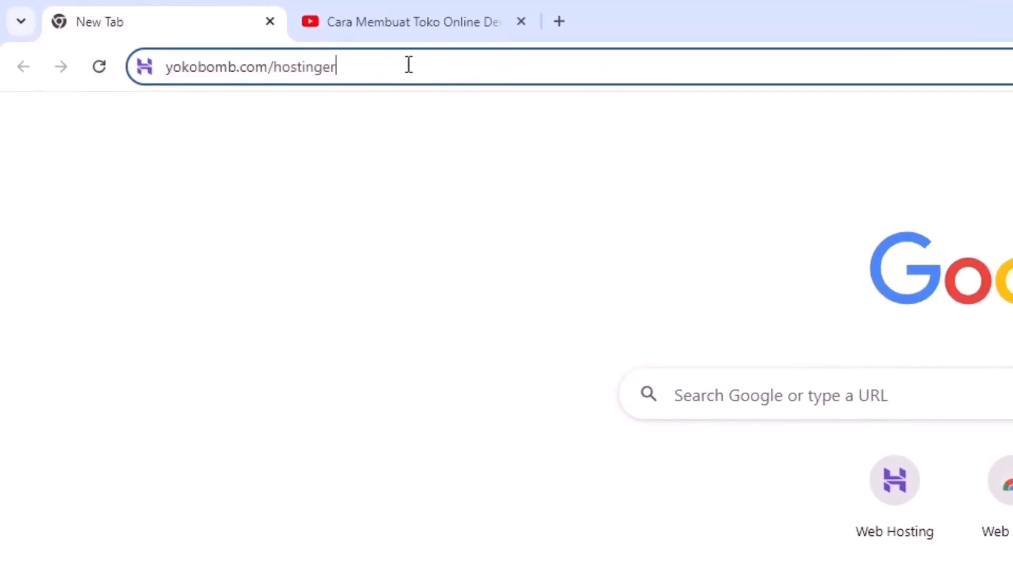
Follow the yokobomb.com/hostinger promo link in the YouTube description to Hostinger's web hosting page
{"action": "key", "text": "Return"}
{"action": "left_click", "coordinate": [412, 22]}
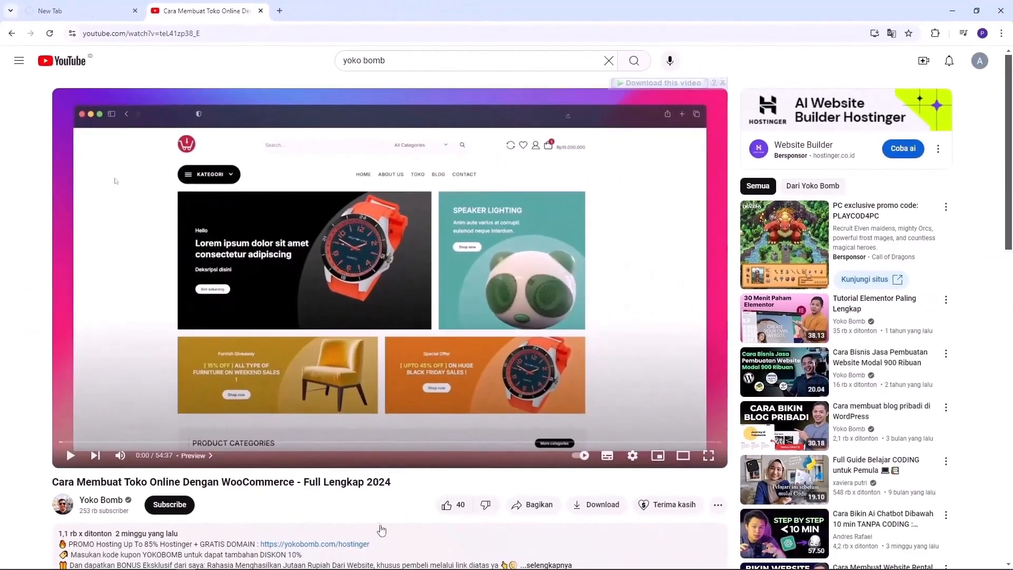
{"action": "scroll", "coordinate": [381, 530], "scroll_direction": "down", "scroll_amount": 1}
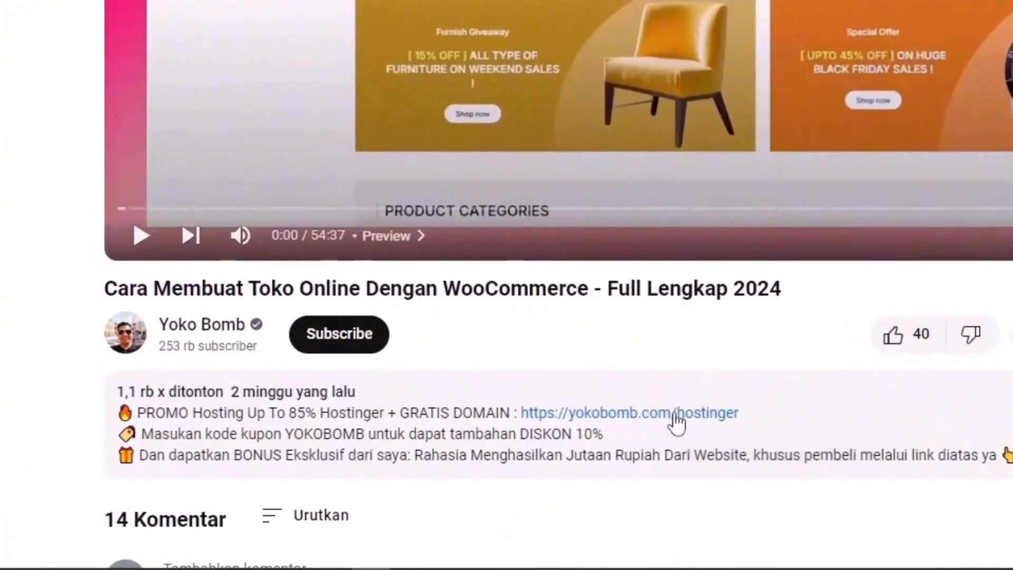
{"action": "left_click", "coordinate": [676, 416]}
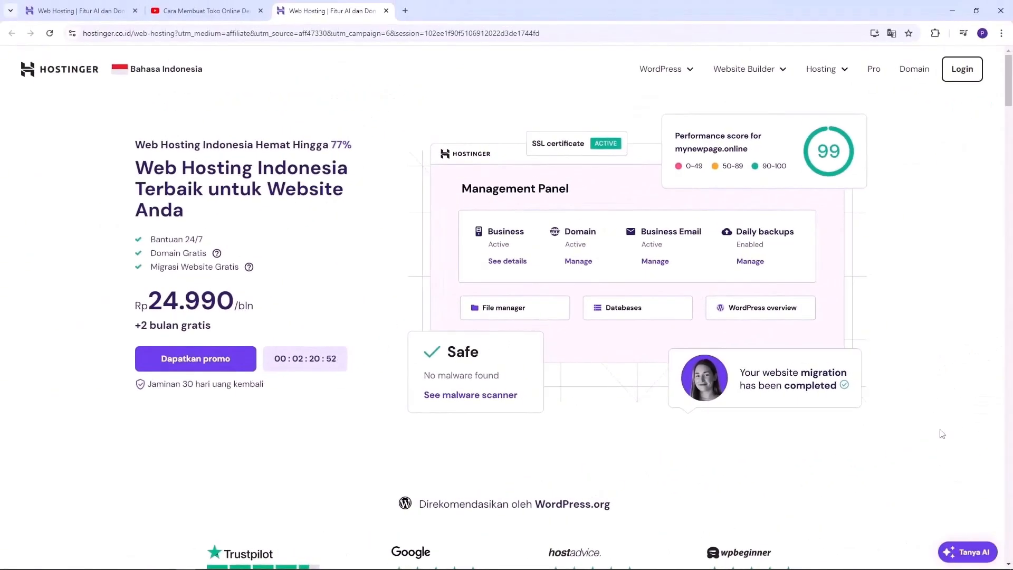
Scroll to the 'Pilih Paket Web Hosting' pricing section and highlight 'Web Hosting' in its heading
{"action": "scroll", "coordinate": [911, 345], "scroll_direction": "down", "scroll_amount": 8}
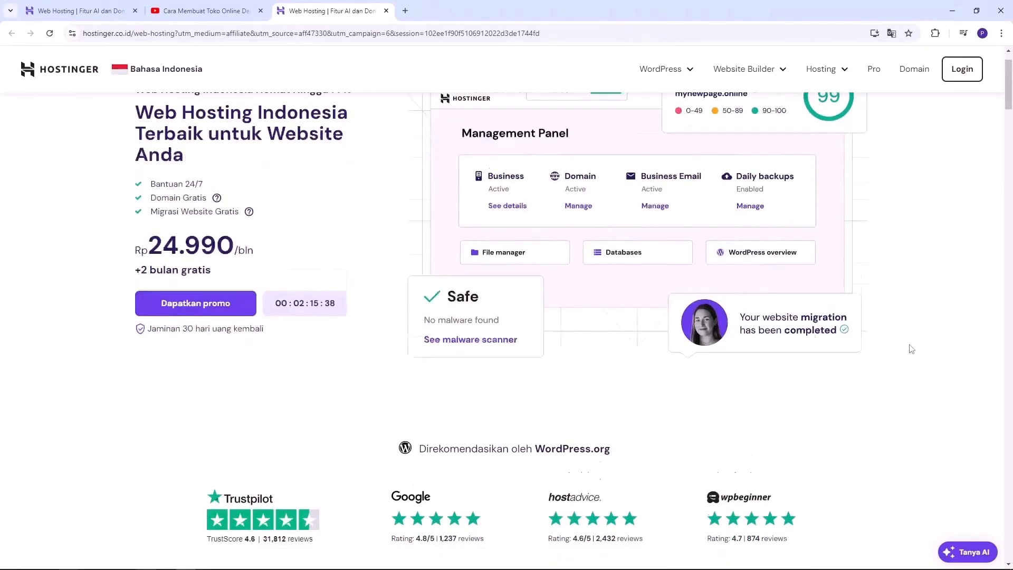
{"action": "scroll", "coordinate": [911, 349], "scroll_direction": "down", "scroll_amount": 2}
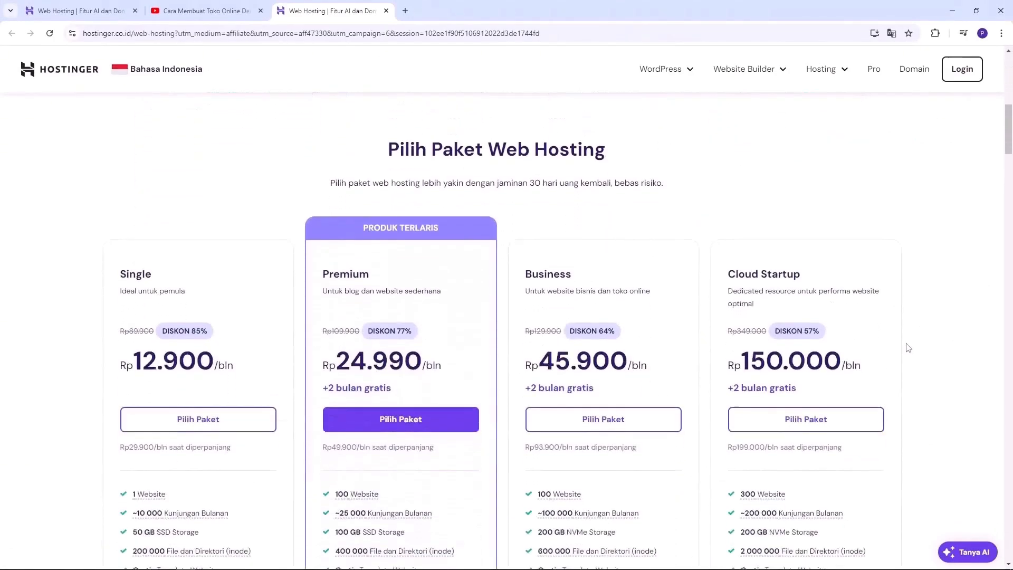
{"action": "left_click_drag", "start_coordinate": [440, 146], "coordinate": [610, 146]}
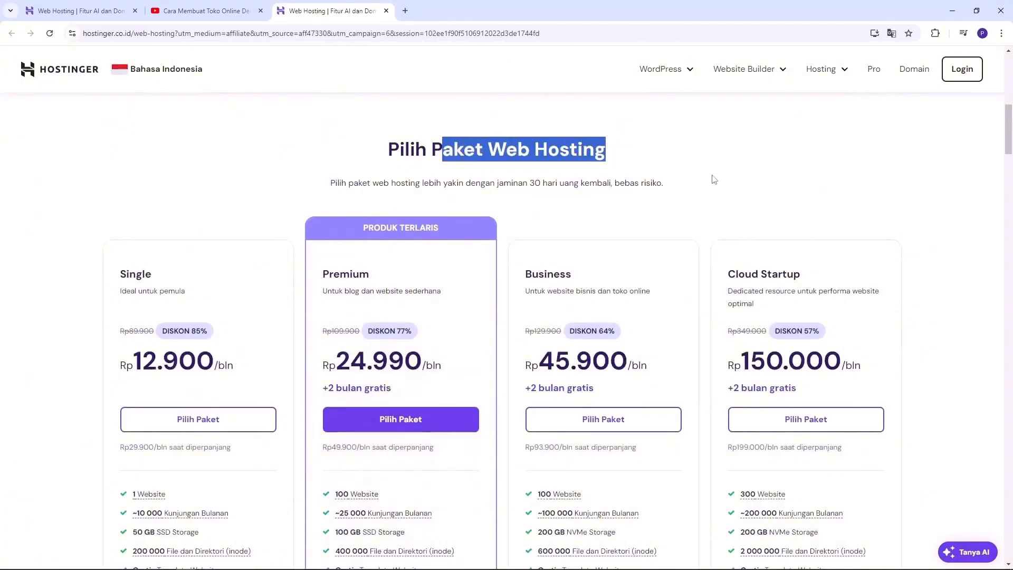
{"action": "scroll", "coordinate": [703, 186], "scroll_direction": "down", "scroll_amount": 1}
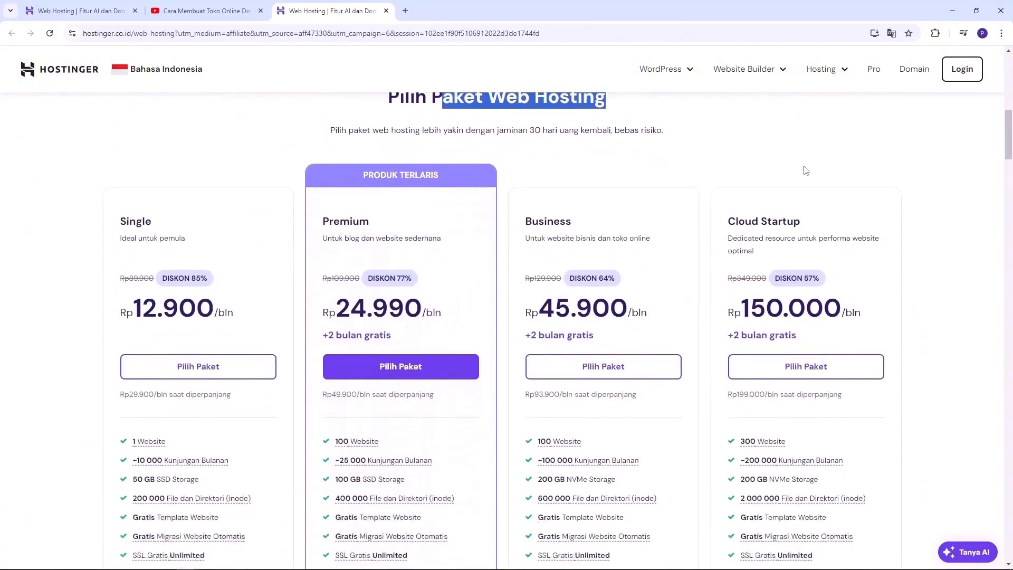
{"action": "scroll", "coordinate": [807, 168], "scroll_direction": "up", "scroll_amount": 1}
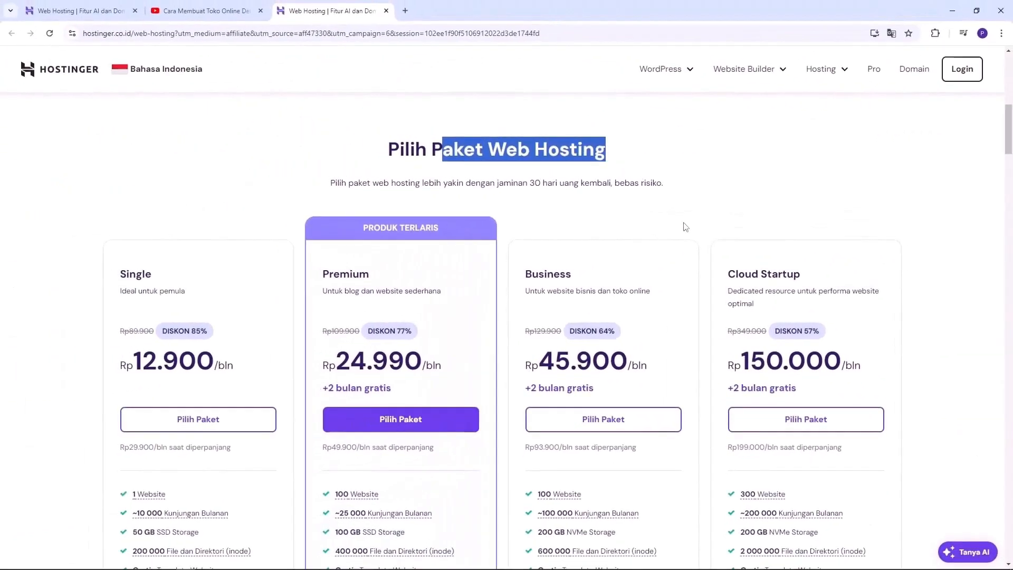
Compare the features of Premium Rp24.990, Business Rp45.900 and Cloud Startup Rp150.000 per month
{"action": "scroll", "coordinate": [685, 227], "scroll_direction": "down", "scroll_amount": 1}
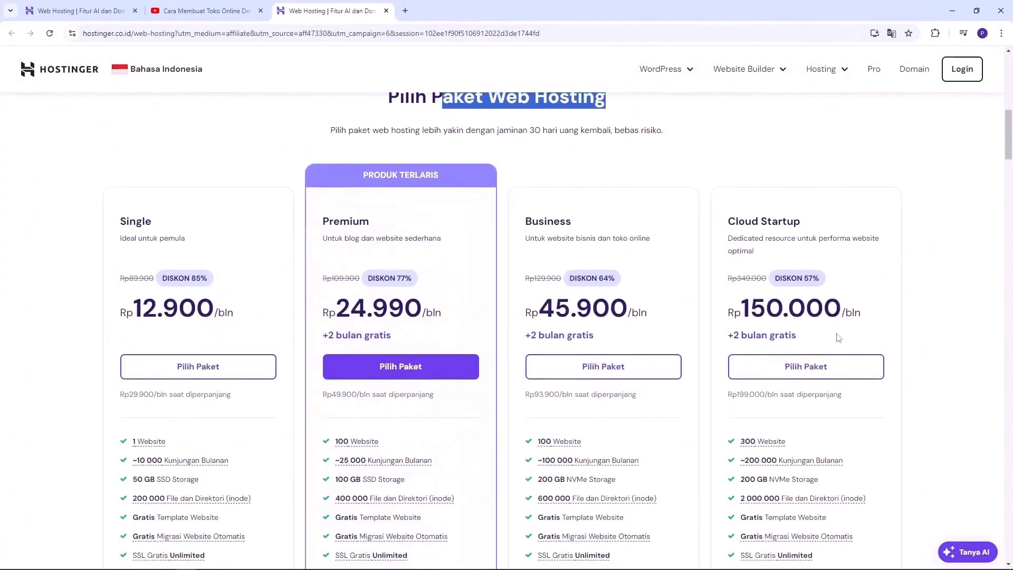
{"action": "scroll", "coordinate": [839, 338], "scroll_direction": "down", "scroll_amount": 1}
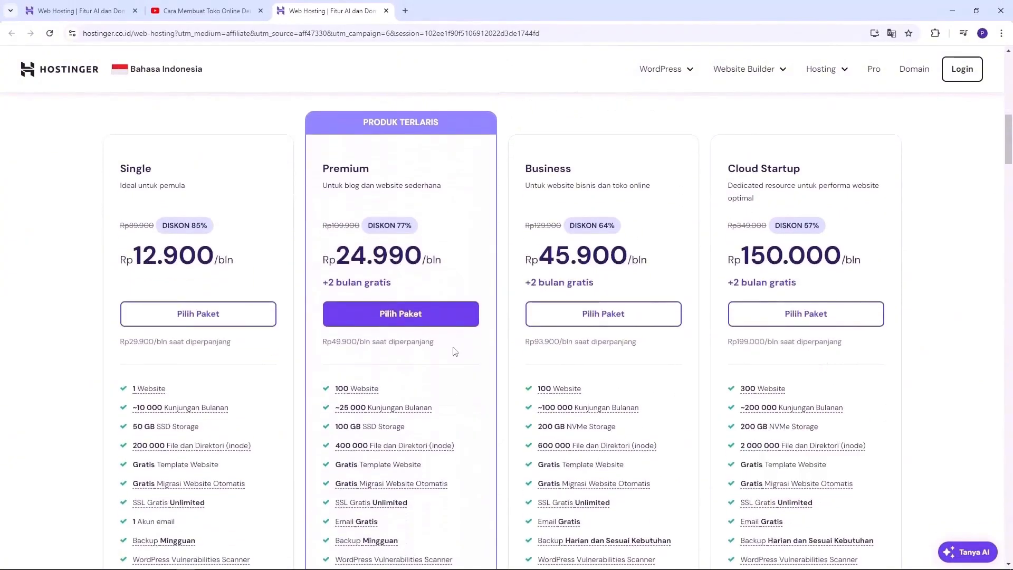
{"action": "scroll", "coordinate": [502, 396], "scroll_direction": "up", "scroll_amount": 1}
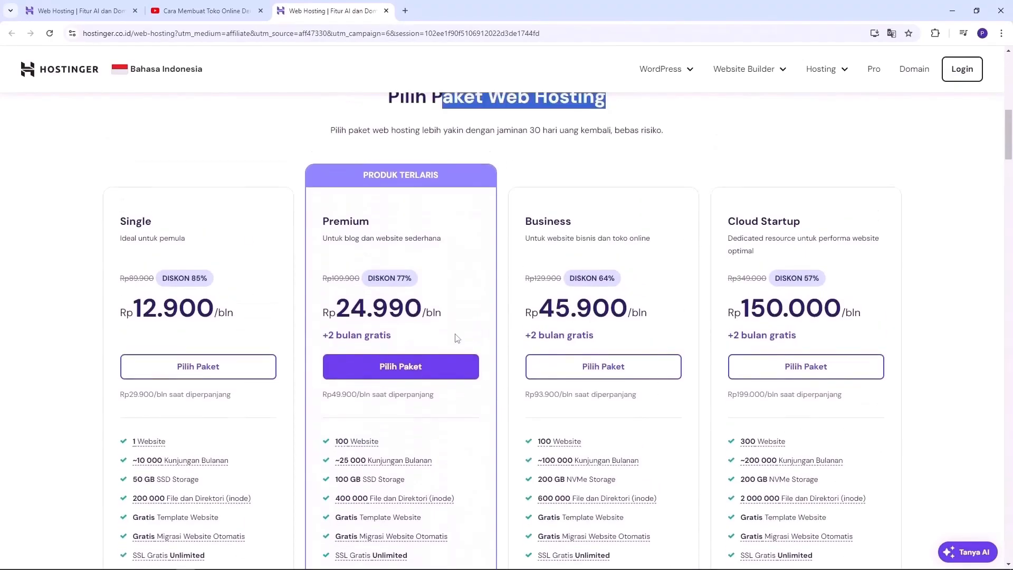
{"action": "scroll", "coordinate": [158, 246], "scroll_direction": "down", "scroll_amount": 1}
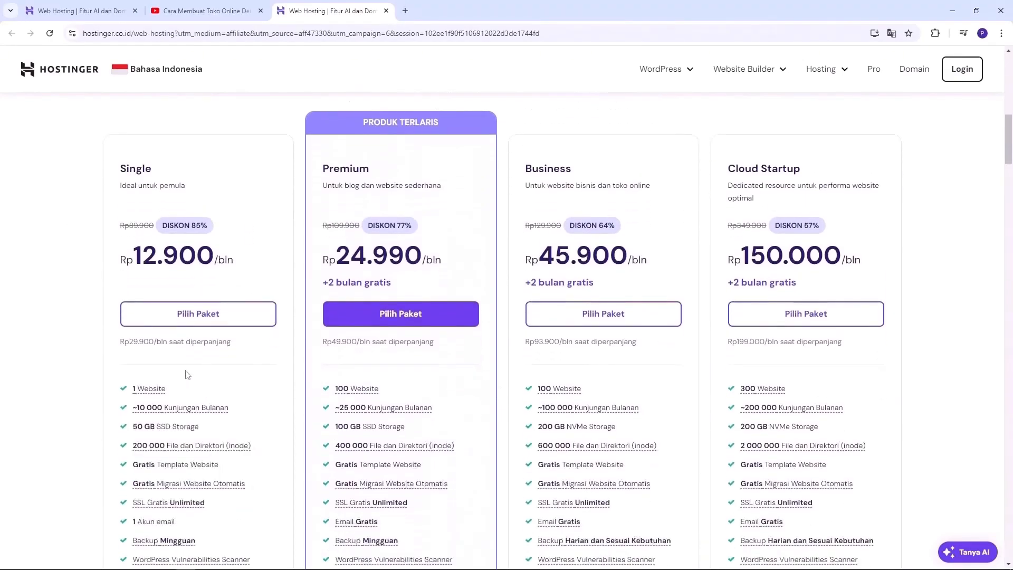
{"action": "mouse_move", "coordinate": [150, 393]}
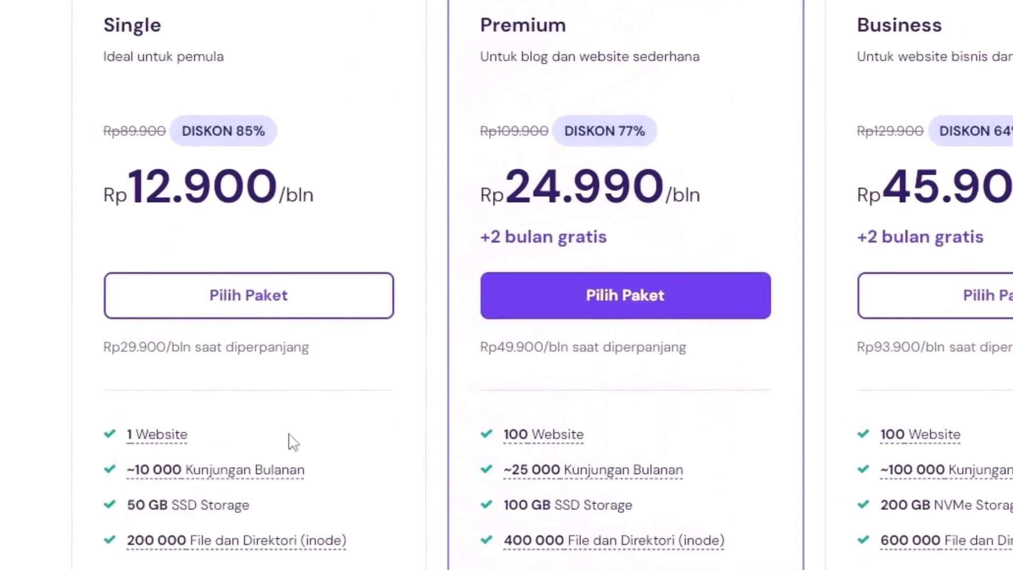
{"action": "scroll", "coordinate": [274, 429], "scroll_direction": "down", "scroll_amount": 2}
{"action": "mouse_move", "coordinate": [159, 369]}
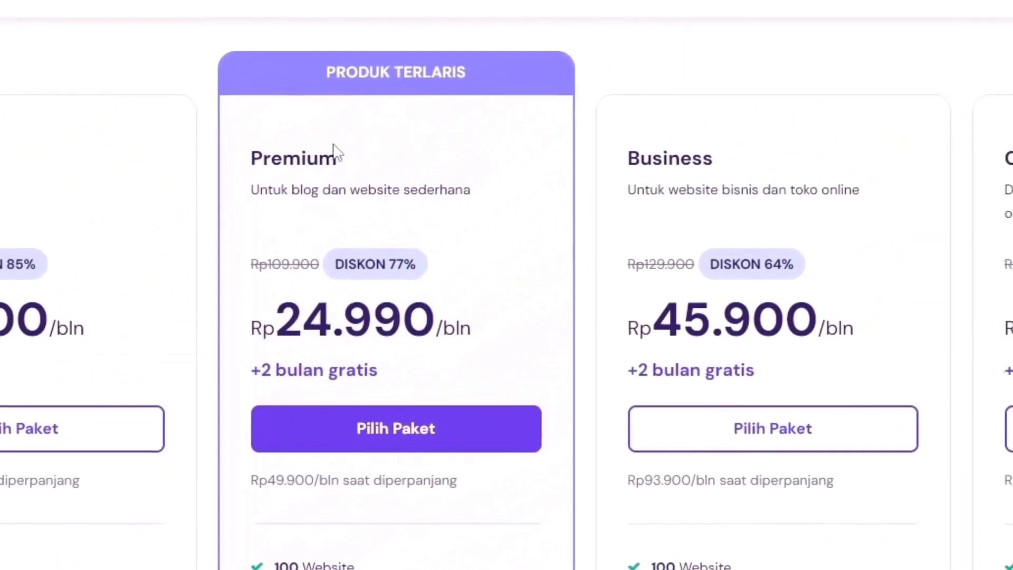
{"action": "scroll", "coordinate": [410, 470], "scroll_direction": "down", "scroll_amount": 5}
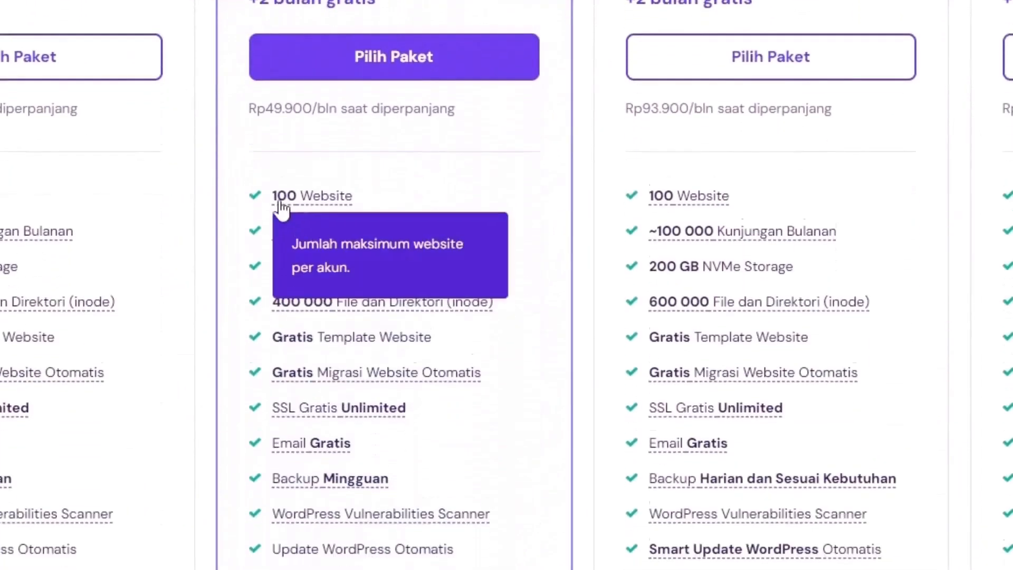
{"action": "mouse_move", "coordinate": [391, 209]}
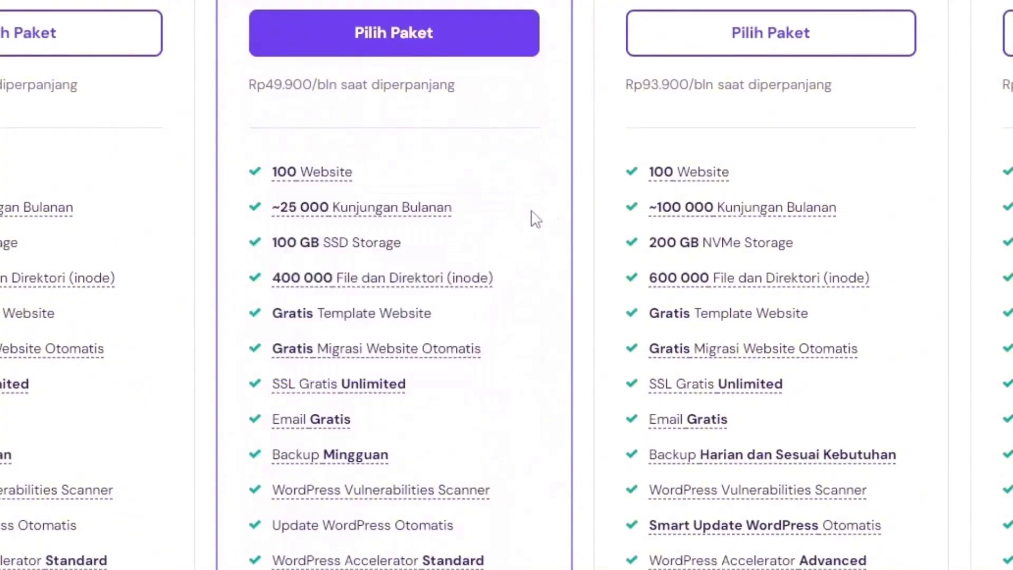
{"action": "scroll", "coordinate": [565, 238], "scroll_direction": "down", "scroll_amount": 2}
{"action": "scroll", "coordinate": [506, 159], "scroll_direction": "down", "scroll_amount": 1}
{"action": "scroll", "coordinate": [317, 137], "scroll_direction": "up", "scroll_amount": 2}
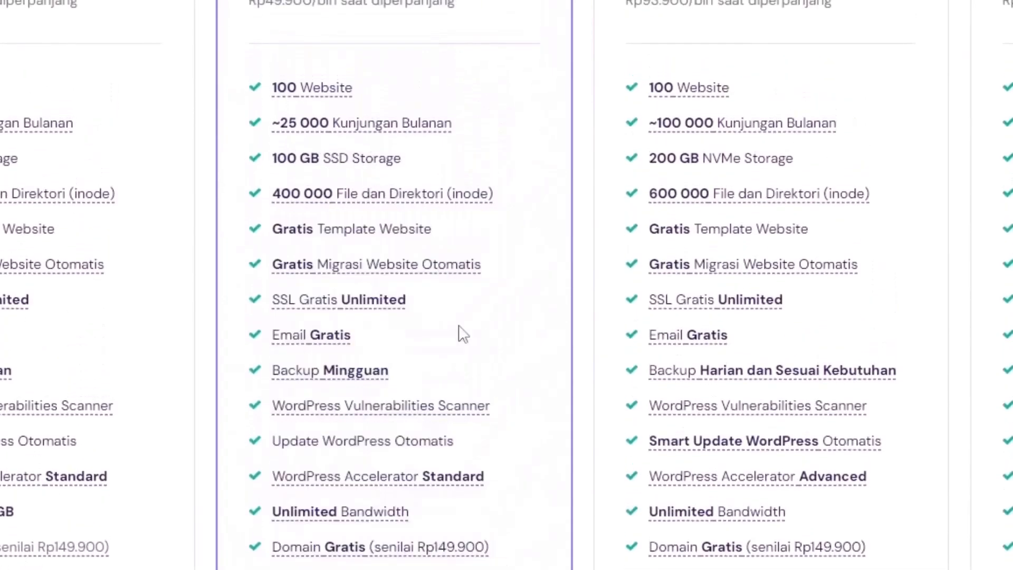
{"action": "scroll", "coordinate": [426, 422], "scroll_direction": "down", "scroll_amount": 1}
{"action": "scroll", "coordinate": [426, 422], "scroll_direction": "down", "scroll_amount": 2}
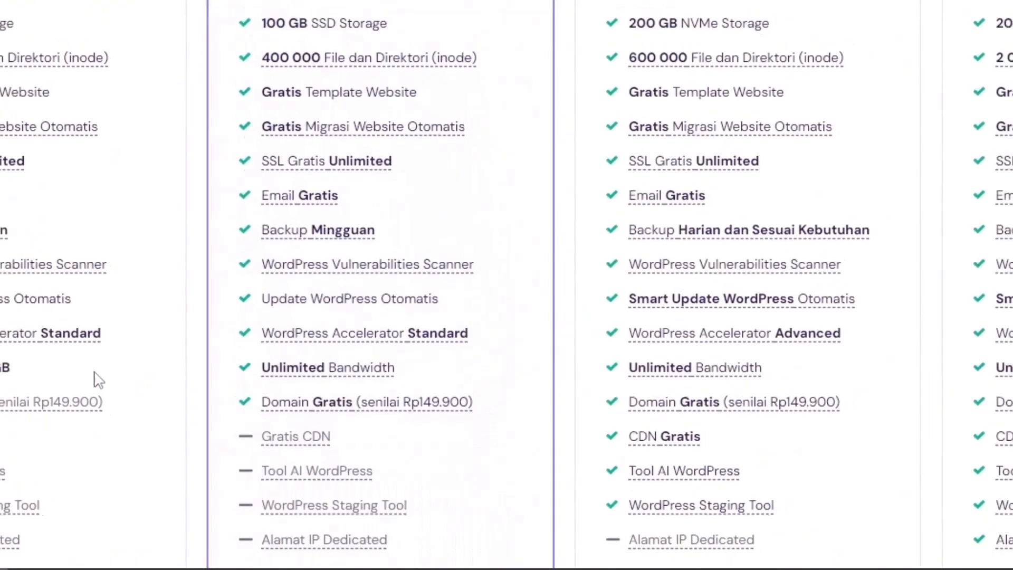
{"action": "scroll", "coordinate": [94, 372], "scroll_direction": "up", "scroll_amount": 2}
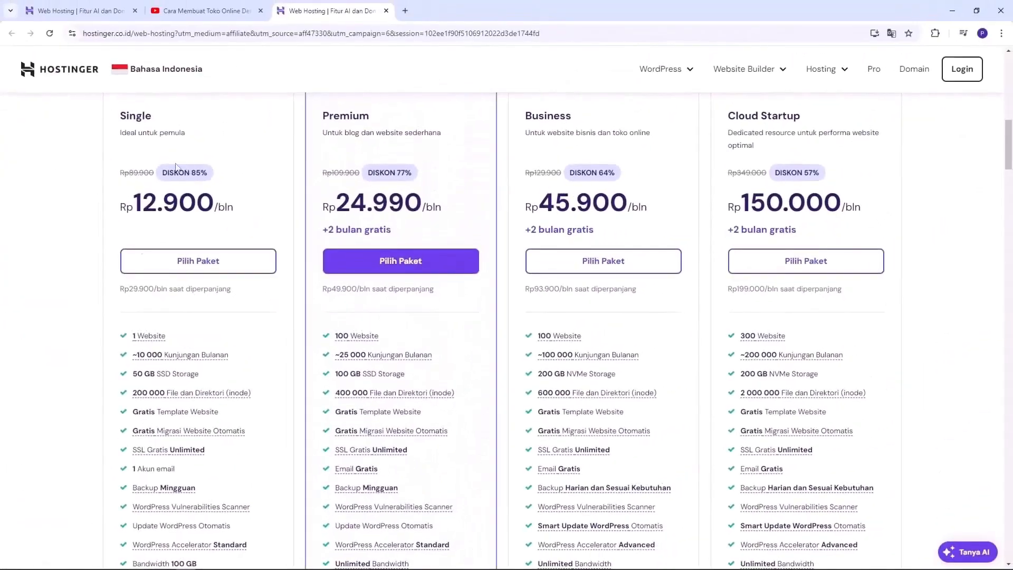
{"action": "scroll", "coordinate": [211, 414], "scroll_direction": "down", "scroll_amount": 1}
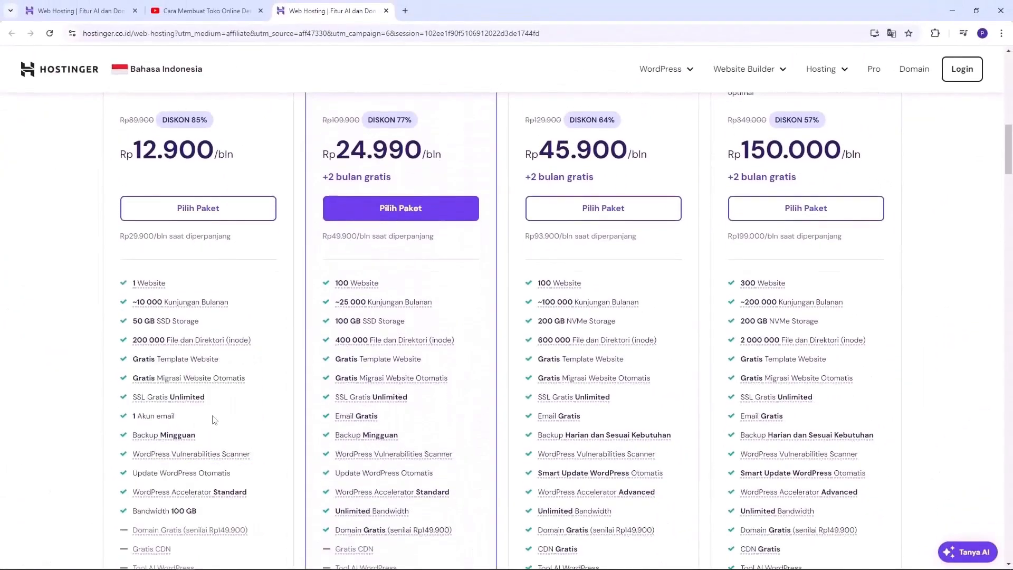
{"action": "scroll", "coordinate": [214, 419], "scroll_direction": "up", "scroll_amount": 1}
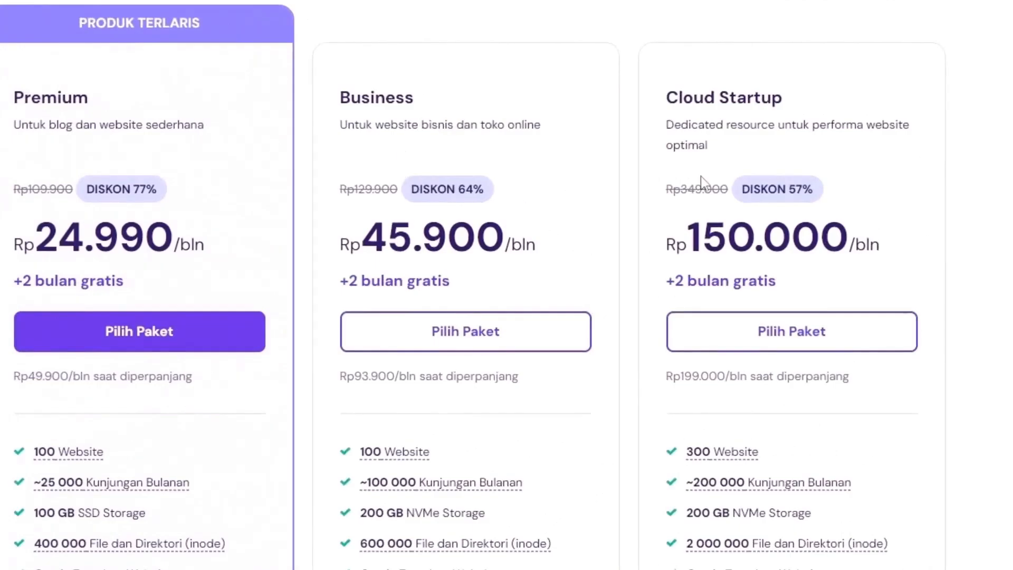
{"action": "scroll", "coordinate": [832, 310], "scroll_direction": "down", "scroll_amount": 2}
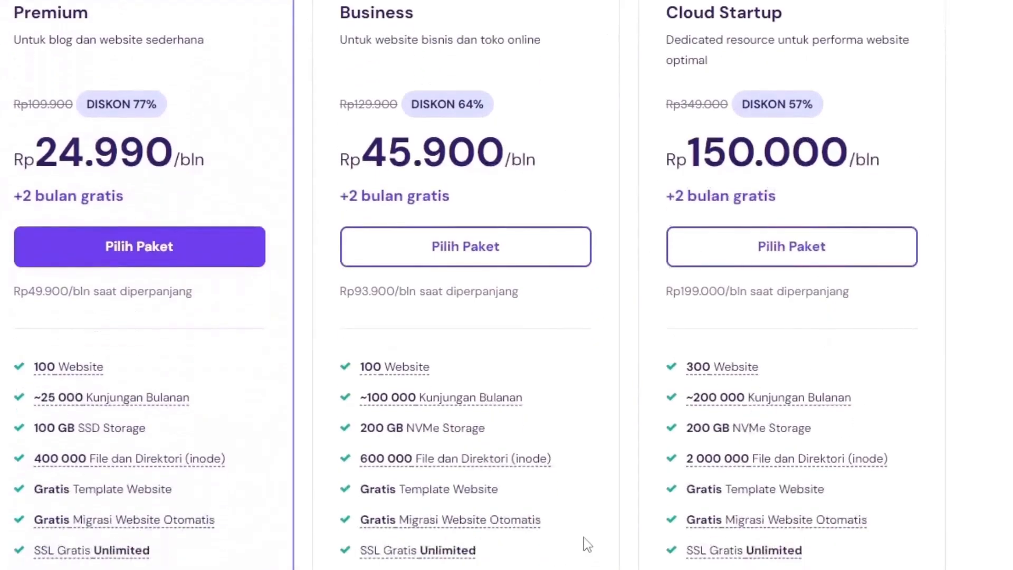
{"action": "scroll", "coordinate": [583, 548], "scroll_direction": "down", "scroll_amount": 2}
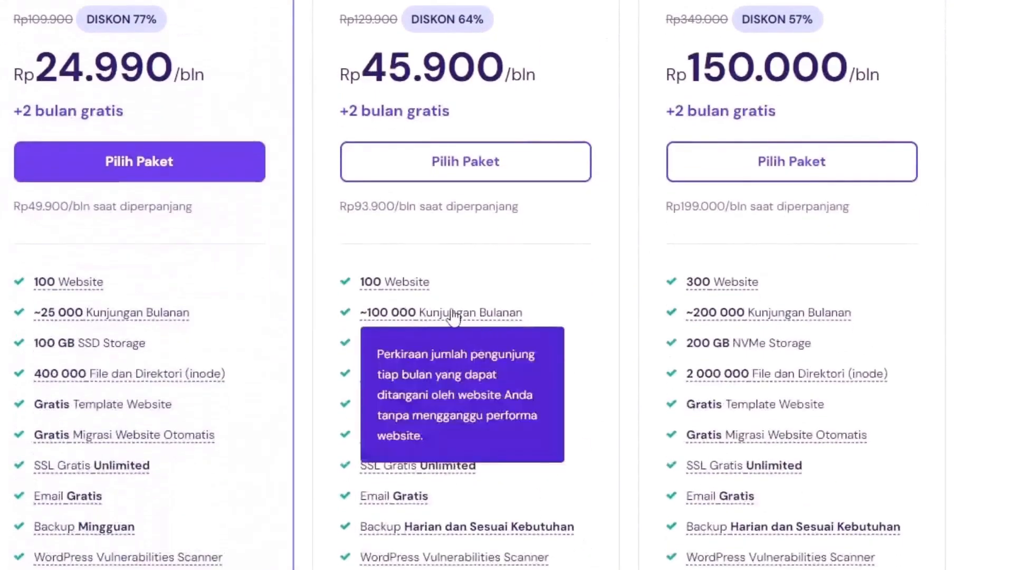
{"action": "scroll", "coordinate": [501, 242], "scroll_direction": "up", "scroll_amount": 6}
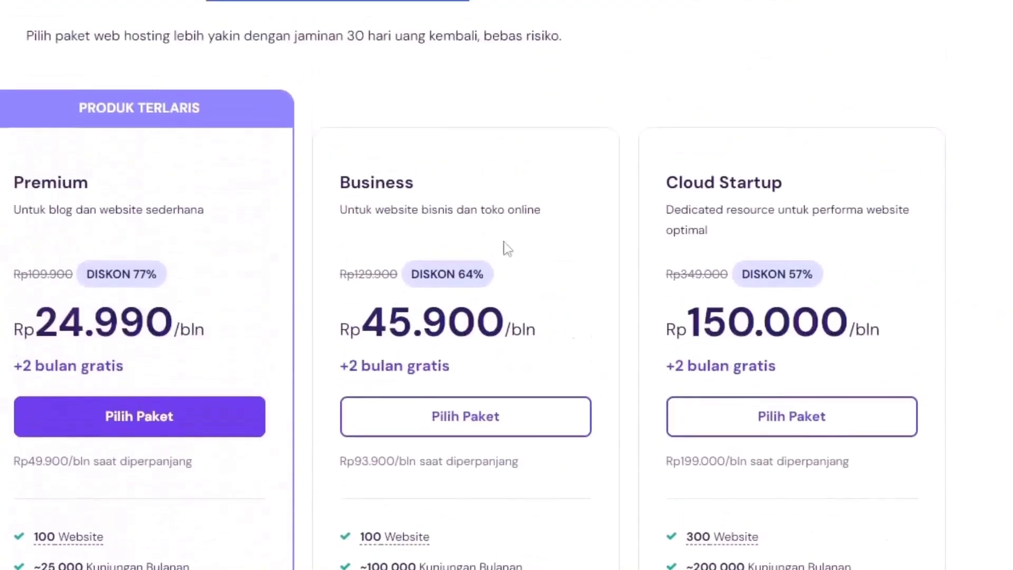
{"action": "scroll", "coordinate": [501, 244], "scroll_direction": "down", "scroll_amount": 2}
{"action": "mouse_move", "coordinate": [438, 488]}
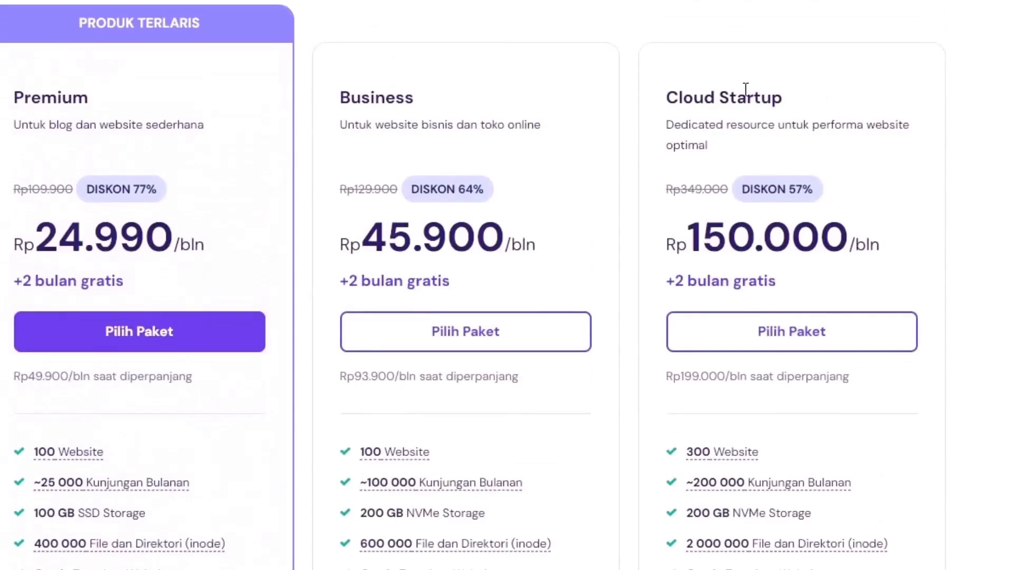
Pick the Premium plan, opening checkout with the 48-month term at Rp24.990/bln
{"action": "mouse_move", "coordinate": [739, 484]}
{"action": "mouse_move", "coordinate": [701, 458]}
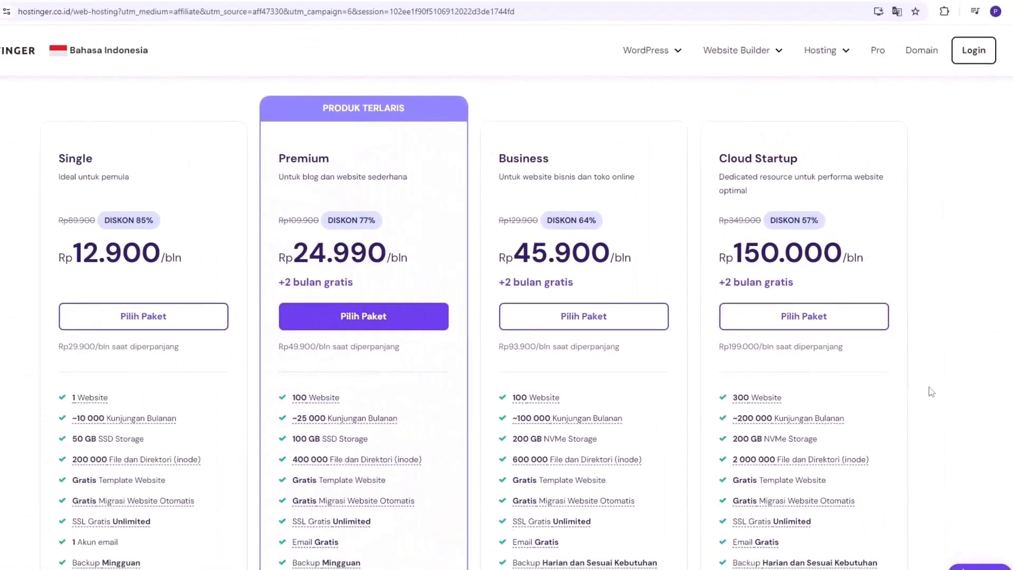
{"action": "scroll", "coordinate": [930, 391], "scroll_direction": "up", "scroll_amount": 1}
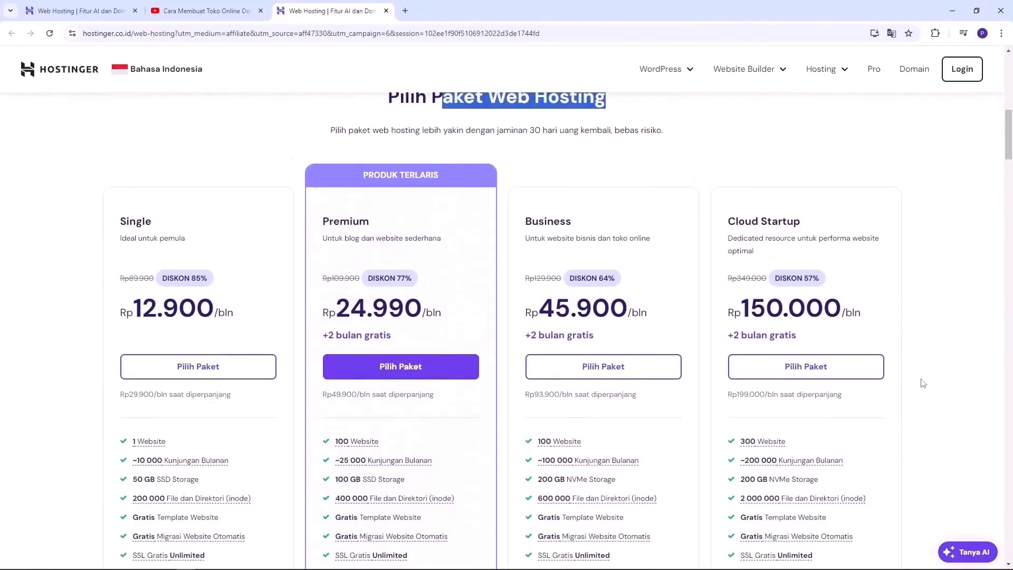
{"action": "scroll", "coordinate": [923, 384], "scroll_direction": "up", "scroll_amount": 1}
{"action": "left_click", "coordinate": [928, 385]}
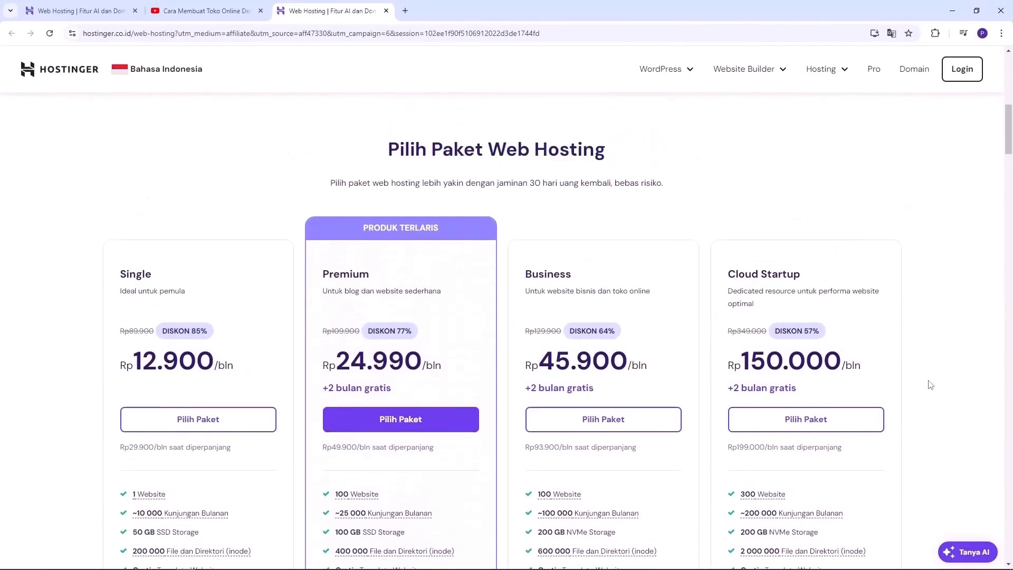
{"action": "scroll", "coordinate": [930, 385], "scroll_direction": "down", "scroll_amount": 1}
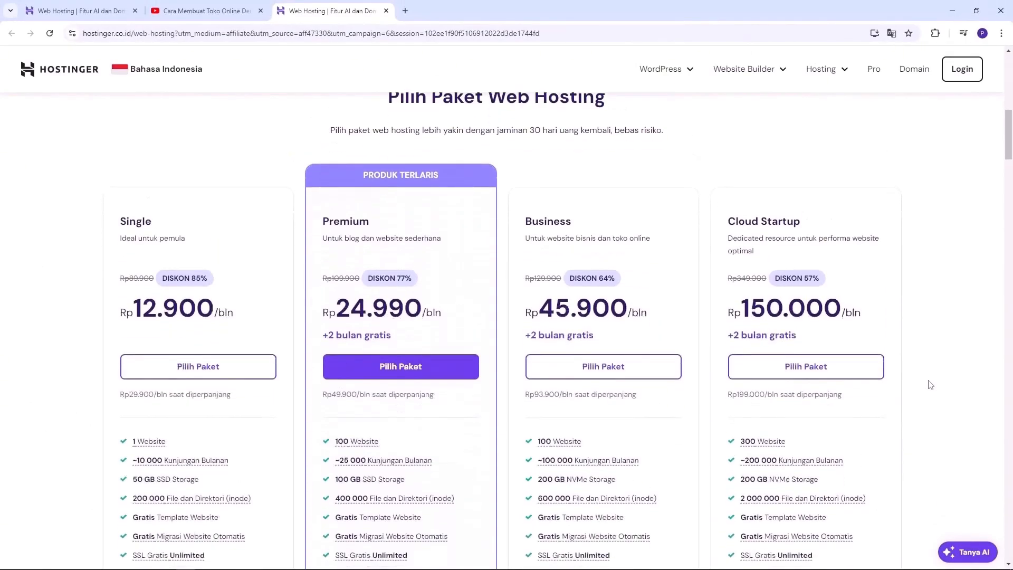
{"action": "scroll", "coordinate": [929, 385], "scroll_direction": "up", "scroll_amount": 1}
{"action": "scroll", "coordinate": [928, 385], "scroll_direction": "down", "scroll_amount": 1}
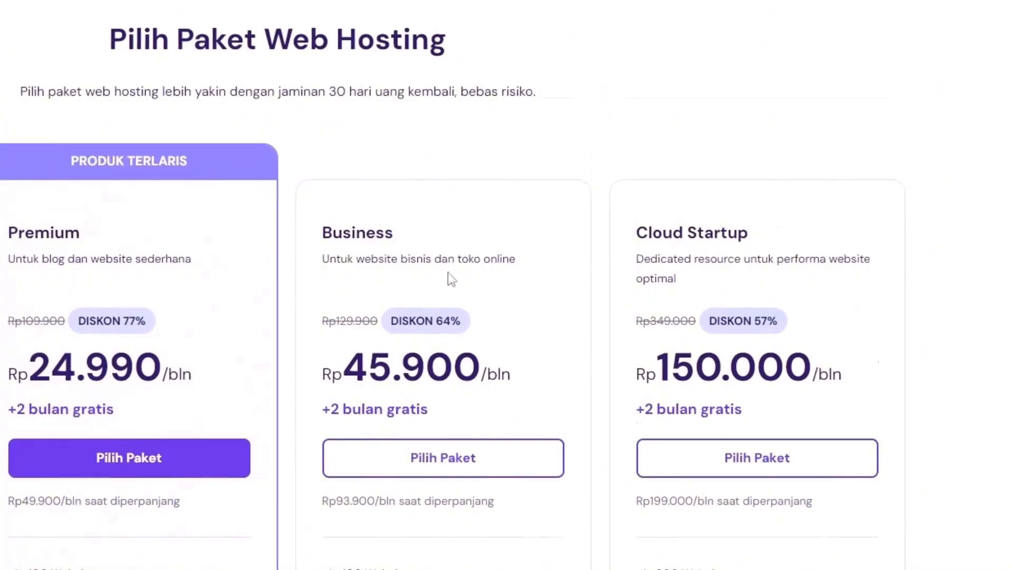
{"action": "scroll", "coordinate": [448, 276], "scroll_direction": "down", "scroll_amount": 2}
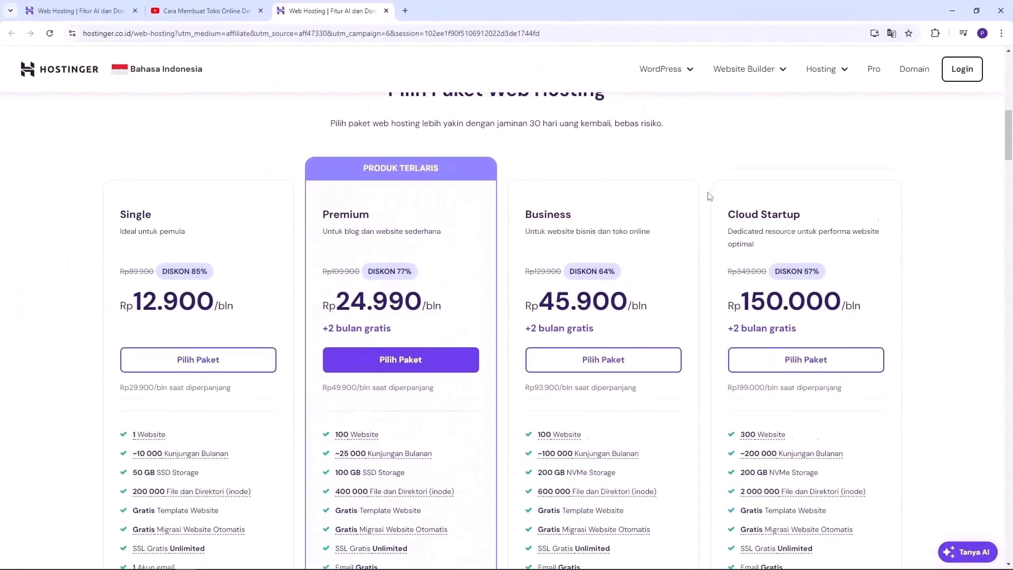
{"action": "scroll", "coordinate": [709, 196], "scroll_direction": "down", "scroll_amount": 1}
{"action": "scroll", "coordinate": [709, 196], "scroll_direction": "up", "scroll_amount": 2}
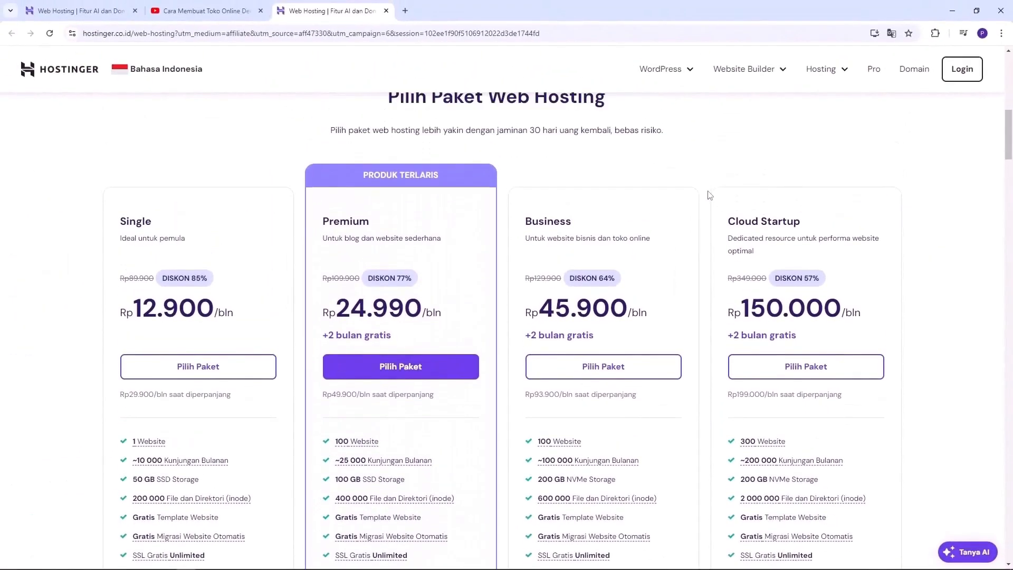
{"action": "scroll", "coordinate": [710, 197], "scroll_direction": "down", "scroll_amount": 1}
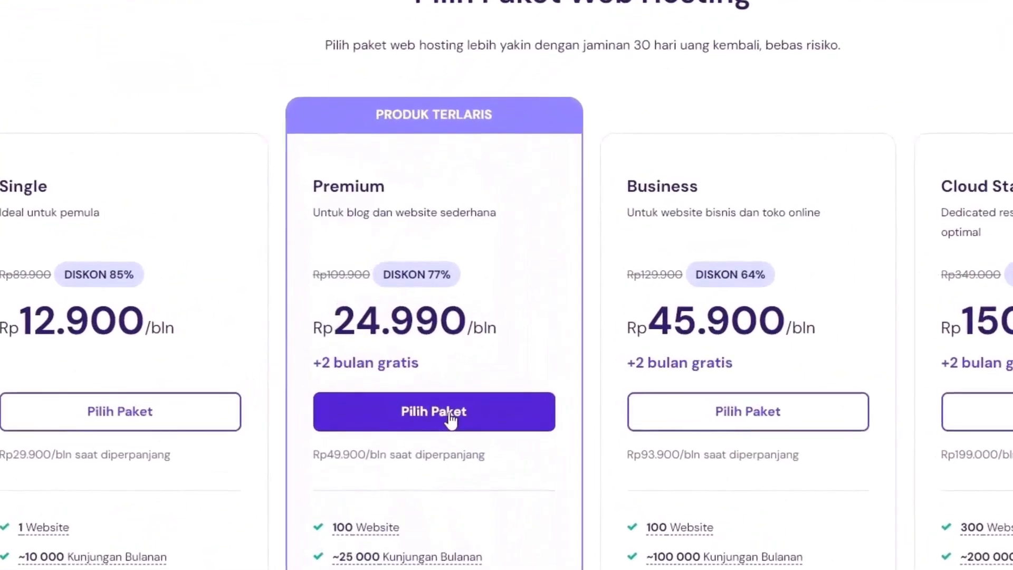
{"action": "left_click", "coordinate": [449, 421]}
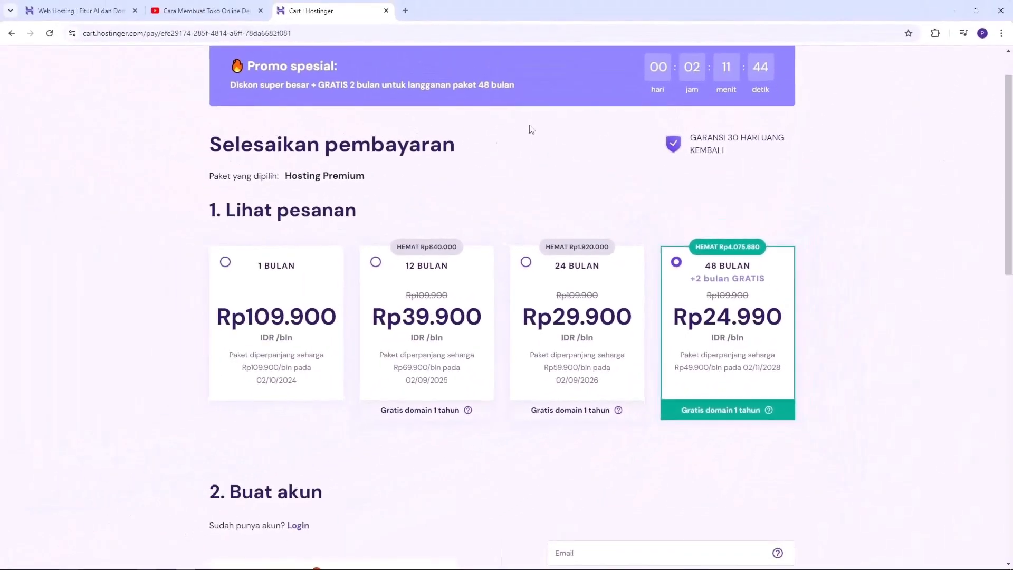
Switch the Hosting Premium order to the 12-month term at Rp39.900/bln
{"action": "left_click", "coordinate": [412, 282]}
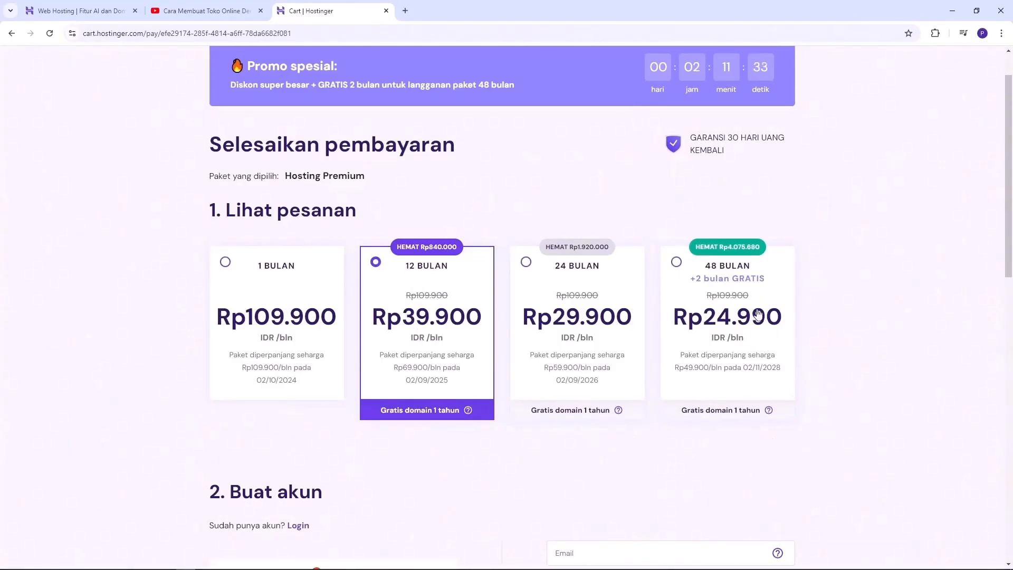
Create the Hostinger account with Google sign-in and scroll down to the payment section
{"action": "scroll", "coordinate": [846, 329], "scroll_direction": "down", "scroll_amount": 5}
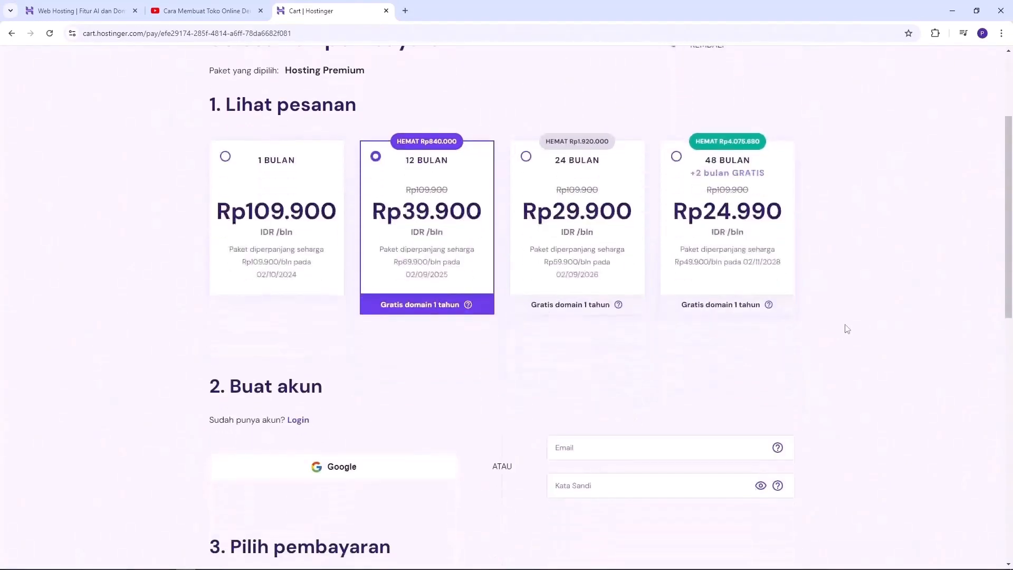
{"action": "scroll", "coordinate": [310, 228], "scroll_direction": "up", "scroll_amount": 1}
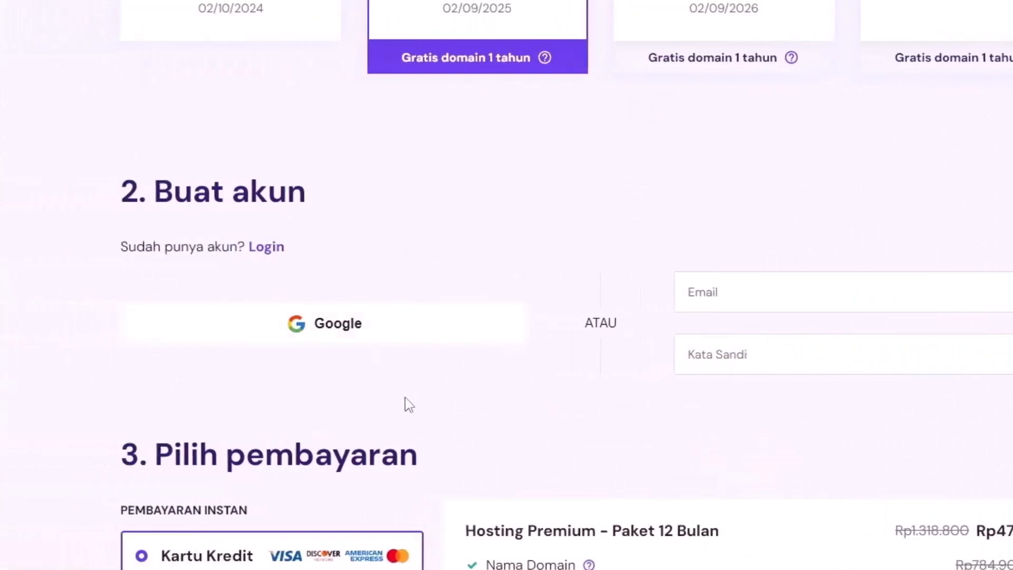
{"action": "left_click", "coordinate": [391, 339]}
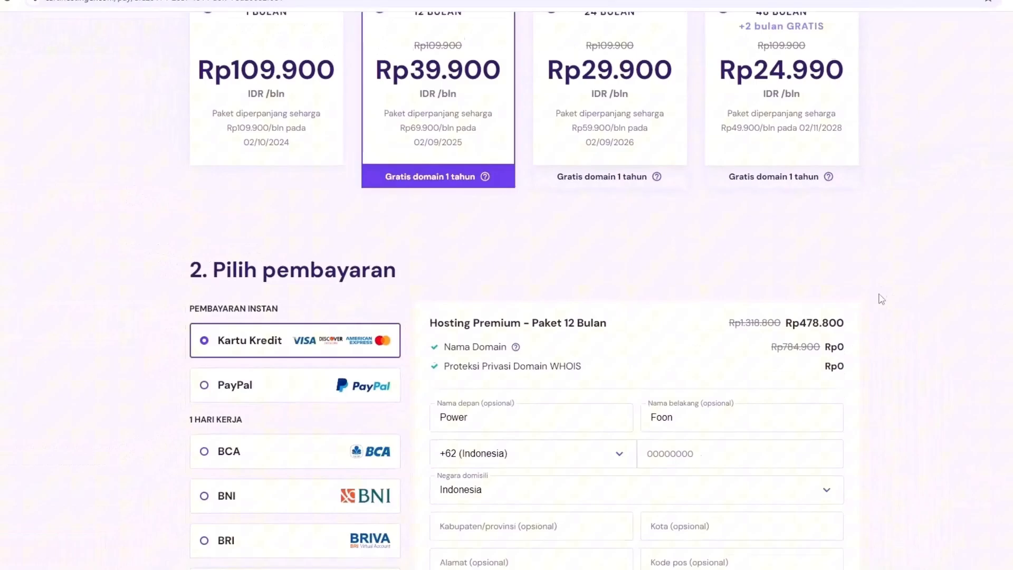
{"action": "scroll", "coordinate": [882, 299], "scroll_direction": "down", "scroll_amount": 2}
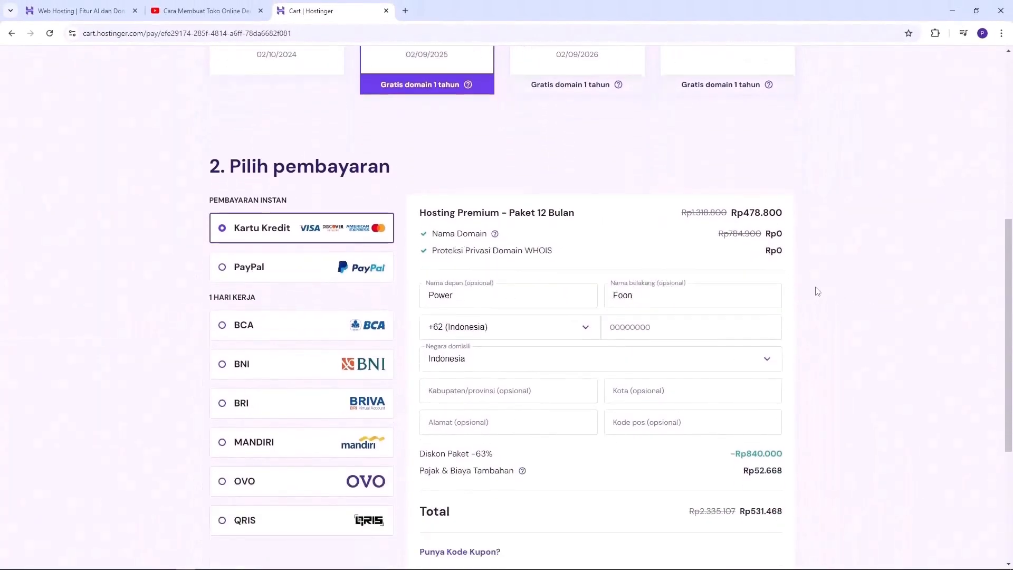
{"action": "scroll", "coordinate": [313, 291], "scroll_direction": "down", "scroll_amount": 1}
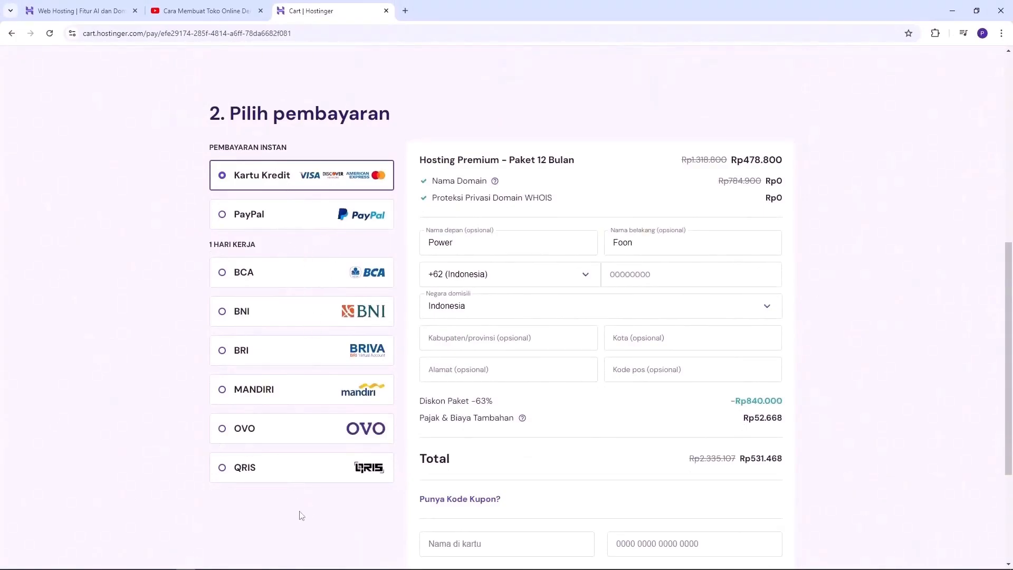
Choose QRIS as the payment method instead of credit card and check the total
{"action": "left_click", "coordinate": [243, 468]}
{"action": "scroll", "coordinate": [885, 417], "scroll_direction": "down", "scroll_amount": 1}
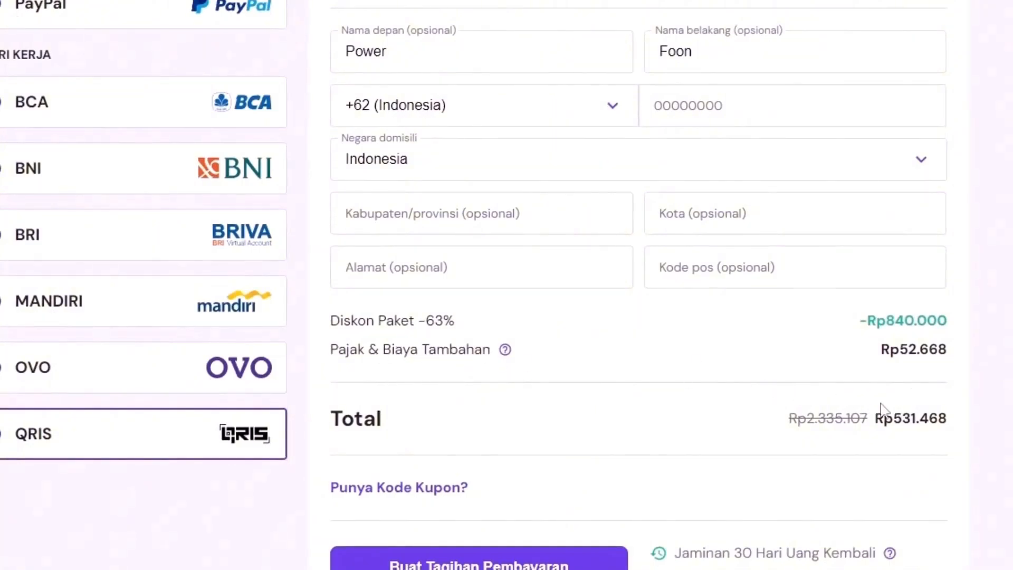
{"action": "left_click_drag", "start_coordinate": [895, 416], "coordinate": [917, 418]}
{"action": "scroll", "coordinate": [396, 401], "scroll_direction": "down", "scroll_amount": 3}
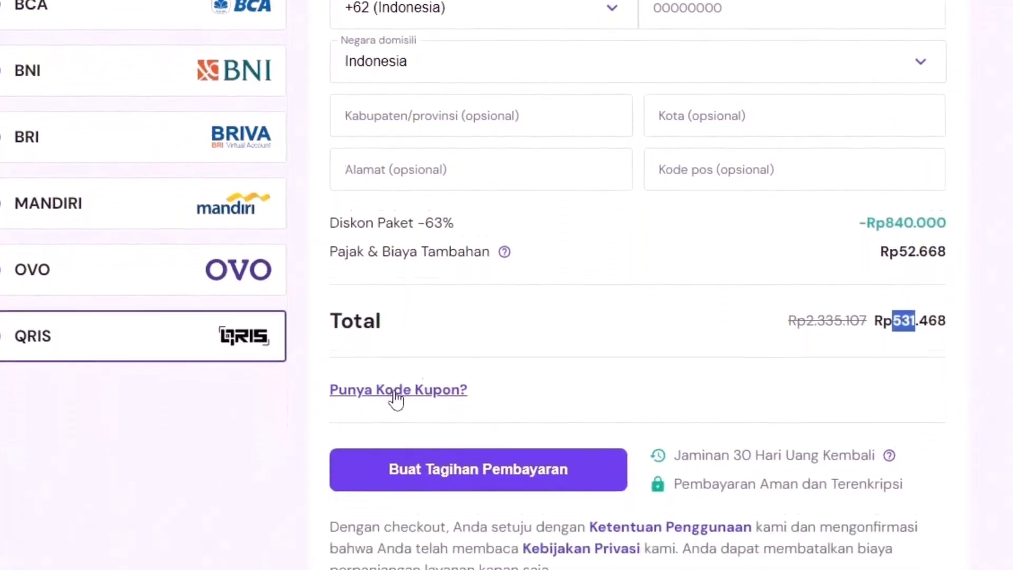
Enter the coupon code YOKOBOMB in the 'Punya Kode Kupon?' field
{"action": "left_click", "coordinate": [413, 352]}
{"action": "left_click", "coordinate": [445, 400]}
{"action": "type", "text": "YOKOBOMB"}
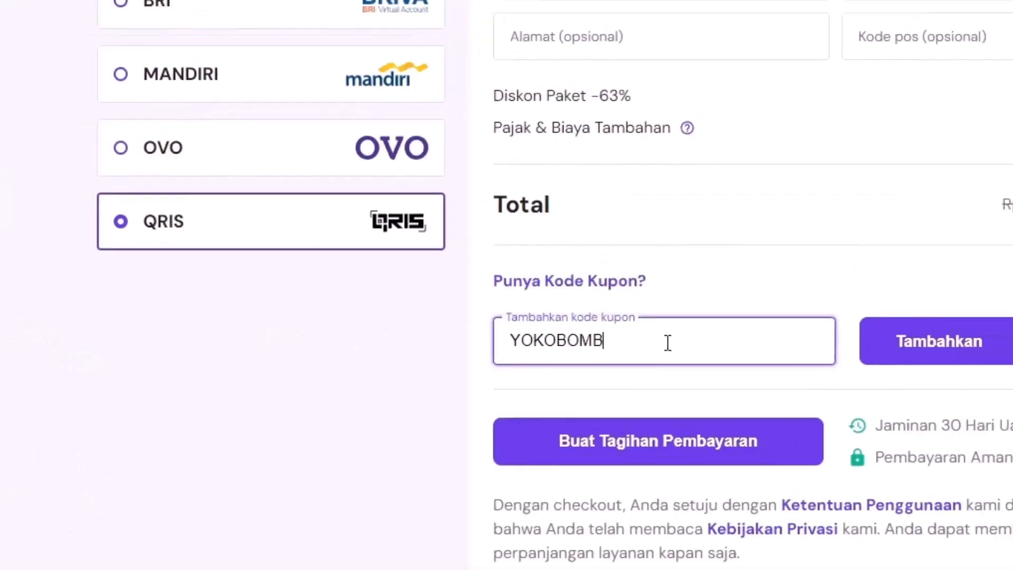
Apply the YOKOBOMB coupon, cutting the total to Rp478.321, and create the QRIS payment bill
{"action": "double_click", "coordinate": [667, 344]}
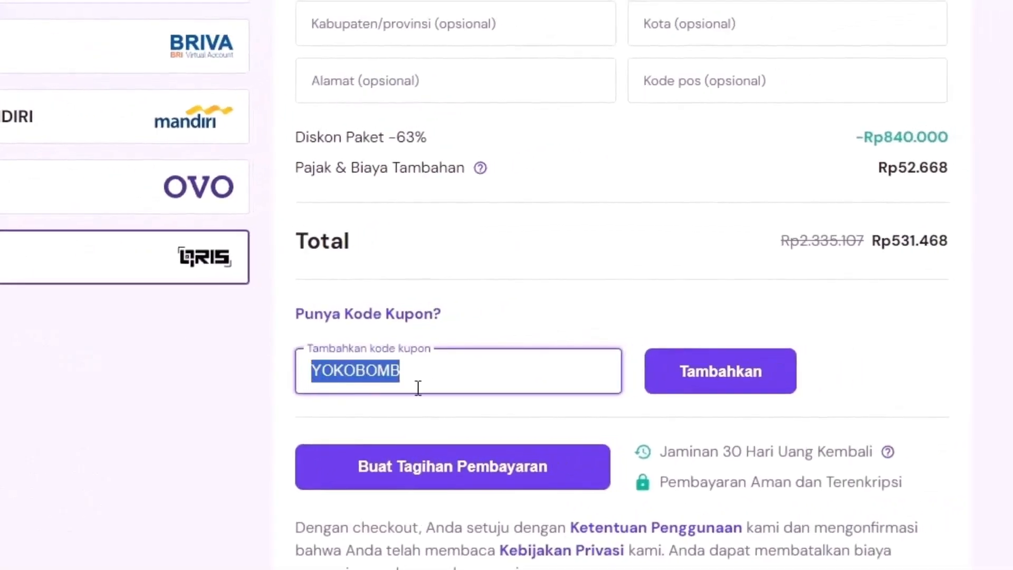
{"action": "left_click", "coordinate": [708, 376]}
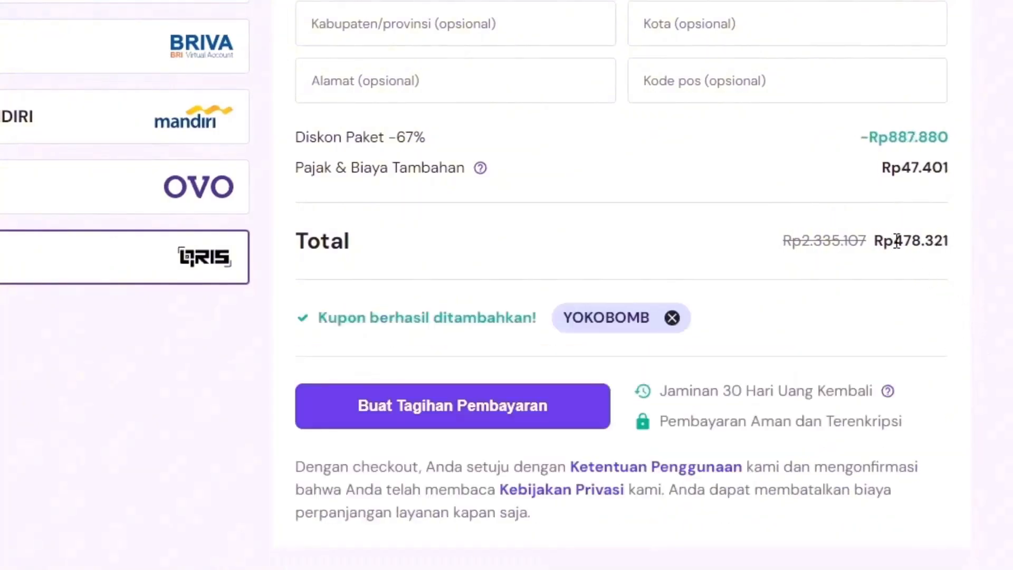
{"action": "left_click_drag", "start_coordinate": [900, 239], "coordinate": [927, 240]}
{"action": "left_click", "coordinate": [442, 416]}
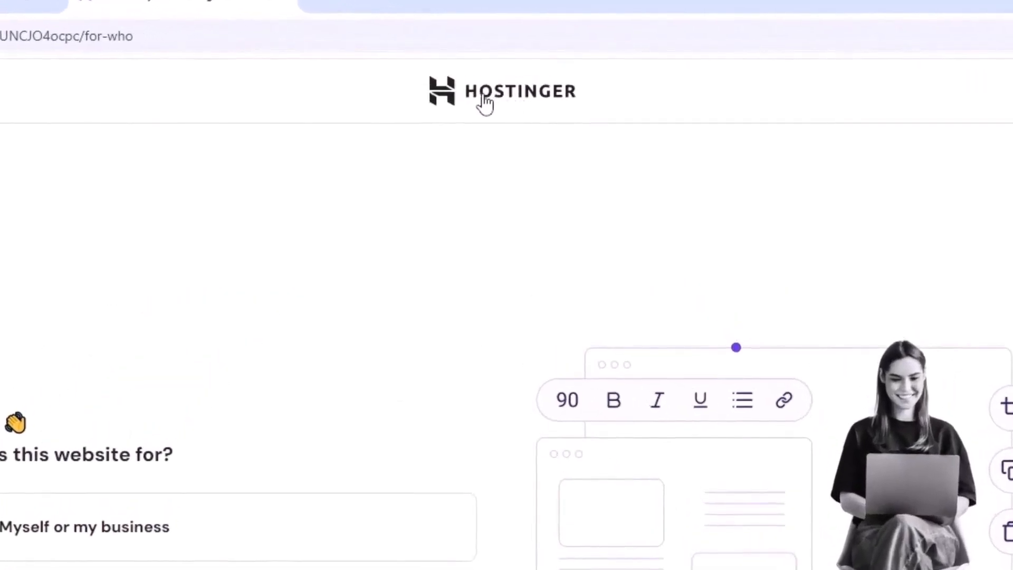
Leave the onboarding survey through the Hostinger logo to reach hPanel Home
{"action": "left_click", "coordinate": [510, 104]}
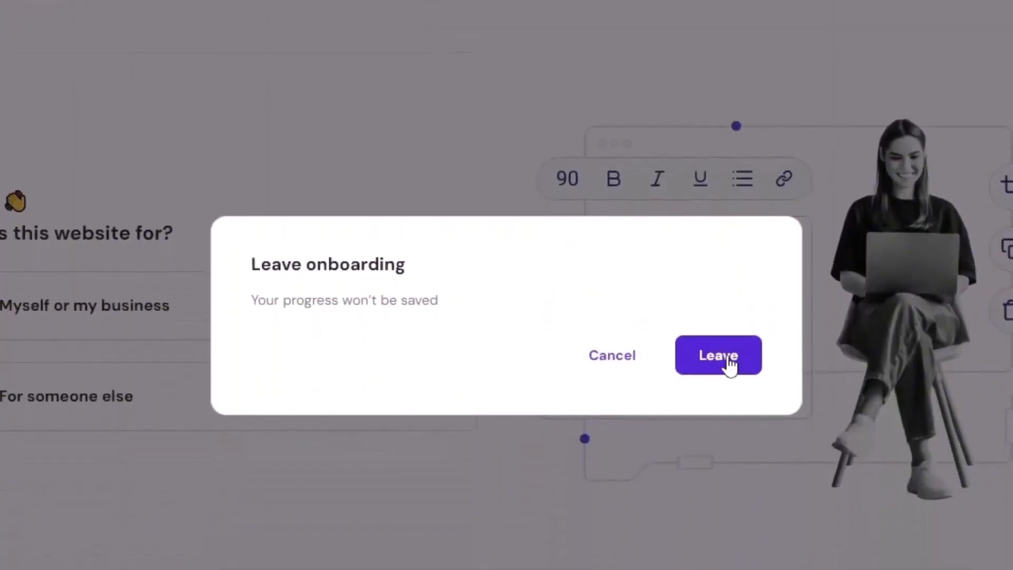
{"action": "left_click", "coordinate": [731, 363]}
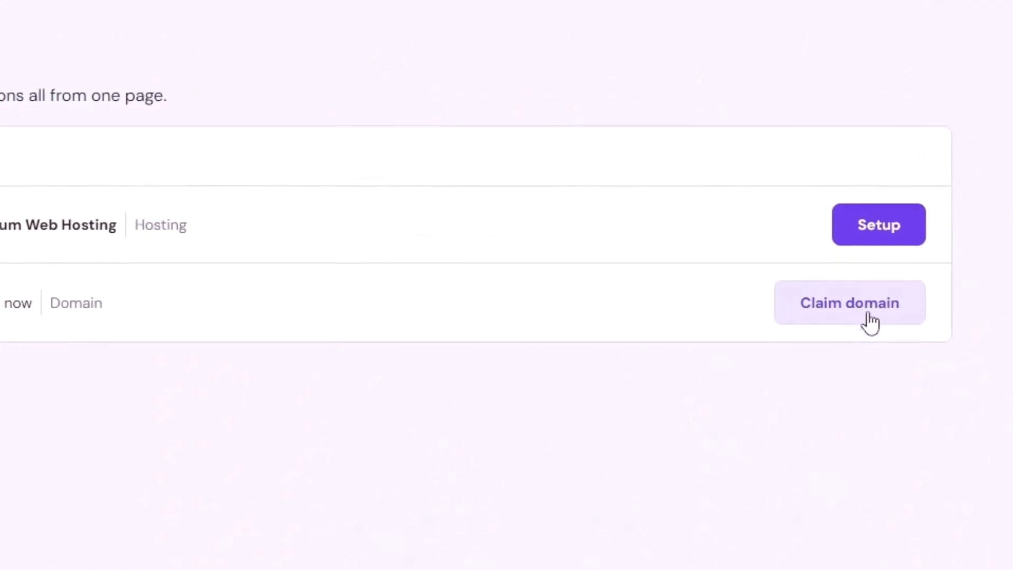
Start claiming the free domain and check panduanweb.com, which turns out to be taken
{"action": "left_click", "coordinate": [869, 317]}
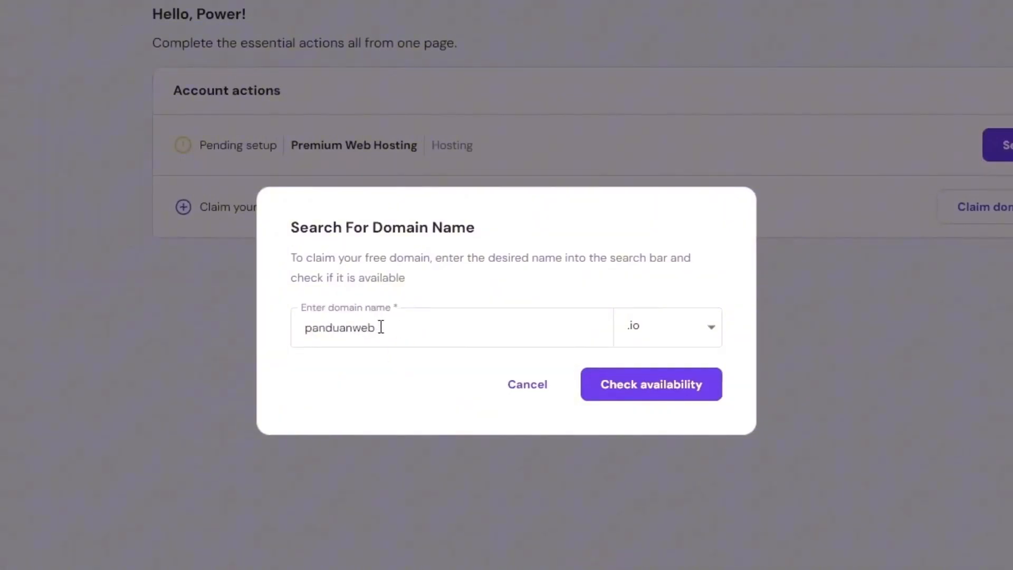
{"action": "left_click_drag", "start_coordinate": [384, 327], "coordinate": [297, 328]}
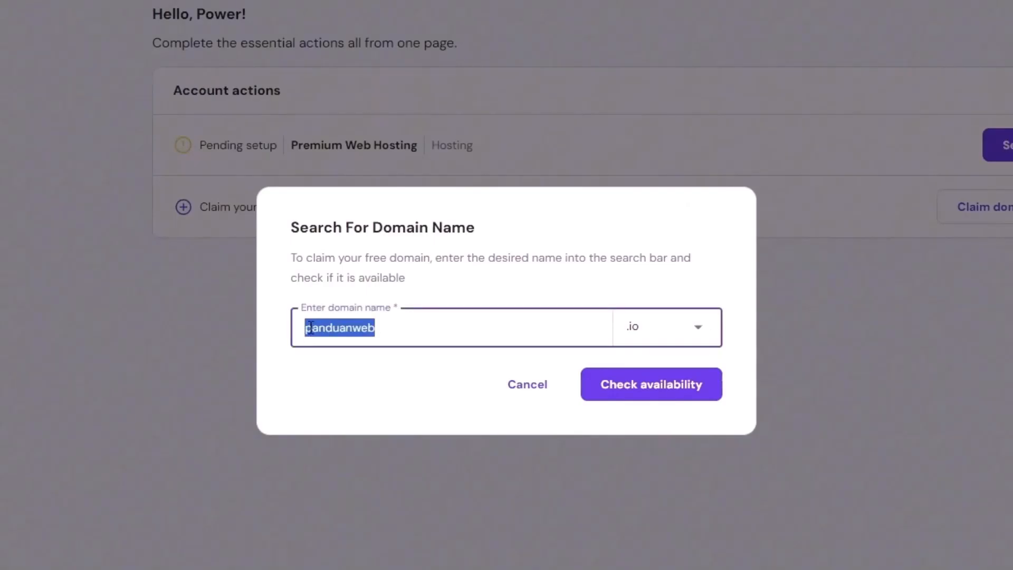
{"action": "left_click", "coordinate": [671, 325]}
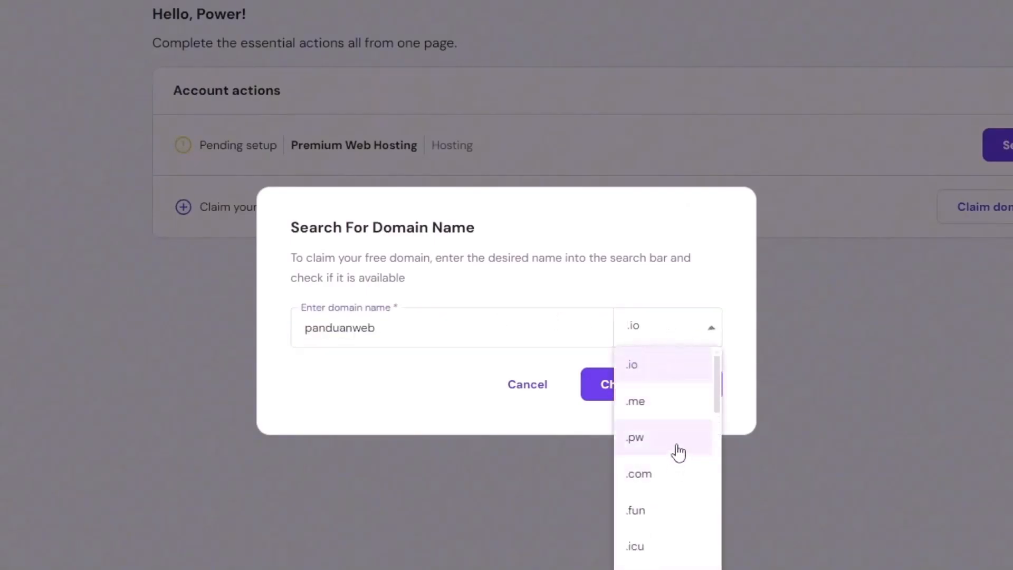
{"action": "scroll", "coordinate": [674, 443], "scroll_direction": "down", "scroll_amount": 2}
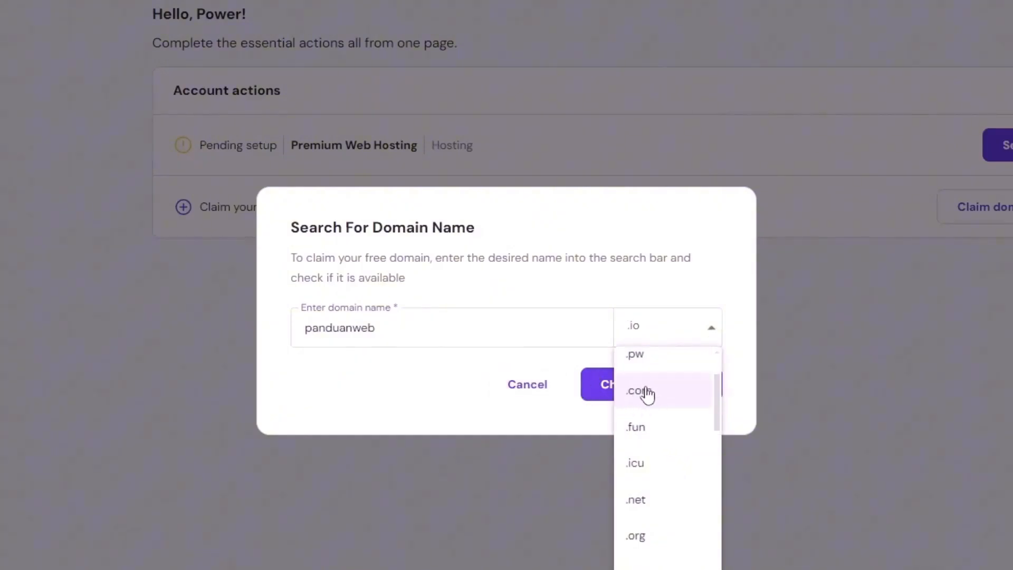
{"action": "left_click", "coordinate": [654, 395]}
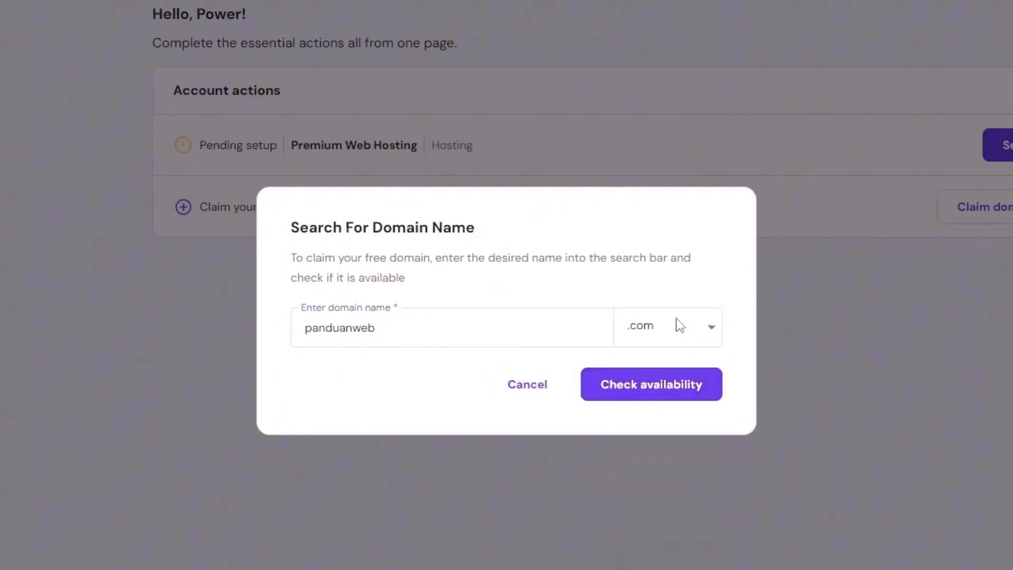
{"action": "left_click", "coordinate": [652, 394]}
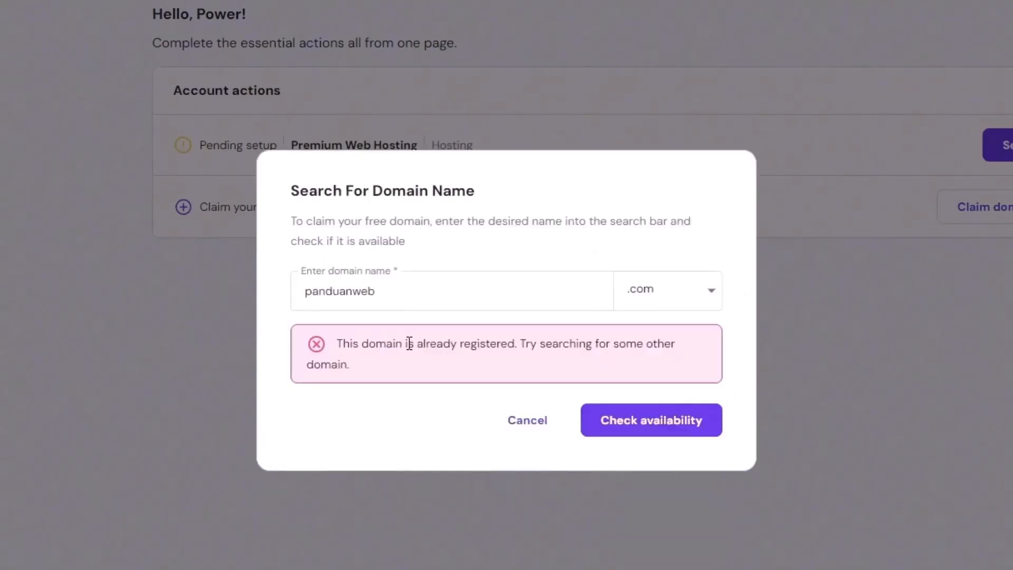
{"action": "left_click_drag", "start_coordinate": [339, 343], "coordinate": [469, 341]}
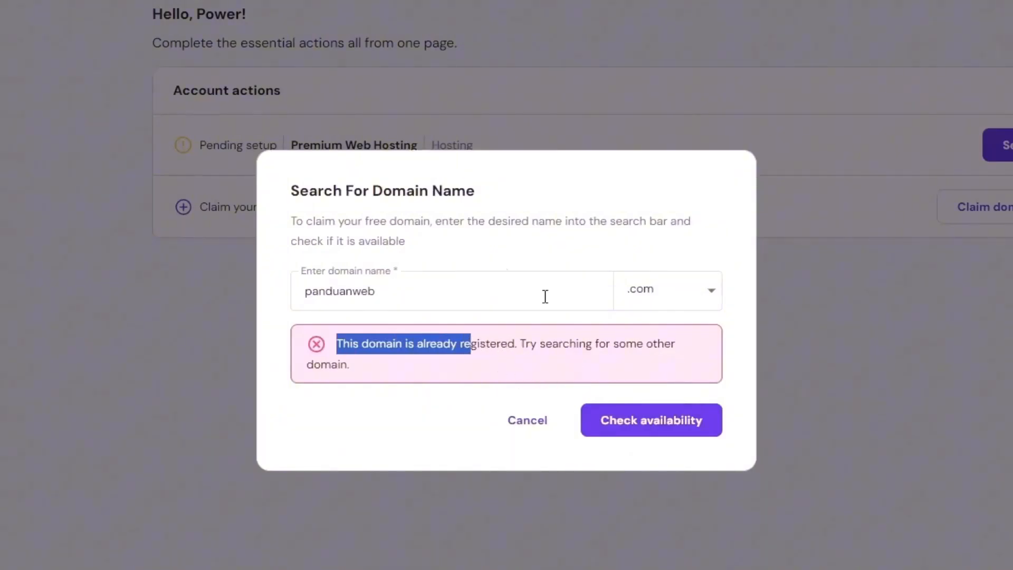
Switch the extension to .my.id, confirm panduanweb.my.id is available, and claim it
{"action": "left_click", "coordinate": [471, 292]}
{"action": "left_click_drag", "start_coordinate": [438, 289], "coordinate": [313, 298]}
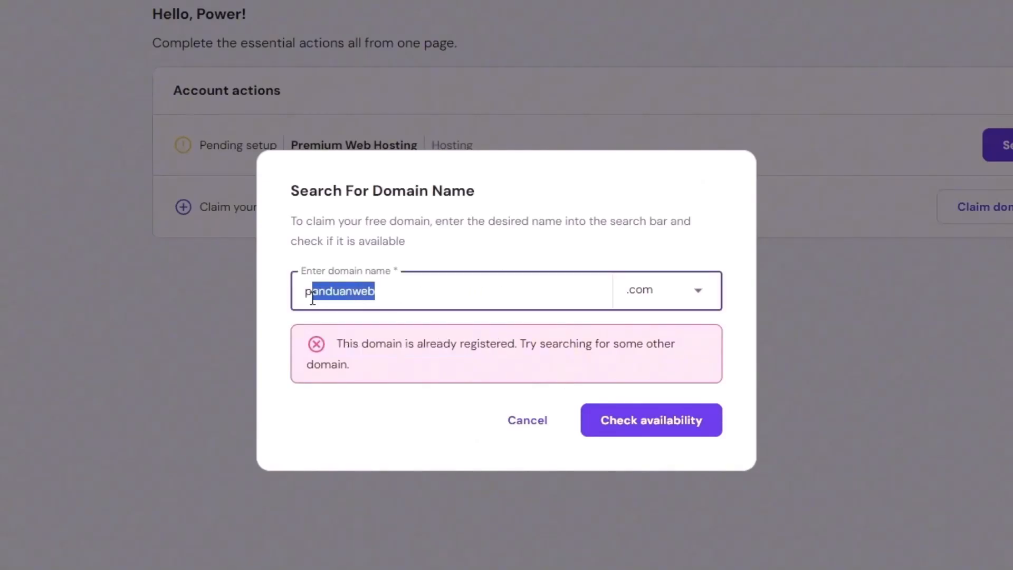
{"action": "left_click", "coordinate": [673, 290]}
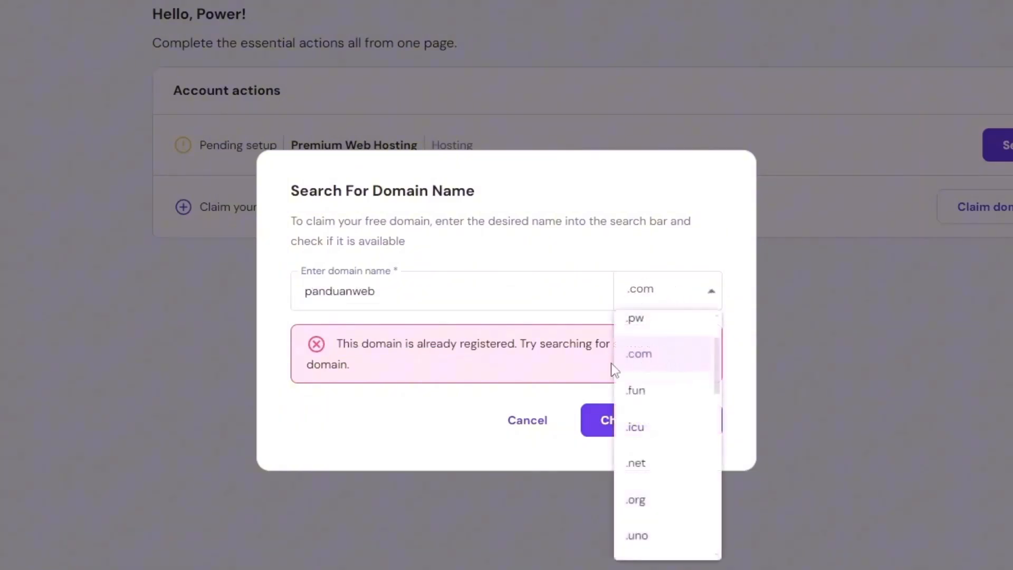
{"action": "scroll", "coordinate": [666, 501], "scroll_direction": "down", "scroll_amount": 5}
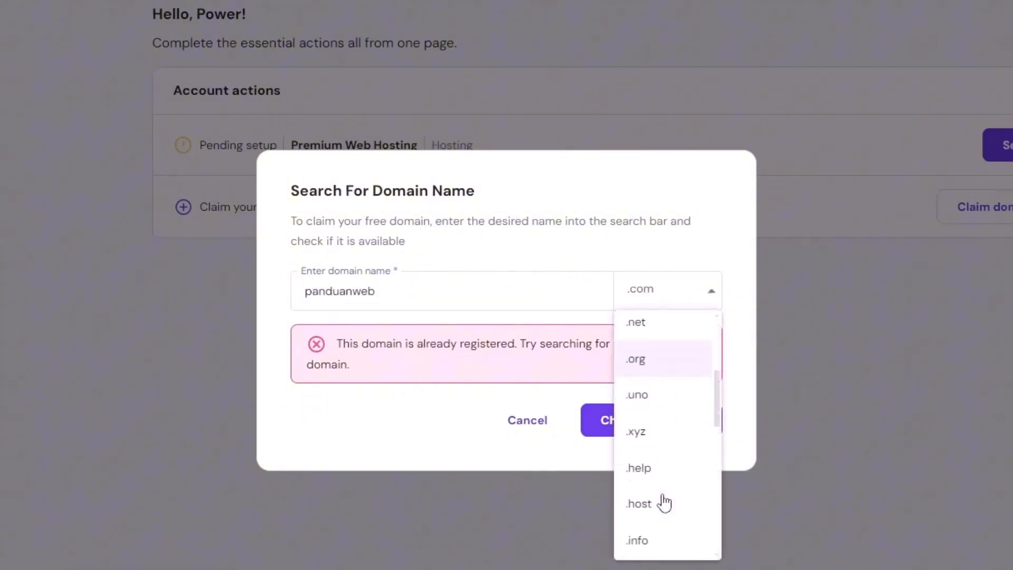
{"action": "scroll", "coordinate": [680, 453], "scroll_direction": "up", "scroll_amount": 5}
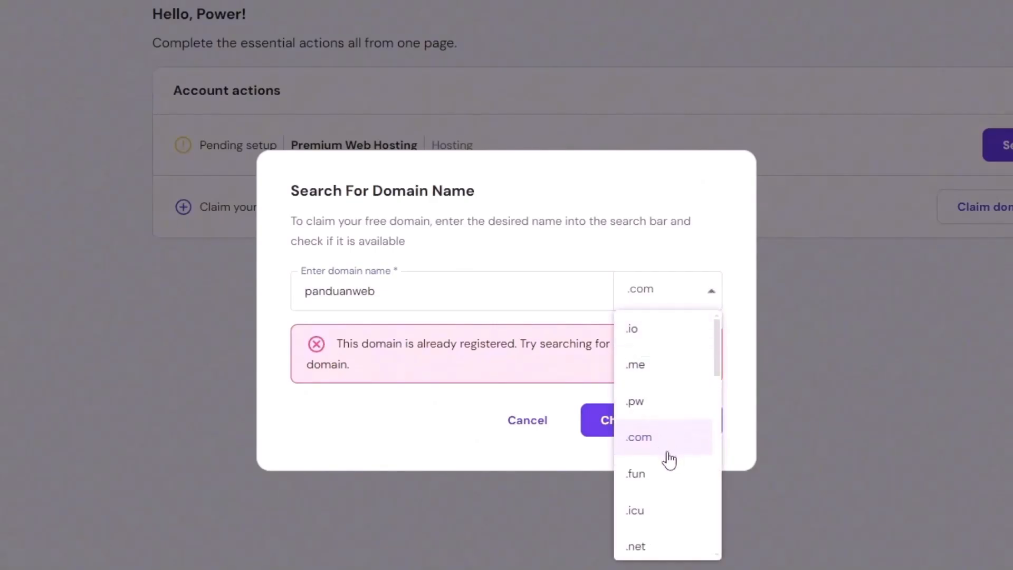
{"action": "scroll", "coordinate": [669, 459], "scroll_direction": "down", "scroll_amount": 3}
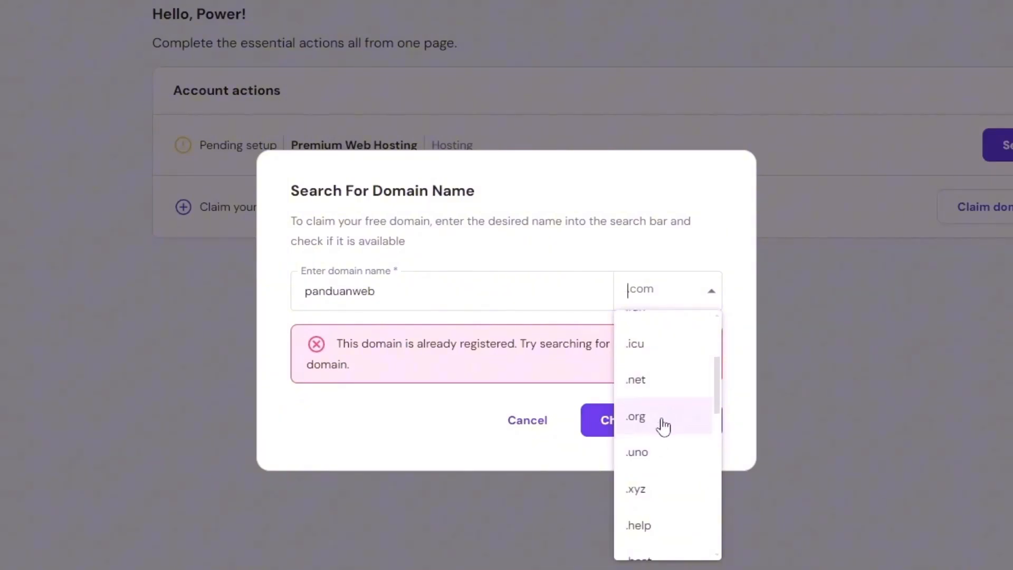
{"action": "scroll", "coordinate": [670, 362], "scroll_direction": "up", "scroll_amount": 3}
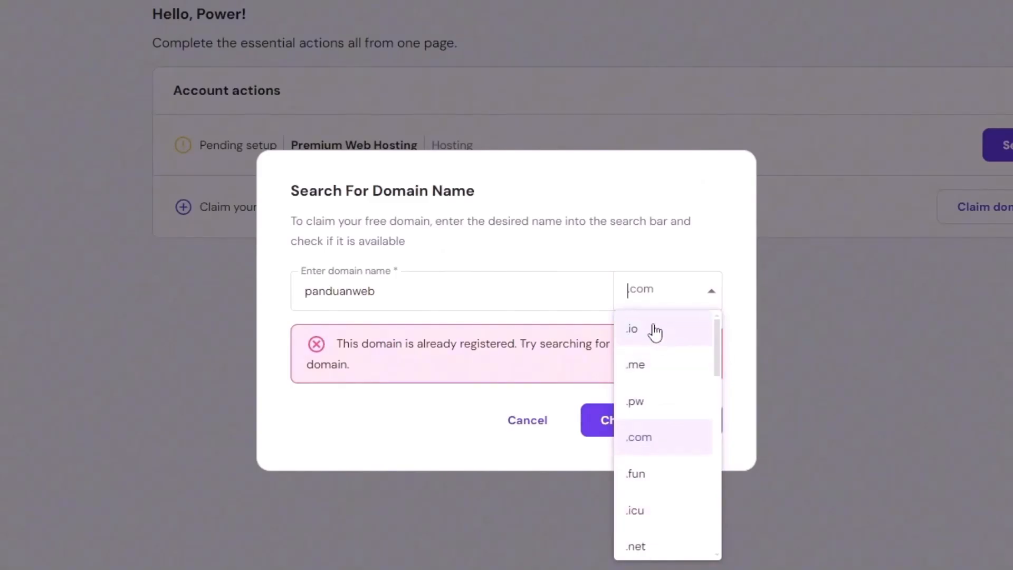
{"action": "scroll", "coordinate": [649, 464], "scroll_direction": "down", "scroll_amount": 3}
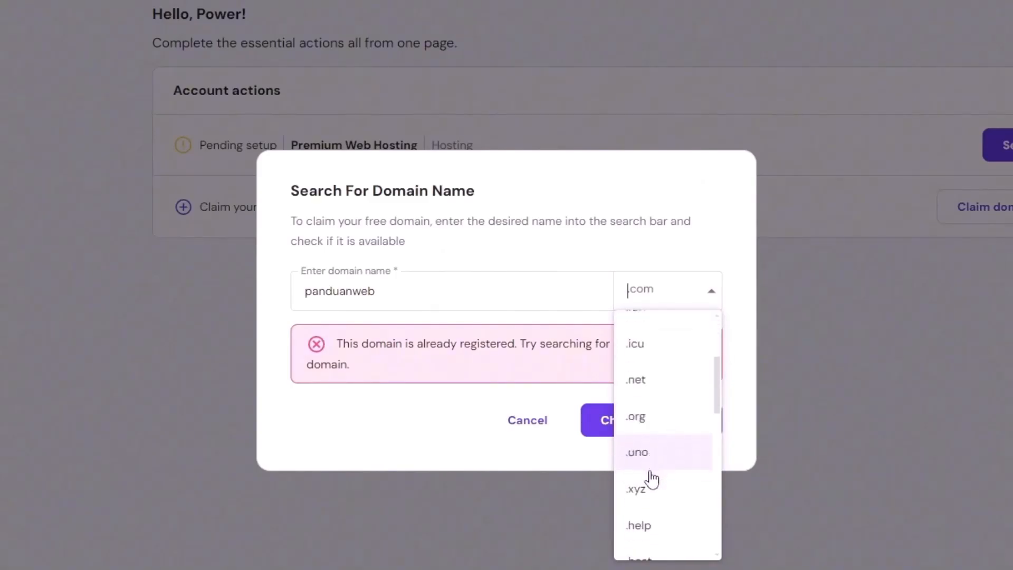
{"action": "scroll", "coordinate": [657, 472], "scroll_direction": "down", "scroll_amount": 3}
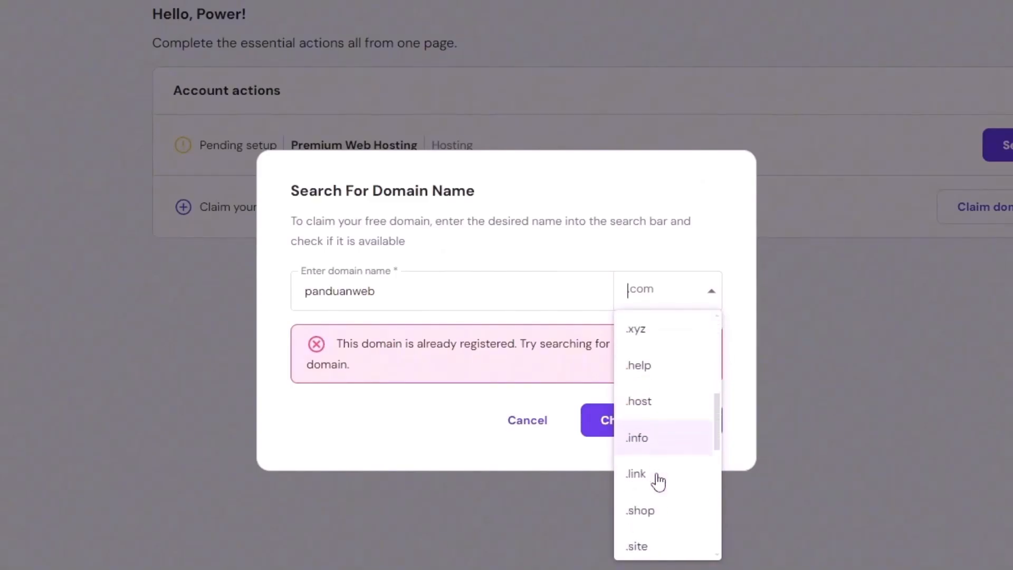
{"action": "scroll", "coordinate": [653, 514], "scroll_direction": "down", "scroll_amount": 5}
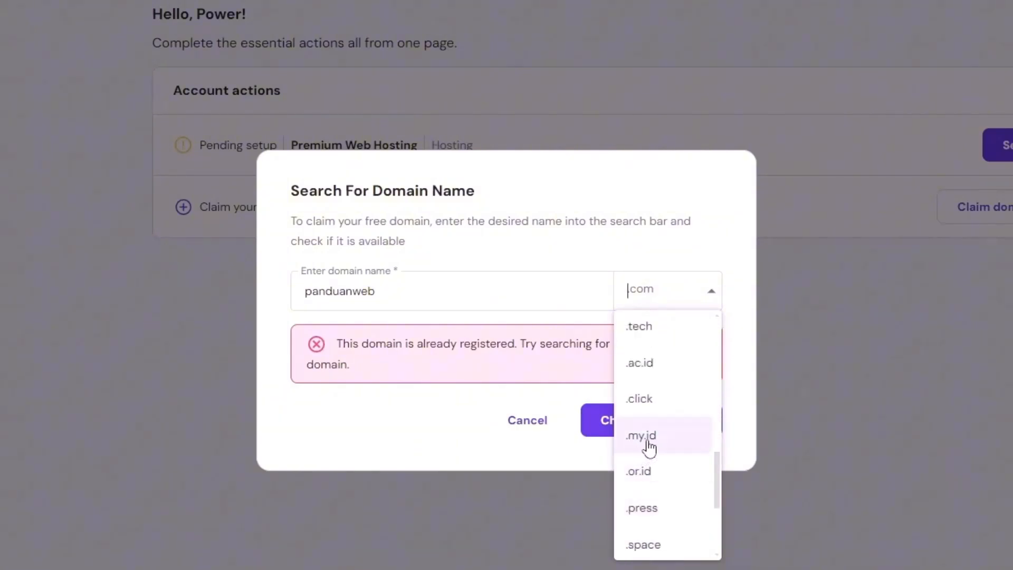
{"action": "left_click", "coordinate": [649, 442]}
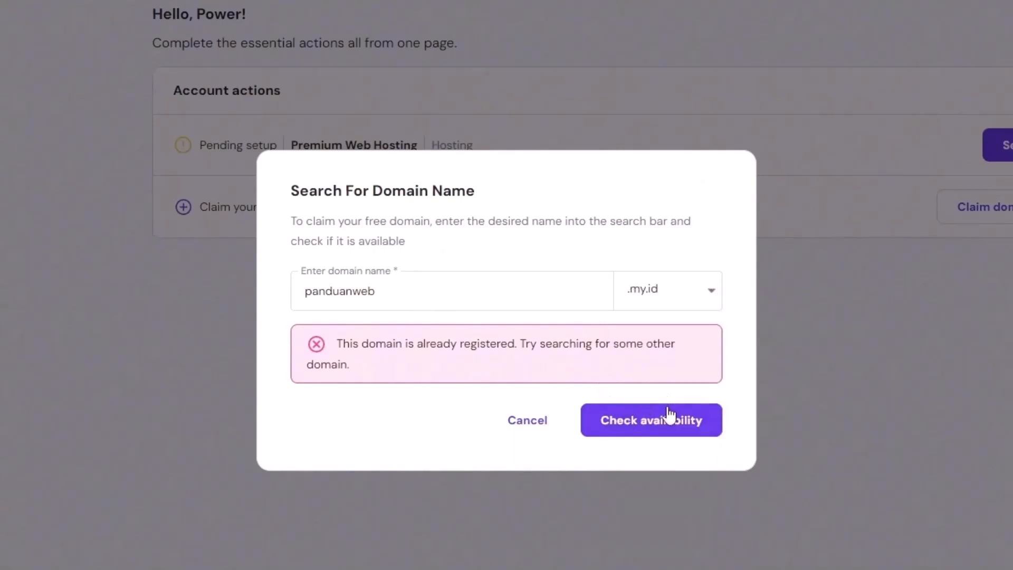
{"action": "left_click", "coordinate": [666, 428]}
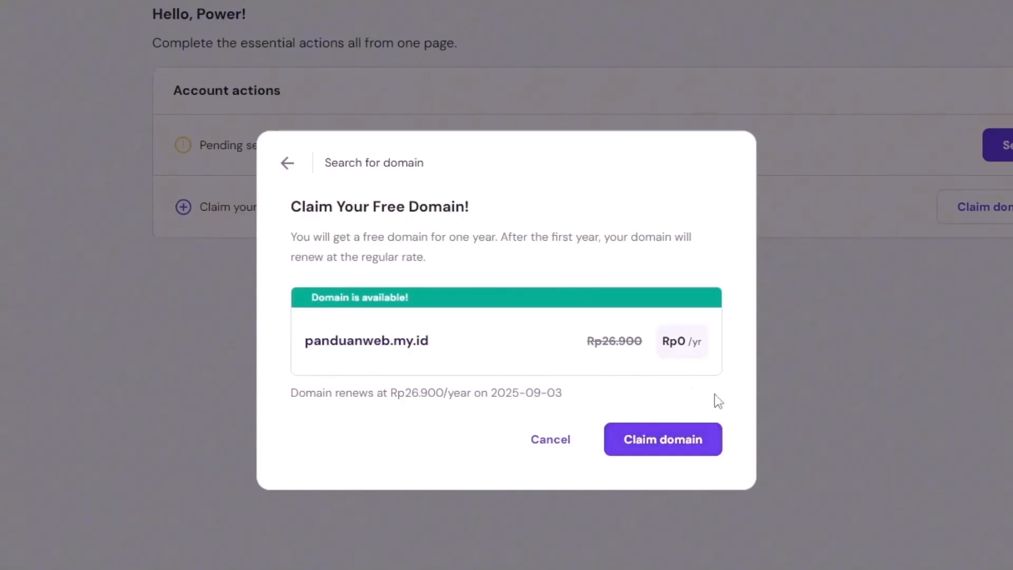
{"action": "left_click", "coordinate": [670, 439]}
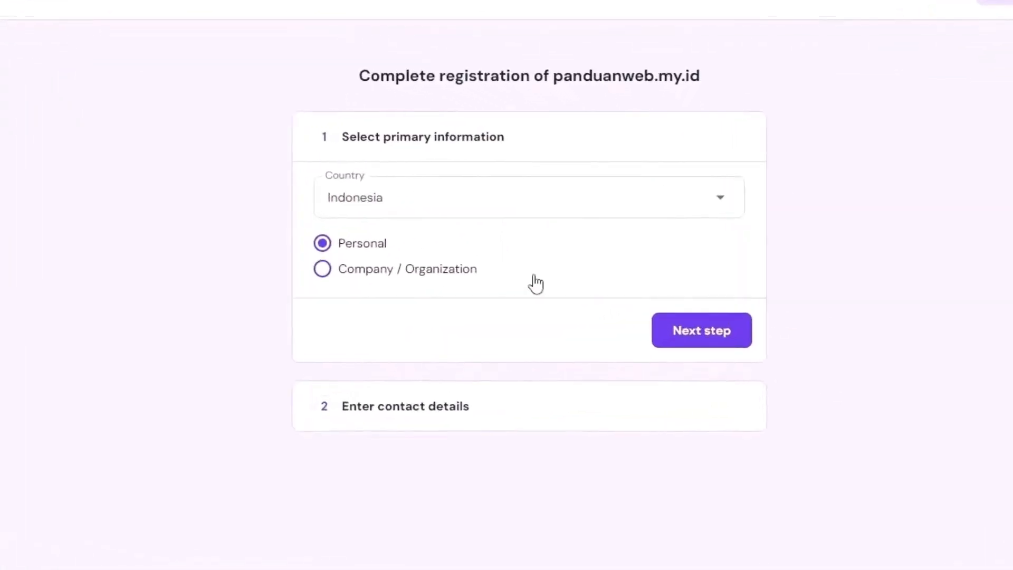
Register panduanweb.my.id as Personal in Indonesia, finish registration, and return to hPanel Home
{"action": "left_click", "coordinate": [719, 360]}
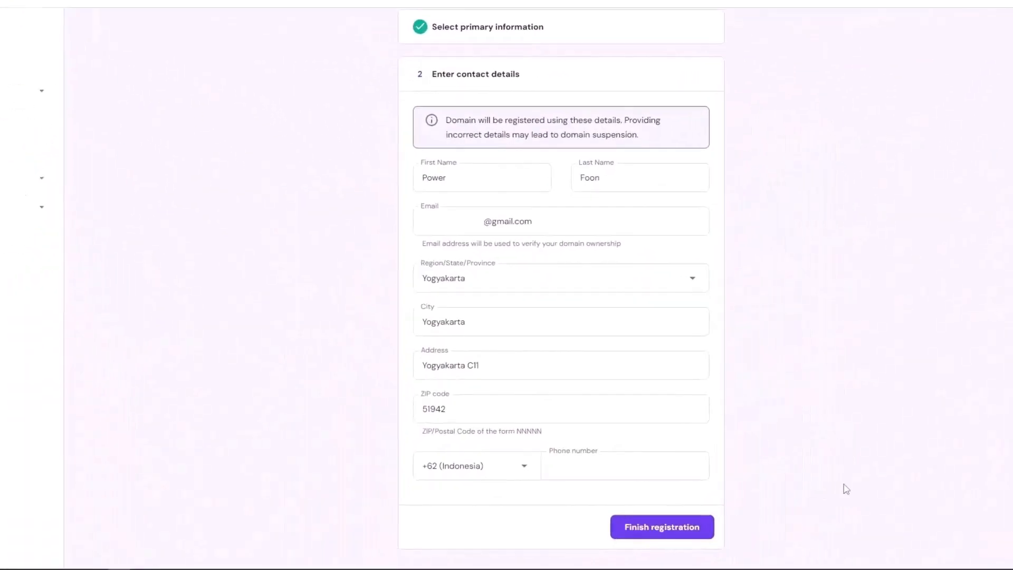
{"action": "left_click", "coordinate": [684, 513]}
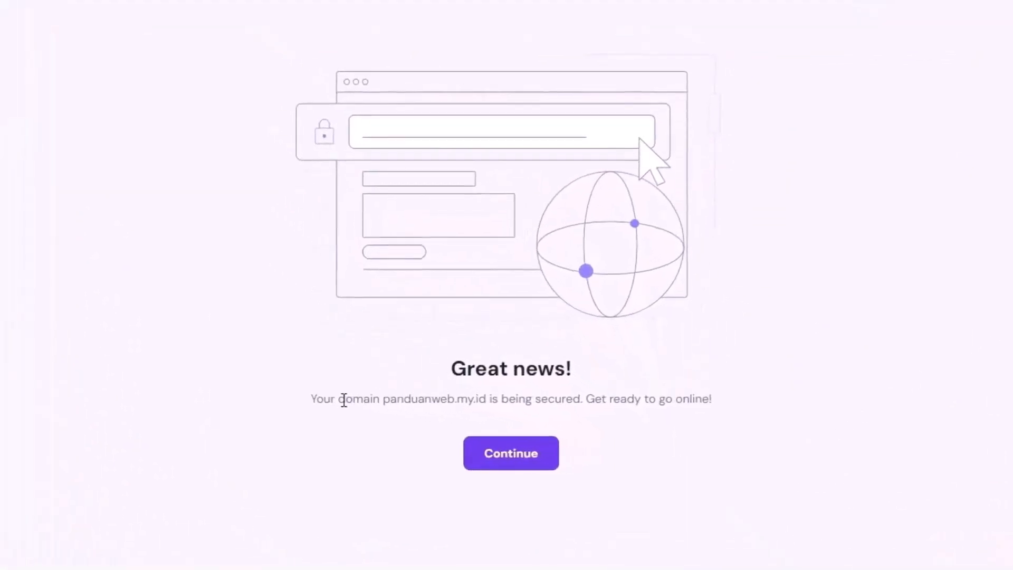
{"action": "left_click_drag", "start_coordinate": [344, 399], "coordinate": [689, 399]}
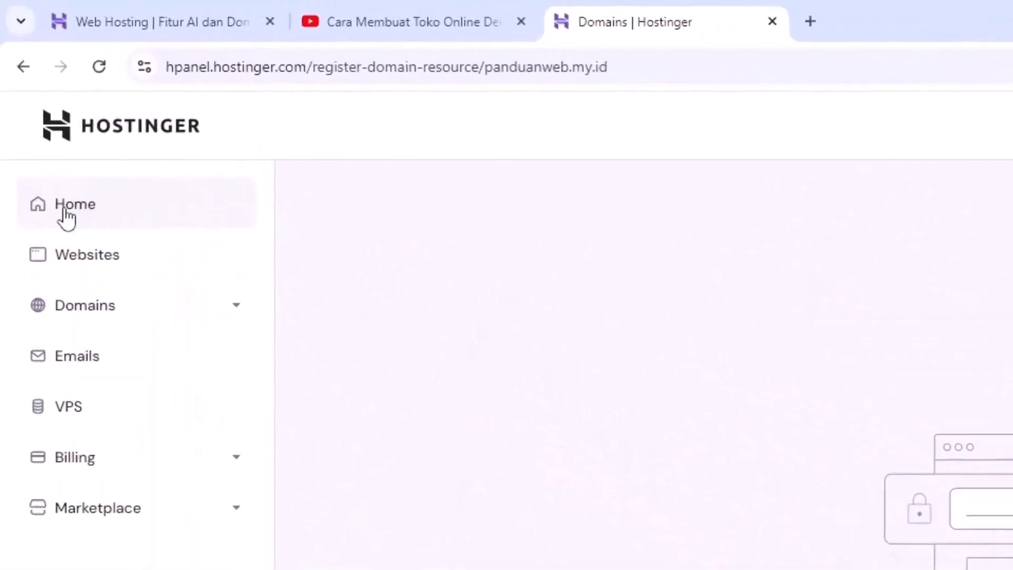
{"action": "left_click", "coordinate": [77, 216]}
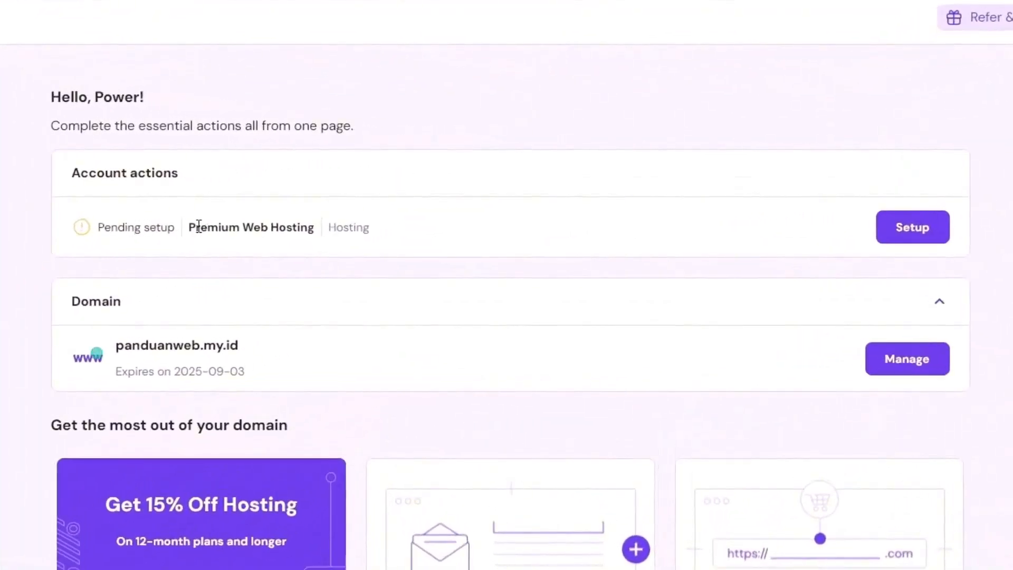
Set up Premium Web Hosting for myself or my business, creating a new WordPress website
{"action": "left_click_drag", "start_coordinate": [208, 227], "coordinate": [278, 227]}
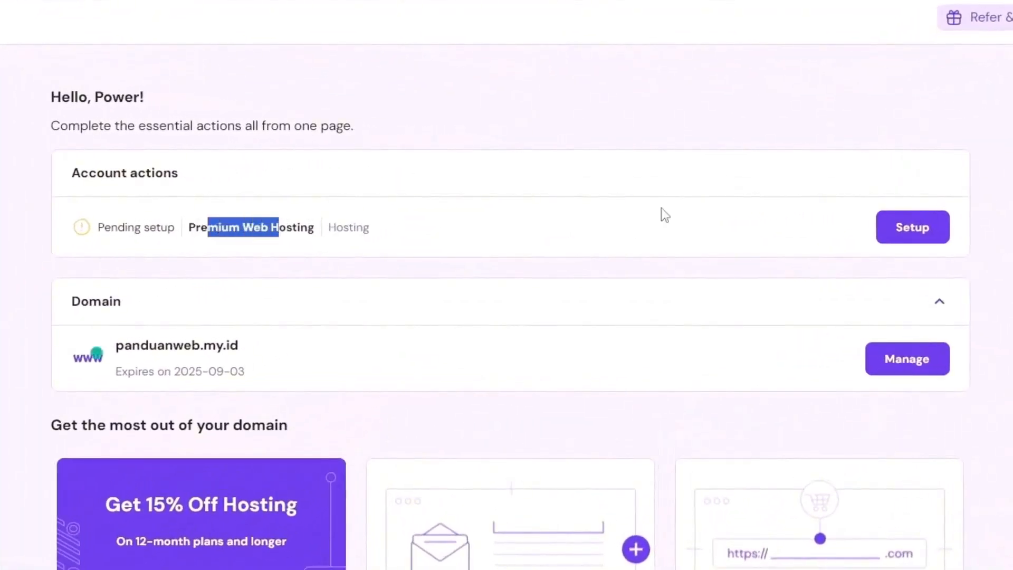
{"action": "left_click", "coordinate": [918, 232]}
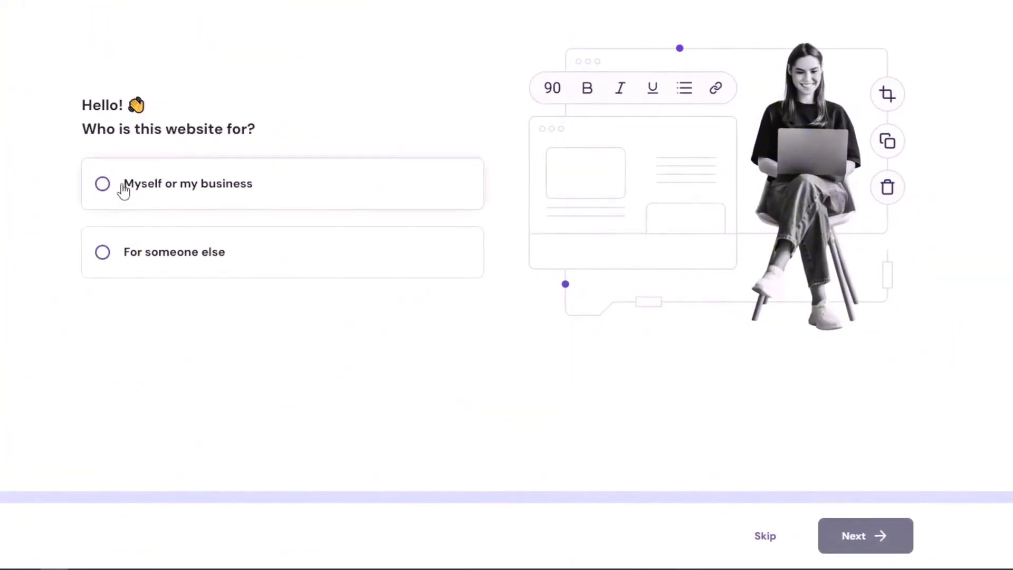
{"action": "left_click", "coordinate": [103, 185]}
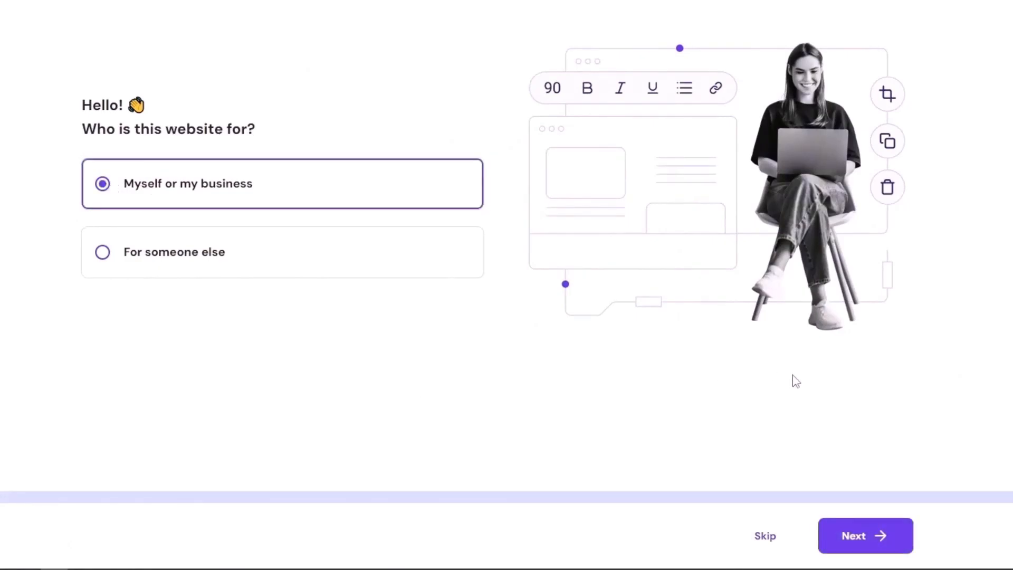
{"action": "left_click", "coordinate": [860, 541]}
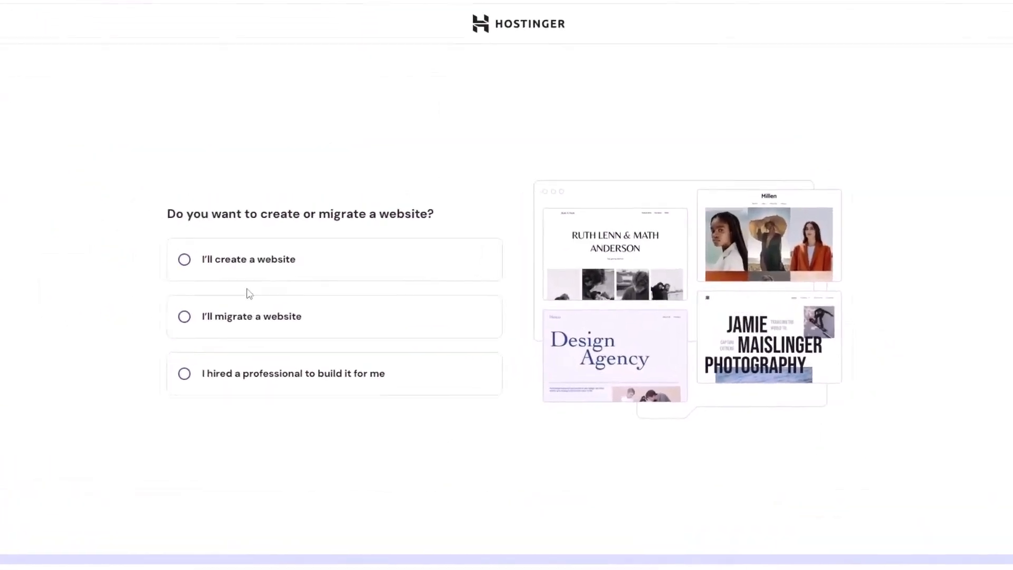
{"action": "left_click", "coordinate": [160, 260]}
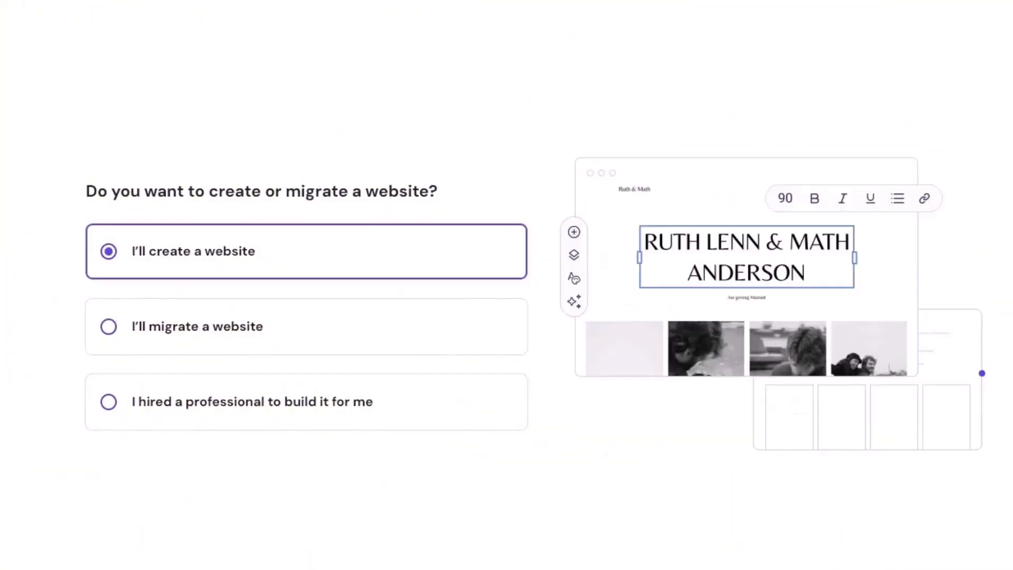
{"action": "left_click", "coordinate": [865, 530]}
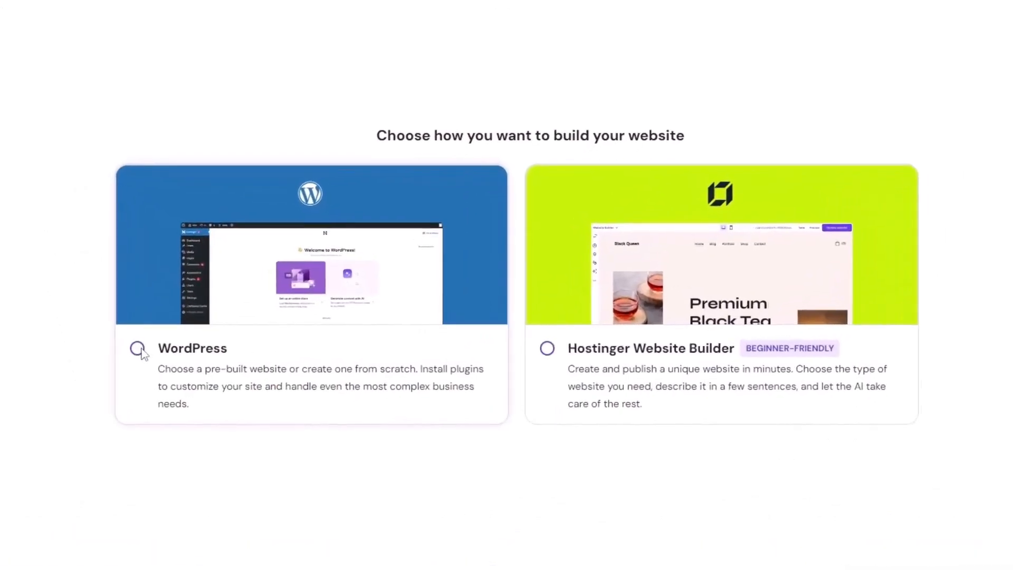
{"action": "left_click", "coordinate": [132, 349]}
{"action": "left_click", "coordinate": [855, 530]}
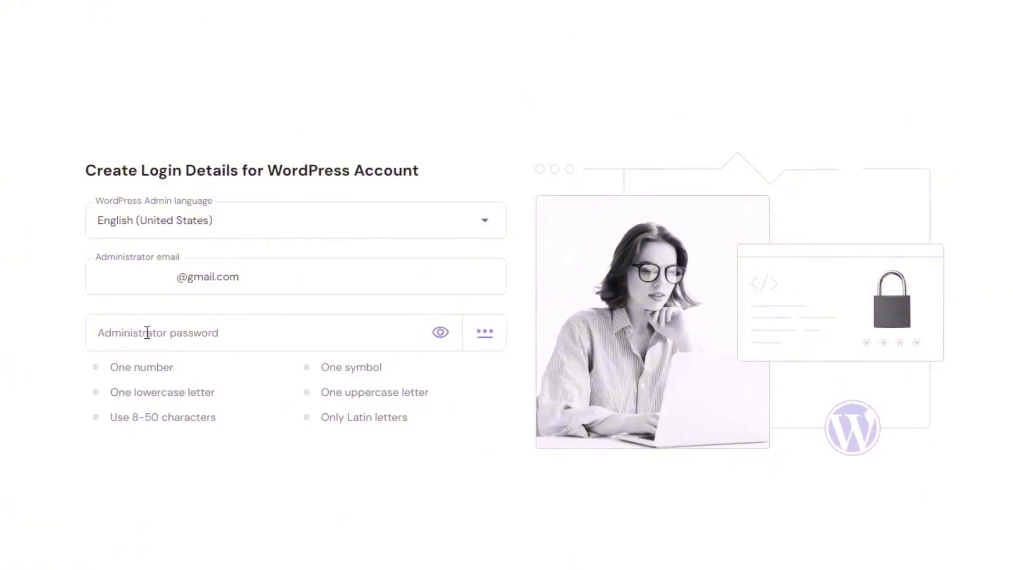
Paste an administrator password meeting all six requirements and continue to the website type
{"action": "left_click_drag", "start_coordinate": [119, 368], "coordinate": [166, 371]}
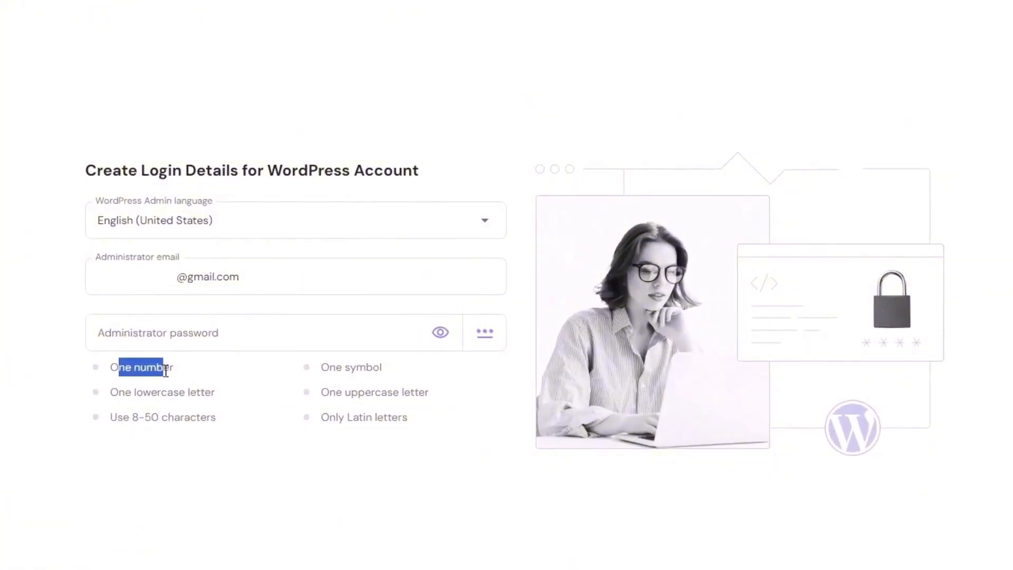
{"action": "left_click_drag", "start_coordinate": [118, 393], "coordinate": [183, 393]}
{"action": "left_click_drag", "start_coordinate": [328, 367], "coordinate": [373, 396]}
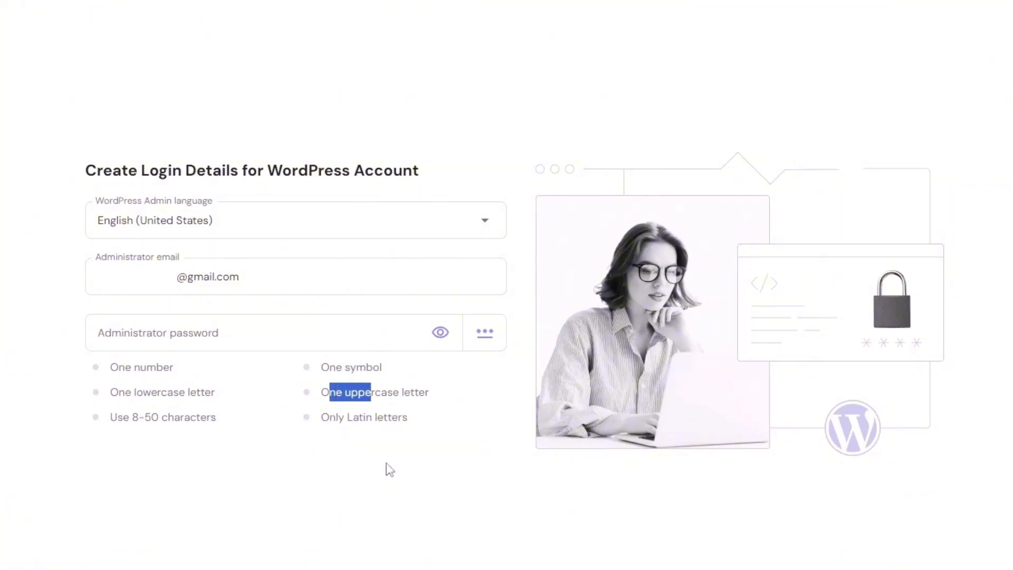
{"action": "left_click", "coordinate": [204, 341]}
{"action": "key", "text": "ctrl+v"}
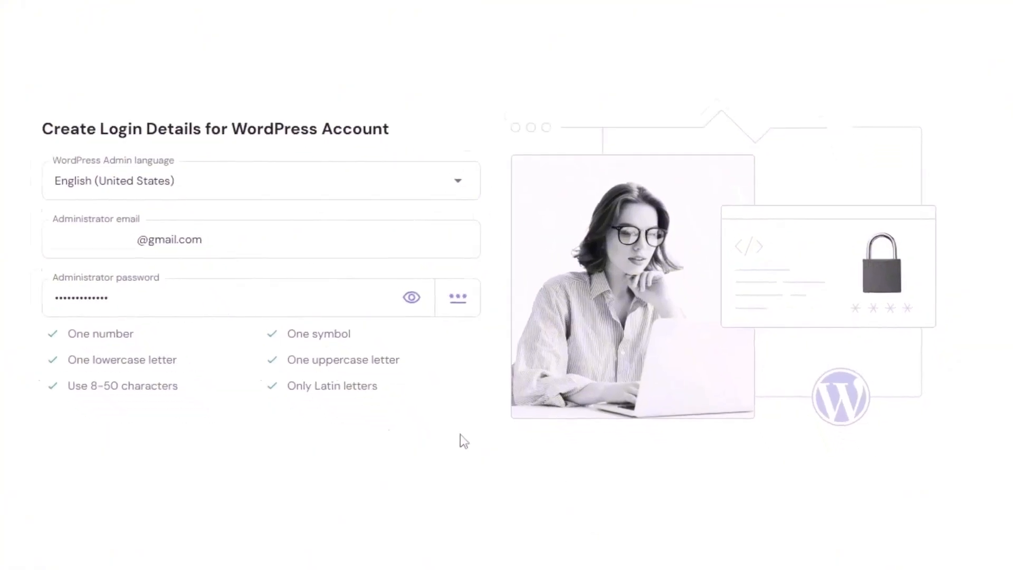
{"action": "left_click", "coordinate": [824, 538]}
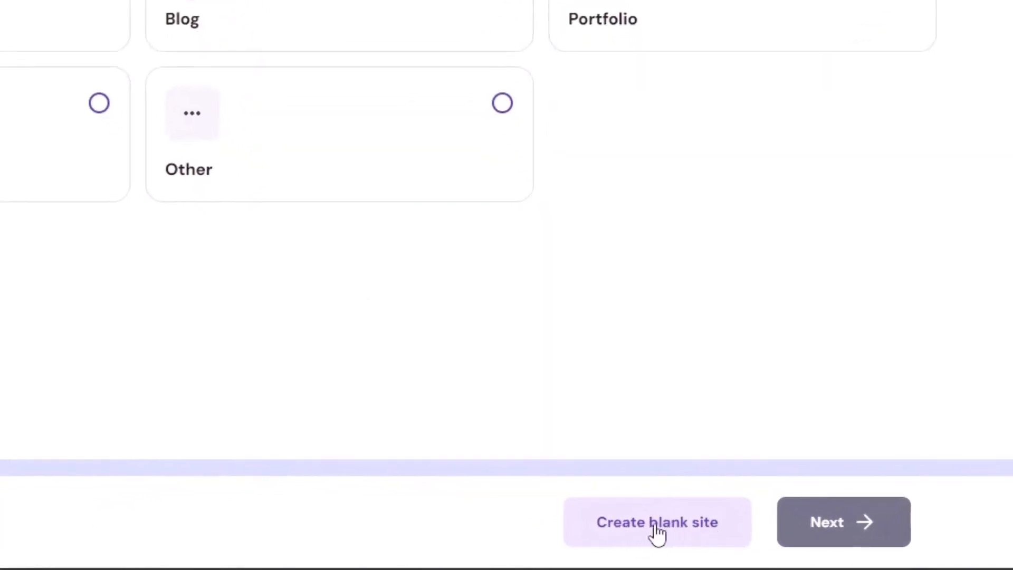
Create a blank site on panduanweb.my.id, keeping Indonesia as the data center country
{"action": "left_click", "coordinate": [669, 524]}
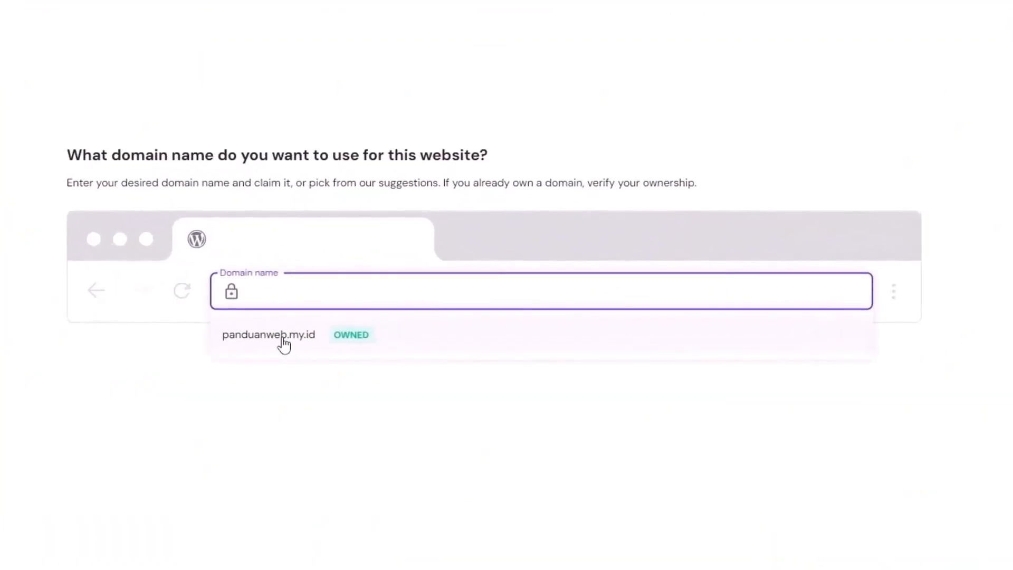
{"action": "left_click", "coordinate": [284, 343]}
{"action": "left_click", "coordinate": [865, 564]}
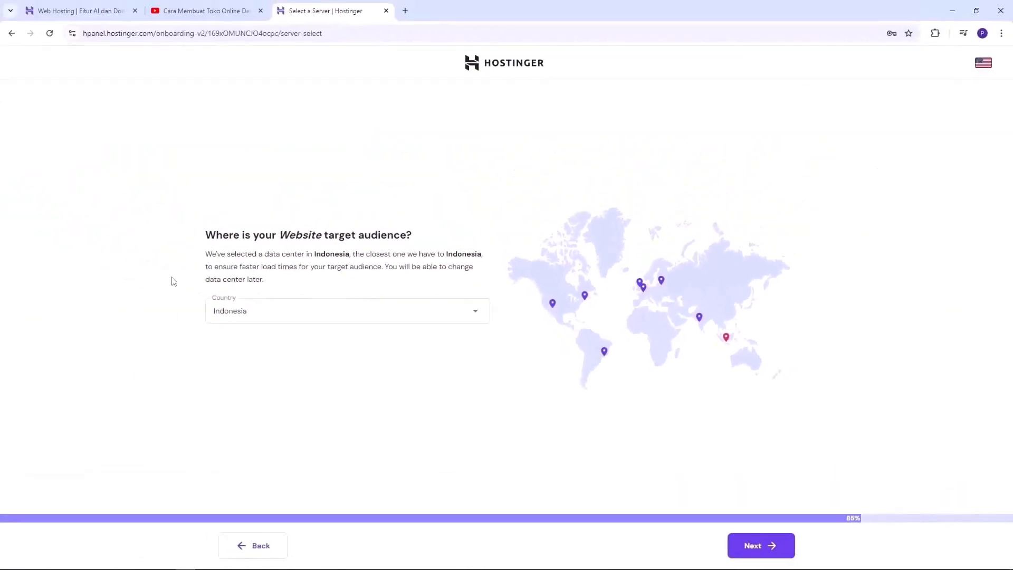
{"action": "left_click", "coordinate": [332, 314]}
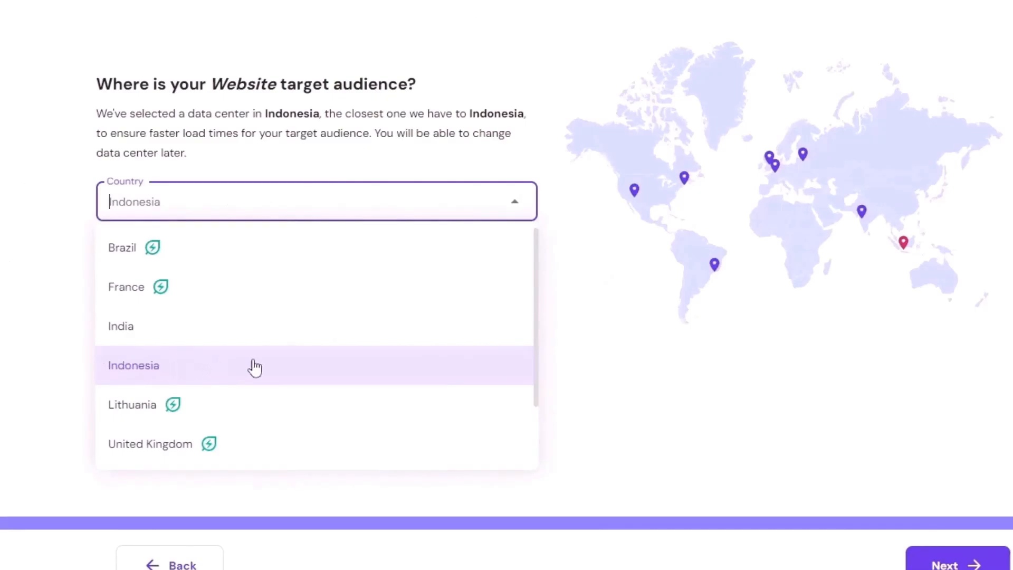
{"action": "scroll", "coordinate": [464, 355], "scroll_direction": "down", "scroll_amount": 2}
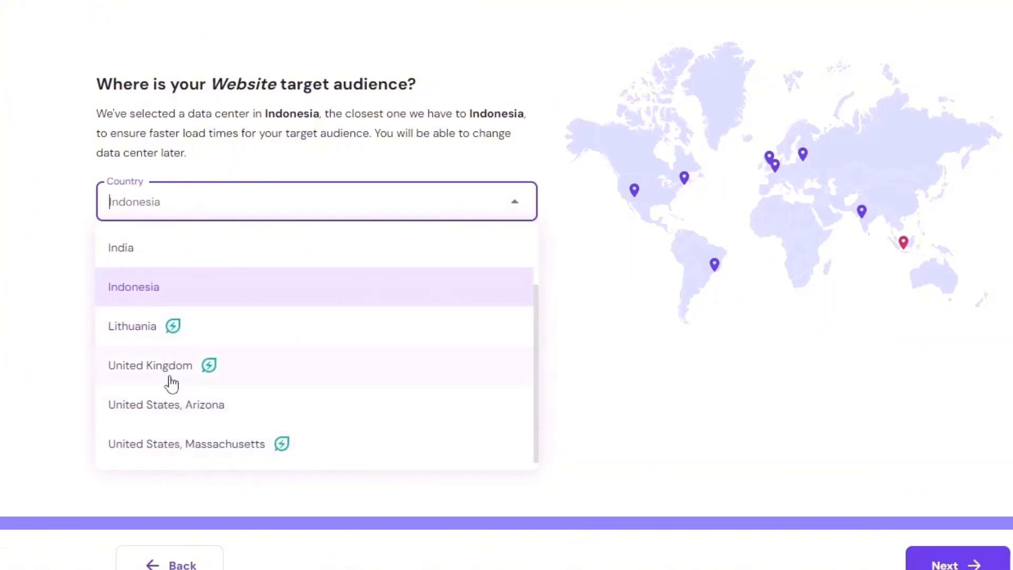
{"action": "scroll", "coordinate": [349, 302], "scroll_direction": "up", "scroll_amount": 2}
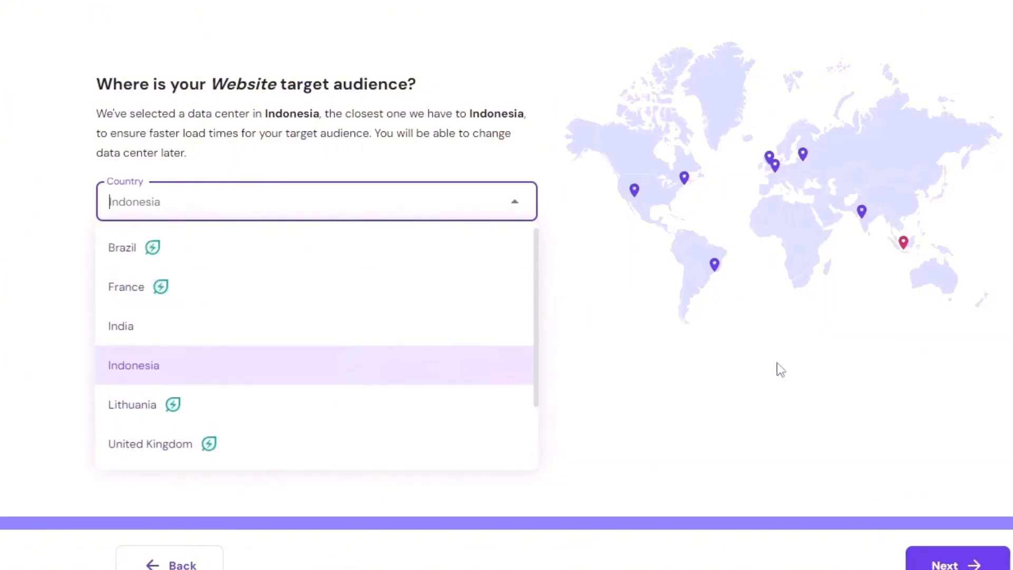
{"action": "left_click", "coordinate": [787, 411]}
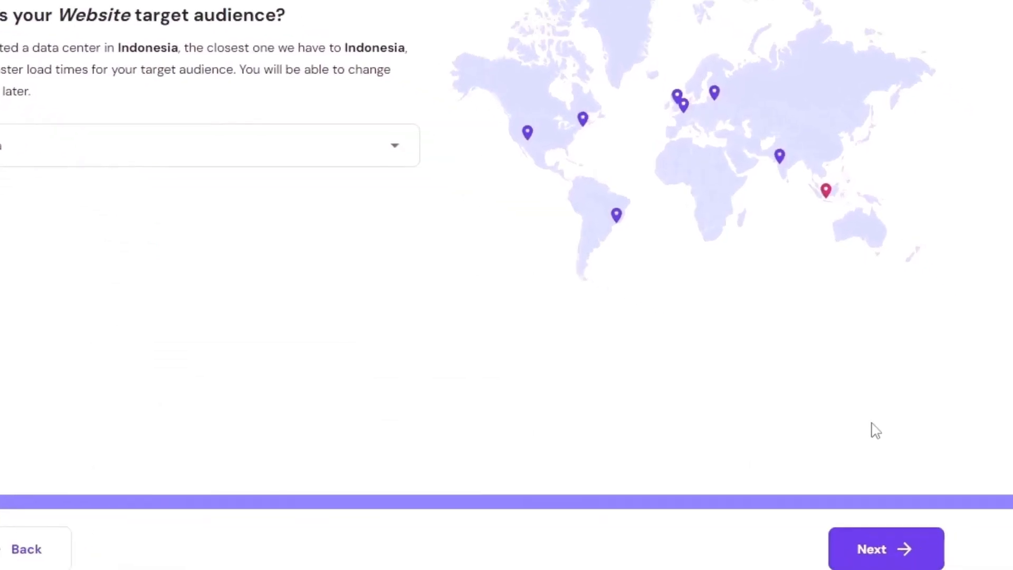
{"action": "left_click", "coordinate": [948, 565]}
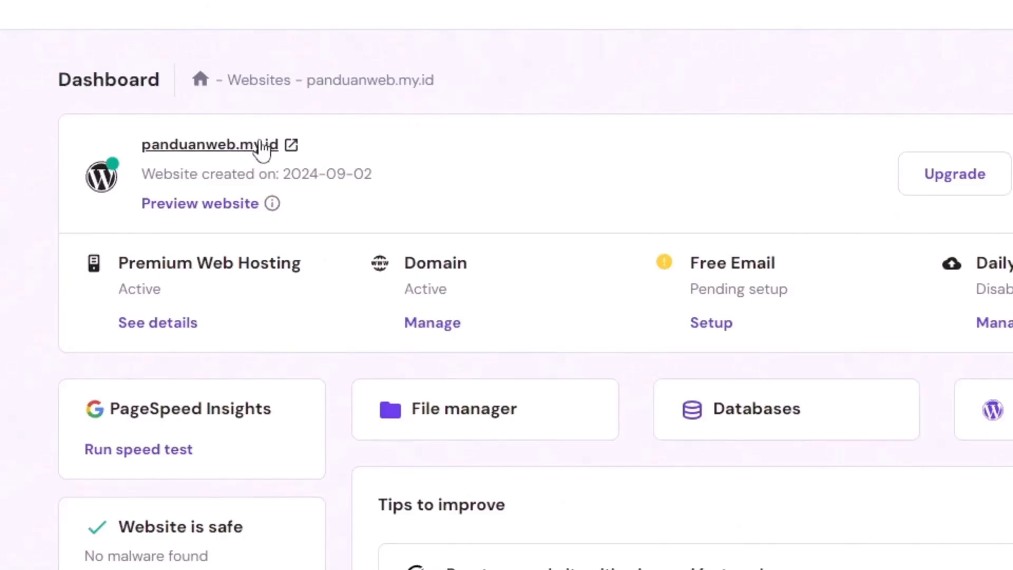
Open the live panduanweb.my.id website and scroll through its homepage
{"action": "left_click", "coordinate": [243, 149]}
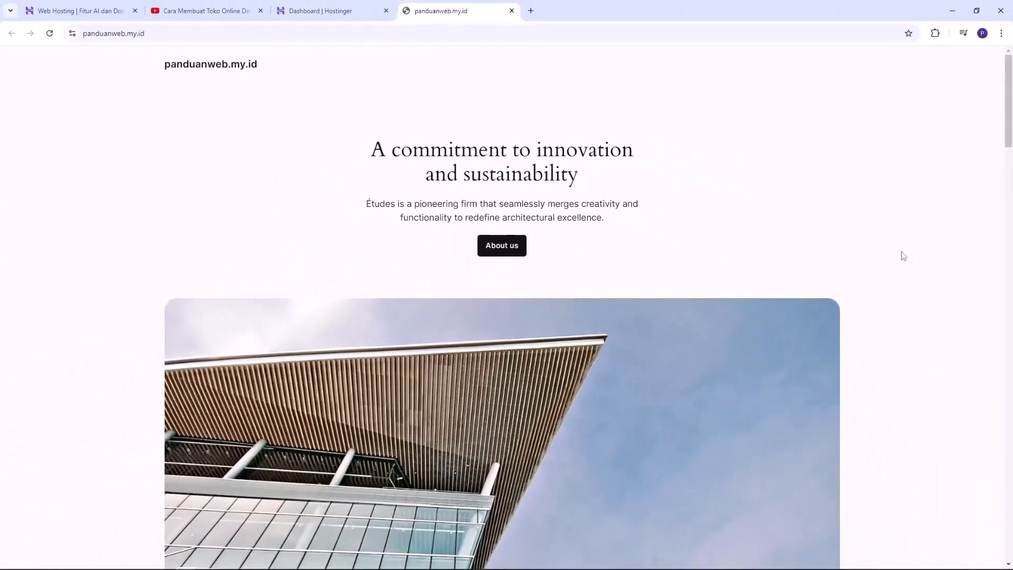
{"action": "scroll", "coordinate": [864, 228], "scroll_direction": "down", "scroll_amount": 14}
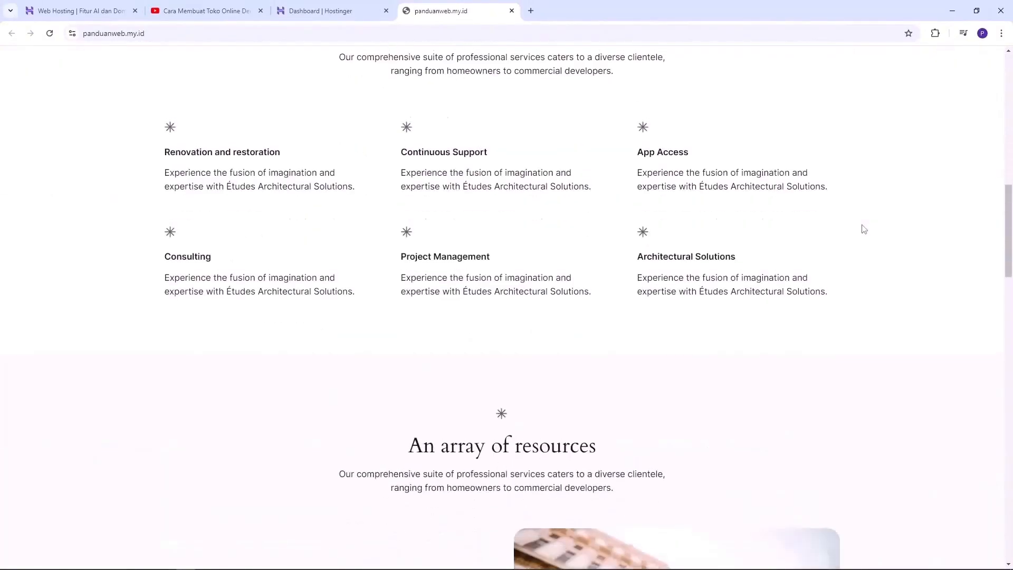
{"action": "scroll", "coordinate": [864, 229], "scroll_direction": "up", "scroll_amount": 14}
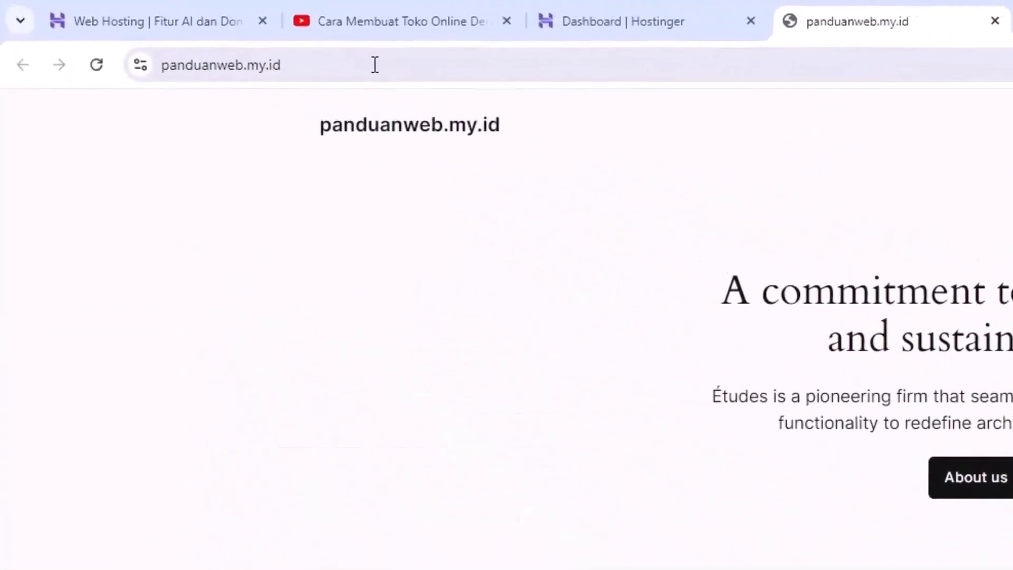
Reveal and select the site's full https address in the address bar
{"action": "left_click", "coordinate": [192, 34]}
{"action": "left_click", "coordinate": [386, 67]}
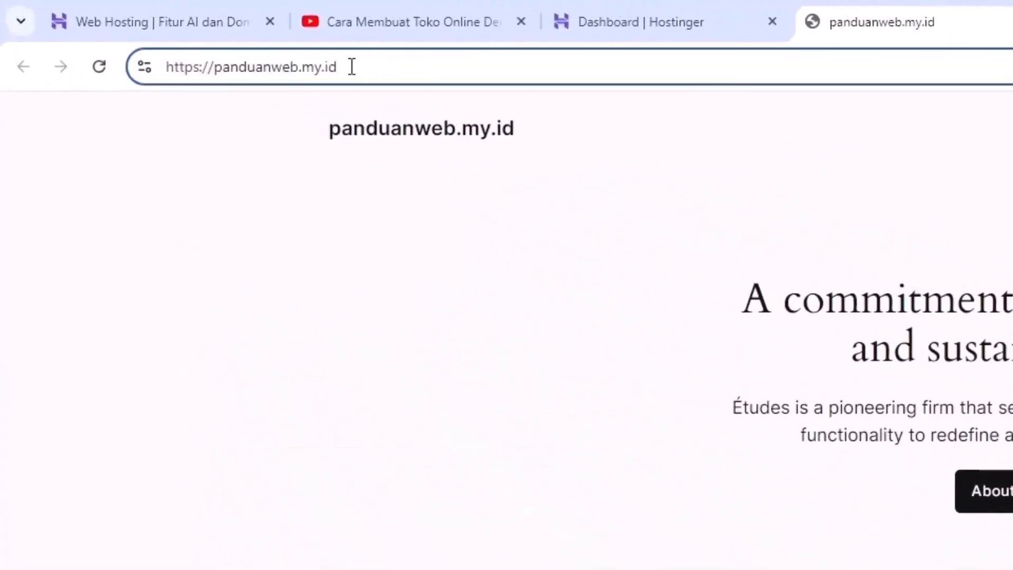
{"action": "left_click_drag", "start_coordinate": [352, 65], "coordinate": [159, 63]}
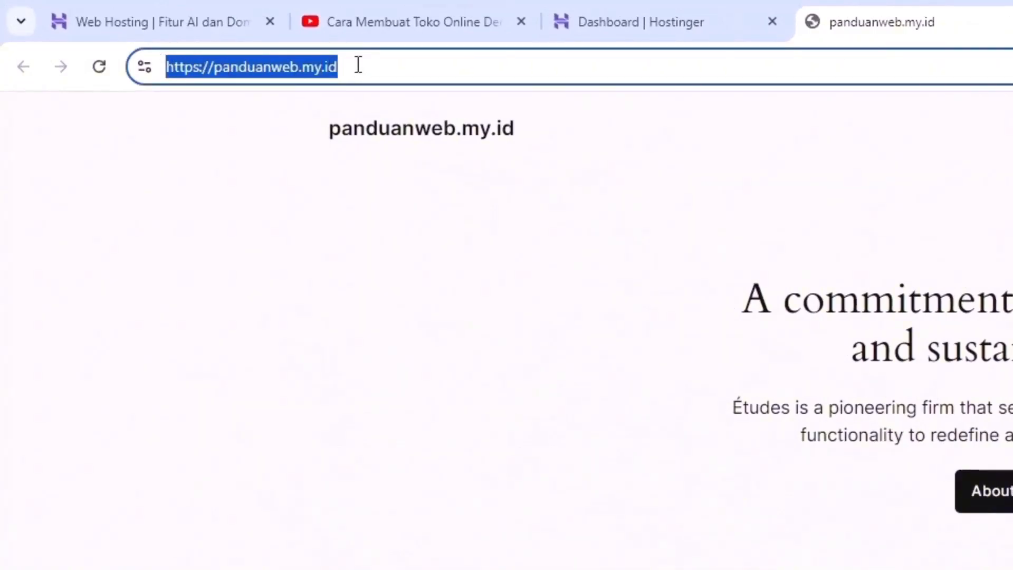
{"action": "left_click", "coordinate": [389, 74]}
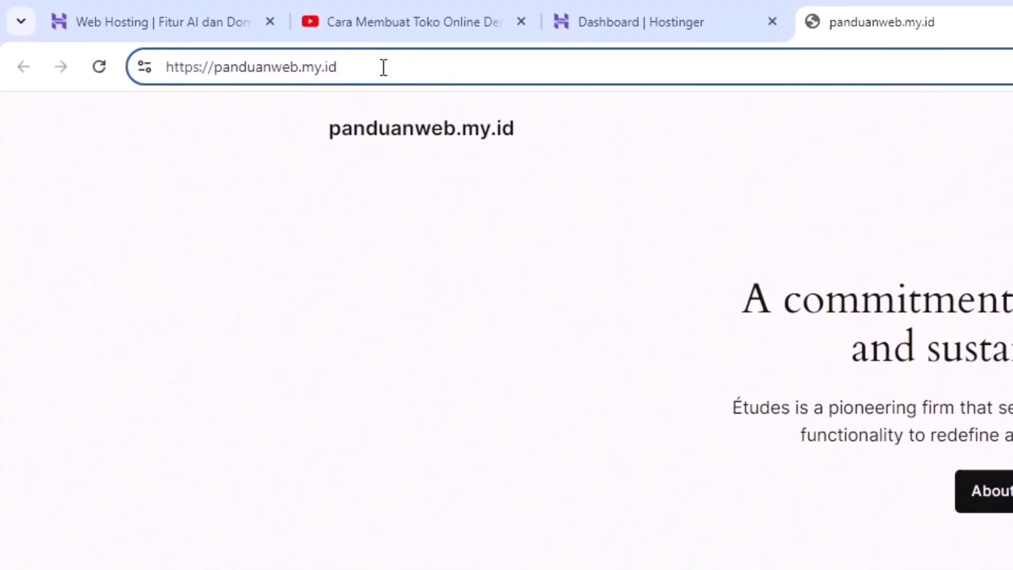
{"action": "left_click_drag", "start_coordinate": [382, 65], "coordinate": [318, 60]}
{"action": "key", "text": "ctrl+a"}
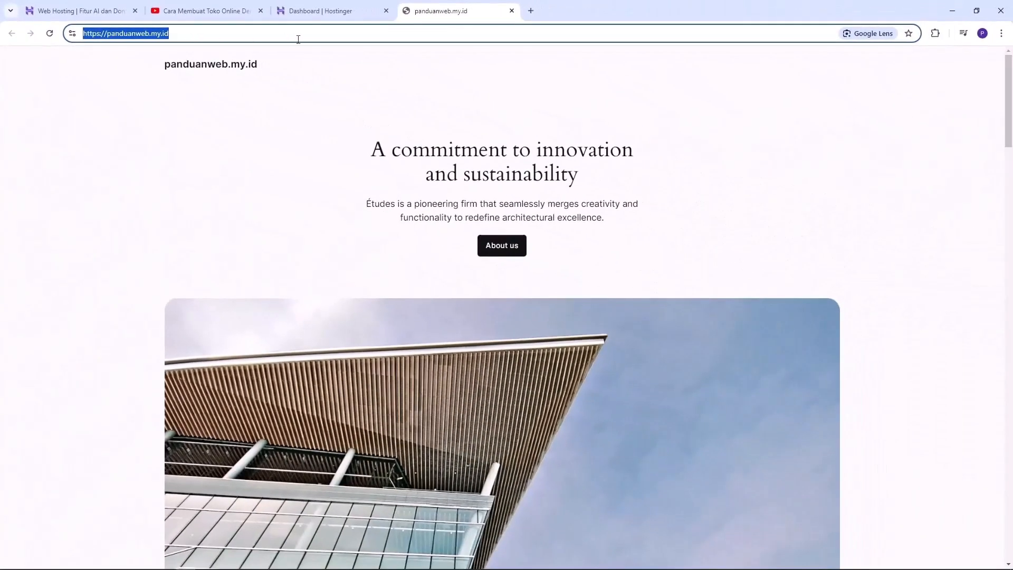
{"action": "left_click", "coordinate": [255, 144]}
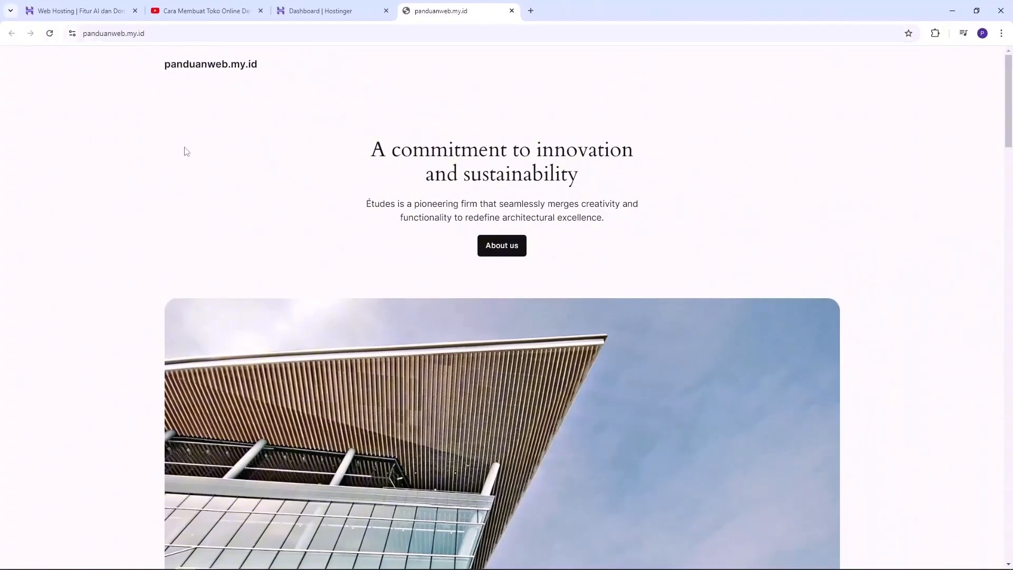
{"action": "left_click", "coordinate": [183, 31]}
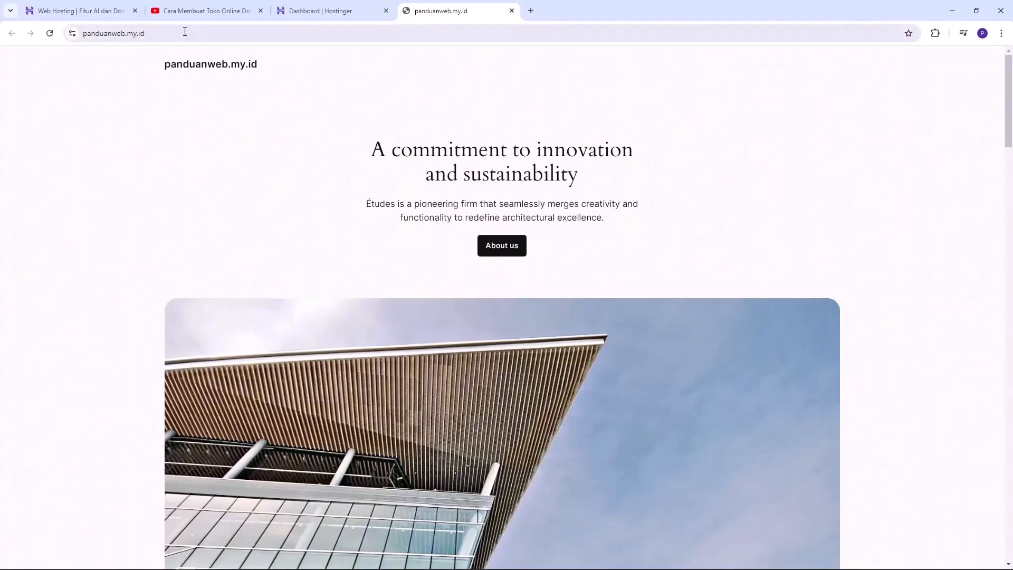
{"action": "left_click", "coordinate": [332, 65]}
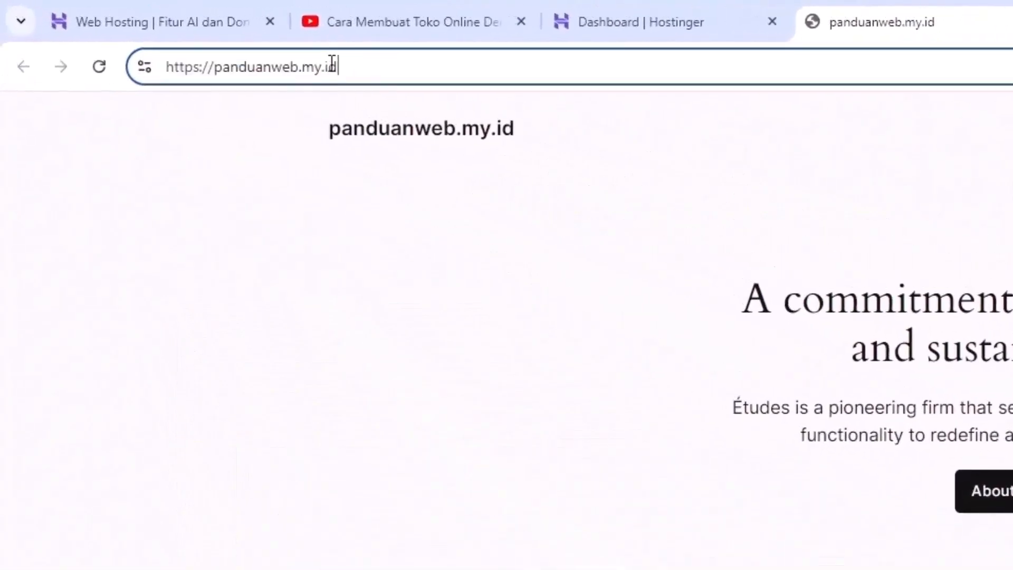
{"action": "left_click_drag", "start_coordinate": [382, 68], "coordinate": [150, 70]}
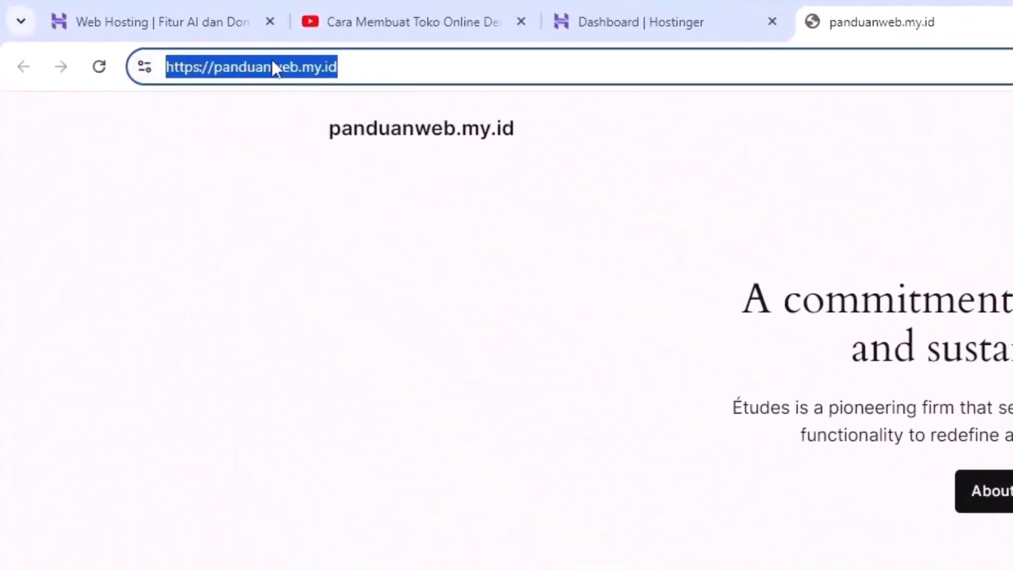
Append /wp-admin to the site address and sign in to the WordPress dashboard
{"action": "left_click", "coordinate": [404, 69]}
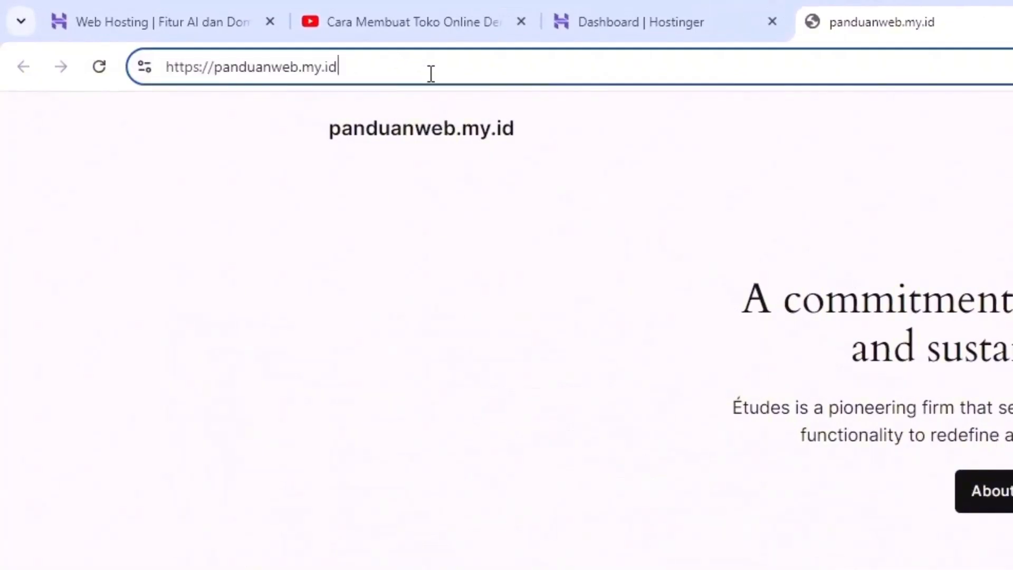
{"action": "type", "text": "/"}
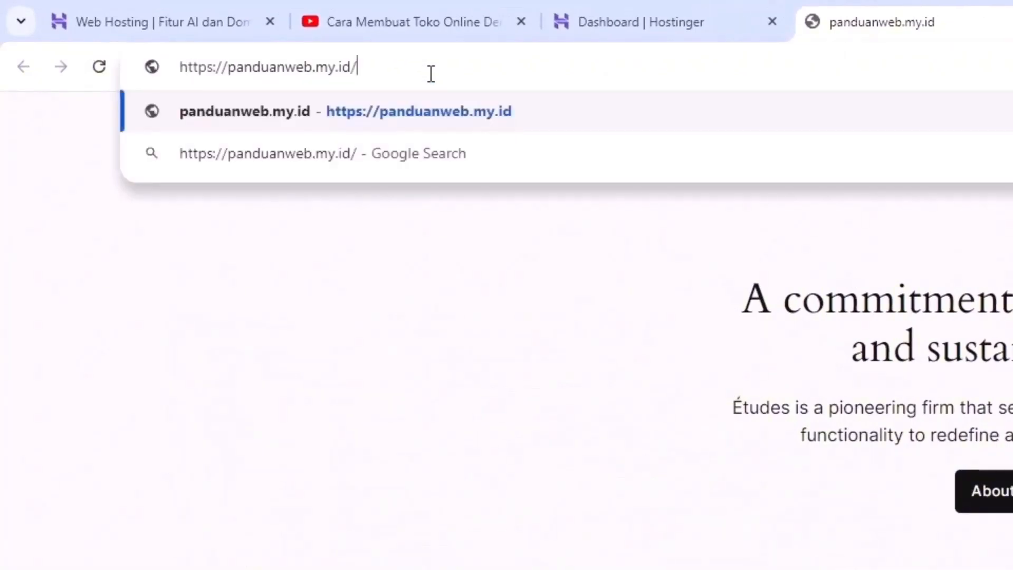
{"action": "type", "text": "wp"}
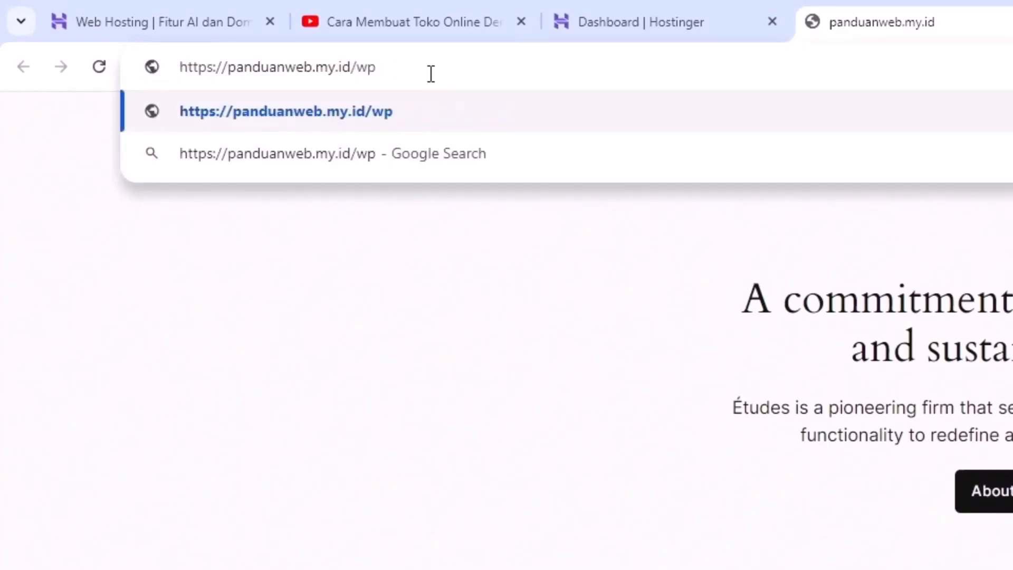
{"action": "type", "text": "-admin"}
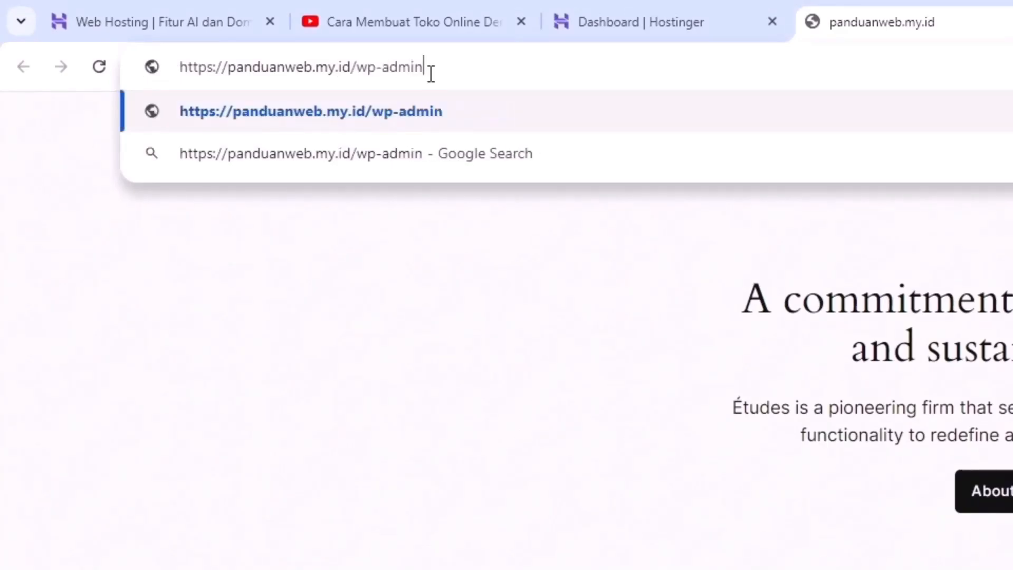
{"action": "key", "text": "Return"}
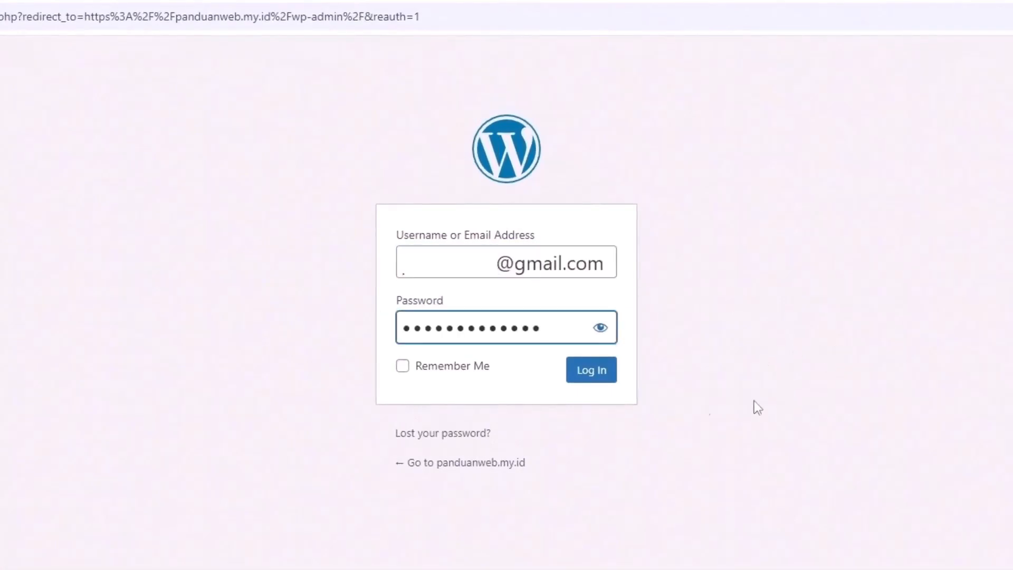
{"action": "left_click", "coordinate": [600, 375]}
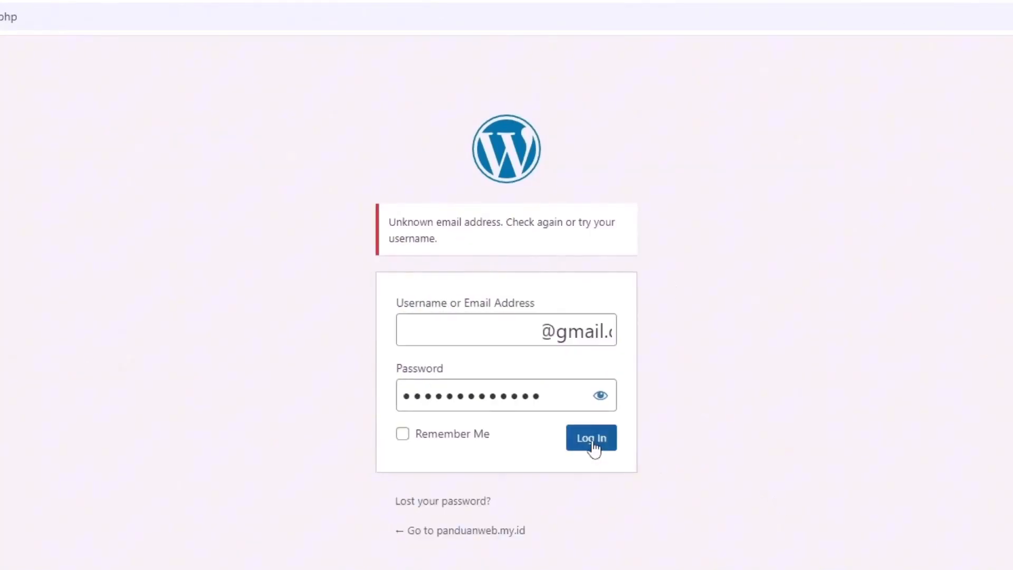
{"action": "left_click", "coordinate": [592, 445]}
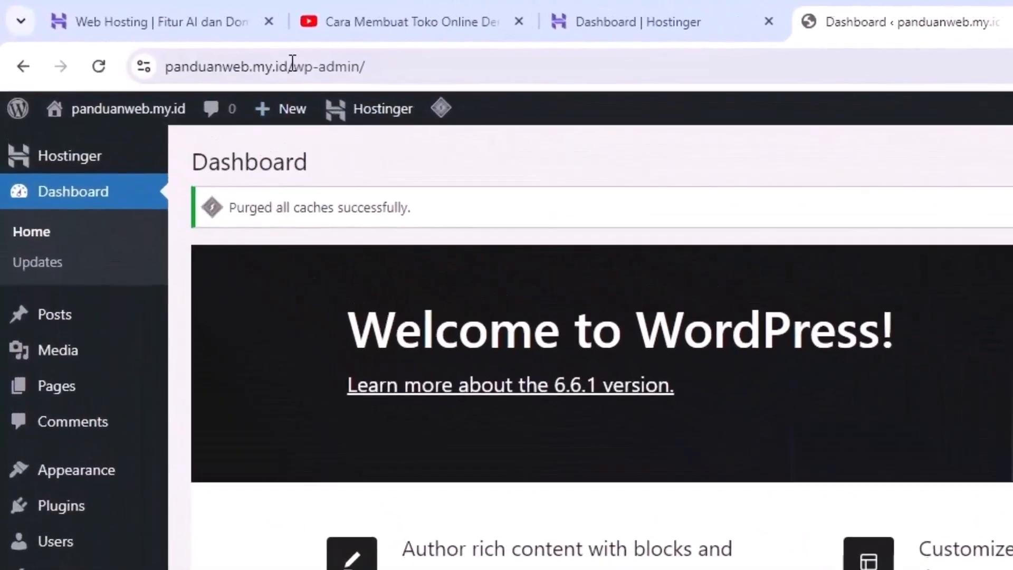
Check the WordPress dashboard address, then return to the Hostinger dashboard tab
{"action": "left_click_drag", "start_coordinate": [292, 62], "coordinate": [339, 63]}
{"action": "left_click", "coordinate": [345, 67]}
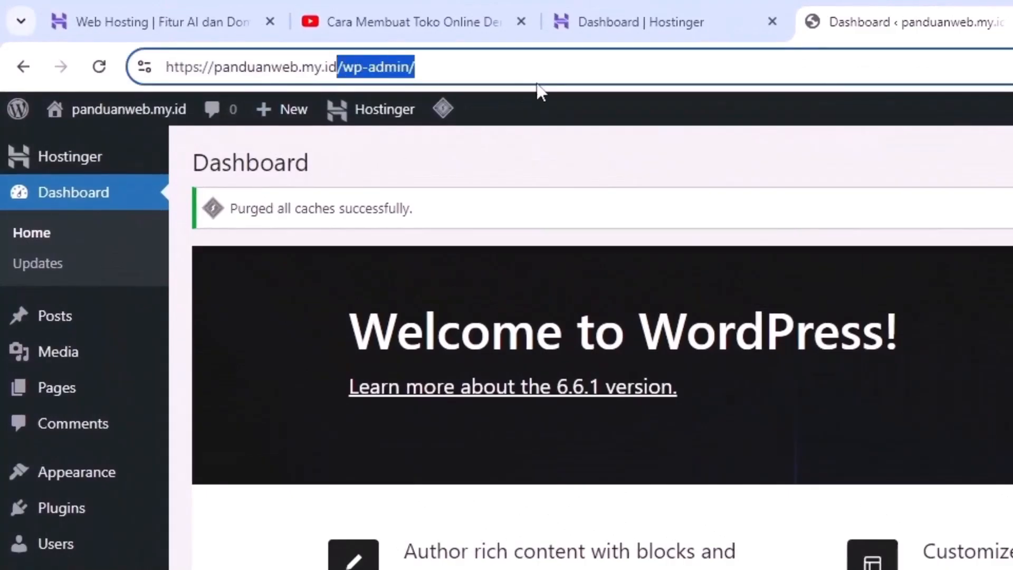
{"action": "left_click", "coordinate": [591, 166]}
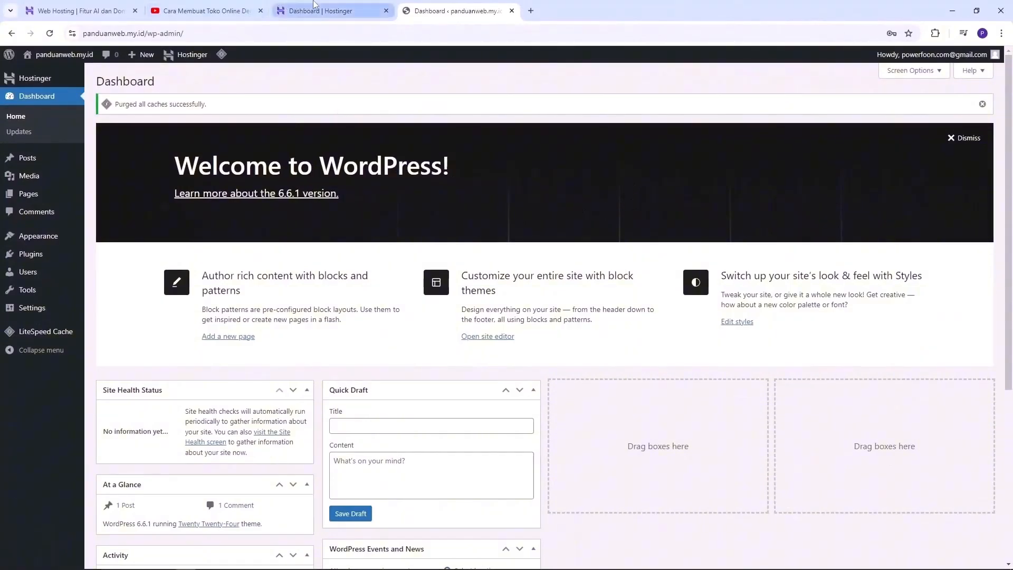
{"action": "left_click", "coordinate": [332, 11]}
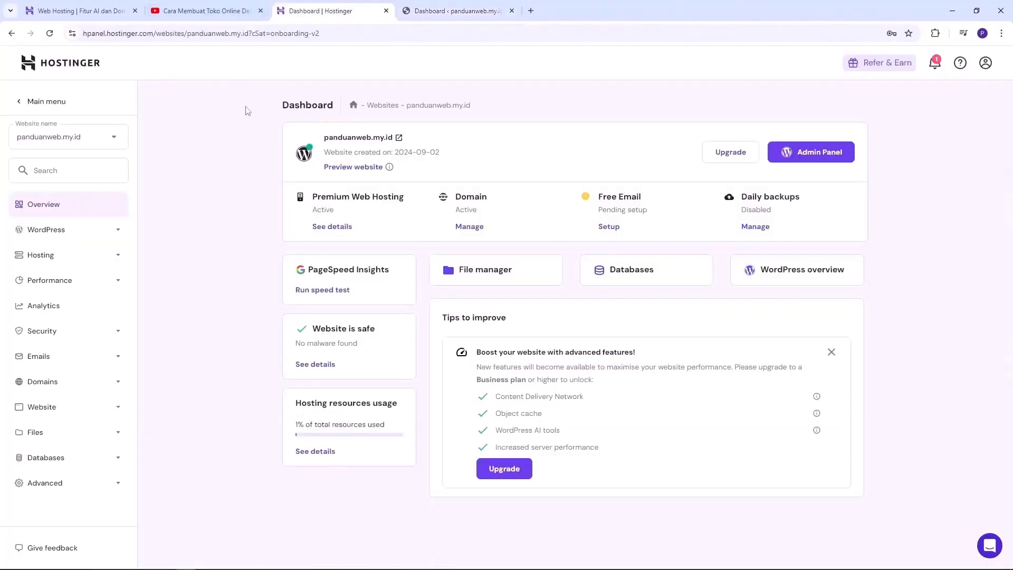
{"action": "left_click", "coordinate": [456, 10]}
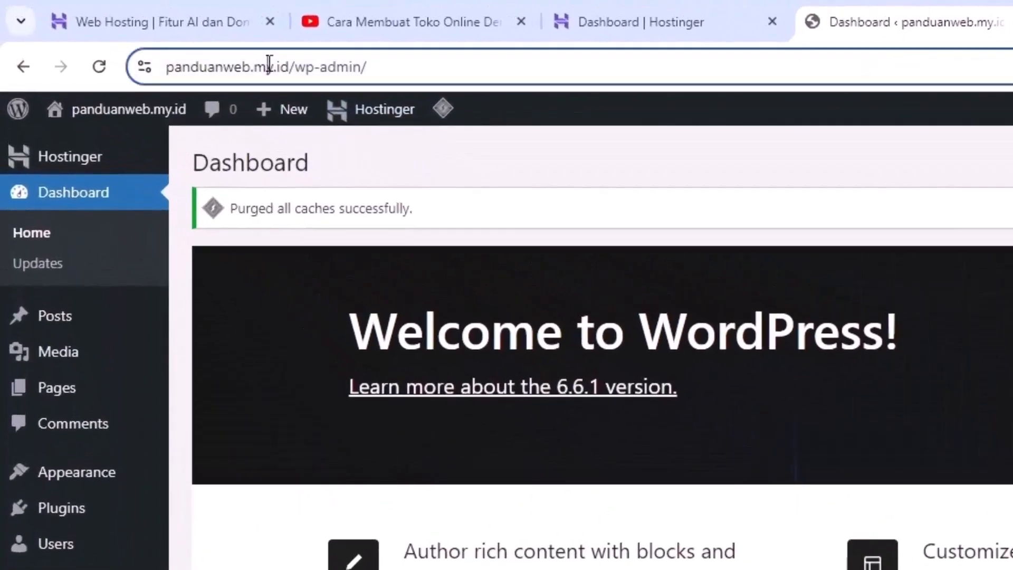
{"action": "left_click", "coordinate": [285, 65]}
{"action": "left_click", "coordinate": [345, 67]}
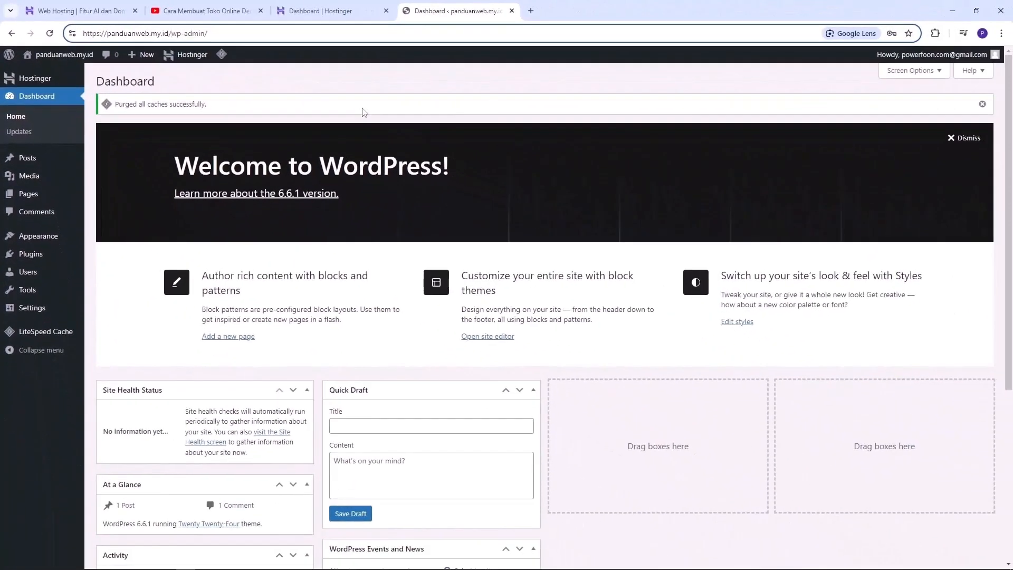
{"action": "left_click", "coordinate": [348, 14]}
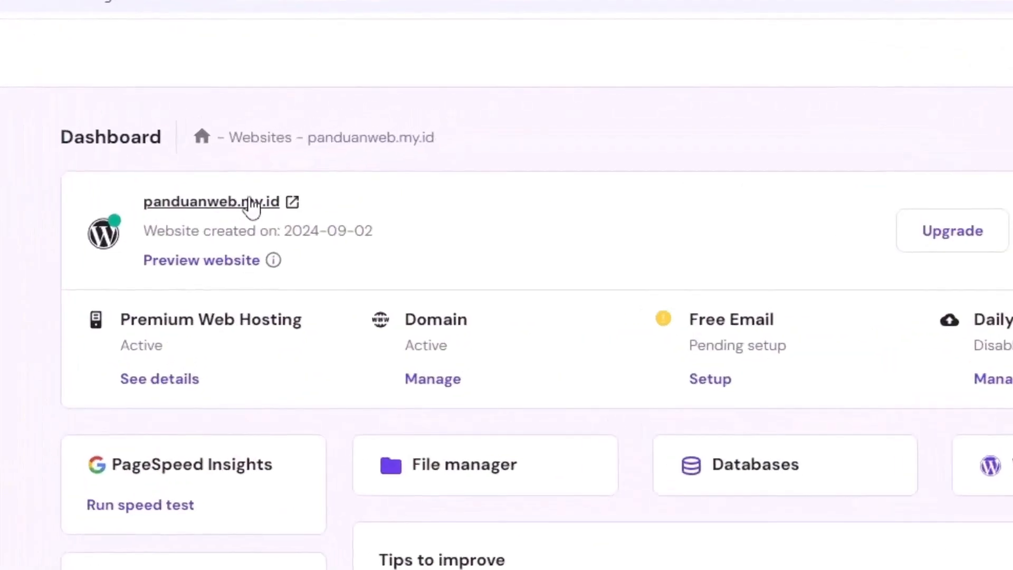
Open the website preview in a new tab and scroll through it
{"action": "left_click", "coordinate": [210, 261]}
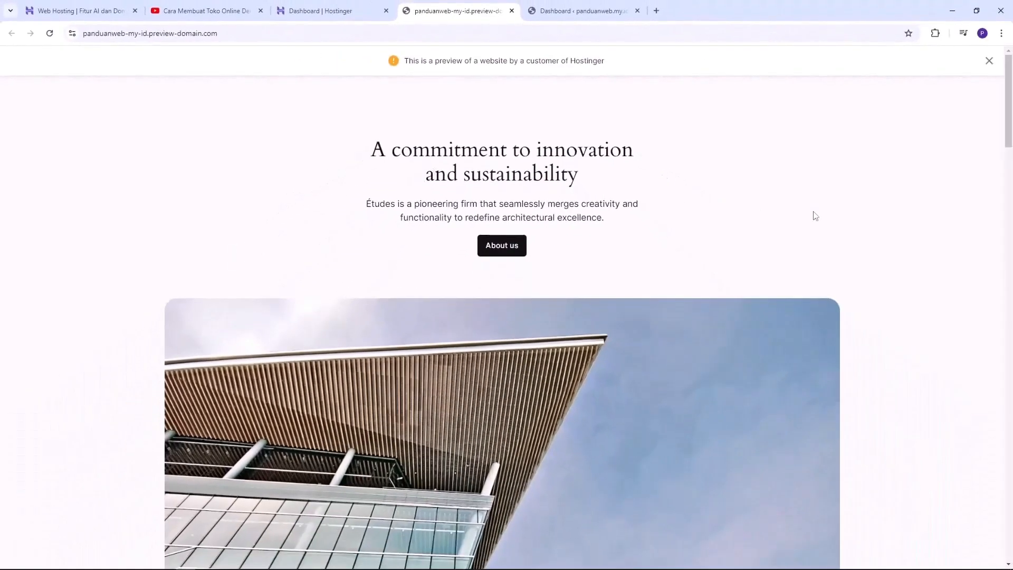
{"action": "scroll", "coordinate": [815, 215], "scroll_direction": "down", "scroll_amount": 15}
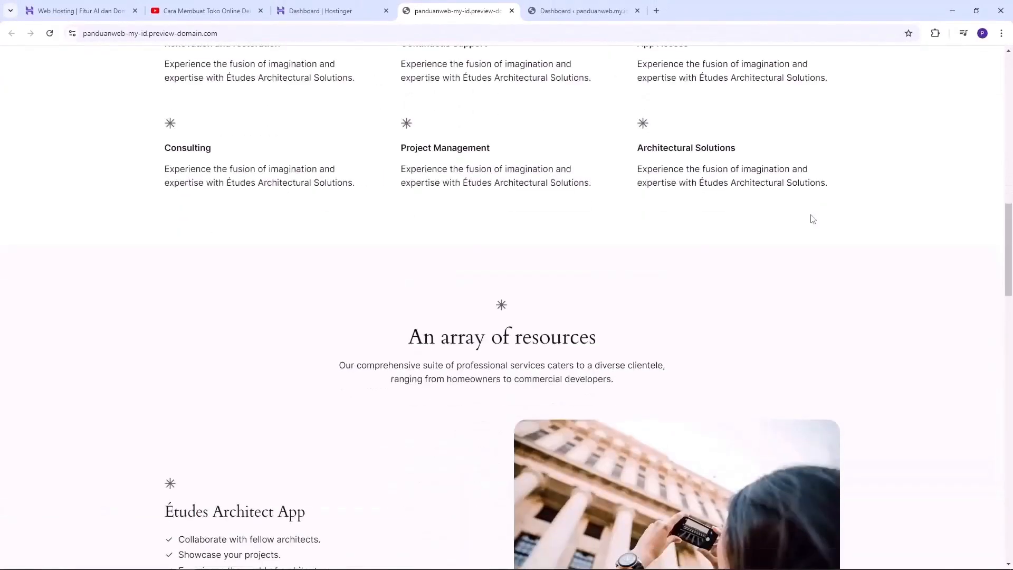
{"action": "scroll", "coordinate": [812, 219], "scroll_direction": "down", "scroll_amount": 3}
{"action": "scroll", "coordinate": [812, 218], "scroll_direction": "up", "scroll_amount": 15}
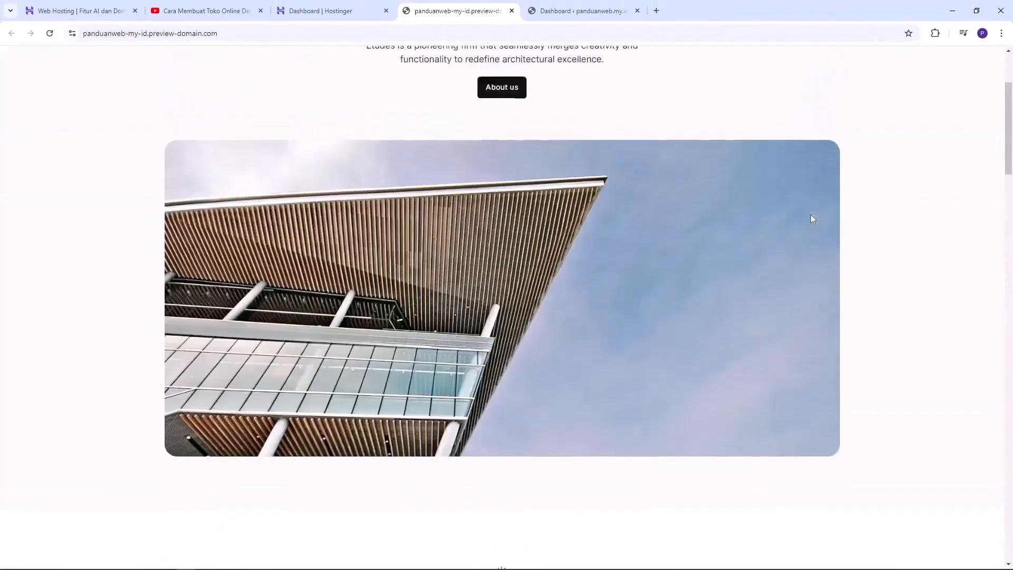
{"action": "scroll", "coordinate": [812, 218], "scroll_direction": "up", "scroll_amount": 3}
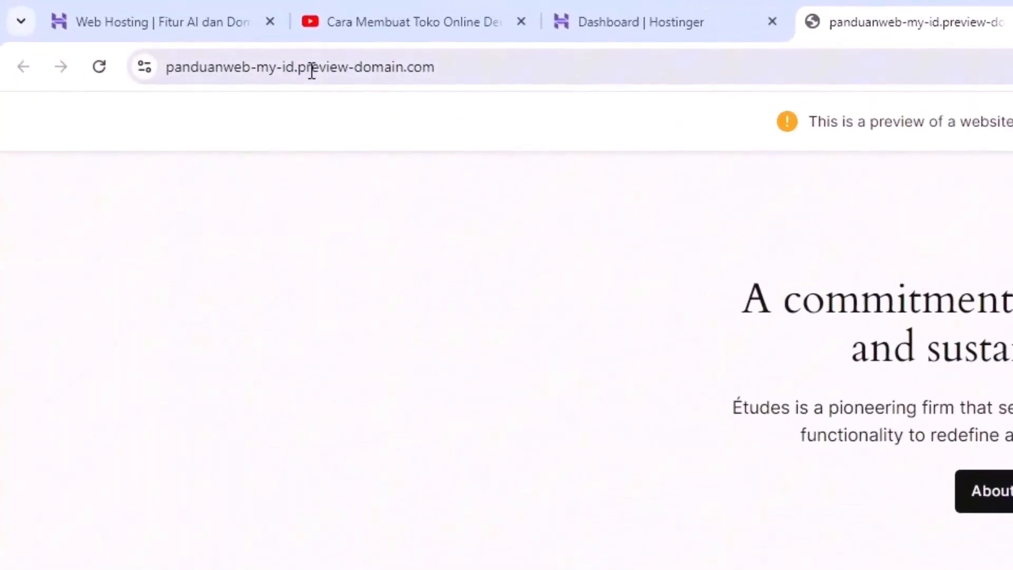
Inspect the panduanweb-my-id.preview-domain.com address, then return to the WordPress dashboard tab
{"action": "left_click", "coordinate": [191, 33]}
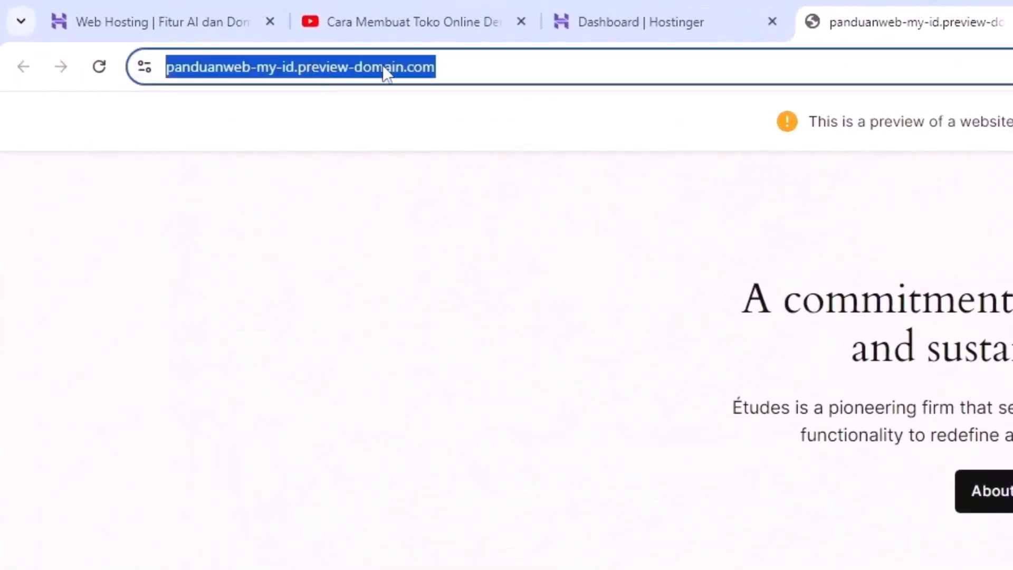
{"action": "left_click", "coordinate": [532, 67]}
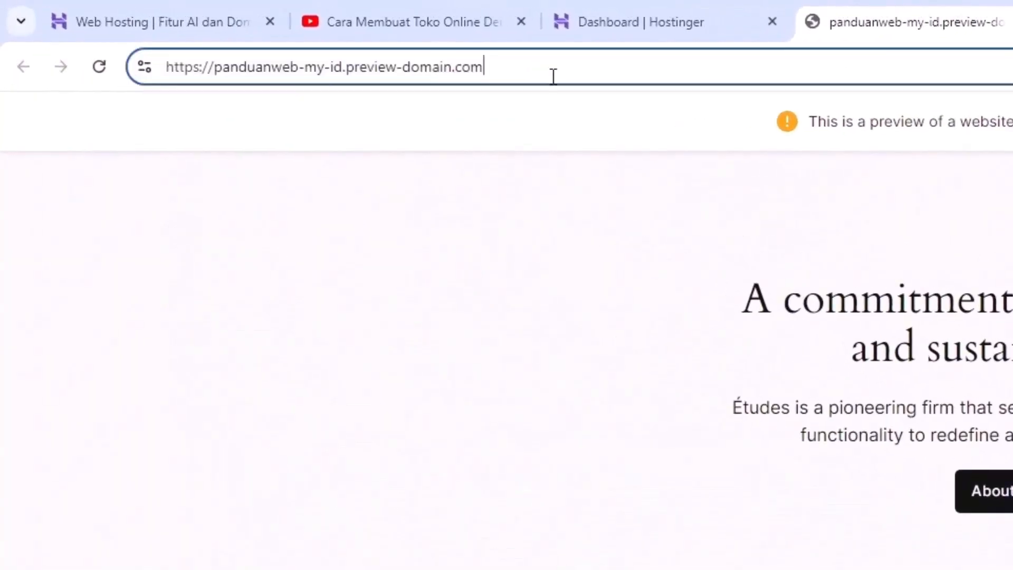
{"action": "mouse_move", "coordinate": [481, 68]}
{"action": "left_mouse_down"}
{"action": "mouse_move", "coordinate": [242, 79]}
{"action": "mouse_move", "coordinate": [220, 69]}
{"action": "mouse_move", "coordinate": [488, 71]}
{"action": "left_mouse_up"}
{"action": "left_click", "coordinate": [372, 73]}
{"action": "left_click", "coordinate": [492, 330]}
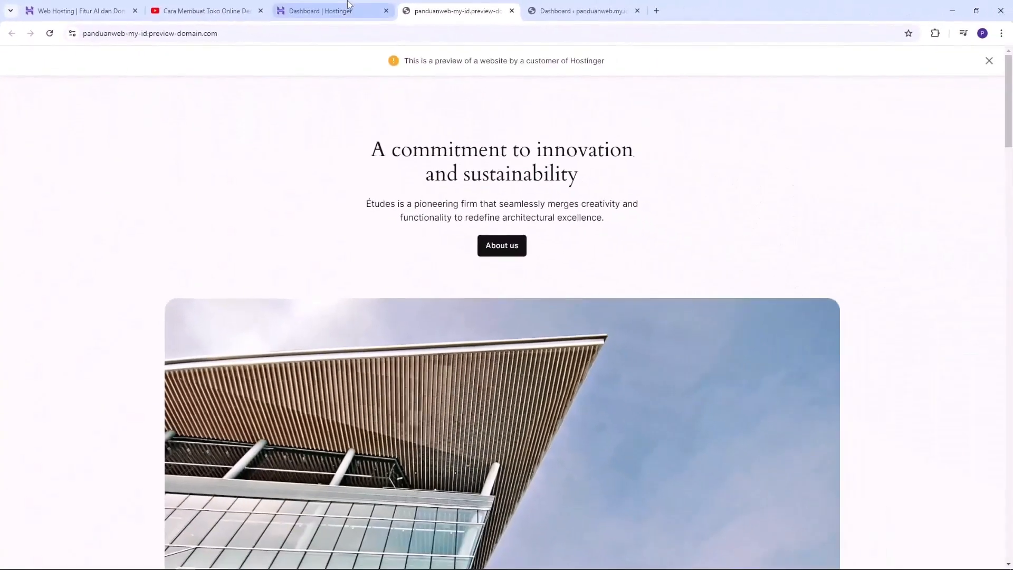
{"action": "left_click", "coordinate": [641, 21]}
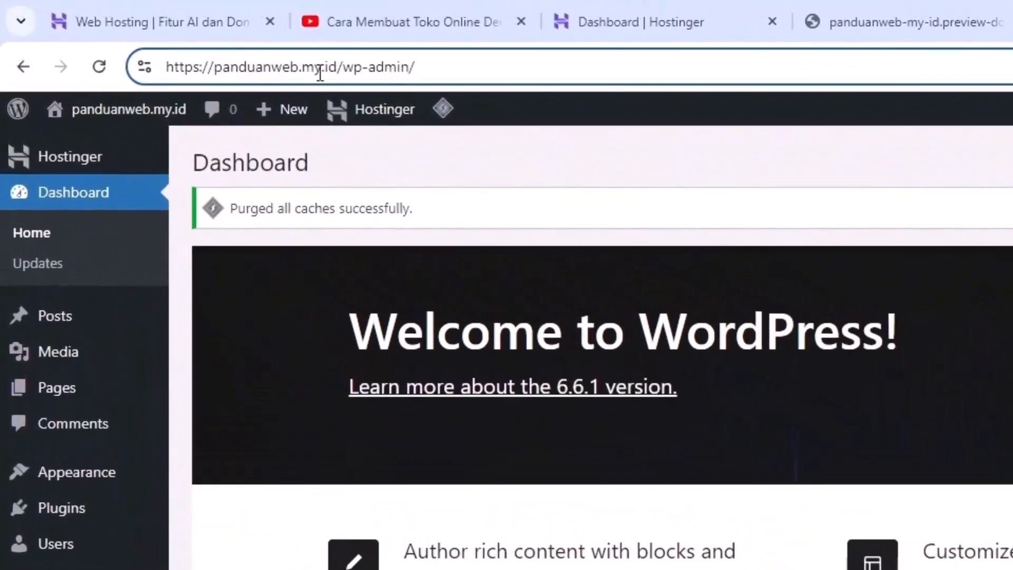
Select the site's base address and bring up the Settings submenu in the sidebar
{"action": "left_click_drag", "start_coordinate": [336, 67], "coordinate": [158, 67]}
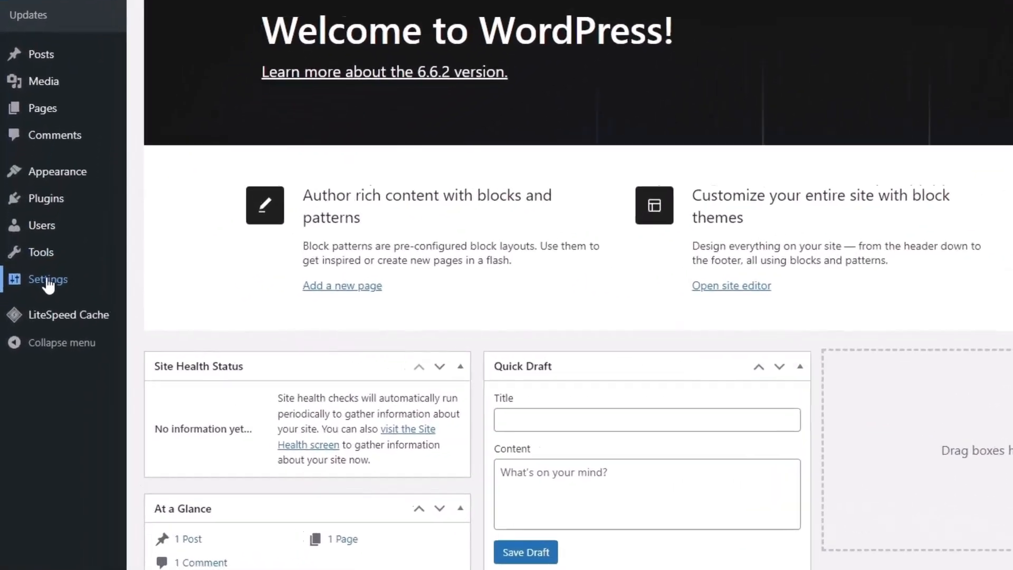
{"action": "mouse_move", "coordinate": [27, 309]}
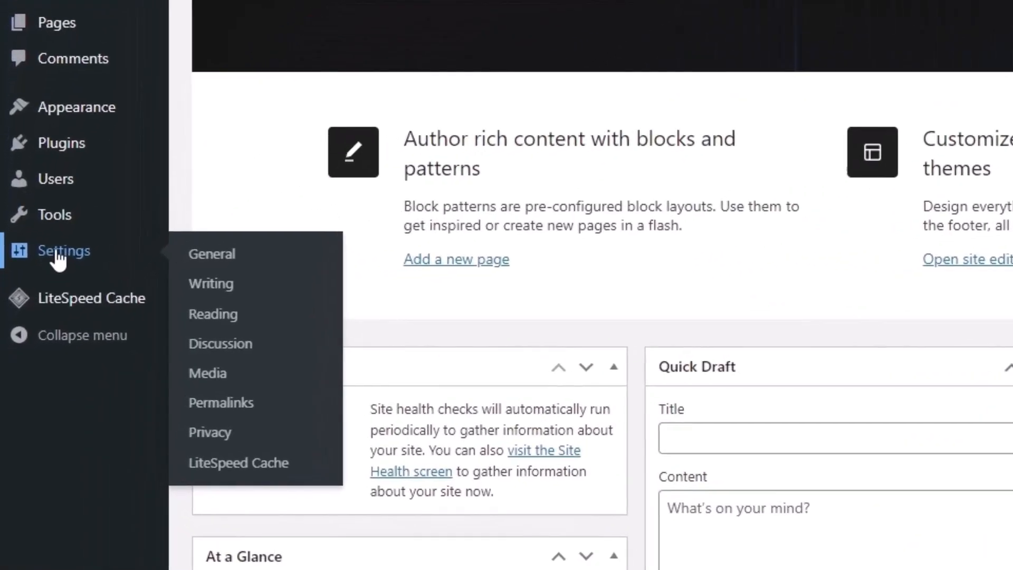
In General settings, change the Site Title to 'Websiteku'
{"action": "left_click", "coordinate": [212, 256]}
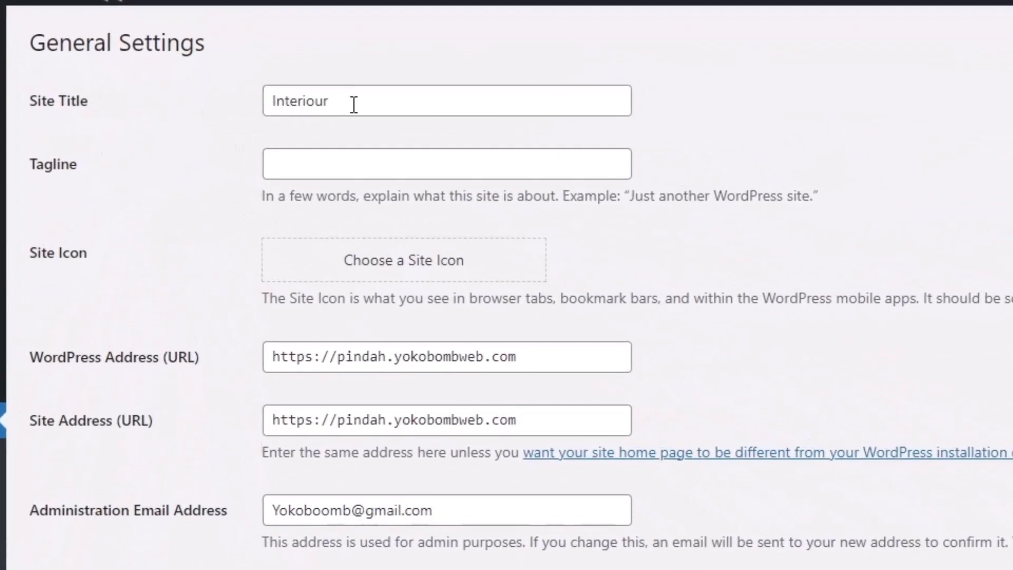
{"action": "left_click", "coordinate": [358, 101]}
{"action": "key", "text": "ctrl+a"}
{"action": "type", "text": "Websiteku"}
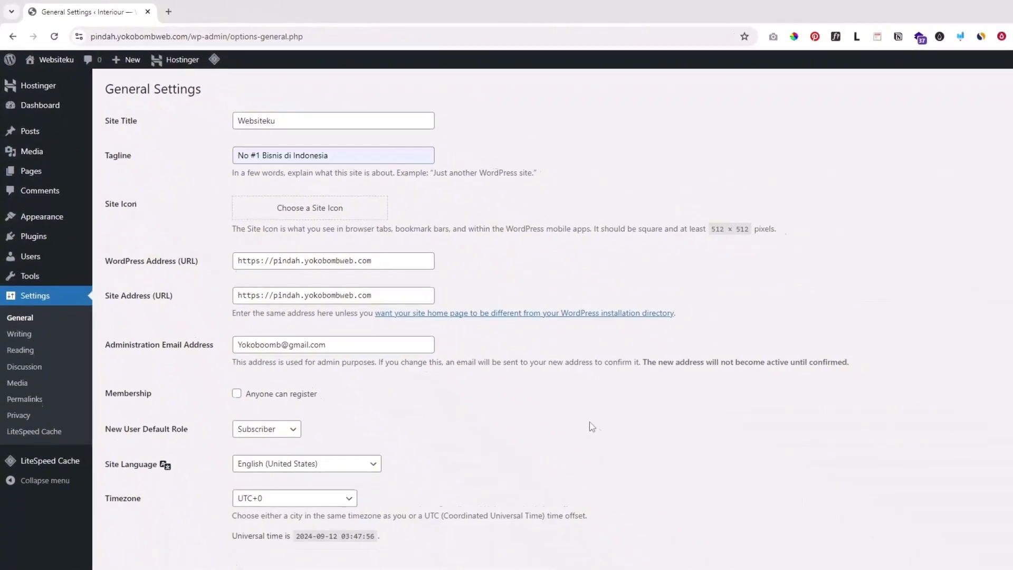
Set the timezone to UTC+7, keep English (United States) as language, and save
{"action": "scroll", "coordinate": [591, 425], "scroll_direction": "down", "scroll_amount": 5}
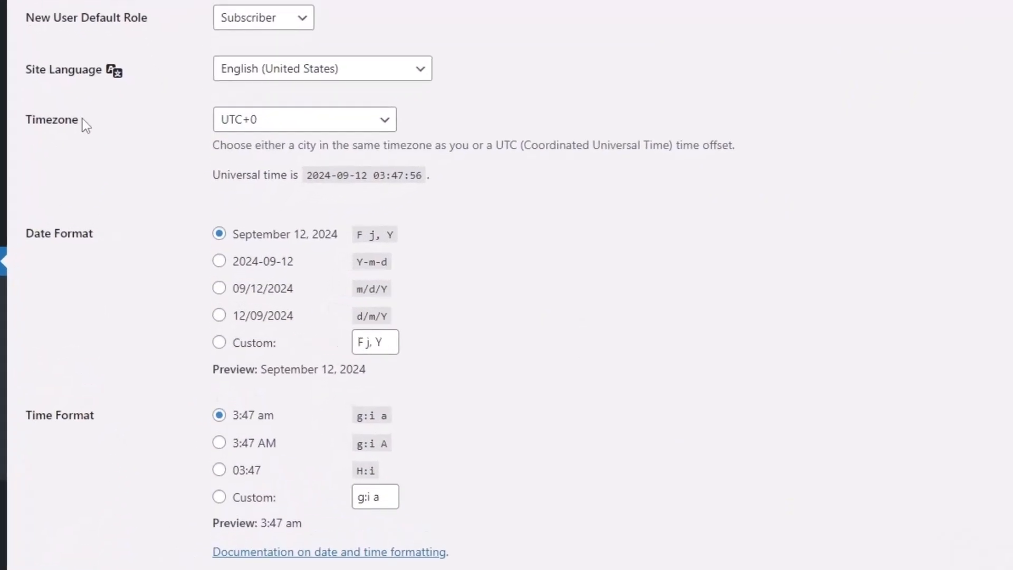
{"action": "left_click", "coordinate": [256, 126]}
{"action": "scroll", "coordinate": [285, 484], "scroll_direction": "down", "scroll_amount": 7}
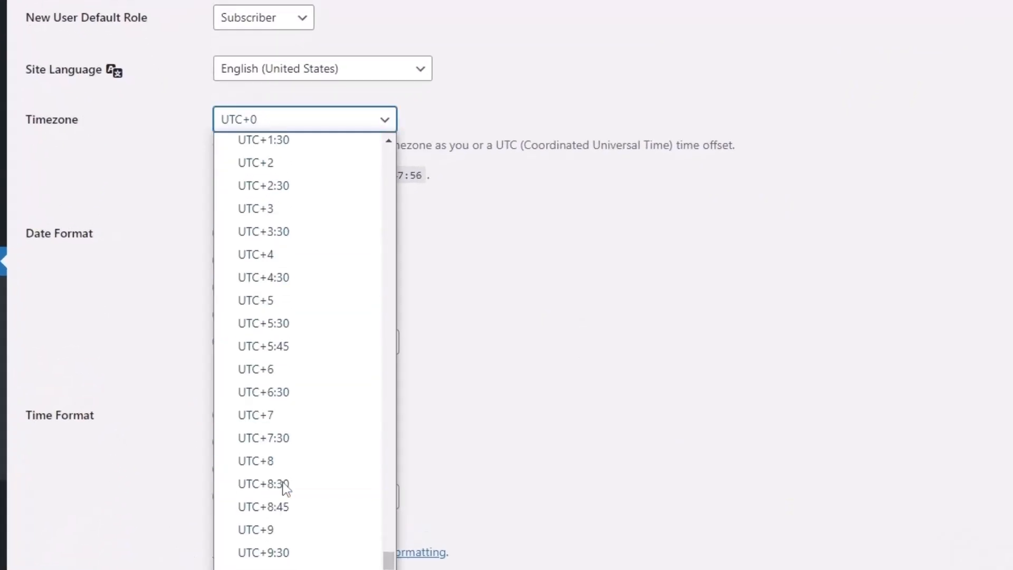
{"action": "left_click", "coordinate": [275, 414]}
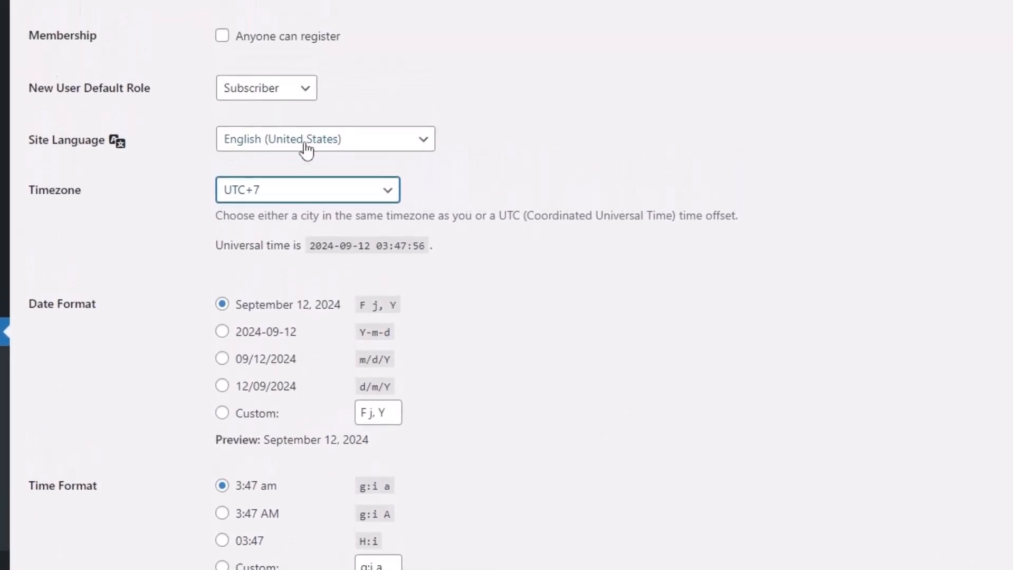
{"action": "left_click", "coordinate": [304, 143]}
{"action": "scroll", "coordinate": [370, 380], "scroll_direction": "down", "scroll_amount": 3}
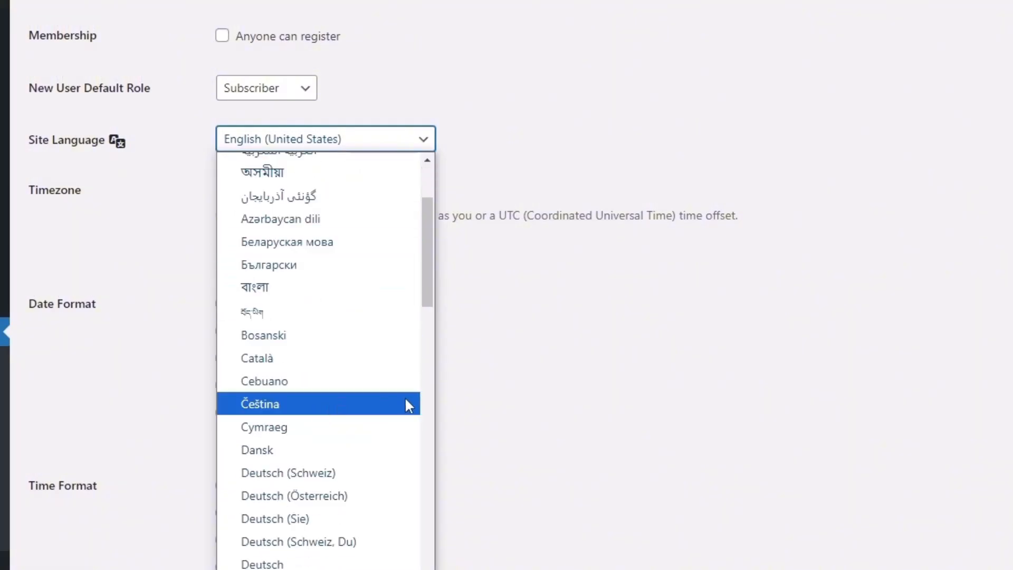
{"action": "scroll", "coordinate": [337, 296], "scroll_direction": "up", "scroll_amount": 3}
{"action": "left_click", "coordinate": [924, 326]}
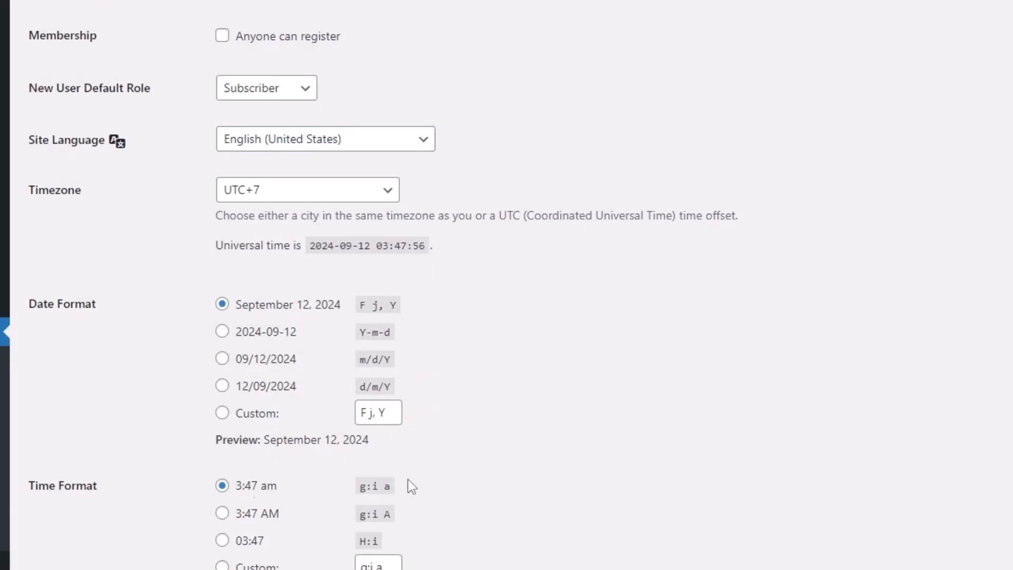
{"action": "left_click", "coordinate": [75, 535]}
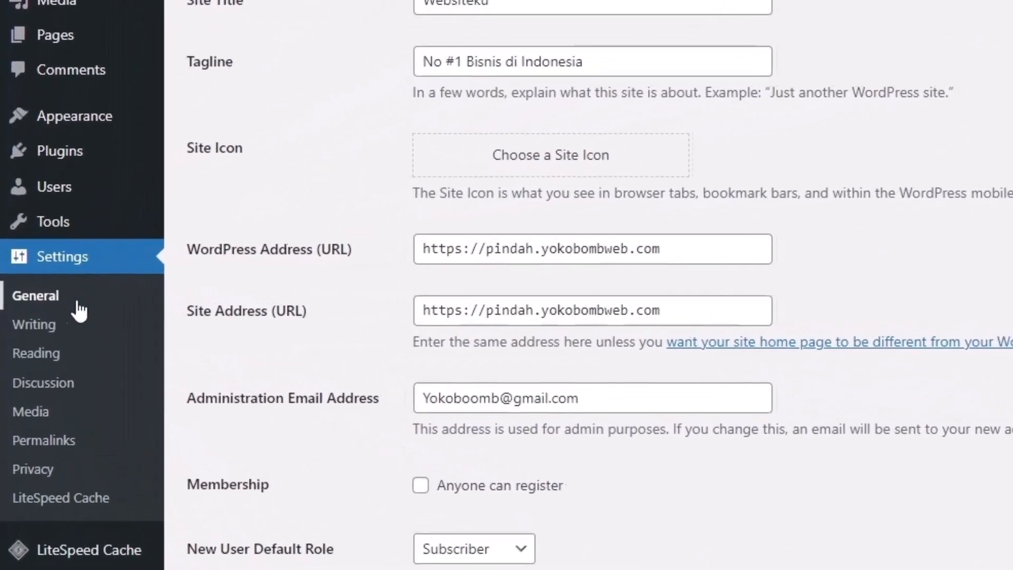
Switch permalinks to the Post name structure (/%postname%/) and save
{"action": "left_click", "coordinate": [53, 444]}
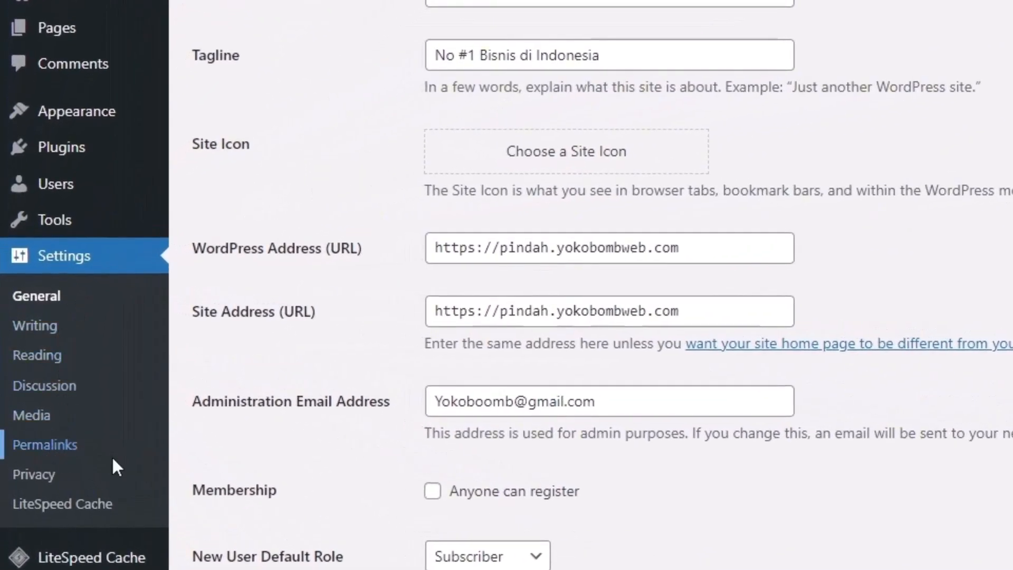
{"action": "left_click_drag", "start_coordinate": [158, 167], "coordinate": [129, 164]}
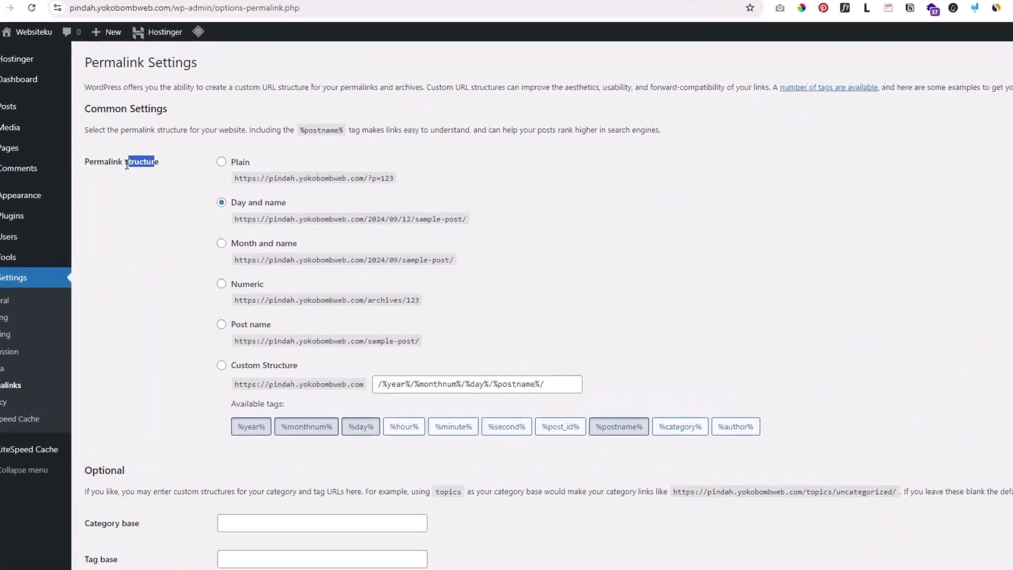
{"action": "left_click", "coordinate": [221, 324]}
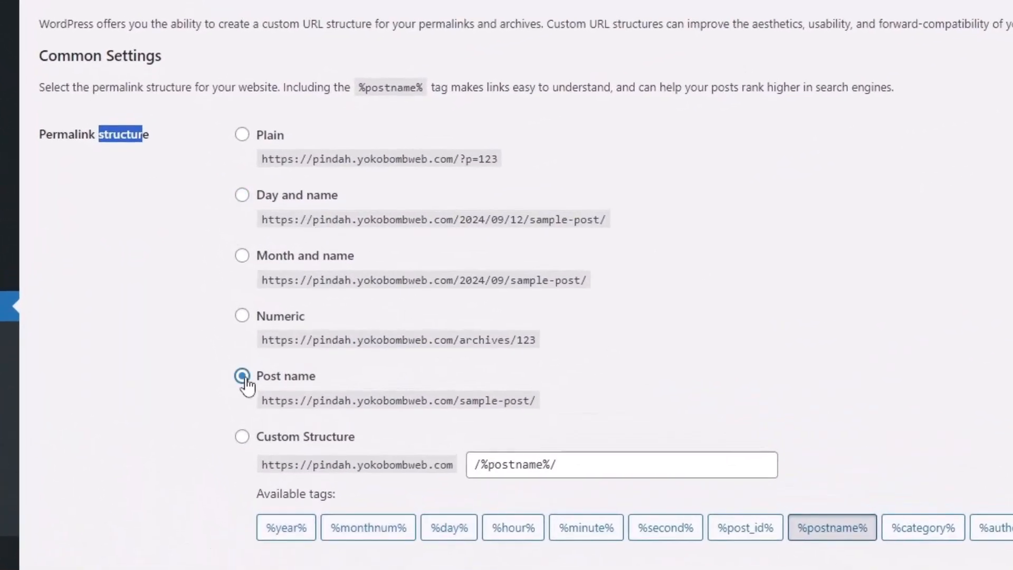
{"action": "left_click_drag", "start_coordinate": [300, 404], "coordinate": [510, 404]}
{"action": "left_click", "coordinate": [633, 375]}
{"action": "scroll", "coordinate": [106, 465], "scroll_direction": "down", "scroll_amount": 5}
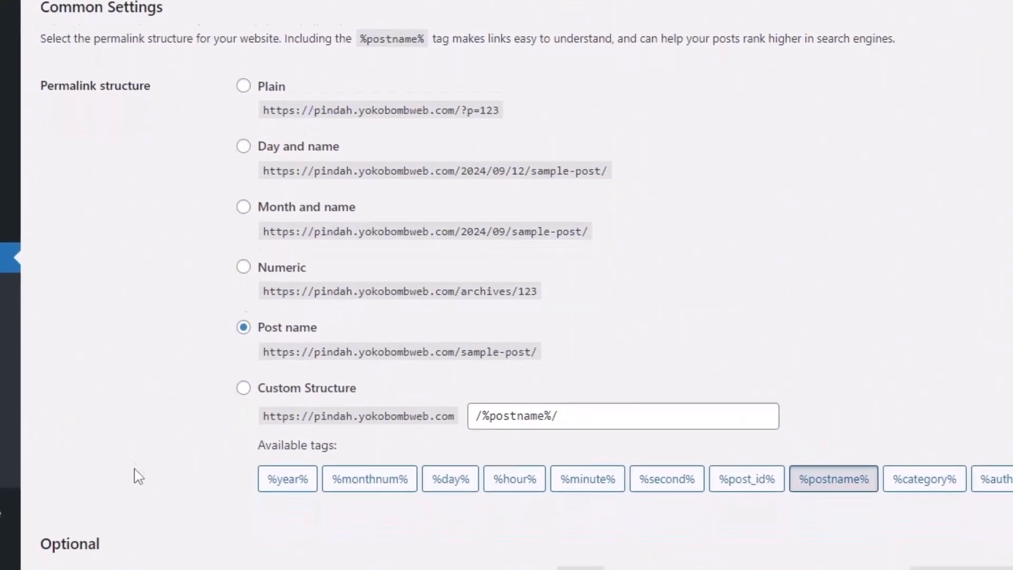
{"action": "left_click", "coordinate": [79, 475]}
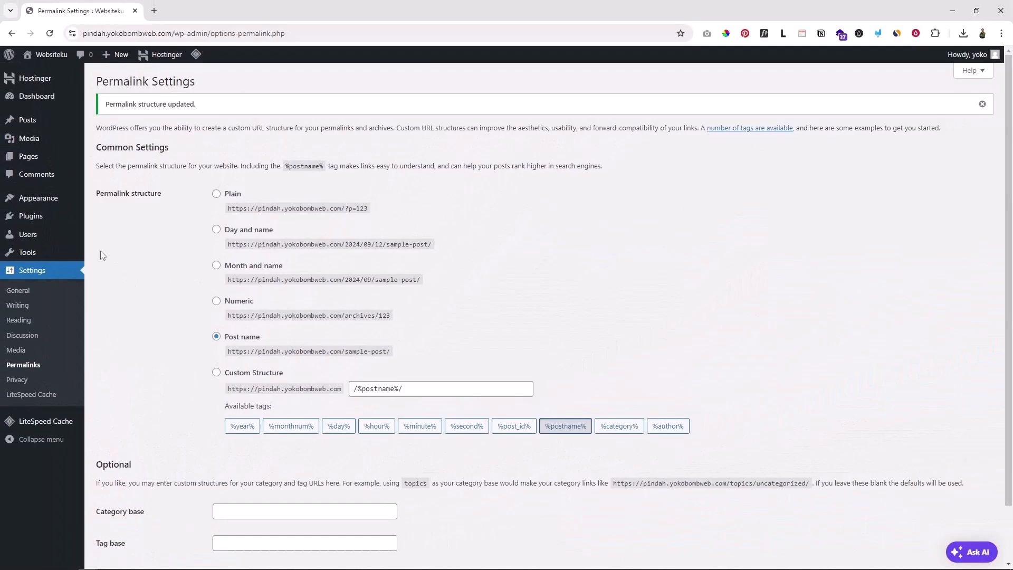
Bulk-deactivate Hostinger AI, Easy Onboarding and LiteSpeed Cache, then go to Add Plugins
{"action": "mouse_move", "coordinate": [27, 215]}
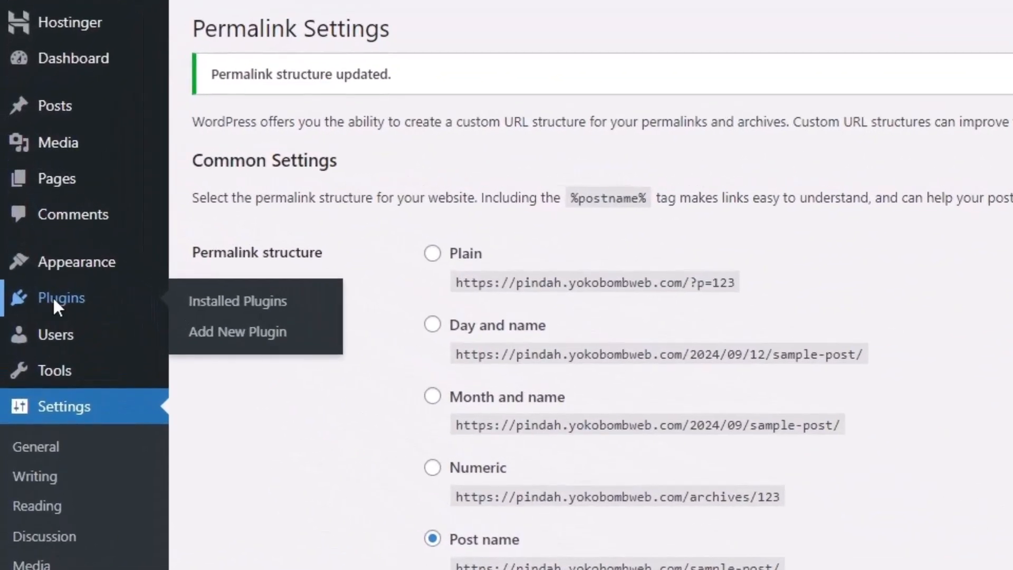
{"action": "left_click", "coordinate": [55, 298]}
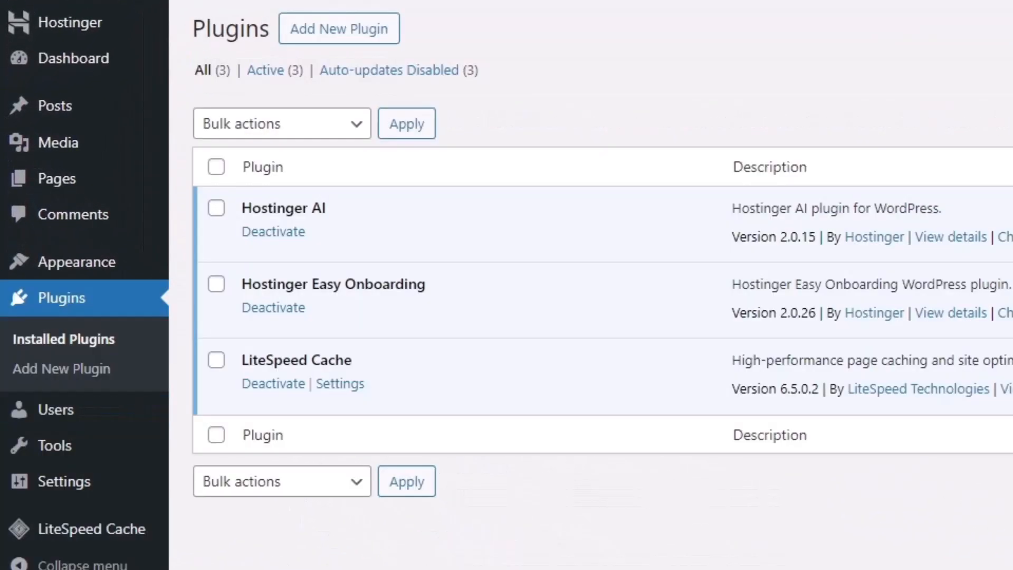
{"action": "left_click", "coordinate": [215, 166]}
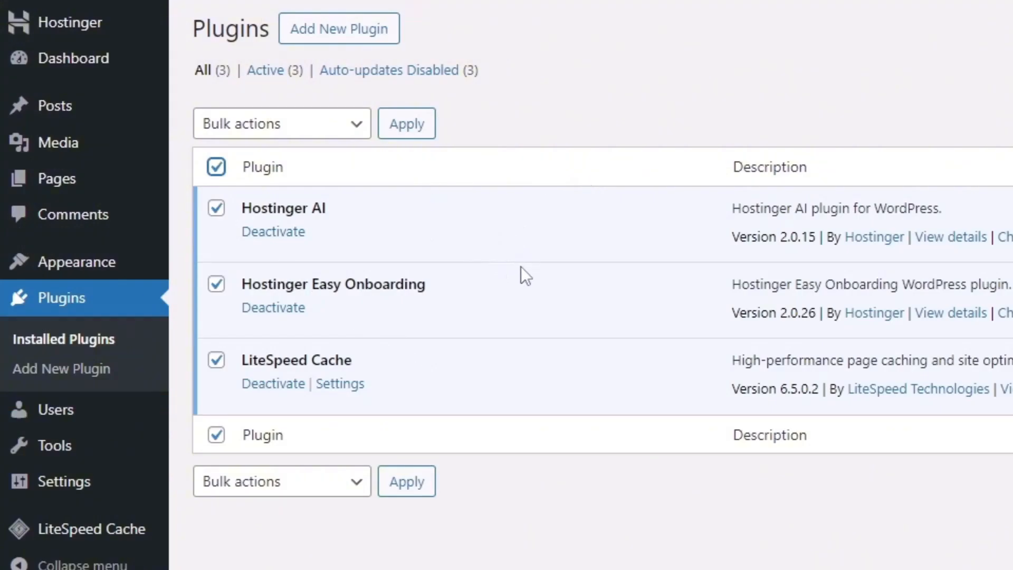
{"action": "left_click", "coordinate": [306, 123]}
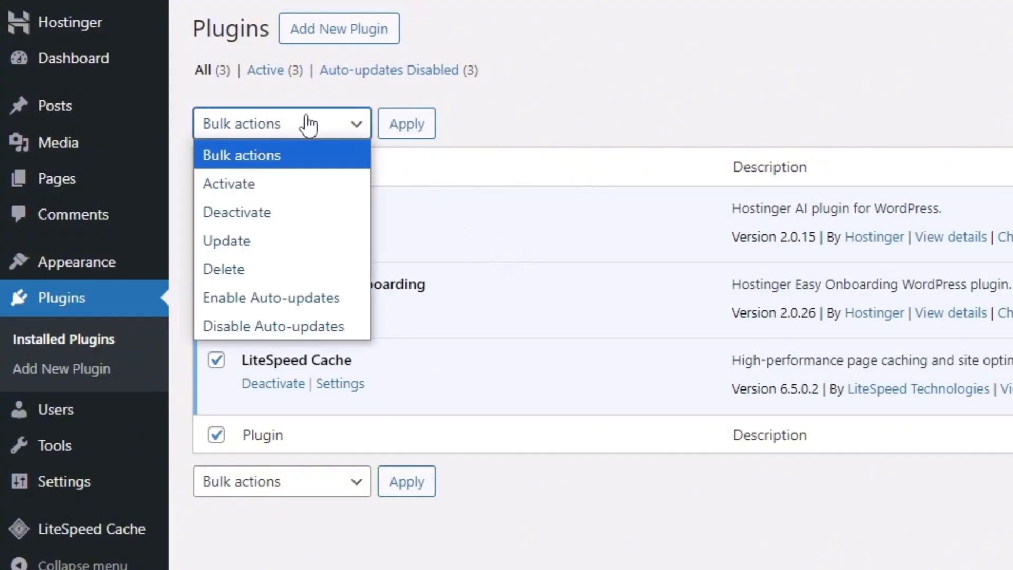
{"action": "left_click", "coordinate": [310, 211]}
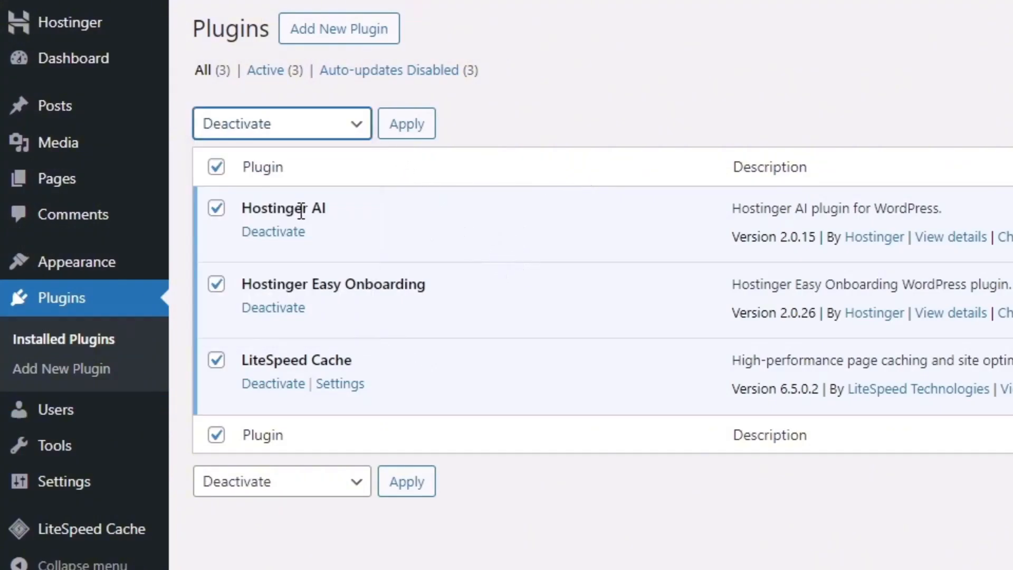
{"action": "left_click", "coordinate": [399, 129]}
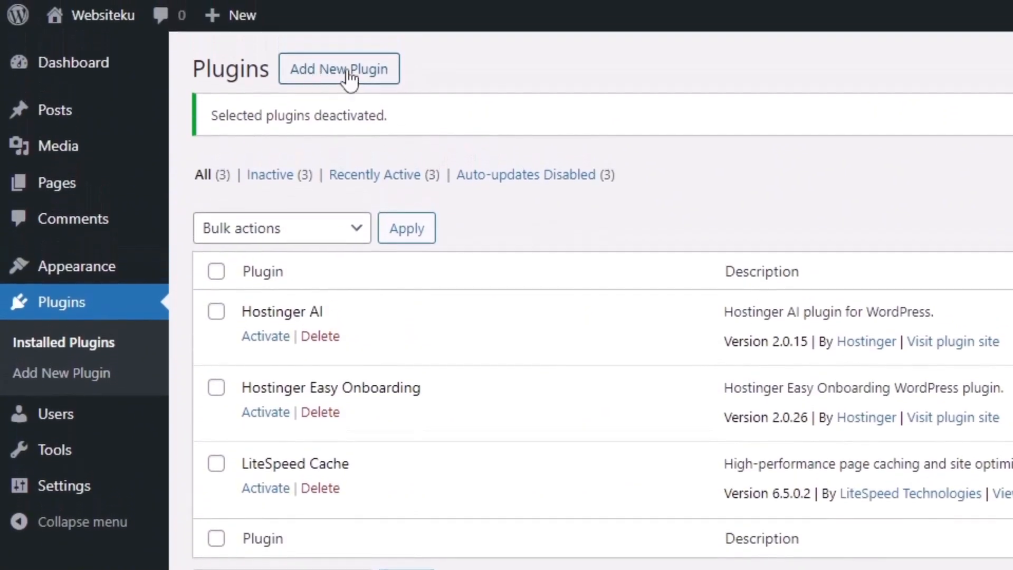
{"action": "left_click", "coordinate": [348, 78]}
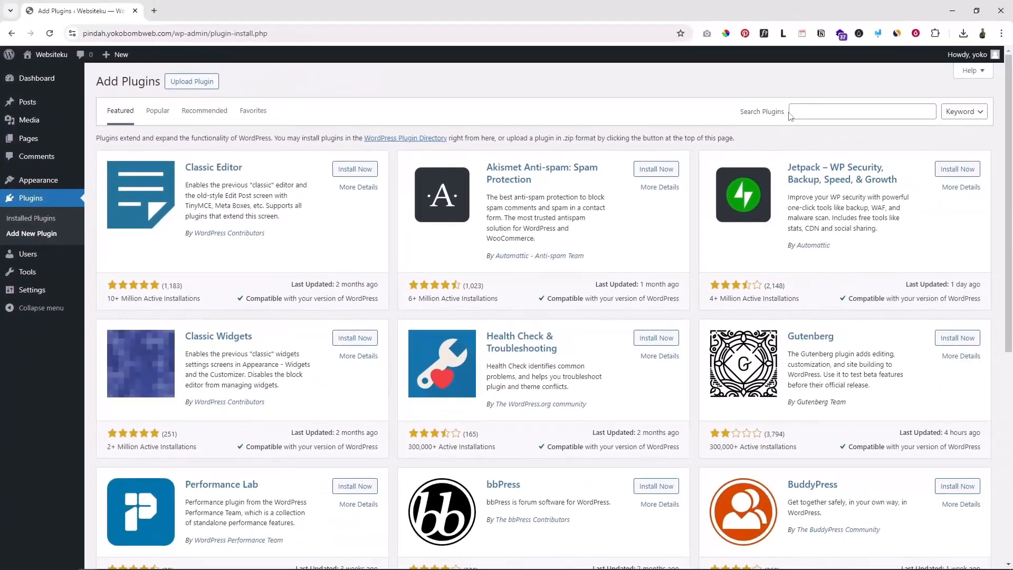
Search the plugin directory for 'elementor', then install and activate Elementor Website Builder
{"action": "left_click", "coordinate": [807, 111]}
{"action": "type", "text": "elementor"}
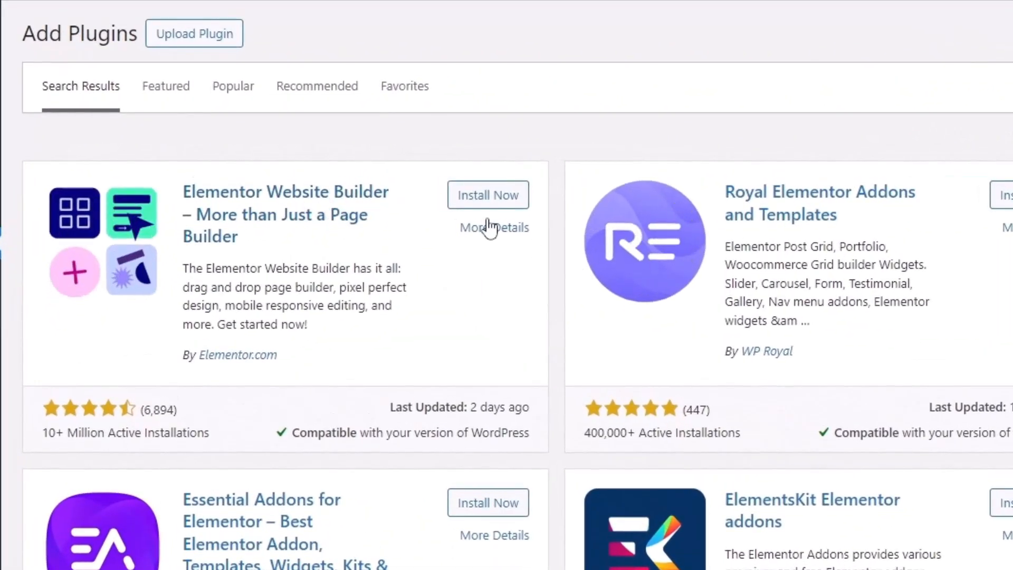
{"action": "left_click", "coordinate": [487, 203]}
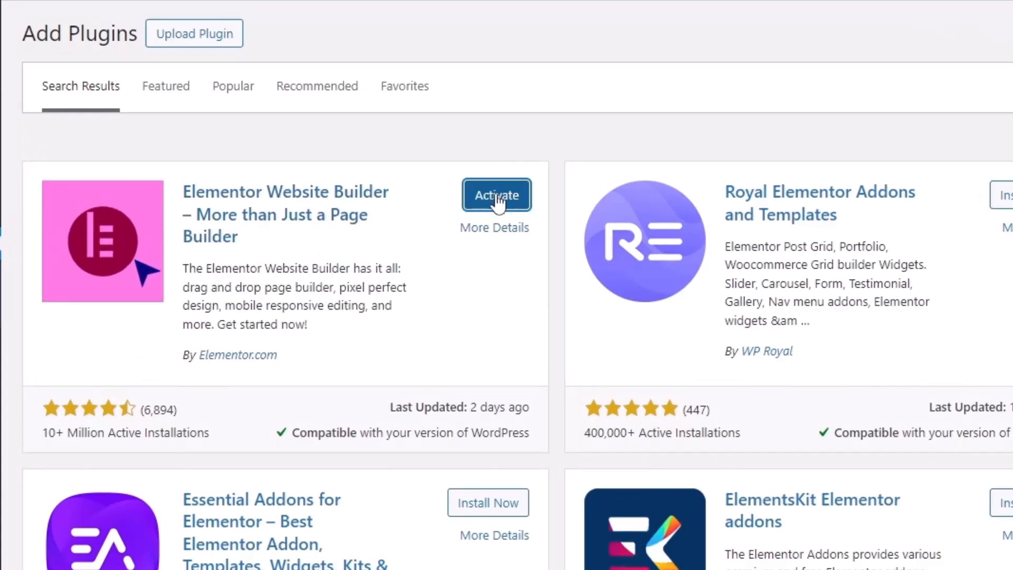
{"action": "left_click", "coordinate": [496, 199]}
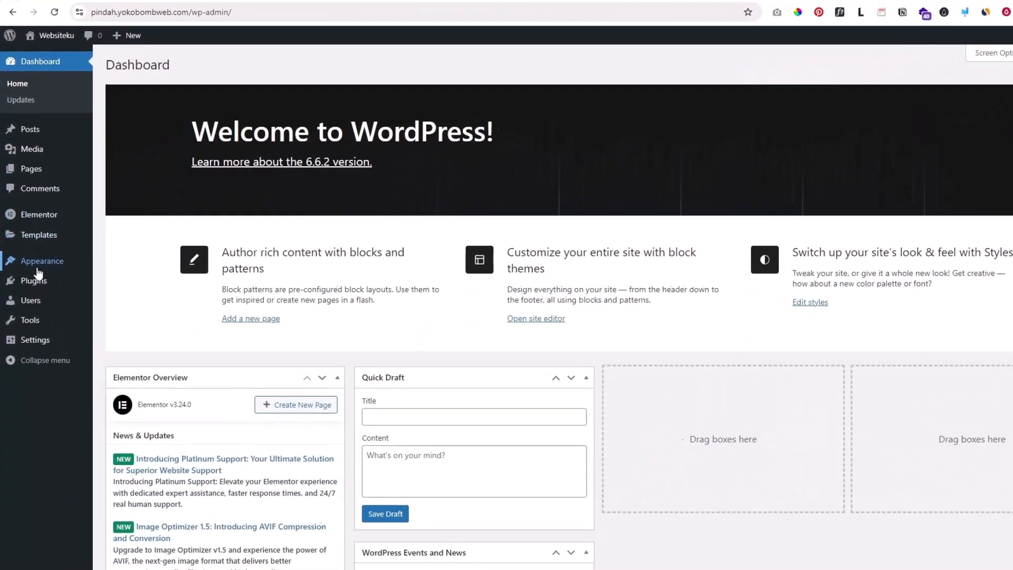
{"action": "mouse_move", "coordinate": [35, 283]}
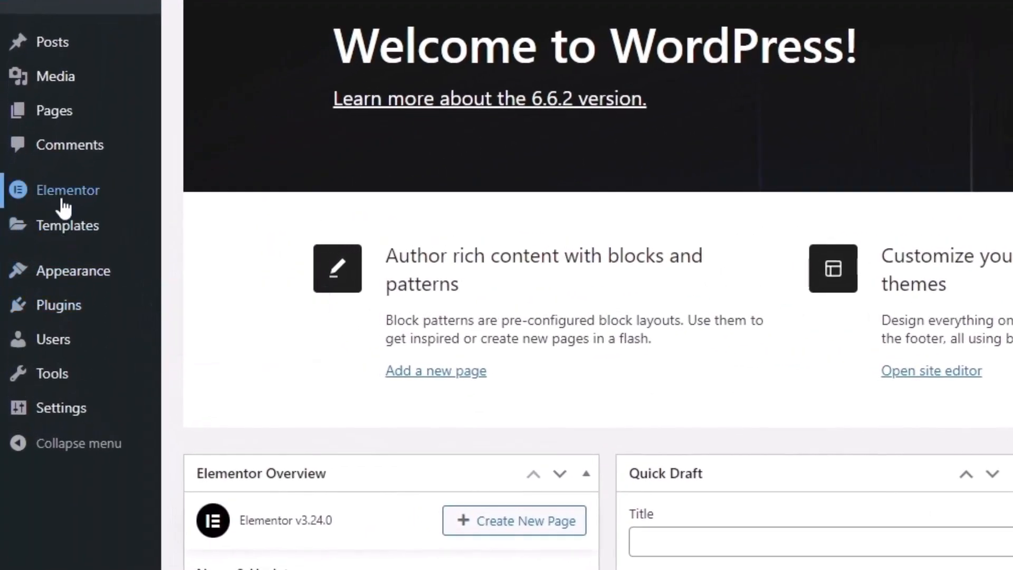
{"action": "mouse_move", "coordinate": [58, 204]}
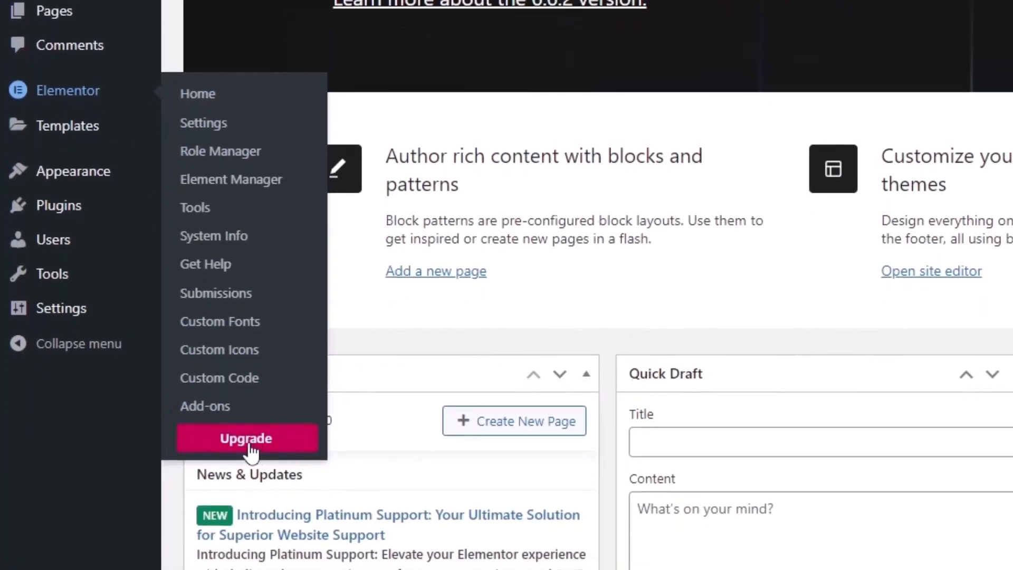
View Elementor Pro's $59–$399 pricing and the Rp99,000 install-service tab, then return to the Dashboard
{"action": "left_click", "coordinate": [249, 445]}
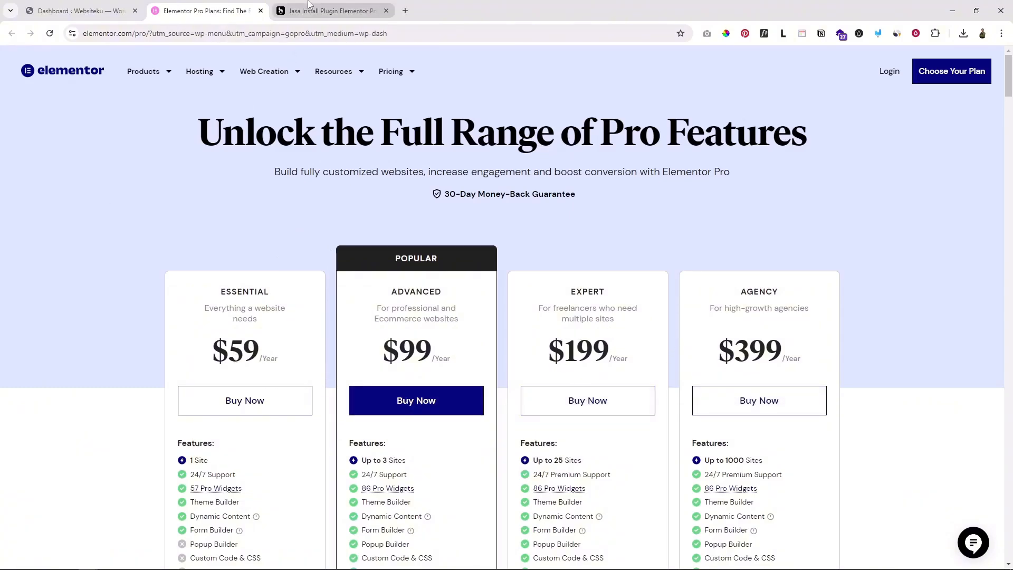
{"action": "left_click", "coordinate": [310, 9]}
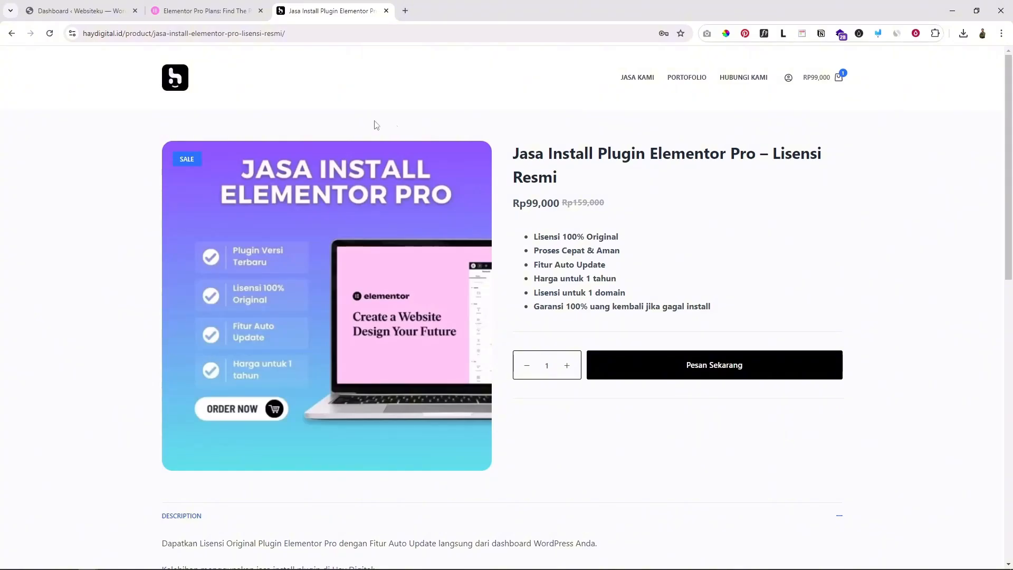
{"action": "left_click", "coordinate": [79, 11]}
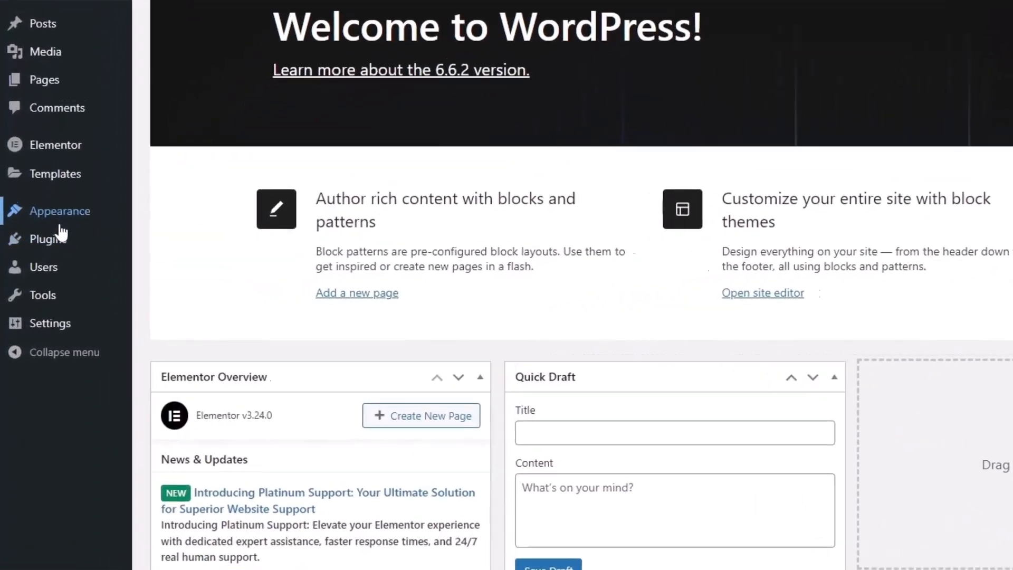
Upload elementor-pro-3.24.0.zip as a new plugin, install it, and activate Elementor Pro
{"action": "mouse_move", "coordinate": [32, 282]}
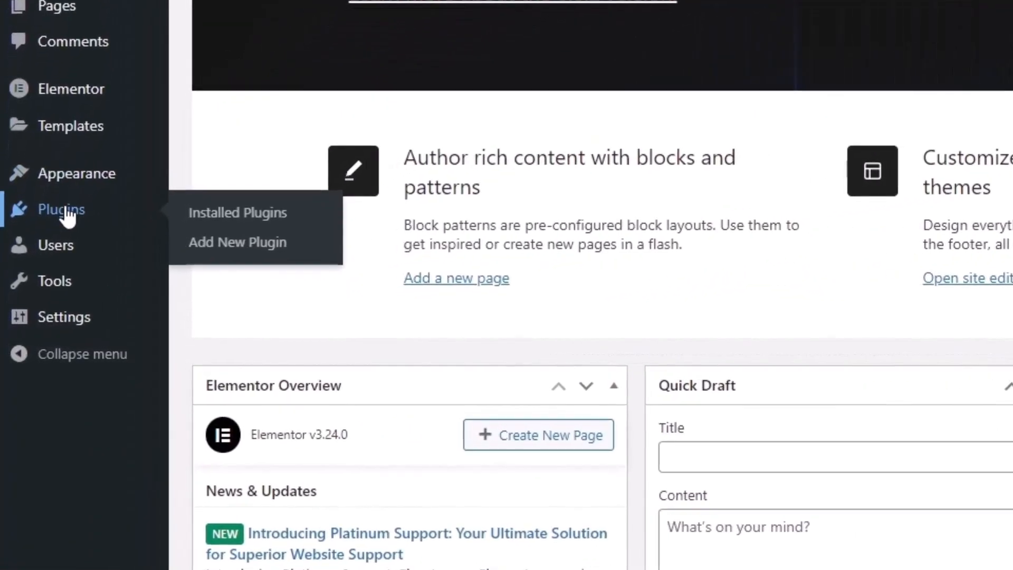
{"action": "left_click", "coordinate": [250, 252]}
{"action": "left_click", "coordinate": [402, 129]}
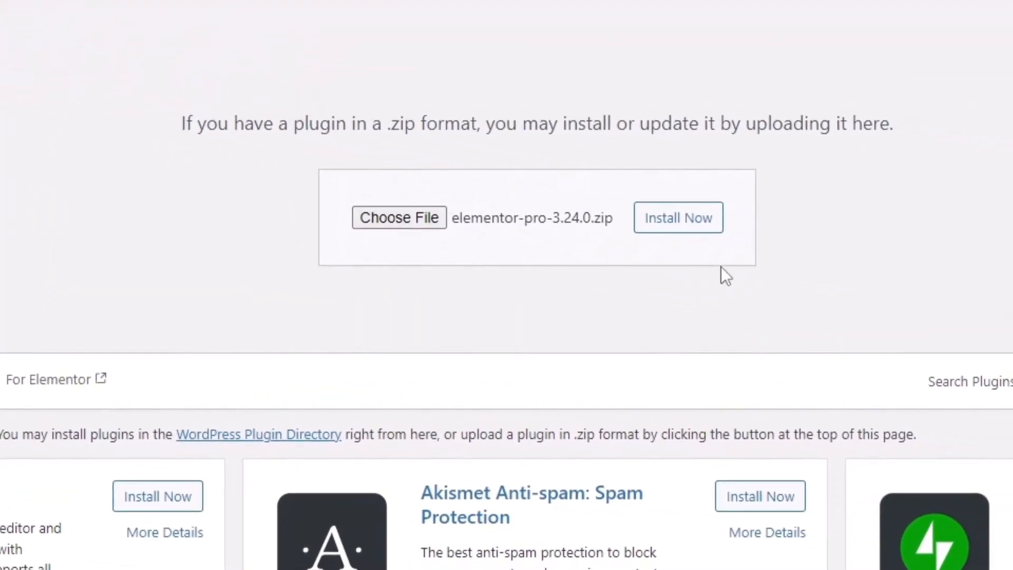
{"action": "left_click", "coordinate": [672, 221]}
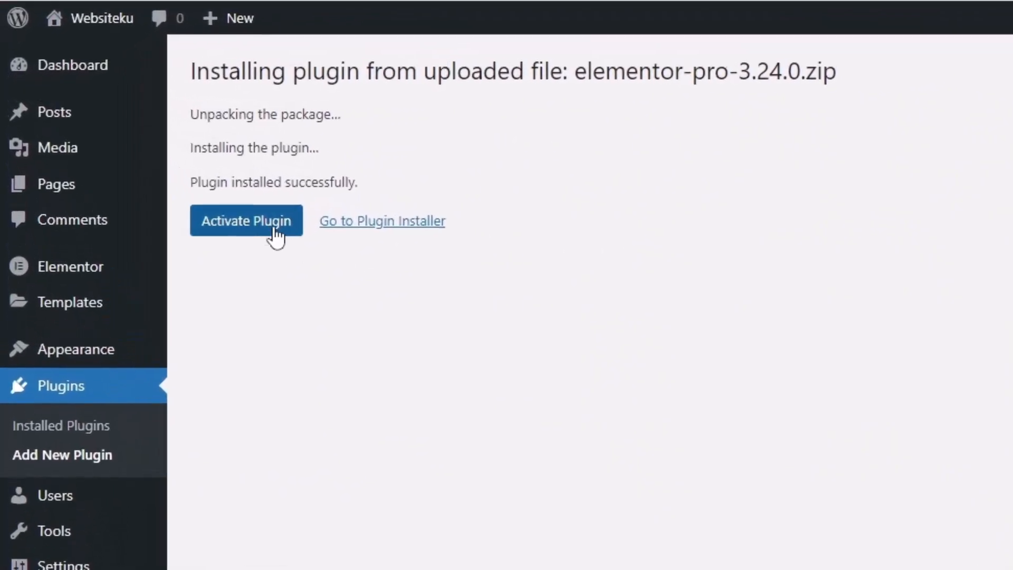
{"action": "left_click", "coordinate": [257, 228]}
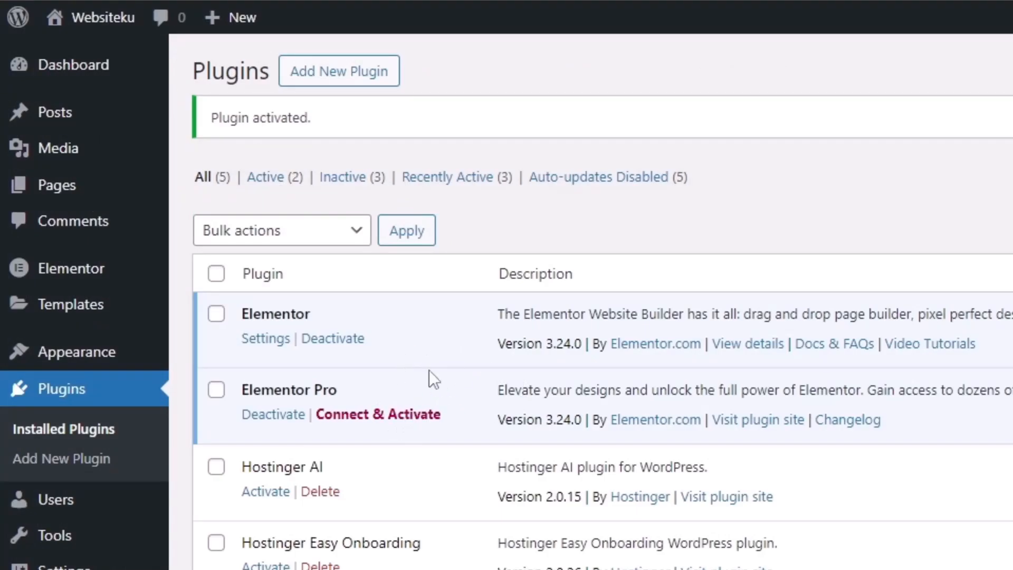
Try connecting the Elementor Pro licence, then verify Elementor and Elementor Pro 3.24.0 are active in Installed Plugins
{"action": "left_click", "coordinate": [380, 414]}
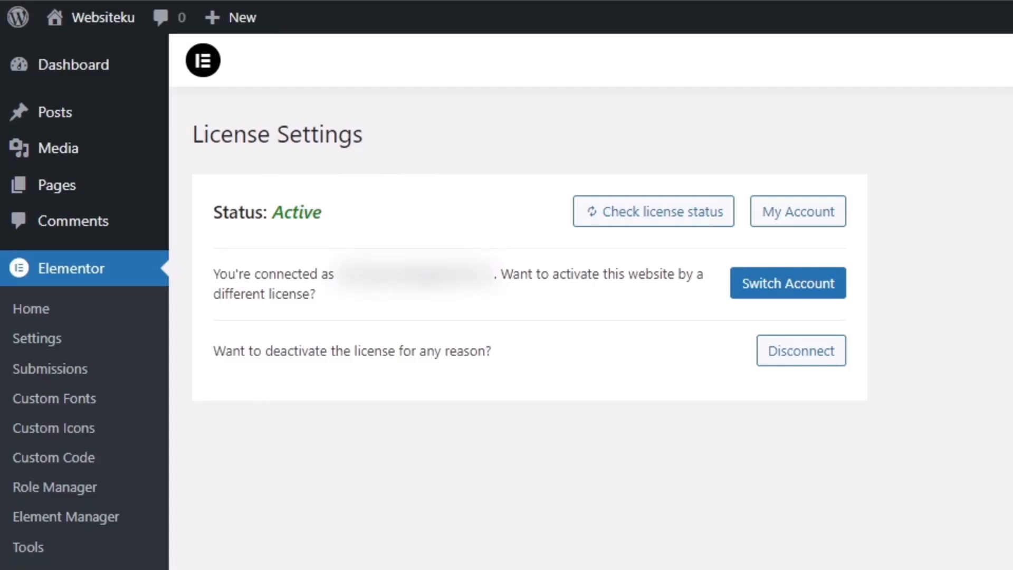
{"action": "mouse_move", "coordinate": [53, 569]}
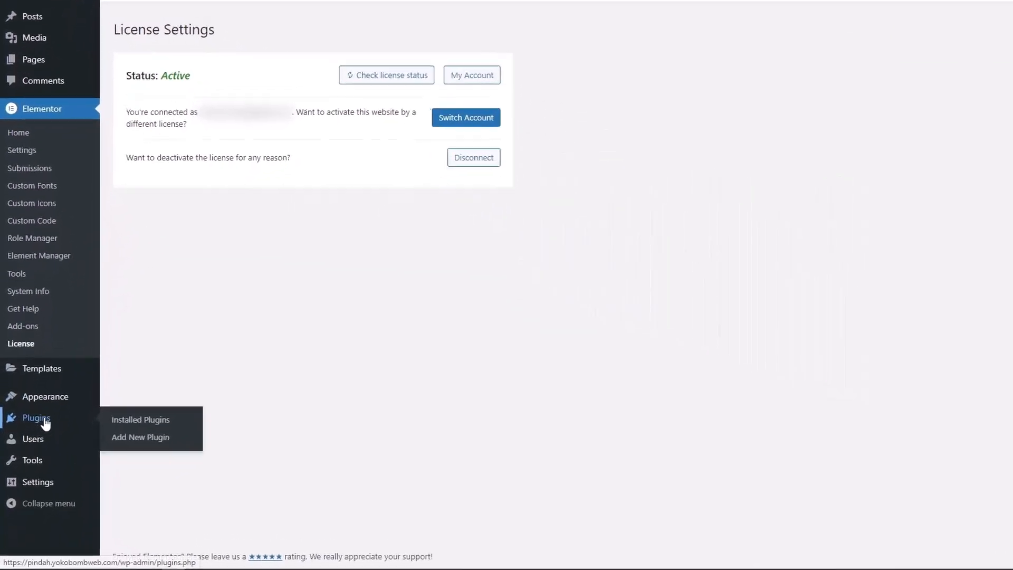
{"action": "left_click", "coordinate": [51, 316]}
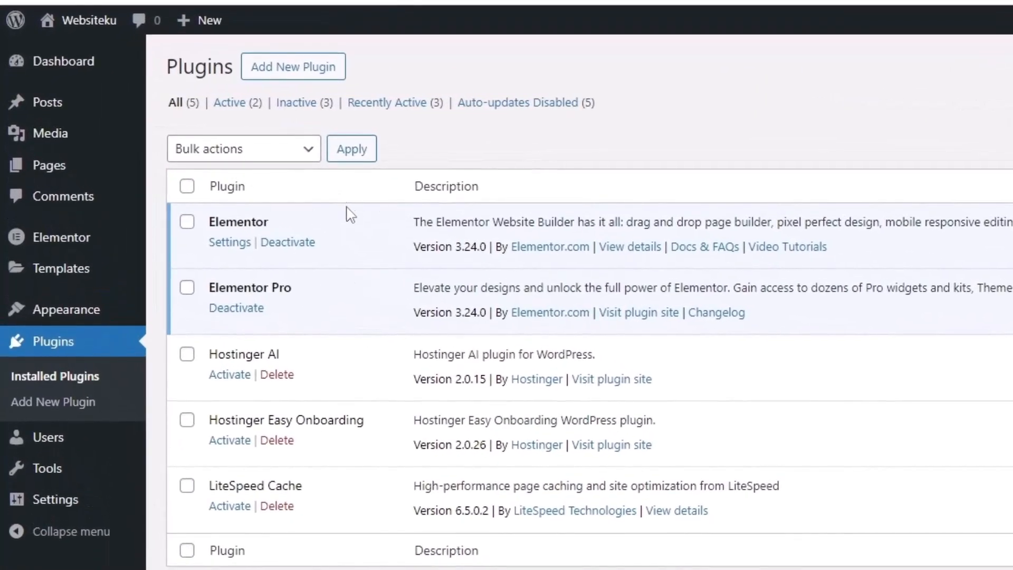
{"action": "left_click_drag", "start_coordinate": [263, 225], "coordinate": [219, 224]}
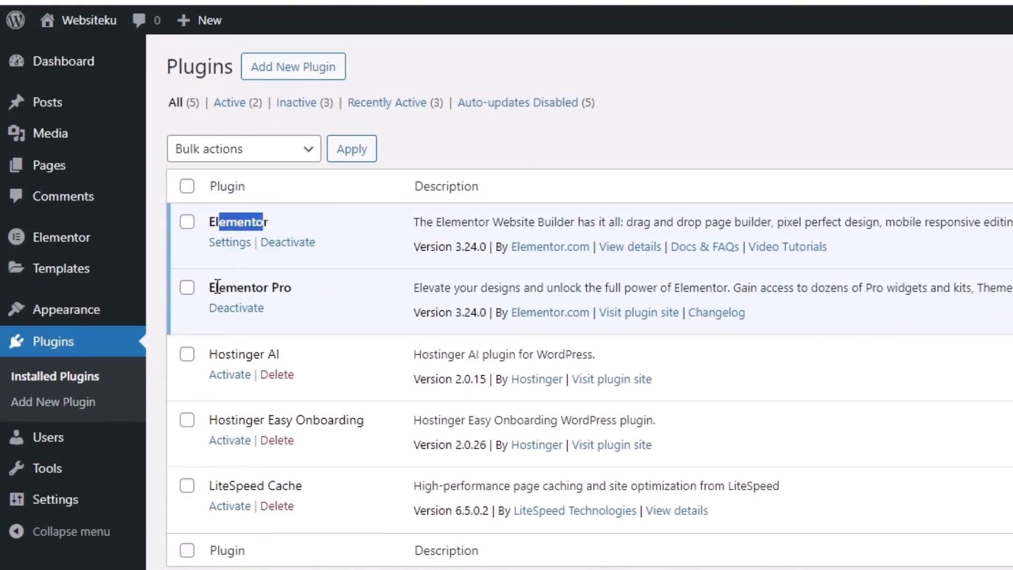
{"action": "left_click_drag", "start_coordinate": [214, 287], "coordinate": [292, 288]}
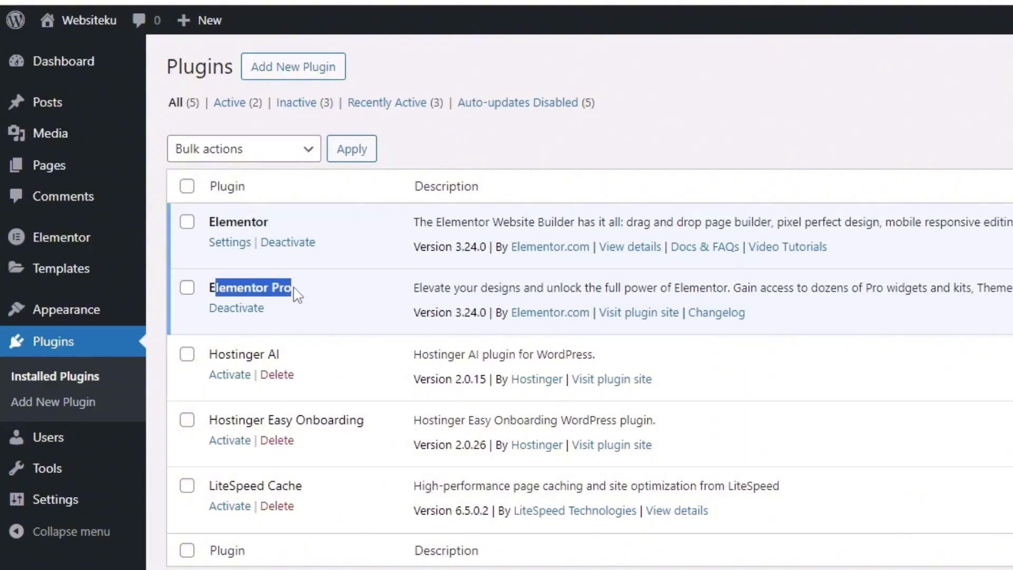
{"action": "left_click", "coordinate": [305, 305]}
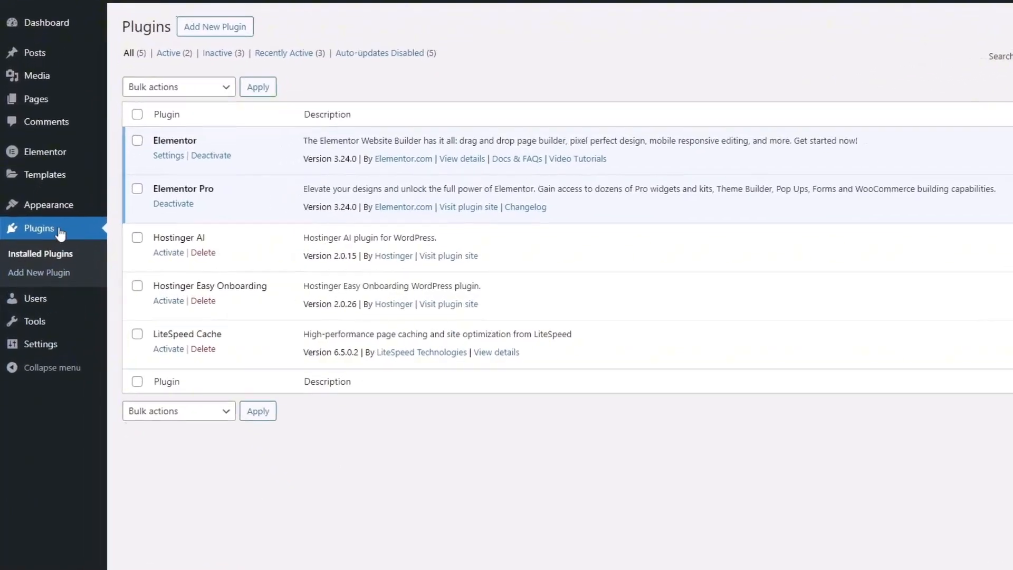
Search the theme directory for 'hello elementor', then install and activate Hello Elementor
{"action": "mouse_move", "coordinate": [29, 226]}
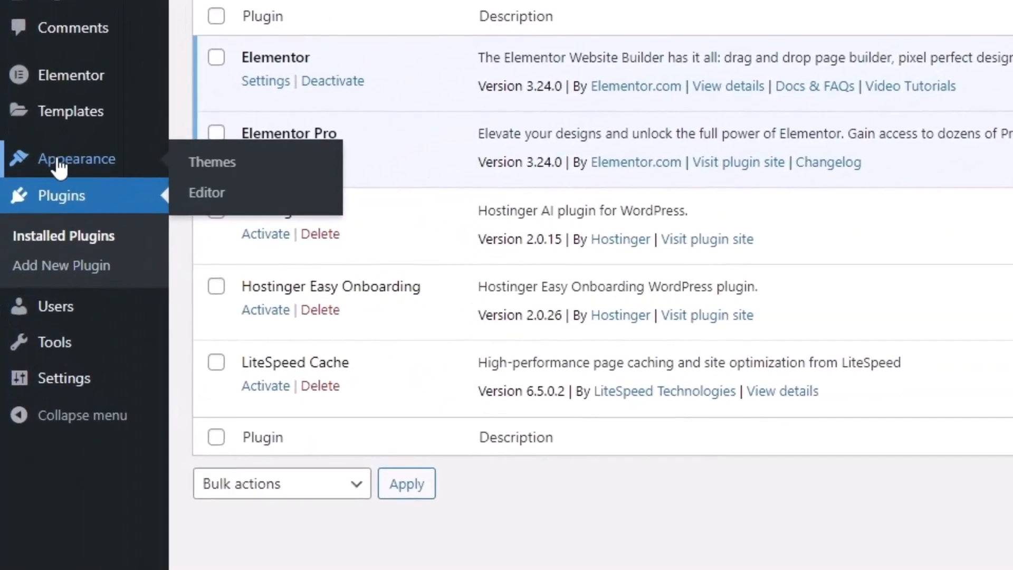
{"action": "left_click", "coordinate": [217, 171]}
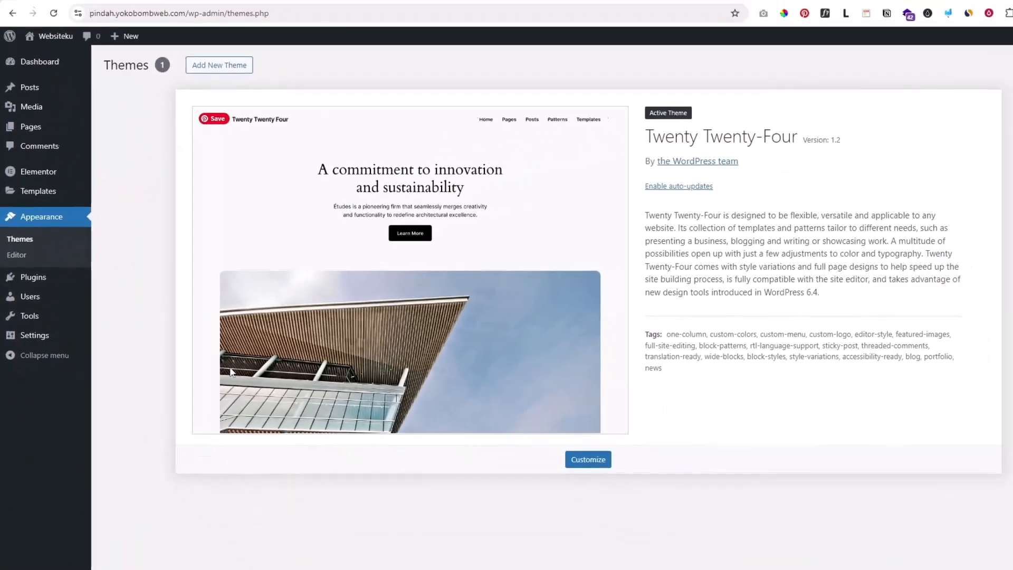
{"action": "left_click", "coordinate": [237, 66]}
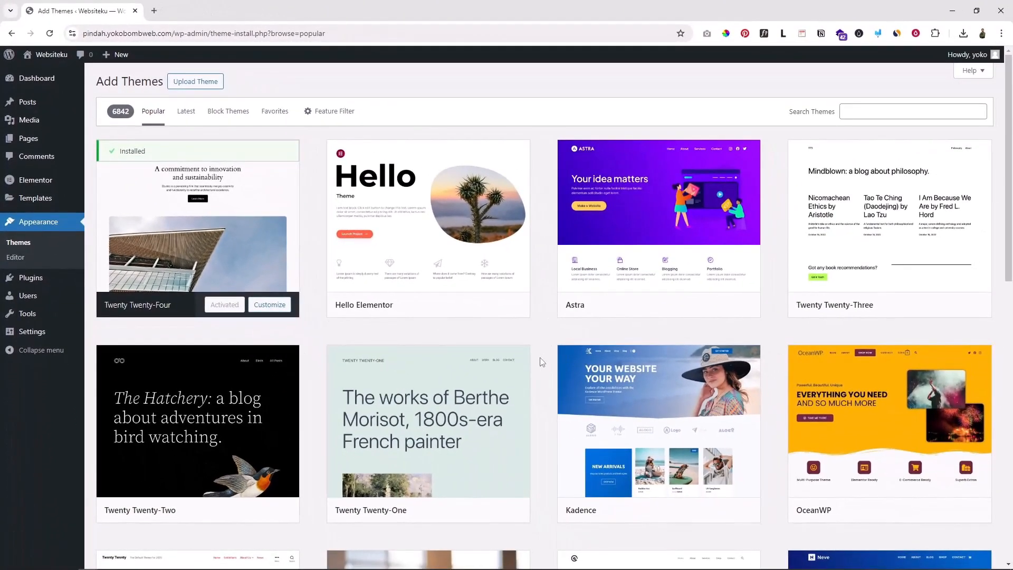
{"action": "mouse_move", "coordinate": [824, 488]}
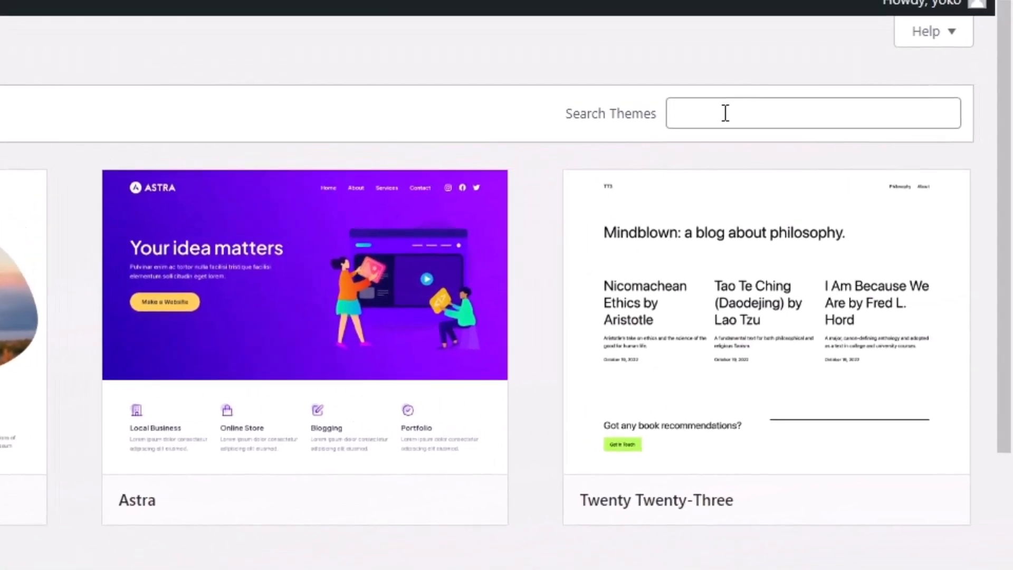
{"action": "left_click", "coordinate": [723, 110]}
{"action": "type", "text": "hello elementor"}
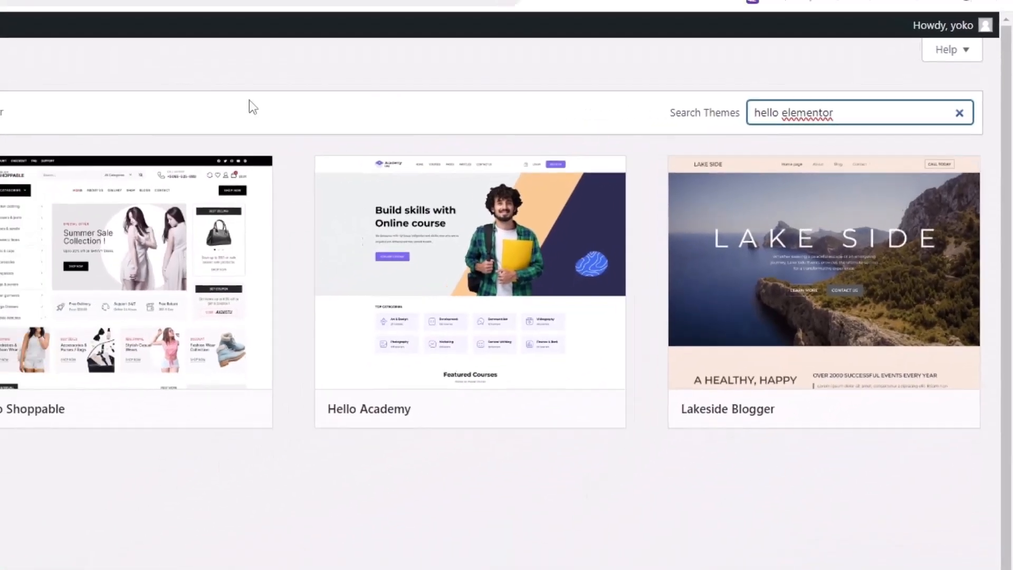
{"action": "mouse_move", "coordinate": [231, 199]}
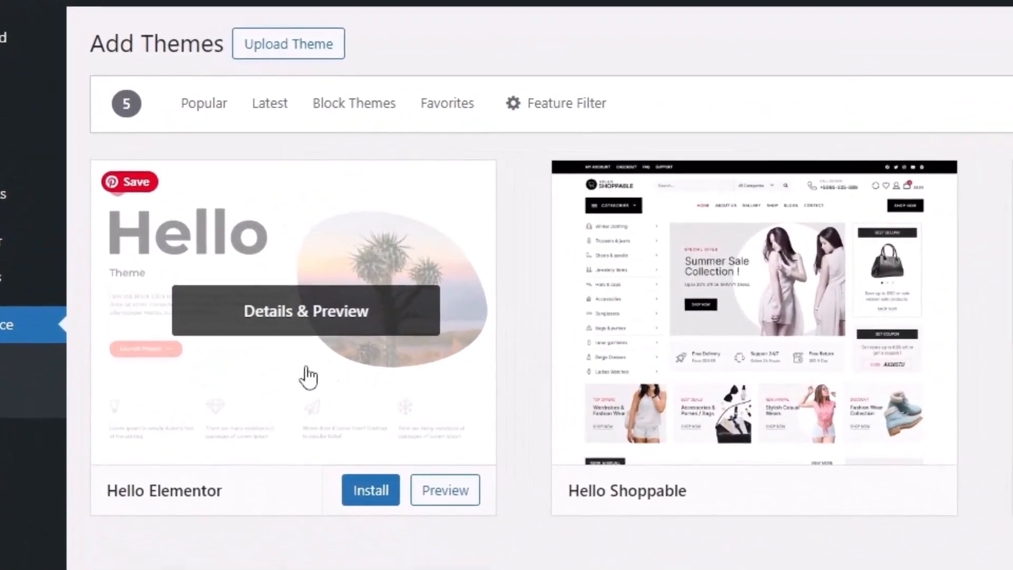
{"action": "left_click", "coordinate": [371, 493]}
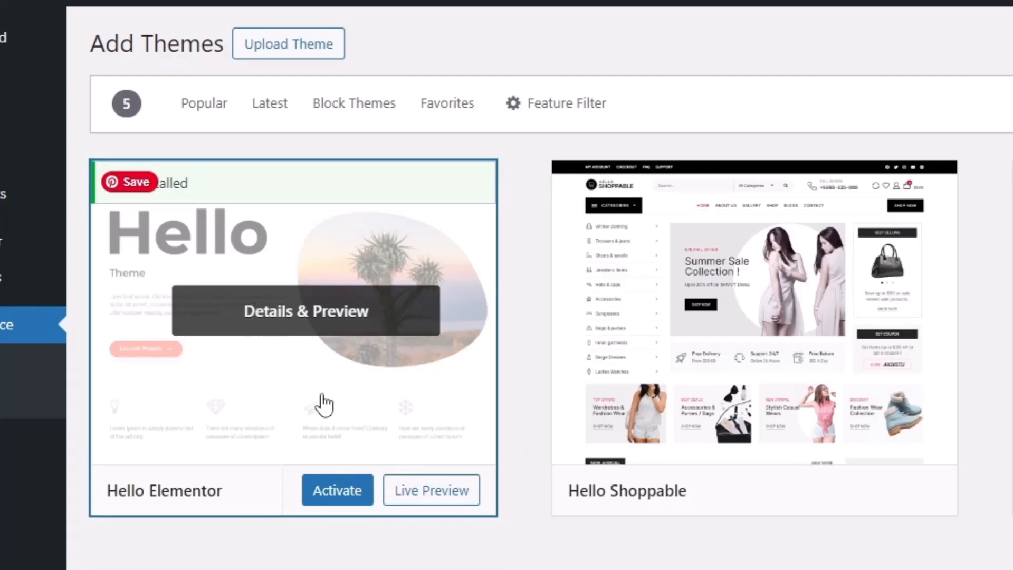
{"action": "left_click", "coordinate": [323, 500]}
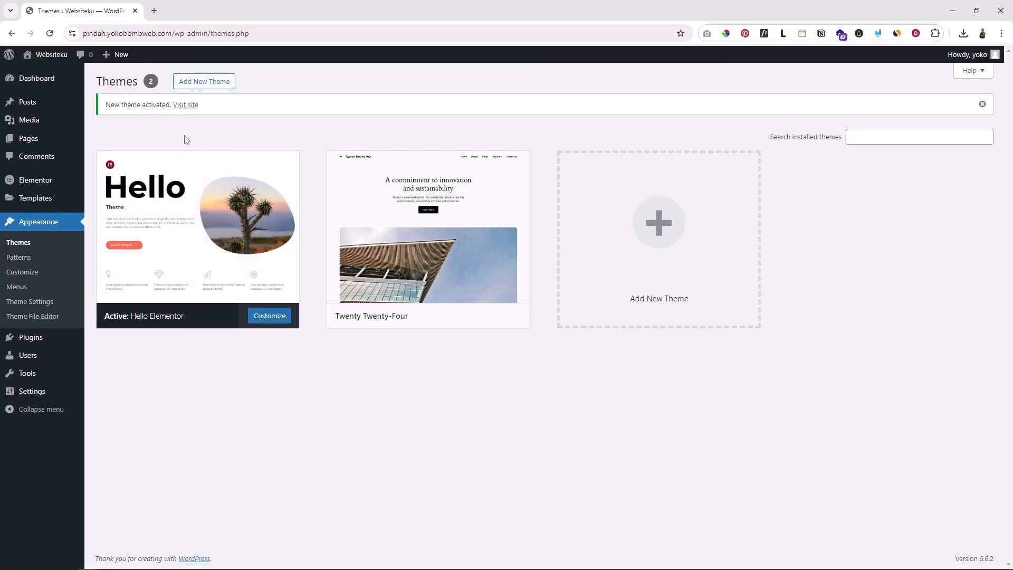
Open the live Websiteku front page in a new tab, then return to the Themes page
{"action": "mouse_move", "coordinate": [51, 57]}
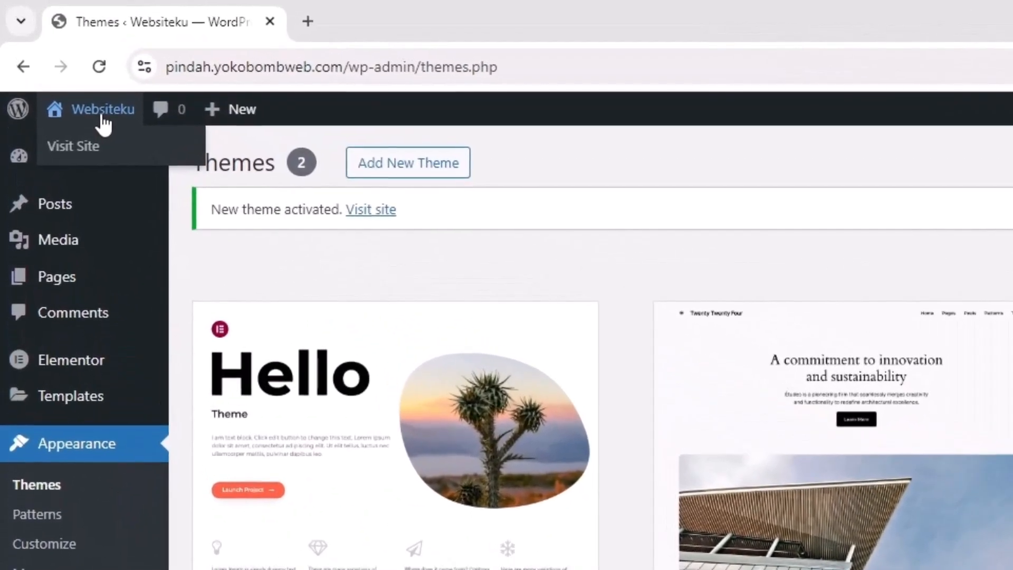
{"action": "right_click", "coordinate": [77, 146]}
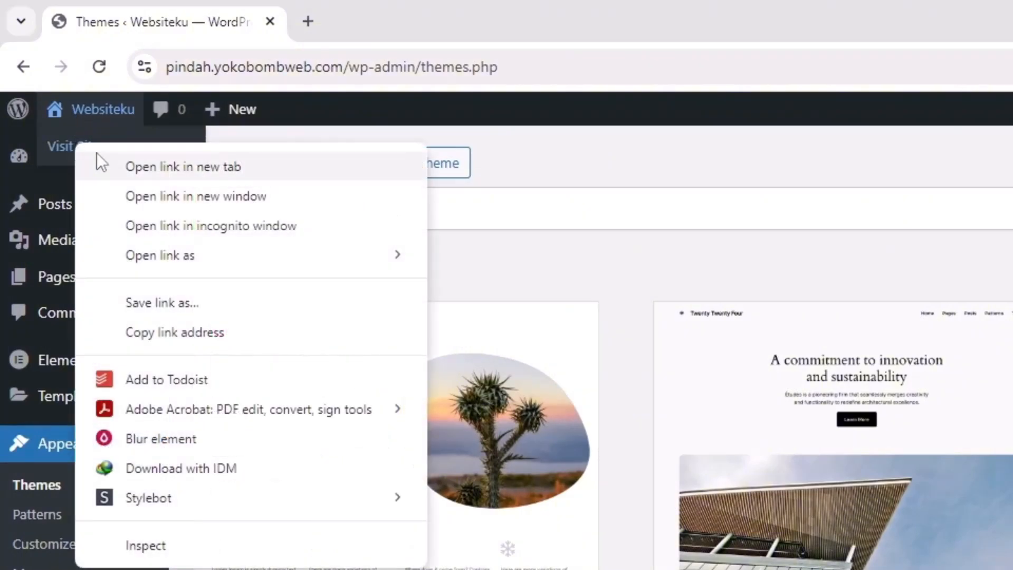
{"action": "left_click", "coordinate": [143, 169]}
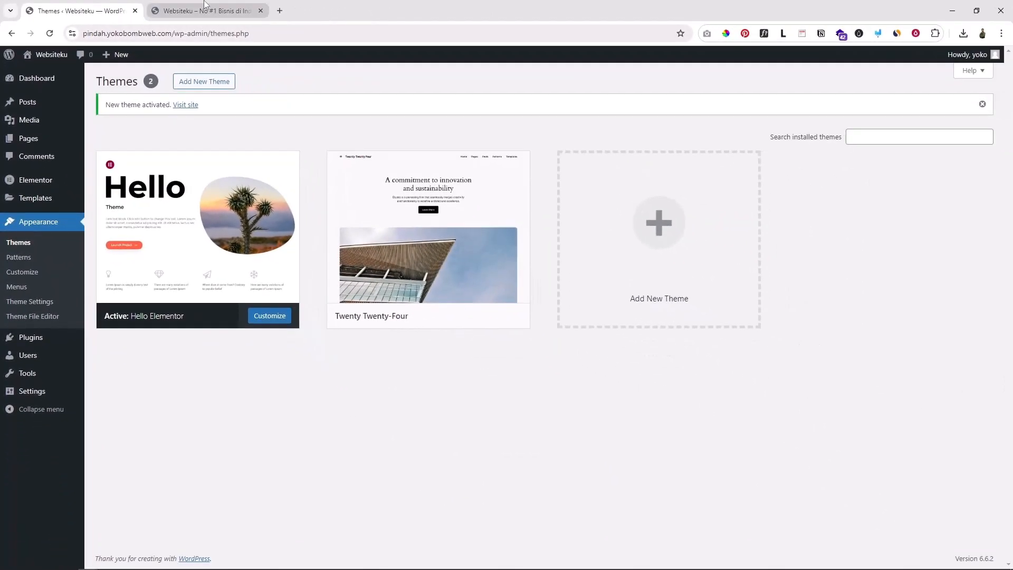
{"action": "left_click", "coordinate": [206, 6]}
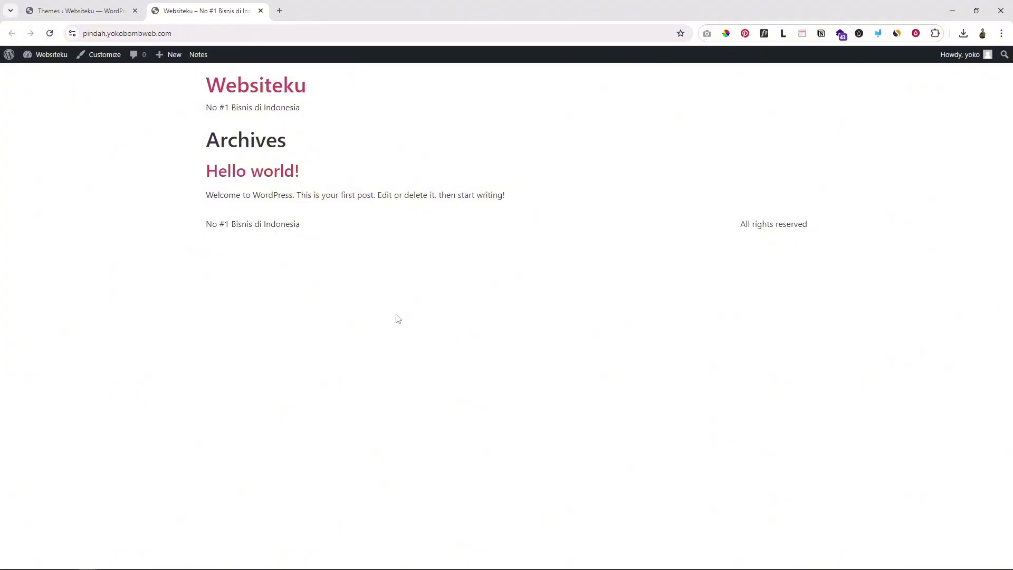
{"action": "left_click", "coordinate": [69, 11]}
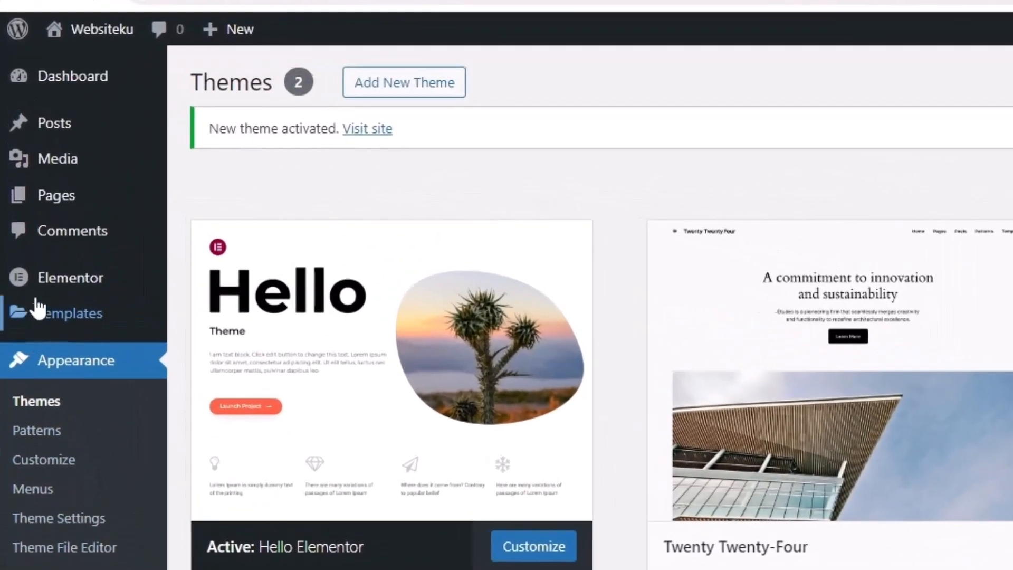
{"action": "mouse_move", "coordinate": [41, 311]}
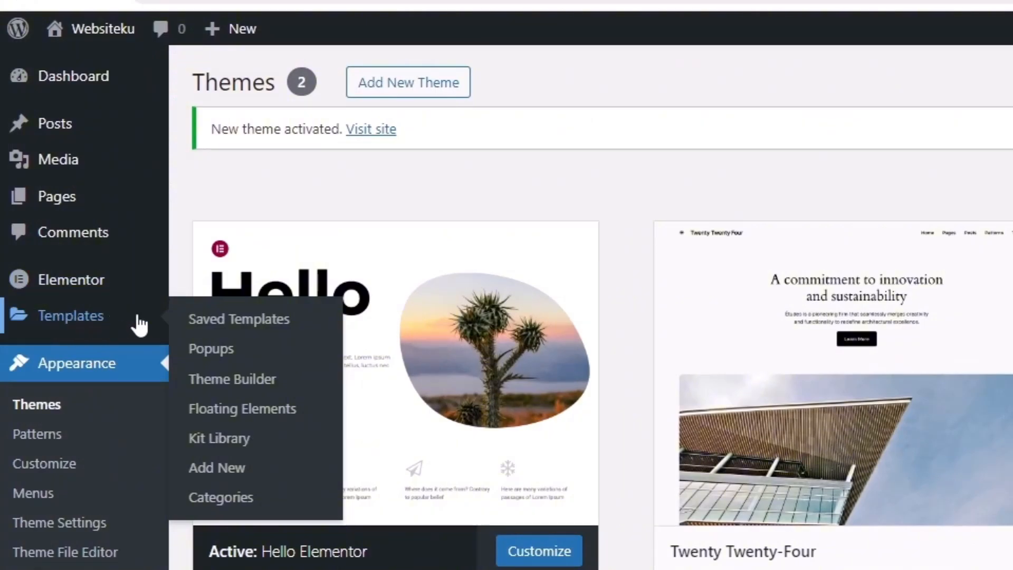
From the Theme Builder, start a new header template, Elementor Header #8
{"action": "left_click", "coordinate": [236, 391]}
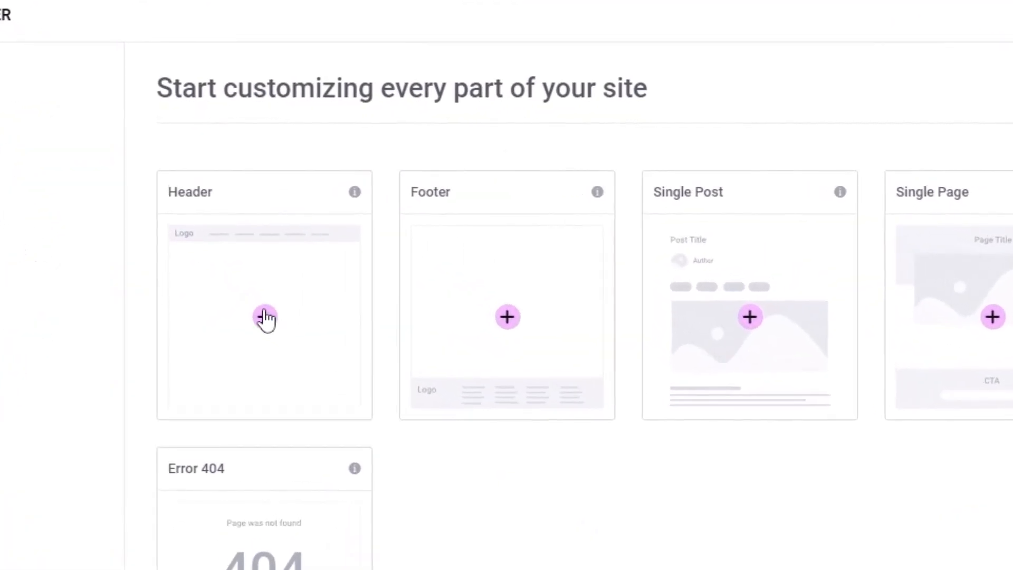
{"action": "left_click", "coordinate": [265, 317]}
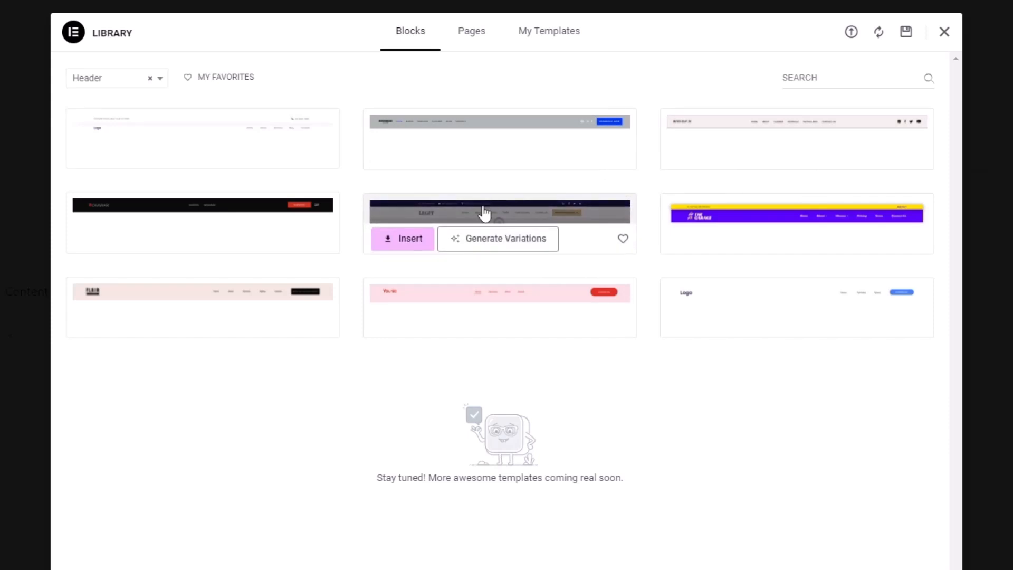
Insert the LEGIT header block with its design settings applied, and dismiss the notifications popup
{"action": "left_click", "coordinate": [410, 248]}
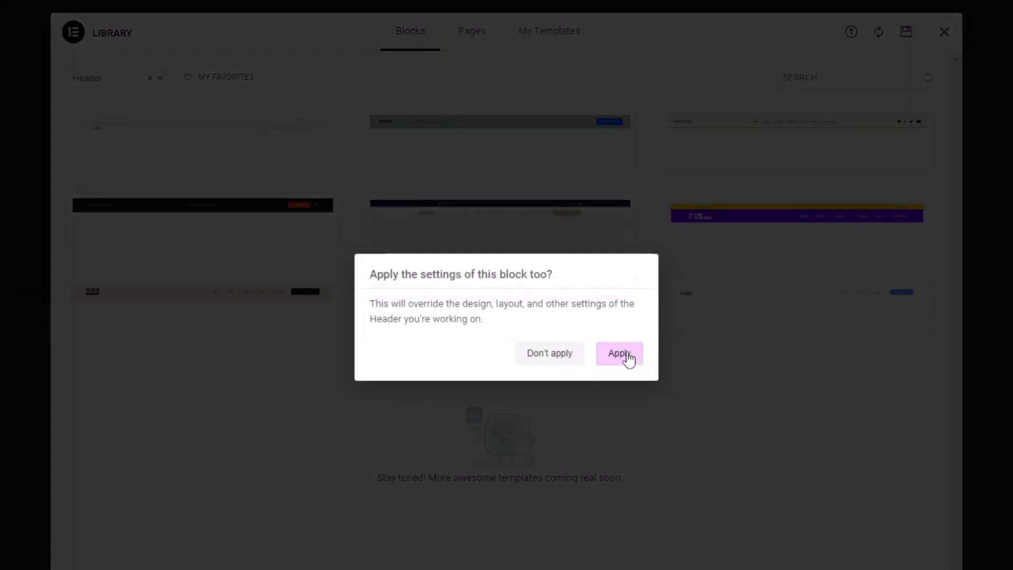
{"action": "left_click", "coordinate": [625, 354]}
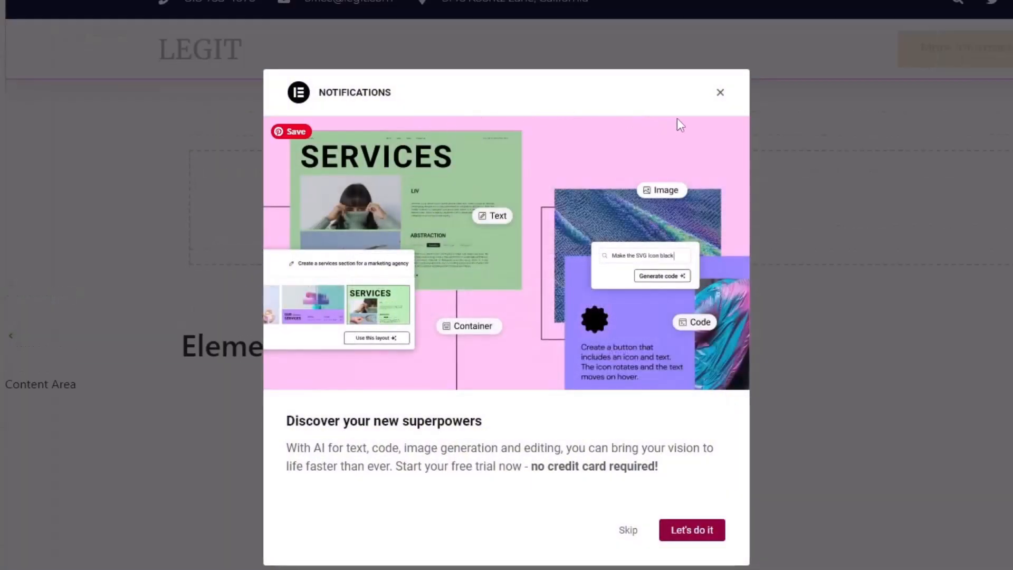
{"action": "left_click", "coordinate": [719, 92]}
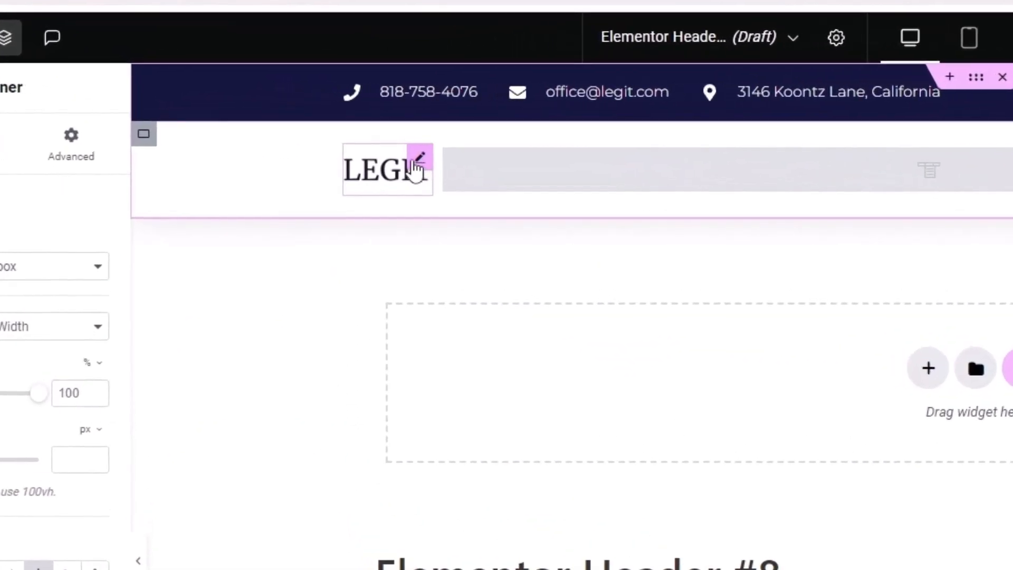
Swap the LEGIT logo image for a newly uploaded YourLogo file
{"action": "left_click", "coordinate": [415, 168]}
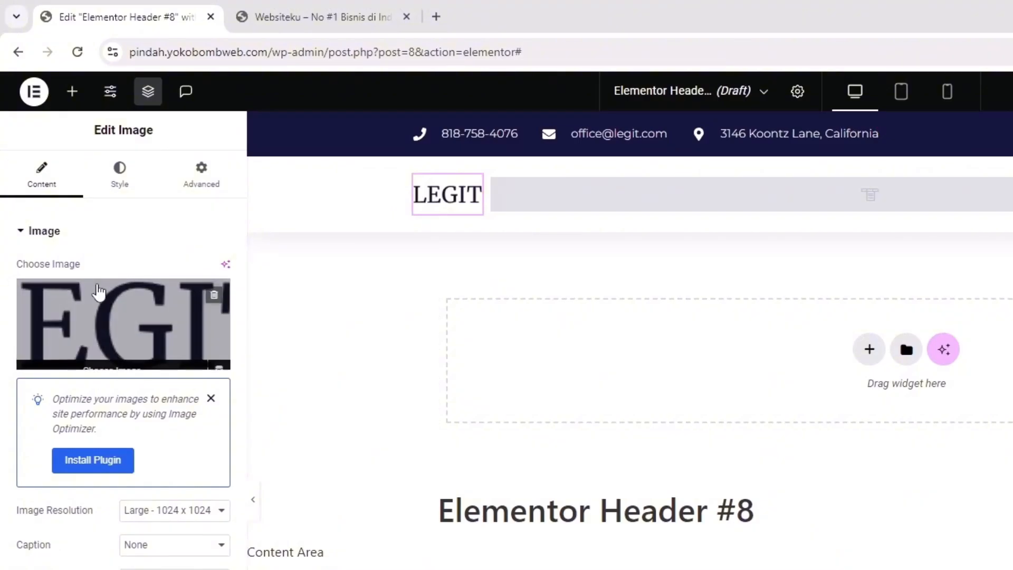
{"action": "left_click", "coordinate": [111, 318]}
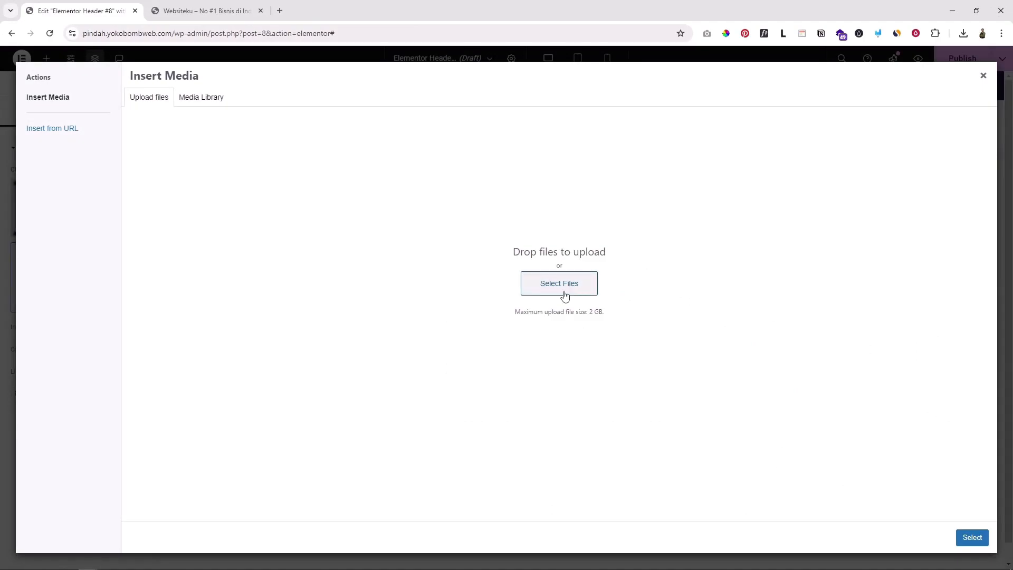
{"action": "left_click", "coordinate": [563, 285]}
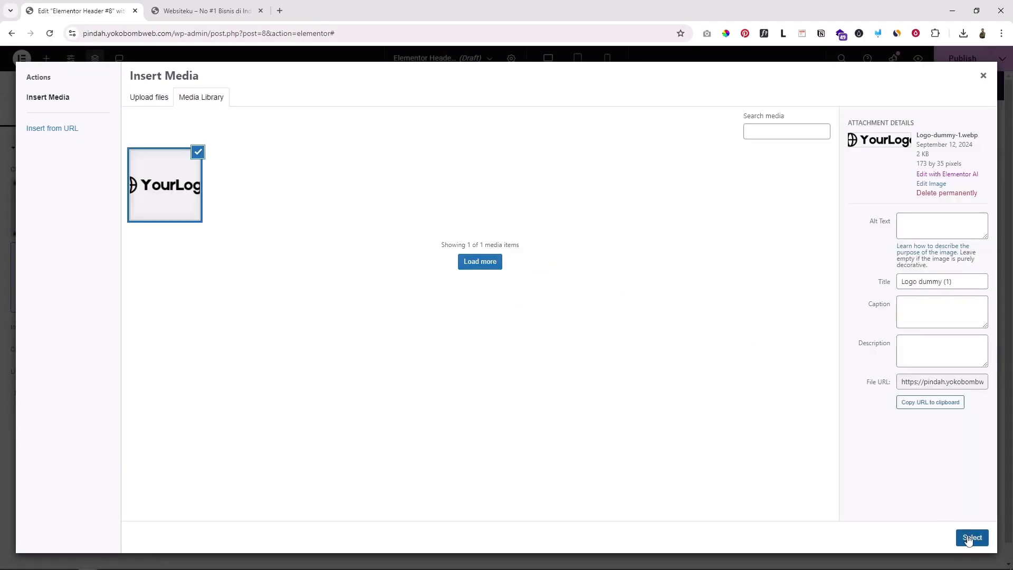
{"action": "left_click", "coordinate": [970, 538]}
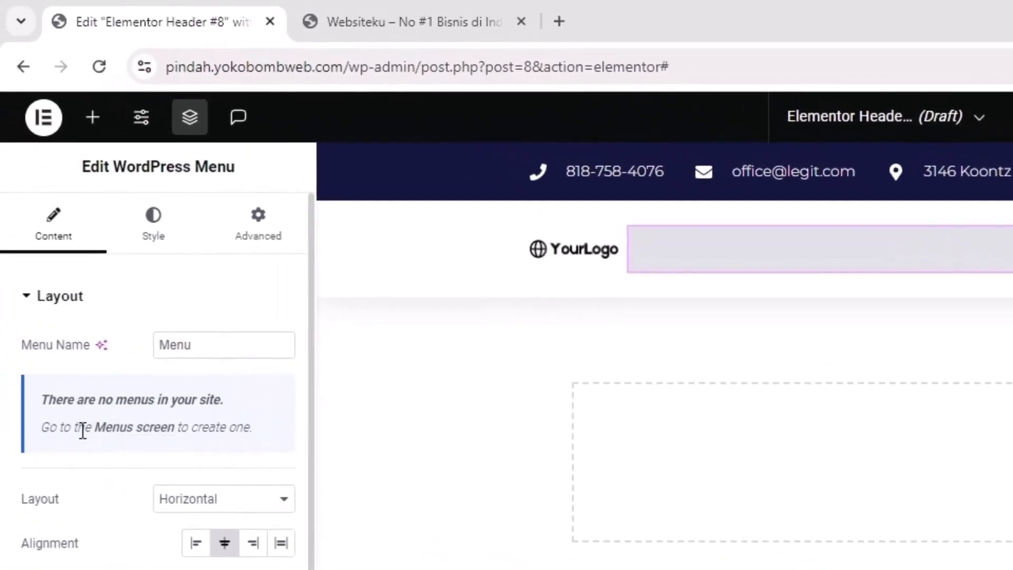
Open the menu widget's 'Menus screen' link in a new tab and switch to it
{"action": "right_click", "coordinate": [133, 428]}
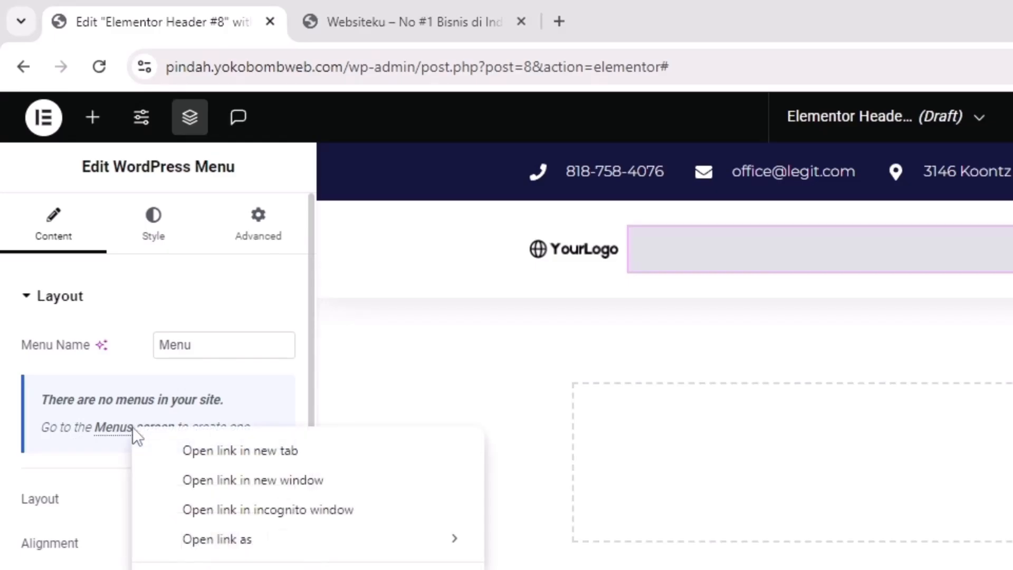
{"action": "left_click", "coordinate": [233, 451]}
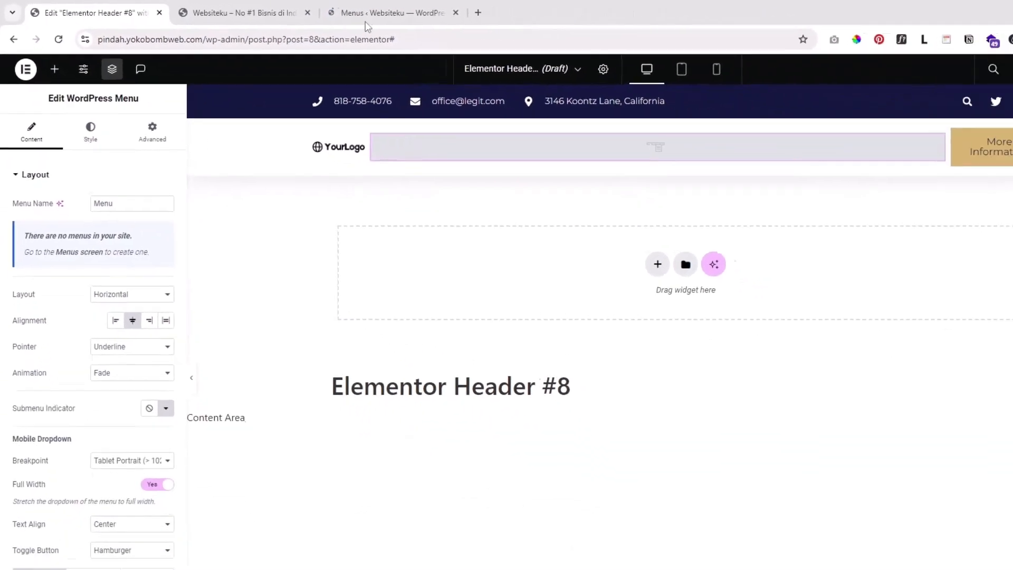
{"action": "left_click", "coordinate": [366, 18]}
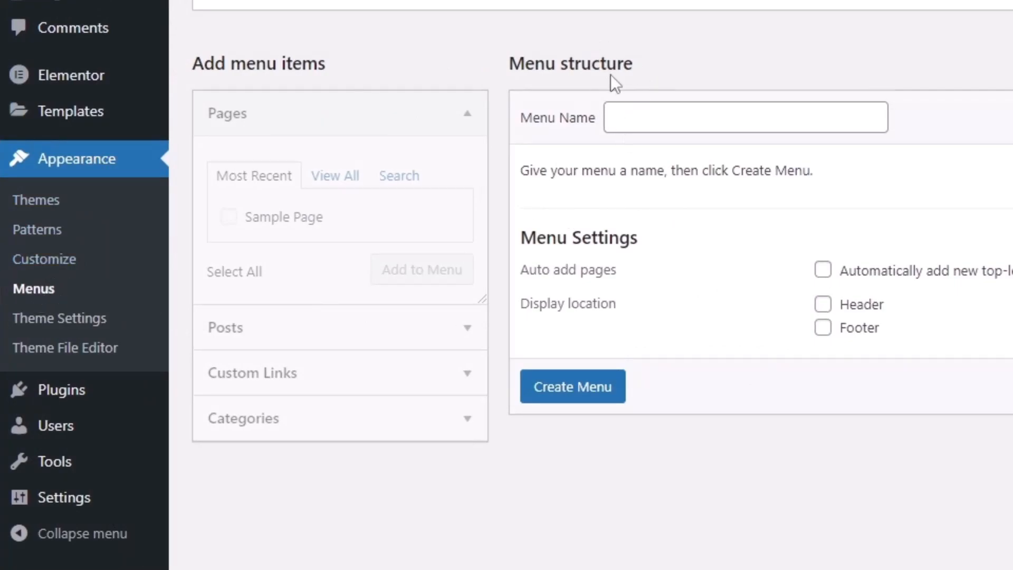
Create a new menu named 'Menu utama'
{"action": "left_click", "coordinate": [640, 120]}
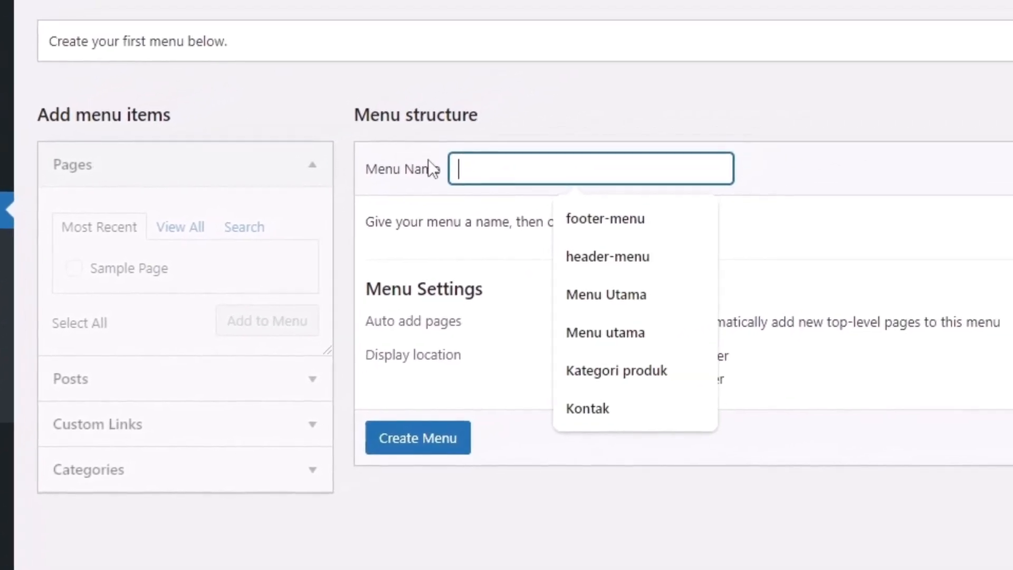
{"action": "type", "text": "Menu utama"}
{"action": "left_click", "coordinate": [746, 174]}
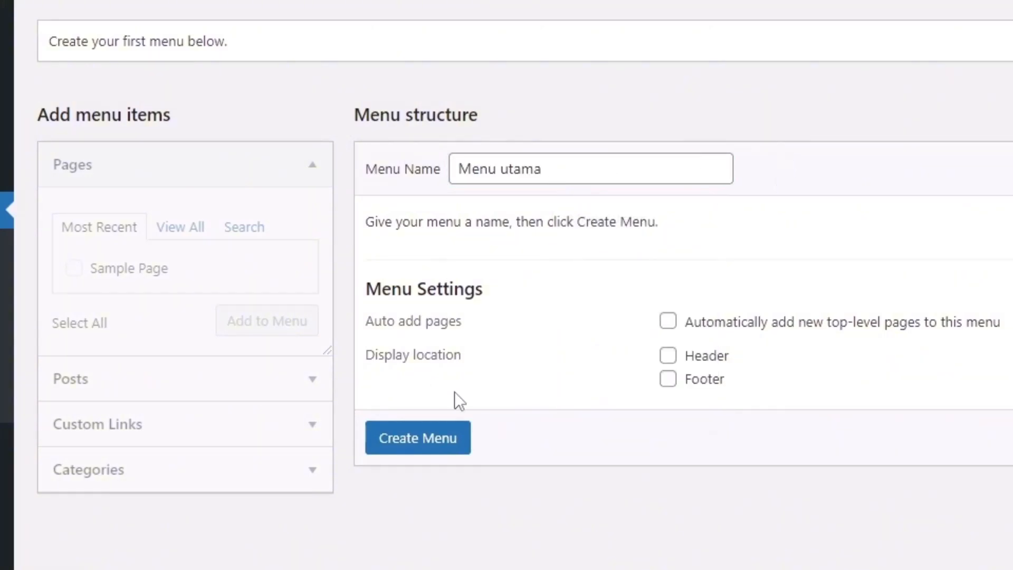
{"action": "left_click", "coordinate": [418, 439]}
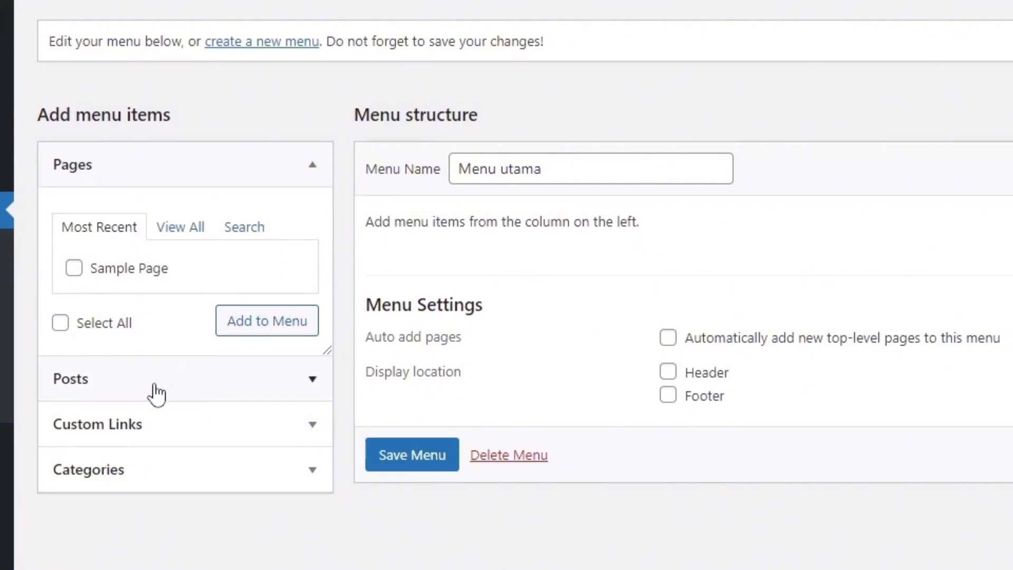
Add an 'About us' custom link with URL # to the menu
{"action": "left_click", "coordinate": [184, 435]}
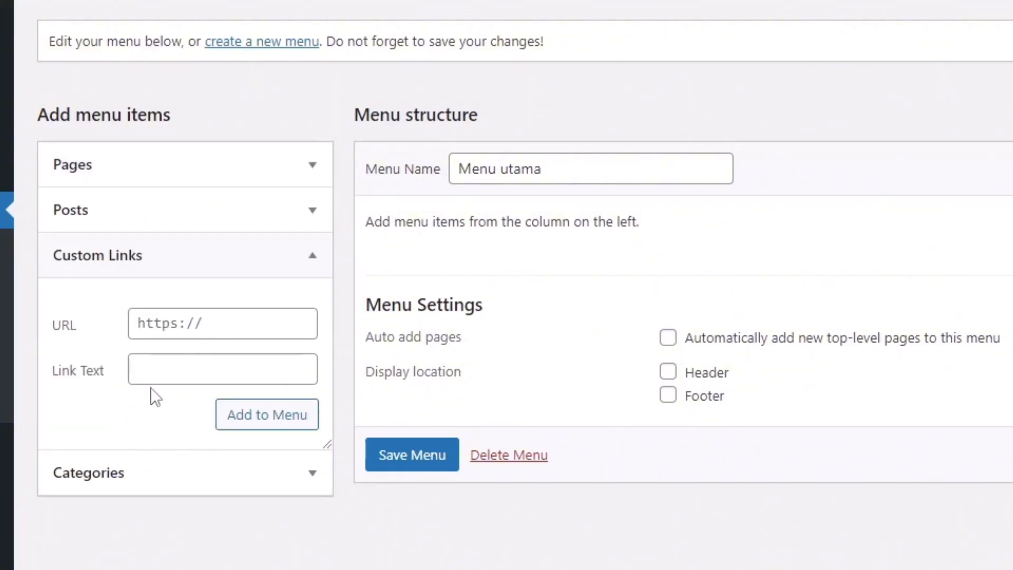
{"action": "left_click", "coordinate": [161, 370]}
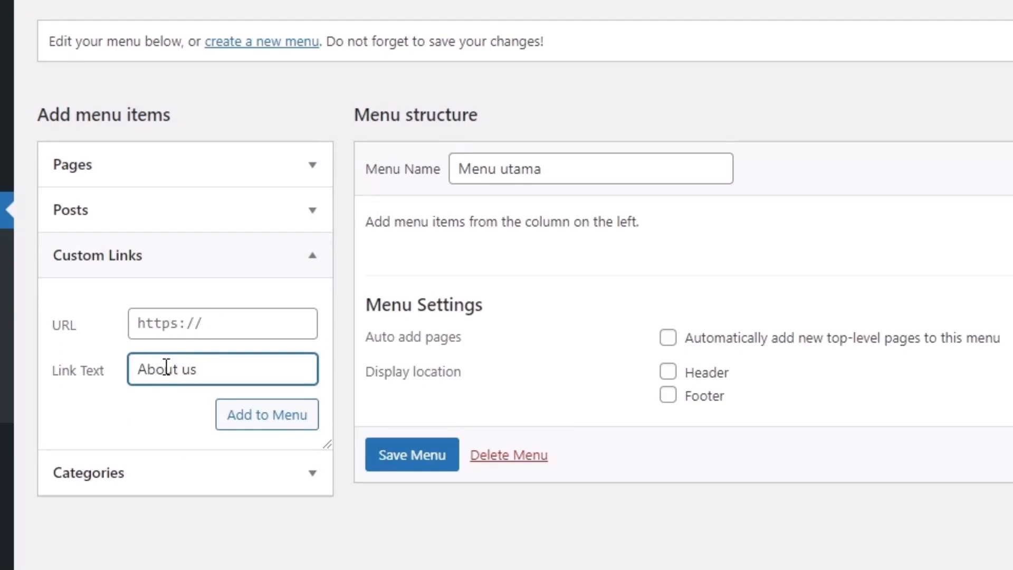
{"action": "left_click", "coordinate": [164, 320]}
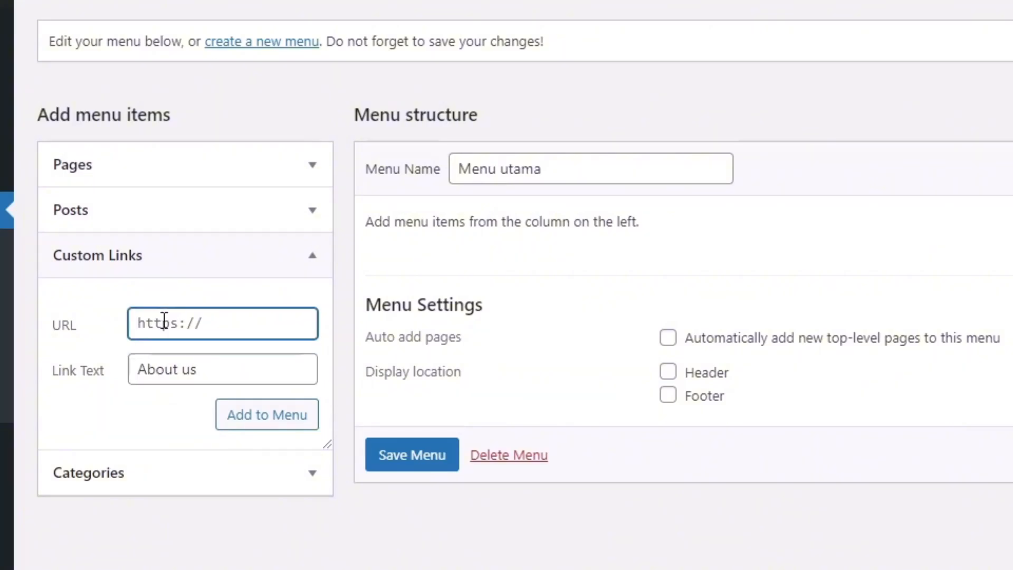
{"action": "type", "text": "#"}
{"action": "left_click", "coordinate": [283, 424]}
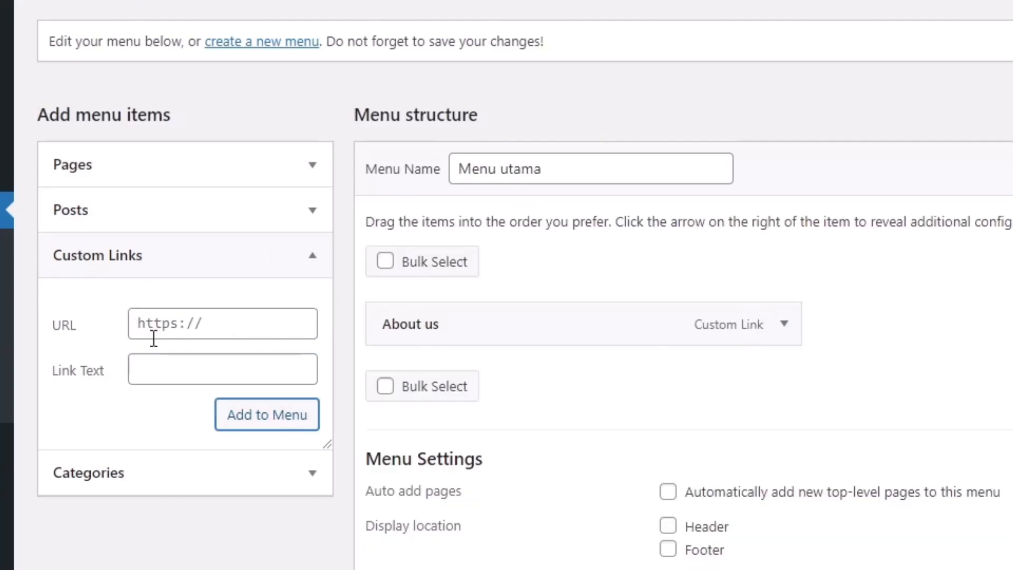
Add a 'Kontak' custom link with URL # and save Menu utama
{"action": "left_click", "coordinate": [174, 369]}
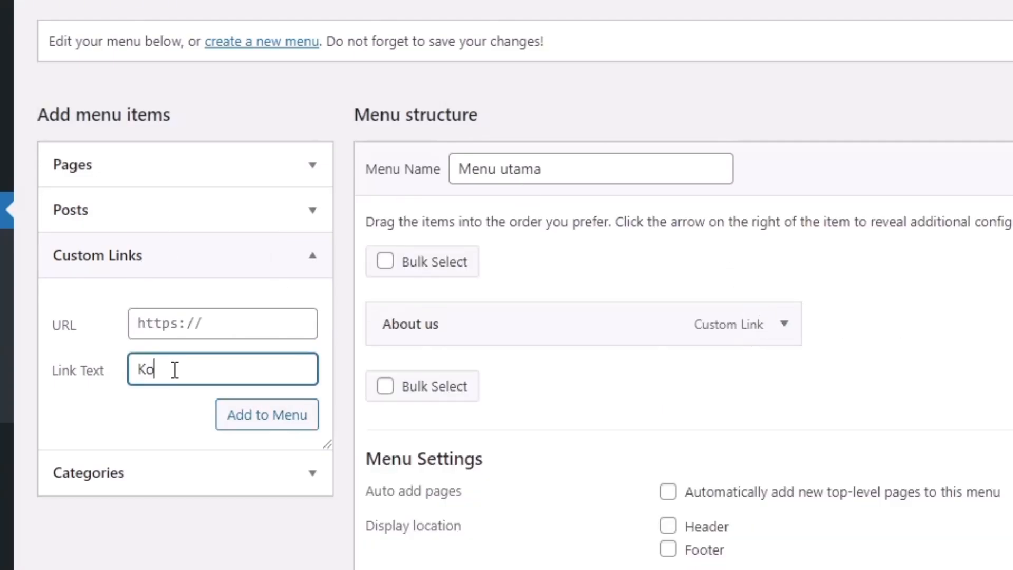
{"action": "type", "text": "Kontak"}
{"action": "left_click", "coordinate": [177, 316]}
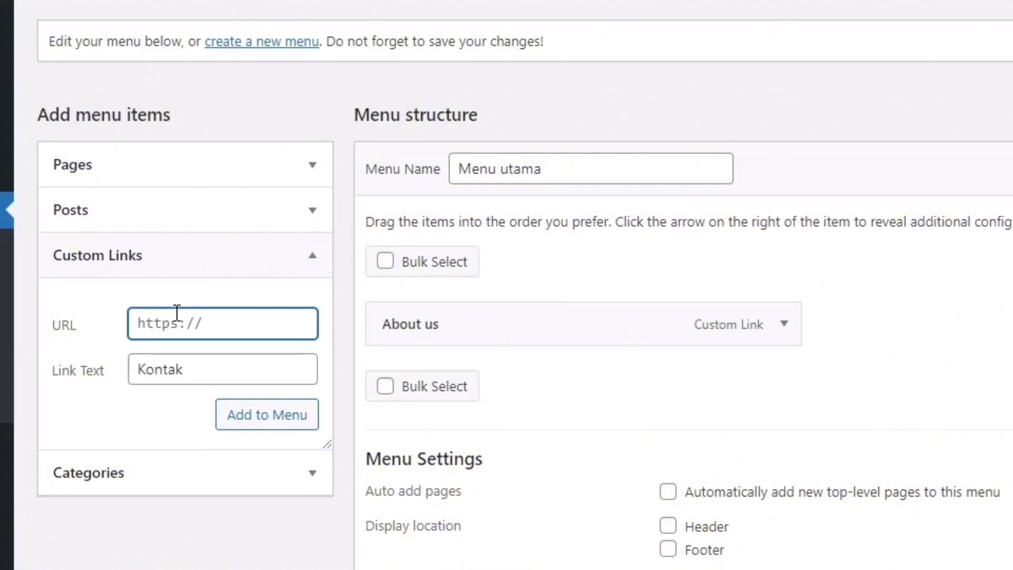
{"action": "type", "text": "#"}
{"action": "left_click", "coordinate": [272, 417]}
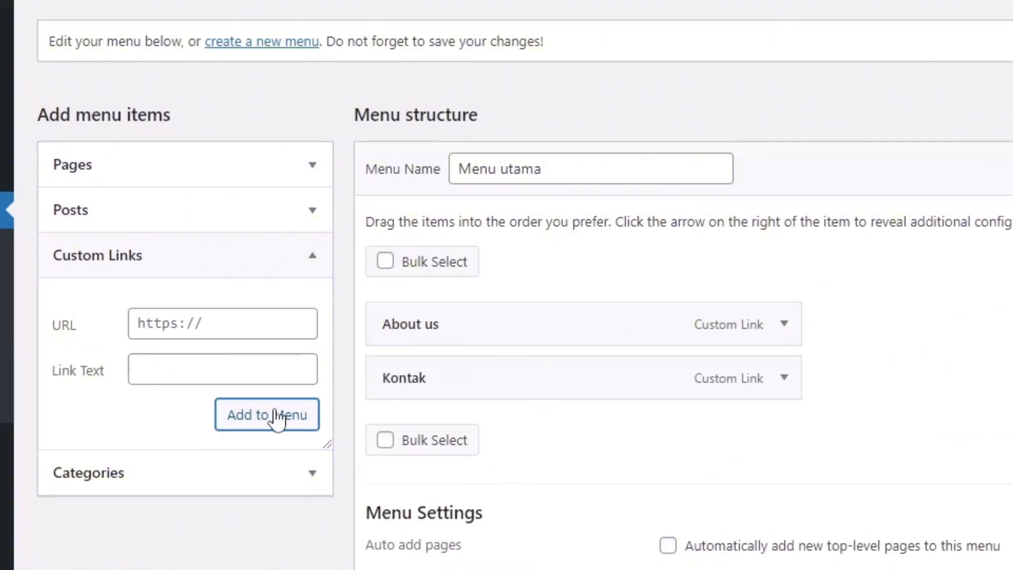
{"action": "scroll", "coordinate": [452, 366], "scroll_direction": "down", "scroll_amount": 3}
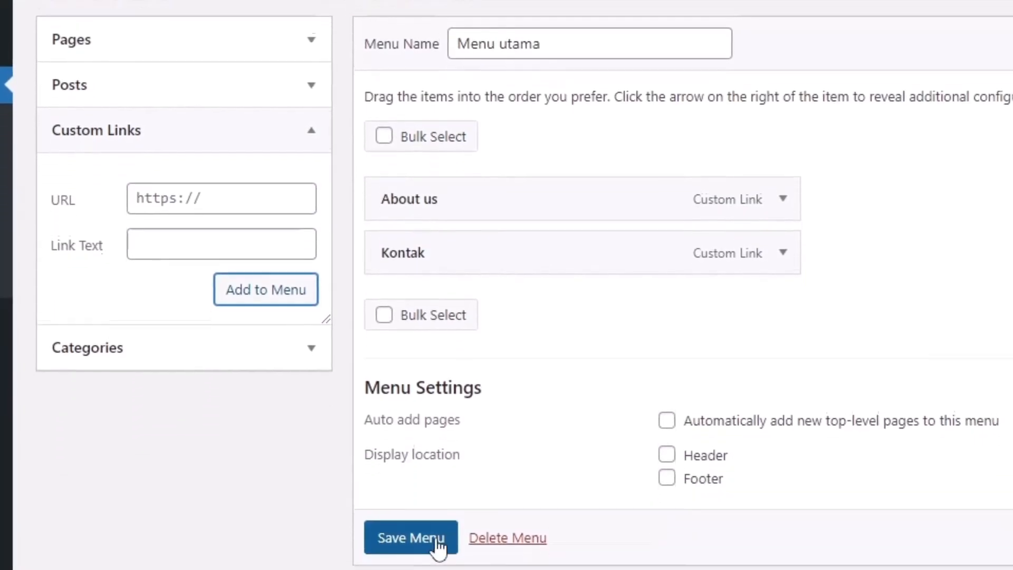
{"action": "left_click", "coordinate": [417, 507]}
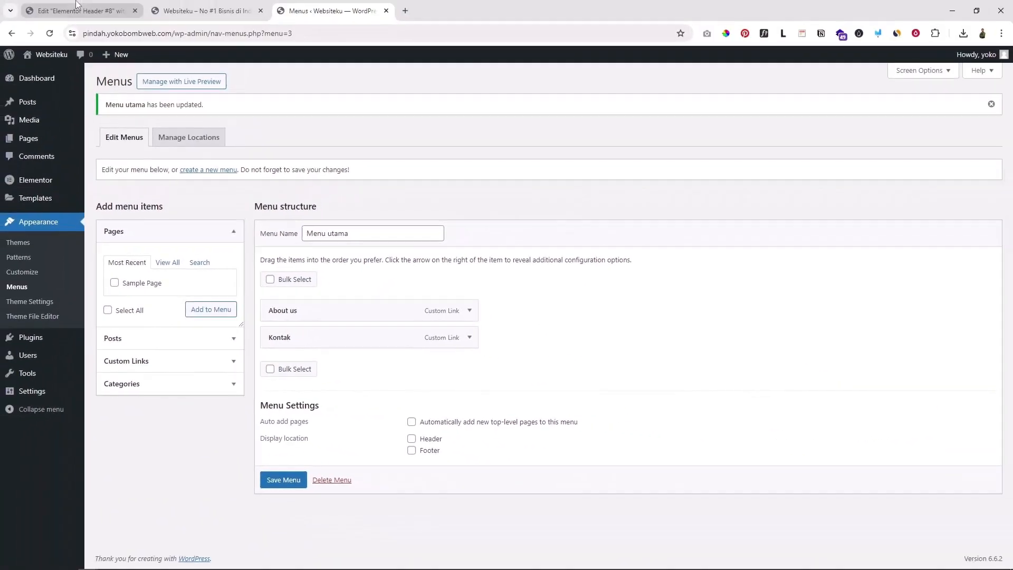
Publish Header #8 with an Include > Entire Site display condition
{"action": "left_click", "coordinate": [77, 4]}
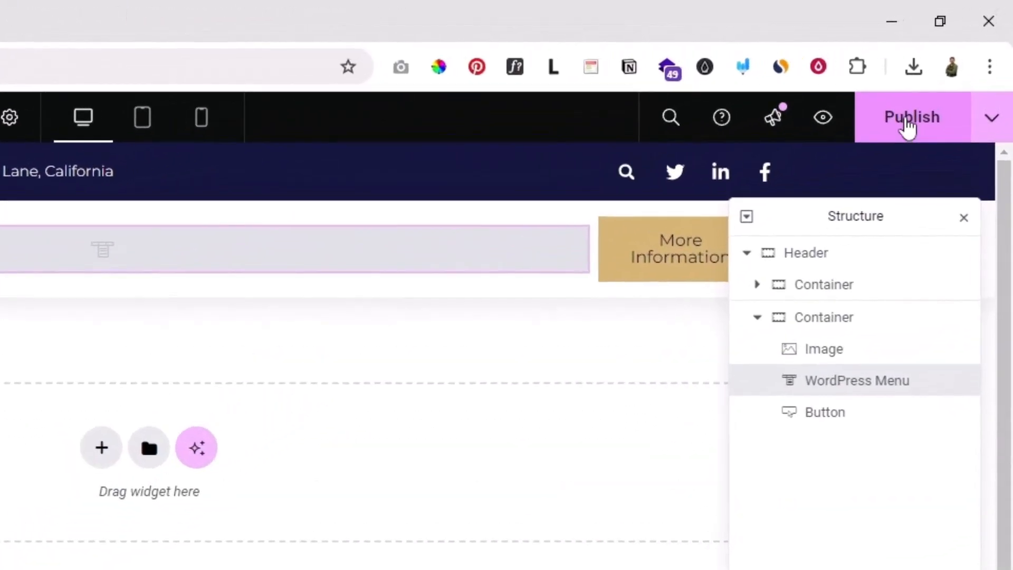
{"action": "left_click", "coordinate": [960, 59]}
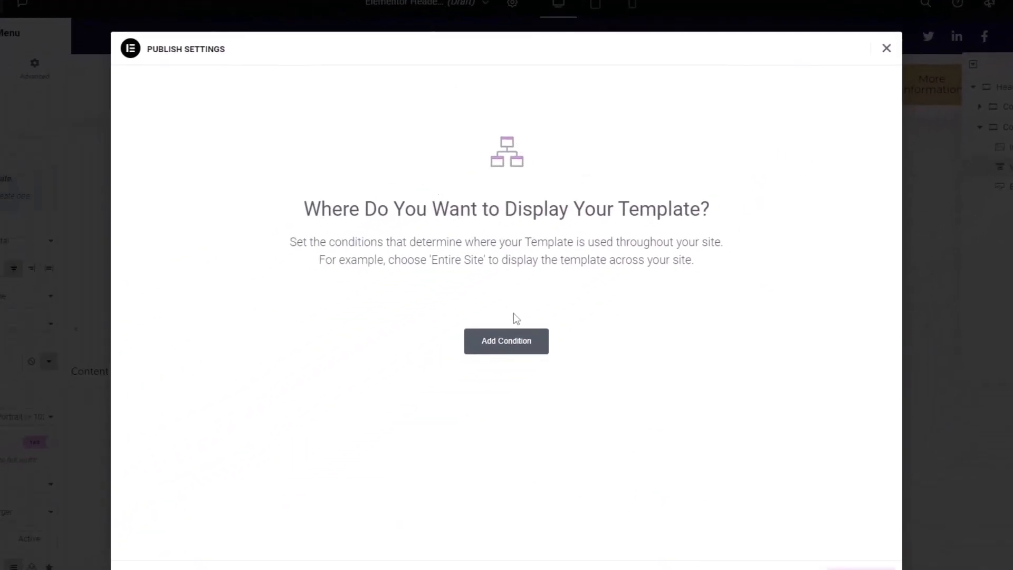
{"action": "left_click", "coordinate": [508, 345]}
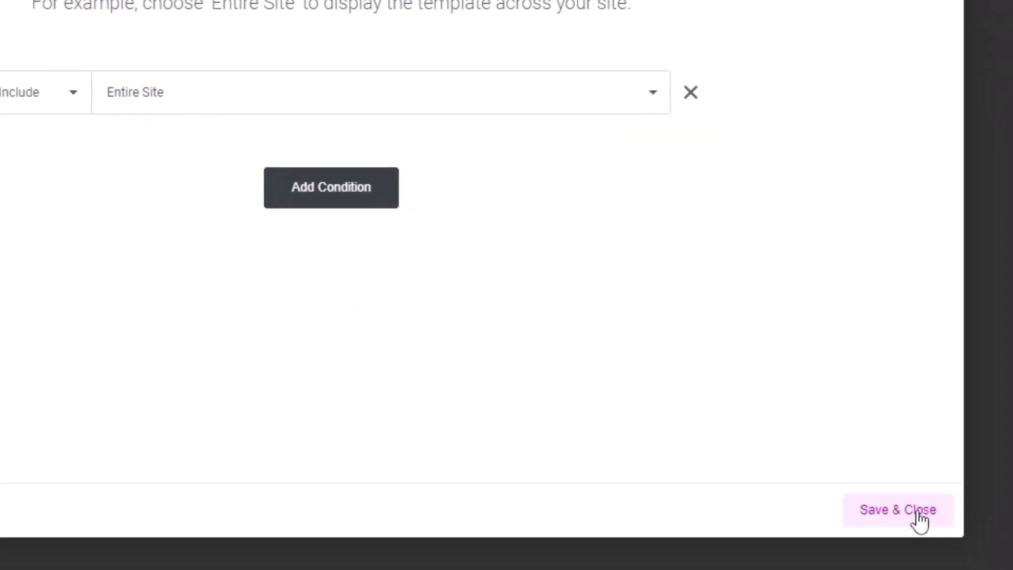
{"action": "left_click", "coordinate": [918, 518]}
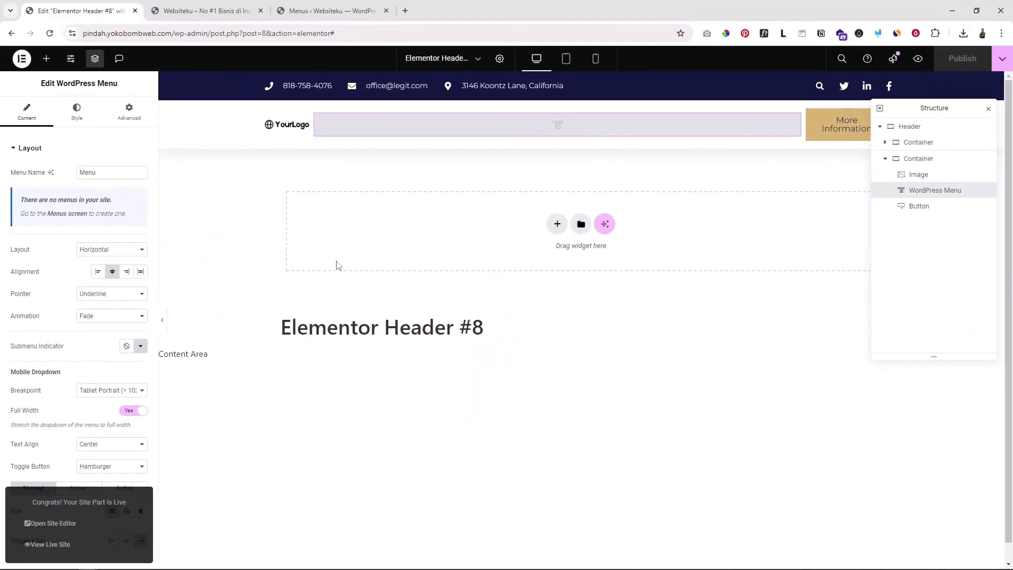
Reload the editor and set the header's menu widget to use Menu utama
{"action": "left_click", "coordinate": [49, 34]}
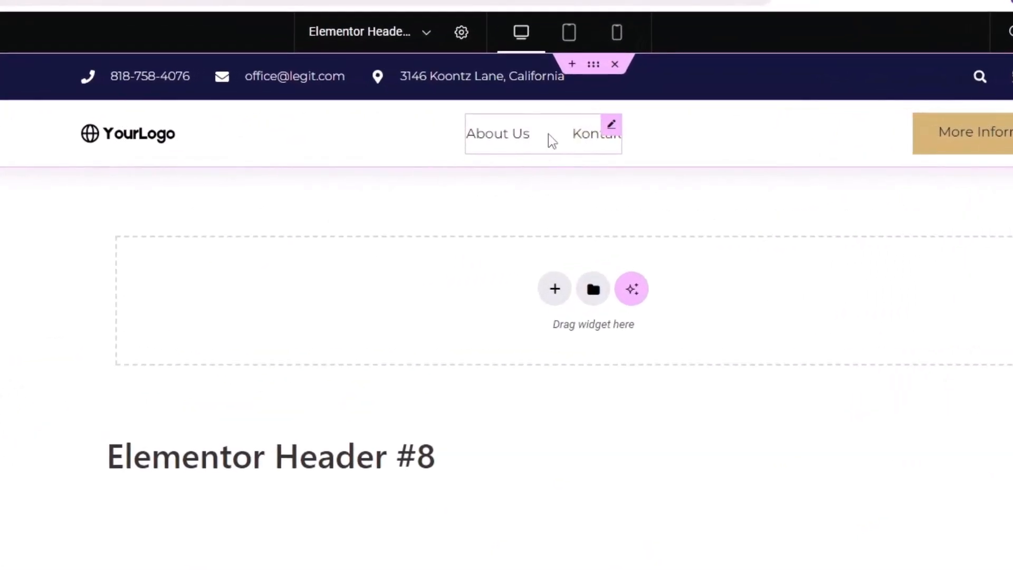
{"action": "left_click", "coordinate": [581, 146]}
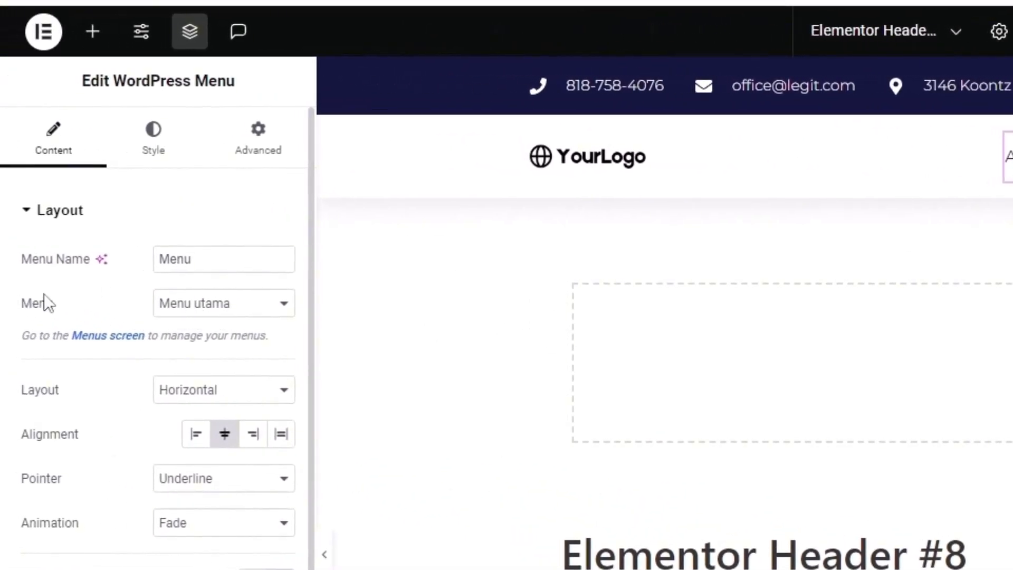
{"action": "left_click", "coordinate": [222, 305]}
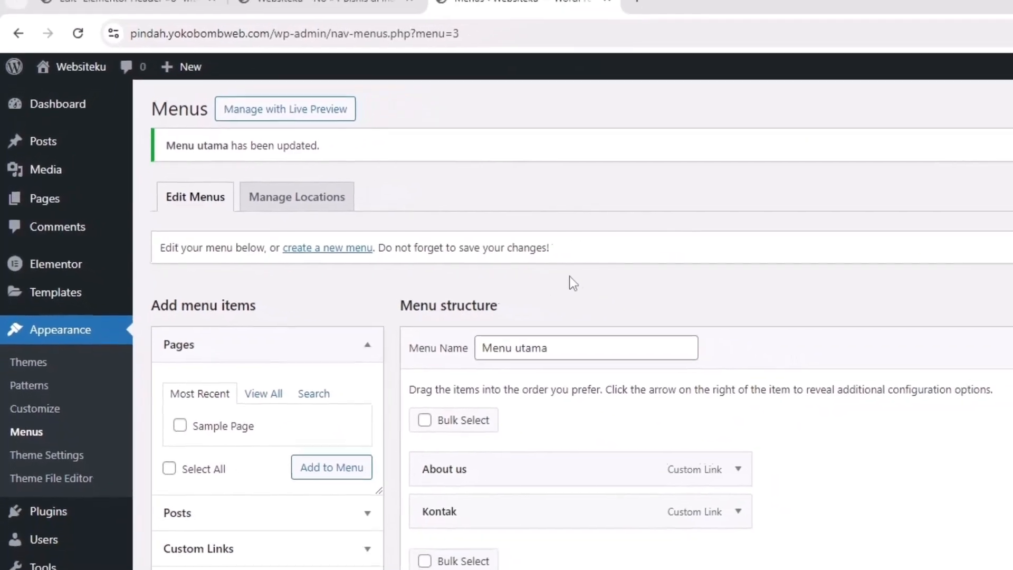
{"action": "left_click", "coordinate": [74, 7]}
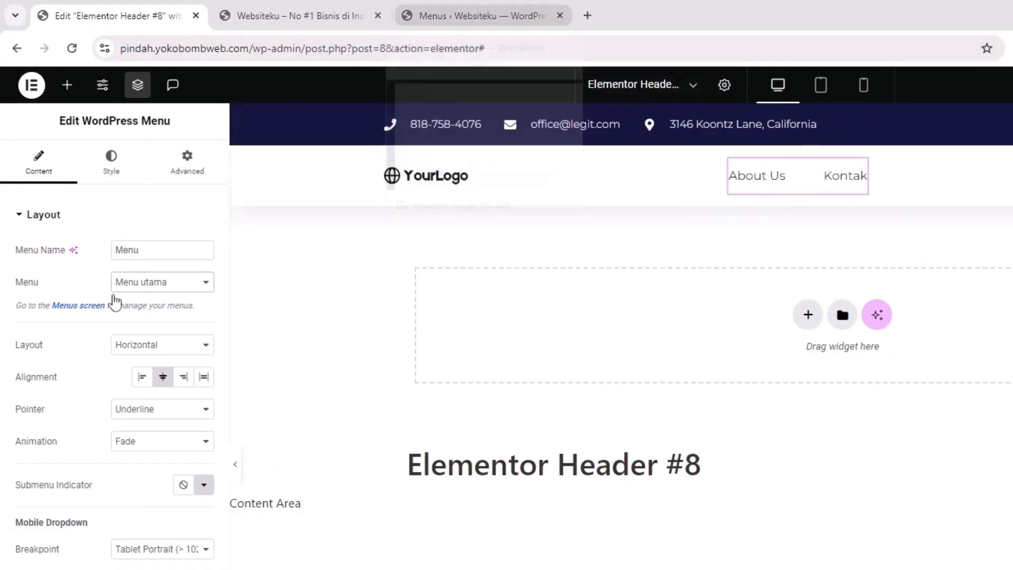
{"action": "left_click", "coordinate": [468, 17]}
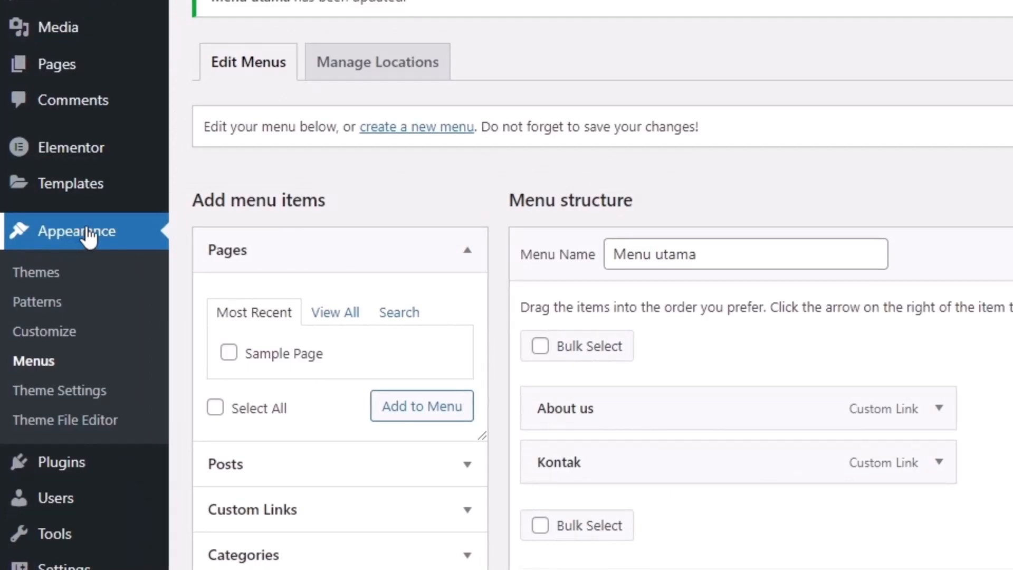
Add a 'Layanan' custom link with URL # to Menu utama and save it
{"action": "scroll", "coordinate": [602, 295], "scroll_direction": "down", "scroll_amount": 1}
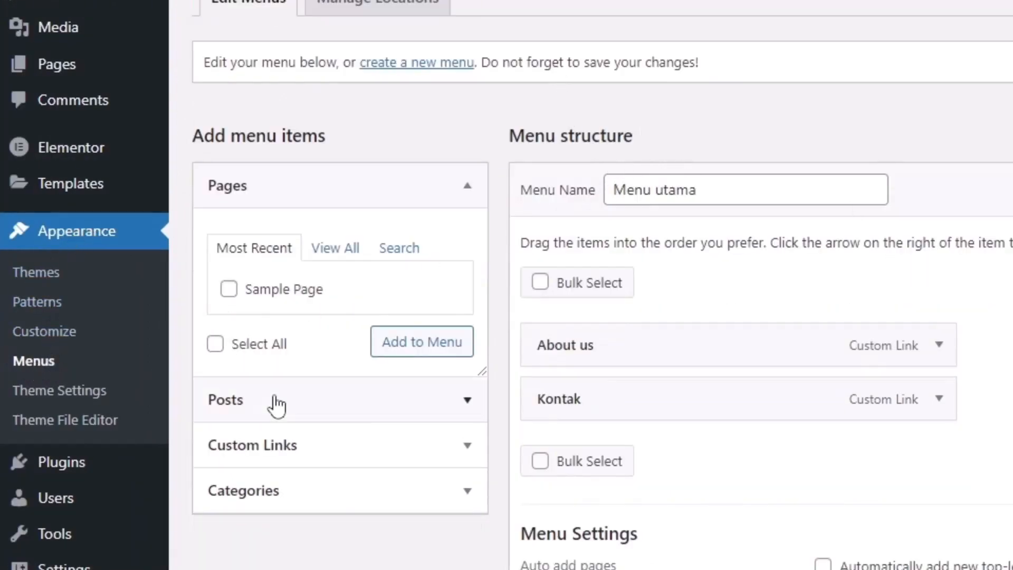
{"action": "left_click", "coordinate": [326, 445]}
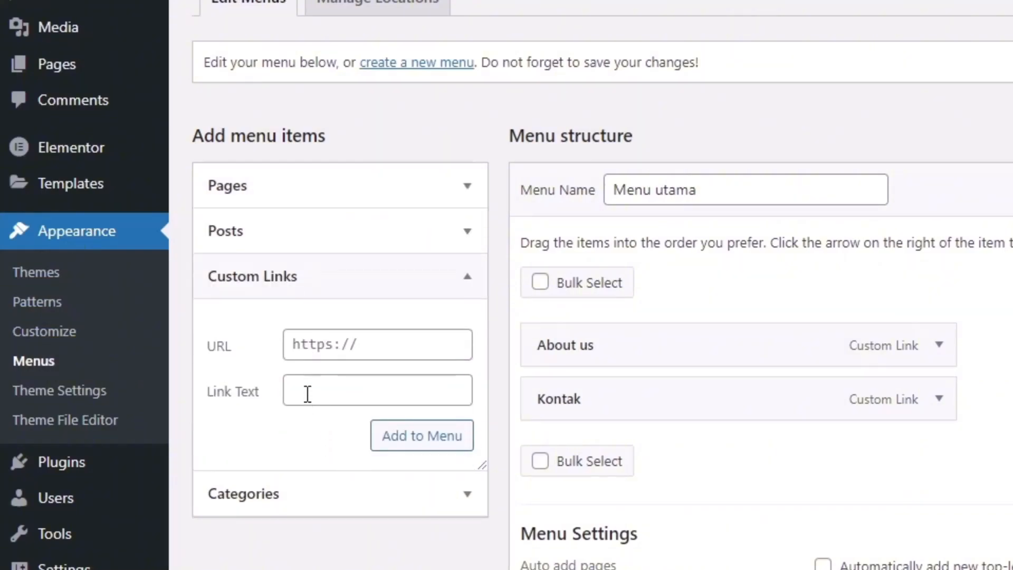
{"action": "left_click", "coordinate": [307, 389]}
{"action": "type", "text": "Layanan"}
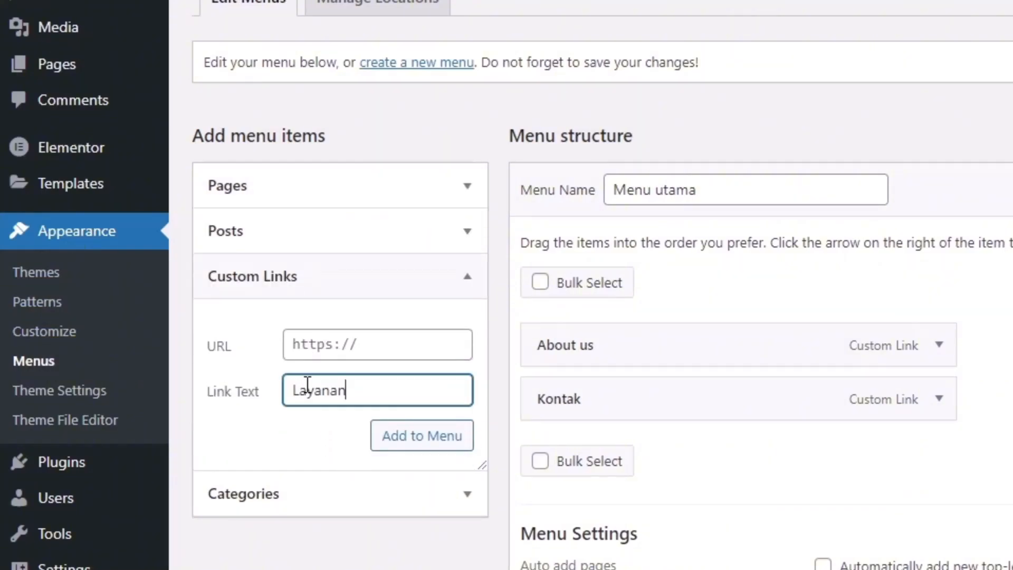
{"action": "left_click", "coordinate": [337, 351]}
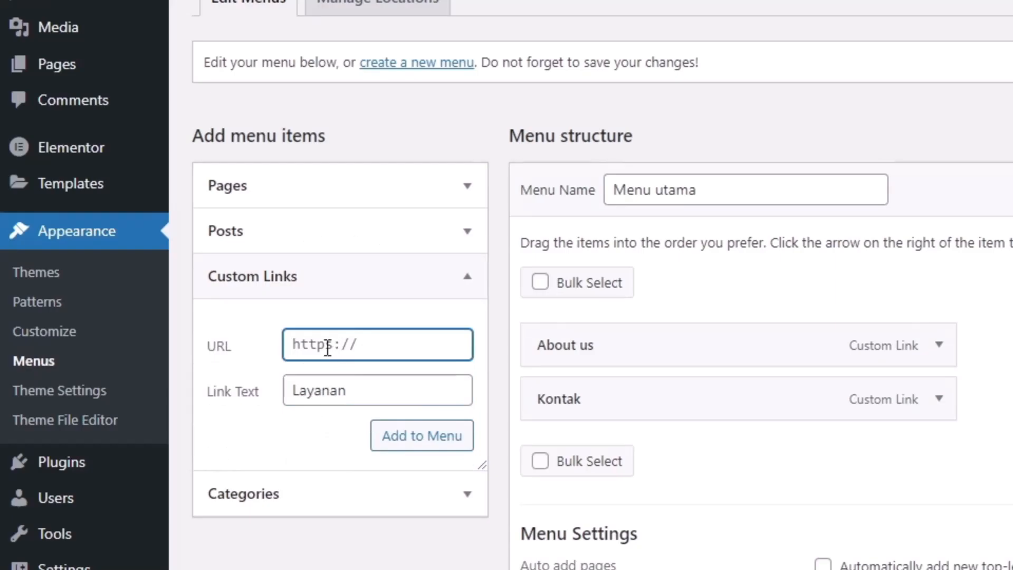
{"action": "type", "text": "#"}
{"action": "left_click", "coordinate": [418, 445]}
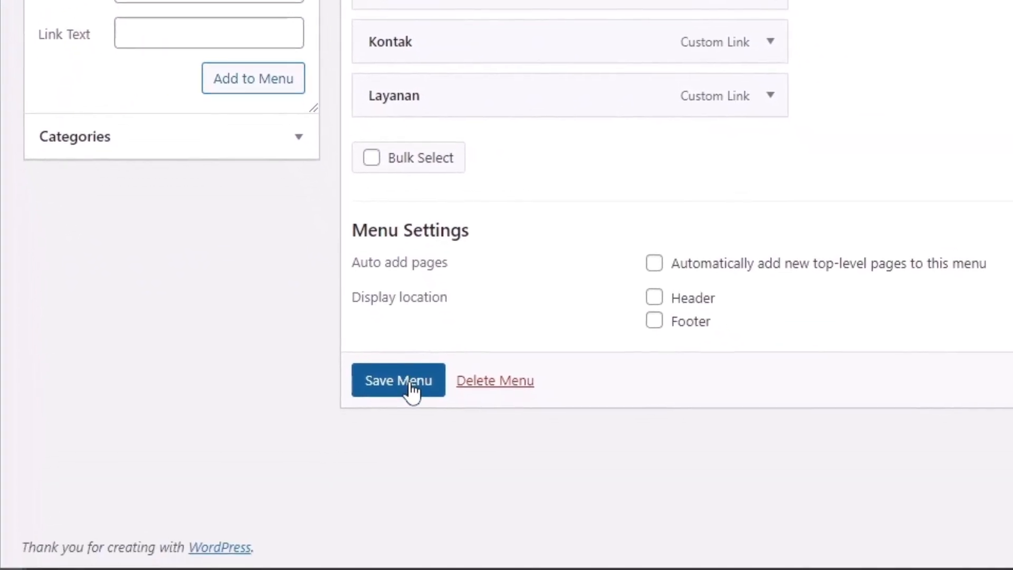
{"action": "left_click", "coordinate": [411, 384]}
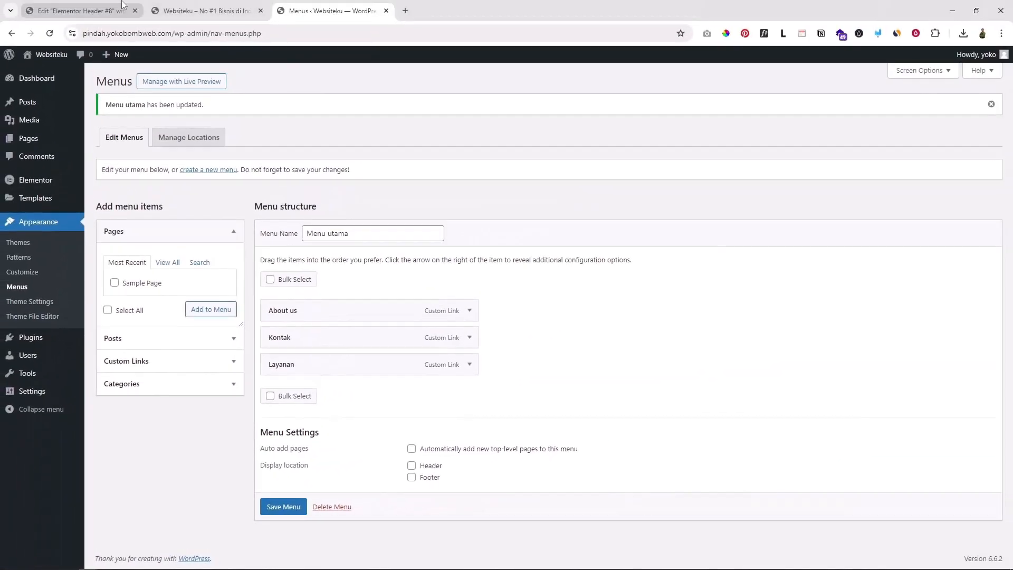
{"action": "left_click", "coordinate": [106, 5]}
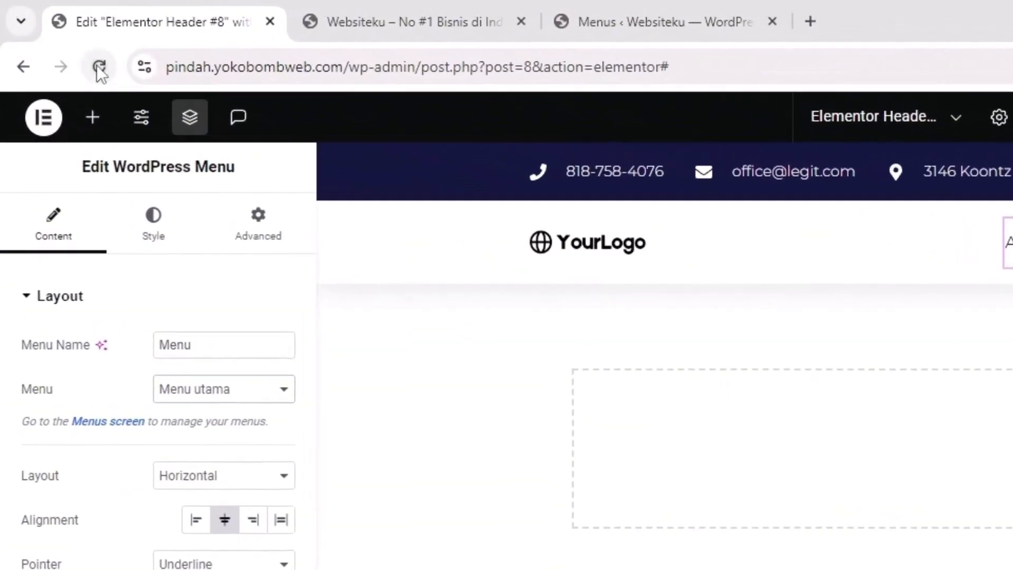
Reload the editor to show Layanan and set the menu widget's alignment to Center
{"action": "left_click", "coordinate": [98, 68]}
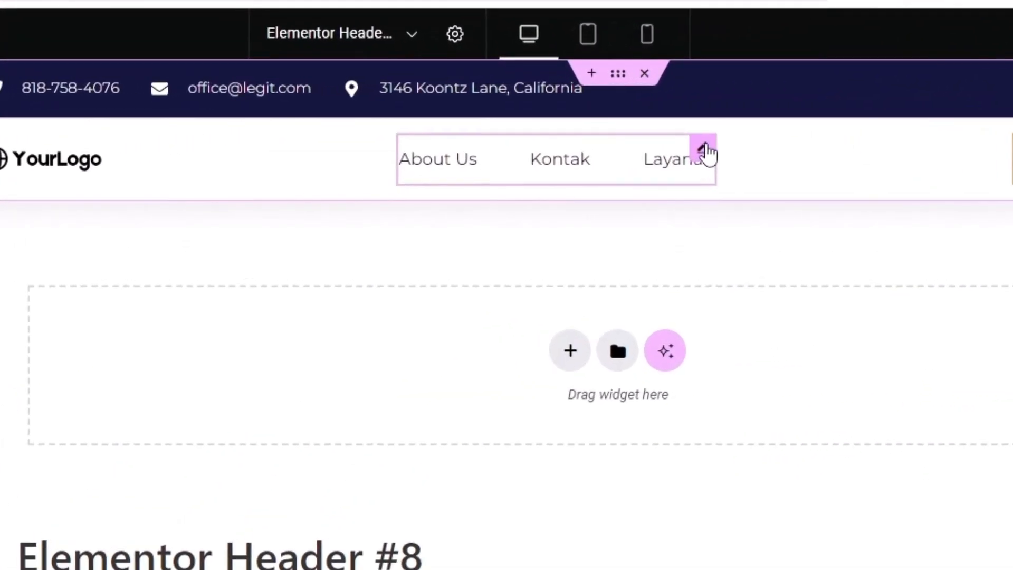
{"action": "left_click", "coordinate": [706, 150]}
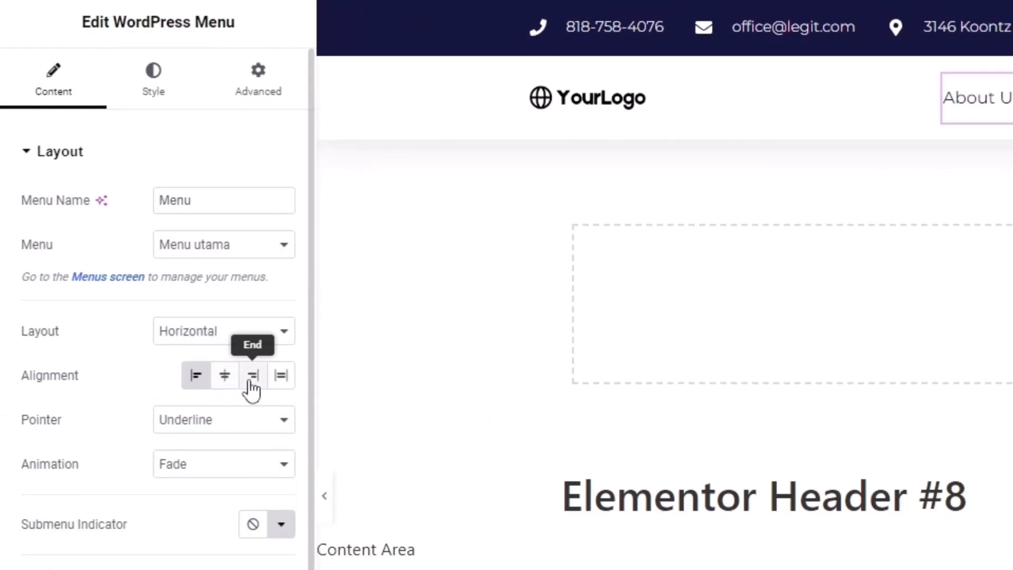
{"action": "left_click", "coordinate": [224, 383]}
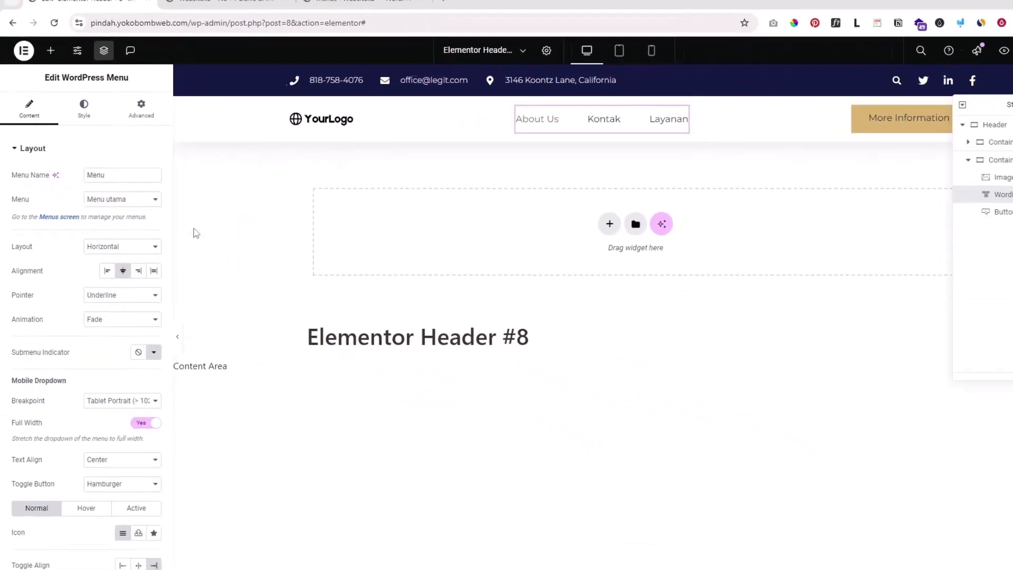
{"action": "left_click", "coordinate": [99, 262]}
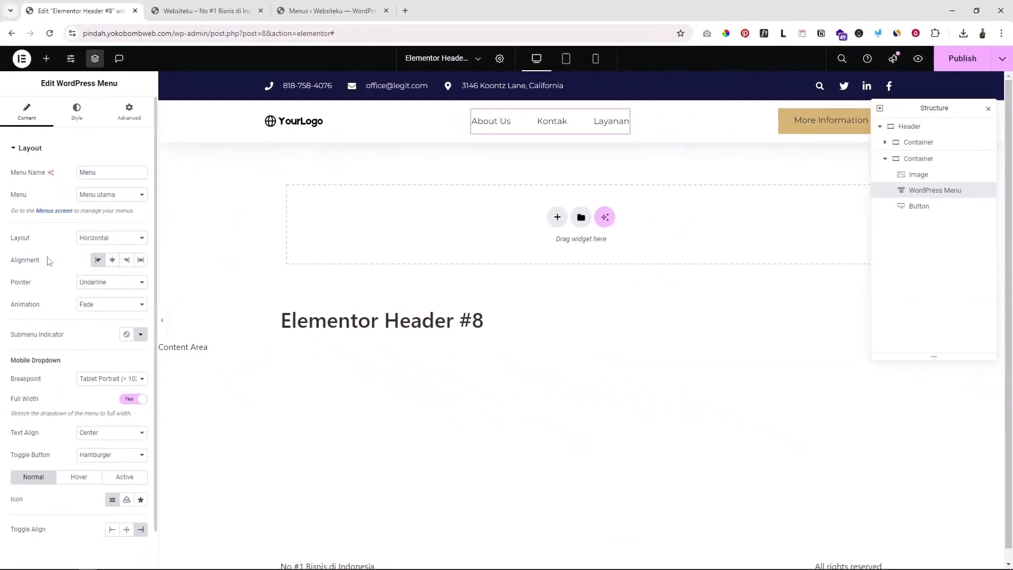
{"action": "left_click", "coordinate": [117, 264]}
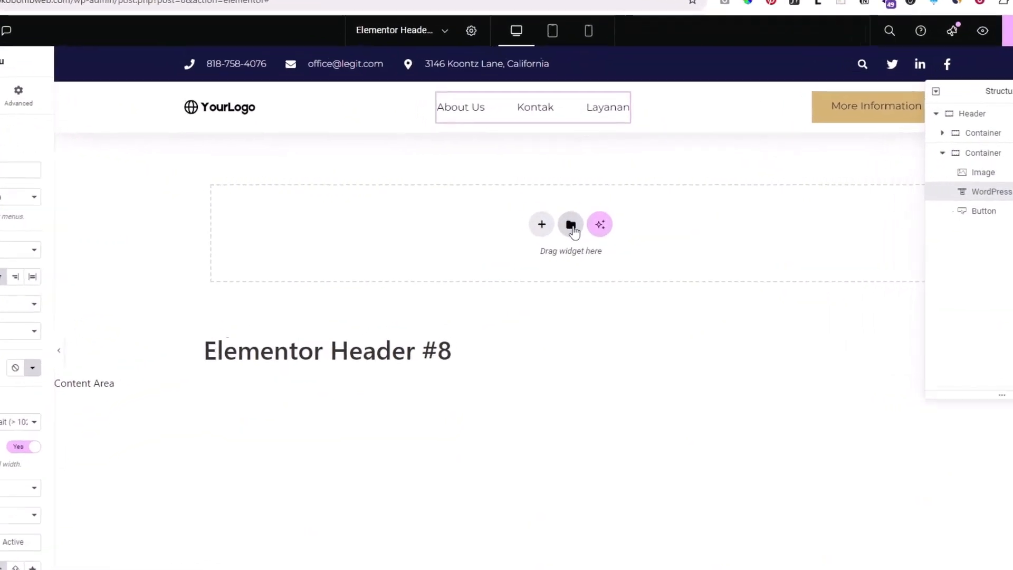
Browse the ready-made header blocks in the template library, then close it
{"action": "left_click", "coordinate": [580, 219]}
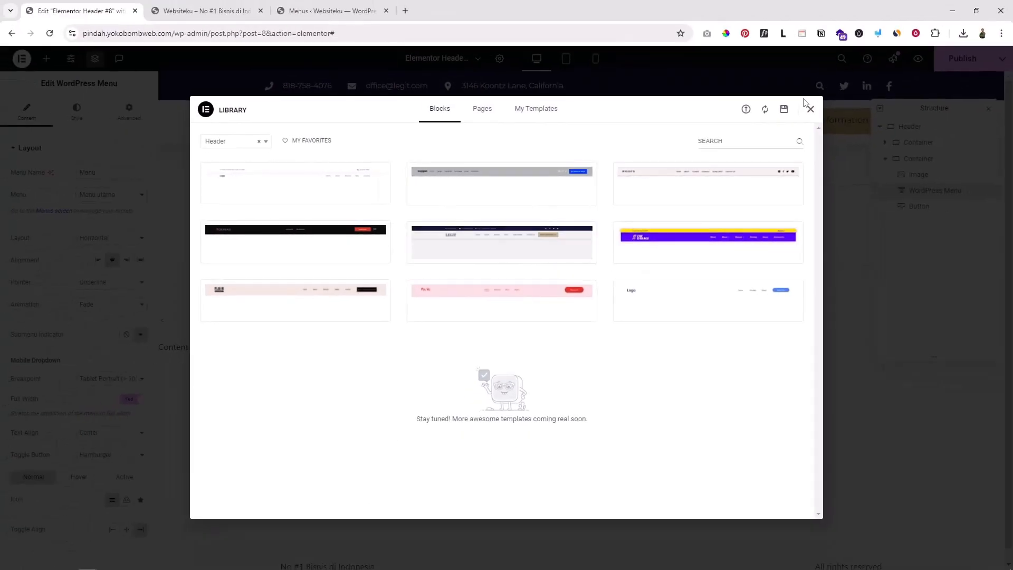
{"action": "left_click", "coordinate": [839, 96]}
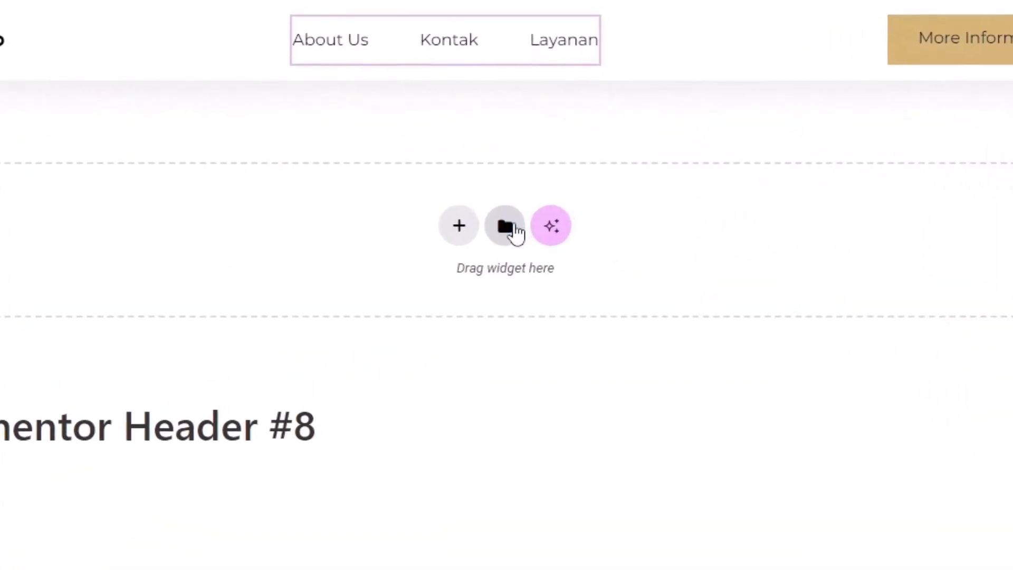
{"action": "left_click", "coordinate": [504, 227]}
{"action": "mouse_move", "coordinate": [331, 237]}
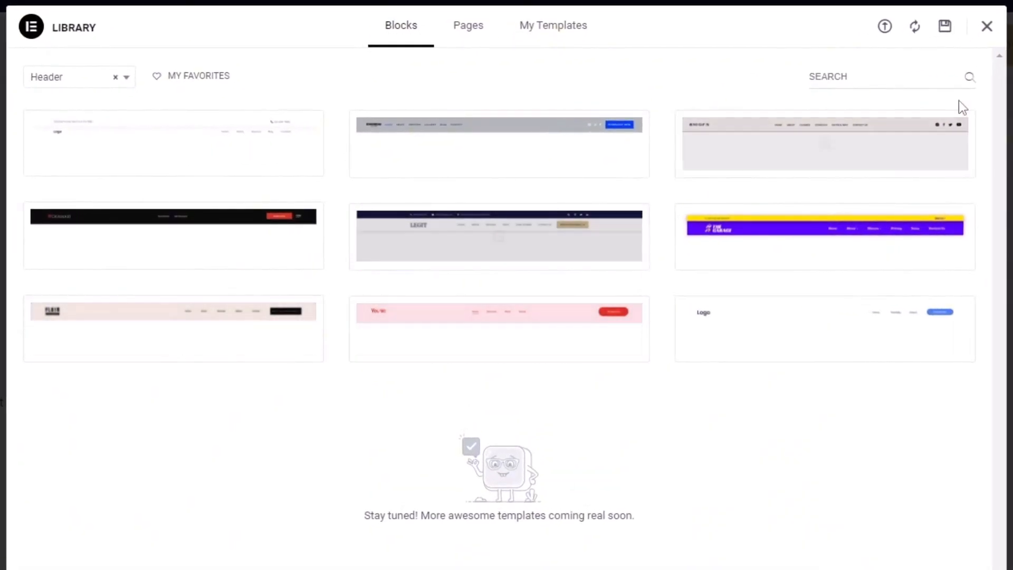
{"action": "left_click", "coordinate": [986, 27]}
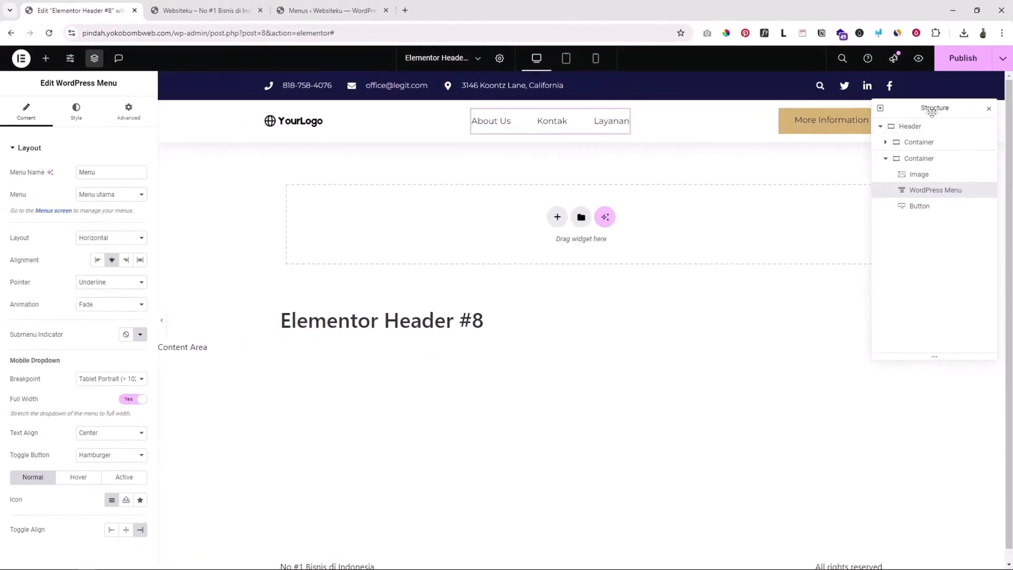
Move the page structure navigator aside and hide it
{"action": "left_click_drag", "start_coordinate": [931, 110], "coordinate": [901, 166]}
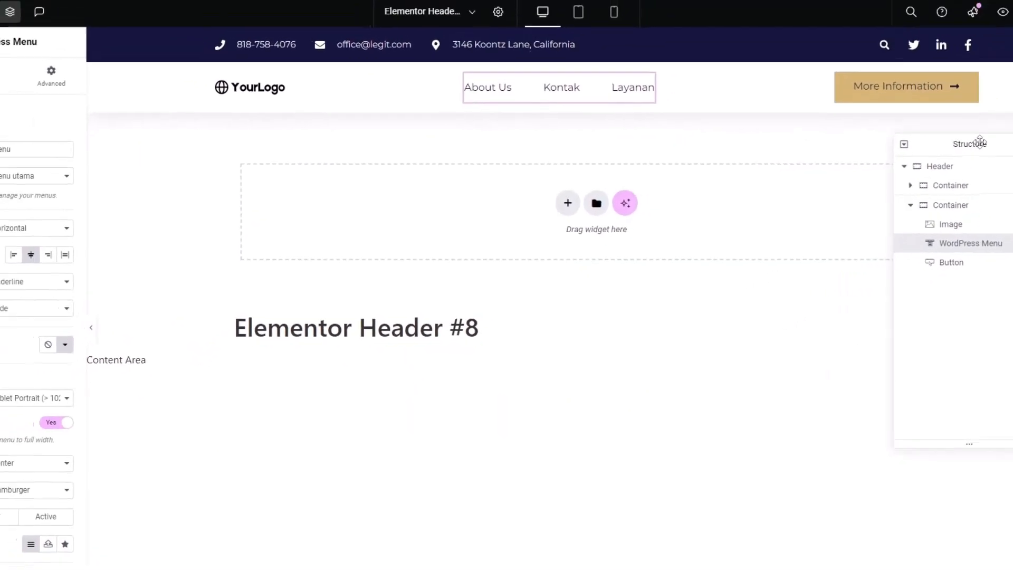
{"action": "left_click_drag", "start_coordinate": [980, 142], "coordinate": [991, 140]}
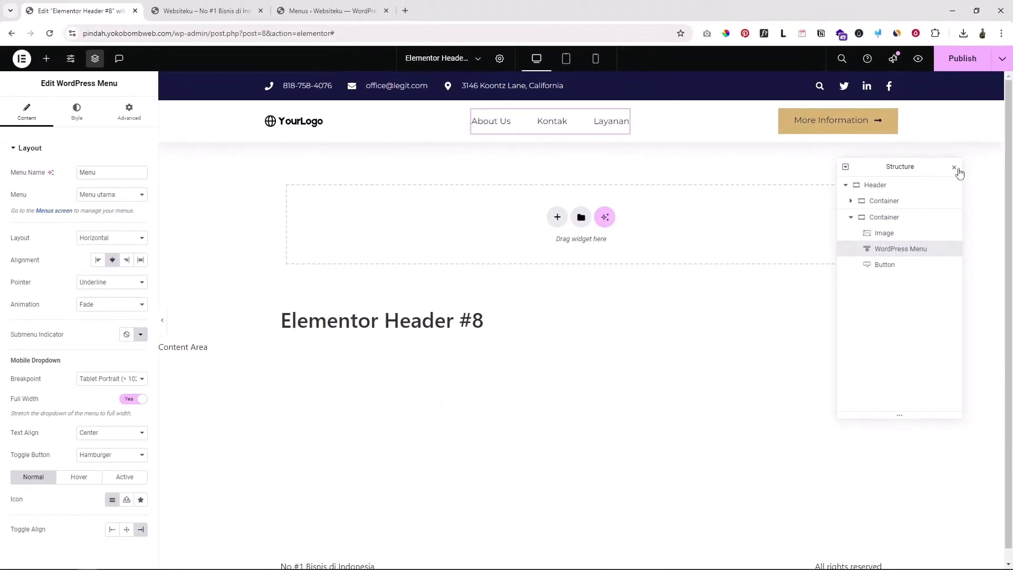
{"action": "left_click", "coordinate": [954, 167]}
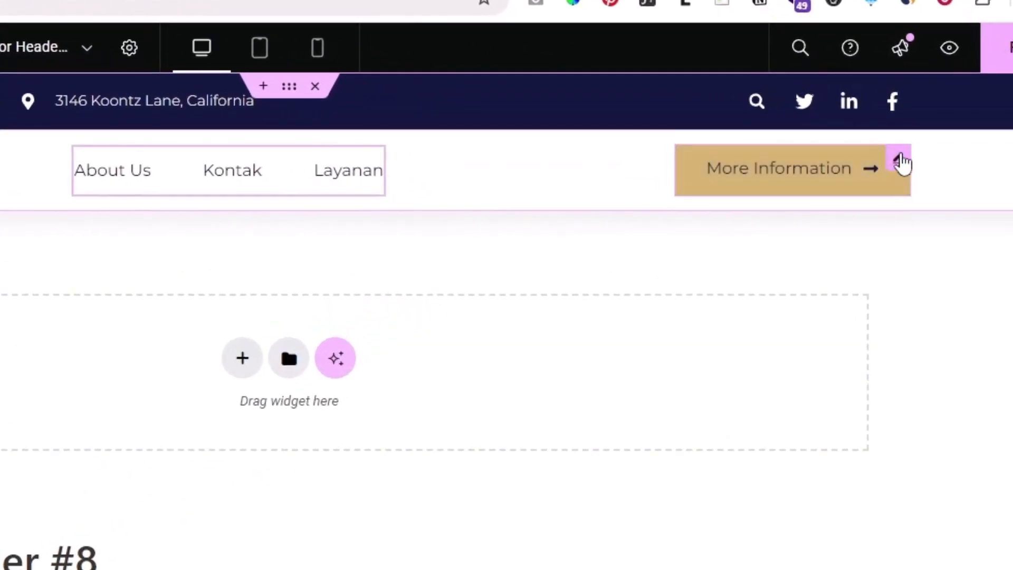
Change the button text to 'Hubungi kami' and replace its popup link with a WhatsApp wa.me URL containing the contact's phone number
{"action": "left_click", "coordinate": [900, 161]}
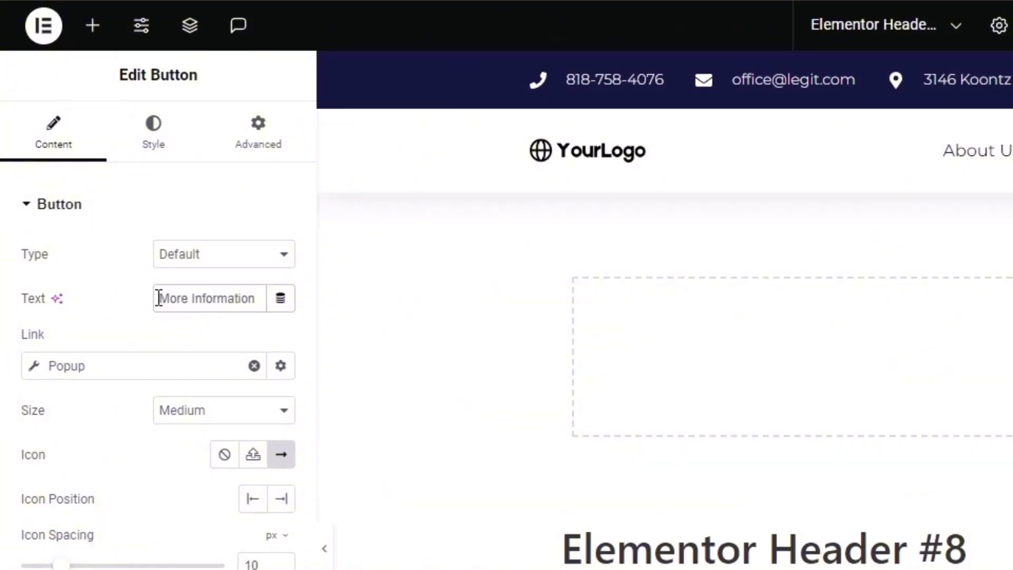
{"action": "left_click_drag", "start_coordinate": [159, 298], "coordinate": [254, 296]}
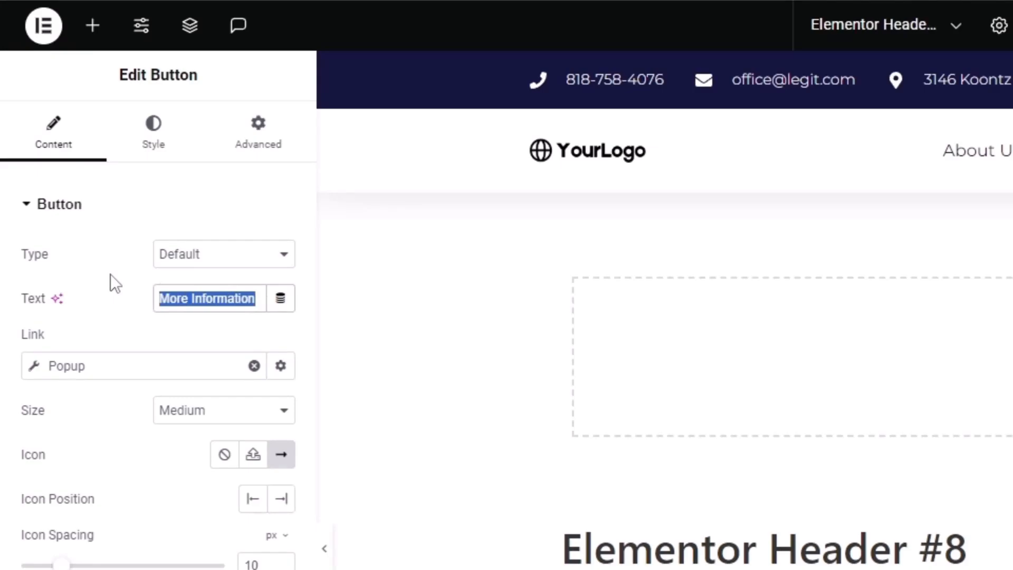
{"action": "type", "text": "Hubungi kami"}
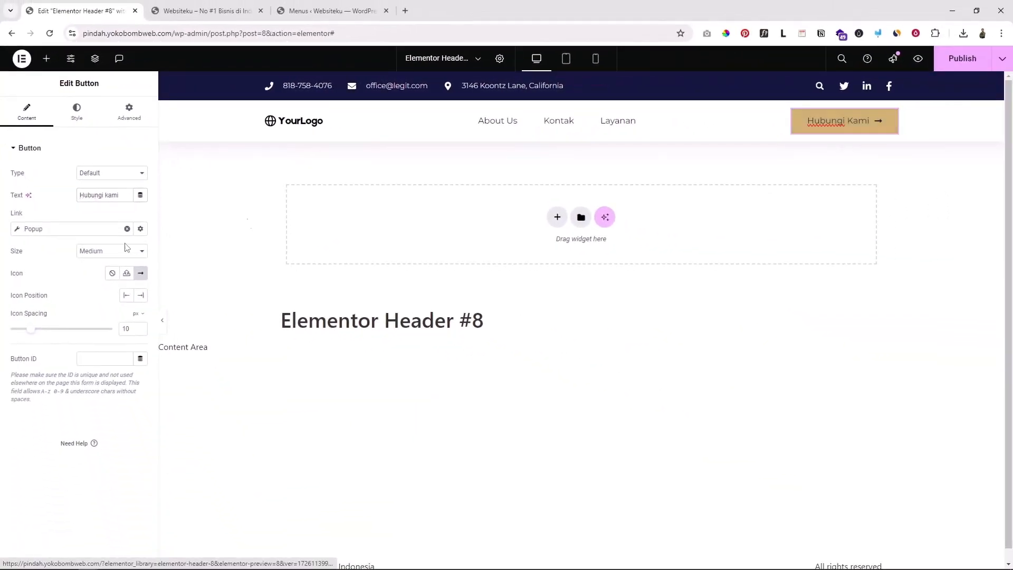
{"action": "left_click", "coordinate": [127, 229]}
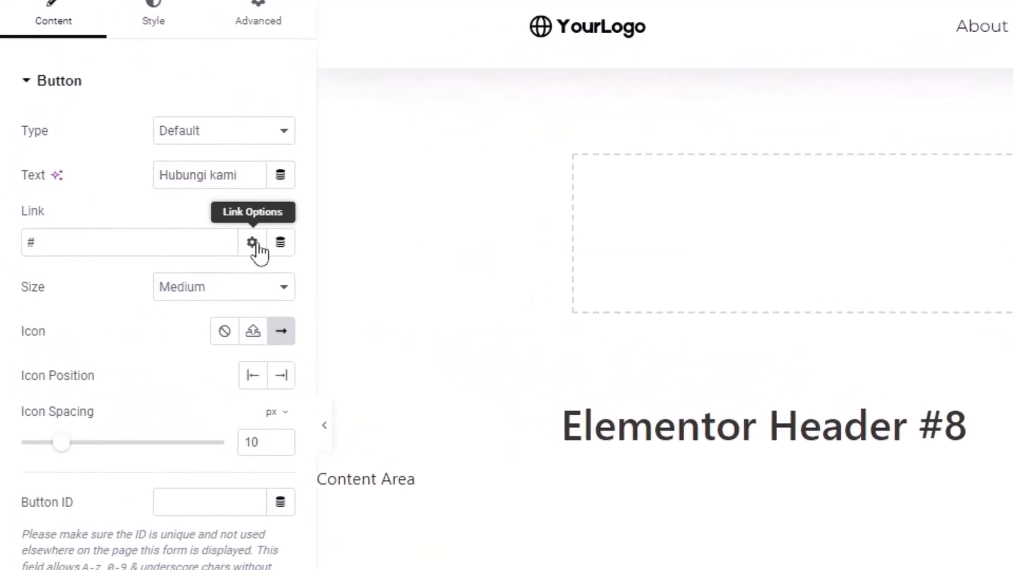
{"action": "left_click", "coordinate": [52, 249]}
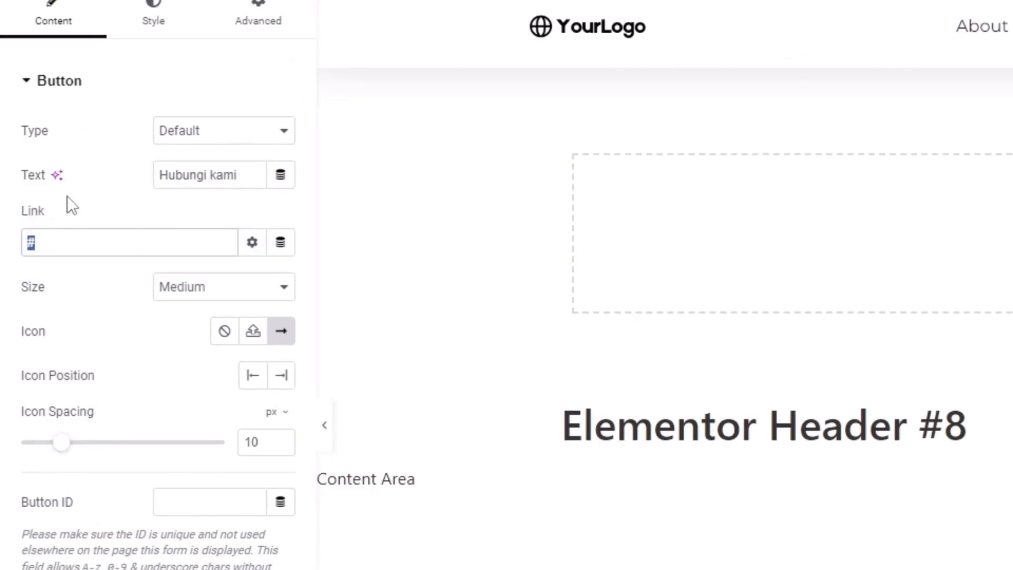
{"action": "type", "text": "https://wa.me/"}
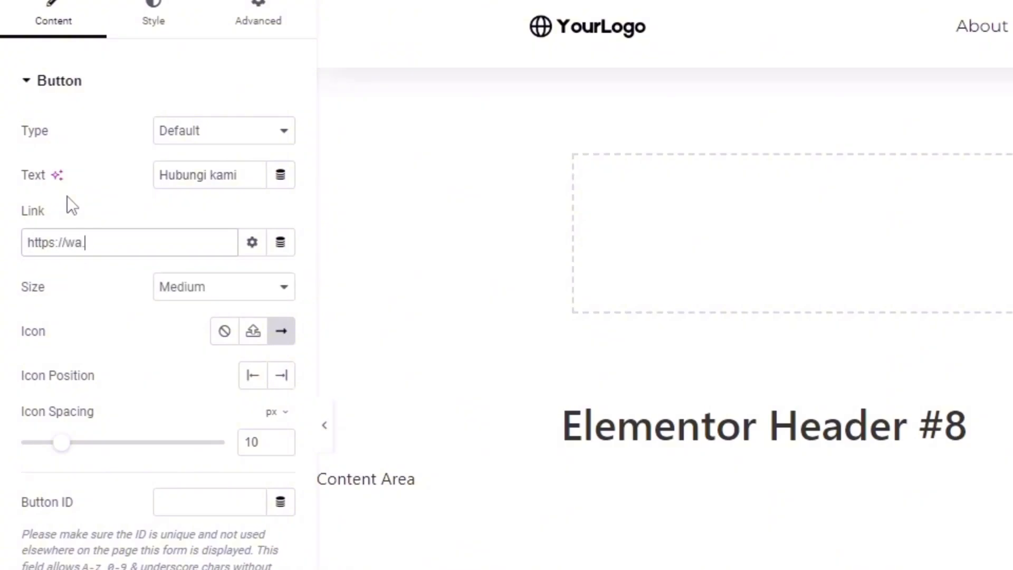
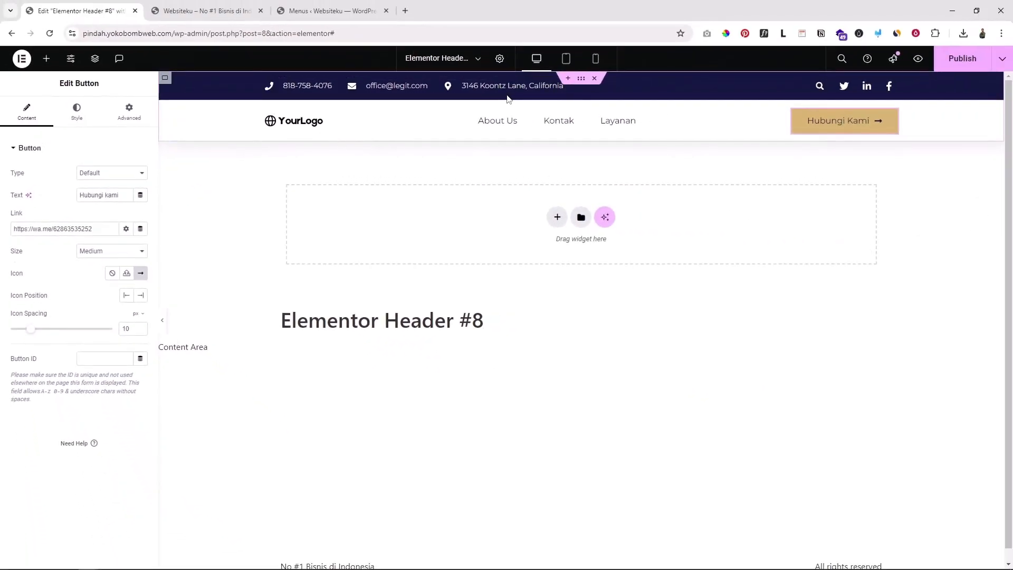
{"action": "left_click", "coordinate": [387, 85]}
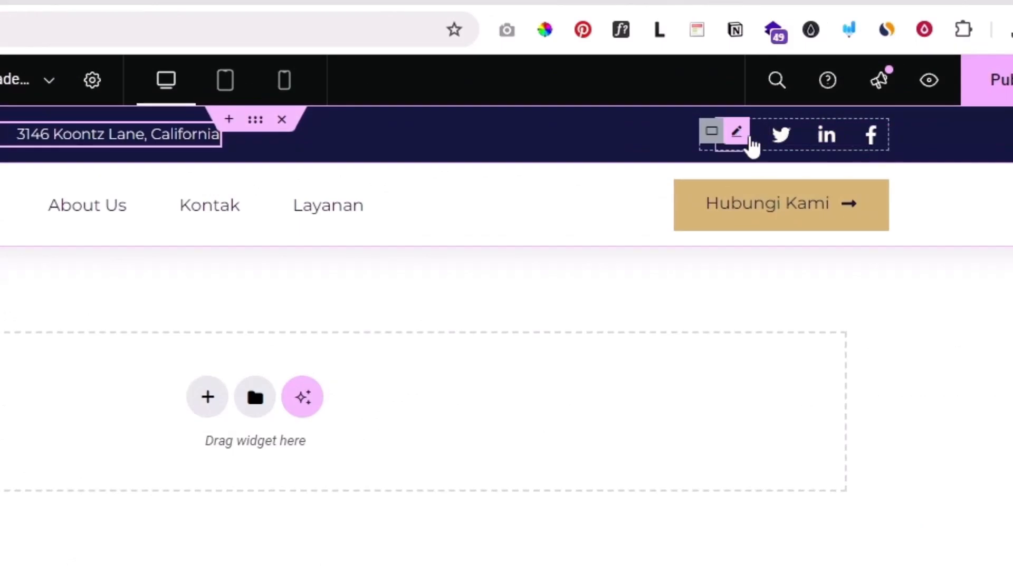
Open the social icon list settings and inspect the Twitter item
{"action": "left_click", "coordinate": [884, 137]}
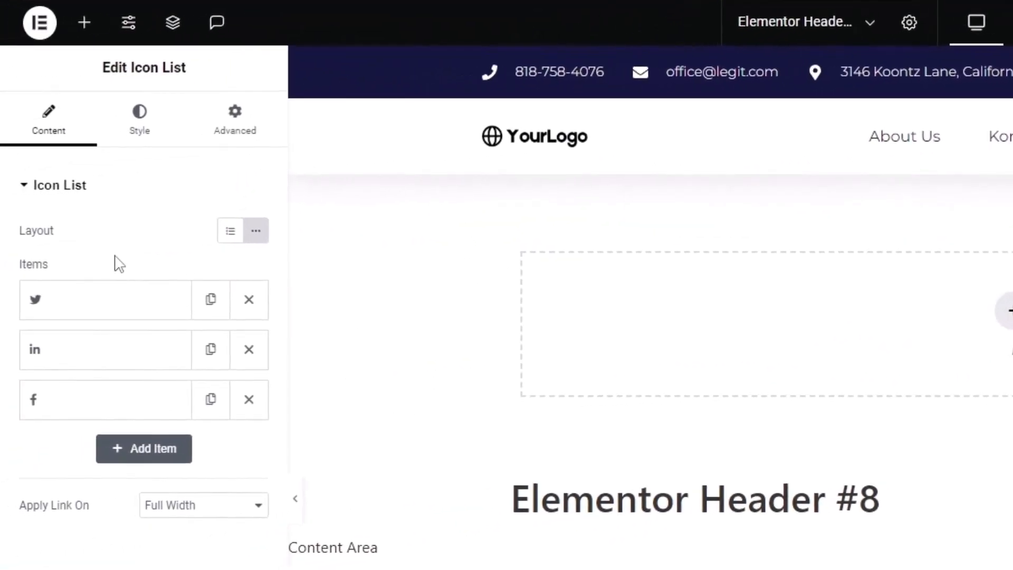
{"action": "left_click", "coordinate": [83, 295]}
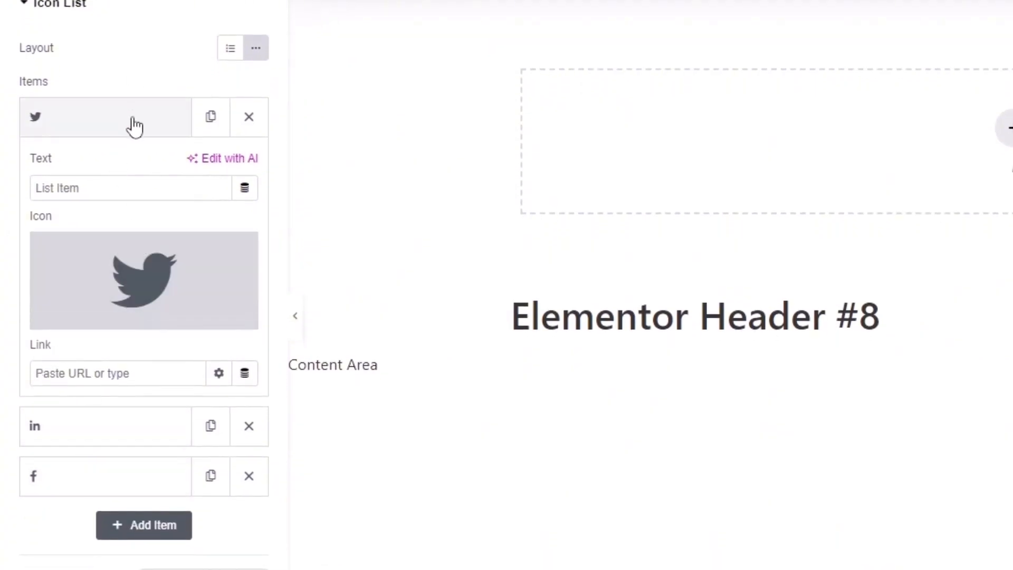
{"action": "left_click", "coordinate": [68, 6]}
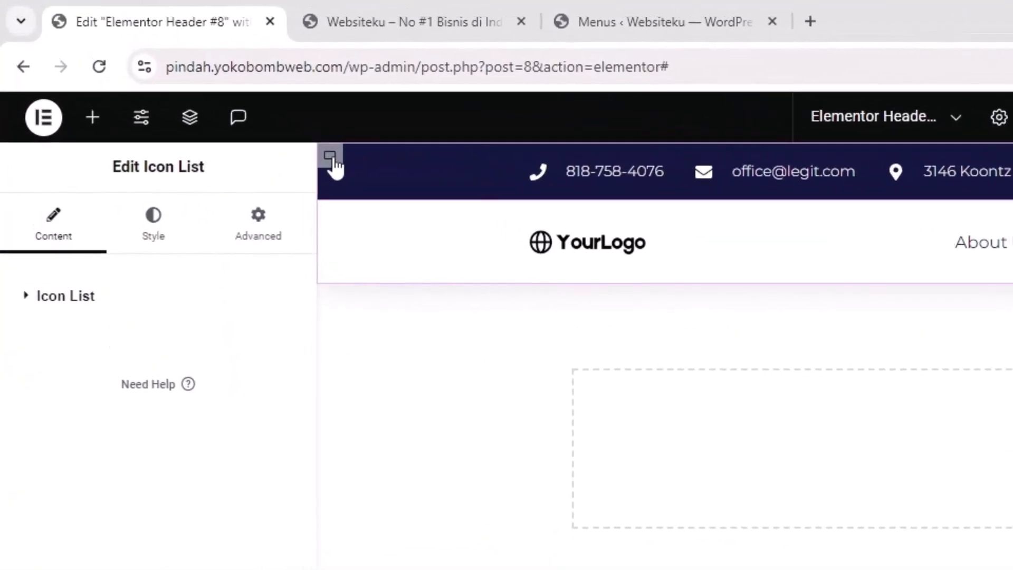
{"action": "left_click", "coordinate": [331, 164]}
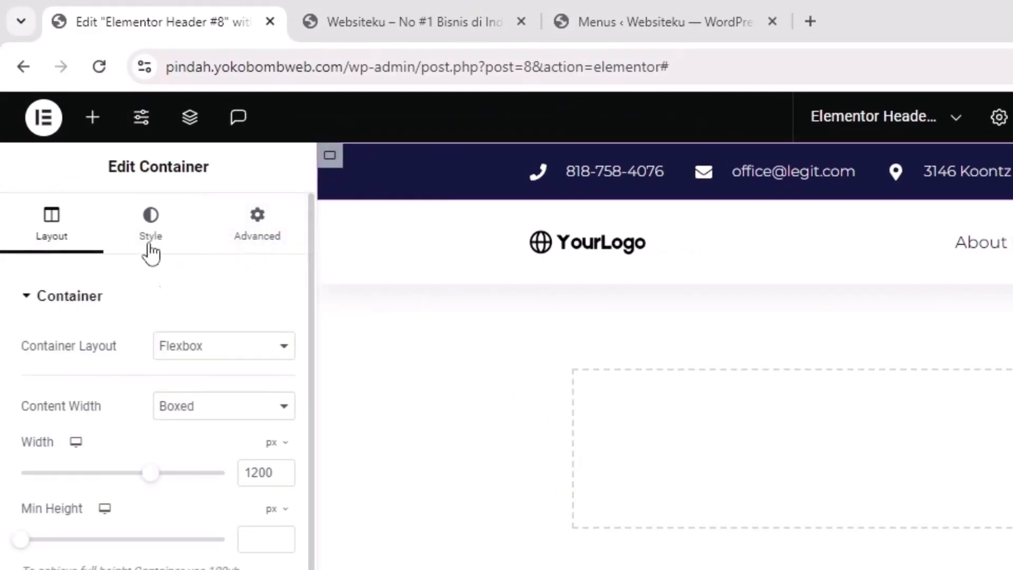
{"action": "left_click", "coordinate": [153, 226]}
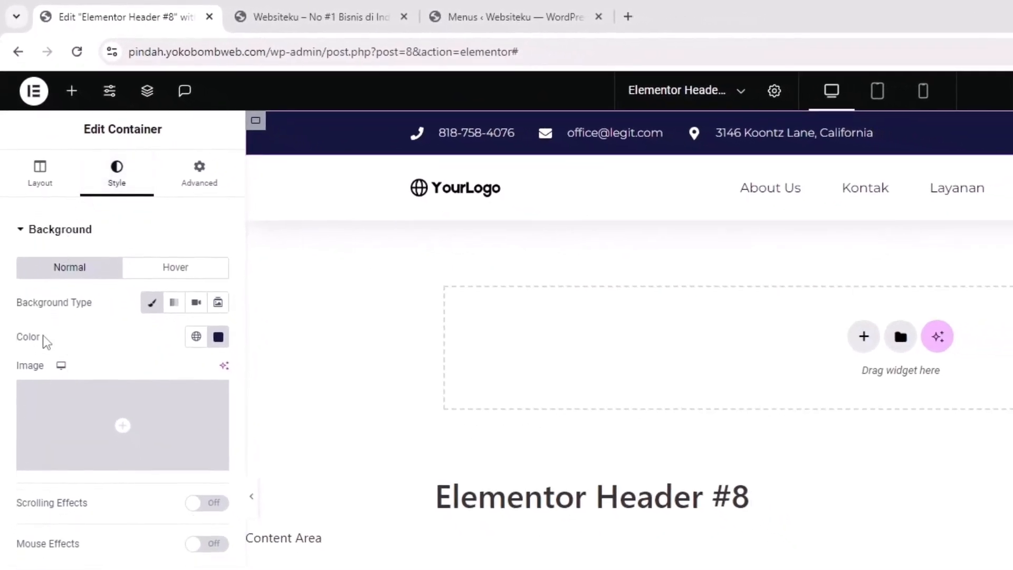
{"action": "left_click", "coordinate": [218, 336]}
{"action": "triple_click", "coordinate": [186, 569]}
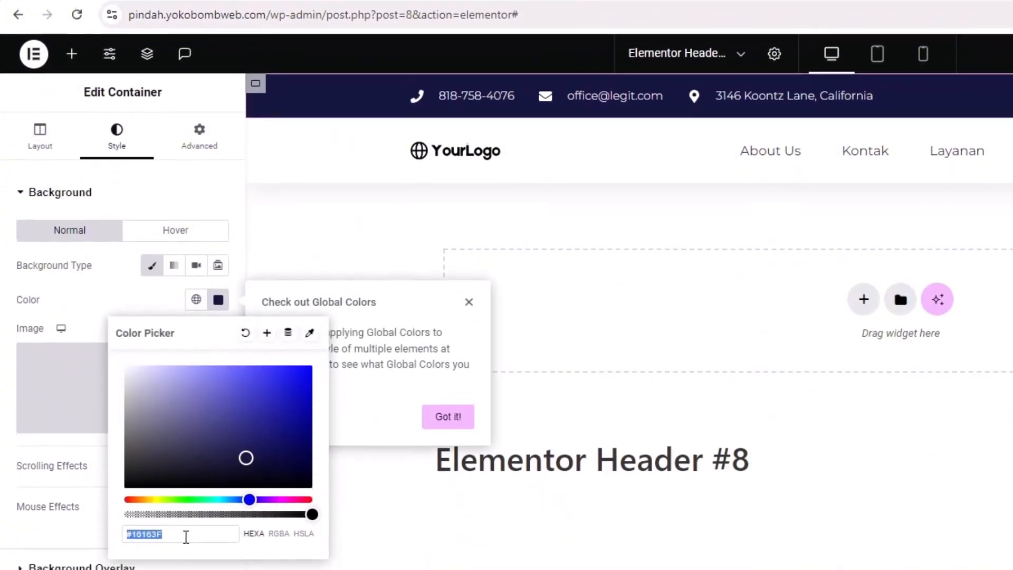
{"action": "left_click", "coordinate": [152, 532]}
{"action": "key", "text": "ctrl+a"}
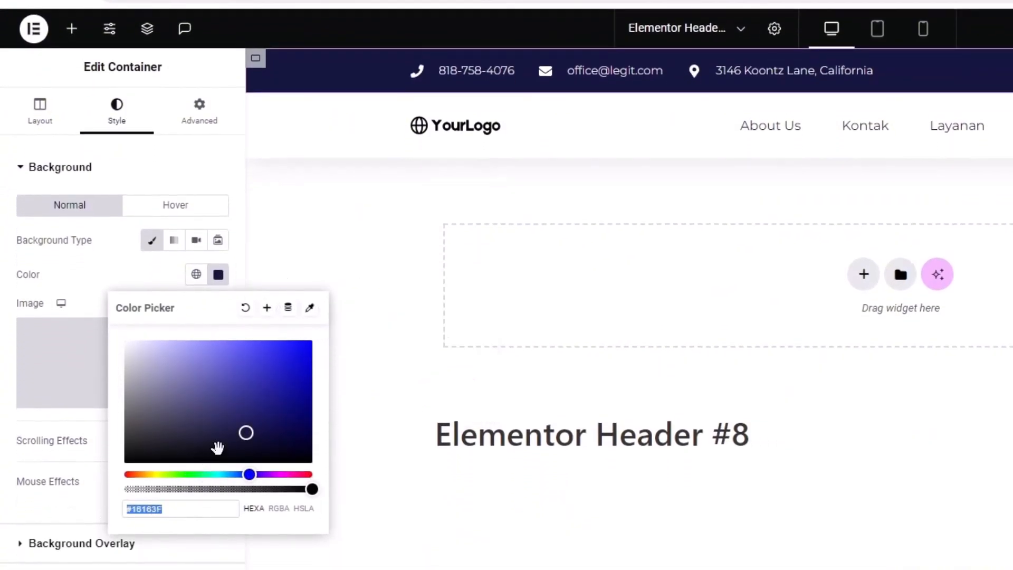
{"action": "type", "text": "#000000"}
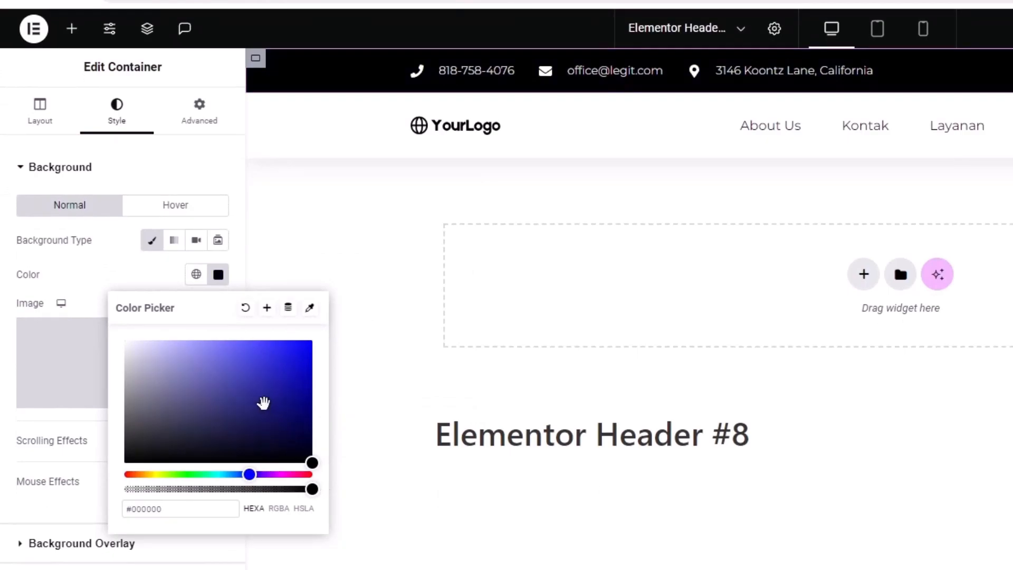
{"action": "key", "text": "BackSpace"}
{"action": "key", "text": "BackSpace"}
{"action": "type", "text": "FF"}
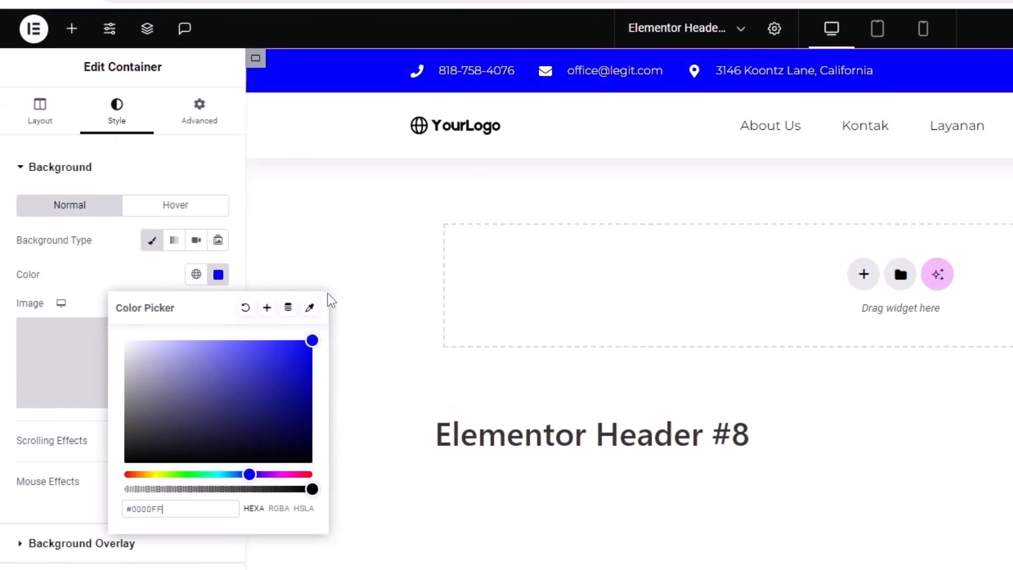
{"action": "left_click", "coordinate": [206, 509]}
{"action": "key", "text": "BackSpace"}
{"action": "key", "text": "BackSpace"}
{"action": "type", "text": "00"}
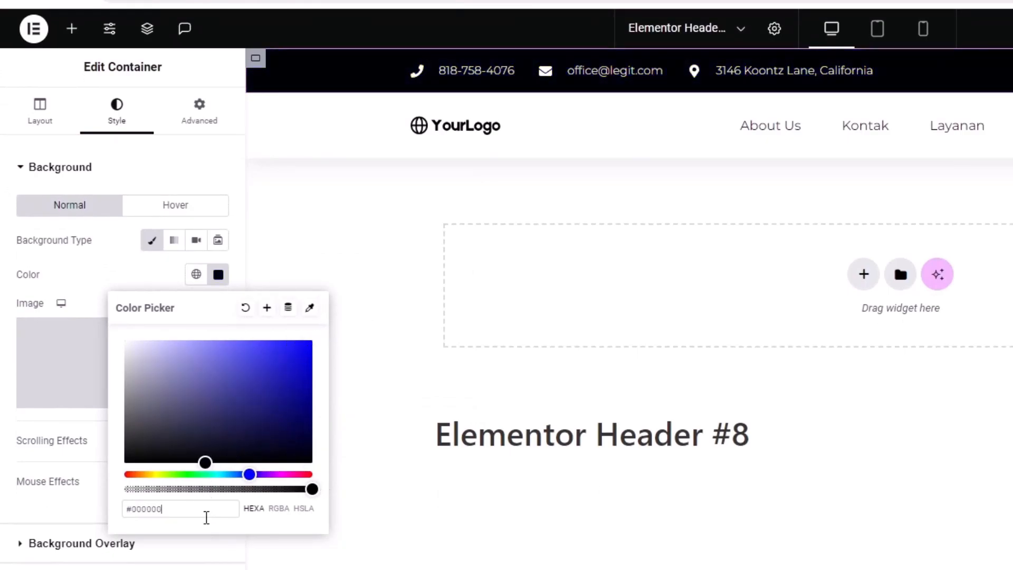
{"action": "key", "text": "ctrl+a"}
{"action": "type", "text": "#16163F"}
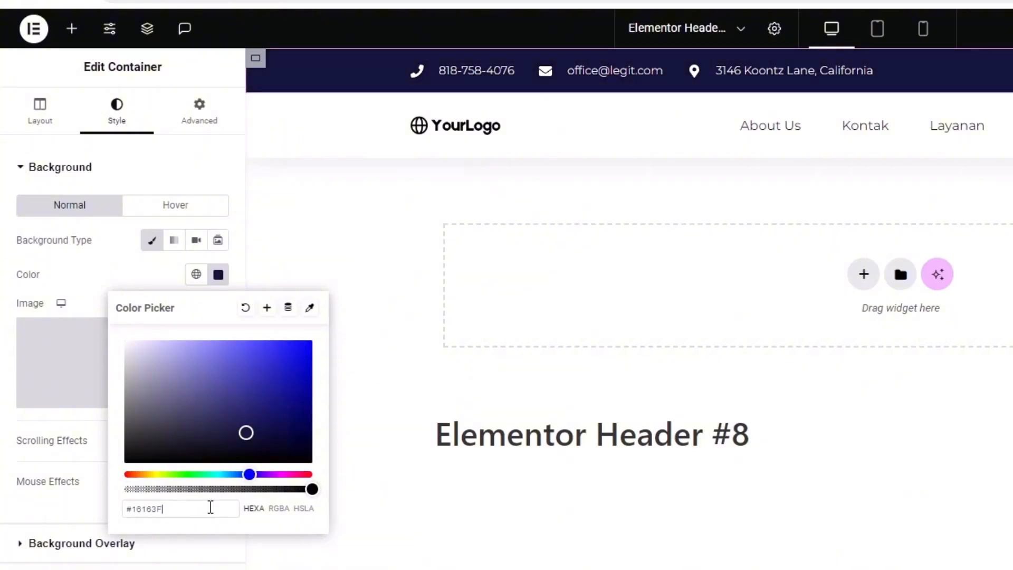
{"action": "left_click", "coordinate": [141, 273]}
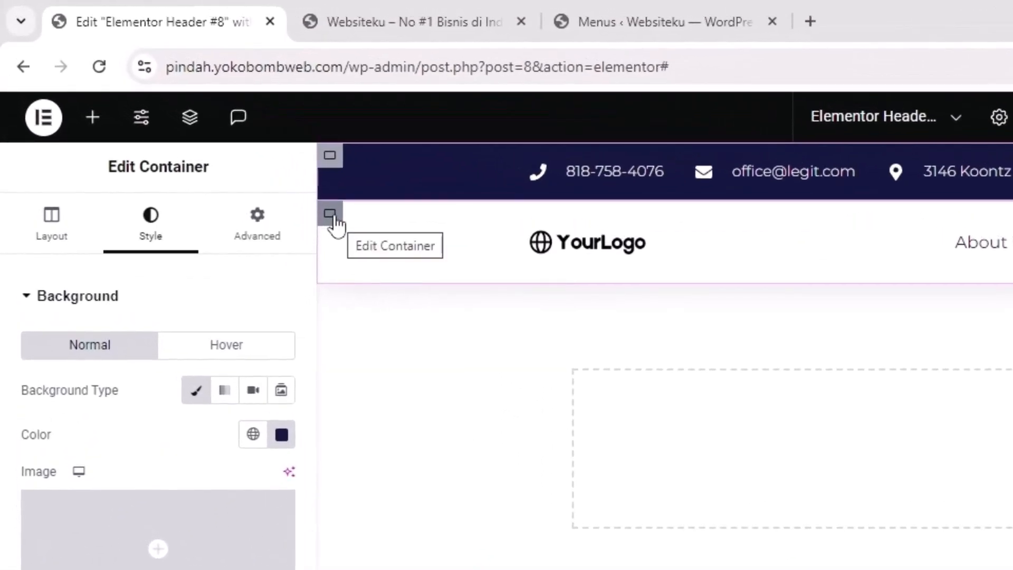
{"action": "left_click", "coordinate": [332, 217]}
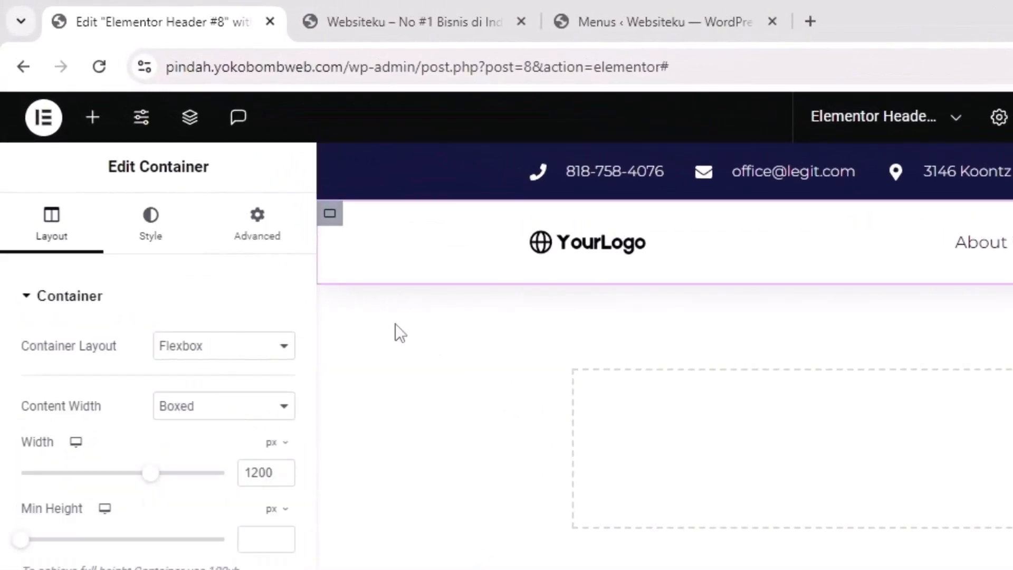
{"action": "left_click", "coordinate": [147, 215]}
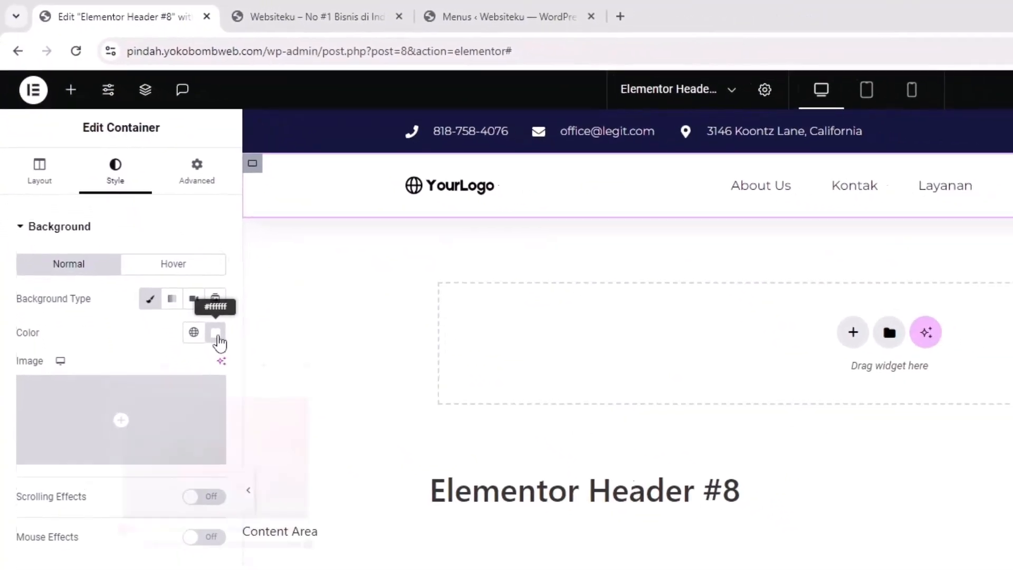
{"action": "left_click", "coordinate": [280, 429]}
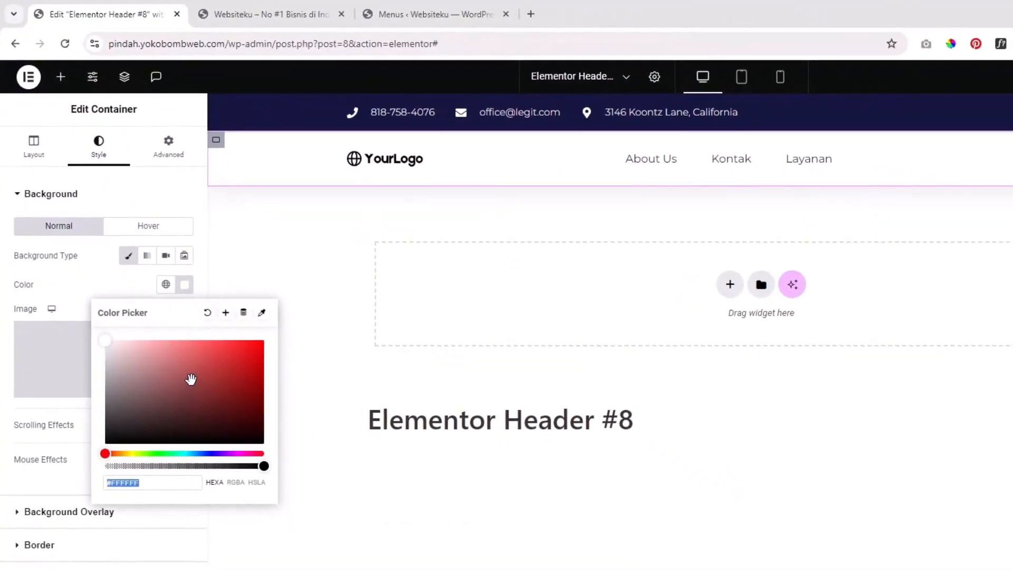
{"action": "left_click_drag", "start_coordinate": [230, 340], "coordinate": [245, 336]}
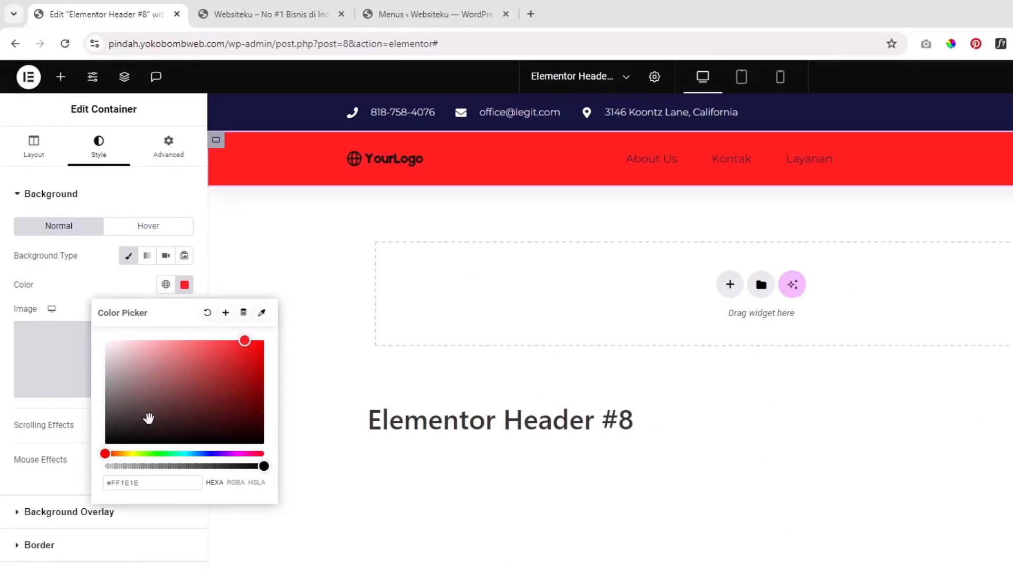
{"action": "left_click_drag", "start_coordinate": [151, 390], "coordinate": [64, 319]}
{"action": "left_click", "coordinate": [71, 273]}
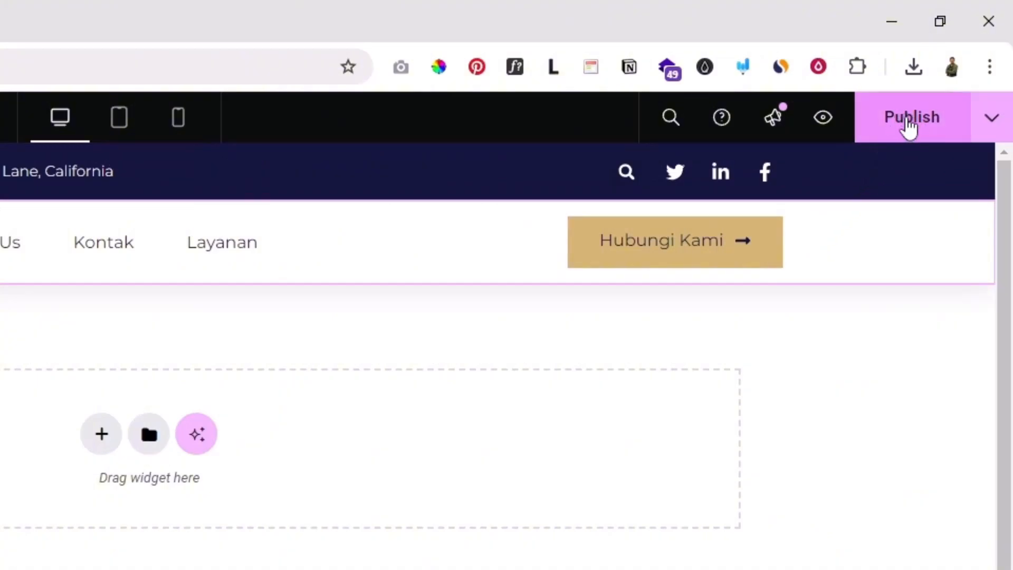
Publish the header and reload the site's front page to view it
{"action": "left_click", "coordinate": [907, 121]}
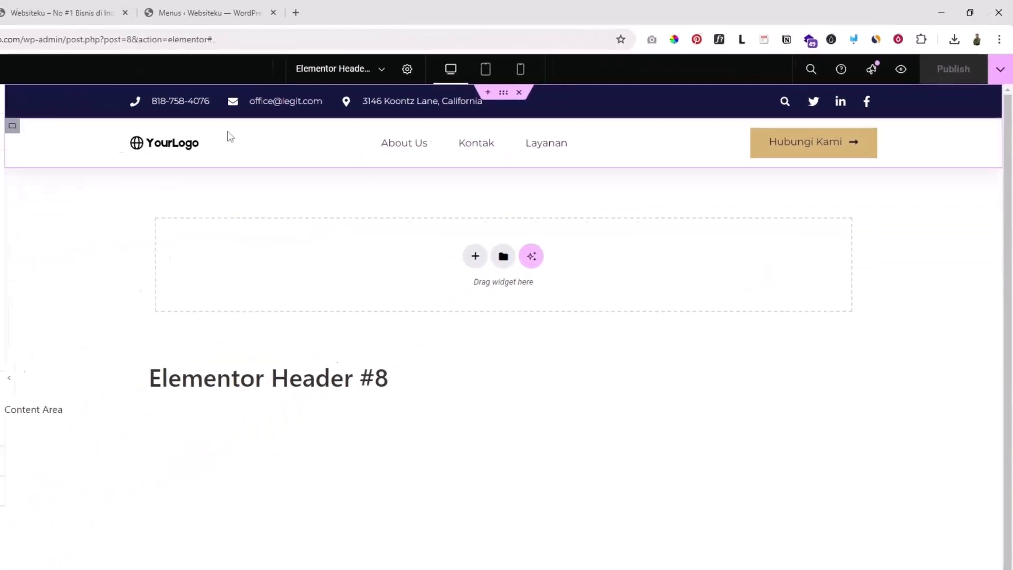
{"action": "left_click", "coordinate": [58, 14]}
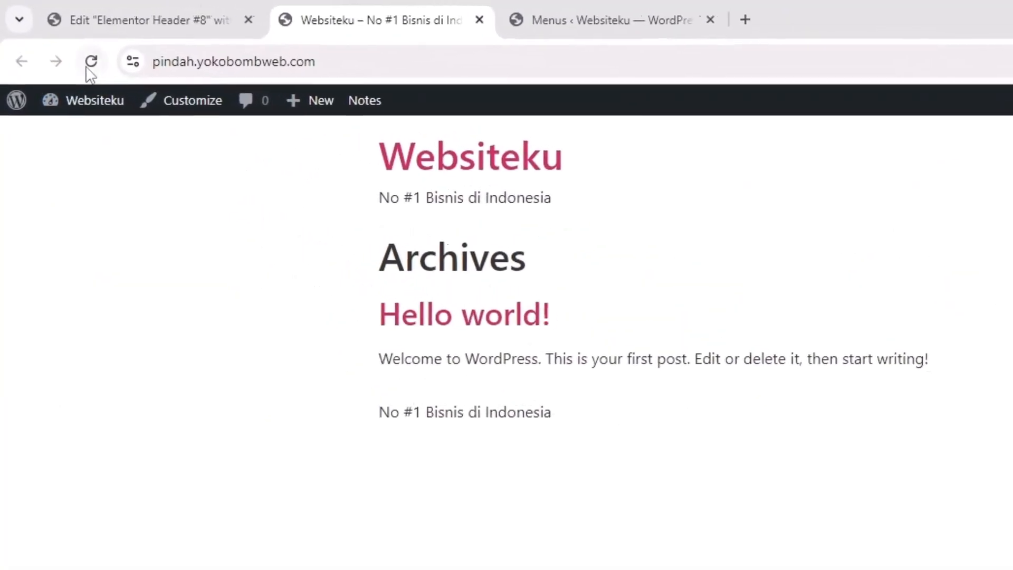
{"action": "left_click", "coordinate": [91, 62]}
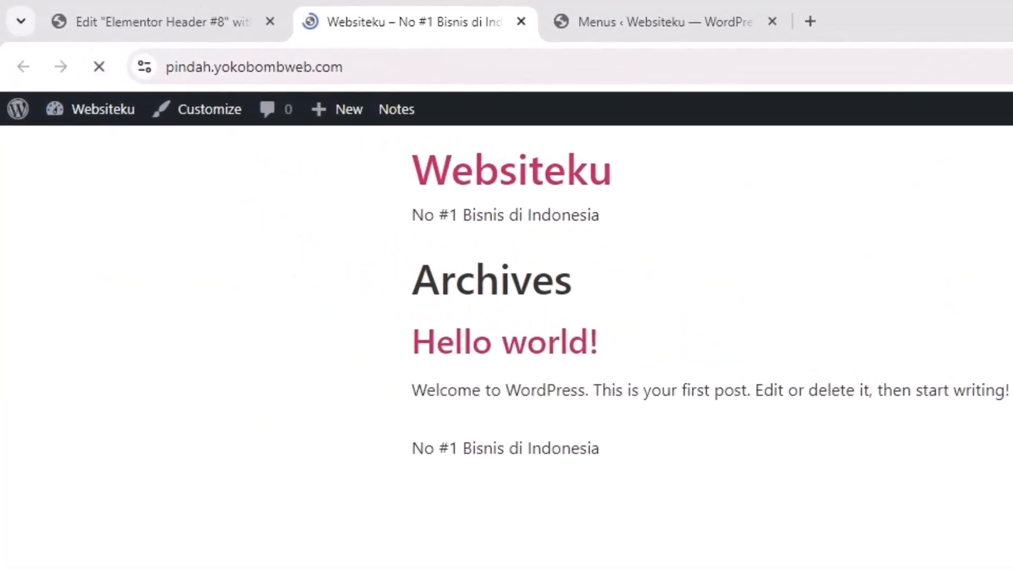
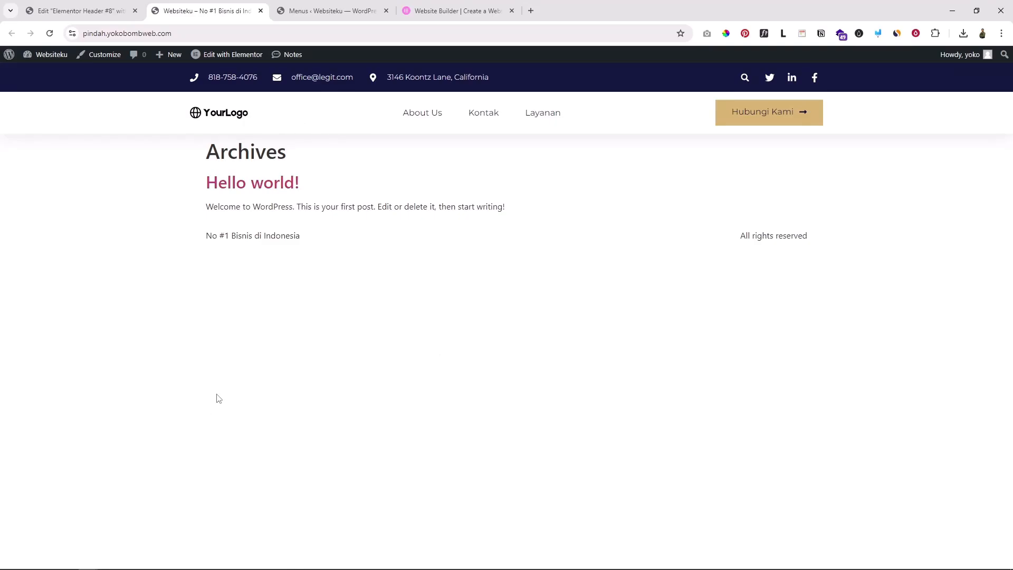
Switch to the elementor.com tab and scroll its homepage down to the footer and back
{"action": "left_click", "coordinate": [455, 11]}
{"action": "scroll", "coordinate": [884, 53], "scroll_direction": "up", "scroll_amount": 5}
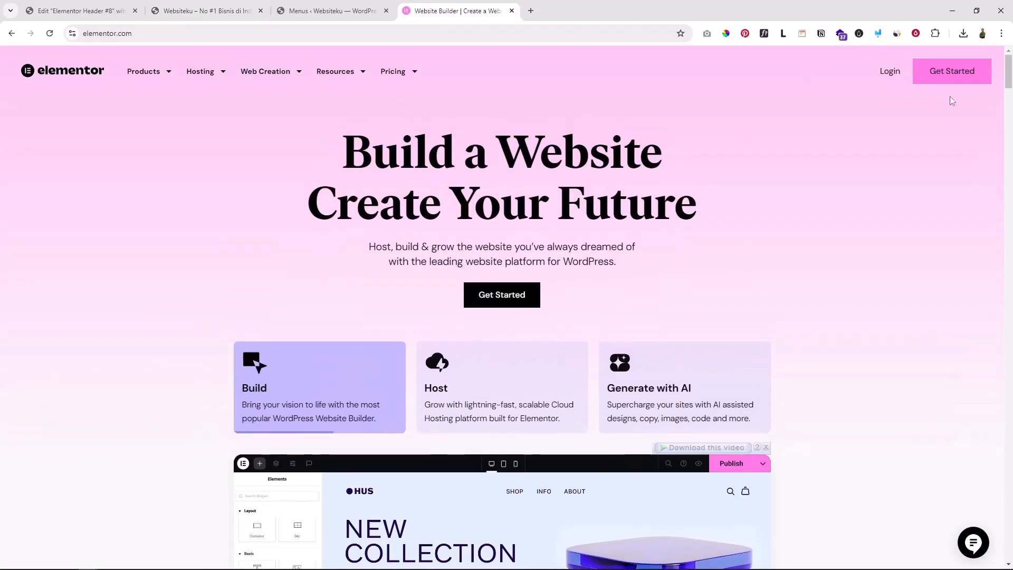
{"action": "scroll", "coordinate": [723, 129], "scroll_direction": "down", "scroll_amount": 3}
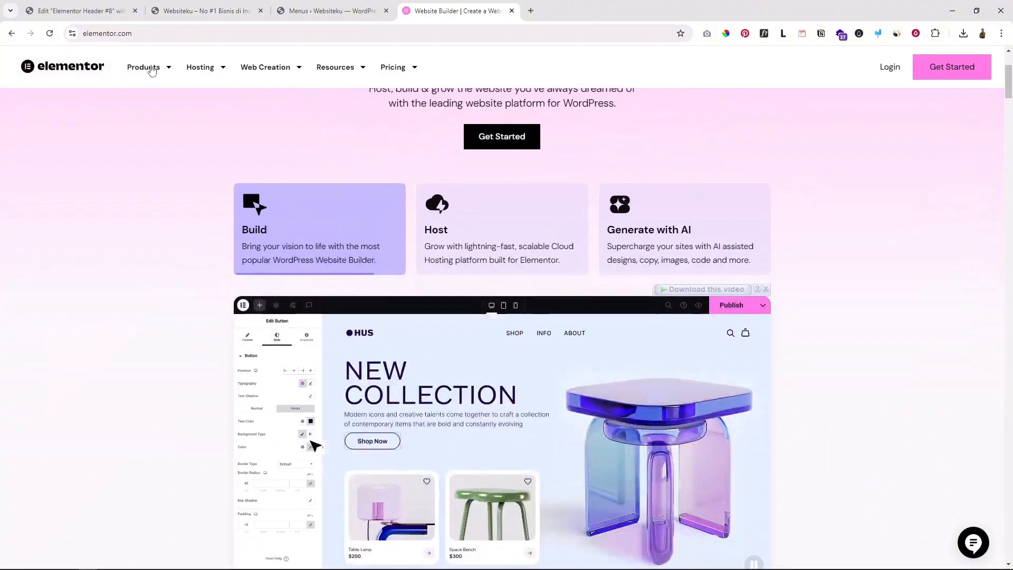
{"action": "left_click_drag", "start_coordinate": [1009, 86], "coordinate": [1008, 521]}
{"action": "scroll", "coordinate": [737, 350], "scroll_direction": "down", "scroll_amount": 3}
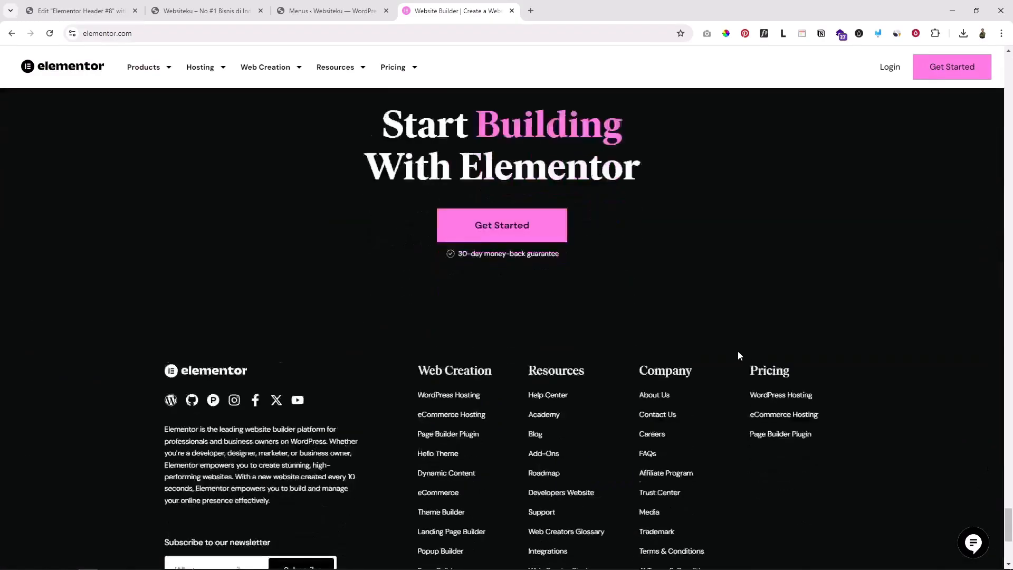
{"action": "scroll", "coordinate": [705, 313], "scroll_direction": "up", "scroll_amount": 6}
{"action": "scroll", "coordinate": [452, 343], "scroll_direction": "down", "scroll_amount": 4}
{"action": "scroll", "coordinate": [398, 258], "scroll_direction": "down", "scroll_amount": 3}
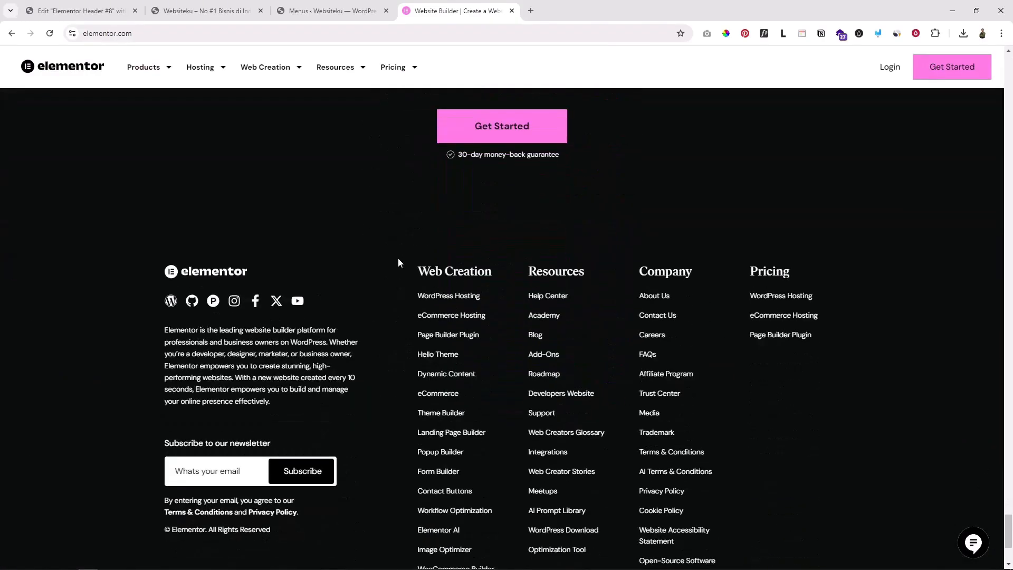
{"action": "scroll", "coordinate": [397, 257], "scroll_direction": "up", "scroll_amount": 5}
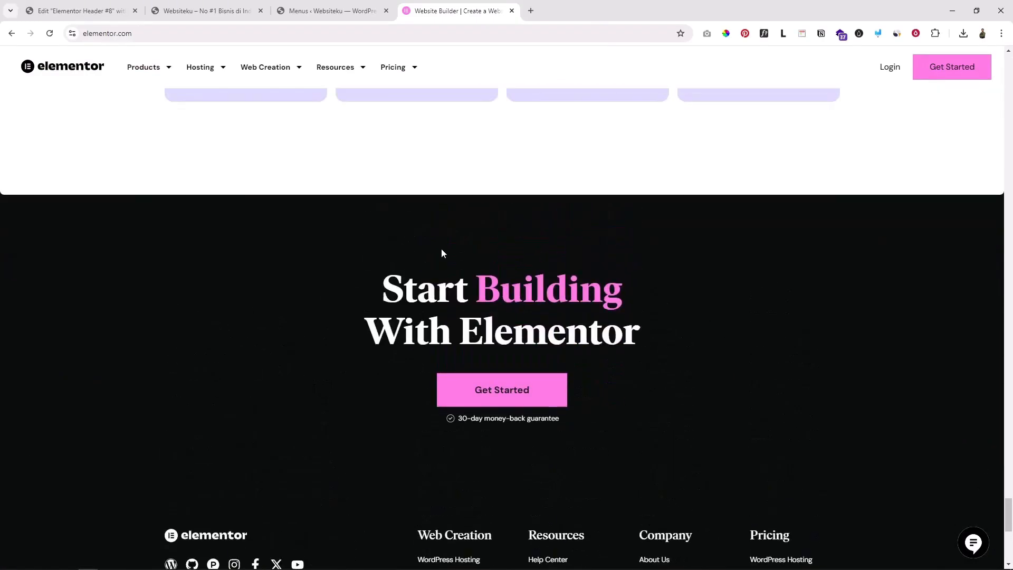
From the Elementor editor, create a new Footer template via Theme Builder
{"action": "left_click", "coordinate": [79, 10]}
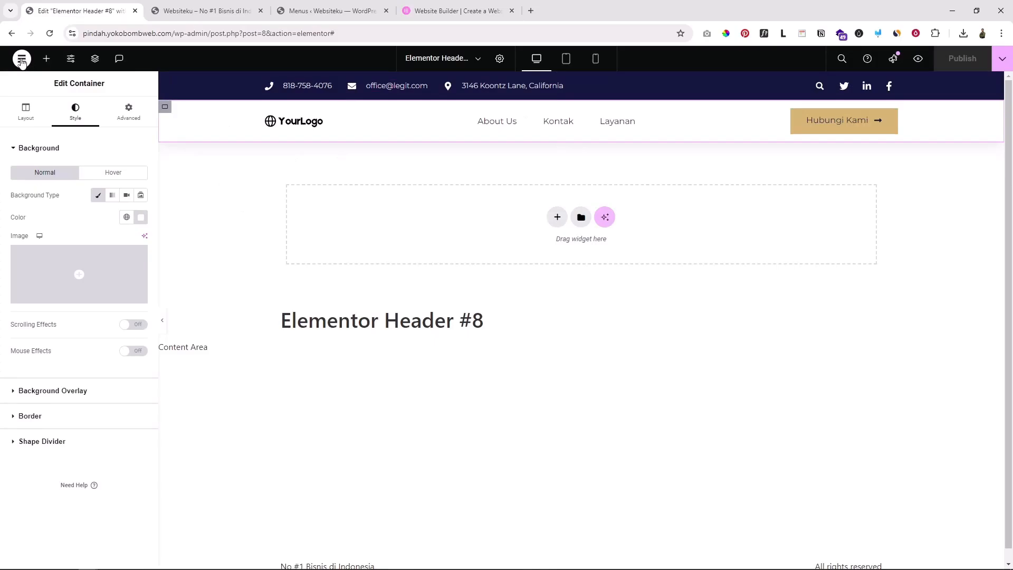
{"action": "left_click", "coordinate": [21, 60]}
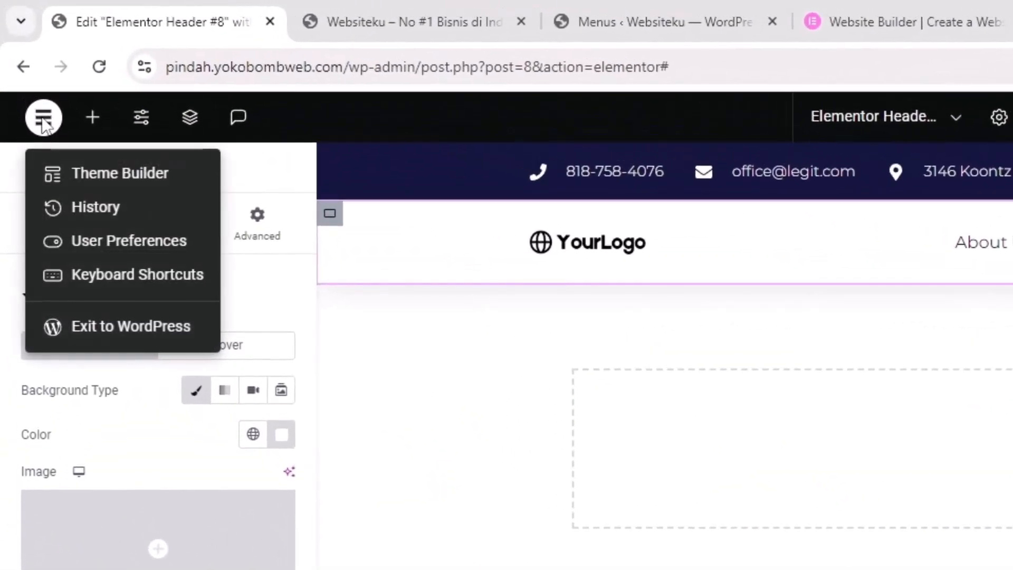
{"action": "left_click", "coordinate": [126, 175]}
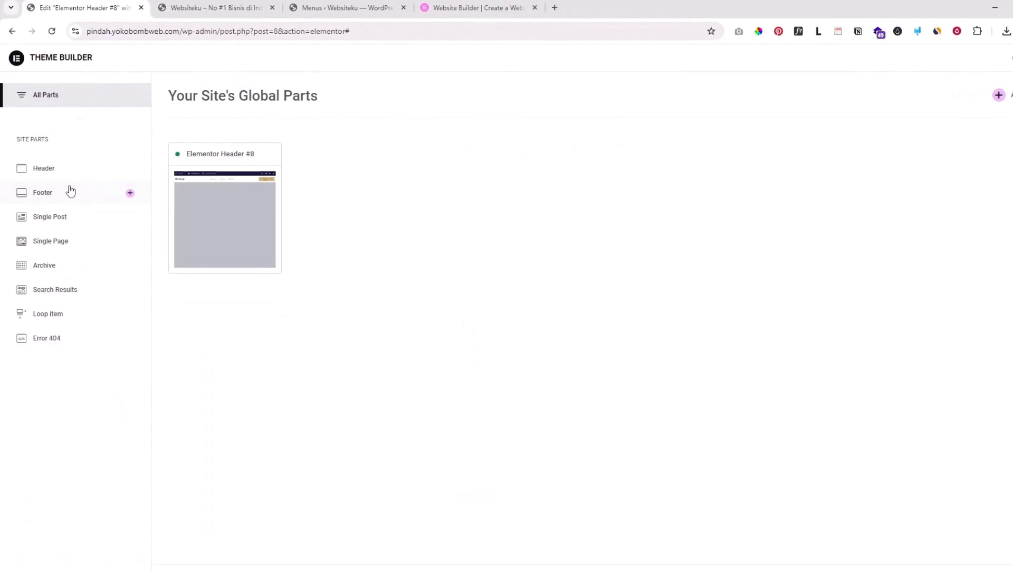
{"action": "left_click", "coordinate": [50, 194]}
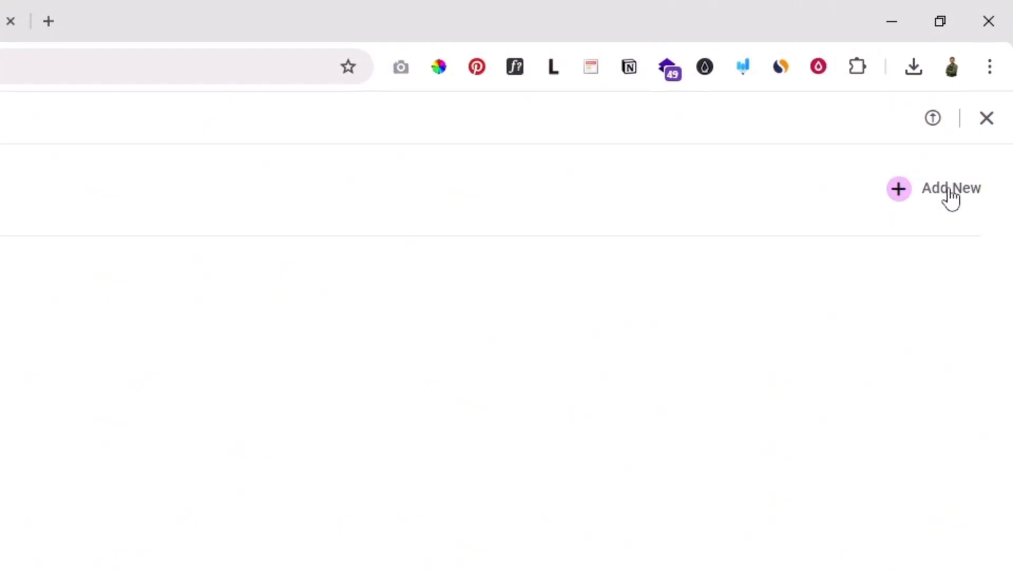
{"action": "left_click", "coordinate": [951, 189]}
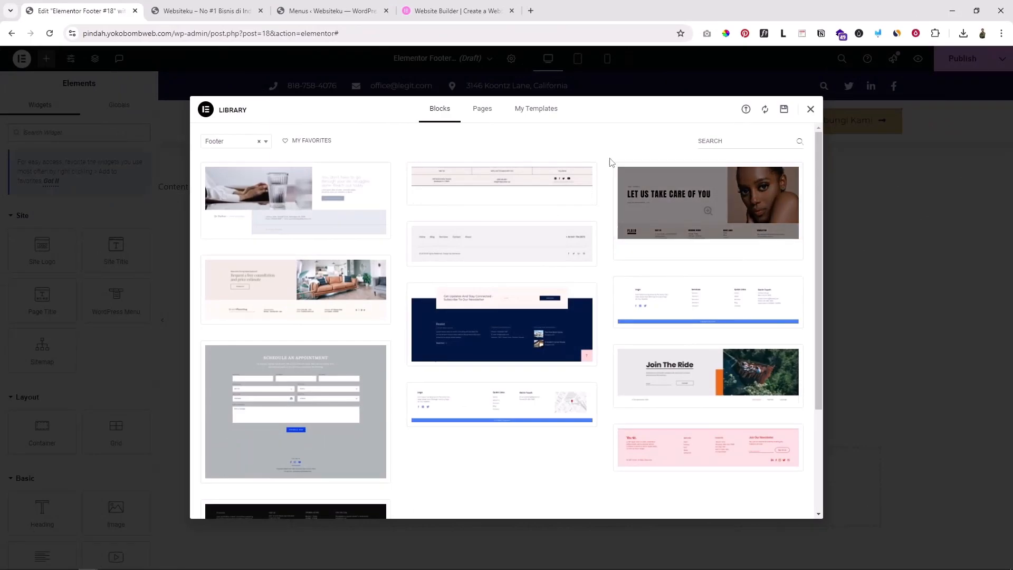
Browse the library's Footer blocks and insert the one with logo and link columns
{"action": "scroll", "coordinate": [606, 306], "scroll_direction": "down", "scroll_amount": 5}
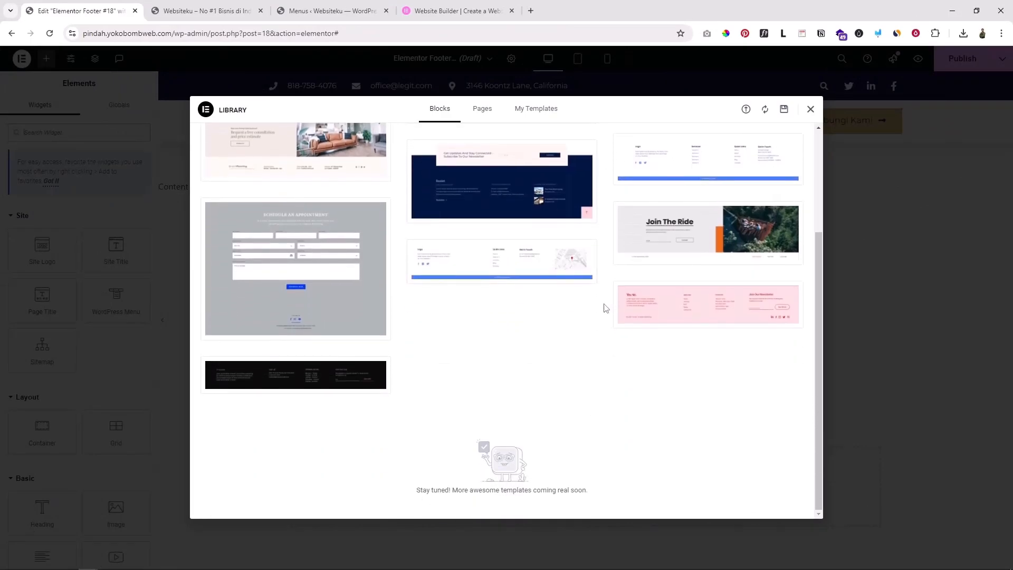
{"action": "scroll", "coordinate": [606, 308], "scroll_direction": "up", "scroll_amount": 5}
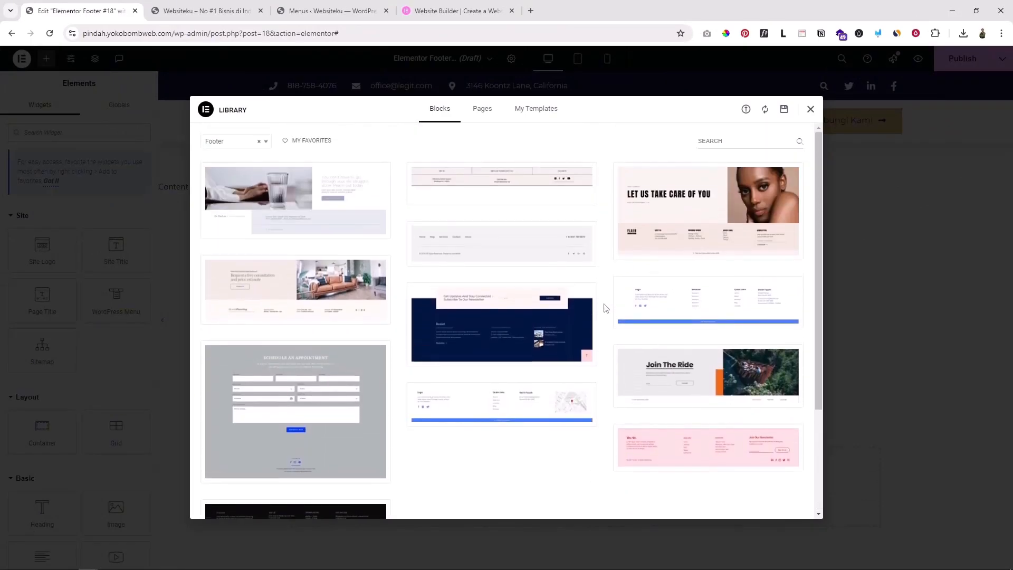
{"action": "scroll", "coordinate": [606, 307], "scroll_direction": "down", "scroll_amount": 5}
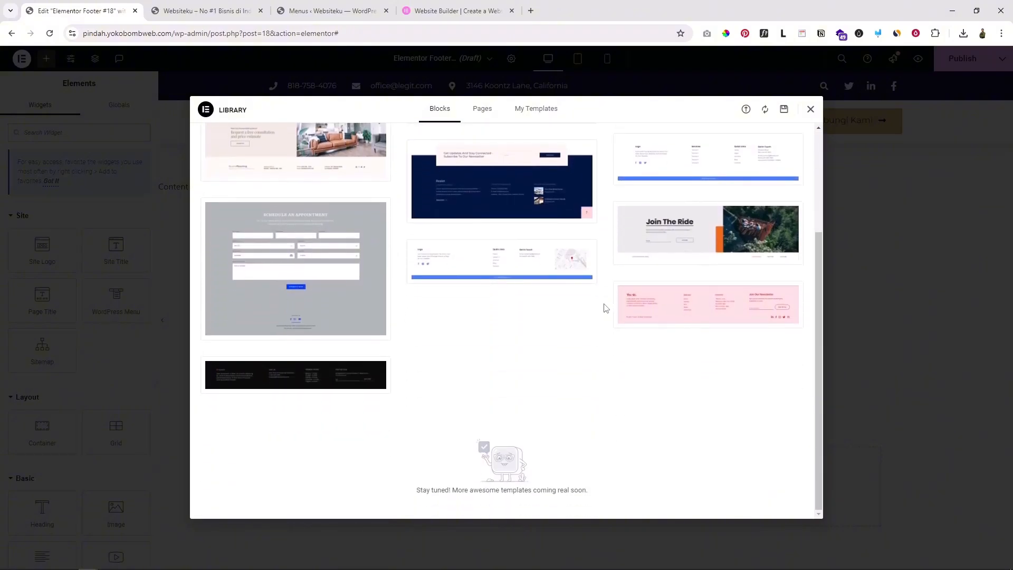
{"action": "scroll", "coordinate": [605, 307], "scroll_direction": "up", "scroll_amount": 5}
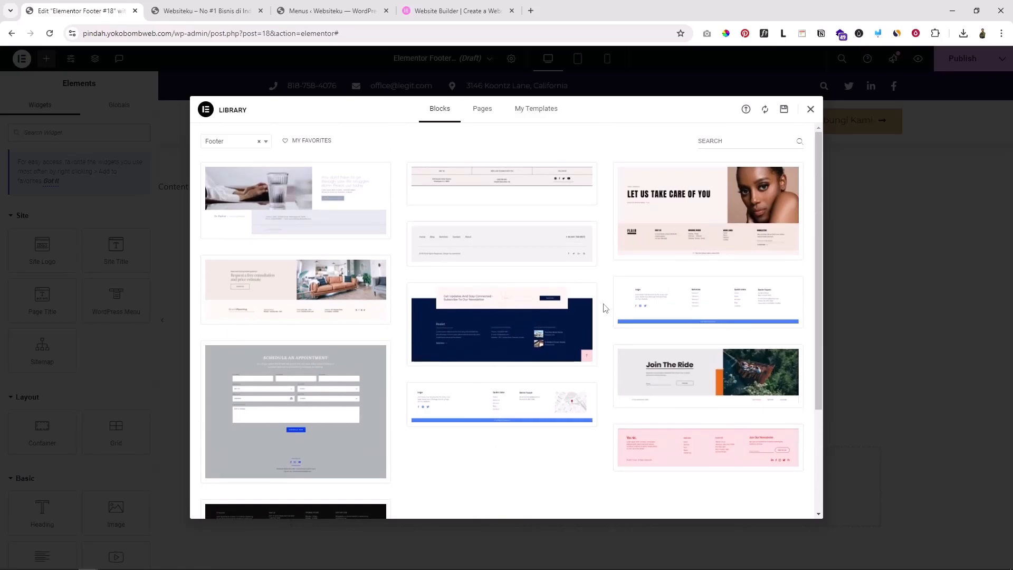
{"action": "scroll", "coordinate": [605, 307], "scroll_direction": "down", "scroll_amount": 5}
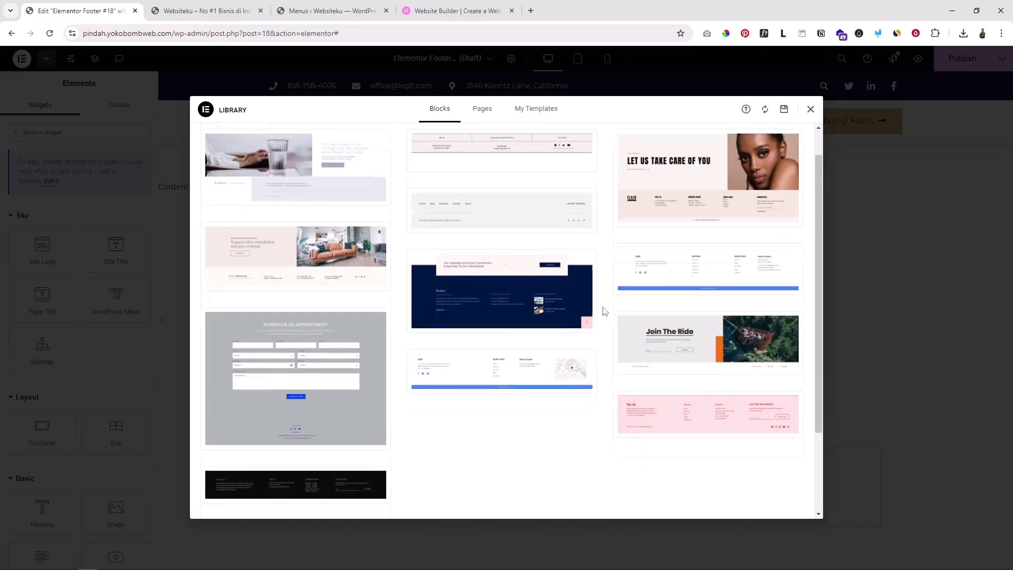
{"action": "scroll", "coordinate": [607, 312], "scroll_direction": "up", "scroll_amount": 5}
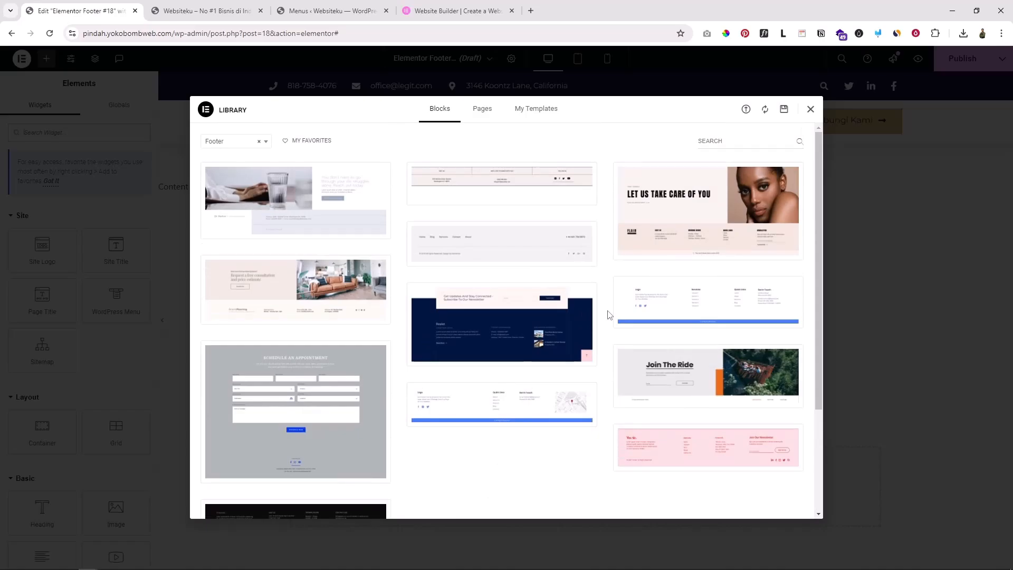
{"action": "scroll", "coordinate": [609, 315], "scroll_direction": "down", "scroll_amount": 2}
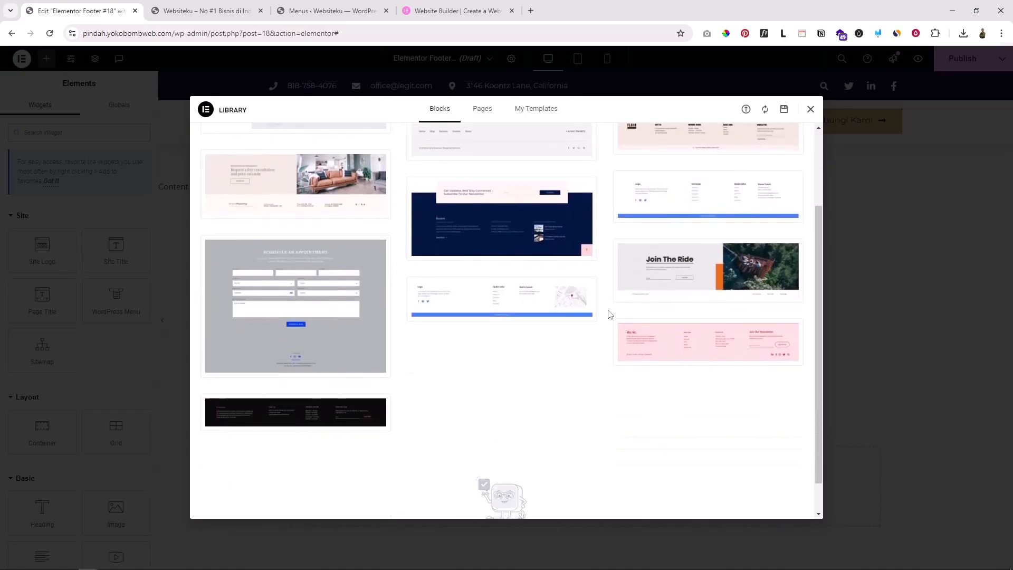
{"action": "scroll", "coordinate": [609, 315], "scroll_direction": "up", "scroll_amount": 1}
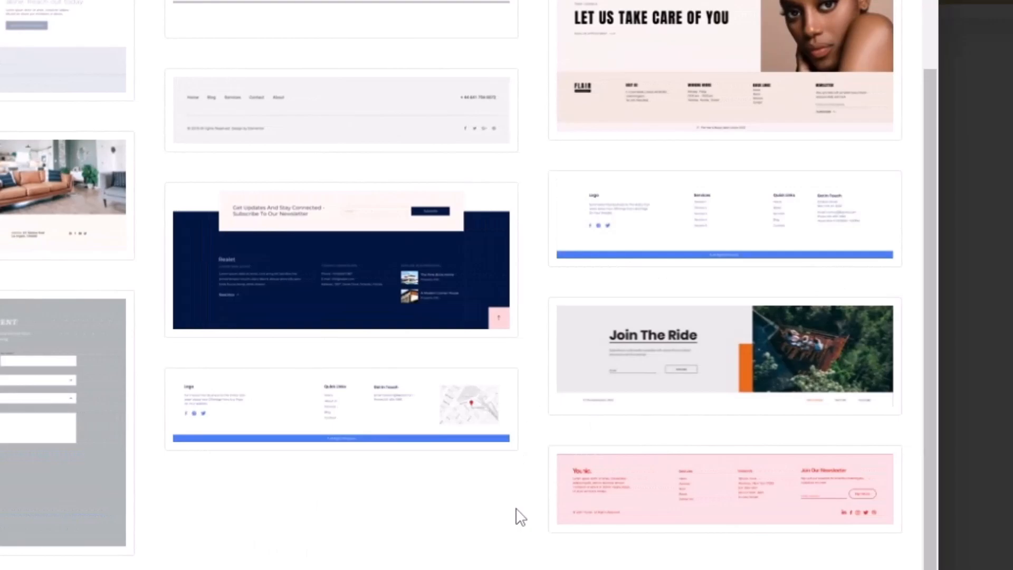
{"action": "scroll", "coordinate": [521, 517], "scroll_direction": "down", "scroll_amount": 2}
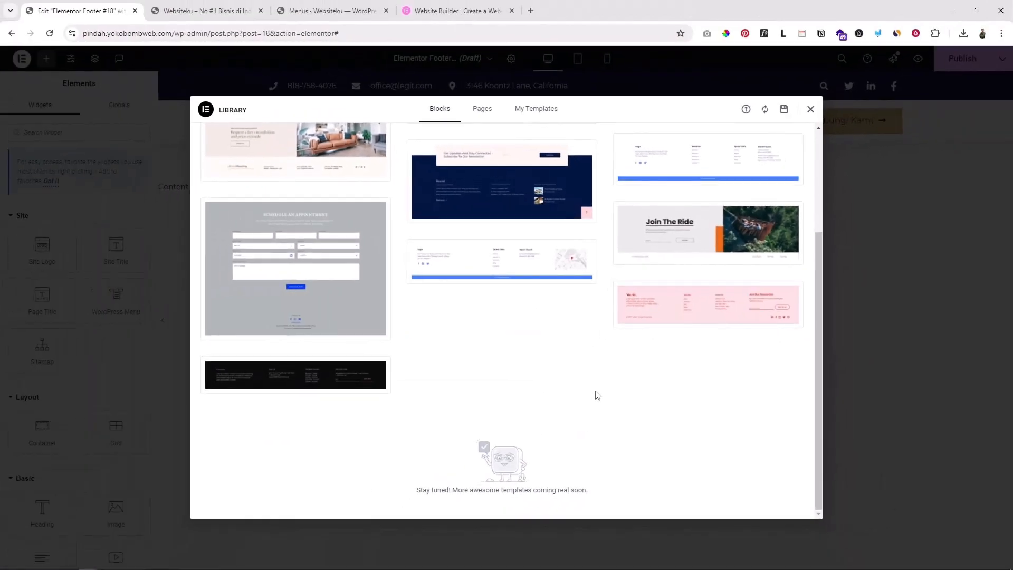
{"action": "scroll", "coordinate": [596, 394], "scroll_direction": "up", "scroll_amount": 3}
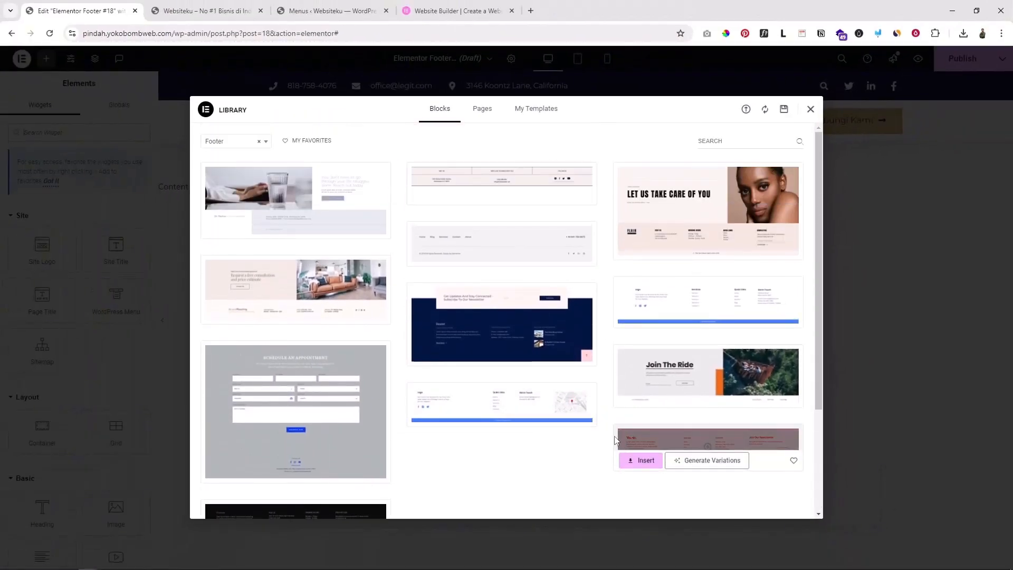
{"action": "scroll", "coordinate": [612, 432], "scroll_direction": "down", "scroll_amount": 1}
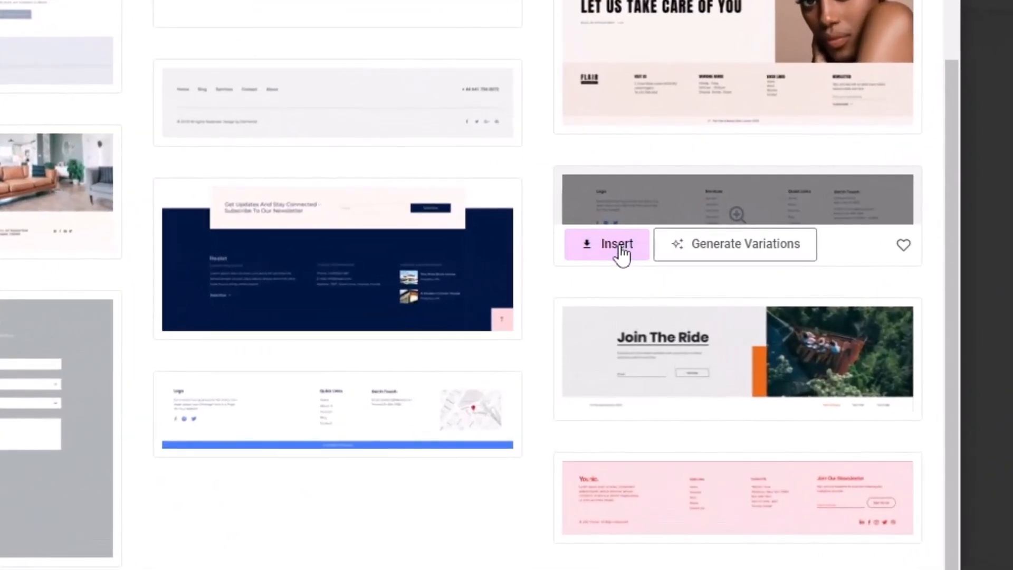
{"action": "left_click", "coordinate": [640, 273]}
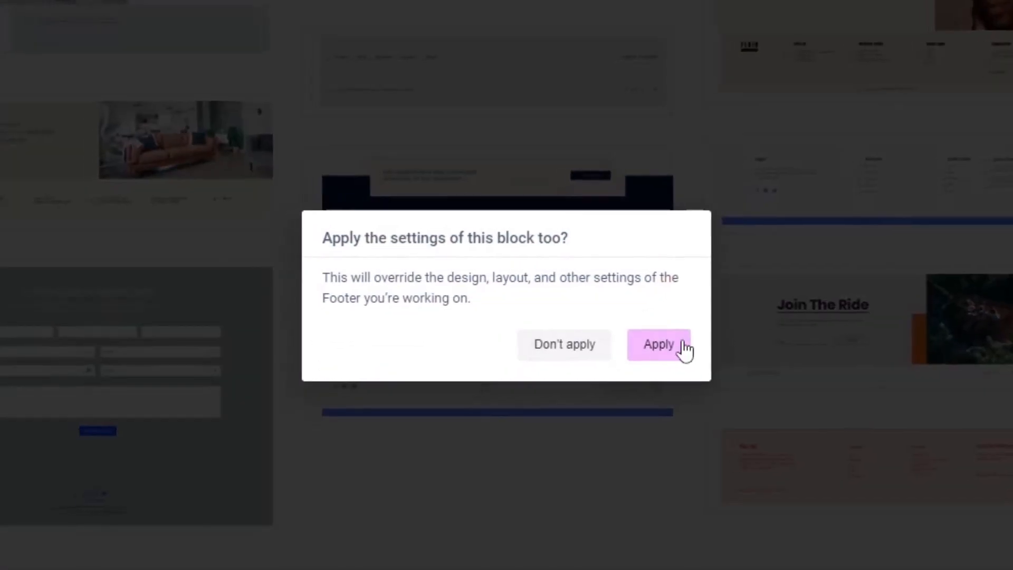
Apply the block's settings and scroll down to review the inserted footer
{"action": "left_click", "coordinate": [579, 360]}
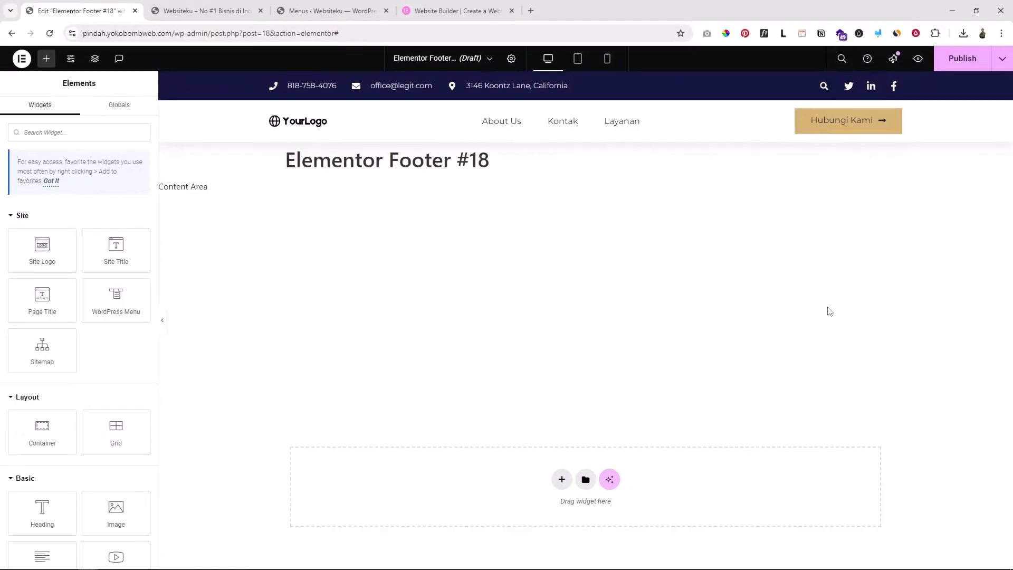
{"action": "scroll", "coordinate": [527, 323], "scroll_direction": "down", "scroll_amount": 1}
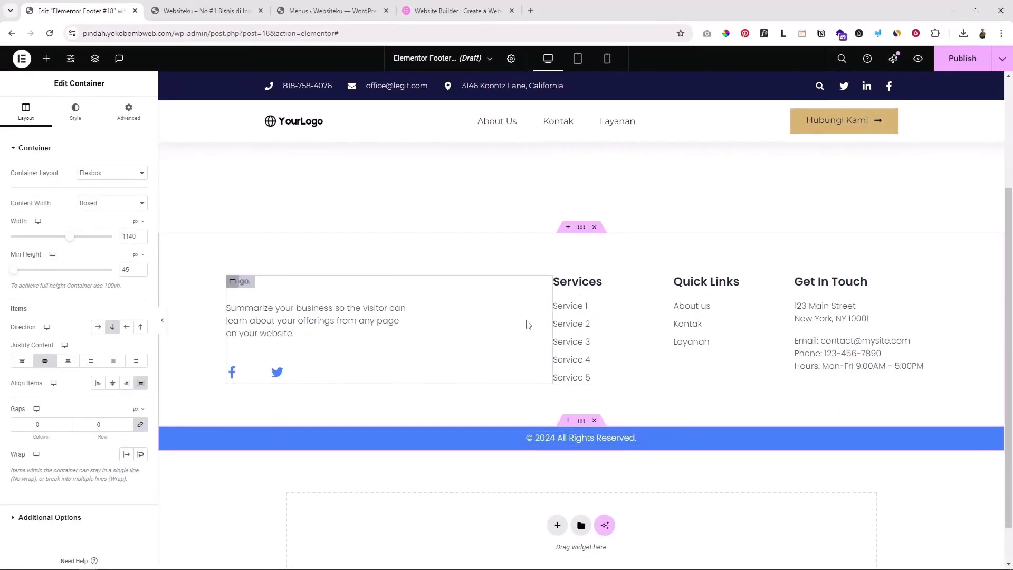
{"action": "scroll", "coordinate": [537, 316], "scroll_direction": "down", "scroll_amount": 1}
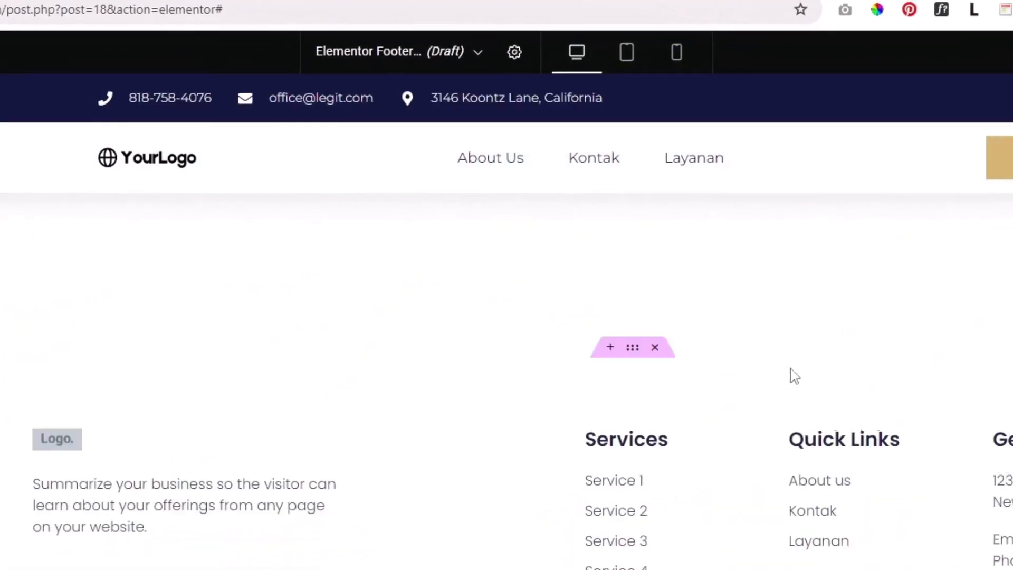
{"action": "scroll", "coordinate": [633, 448], "scroll_direction": "down", "scroll_amount": 1}
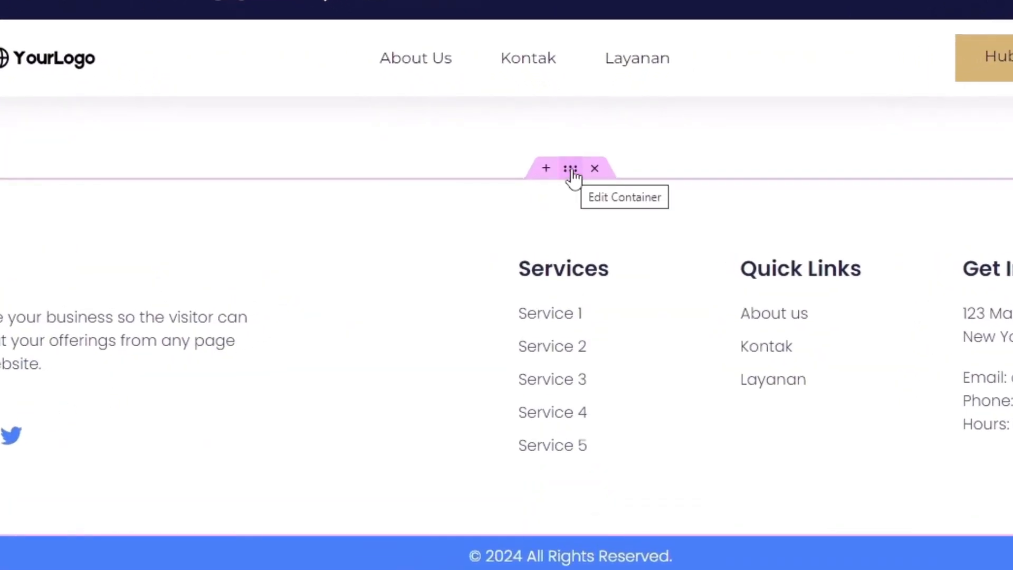
Try black and red footer container backgrounds, then set it back to white #FFFFFF
{"action": "left_click", "coordinate": [570, 169]}
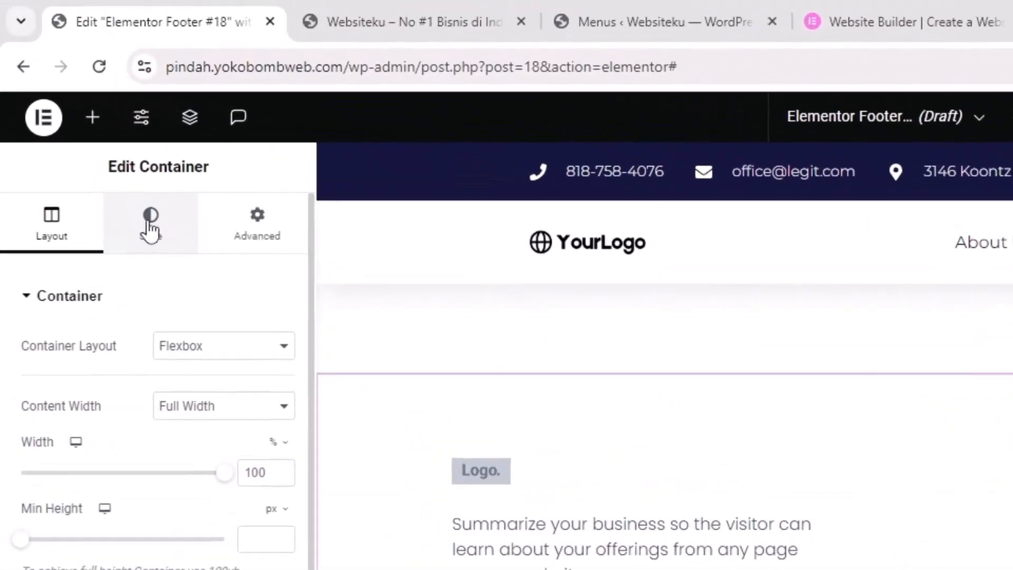
{"action": "left_click", "coordinate": [151, 226]}
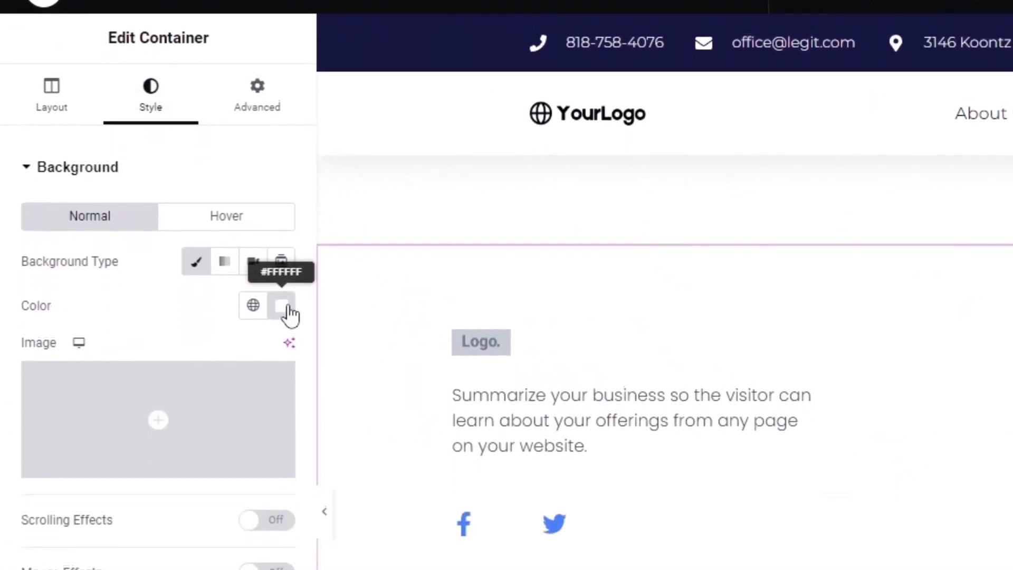
{"action": "left_click", "coordinate": [285, 435]}
{"action": "left_click_drag", "start_coordinate": [267, 427], "coordinate": [160, 533]}
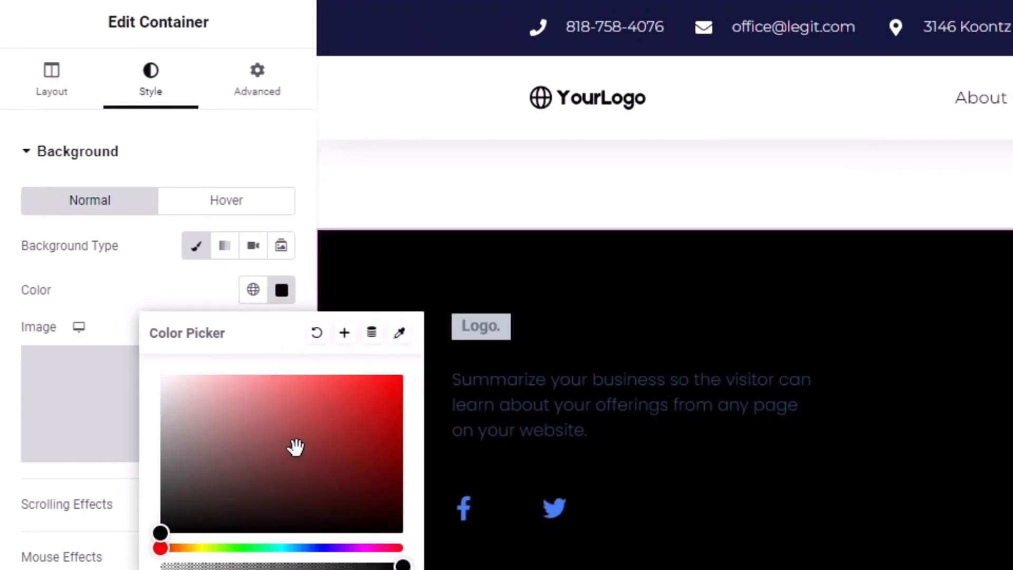
{"action": "left_click_drag", "start_coordinate": [293, 445], "coordinate": [425, 359]}
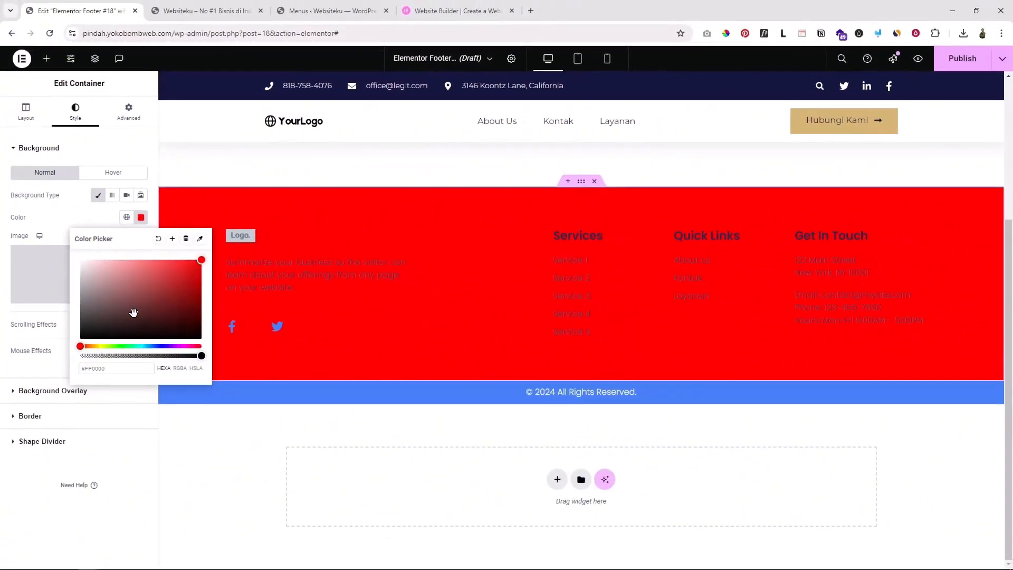
{"action": "left_click_drag", "start_coordinate": [267, 476], "coordinate": [191, 405]}
{"action": "left_click_drag", "start_coordinate": [95, 275], "coordinate": [61, 245]}
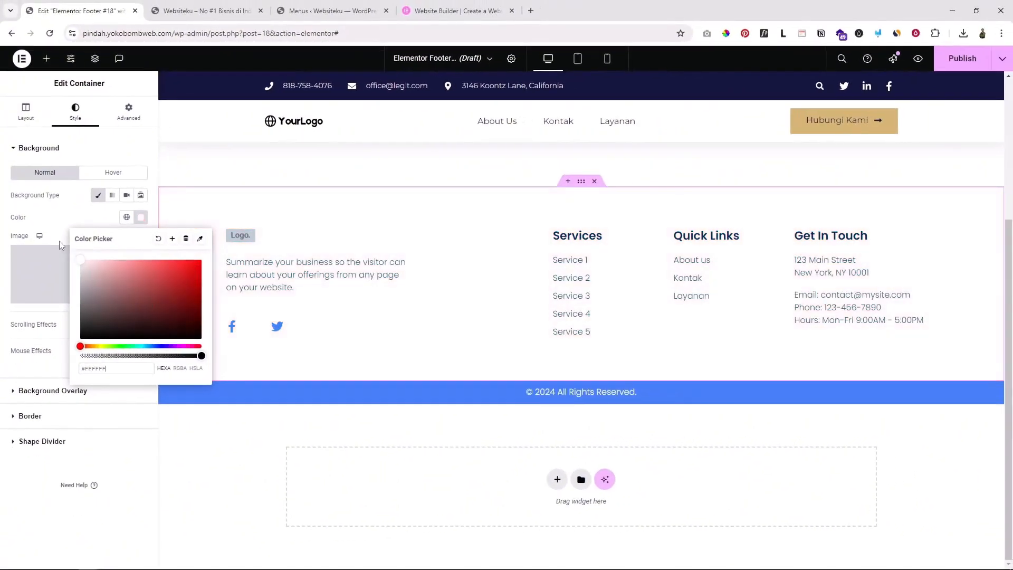
{"action": "left_click", "coordinate": [51, 221]}
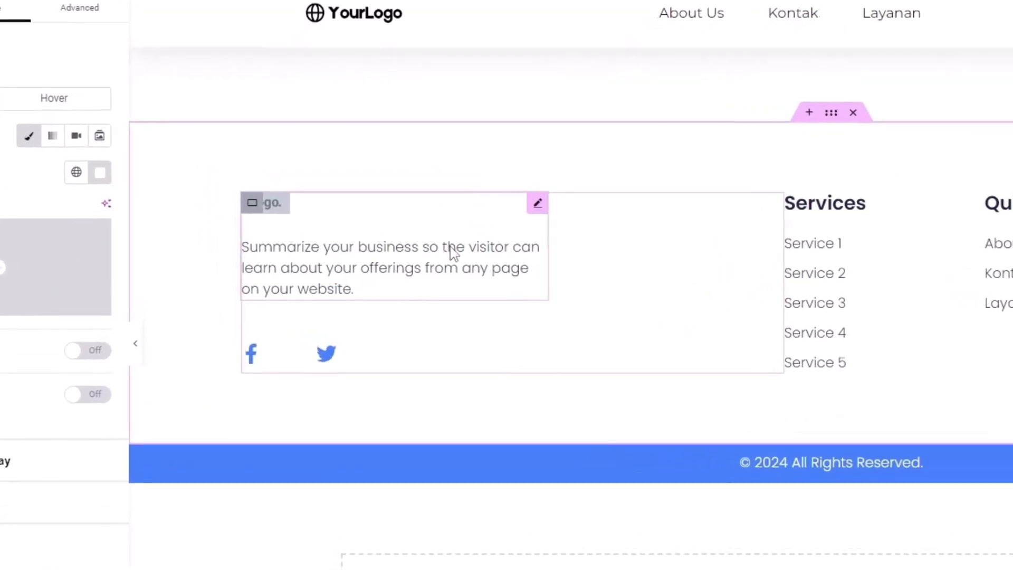
Dismiss the Image Optimizer notice and replace the dynamic Site Logo with the YourLogo image
{"action": "left_click", "coordinate": [350, 261]}
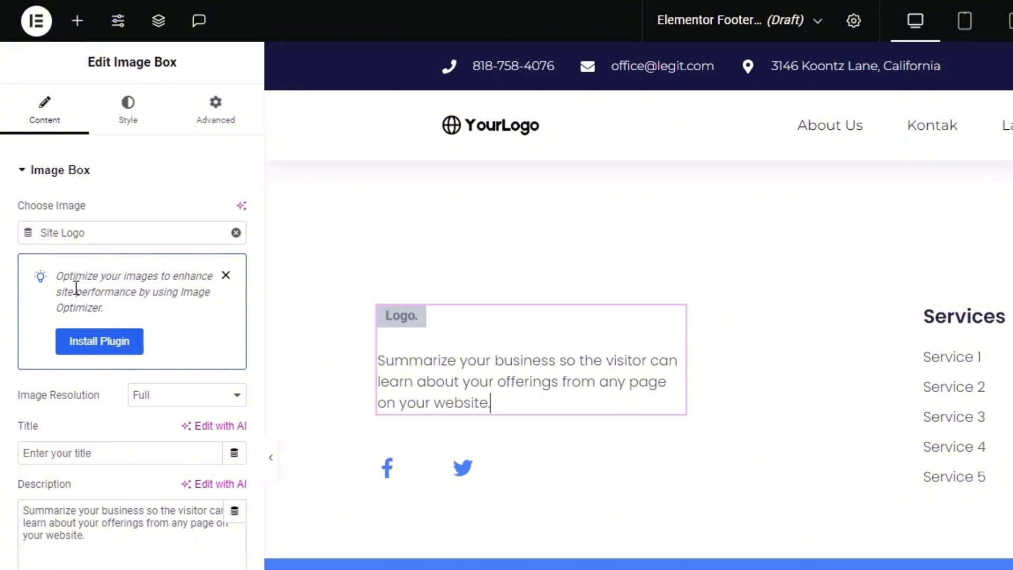
{"action": "left_click_drag", "start_coordinate": [91, 272], "coordinate": [154, 275]}
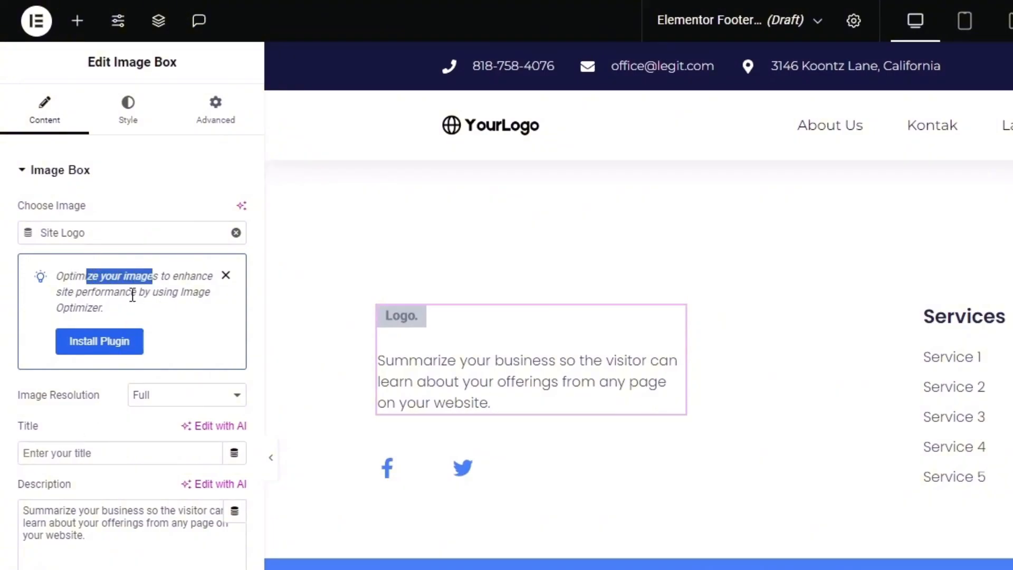
{"action": "left_click", "coordinate": [226, 275]}
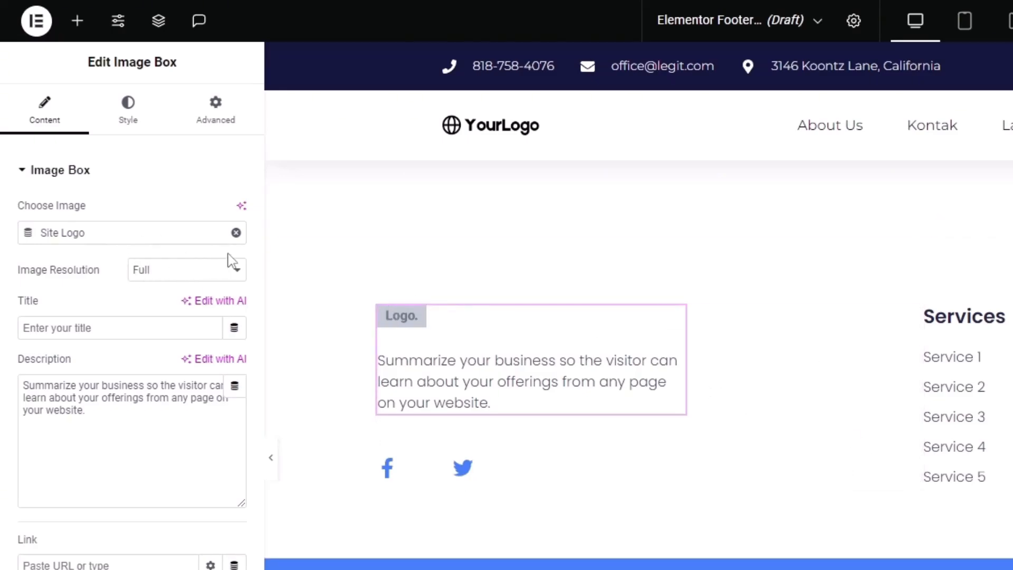
{"action": "left_click", "coordinate": [235, 232]}
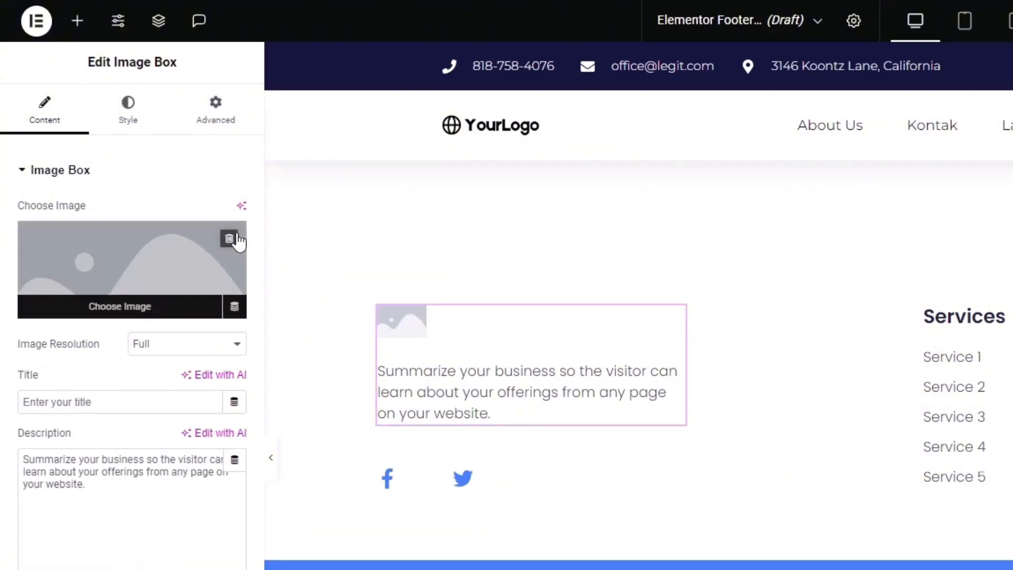
{"action": "left_click", "coordinate": [131, 261]}
{"action": "left_click", "coordinate": [406, 238]}
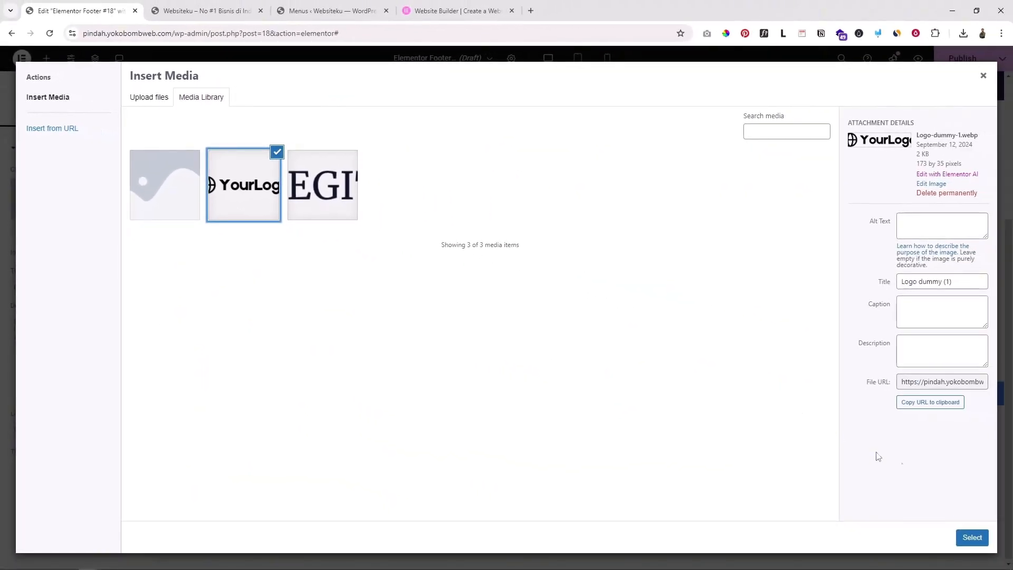
{"action": "left_click", "coordinate": [972, 537]}
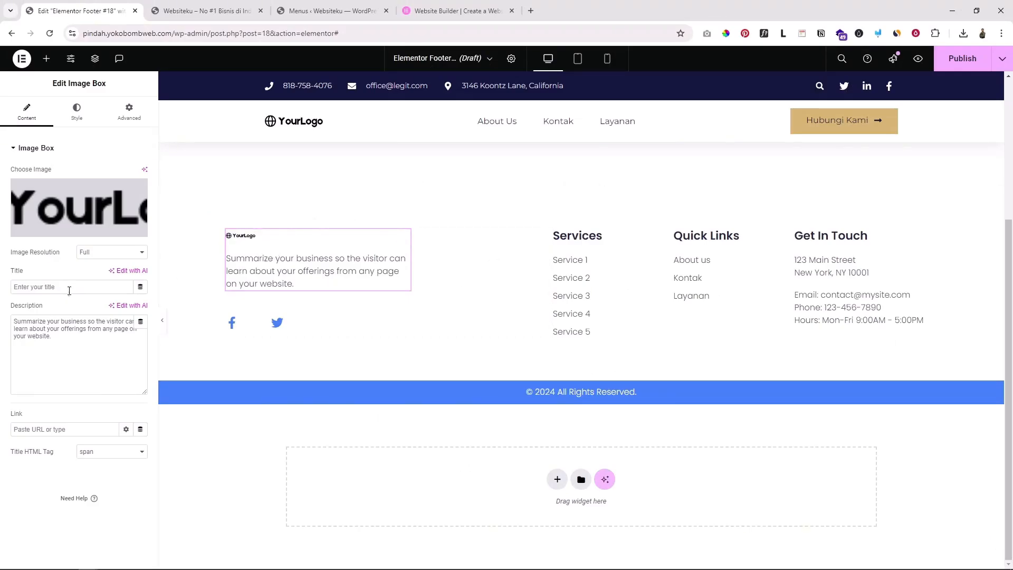
Set the footer logo image width to 25%
{"action": "left_click_drag", "start_coordinate": [64, 343], "coordinate": [1, 310]}
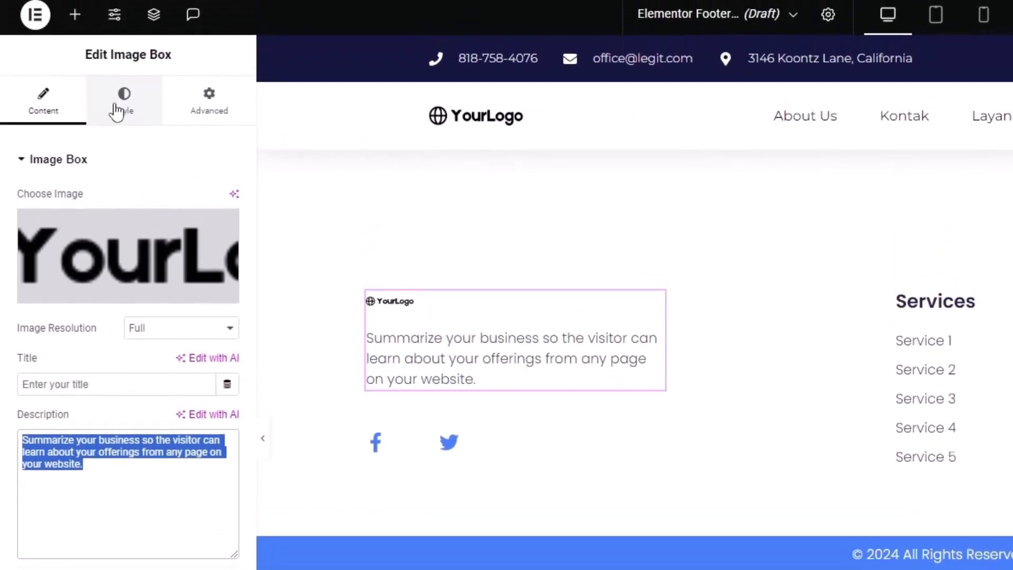
{"action": "left_click", "coordinate": [120, 14]}
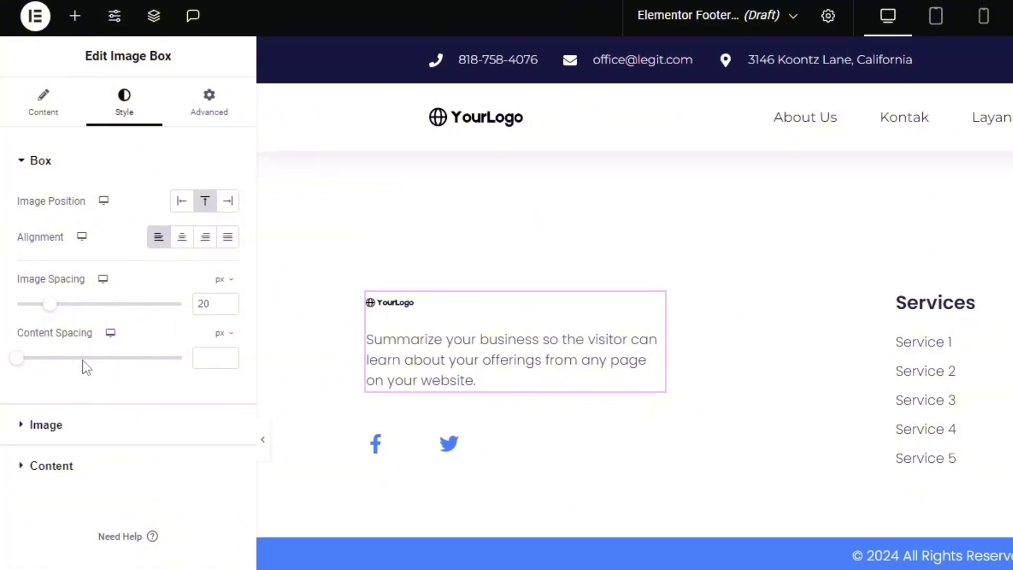
{"action": "left_click", "coordinate": [46, 425]}
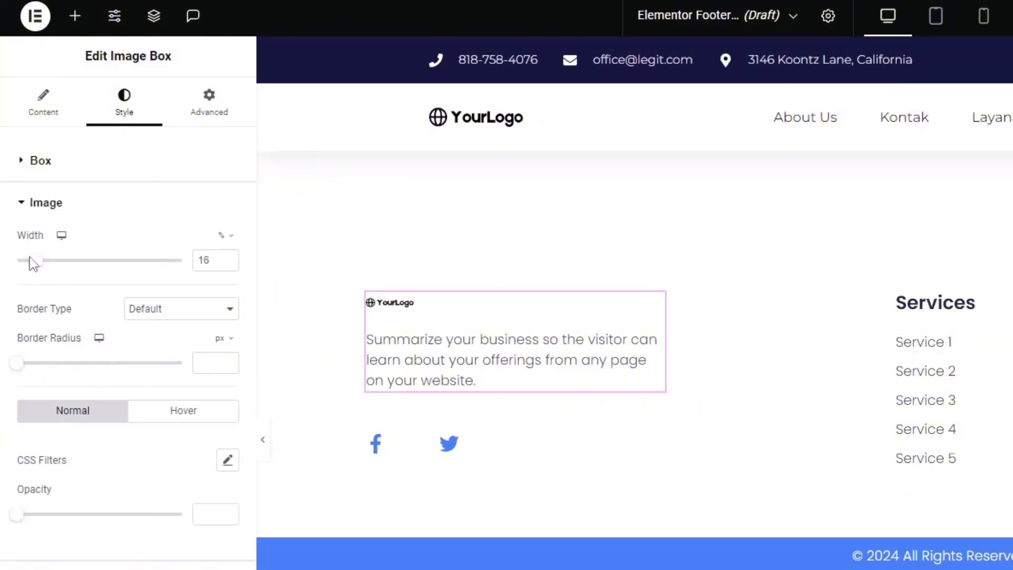
{"action": "left_click_drag", "start_coordinate": [47, 258], "coordinate": [84, 259]}
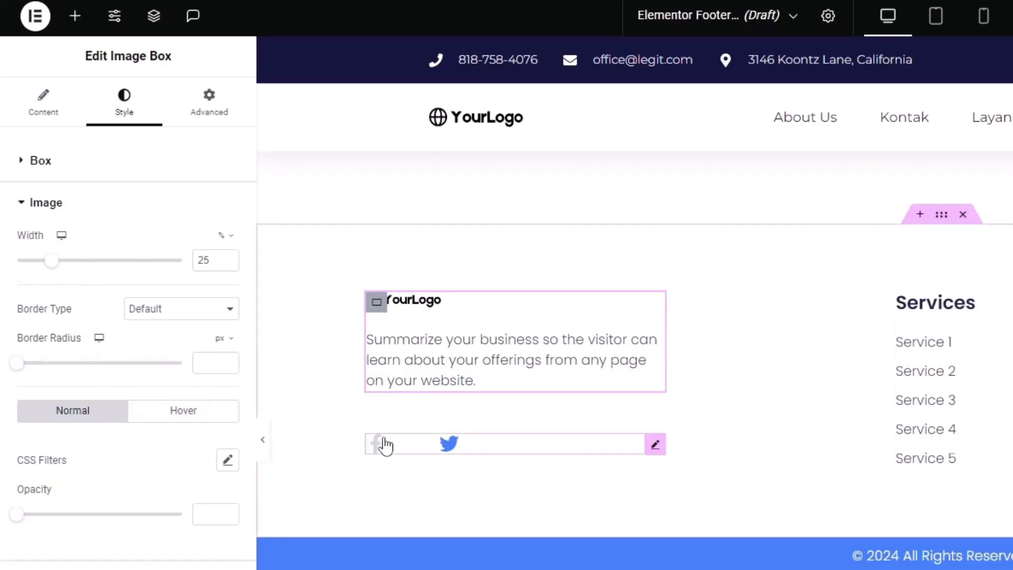
Replace the Facebook social icon with the Instagram icon from the Icon Library
{"action": "left_click", "coordinate": [640, 449]}
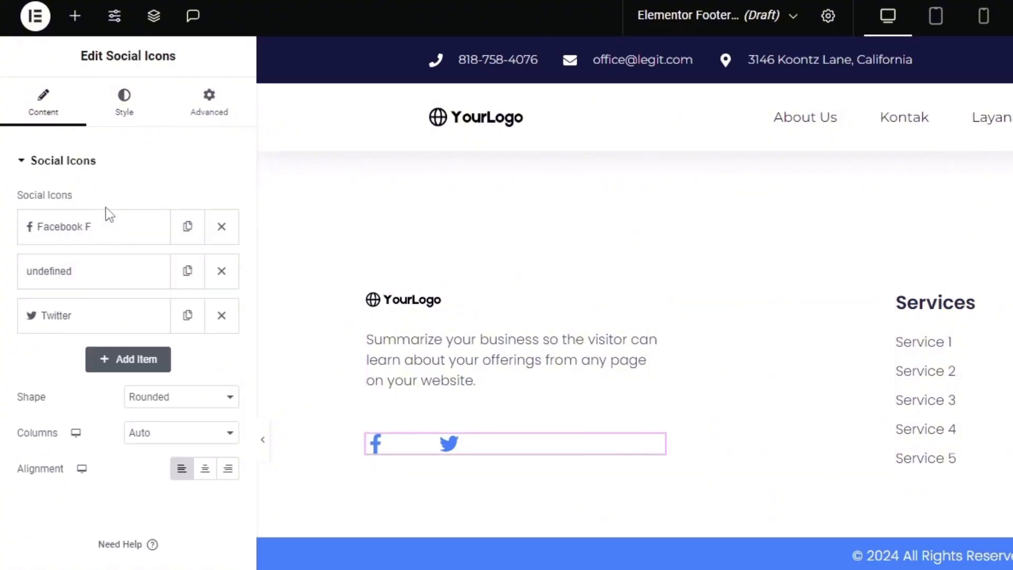
{"action": "left_click", "coordinate": [92, 232]}
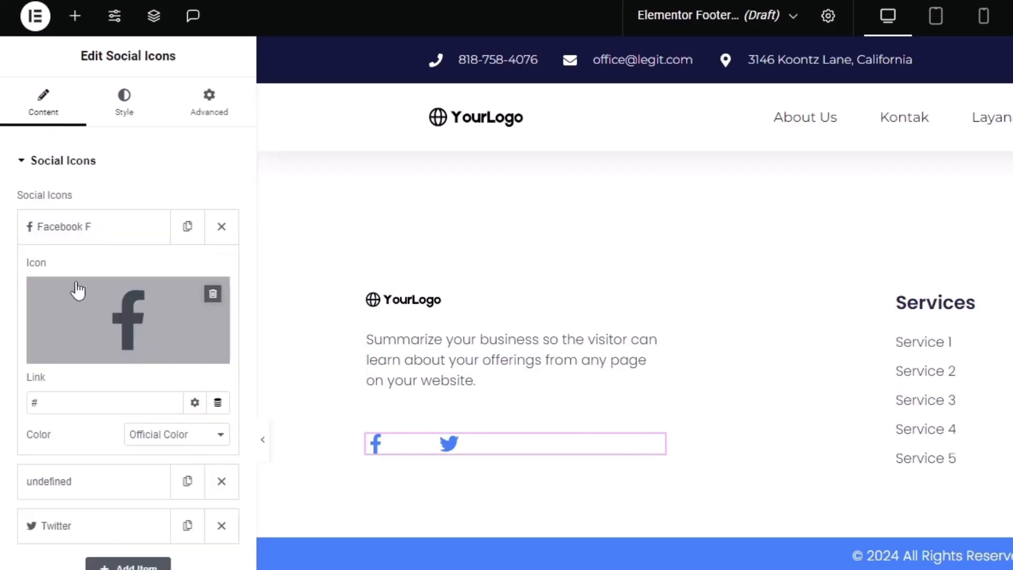
{"action": "left_click_drag", "start_coordinate": [80, 411], "coordinate": [21, 401]}
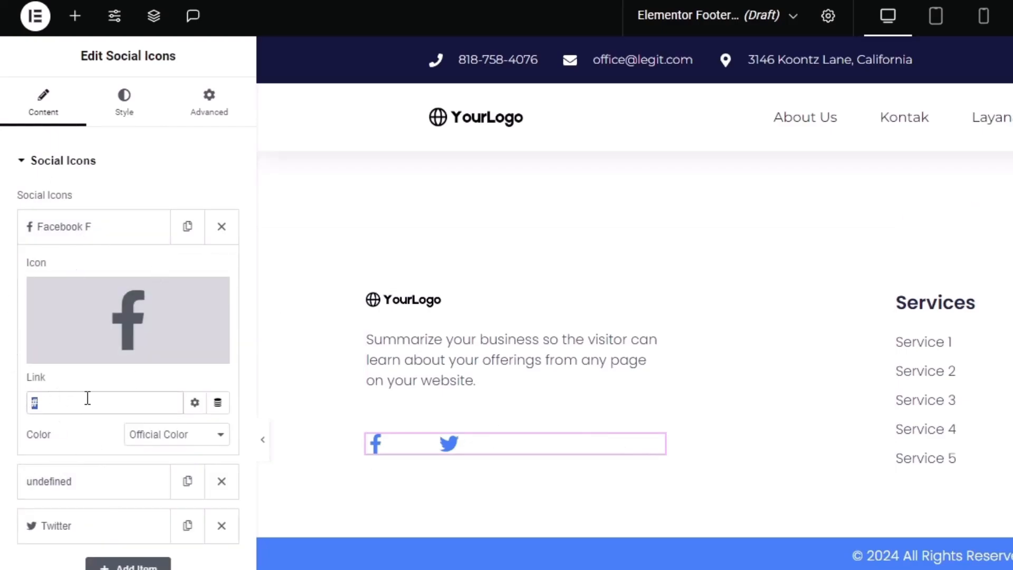
{"action": "left_click", "coordinate": [121, 300]}
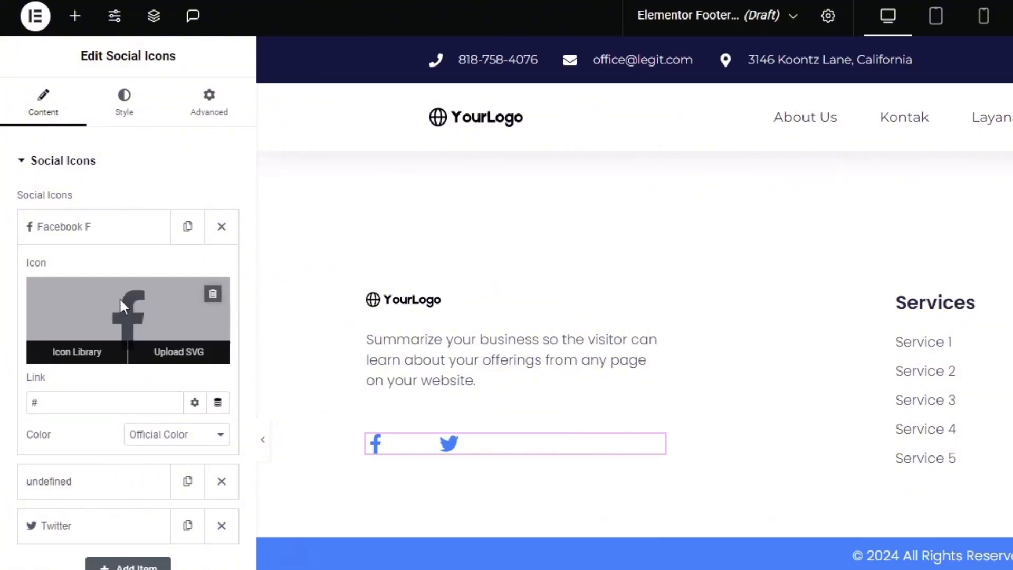
{"action": "left_click", "coordinate": [119, 298]}
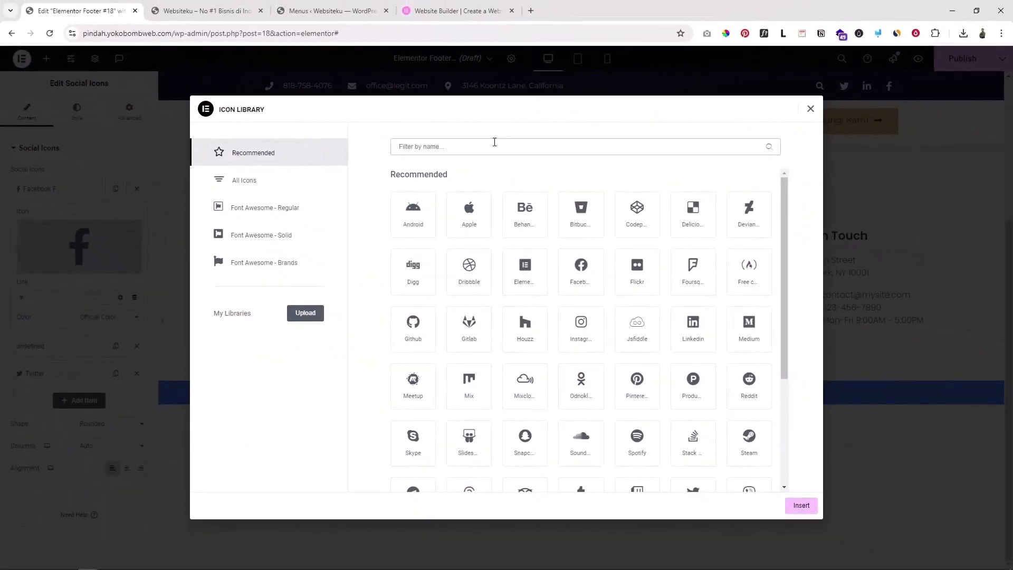
{"action": "left_click", "coordinate": [494, 142]}
{"action": "type", "text": "ins"}
{"action": "left_click", "coordinate": [435, 221]}
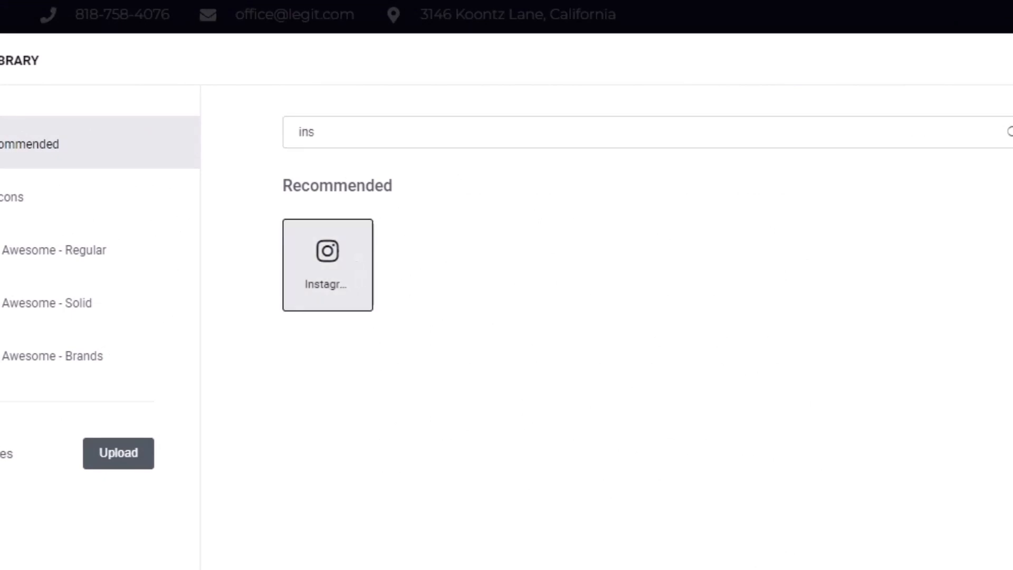
{"action": "left_click", "coordinate": [801, 509]}
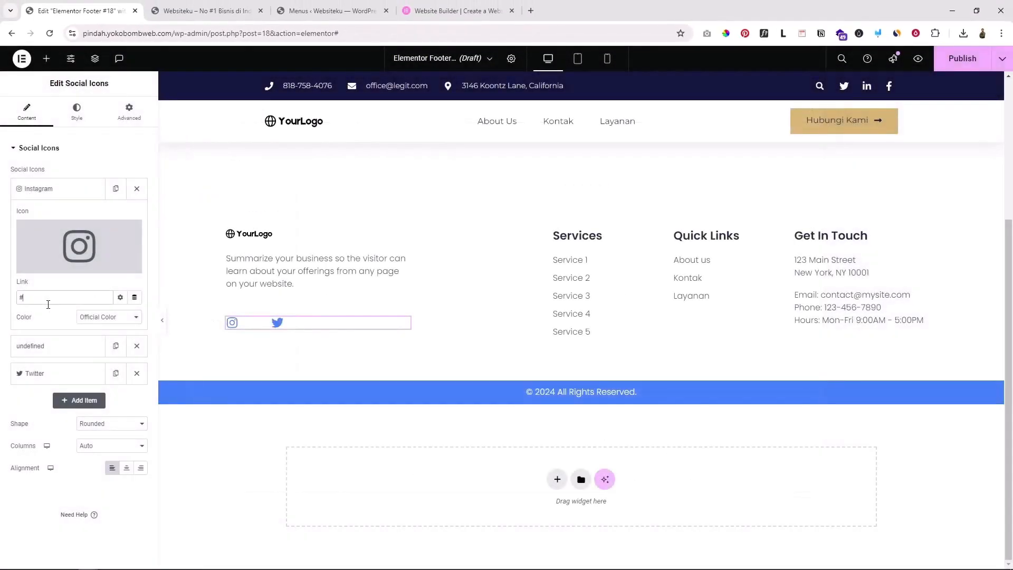
{"action": "double_click", "coordinate": [29, 296]}
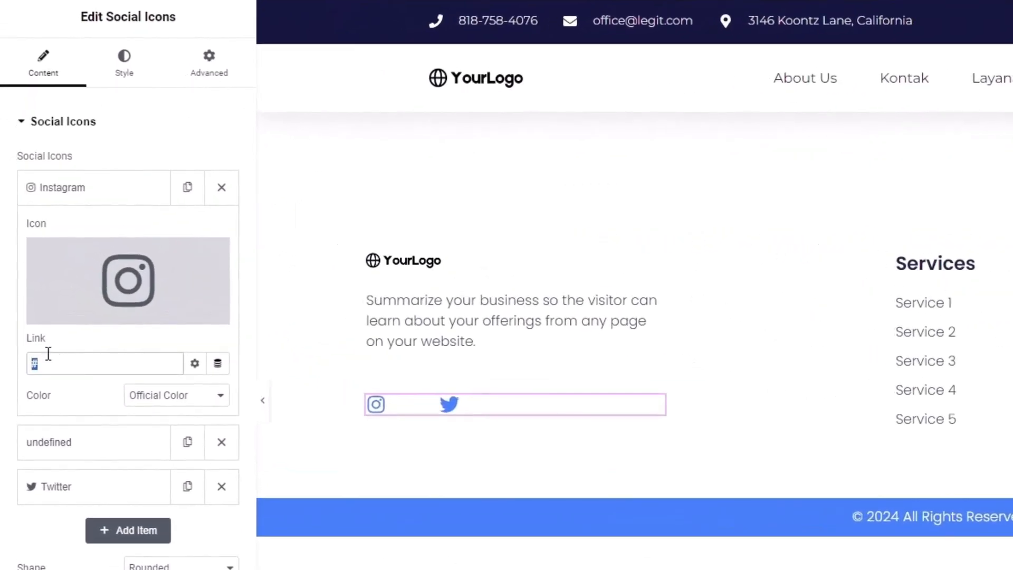
Give the undefined social icon item the Youtube icon
{"action": "left_click", "coordinate": [70, 446]}
{"action": "left_click", "coordinate": [156, 319]}
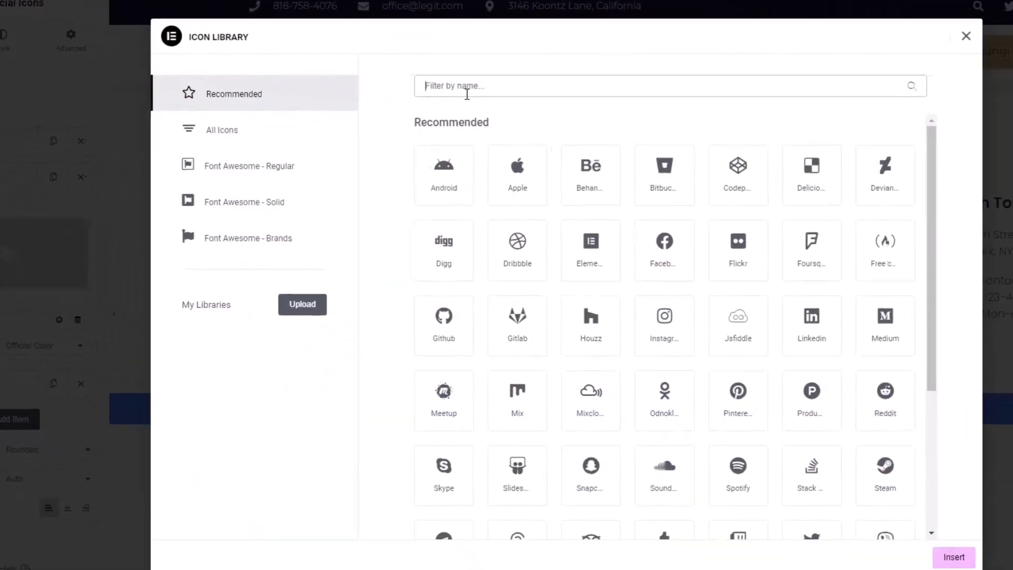
{"action": "left_click", "coordinate": [611, 114]}
{"action": "type", "text": "you"}
{"action": "left_click", "coordinate": [660, 219]}
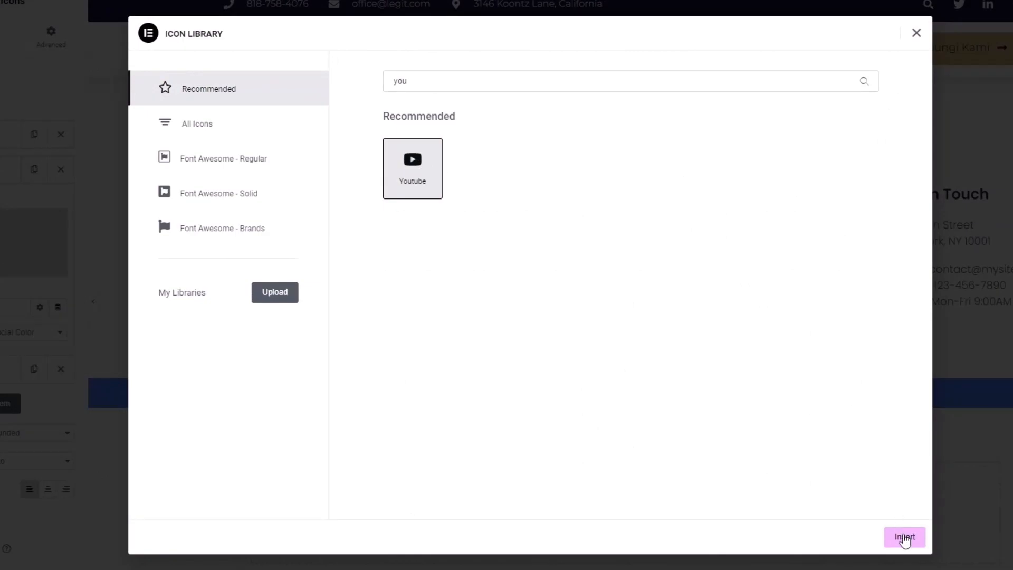
{"action": "left_click", "coordinate": [904, 536]}
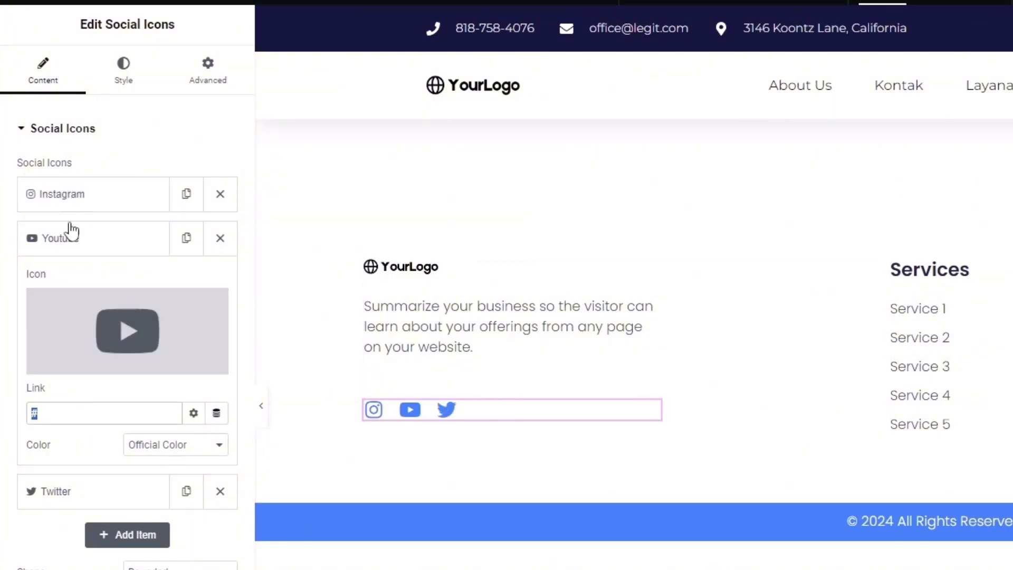
Set the social icons' custom secondary colour to black #000000
{"action": "left_click", "coordinate": [123, 74]}
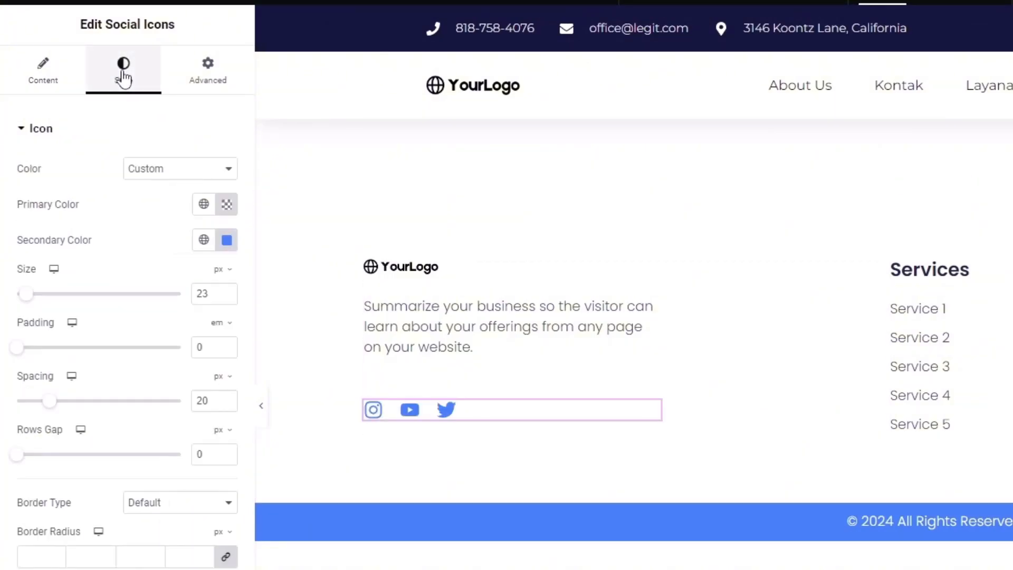
{"action": "left_click", "coordinate": [227, 239]}
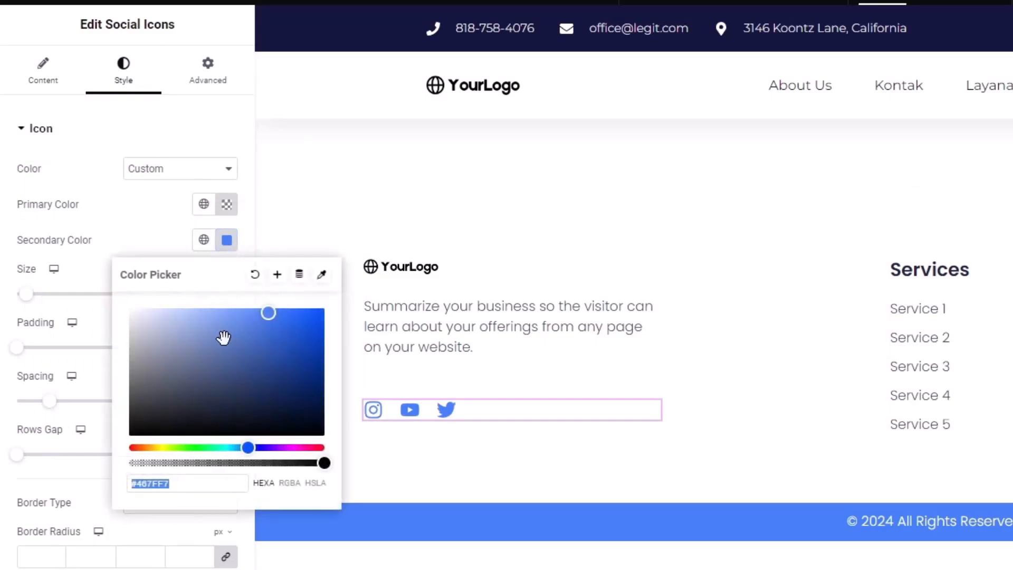
{"action": "left_click_drag", "start_coordinate": [221, 337], "coordinate": [48, 505]}
{"action": "left_click", "coordinate": [55, 269]}
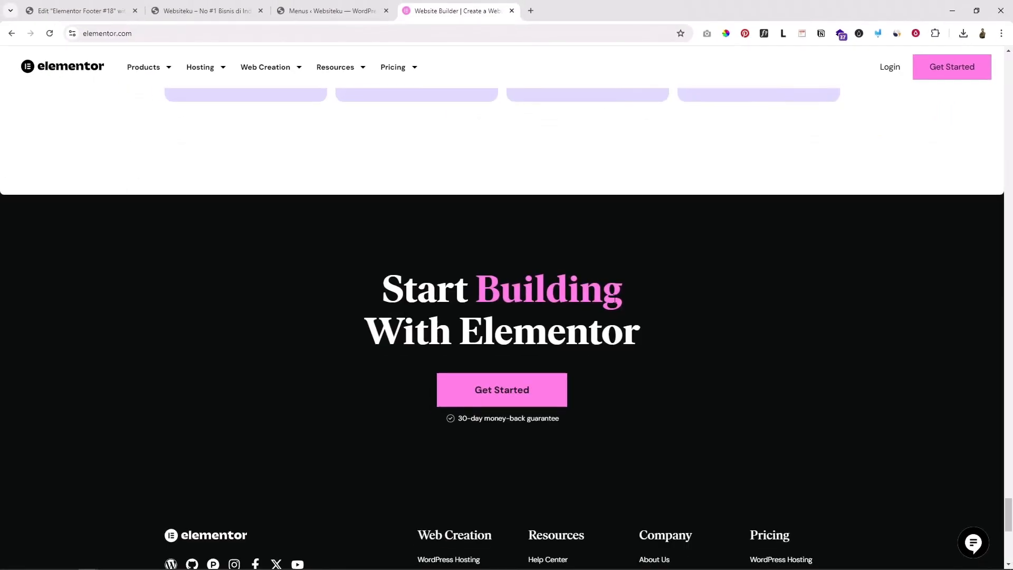
{"action": "scroll", "coordinate": [617, 298], "scroll_direction": "down", "scroll_amount": 6}
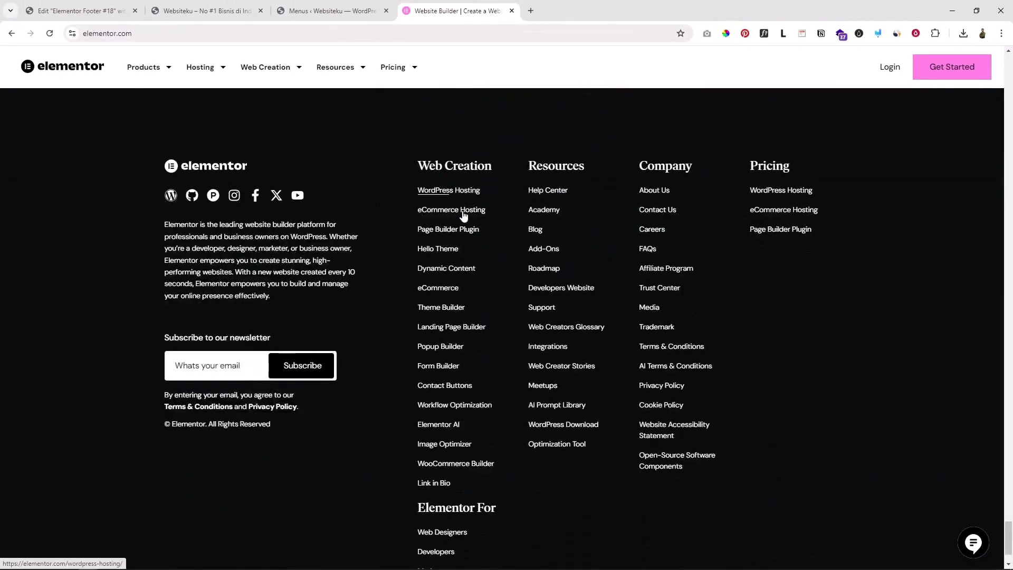
{"action": "scroll", "coordinate": [463, 216], "scroll_direction": "down", "scroll_amount": 2}
{"action": "scroll", "coordinate": [463, 240], "scroll_direction": "up", "scroll_amount": 3}
{"action": "scroll", "coordinate": [462, 240], "scroll_direction": "down", "scroll_amount": 2}
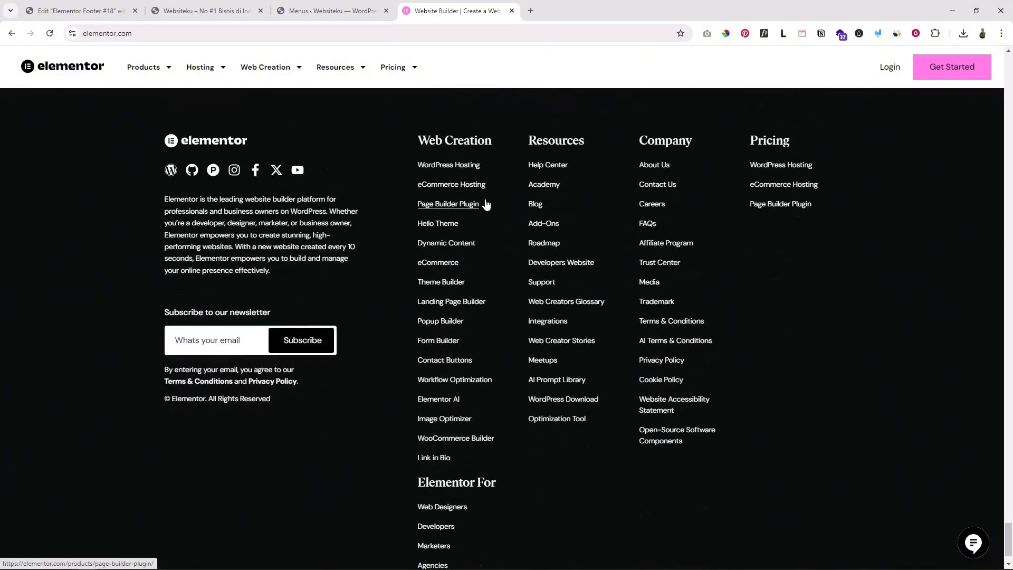
{"action": "scroll", "coordinate": [484, 204], "scroll_direction": "down", "scroll_amount": 1}
{"action": "scroll", "coordinate": [484, 181], "scroll_direction": "up", "scroll_amount": 1}
Rename the first Services list item from Service 1 to 'Produk kami'
{"action": "left_click", "coordinate": [68, 5]}
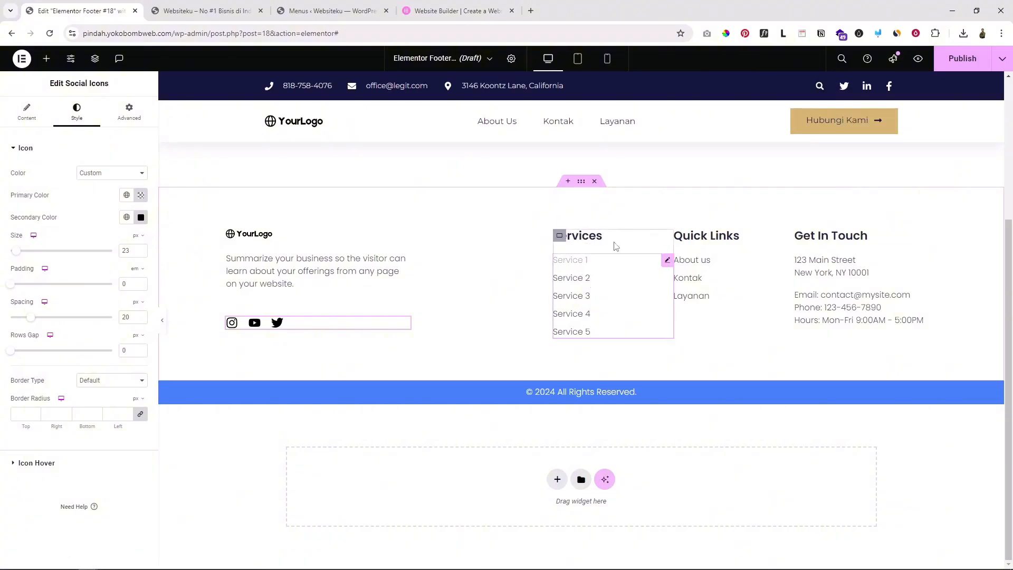
{"action": "left_click", "coordinate": [628, 233]}
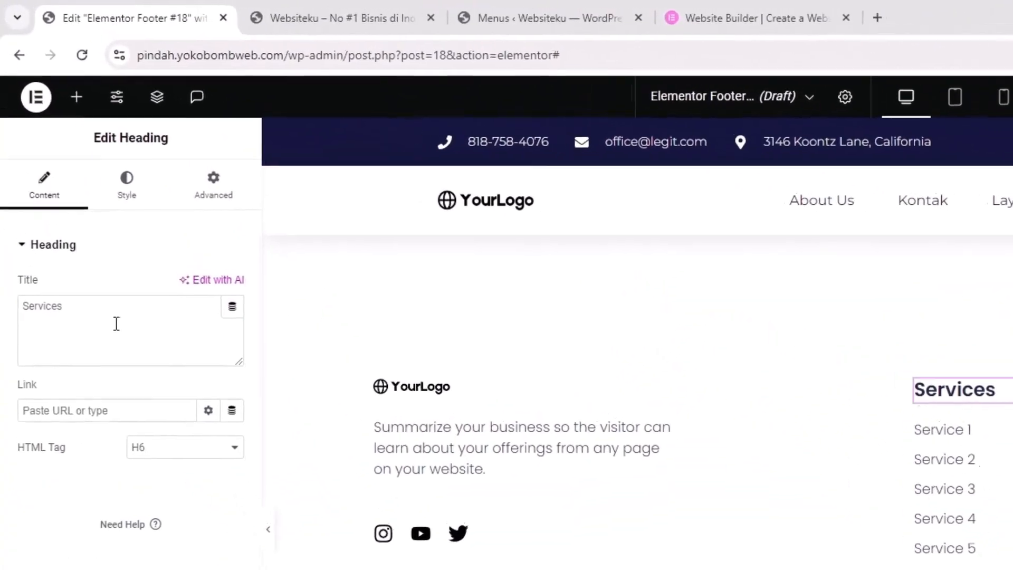
{"action": "left_click_drag", "start_coordinate": [70, 197], "coordinate": [2, 200]}
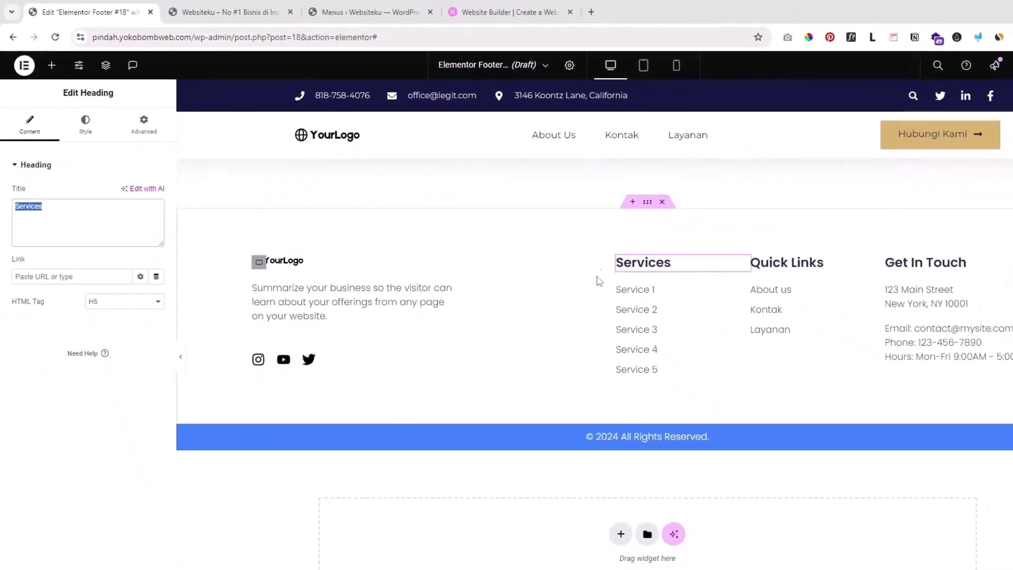
{"action": "left_click", "coordinate": [658, 274]}
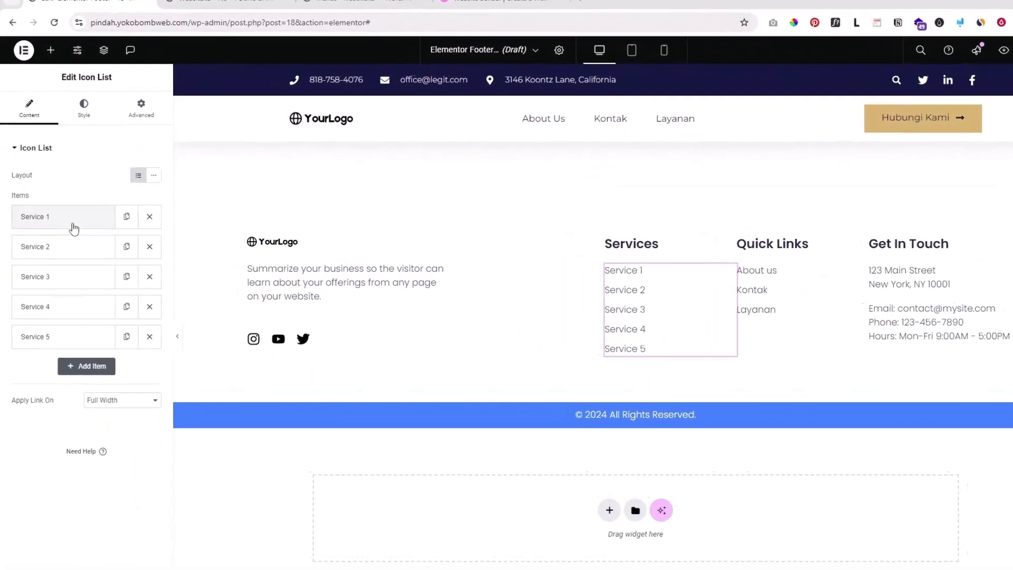
{"action": "left_click", "coordinate": [65, 216]}
{"action": "left_click_drag", "start_coordinate": [67, 248], "coordinate": [6, 246]}
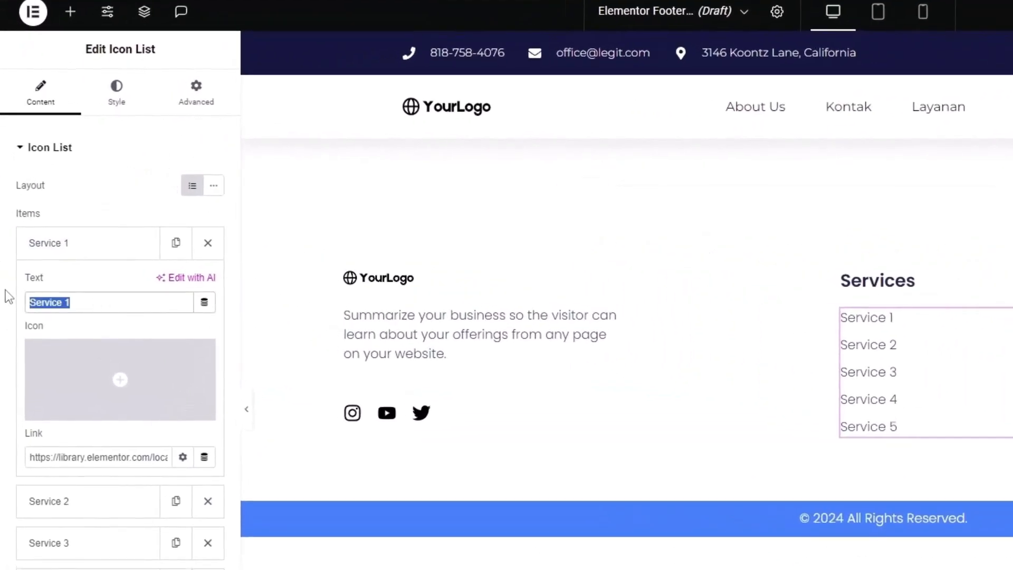
{"action": "type", "text": "A"}
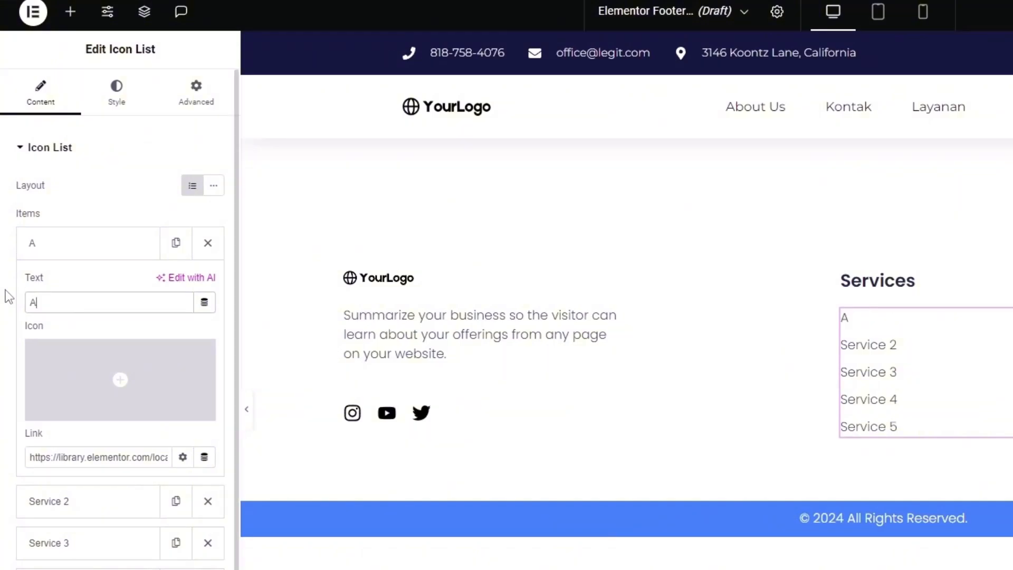
{"action": "key", "text": "BackSpace"}
{"action": "type", "text": "Jasa"}
{"action": "key", "text": "ctrl+a"}
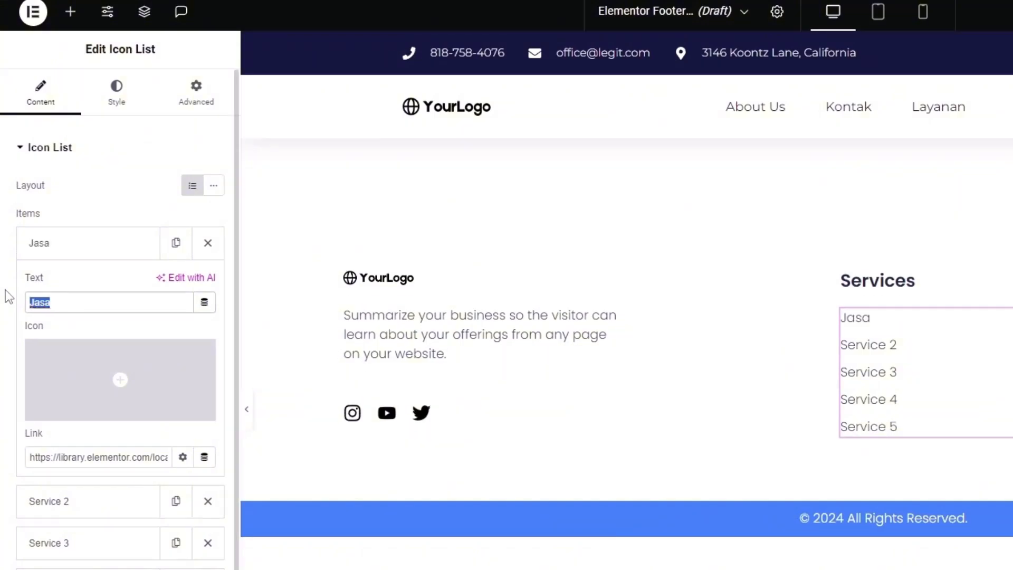
{"action": "type", "text": "Produk kami"}
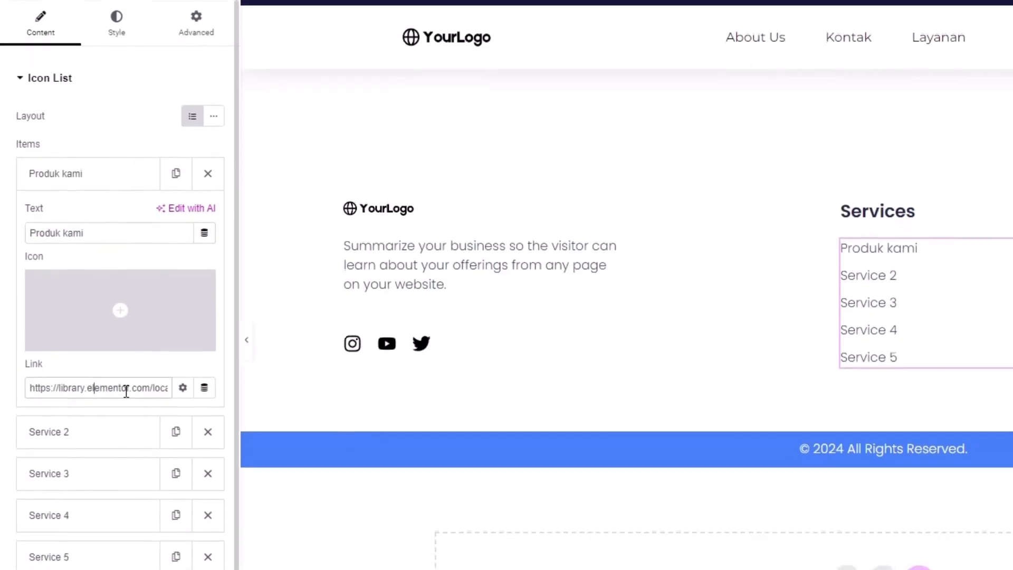
Replace the Produk kami item's template link with '#' and collapse the item
{"action": "left_click_drag", "start_coordinate": [129, 457], "coordinate": [54, 457]}
{"action": "left_click", "coordinate": [40, 378]}
{"action": "key", "text": "ctrl+a"}
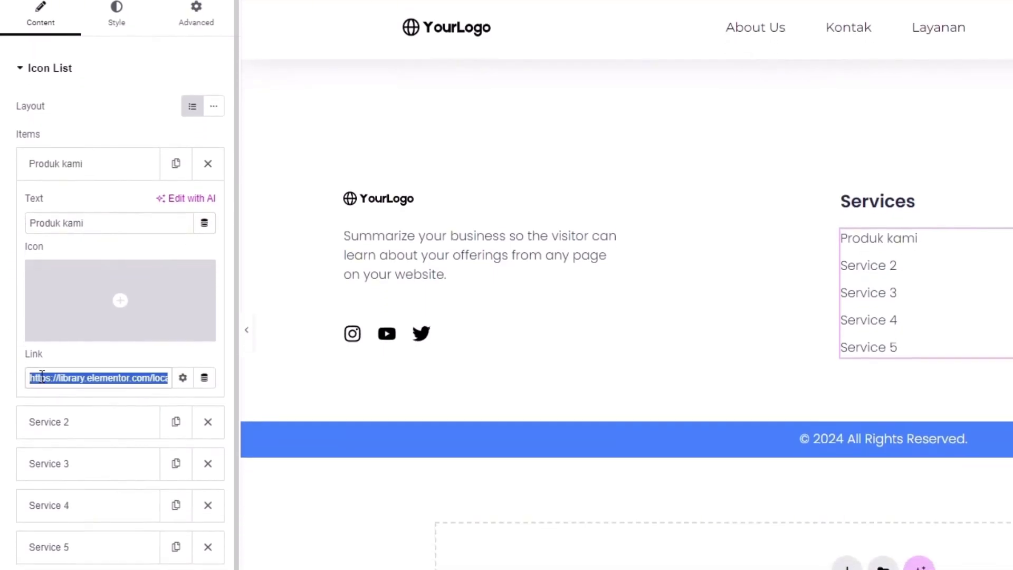
{"action": "key", "text": "BackSpace"}
{"action": "type", "text": "#"}
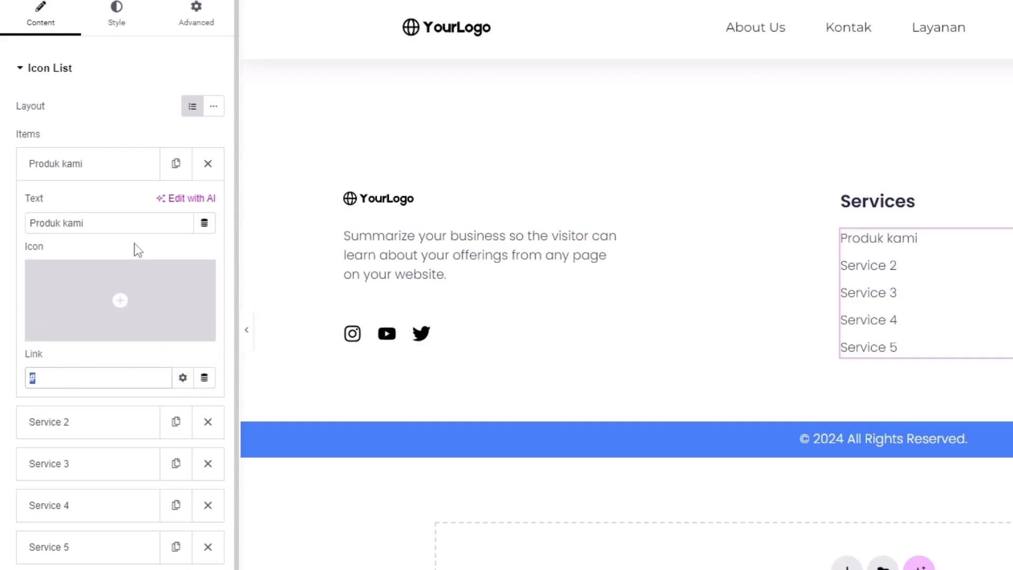
{"action": "left_click", "coordinate": [83, 167]}
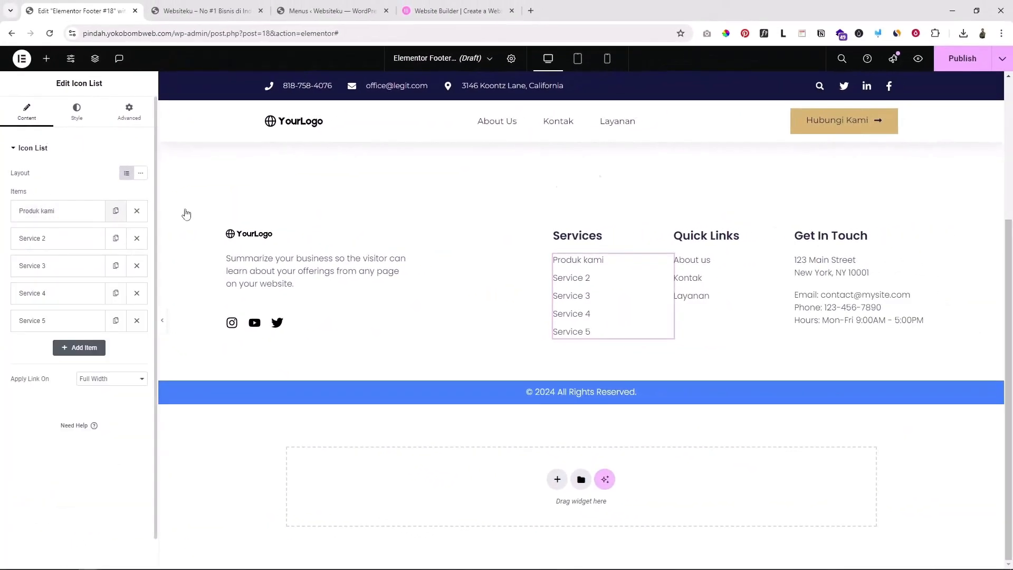
Select the street address text, then move on to the copyright heading widget
{"action": "left_click", "coordinate": [846, 275]}
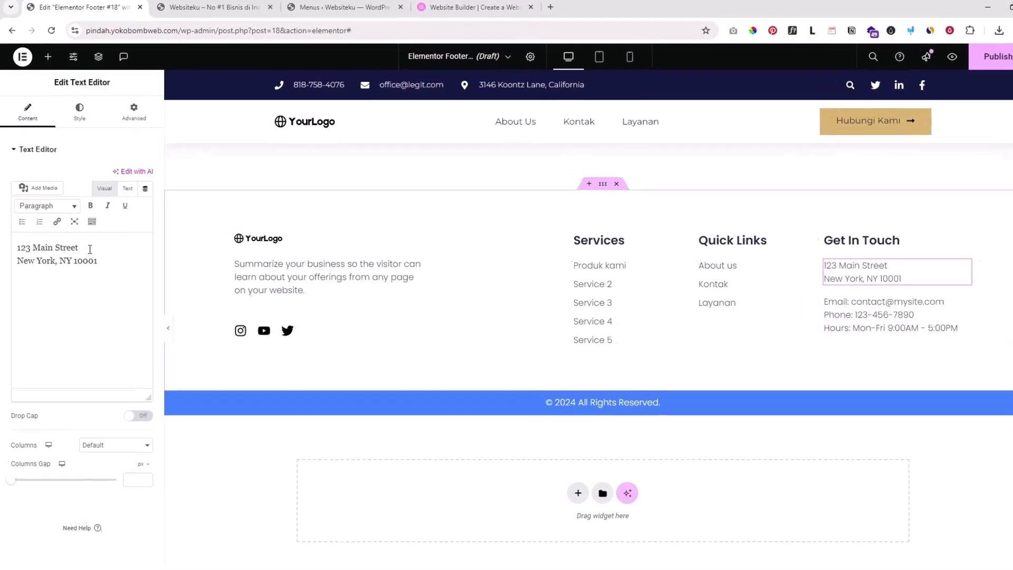
{"action": "left_click_drag", "start_coordinate": [98, 262], "coordinate": [24, 248]}
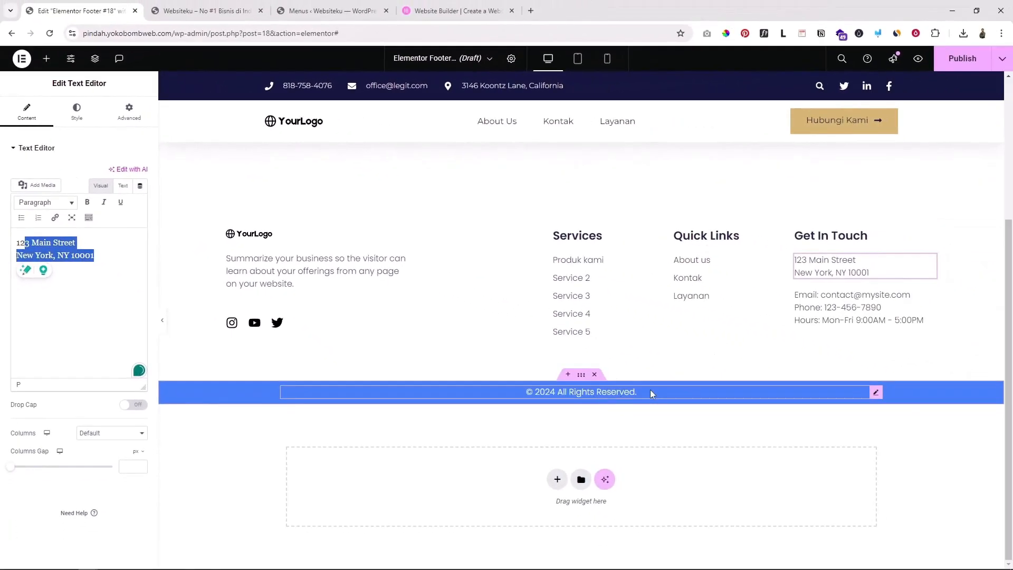
{"action": "left_click", "coordinate": [572, 392]}
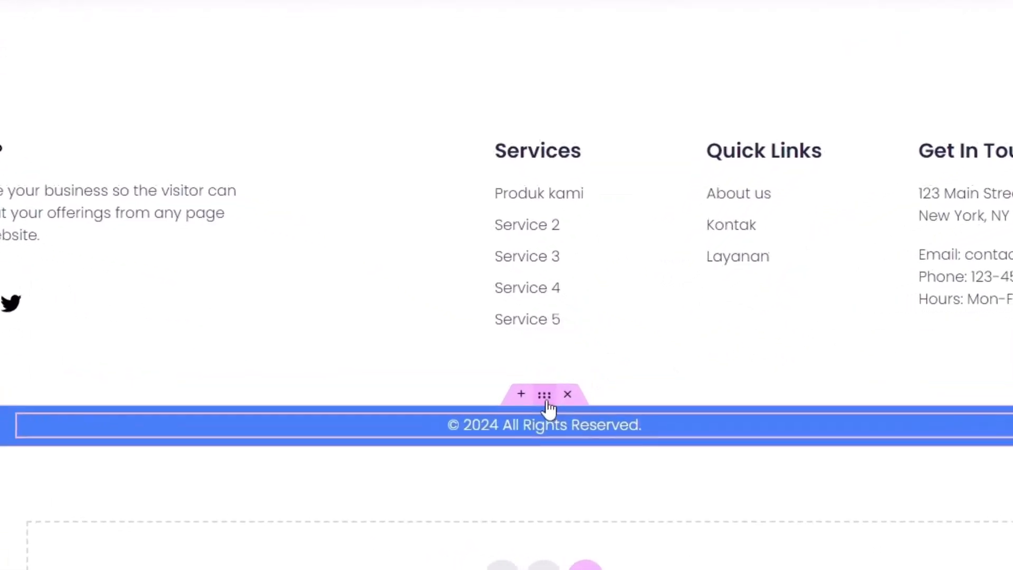
{"action": "left_click", "coordinate": [533, 405]}
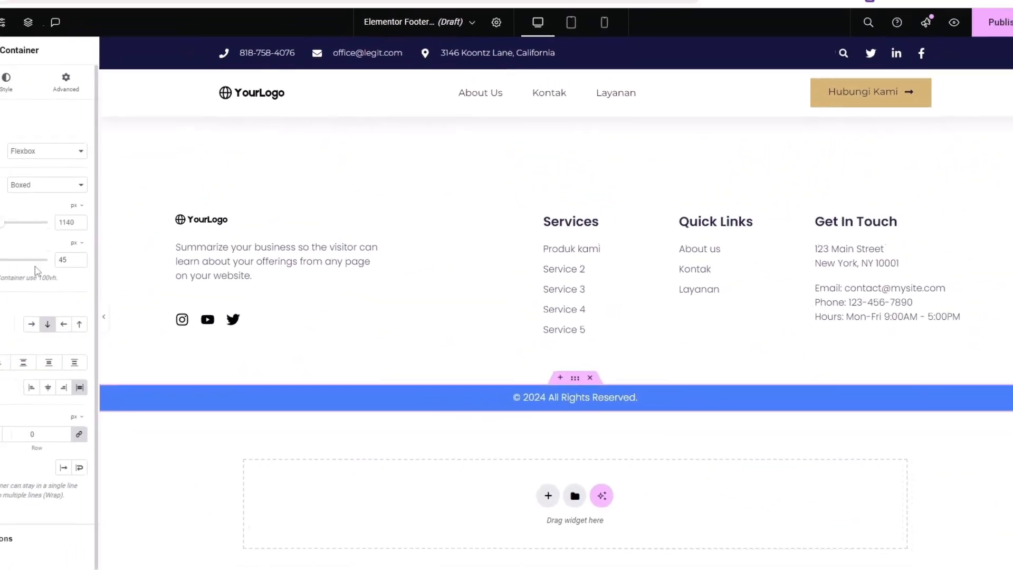
{"action": "left_click", "coordinate": [5, 87]}
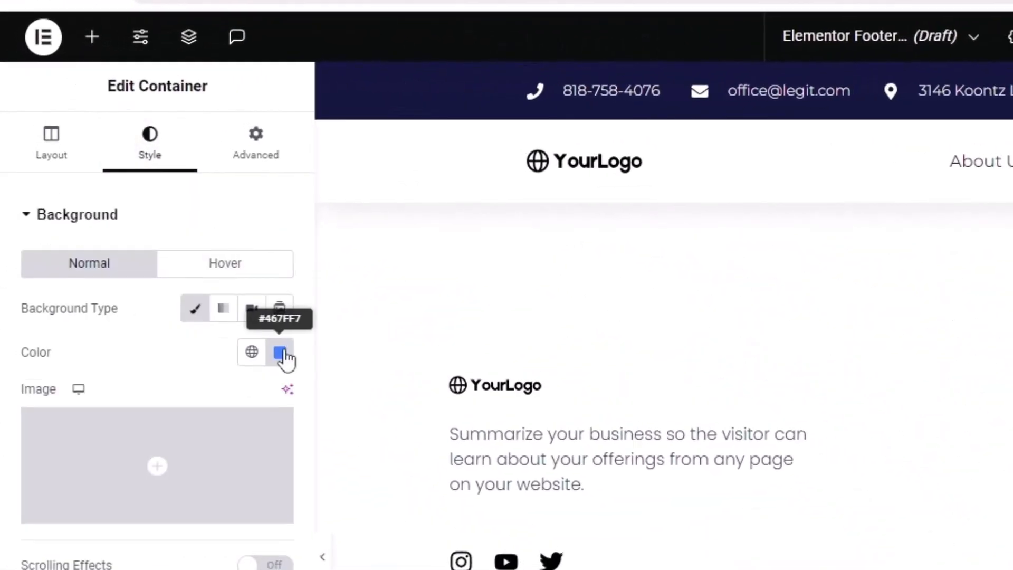
{"action": "left_click", "coordinate": [281, 353]}
{"action": "key", "text": "ctrl+c"}
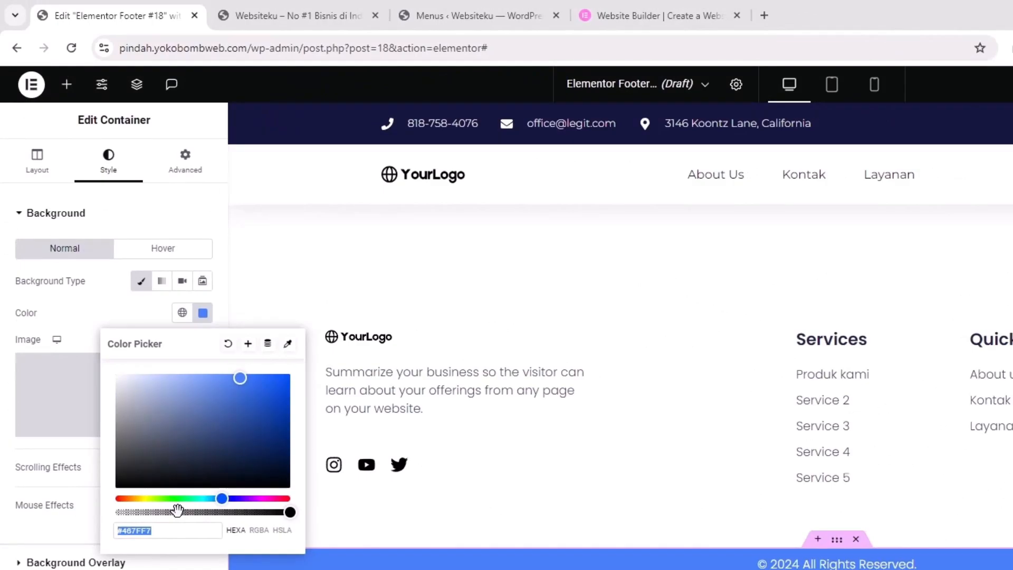
{"action": "type", "text": "#0052FD"}
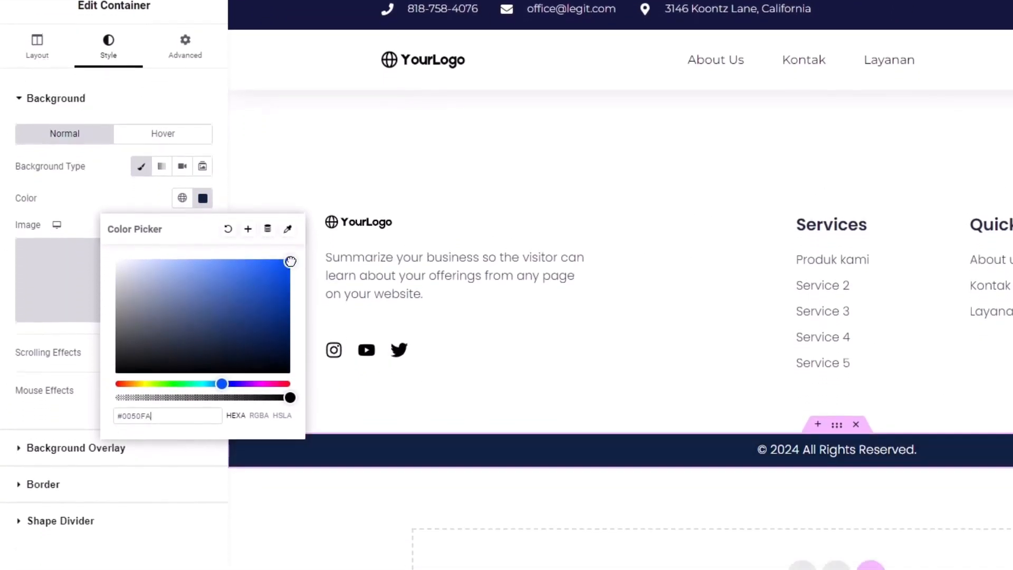
{"action": "left_click_drag", "start_coordinate": [221, 377], "coordinate": [283, 377]}
{"action": "left_click_drag", "start_coordinate": [258, 333], "coordinate": [288, 314]}
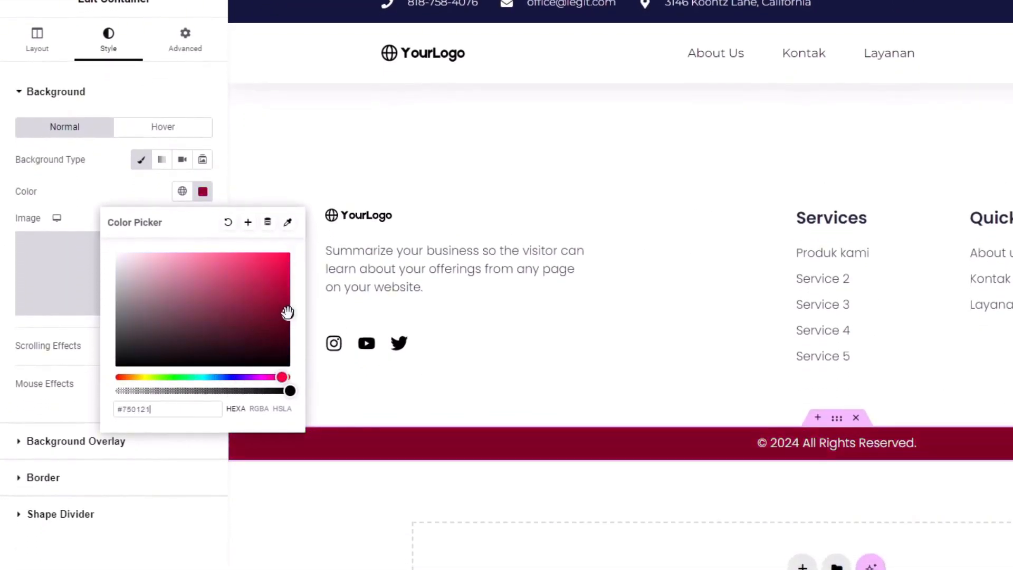
{"action": "left_click_drag", "start_coordinate": [140, 329], "coordinate": [102, 399]}
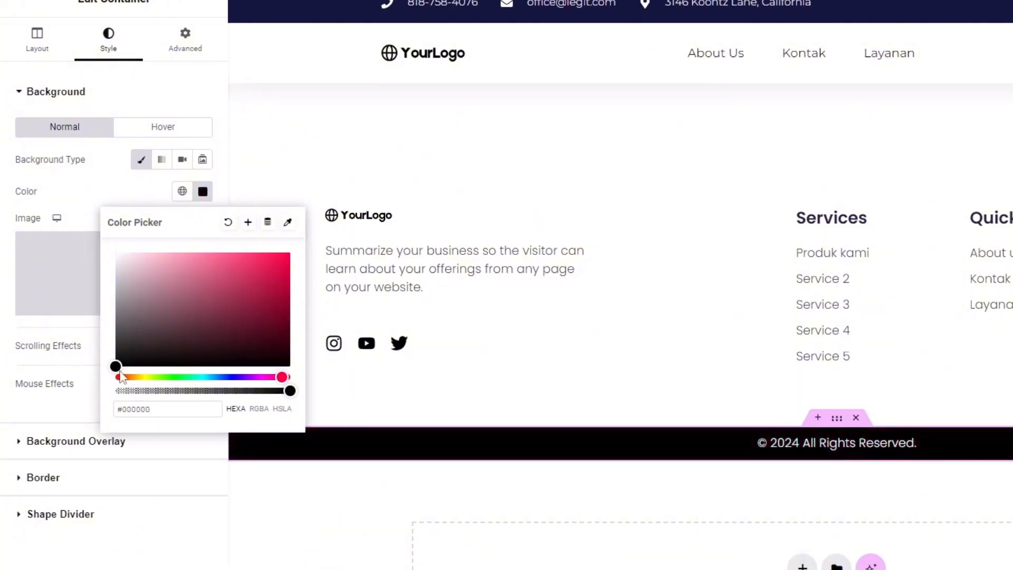
{"action": "key", "text": "ctrl+a"}
{"action": "key", "text": "ctrl+v"}
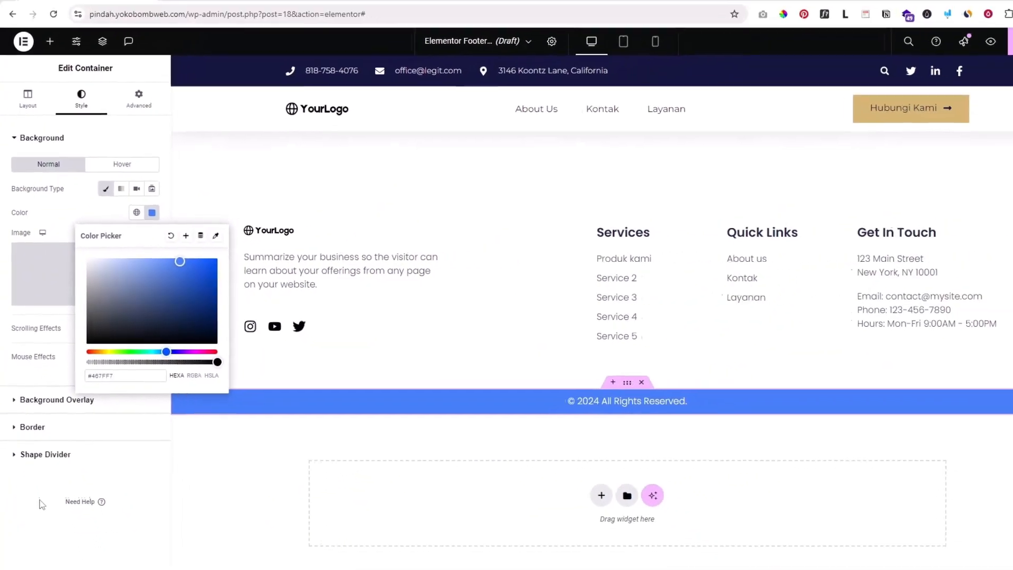
{"action": "left_click", "coordinate": [142, 538]}
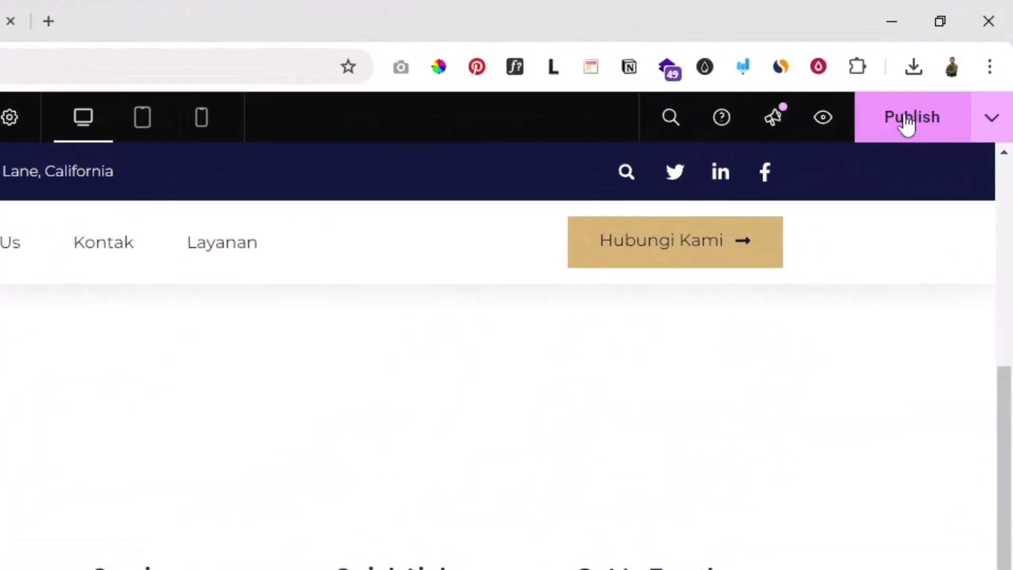
Publish the footer with an Include / Entire Site condition and switch to the live site tab
{"action": "left_click", "coordinate": [906, 120]}
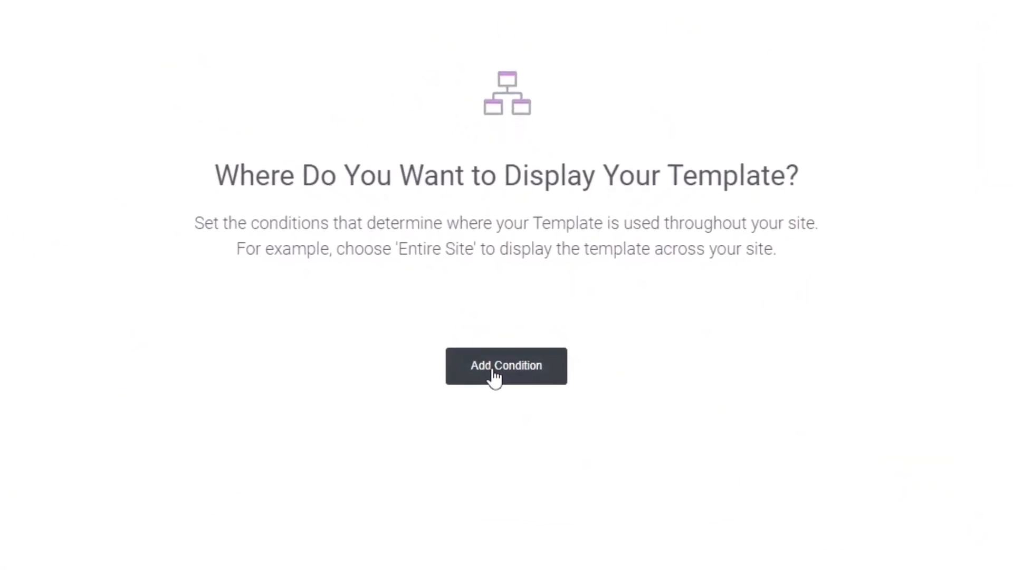
{"action": "left_click", "coordinate": [500, 333]}
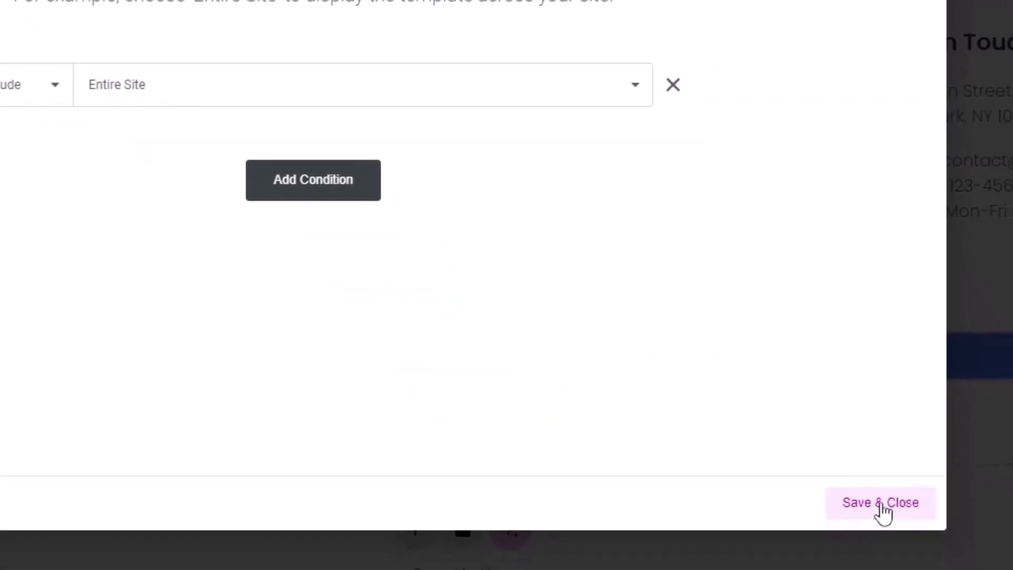
{"action": "left_click", "coordinate": [880, 503]}
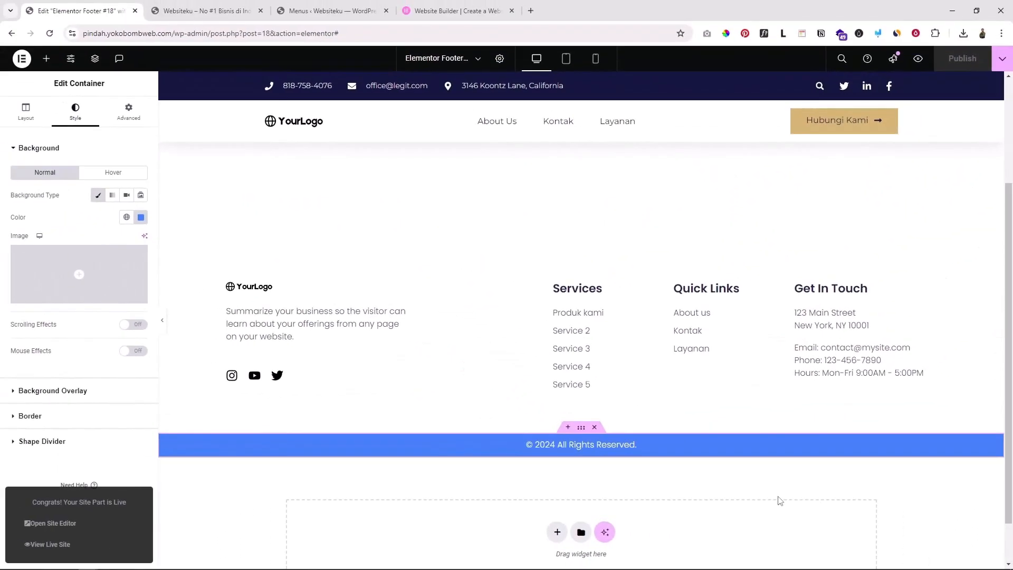
{"action": "left_click", "coordinate": [206, 10]}
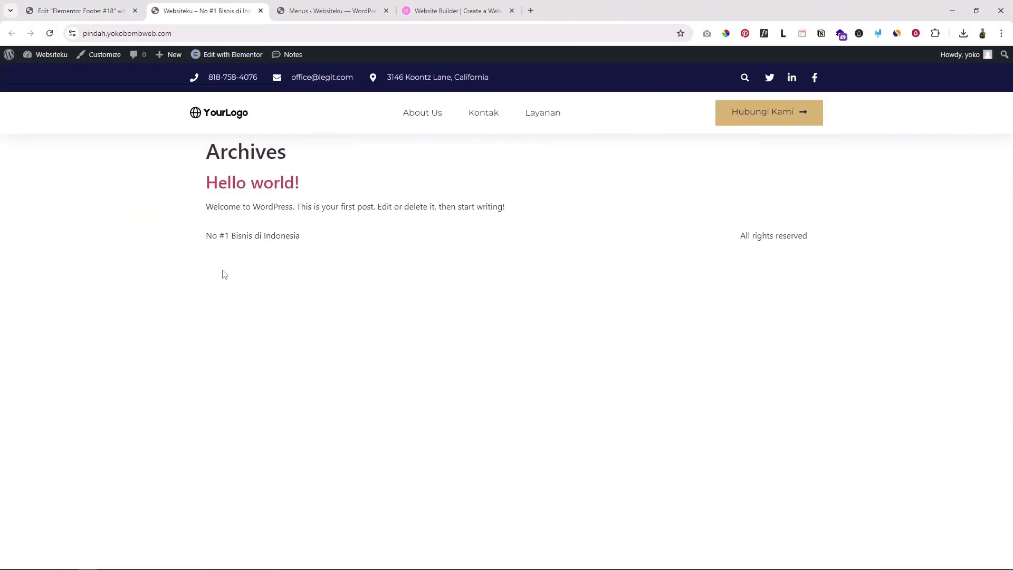
Reload the live Archives page to check the new footer, briefly selecting the top-bar text
{"action": "left_click", "coordinate": [50, 34]}
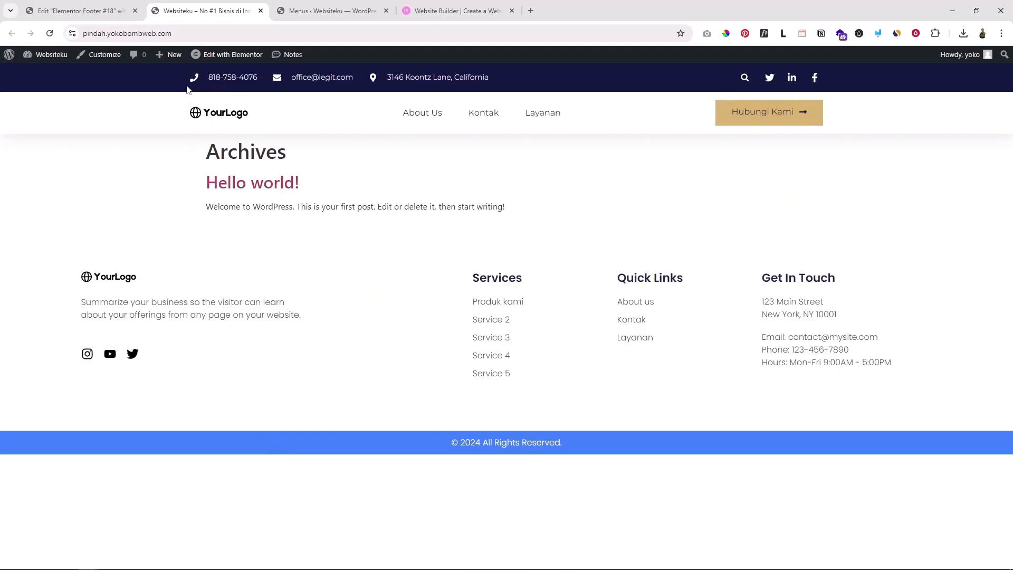
{"action": "left_click_drag", "start_coordinate": [186, 88], "coordinate": [190, 128]}
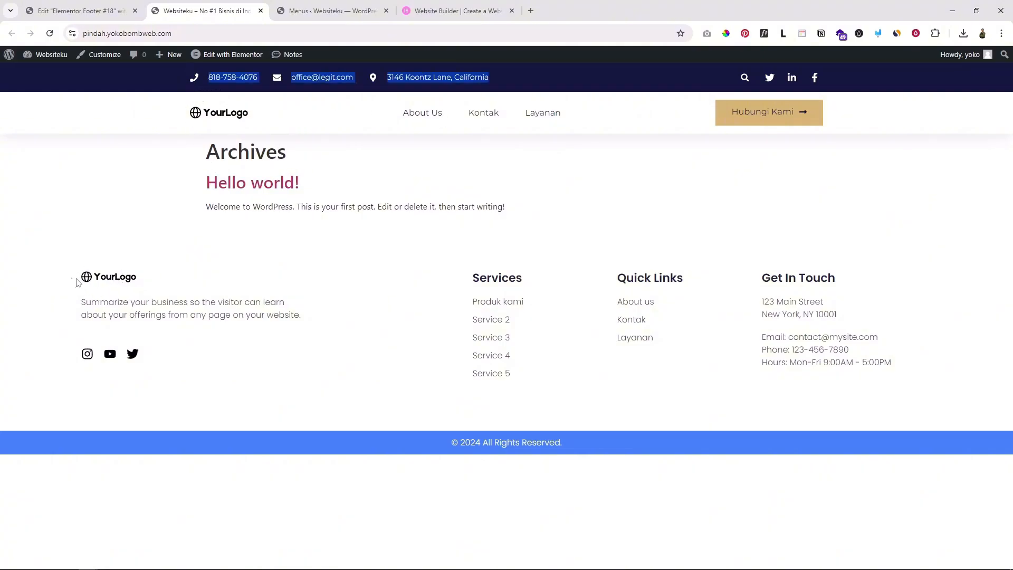
{"action": "left_click", "coordinate": [153, 242]}
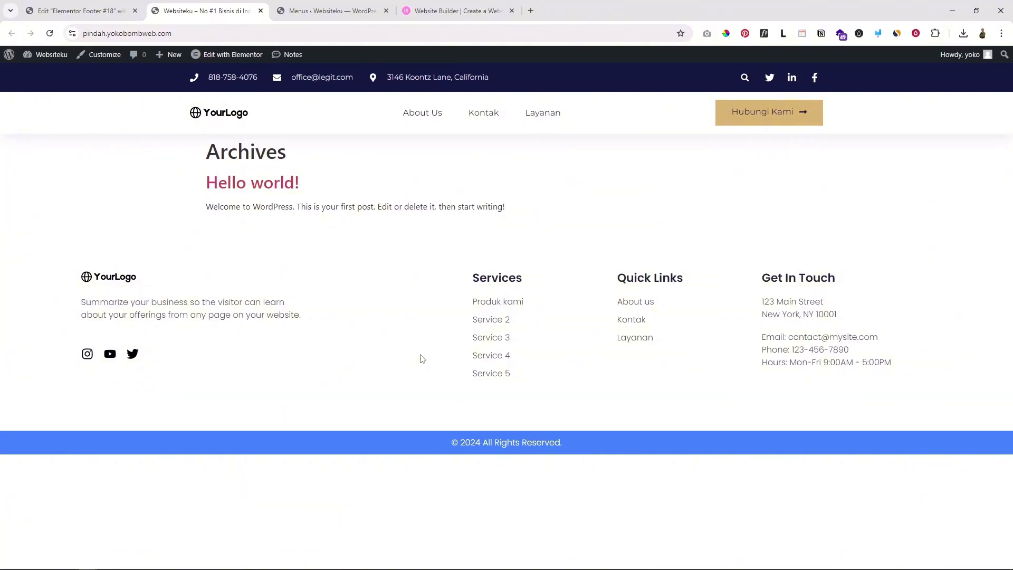
Compare the elementor.com footer's link columns, then return to the live Websiteku Archives page
{"action": "left_click", "coordinate": [428, 9]}
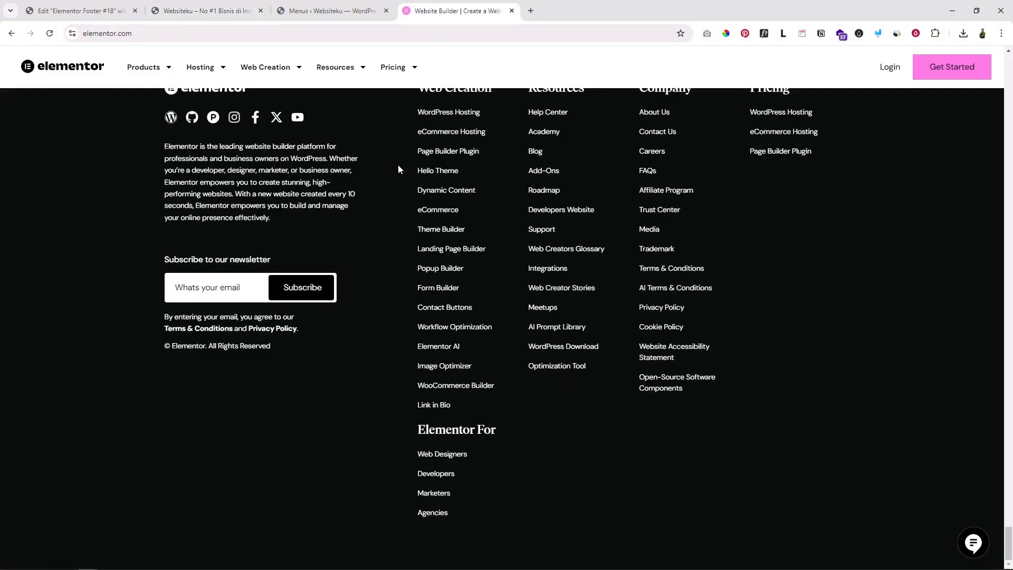
{"action": "scroll", "coordinate": [114, 94], "scroll_direction": "up", "scroll_amount": 5}
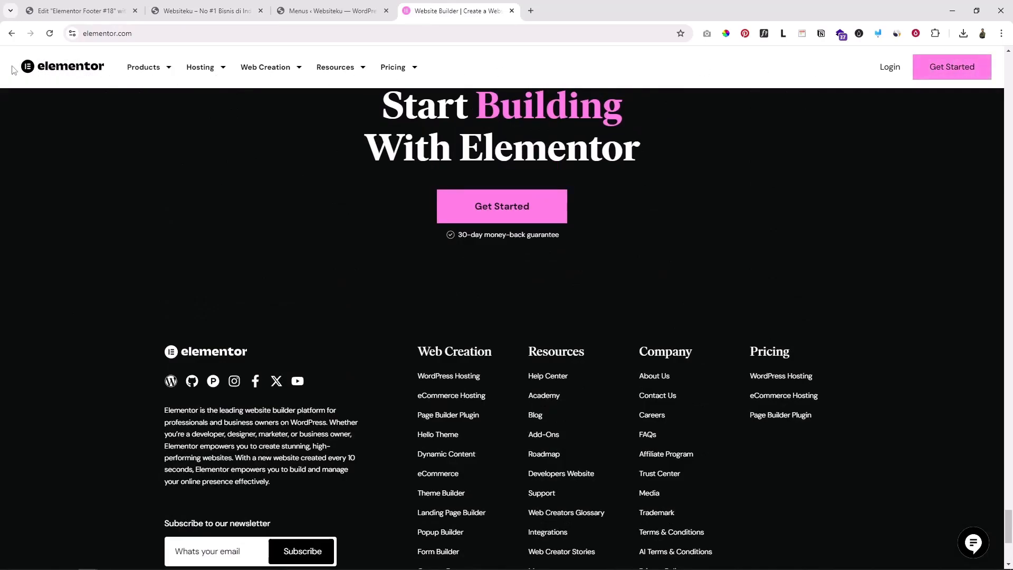
{"action": "scroll", "coordinate": [455, 264], "scroll_direction": "down", "scroll_amount": 3}
{"action": "scroll", "coordinate": [163, 235], "scroll_direction": "up", "scroll_amount": 2}
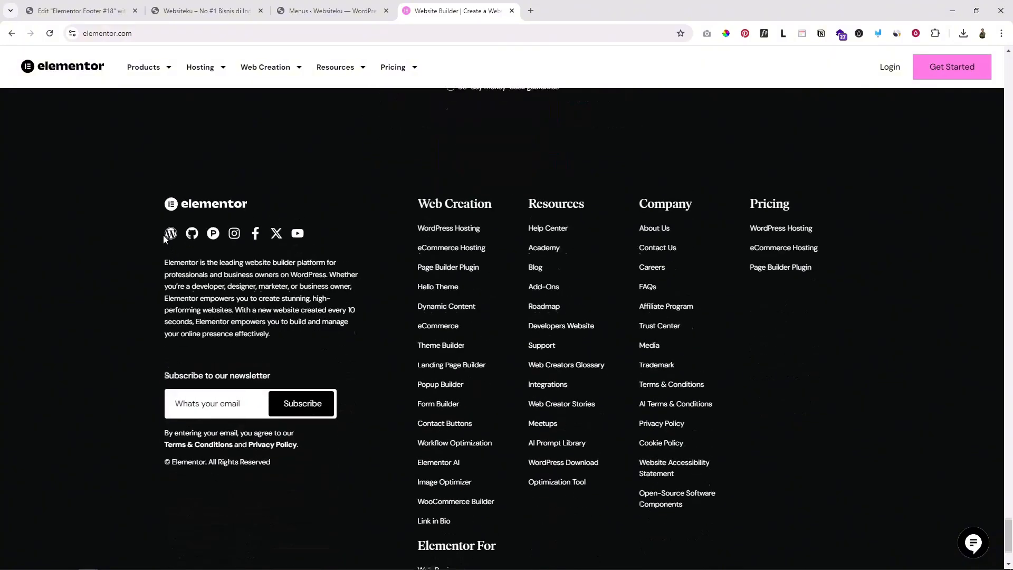
{"action": "scroll", "coordinate": [164, 234], "scroll_direction": "down", "scroll_amount": 2}
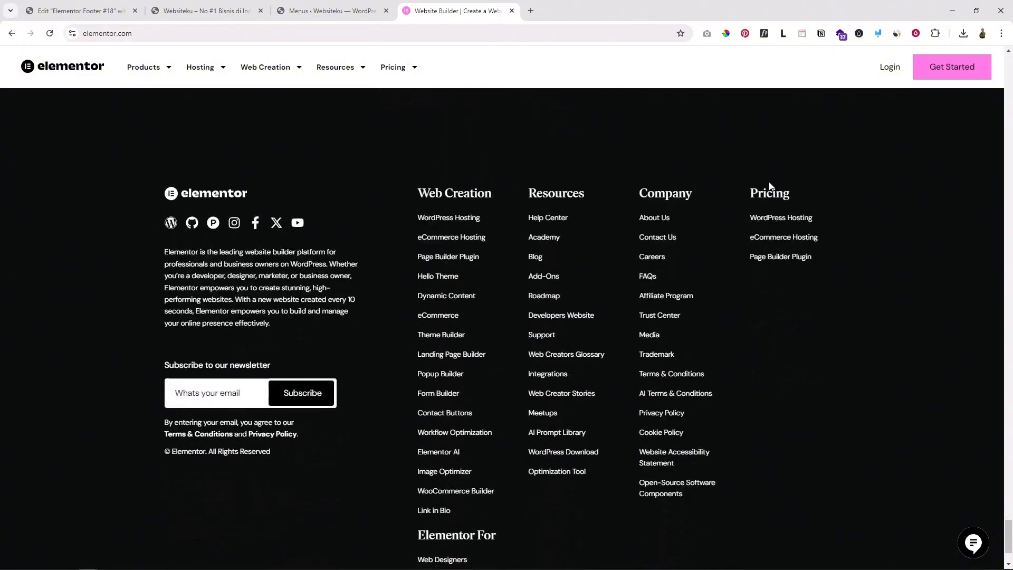
{"action": "scroll", "coordinate": [796, 323], "scroll_direction": "up", "scroll_amount": 3}
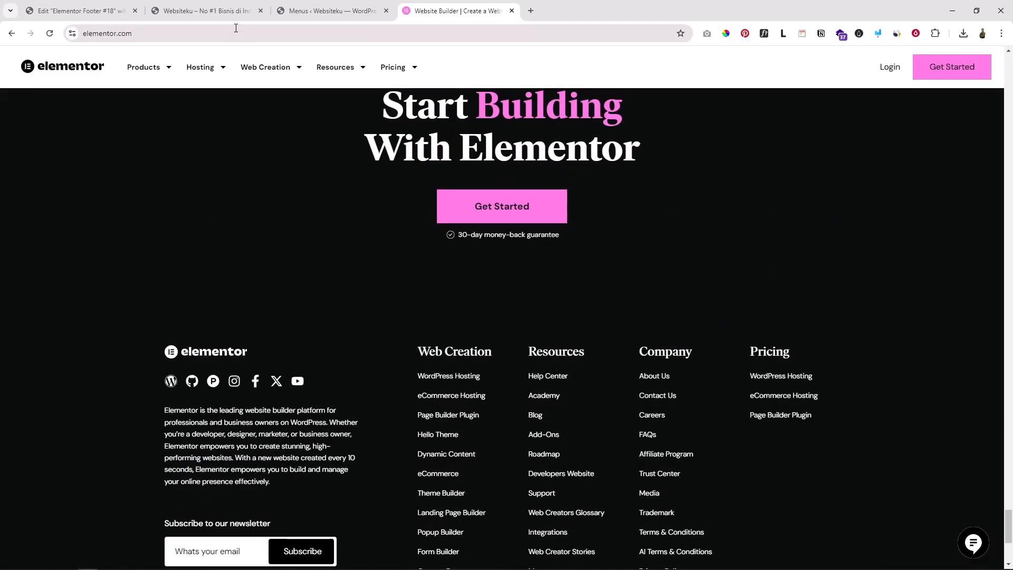
{"action": "left_click", "coordinate": [216, 9]}
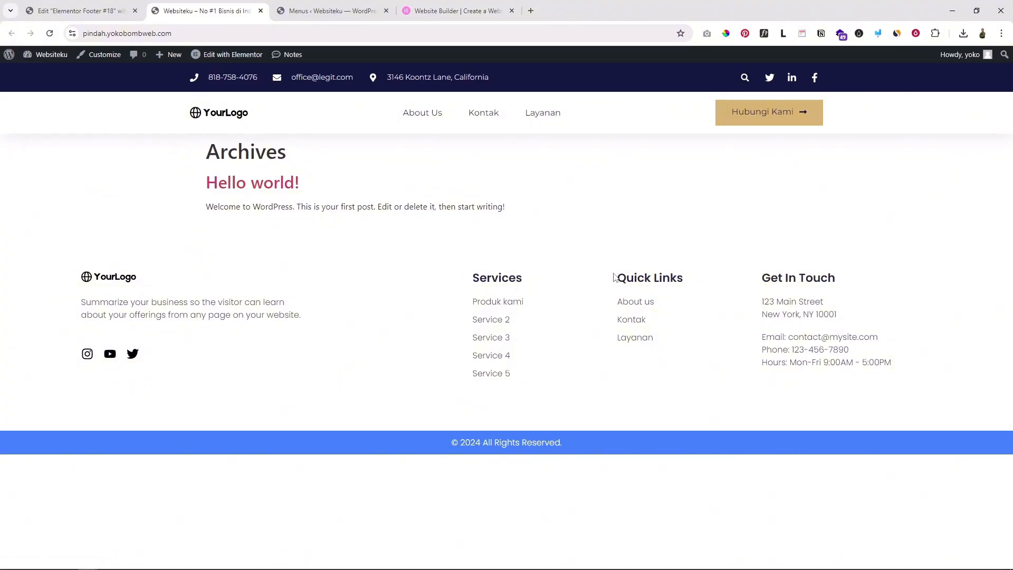
Make the footer's main container Boxed with a 1200 px width, then publish the footer template
{"action": "left_click", "coordinate": [87, 12]}
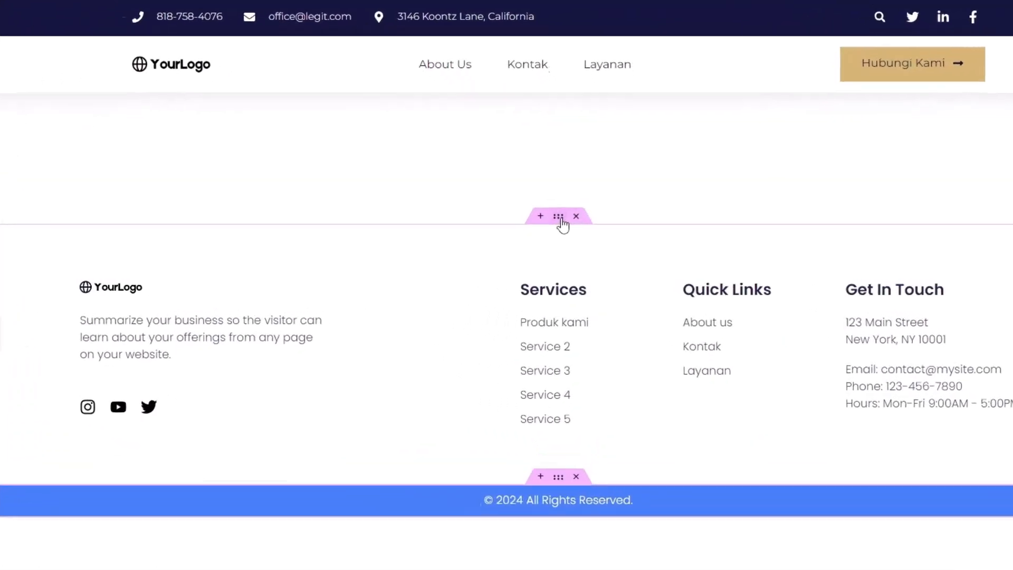
{"action": "left_click", "coordinate": [517, 190]}
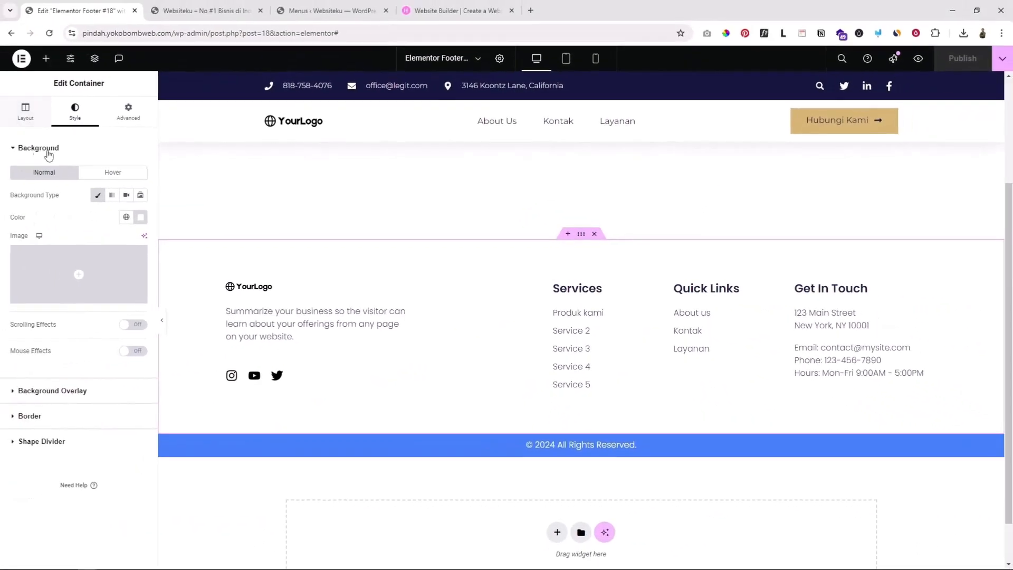
{"action": "left_click", "coordinate": [38, 166]}
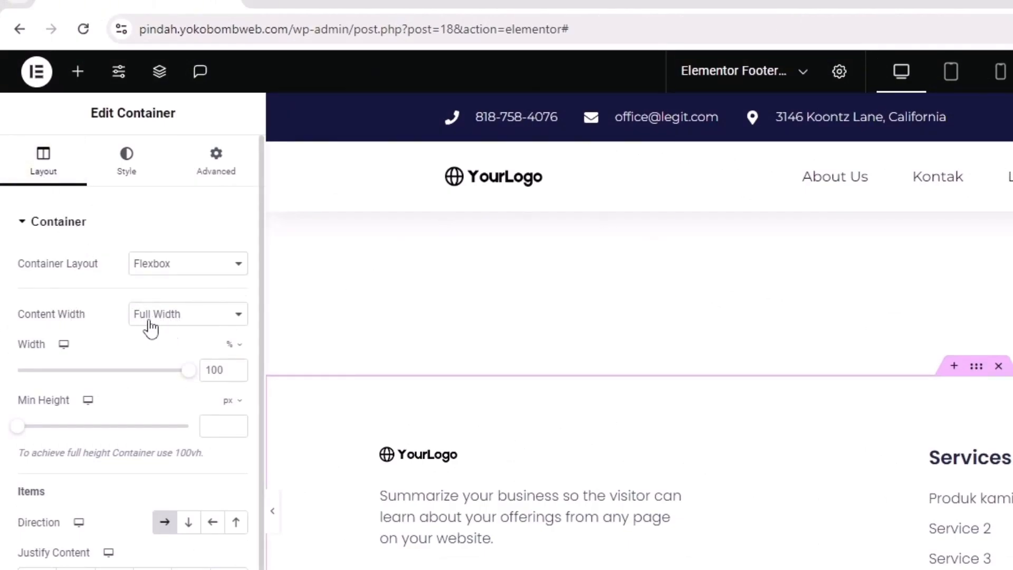
{"action": "left_click", "coordinate": [180, 317]}
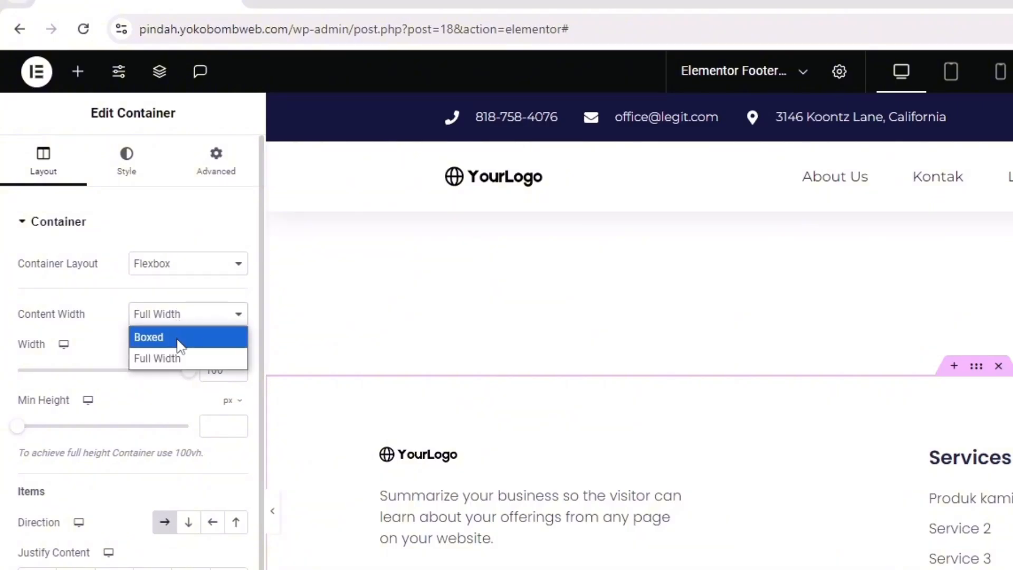
{"action": "left_click", "coordinate": [180, 338]}
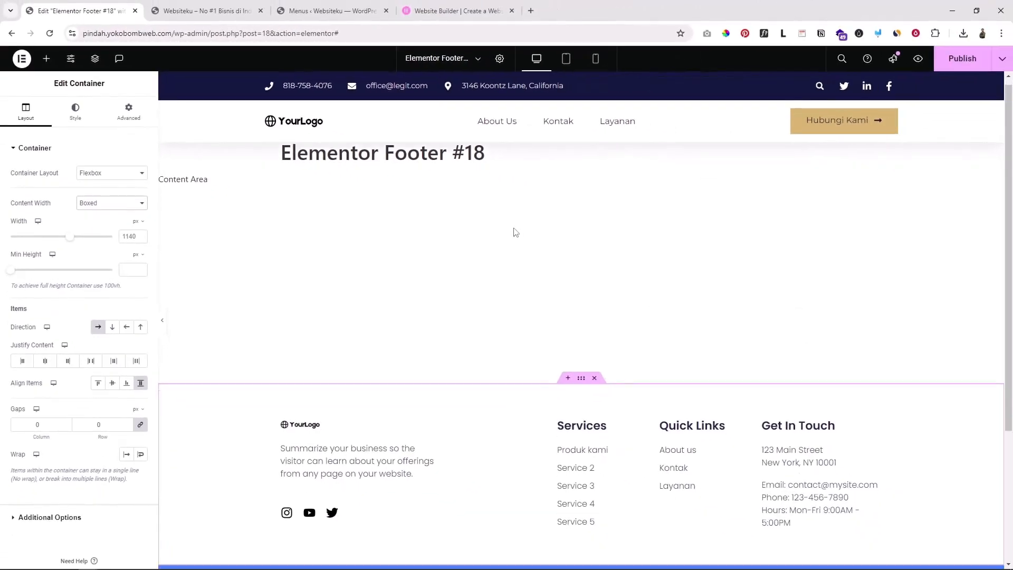
{"action": "scroll", "coordinate": [516, 232], "scroll_direction": "down", "scroll_amount": 4}
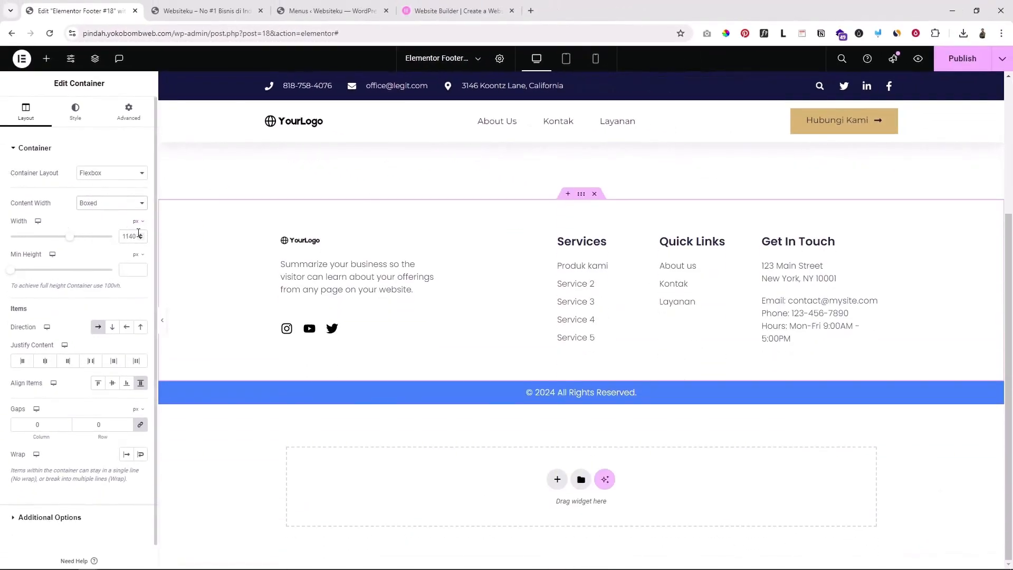
{"action": "scroll", "coordinate": [454, 190], "scroll_direction": "up", "scroll_amount": 1}
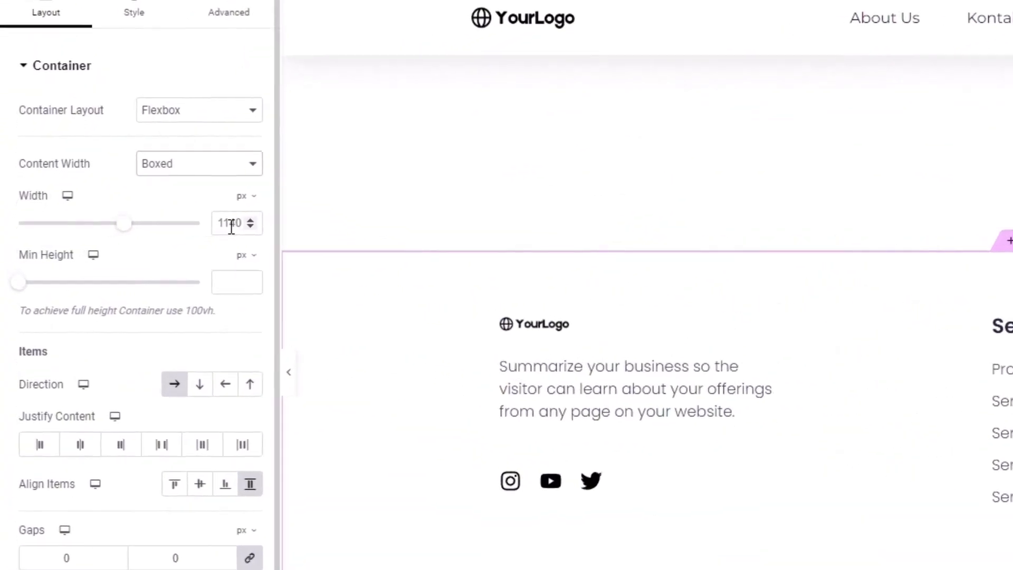
{"action": "left_click", "coordinate": [129, 238]}
{"action": "type", "text": "12"}
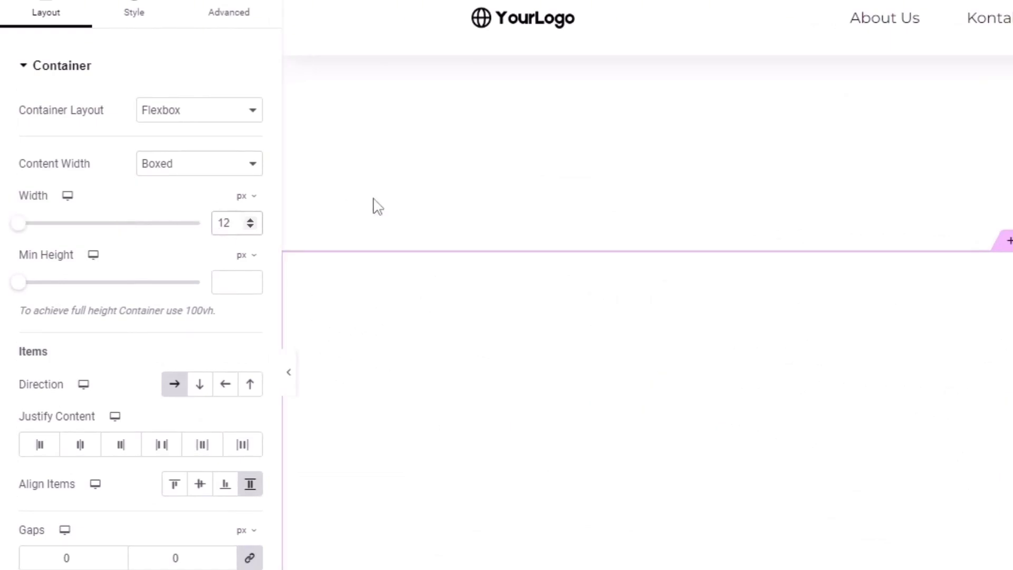
{"action": "type", "text": "00"}
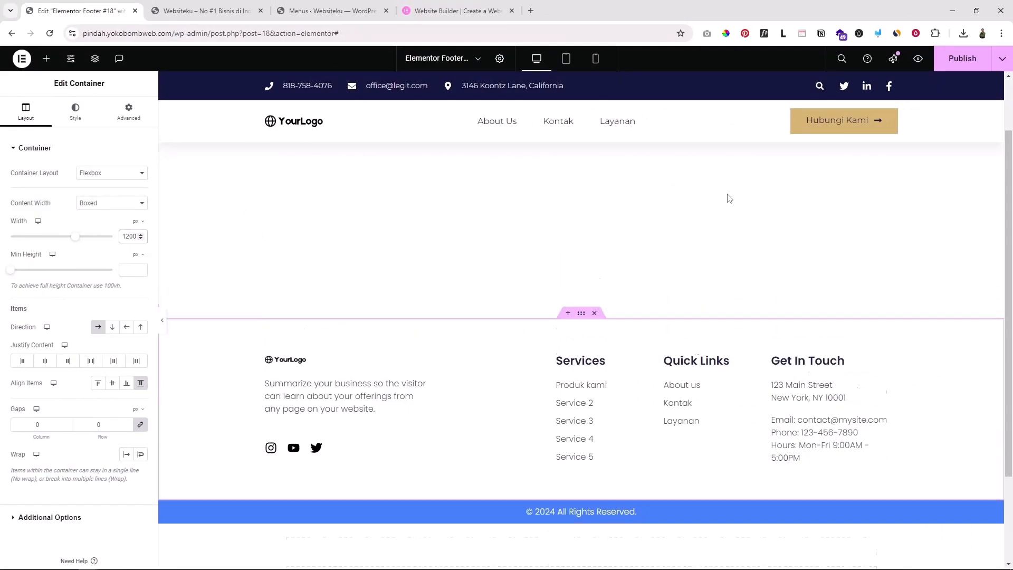
{"action": "scroll", "coordinate": [728, 203], "scroll_direction": "up", "scroll_amount": 3}
{"action": "scroll", "coordinate": [665, 222], "scroll_direction": "down", "scroll_amount": 3}
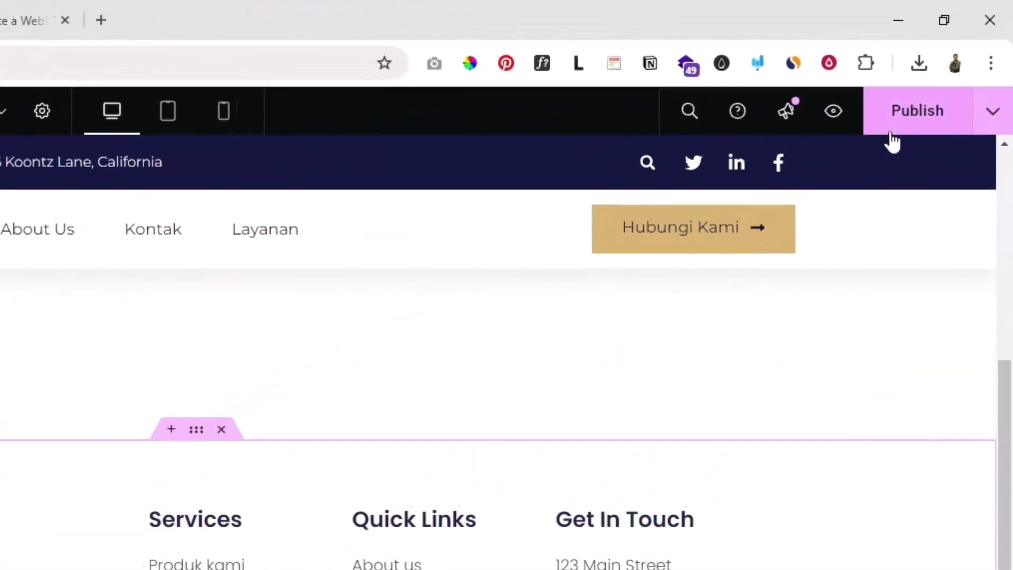
{"action": "left_click", "coordinate": [960, 59]}
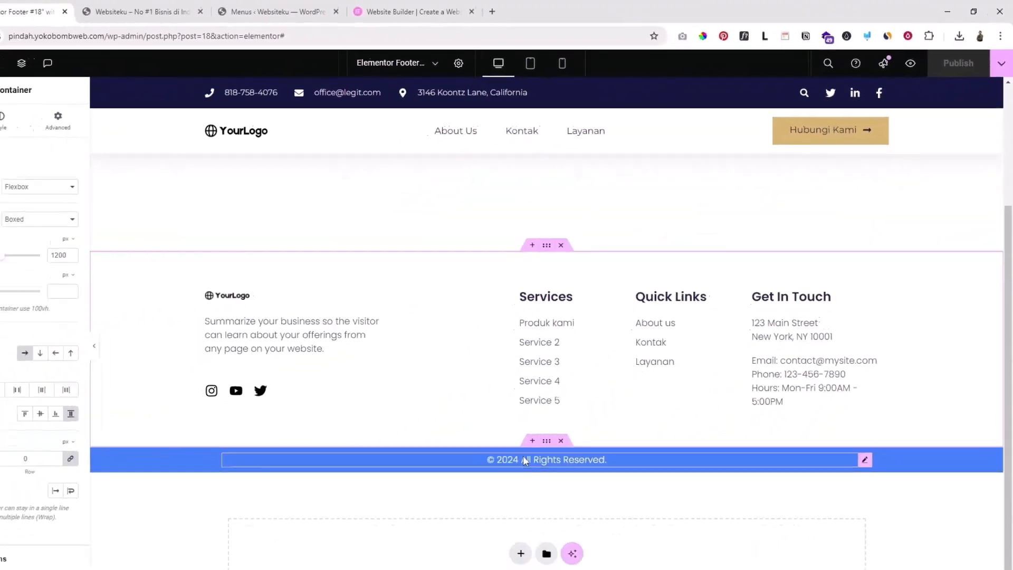
Give the footer copyright bar an rgb(22,22,63) navy background and publish the footer
{"action": "left_click", "coordinate": [607, 390]}
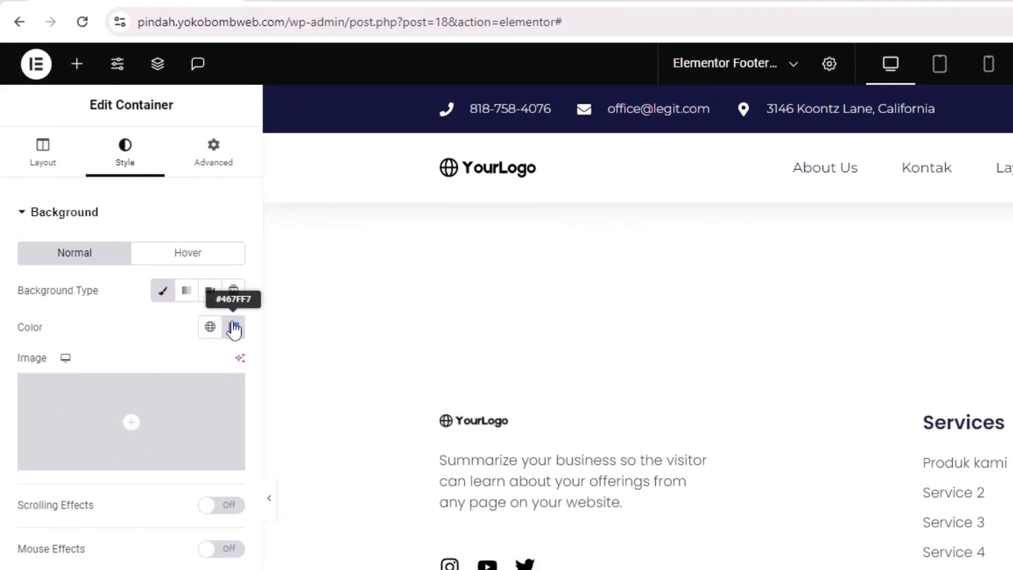
{"action": "left_click", "coordinate": [234, 327]}
{"action": "triple_click", "coordinate": [200, 456]}
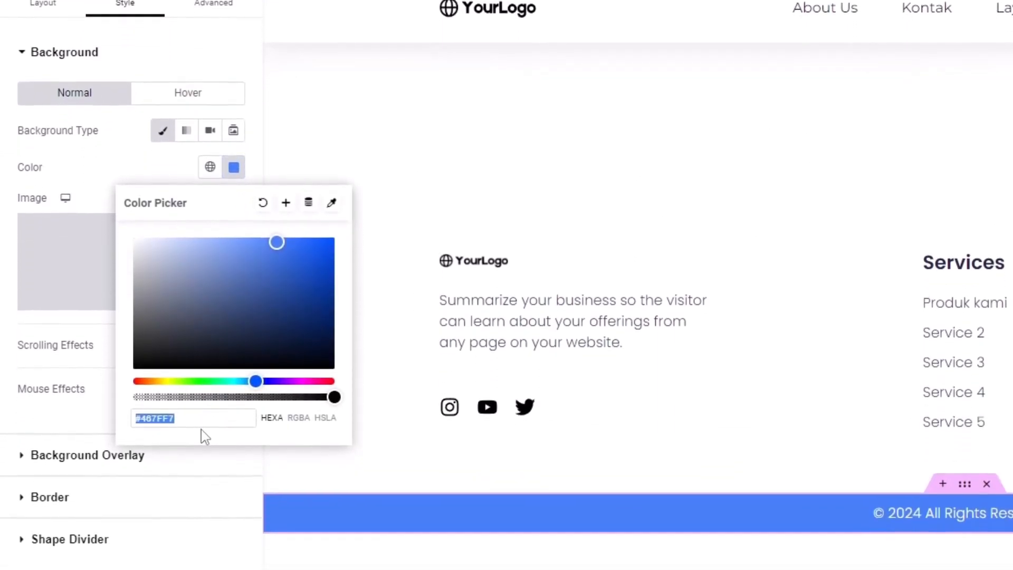
{"action": "type", "text": "rgb(22,22,63)"}
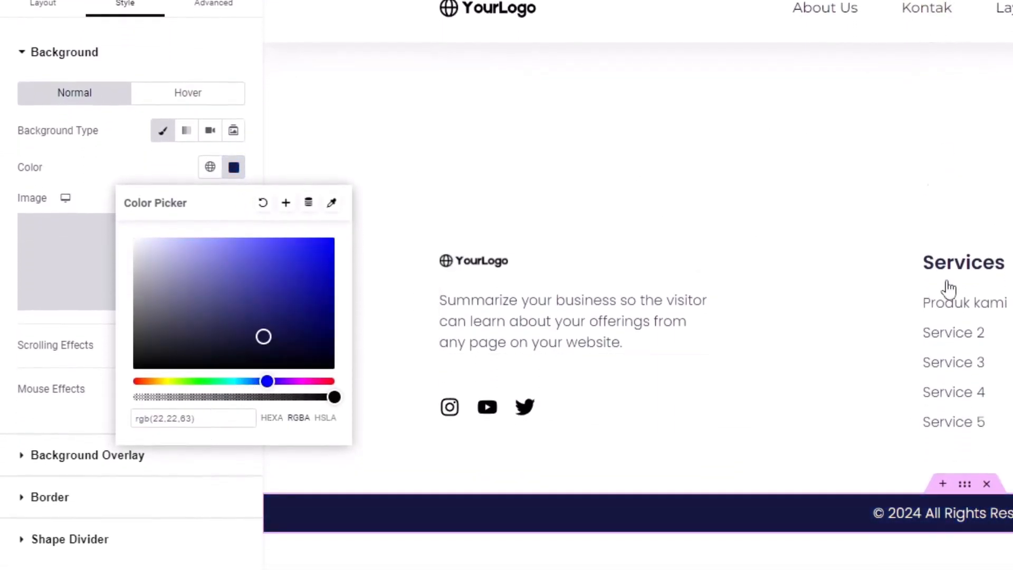
{"action": "left_click", "coordinate": [62, 517]}
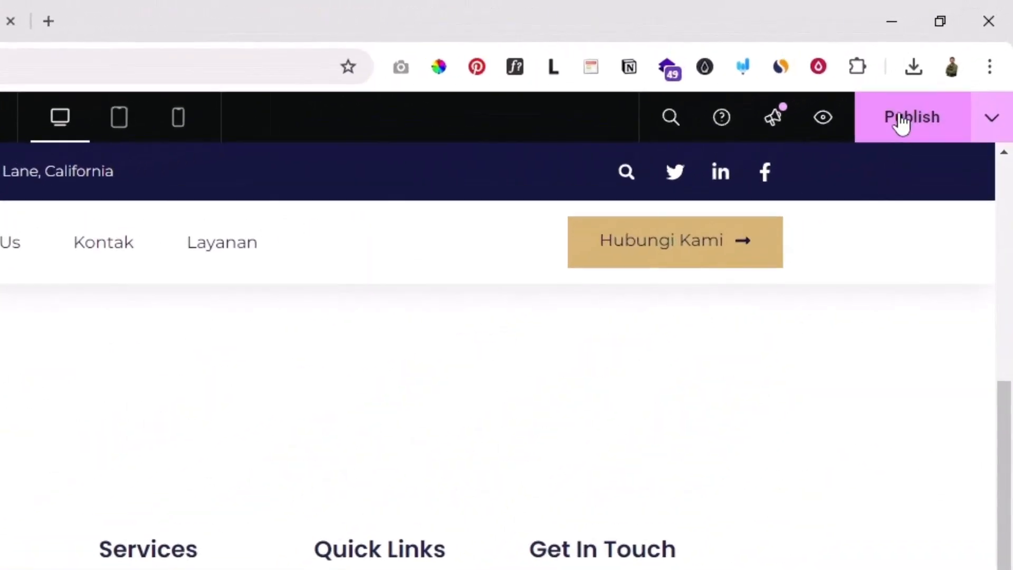
{"action": "left_click", "coordinate": [956, 61]}
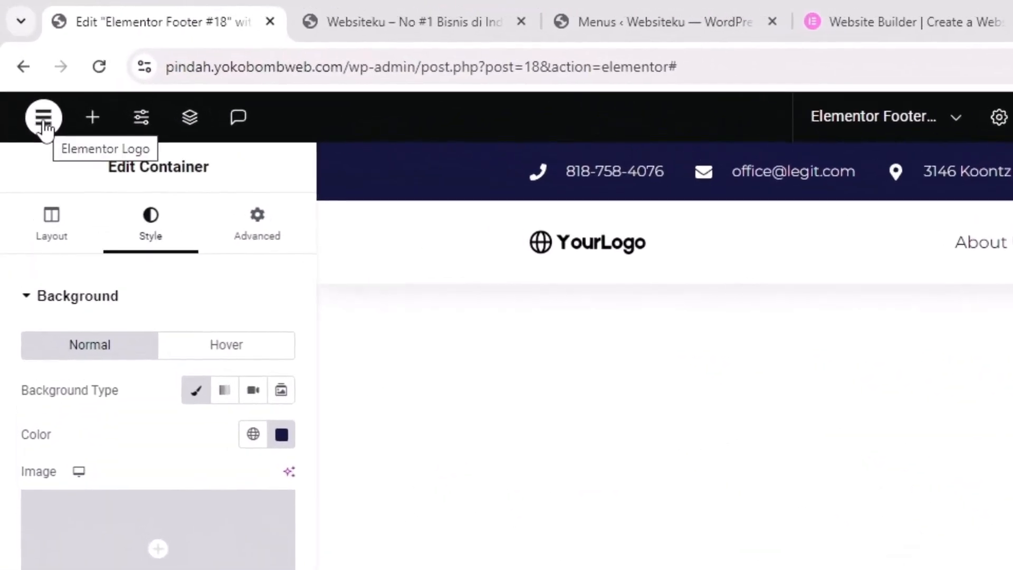
{"action": "left_click", "coordinate": [44, 124]}
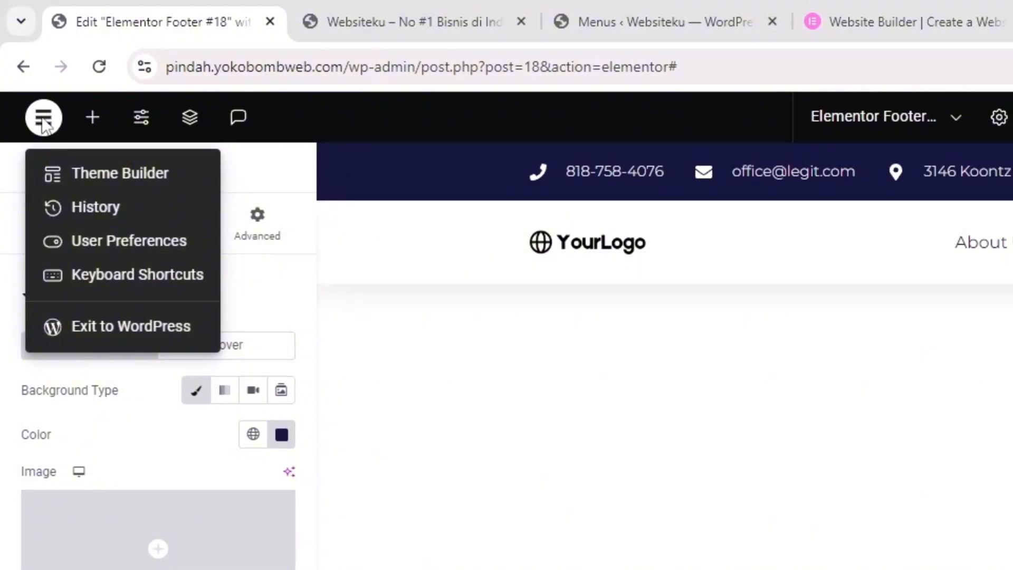
Exit Elementor to WordPress admin and start a new page, dismissing the welcome guide
{"action": "left_click", "coordinate": [94, 325]}
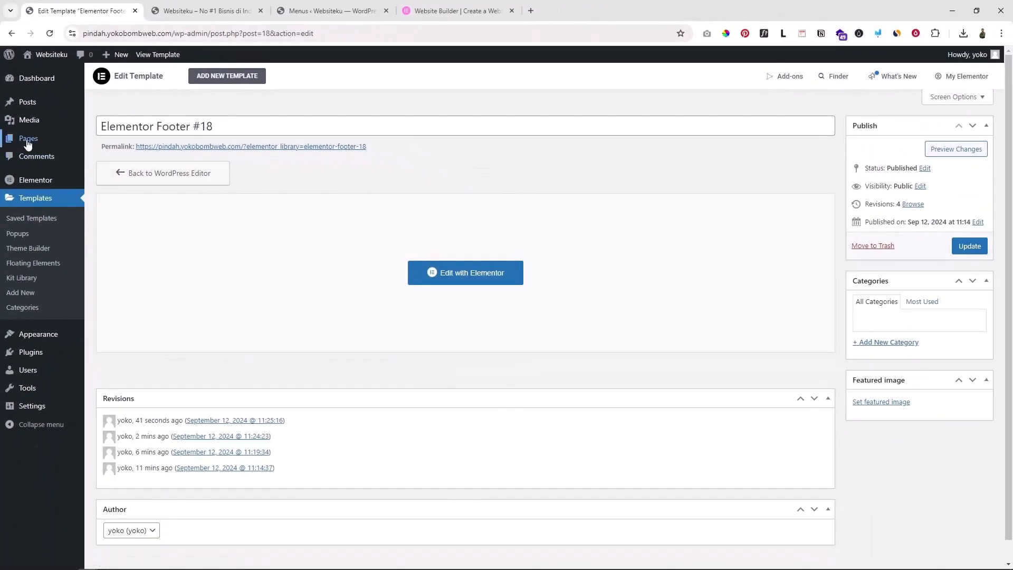
{"action": "mouse_move", "coordinate": [24, 141]}
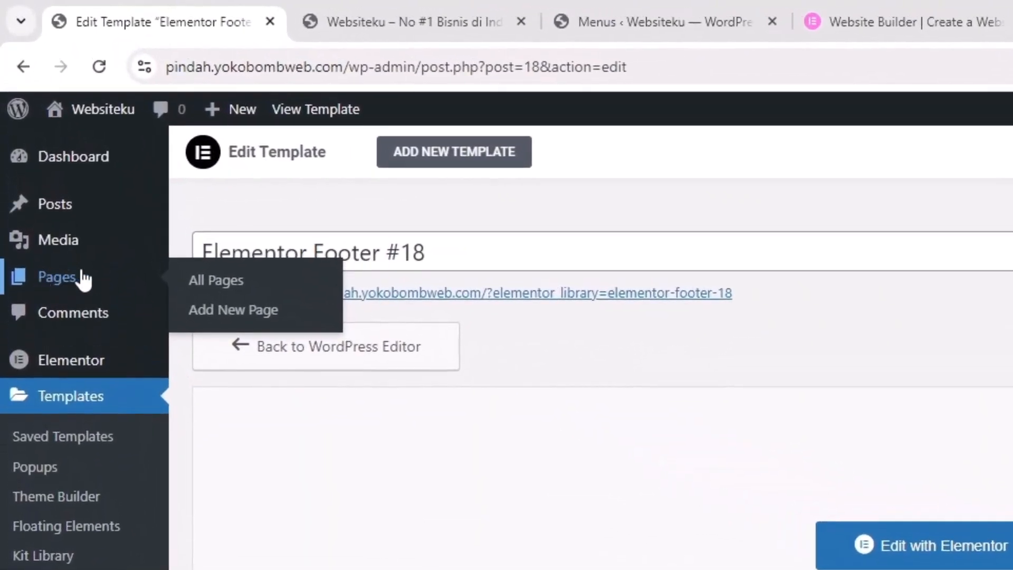
{"action": "left_click", "coordinate": [243, 317]}
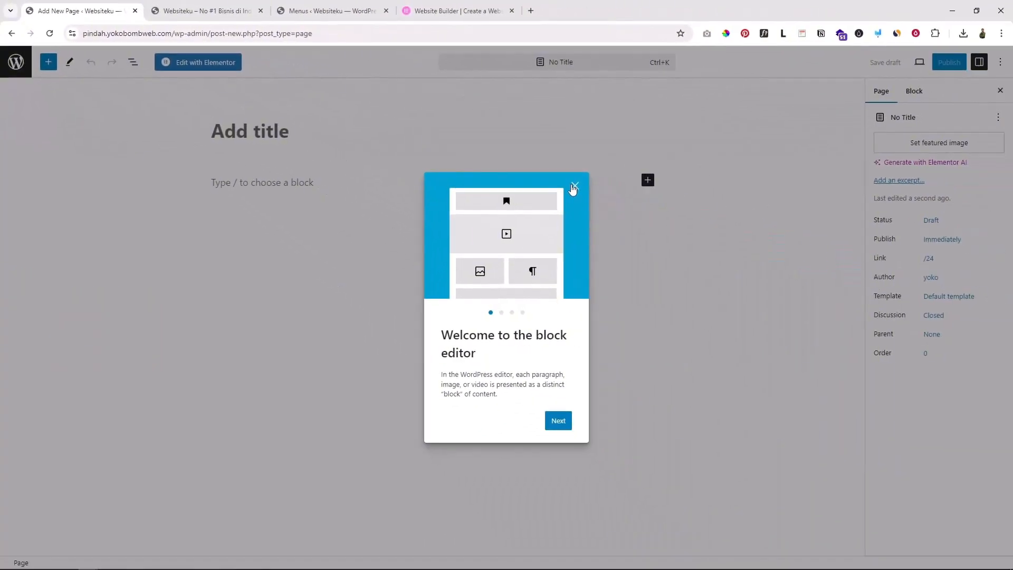
{"action": "left_click", "coordinate": [574, 186]}
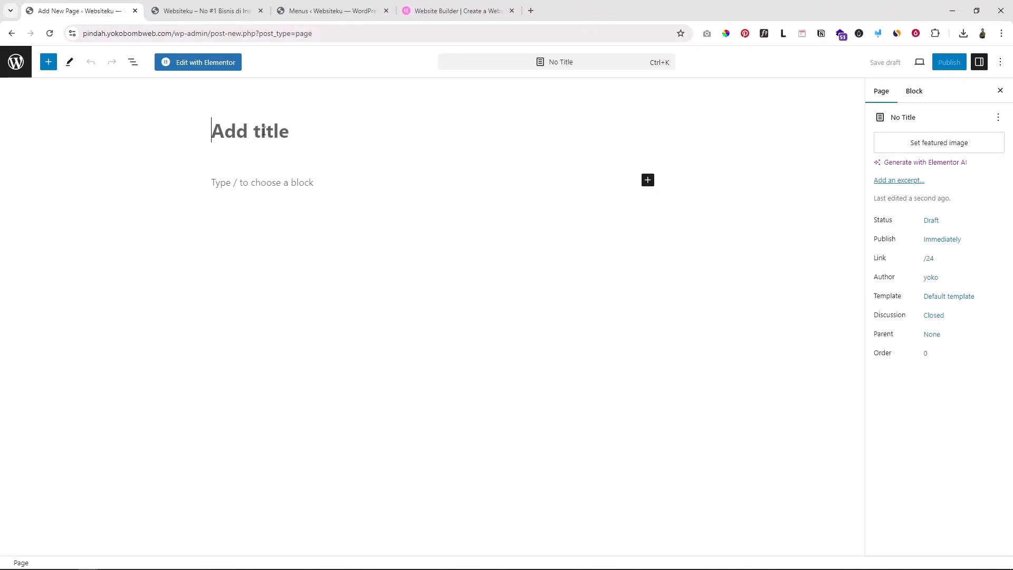
Title the new page 'Home'
{"action": "type", "text": "Home"}
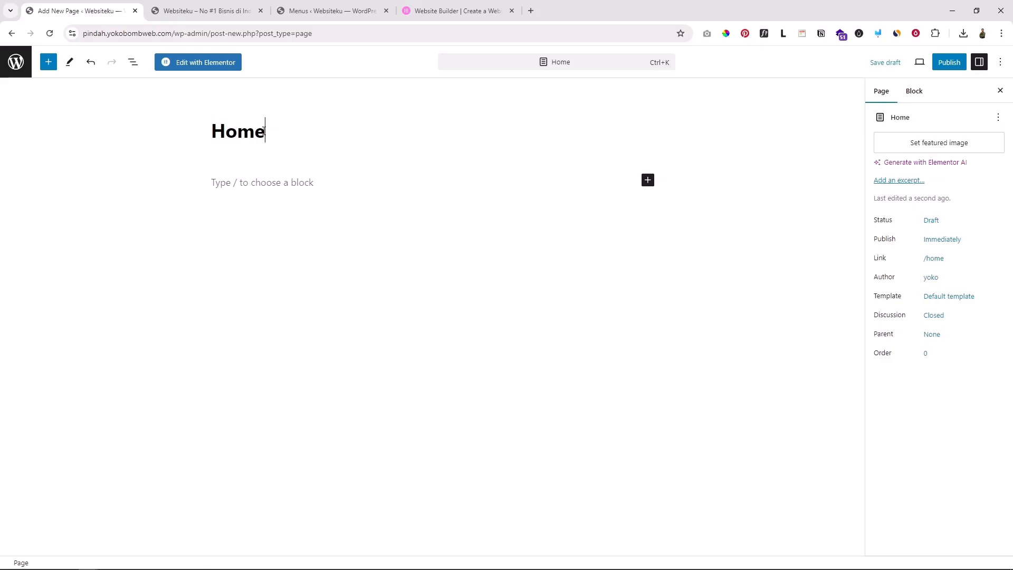
{"action": "double_click", "coordinate": [264, 130]}
{"action": "type", "text": "Jasa"}
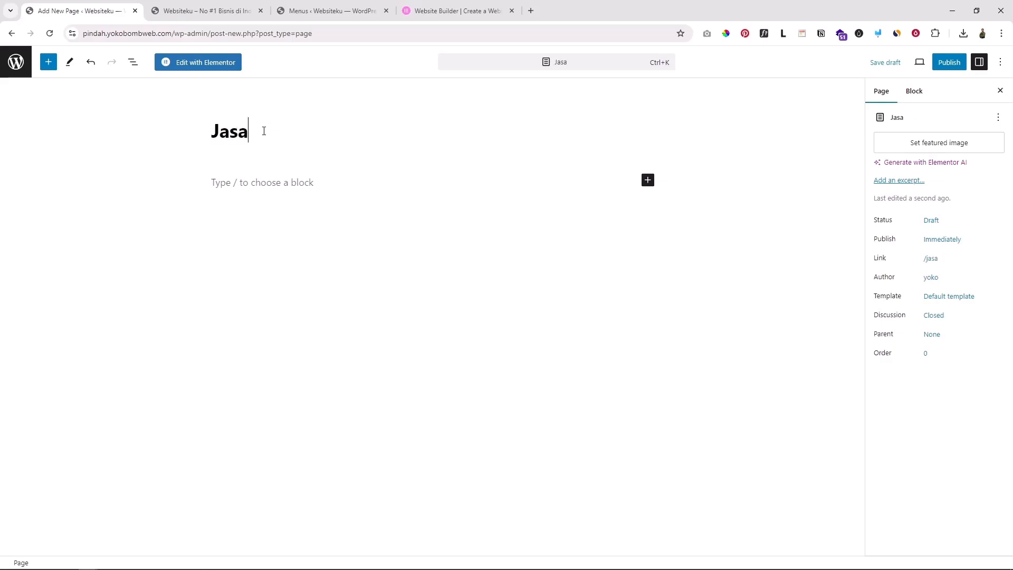
{"action": "double_click", "coordinate": [263, 131]}
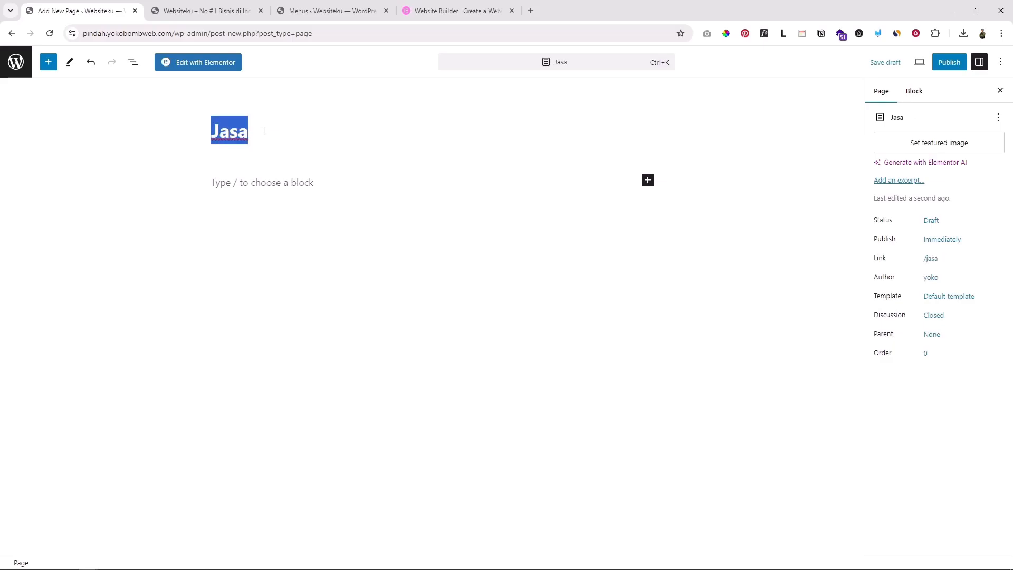
{"action": "type", "text": "Hom"}
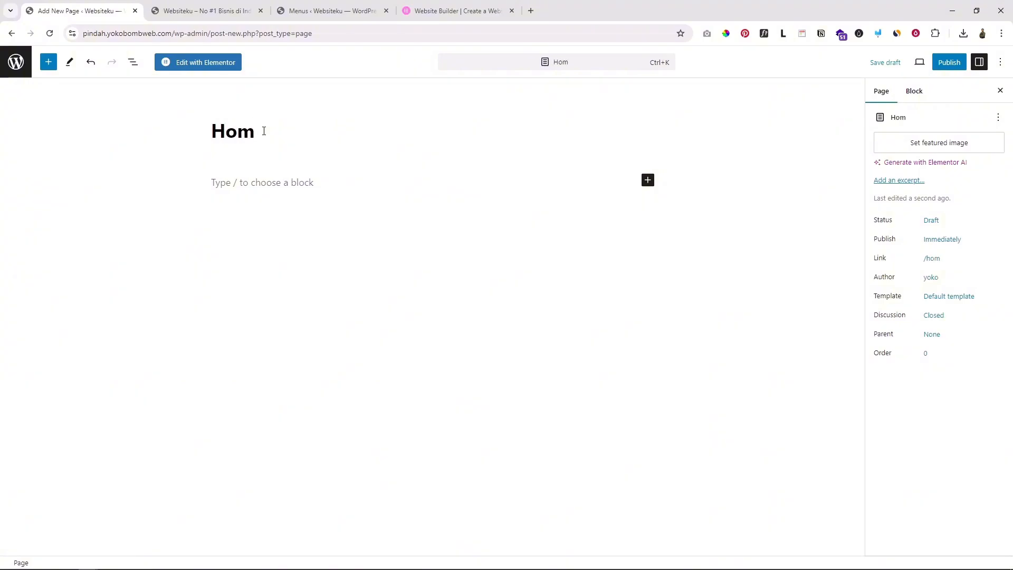
{"action": "type", "text": "e"}
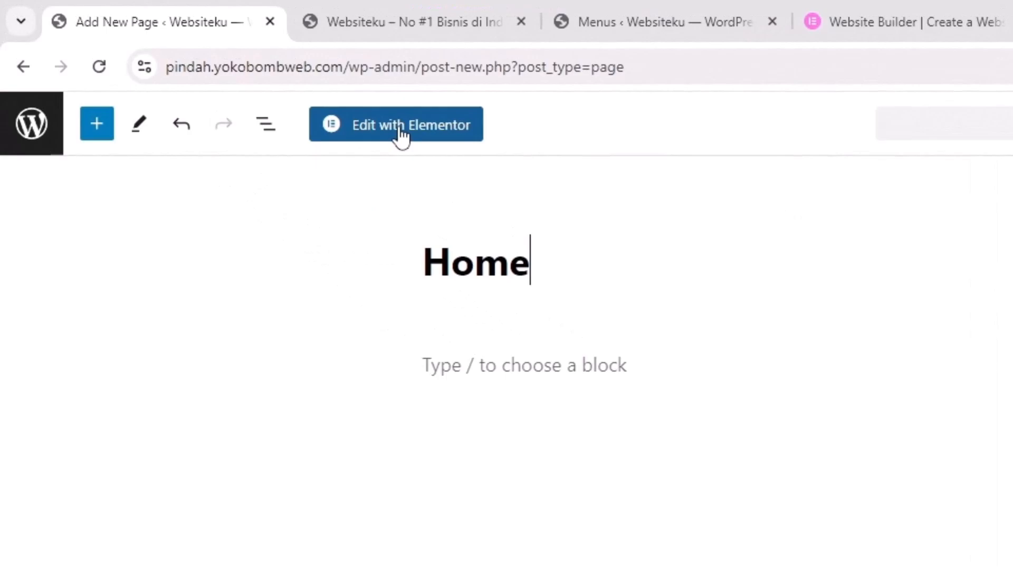
Open the Home page in Elementor and set its page layout to Elementor Full Width
{"action": "left_click", "coordinate": [401, 136]}
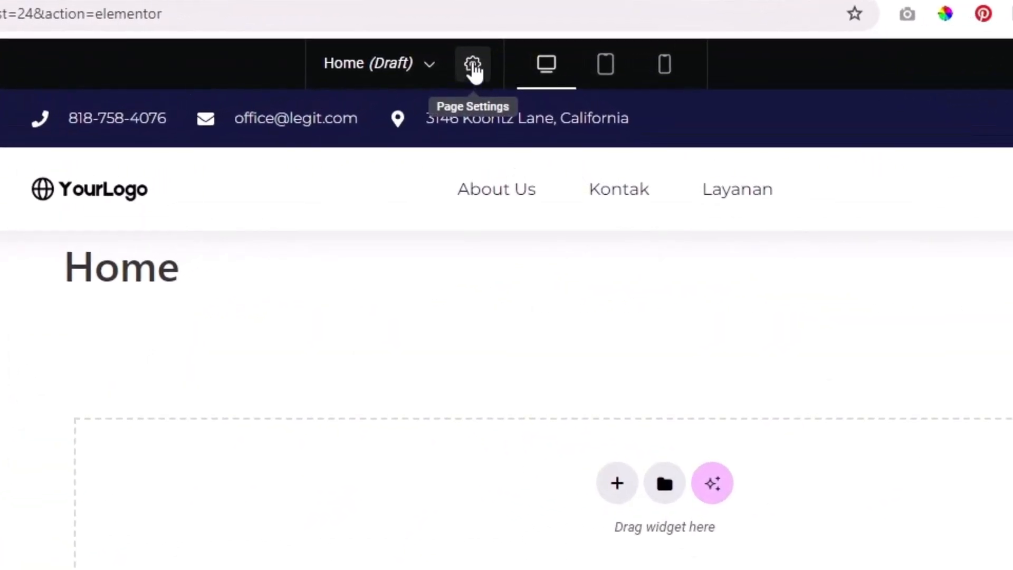
{"action": "left_click", "coordinate": [473, 67]}
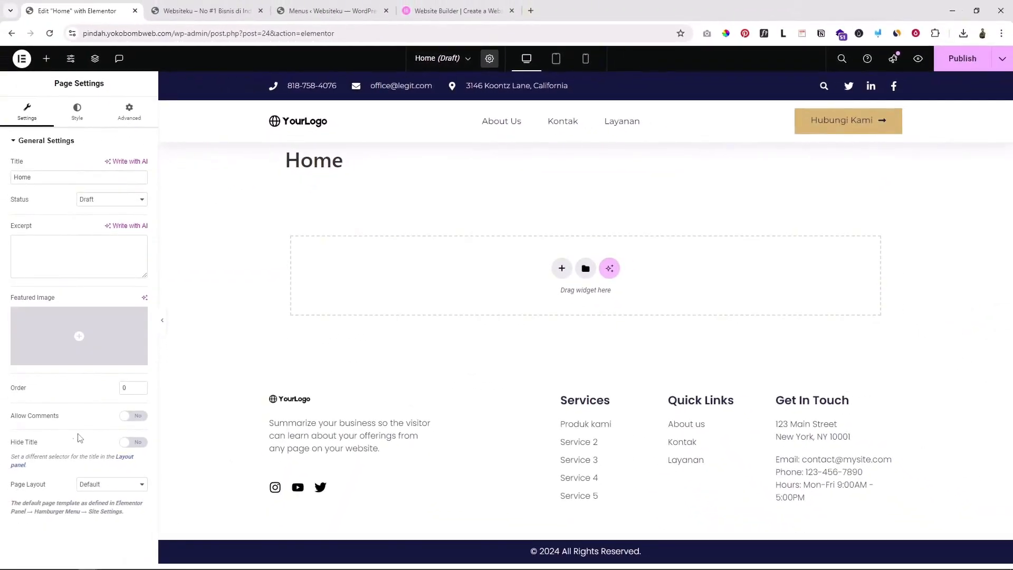
{"action": "left_click", "coordinate": [101, 486]}
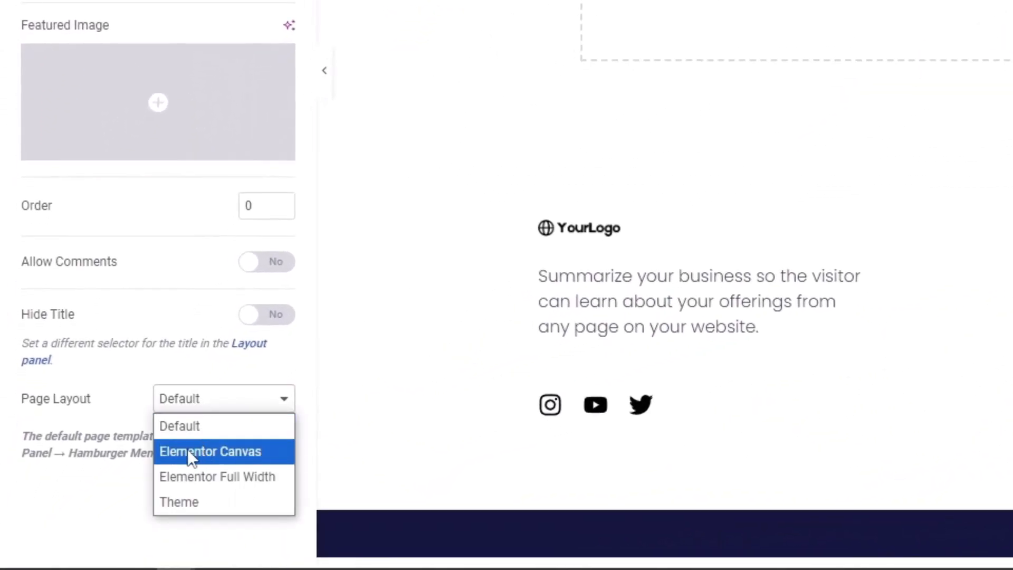
{"action": "left_click", "coordinate": [232, 477]}
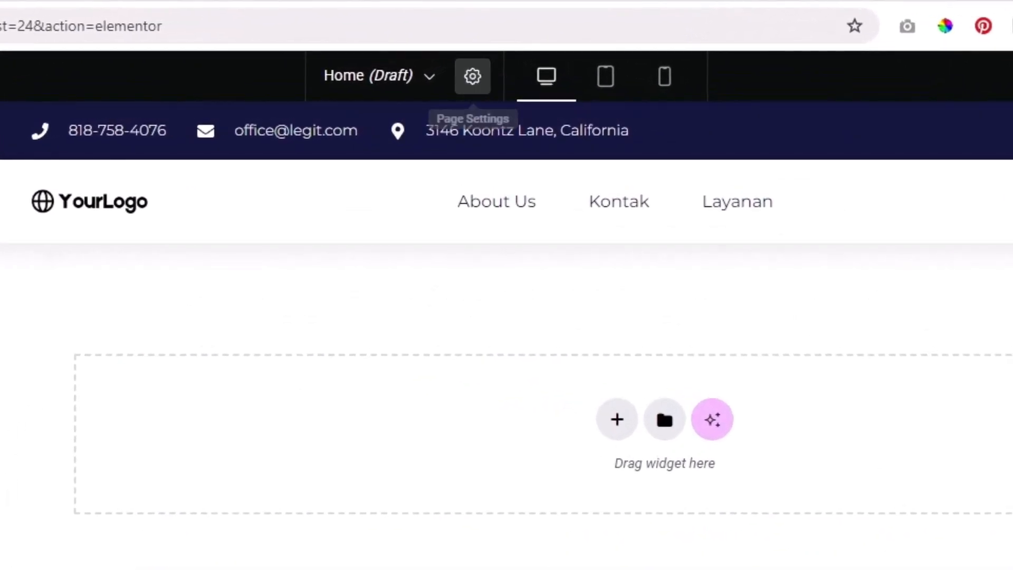
Change the Home page layout to Elementor Canvas, then reopen the layout choices
{"action": "left_click", "coordinate": [472, 76]}
{"action": "left_click", "coordinate": [227, 402]}
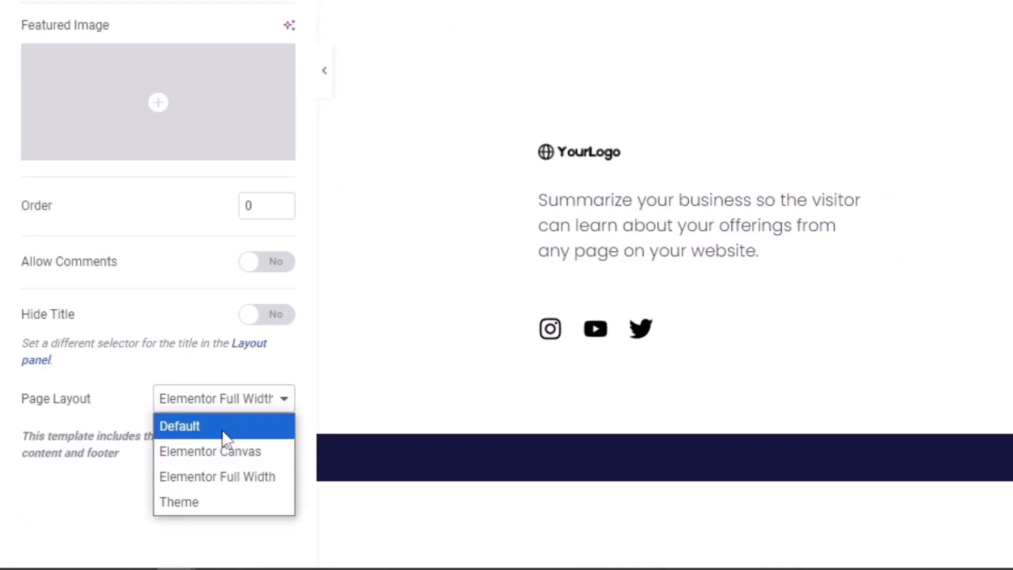
{"action": "left_click", "coordinate": [229, 452]}
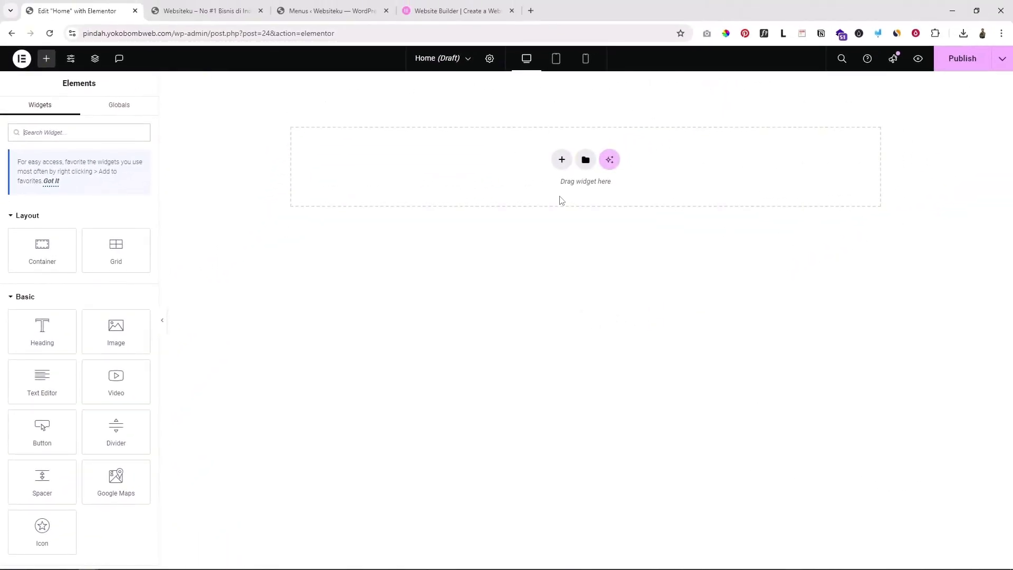
{"action": "left_click", "coordinate": [490, 58]}
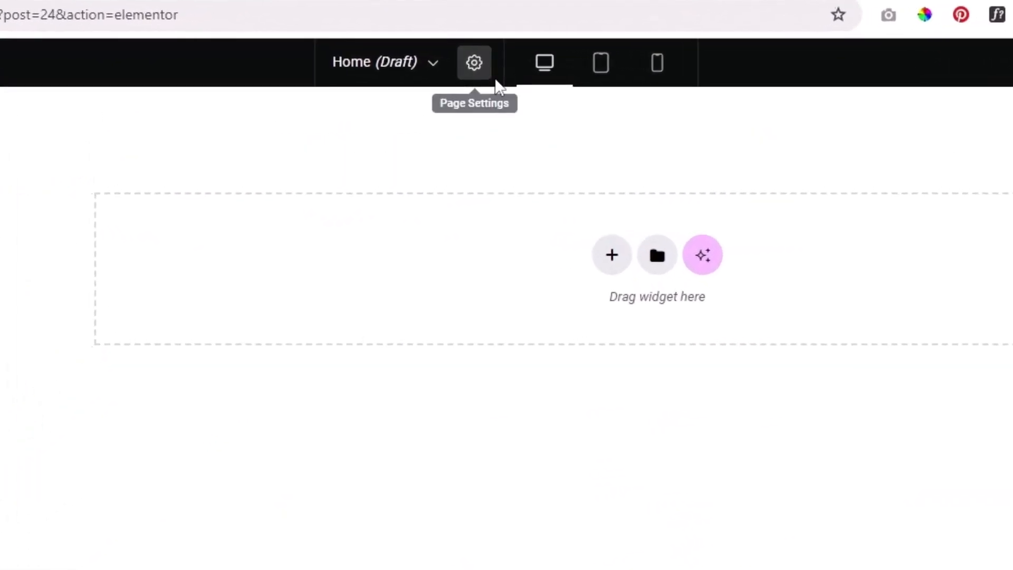
{"action": "left_click_drag", "start_coordinate": [30, 467], "coordinate": [4, 464]}
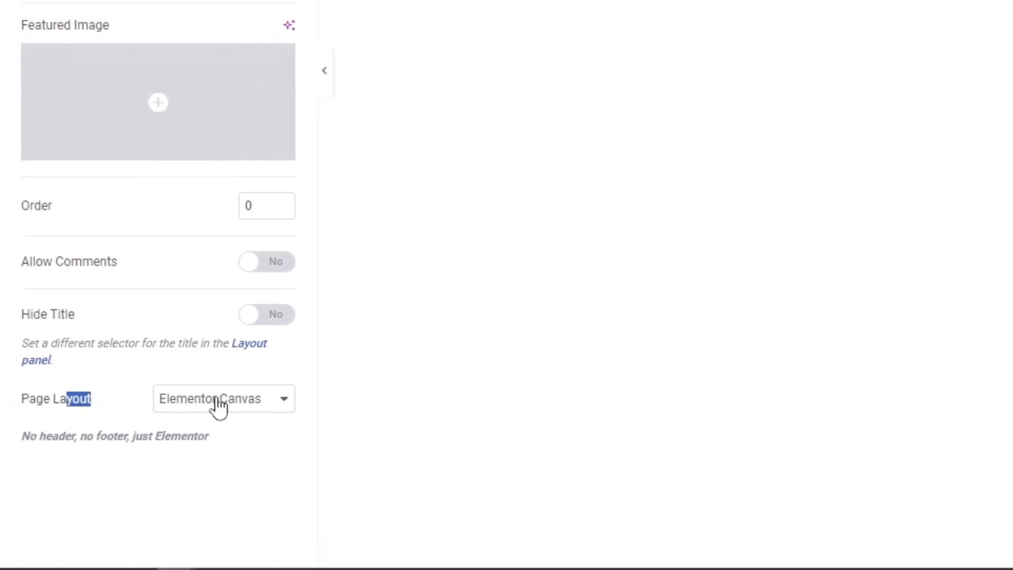
{"action": "left_click", "coordinate": [154, 465]}
Set the page layout back to Elementor Full Width and add a new Flexbox container
{"action": "left_click", "coordinate": [235, 478]}
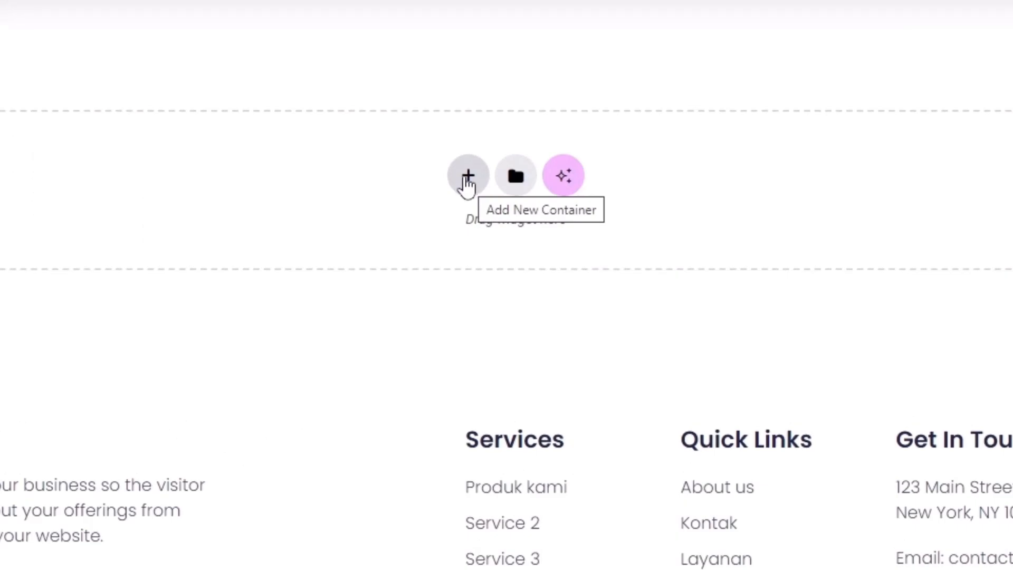
{"action": "left_click", "coordinate": [467, 178]}
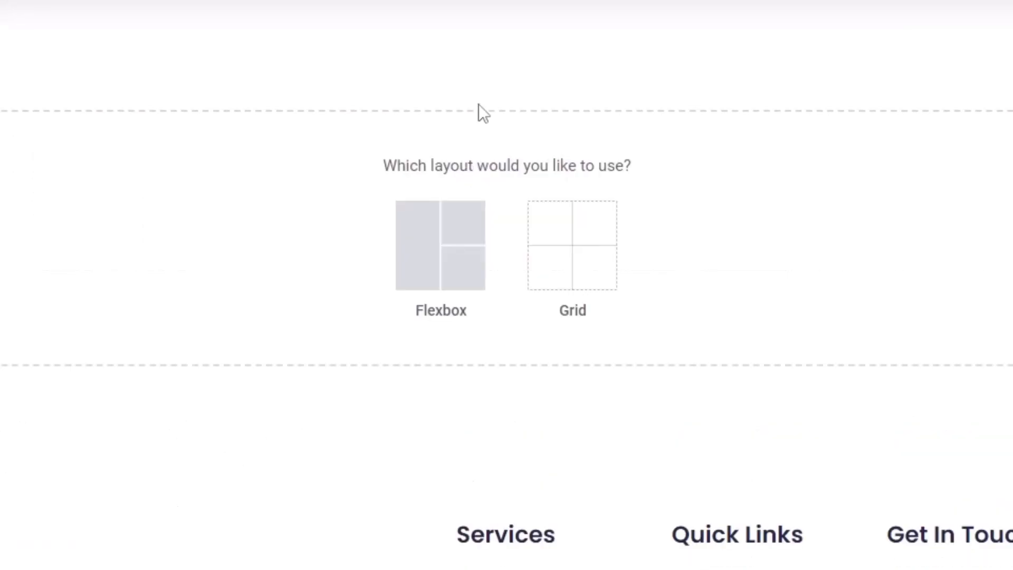
{"action": "left_click", "coordinate": [443, 247]}
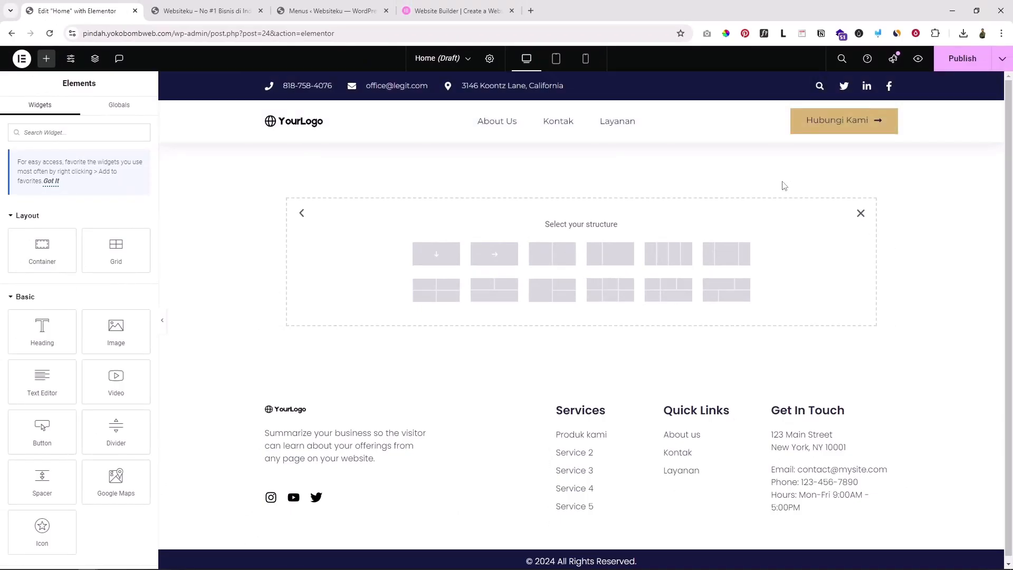
{"action": "left_click", "coordinate": [453, 11]}
{"action": "scroll", "coordinate": [909, 351], "scroll_direction": "up", "scroll_amount": 5}
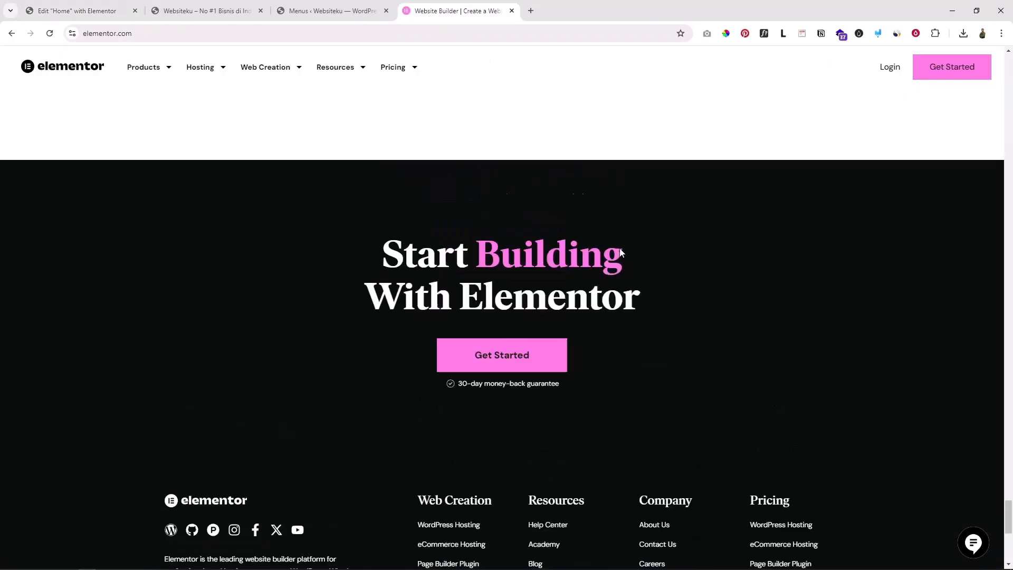
{"action": "left_click_drag", "start_coordinate": [1007, 495], "coordinate": [968, 66]}
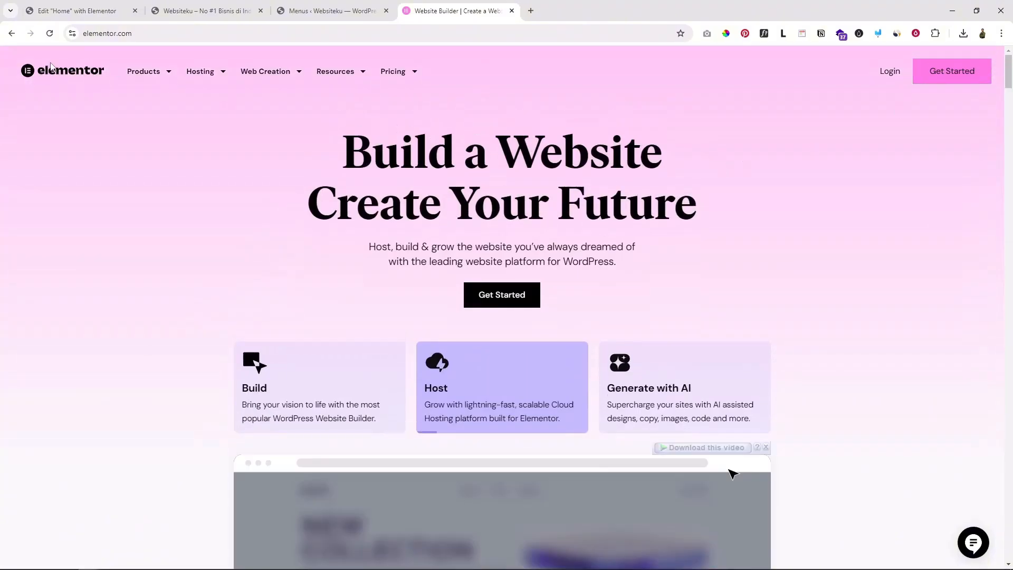
{"action": "scroll", "coordinate": [118, 130], "scroll_direction": "down", "scroll_amount": 2}
{"action": "scroll", "coordinate": [370, 163], "scroll_direction": "up", "scroll_amount": 2}
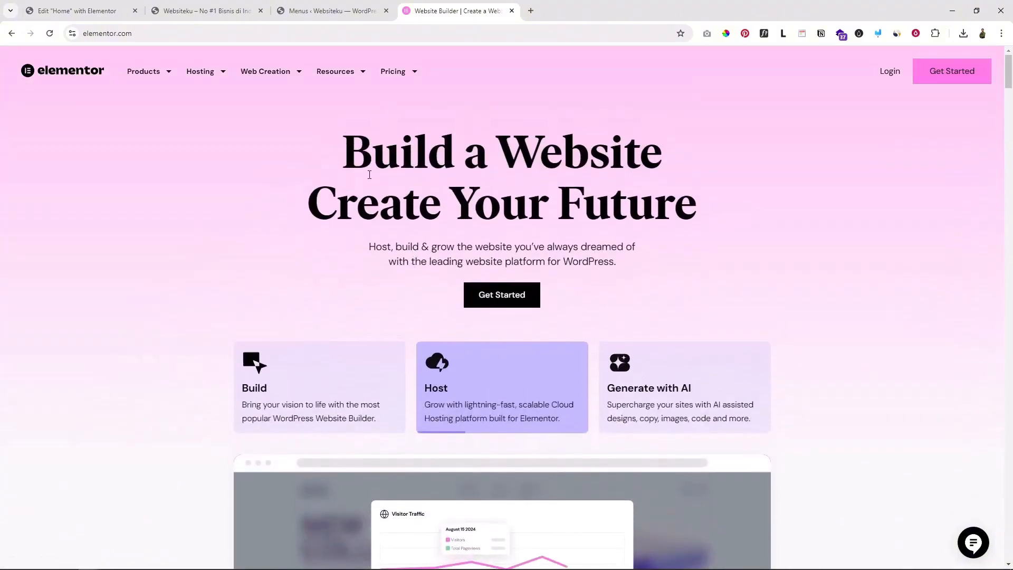
{"action": "left_click_drag", "start_coordinate": [359, 145], "coordinate": [673, 240]}
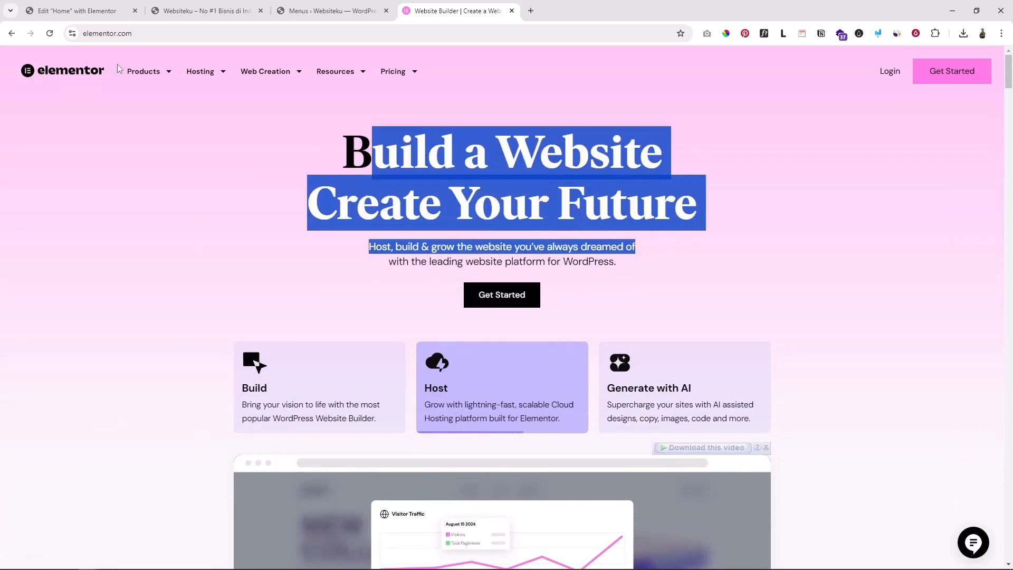
{"action": "left_click", "coordinate": [76, 6]}
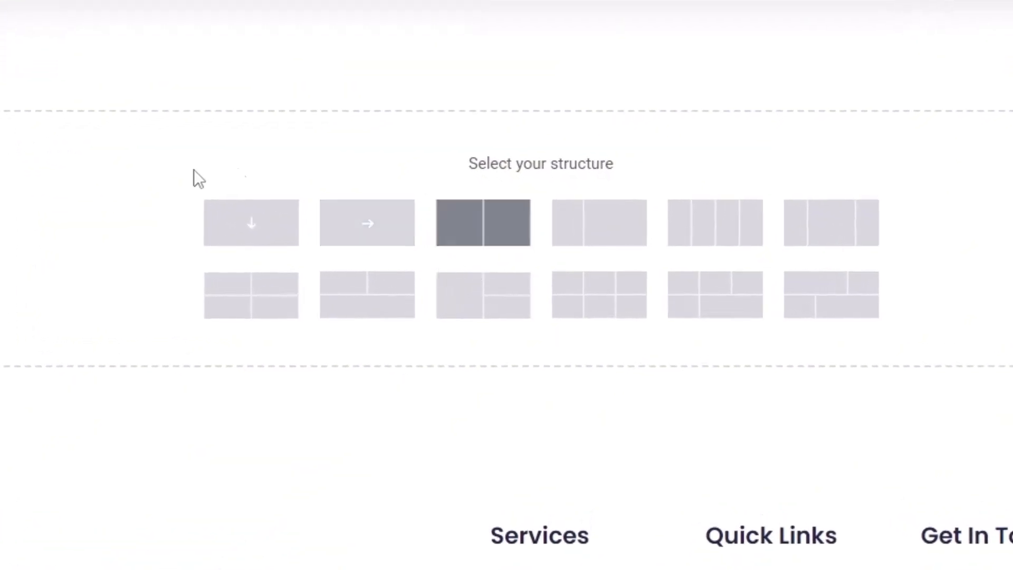
Make the container two equal columns and add a Heading and Text Editor to the left column
{"action": "left_click", "coordinate": [481, 232]}
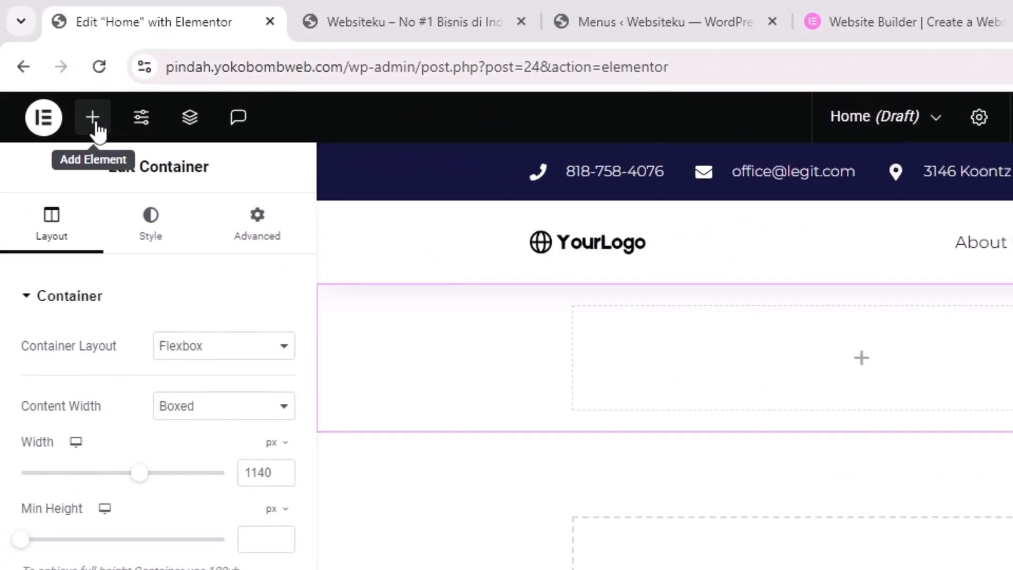
{"action": "left_click", "coordinate": [94, 119]}
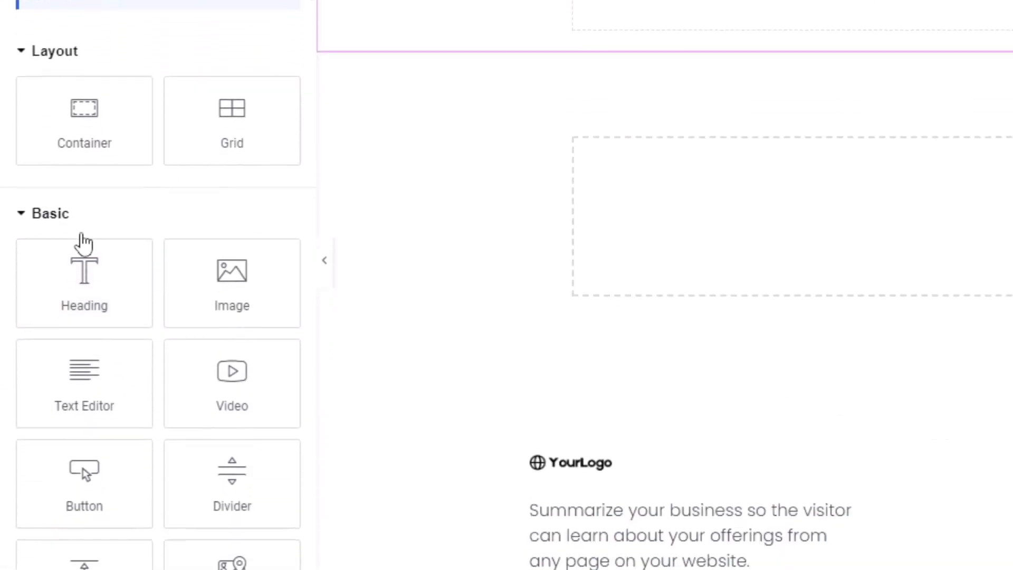
{"action": "left_click_drag", "start_coordinate": [74, 282], "coordinate": [733, 5]}
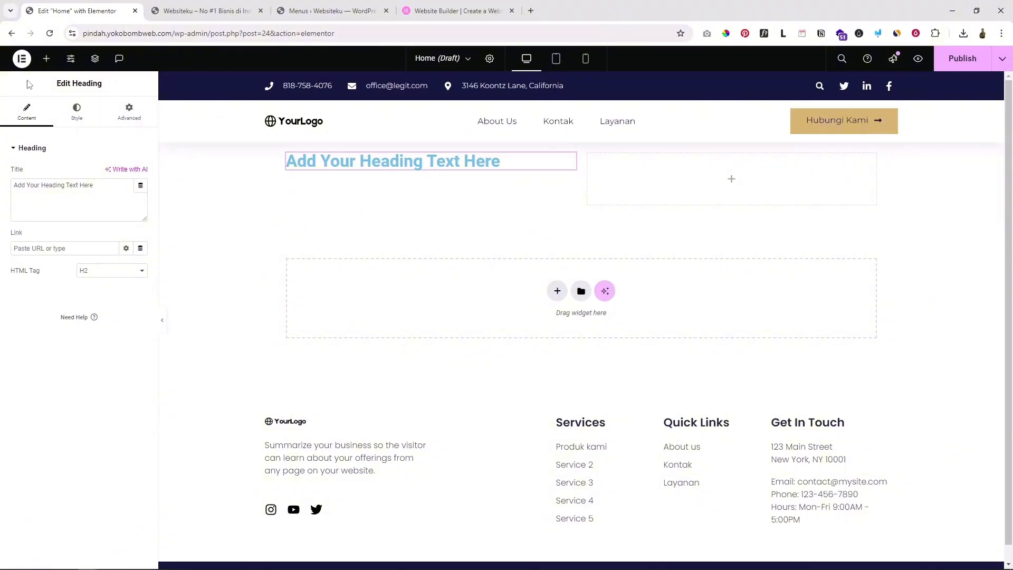
{"action": "left_click", "coordinate": [47, 58]}
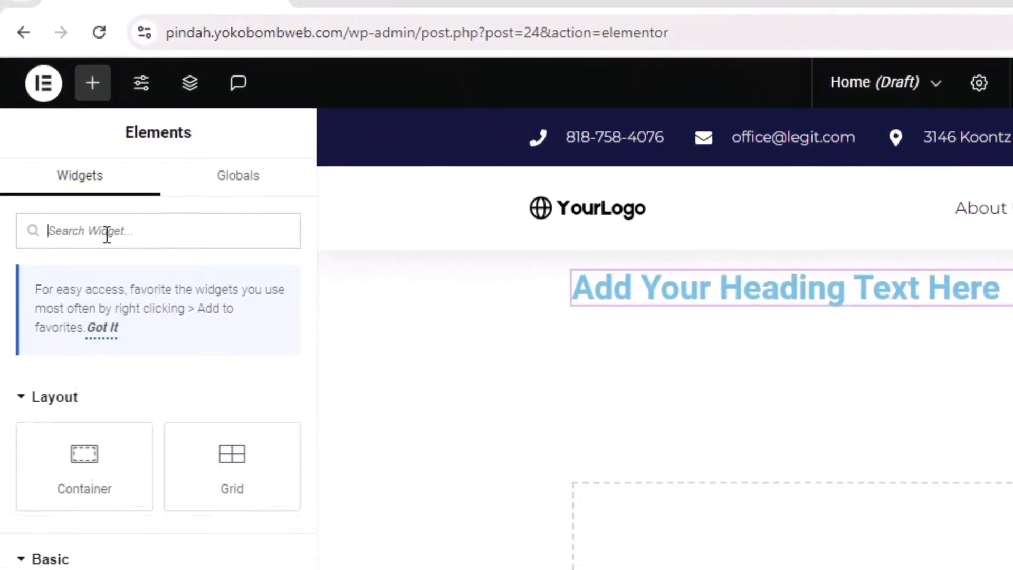
{"action": "scroll", "coordinate": [107, 234], "scroll_direction": "down", "scroll_amount": 2}
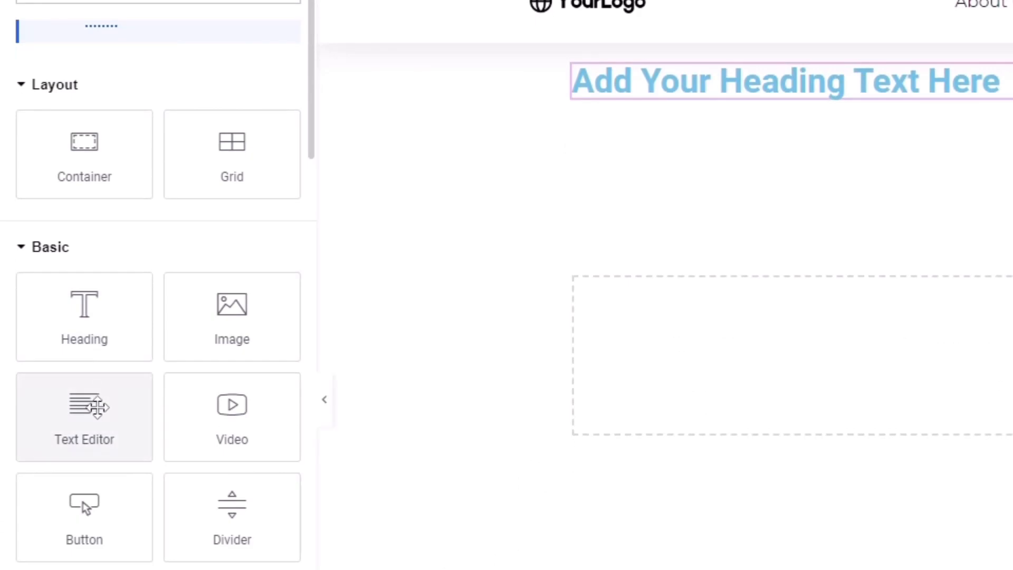
{"action": "left_click_drag", "start_coordinate": [90, 401], "coordinate": [718, 87]}
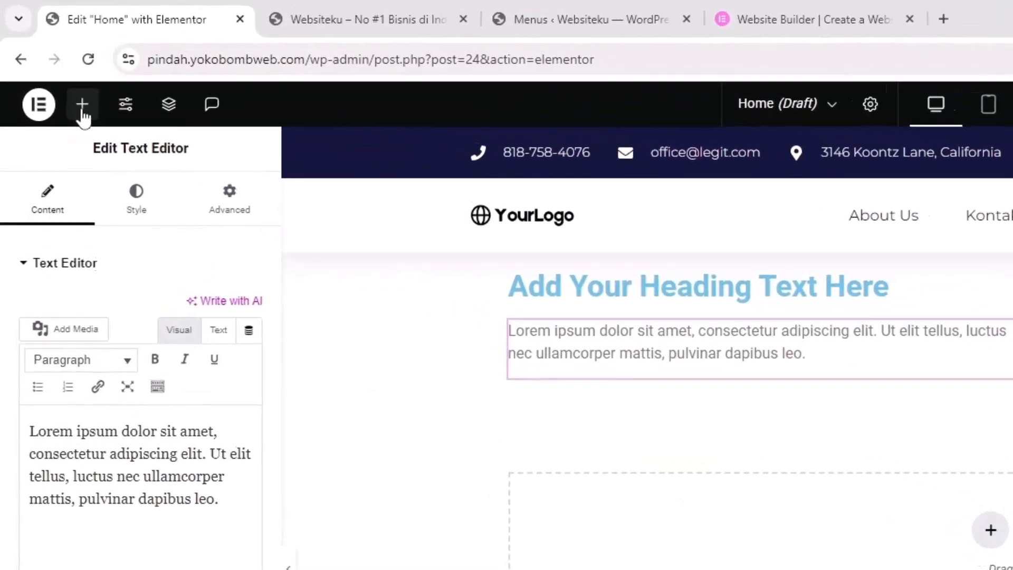
Add a Button below the paragraph and a placeholder Image in the right column
{"action": "left_click", "coordinate": [47, 59]}
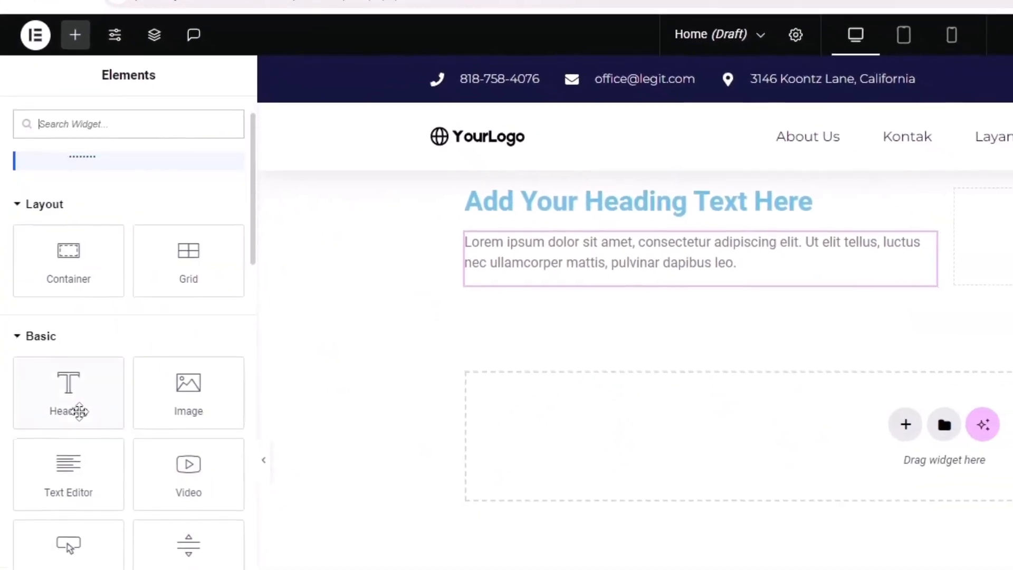
{"action": "scroll", "coordinate": [79, 409], "scroll_direction": "down", "scroll_amount": 2}
{"action": "left_click_drag", "start_coordinate": [79, 474], "coordinate": [578, 266]}
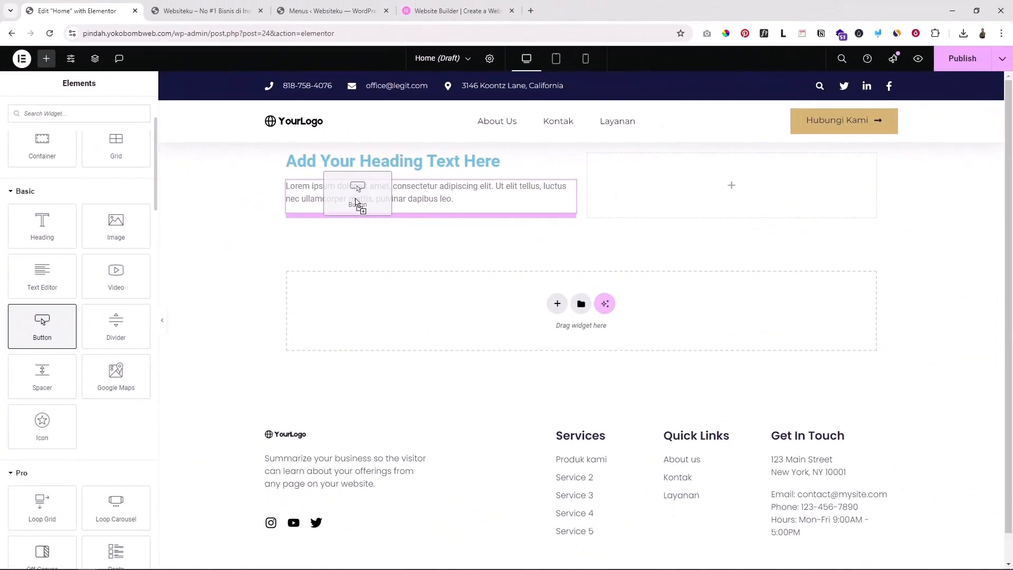
{"action": "left_click_drag", "start_coordinate": [356, 202], "coordinate": [358, 204]}
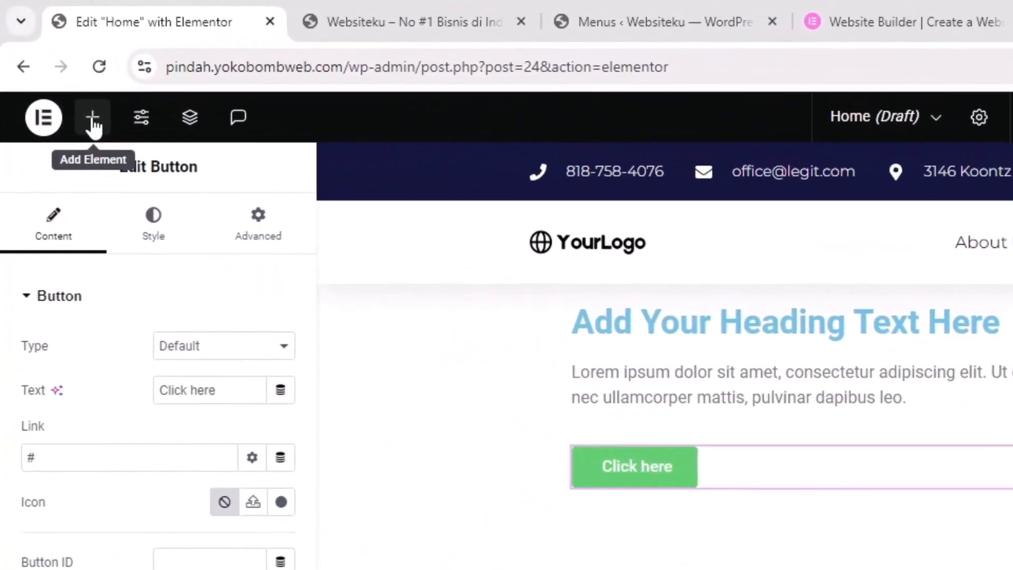
{"action": "left_click", "coordinate": [92, 125]}
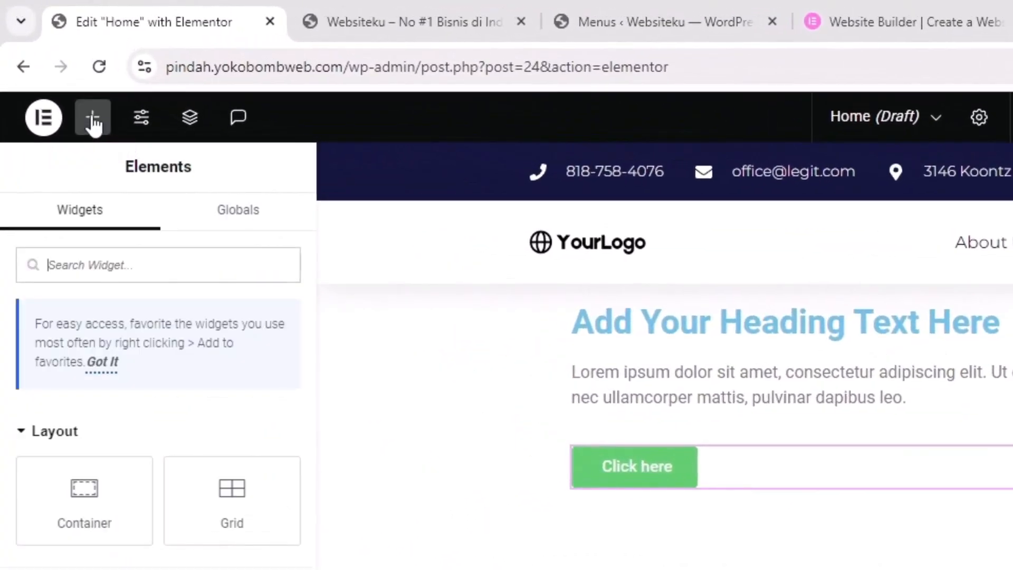
{"action": "scroll", "coordinate": [113, 444], "scroll_direction": "down", "scroll_amount": 2}
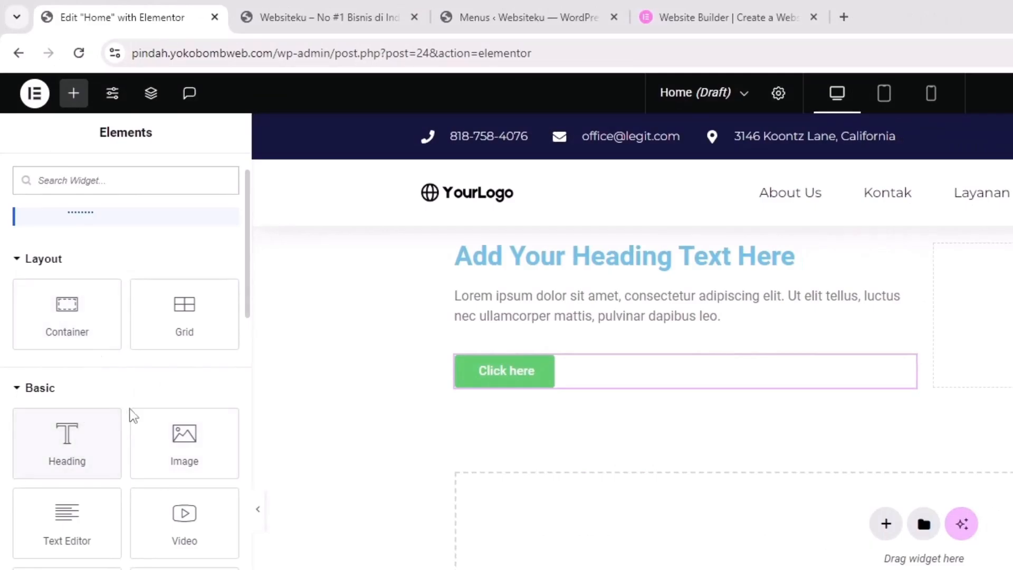
{"action": "left_click_drag", "start_coordinate": [185, 436], "coordinate": [1012, 303]}
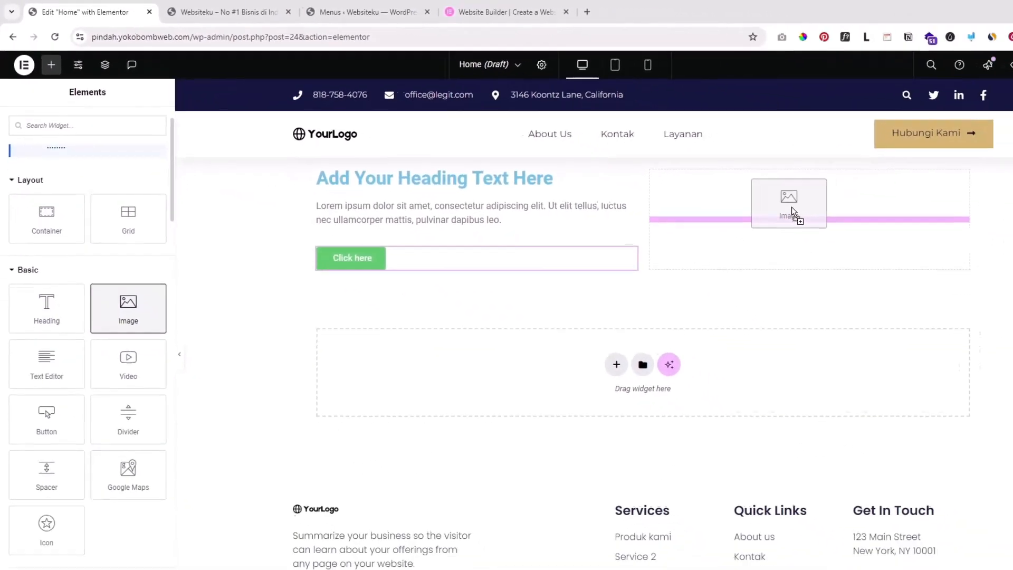
{"action": "left_click_drag", "start_coordinate": [791, 210], "coordinate": [792, 211]}
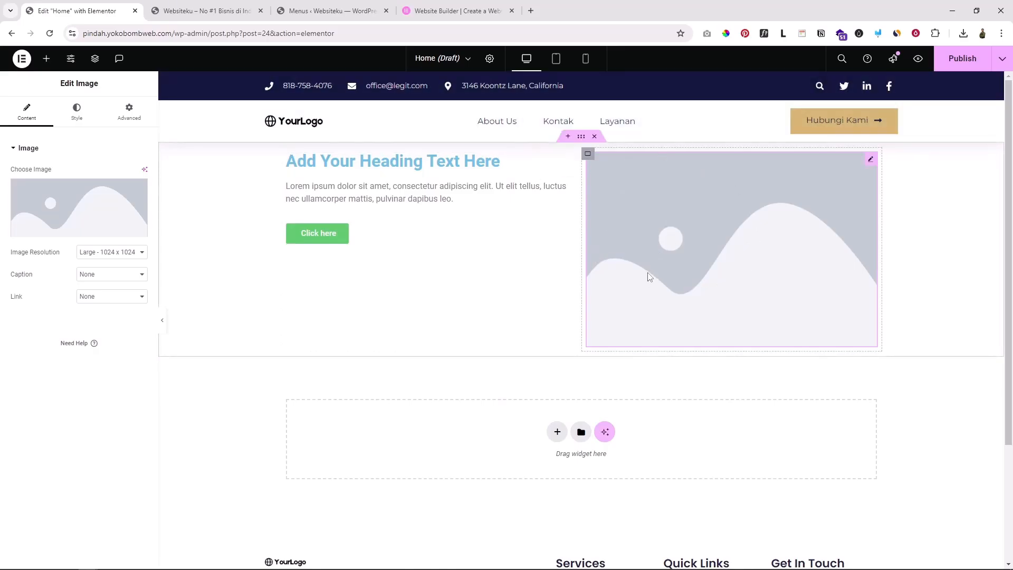
{"action": "left_click", "coordinate": [390, 163]}
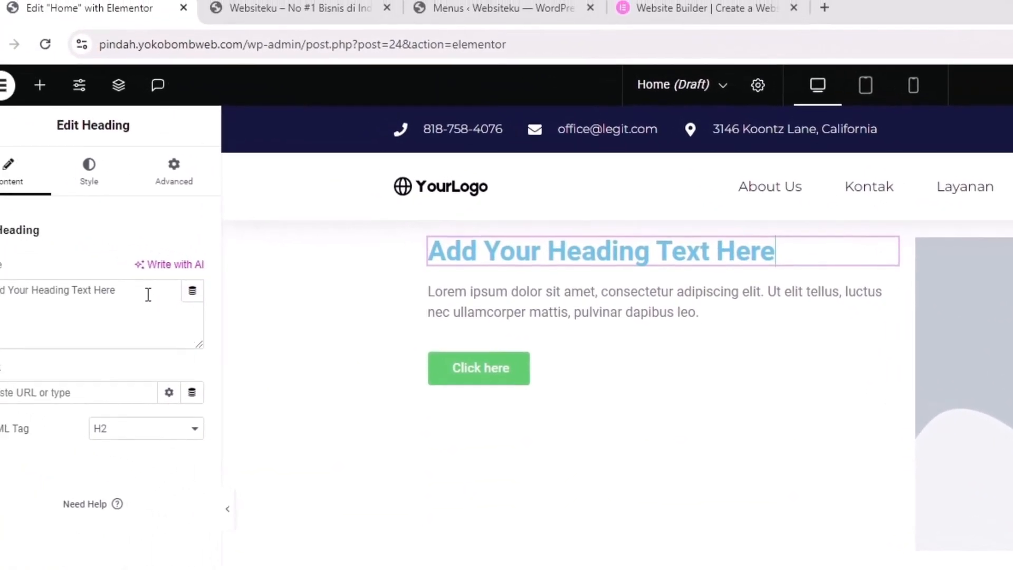
Replace the heading title with 'Lorem ipsum dolor sit amet consectetur' copied from the Lorem Ipsum generator
{"action": "left_click_drag", "start_coordinate": [159, 300], "coordinate": [10, 301]}
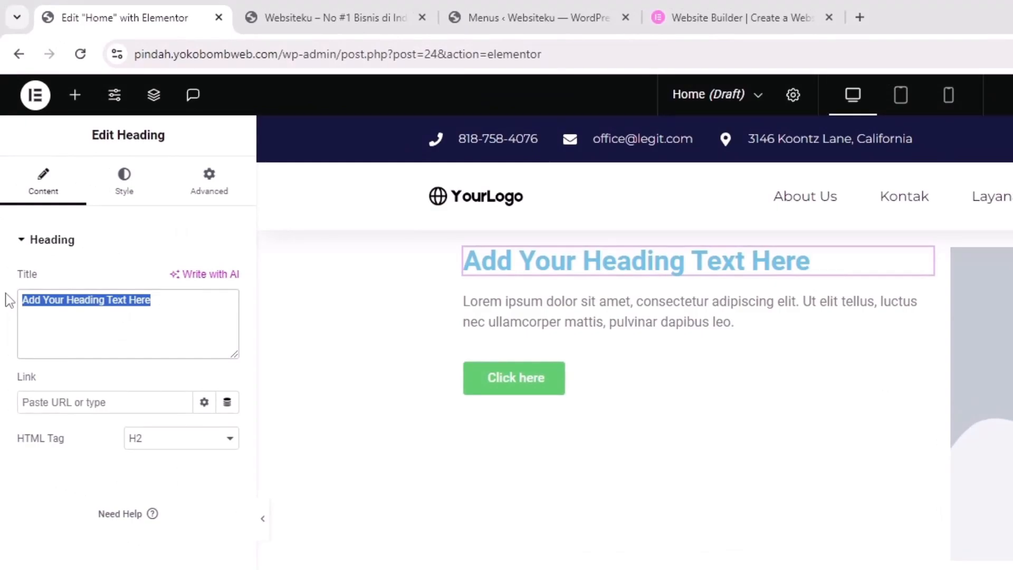
{"action": "type", "text": "Juidu"}
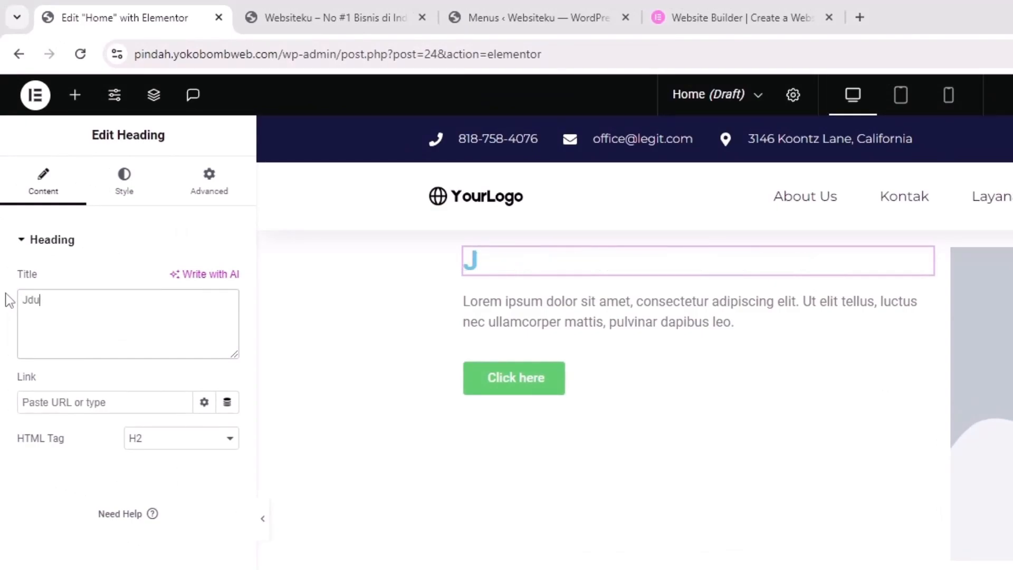
{"action": "type", "text": "lkkjanjns nhsa"}
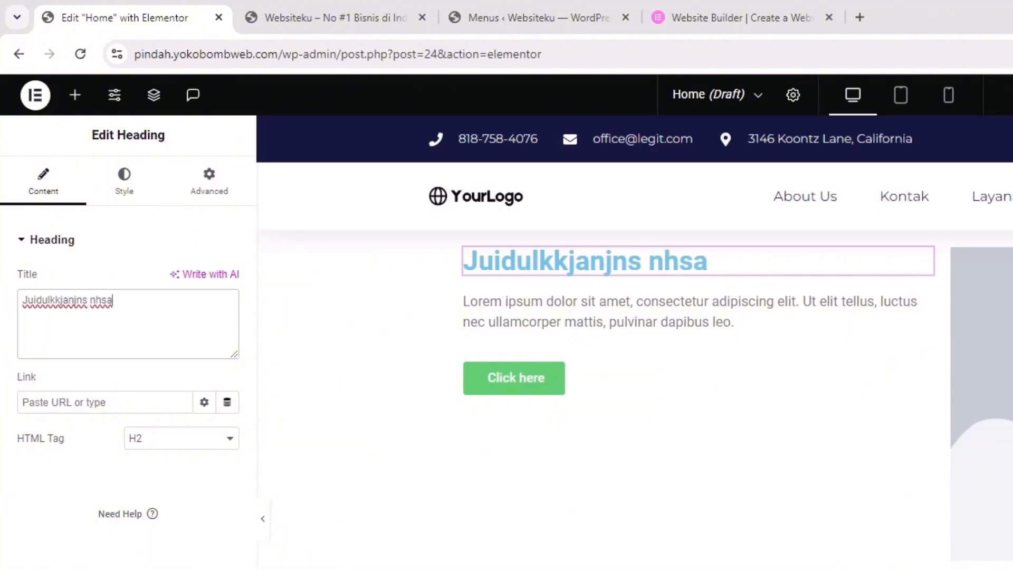
{"action": "left_click", "coordinate": [1011, 54]}
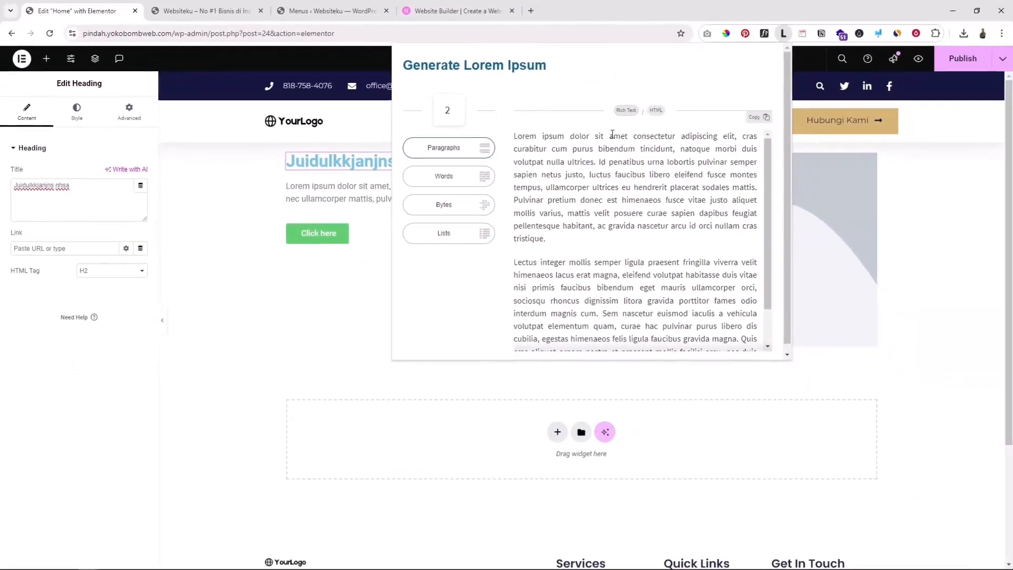
{"action": "left_click_drag", "start_coordinate": [678, 136], "coordinate": [540, 132]}
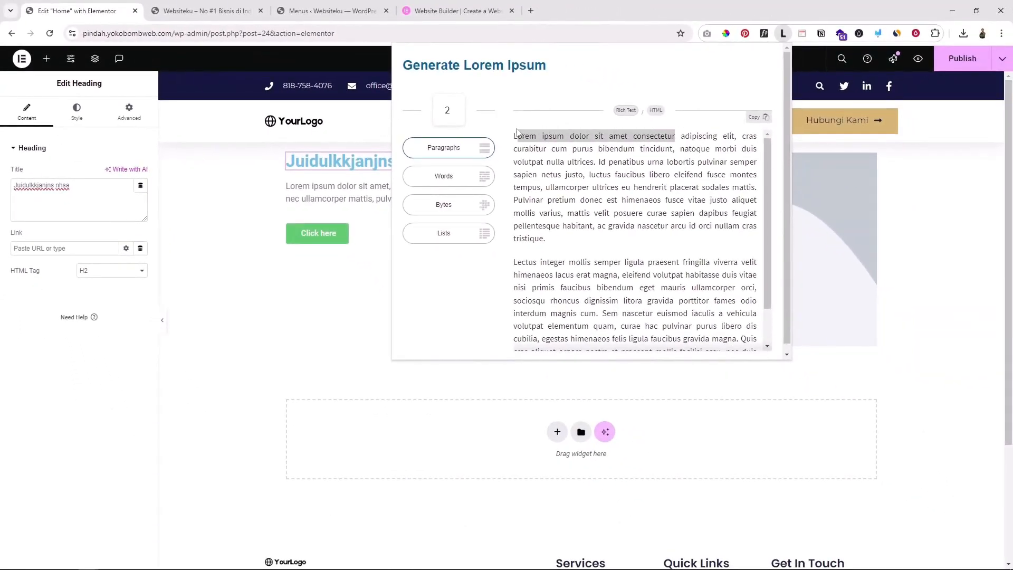
{"action": "left_click", "coordinate": [56, 192]}
{"action": "key", "text": "ctrl+a"}
{"action": "type", "text": "Lorem ipsum dolor sit amet consectetur"}
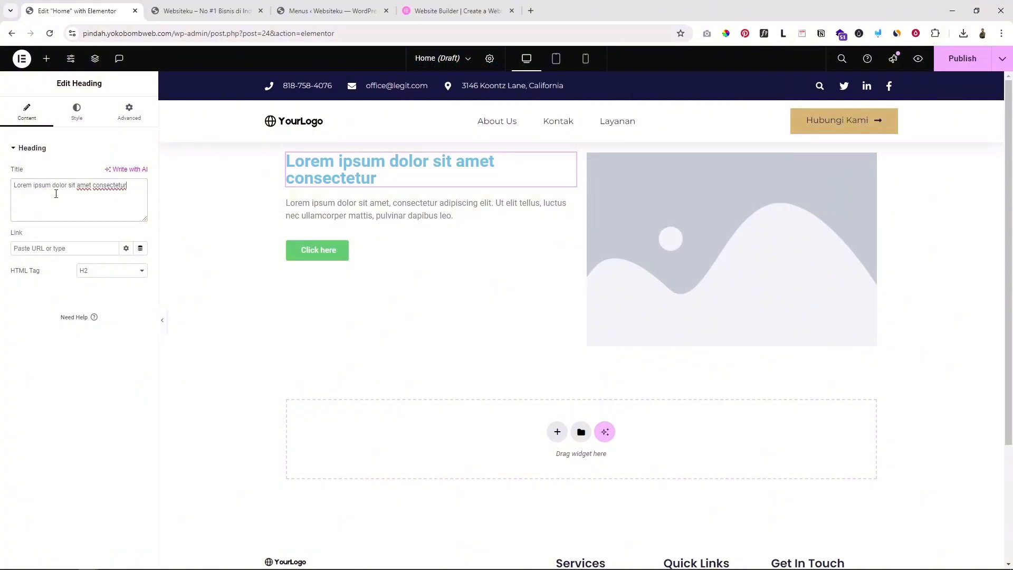
Select the placeholder image and scroll through its settings
{"action": "left_click", "coordinate": [670, 243]}
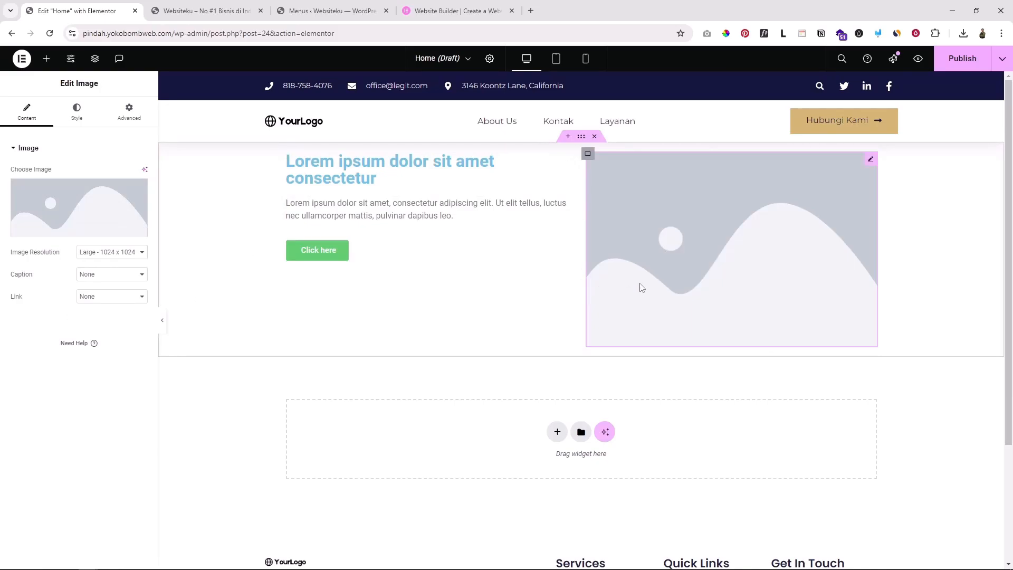
{"action": "scroll", "coordinate": [650, 288], "scroll_direction": "down", "scroll_amount": 1}
{"action": "scroll", "coordinate": [652, 274], "scroll_direction": "up", "scroll_amount": 1}
{"action": "scroll", "coordinate": [614, 249], "scroll_direction": "down", "scroll_amount": 1}
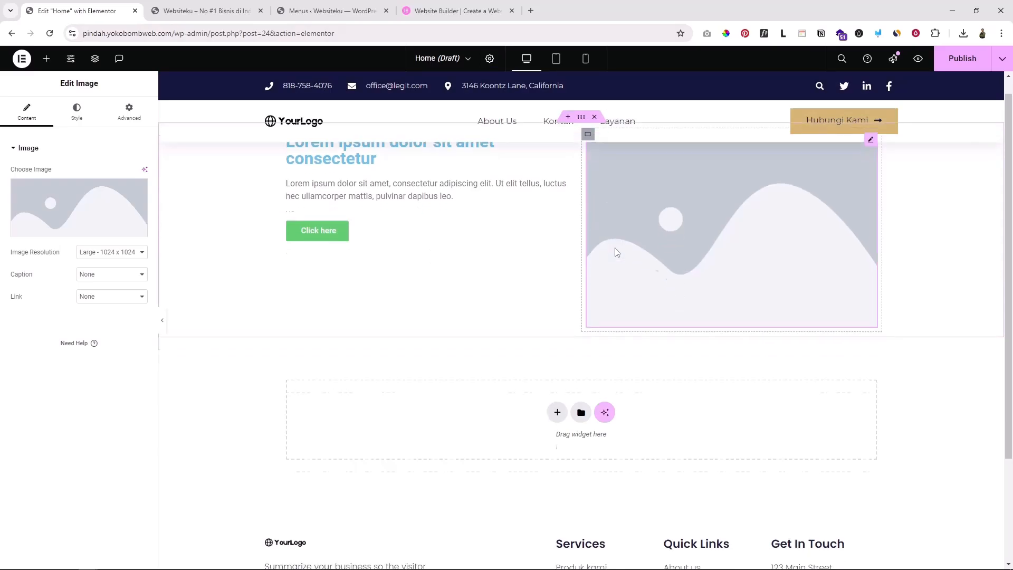
Browse the elementor.com page's stats row for reference, then return to the Home page editor
{"action": "left_click", "coordinate": [452, 9]}
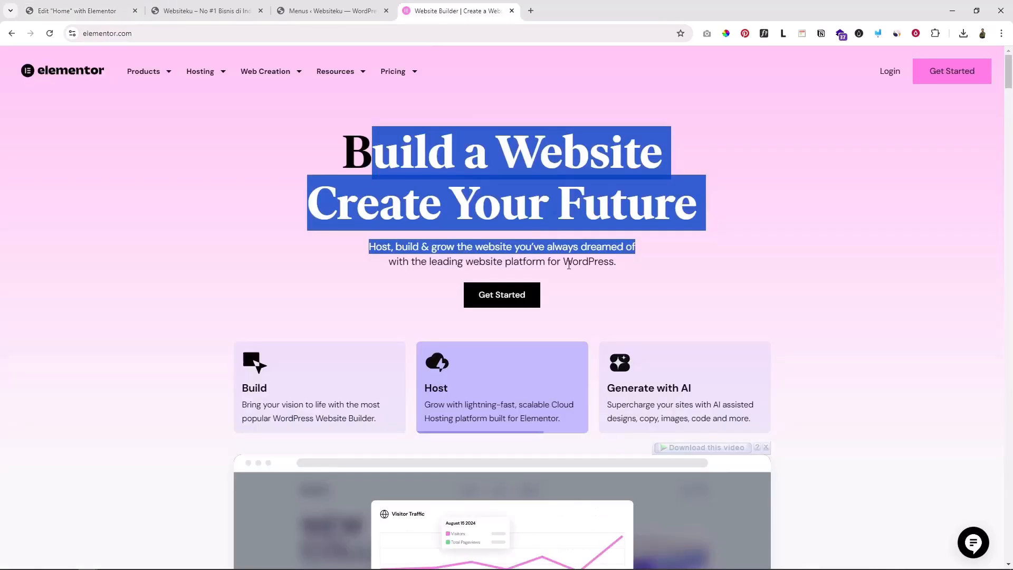
{"action": "left_click", "coordinate": [200, 134]}
{"action": "scroll", "coordinate": [278, 133], "scroll_direction": "down", "scroll_amount": 2}
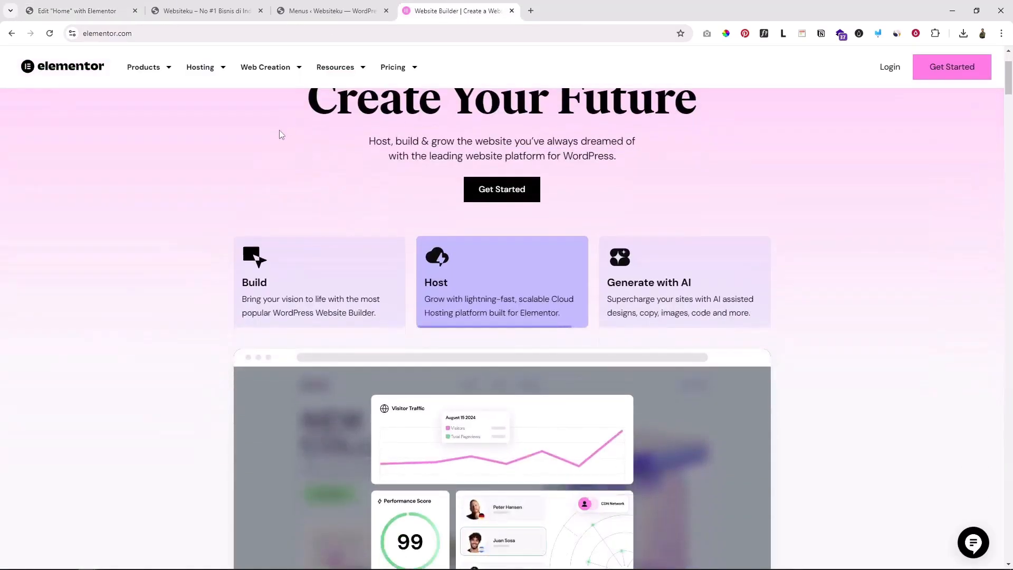
{"action": "scroll", "coordinate": [440, 156], "scroll_direction": "up", "scroll_amount": 2}
{"action": "scroll", "coordinate": [403, 291], "scroll_direction": "down", "scroll_amount": 10}
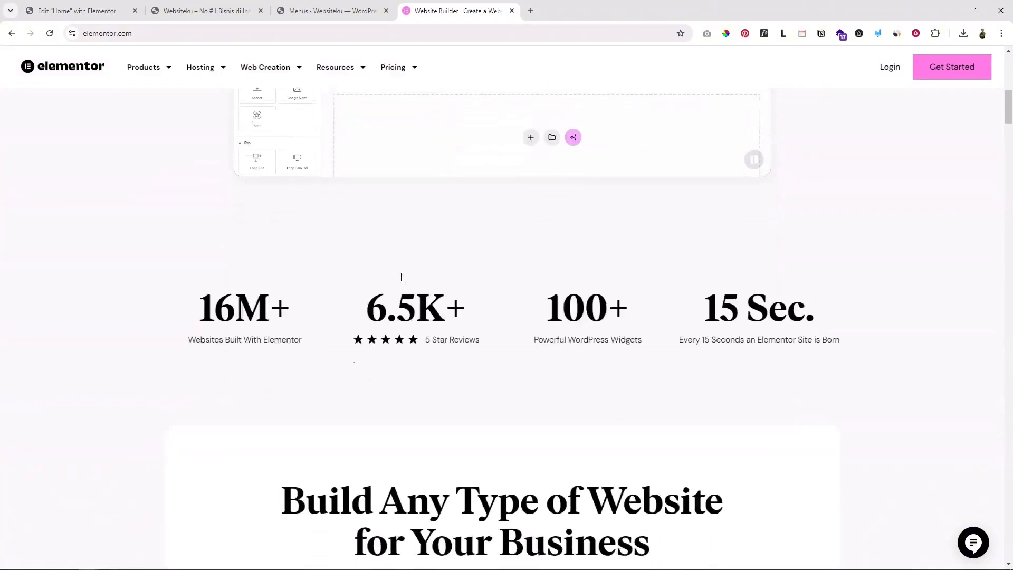
{"action": "left_click_drag", "start_coordinate": [341, 233], "coordinate": [348, 193]}
{"action": "scroll", "coordinate": [716, 191], "scroll_direction": "down", "scroll_amount": 5}
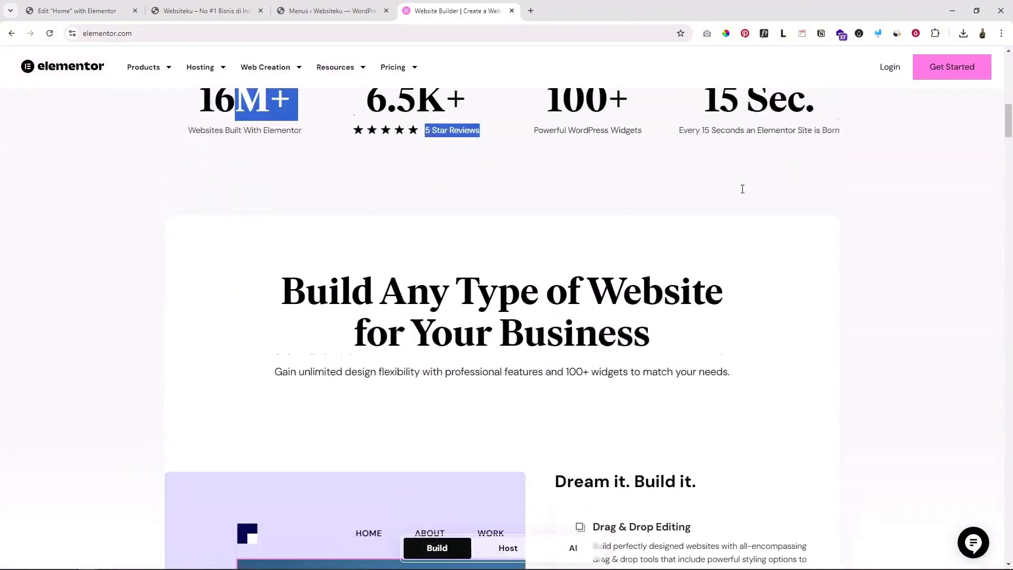
{"action": "scroll", "coordinate": [617, 216], "scroll_direction": "up", "scroll_amount": 1}
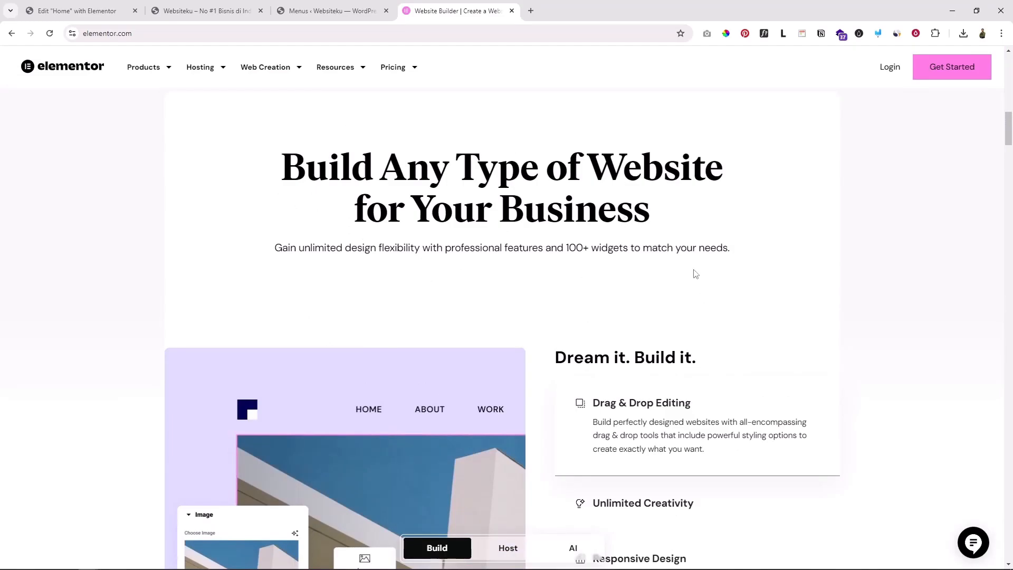
{"action": "left_click", "coordinate": [79, 11]}
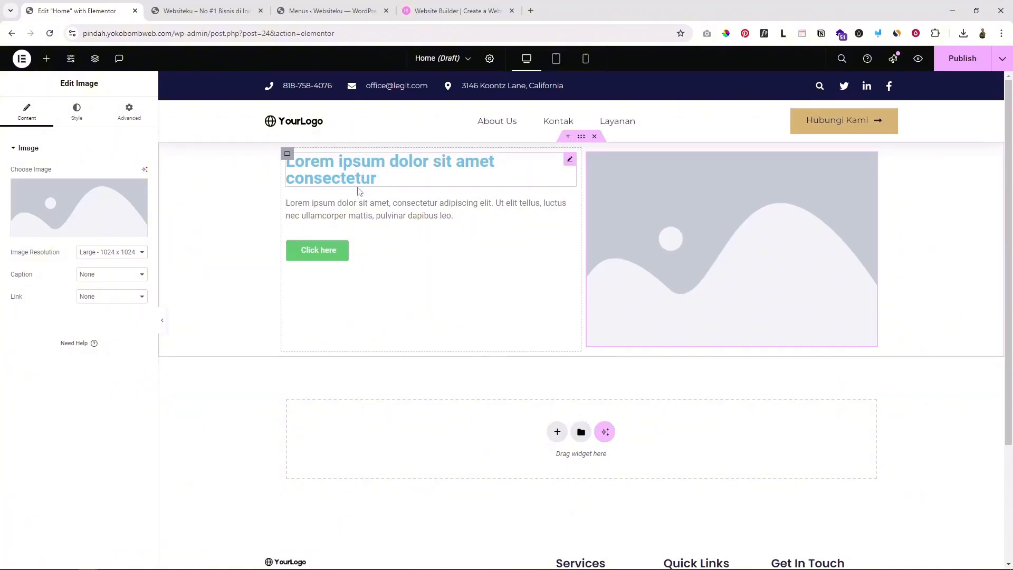
Greatly enlarge the hero heading's typography size and set its text colour to black
{"action": "left_click", "coordinate": [324, 182]}
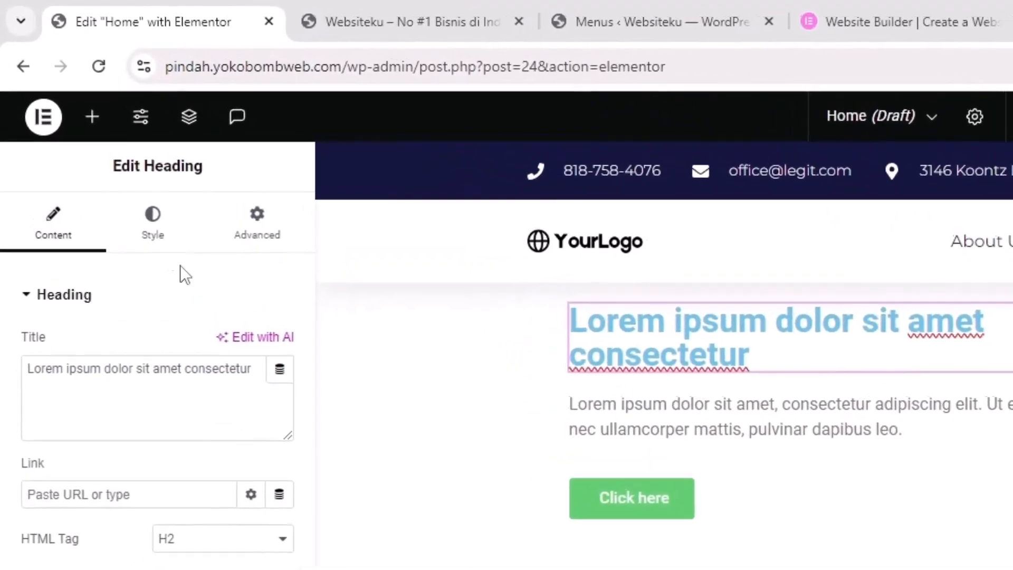
{"action": "left_click", "coordinate": [77, 114]}
{"action": "left_click", "coordinate": [272, 422]}
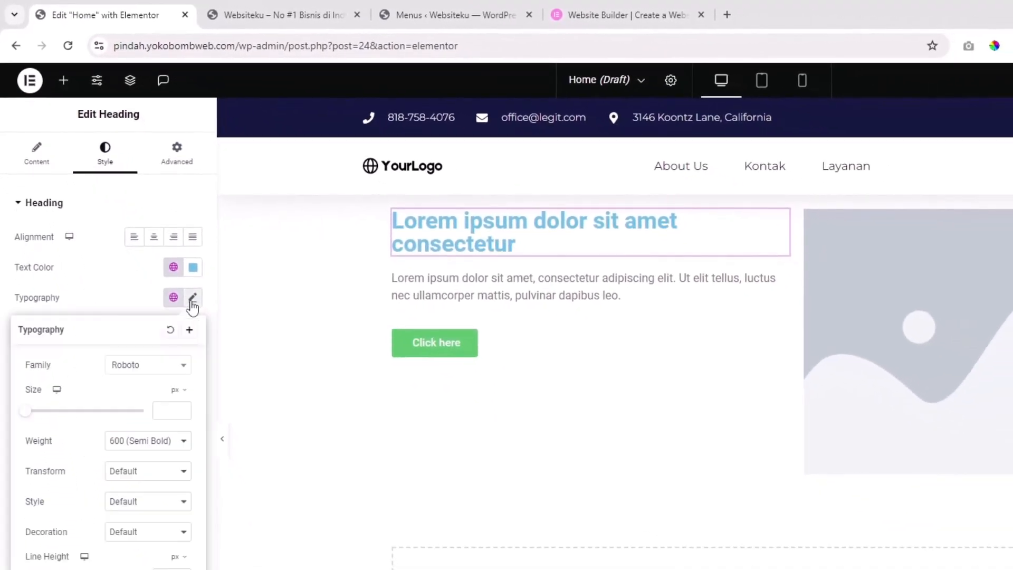
{"action": "left_click_drag", "start_coordinate": [29, 417], "coordinate": [62, 419]}
{"action": "left_click", "coordinate": [173, 280]}
{"action": "left_click", "coordinate": [193, 267]}
{"action": "left_click_drag", "start_coordinate": [192, 334], "coordinate": [95, 468]}
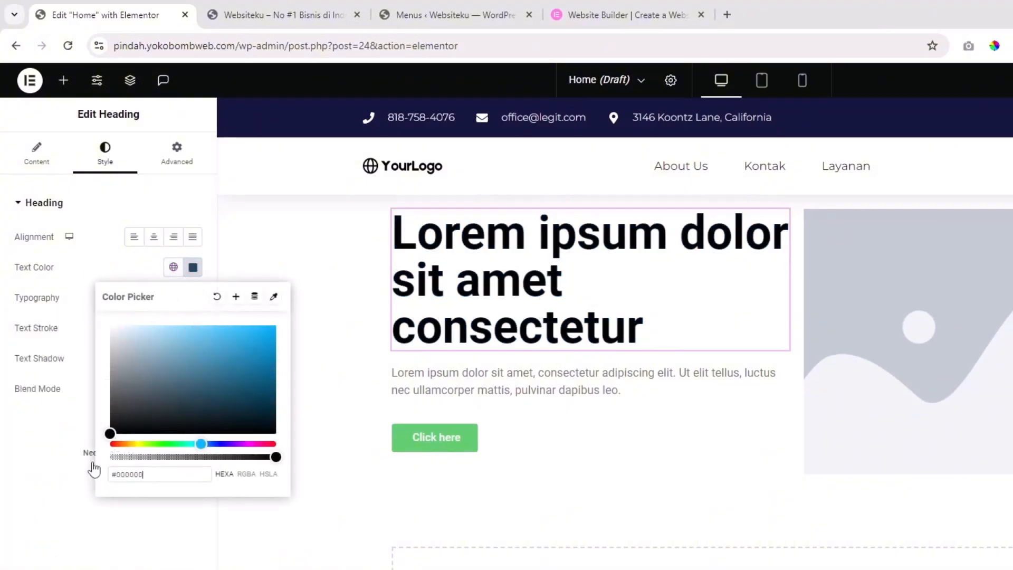
{"action": "left_click", "coordinate": [32, 486]}
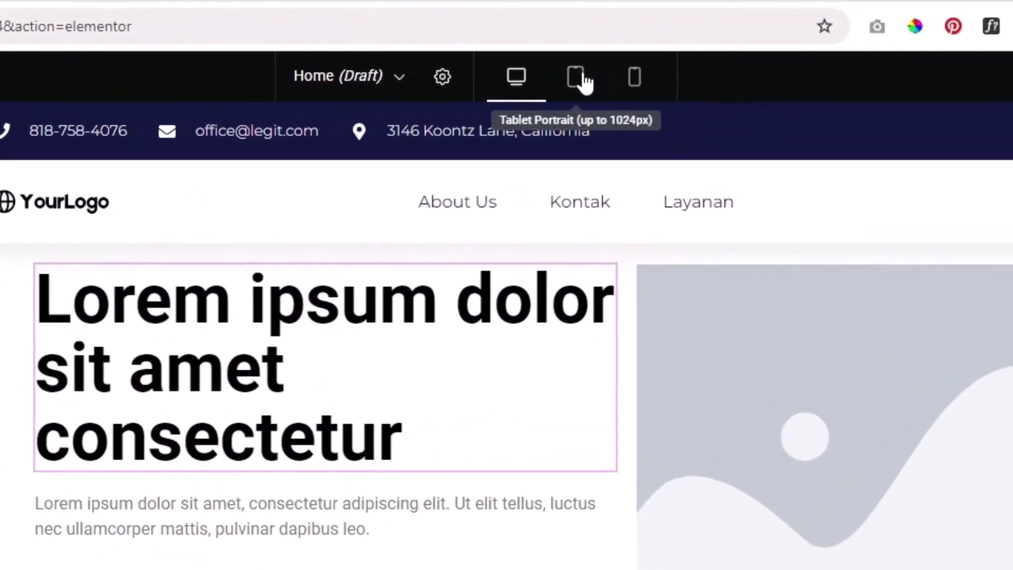
Preview the page at tablet and mobile widths, then return to desktop view
{"action": "left_click", "coordinate": [702, 80]}
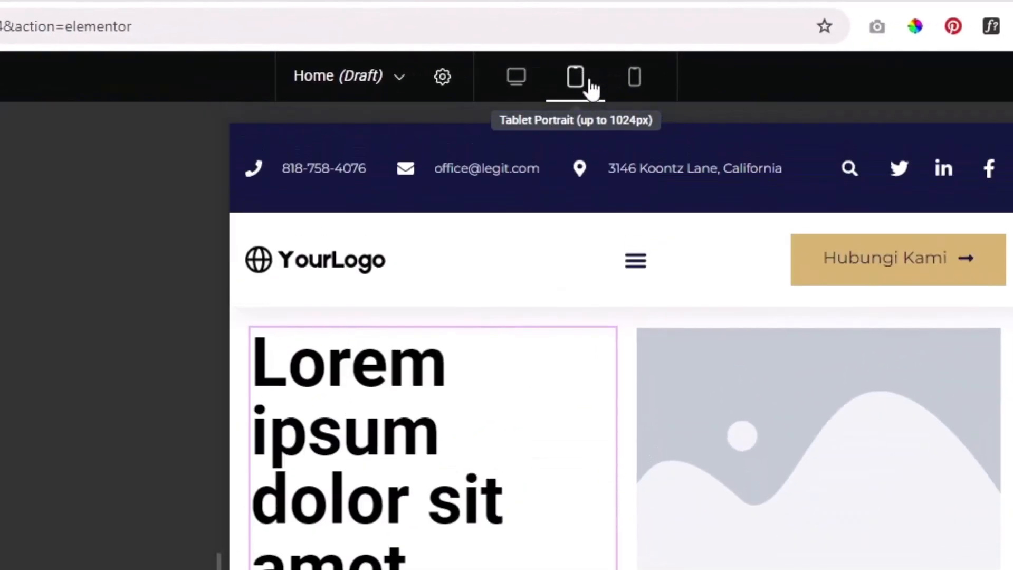
{"action": "left_click", "coordinate": [634, 76]}
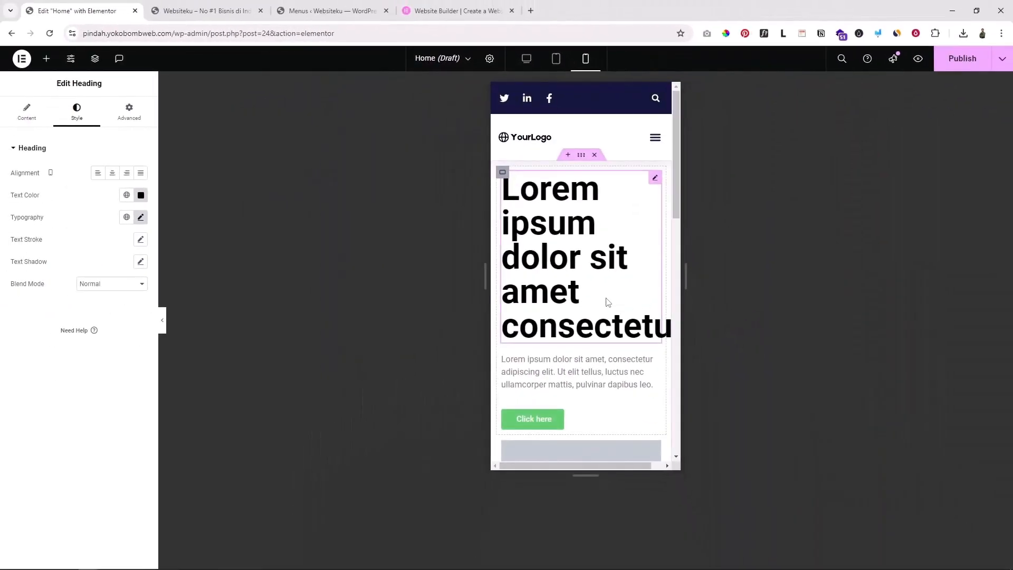
{"action": "scroll", "coordinate": [607, 302], "scroll_direction": "down", "scroll_amount": 3}
{"action": "scroll", "coordinate": [607, 302], "scroll_direction": "down", "scroll_amount": 1}
{"action": "scroll", "coordinate": [607, 302], "scroll_direction": "up", "scroll_amount": 4}
{"action": "left_click", "coordinate": [526, 59]}
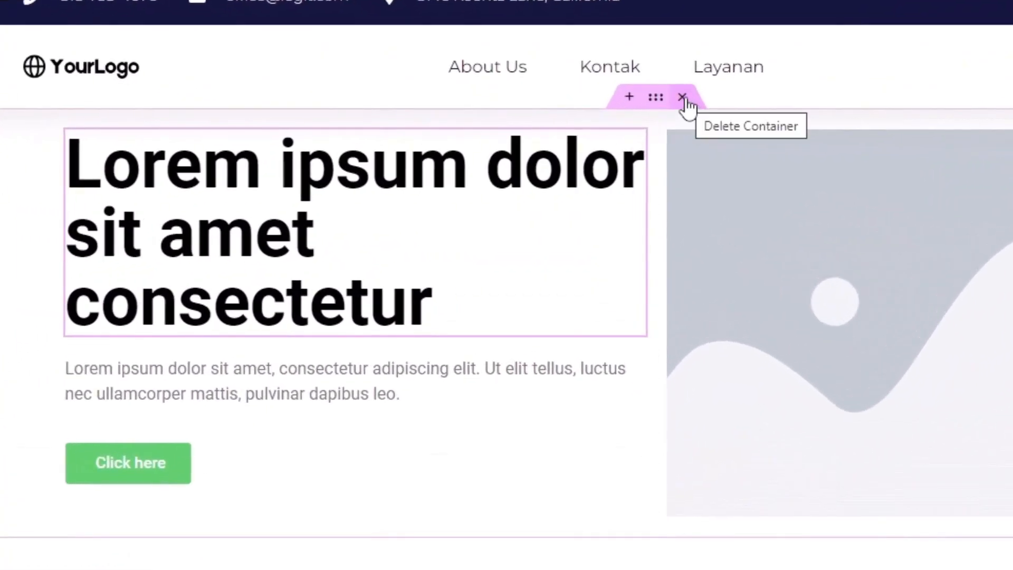
Delete the old heading-and-image section and bring up the block template library
{"action": "left_click", "coordinate": [683, 97]}
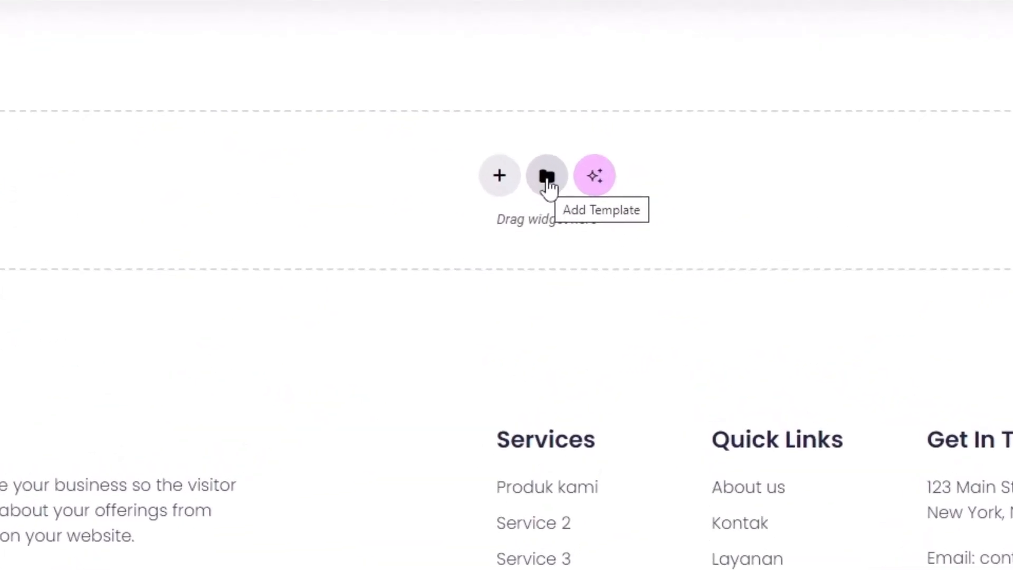
{"action": "left_click", "coordinate": [547, 176]}
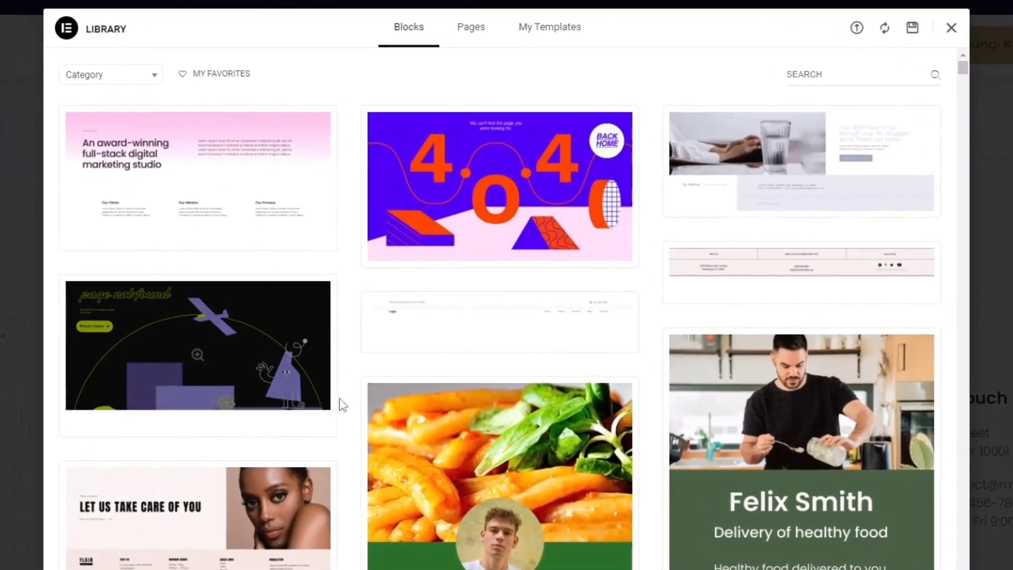
{"action": "scroll", "coordinate": [399, 390], "scroll_direction": "down", "scroll_amount": 2}
{"action": "scroll", "coordinate": [348, 442], "scroll_direction": "down", "scroll_amount": 4}
{"action": "scroll", "coordinate": [347, 441], "scroll_direction": "up", "scroll_amount": 7}
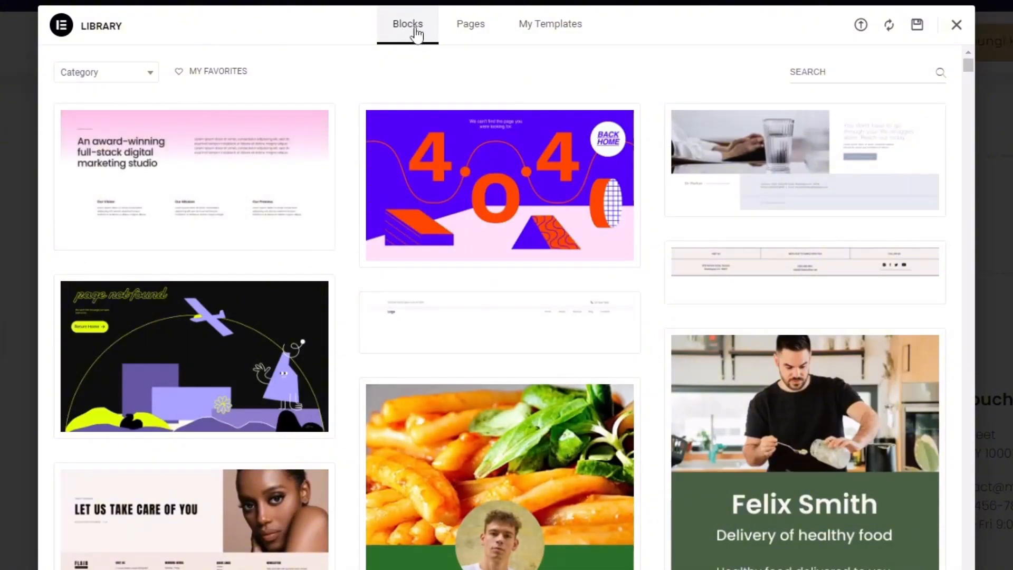
Filter blocks to the Hero category and insert 'This Headline Grabs Visitors' Attention'
{"action": "left_click", "coordinate": [108, 74]}
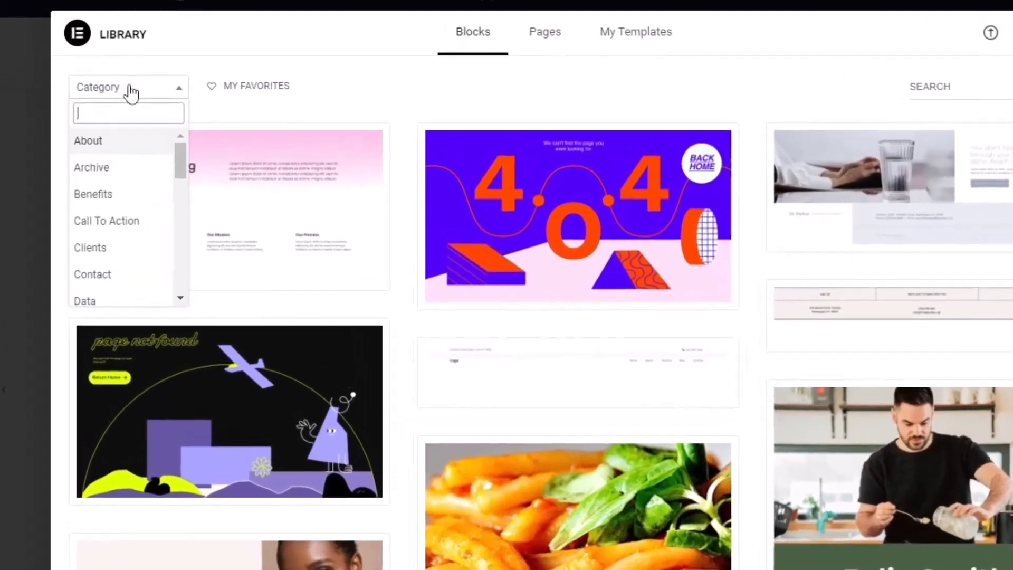
{"action": "scroll", "coordinate": [105, 191], "scroll_direction": "down", "scroll_amount": 2}
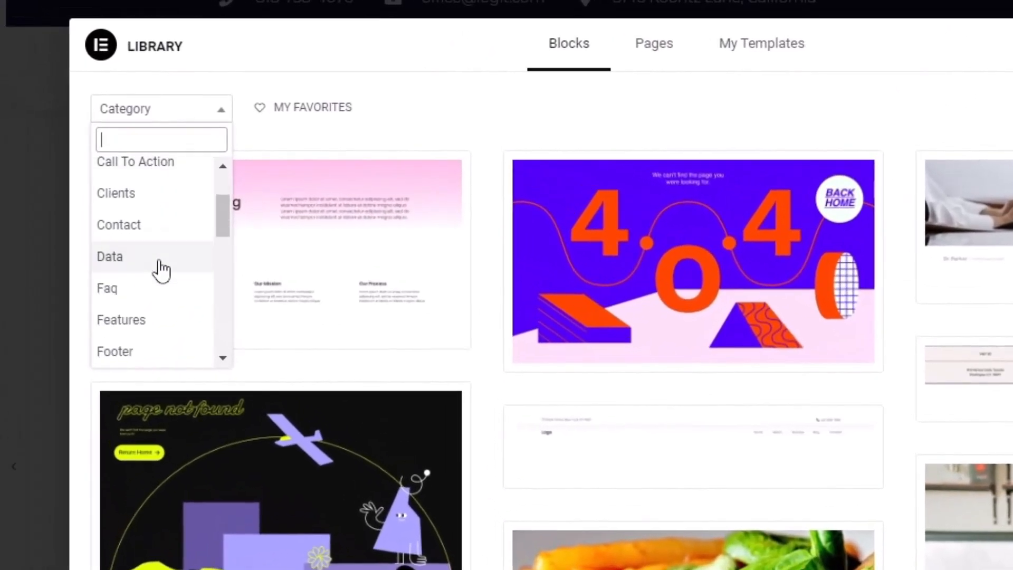
{"action": "scroll", "coordinate": [158, 269], "scroll_direction": "down", "scroll_amount": 4}
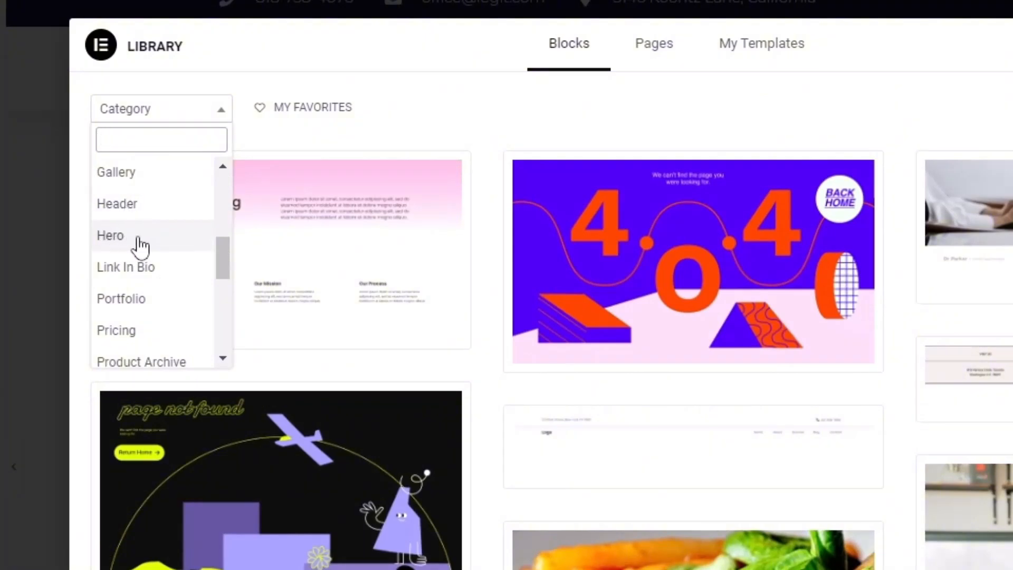
{"action": "left_click", "coordinate": [126, 241]}
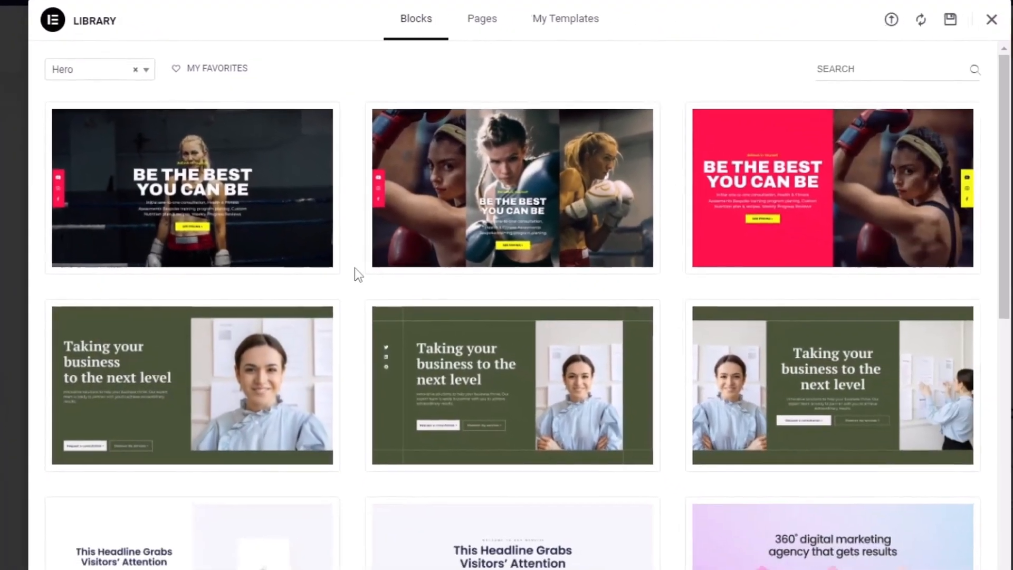
{"action": "scroll", "coordinate": [348, 290], "scroll_direction": "down", "scroll_amount": 2}
{"action": "scroll", "coordinate": [345, 312], "scroll_direction": "down", "scroll_amount": 1}
{"action": "scroll", "coordinate": [659, 269], "scroll_direction": "up", "scroll_amount": 3}
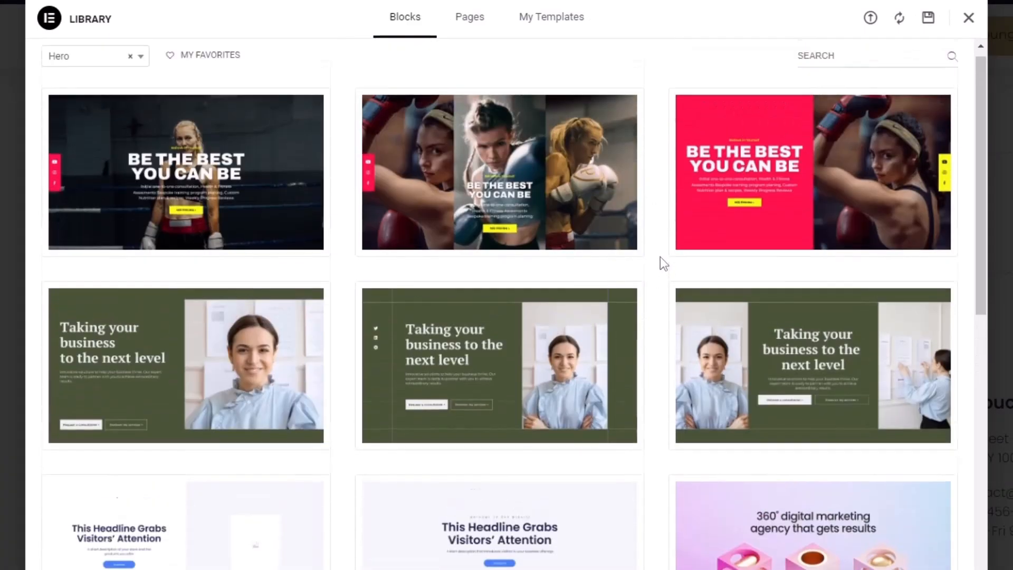
{"action": "scroll", "coordinate": [663, 163], "scroll_direction": "down", "scroll_amount": 5}
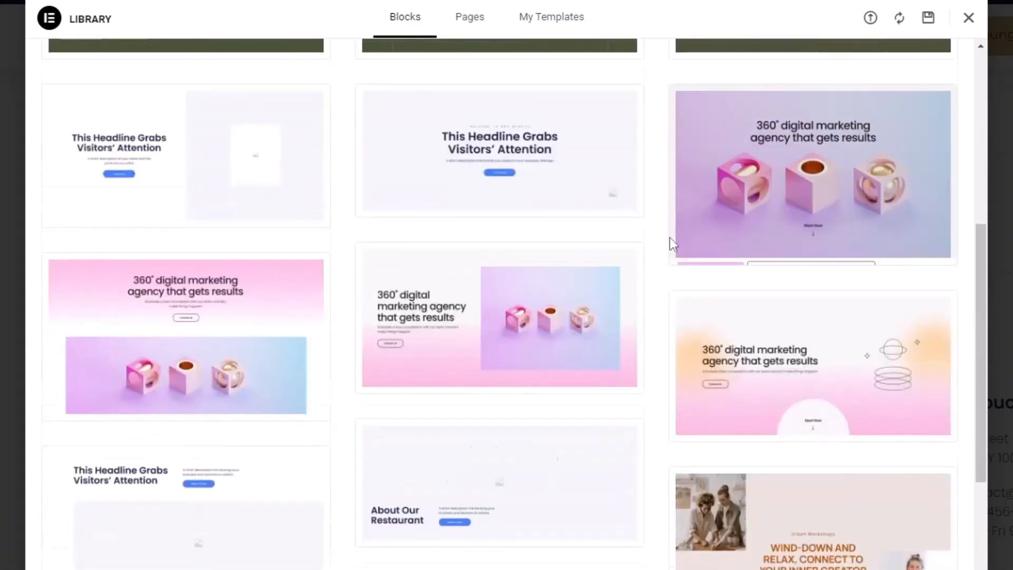
{"action": "scroll", "coordinate": [669, 240], "scroll_direction": "up", "scroll_amount": 4}
{"action": "scroll", "coordinate": [669, 328], "scroll_direction": "up", "scroll_amount": 2}
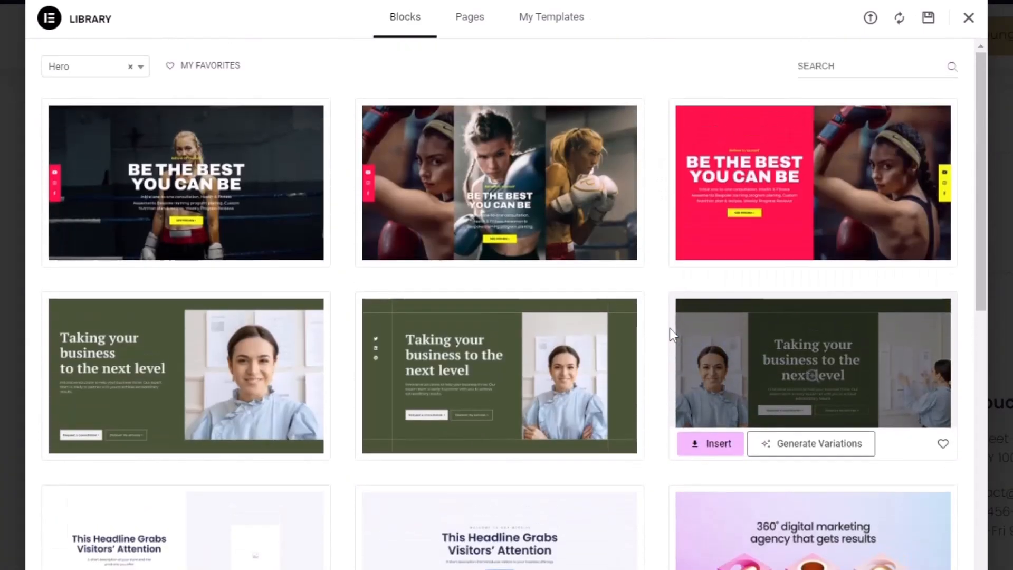
{"action": "scroll", "coordinate": [669, 332], "scroll_direction": "down", "scroll_amount": 3}
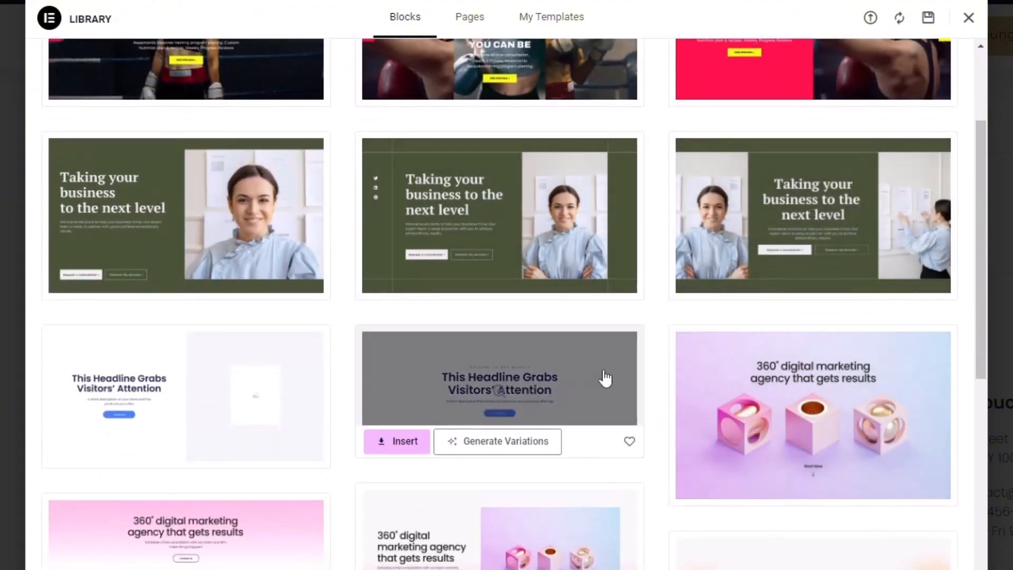
{"action": "scroll", "coordinate": [149, 357], "scroll_direction": "down", "scroll_amount": 3}
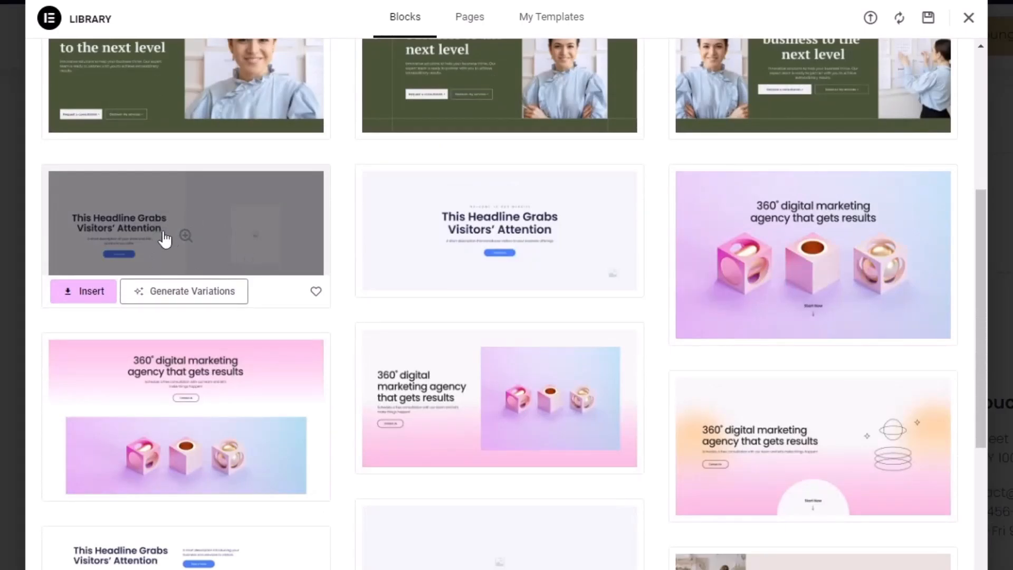
{"action": "left_click", "coordinate": [86, 290]}
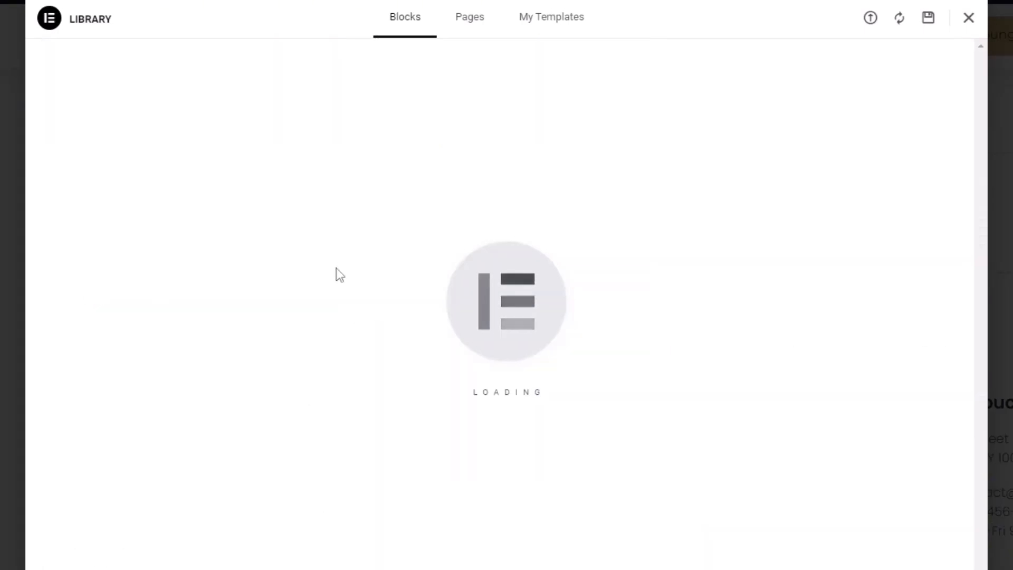
{"action": "scroll", "coordinate": [670, 282], "scroll_direction": "down", "scroll_amount": 3}
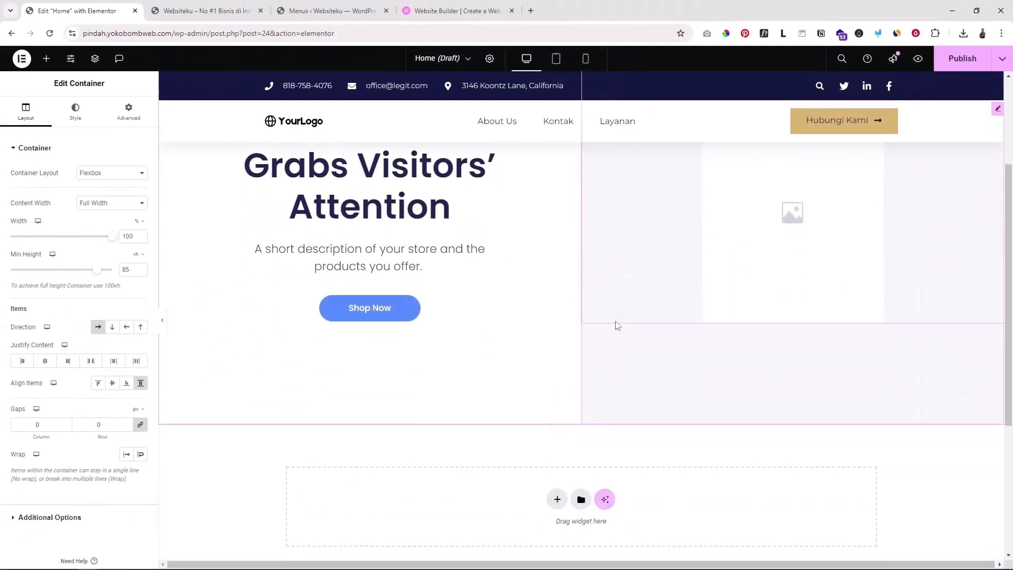
{"action": "scroll", "coordinate": [673, 346], "scroll_direction": "up", "scroll_amount": 3}
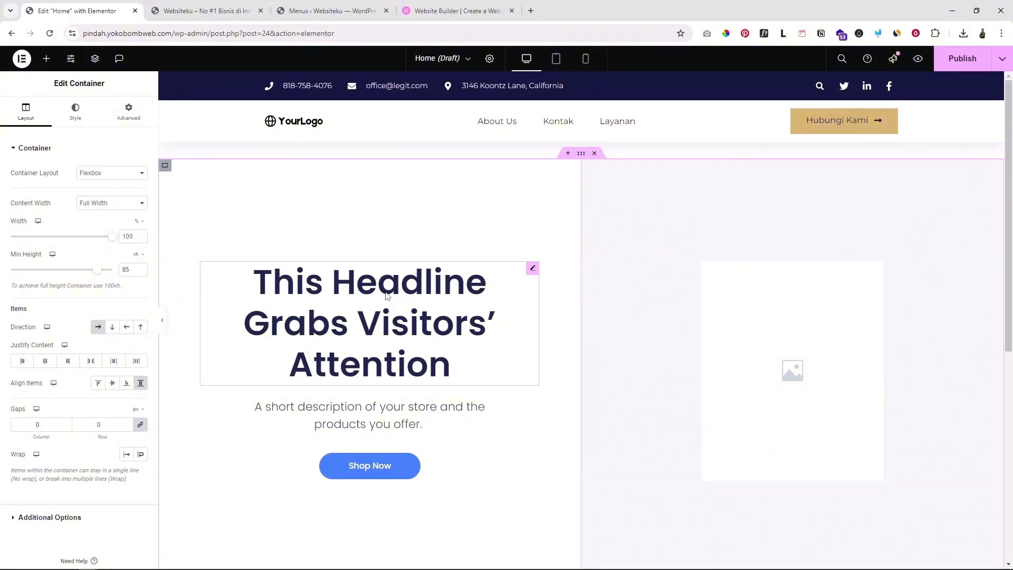
{"action": "left_click", "coordinate": [408, 284]}
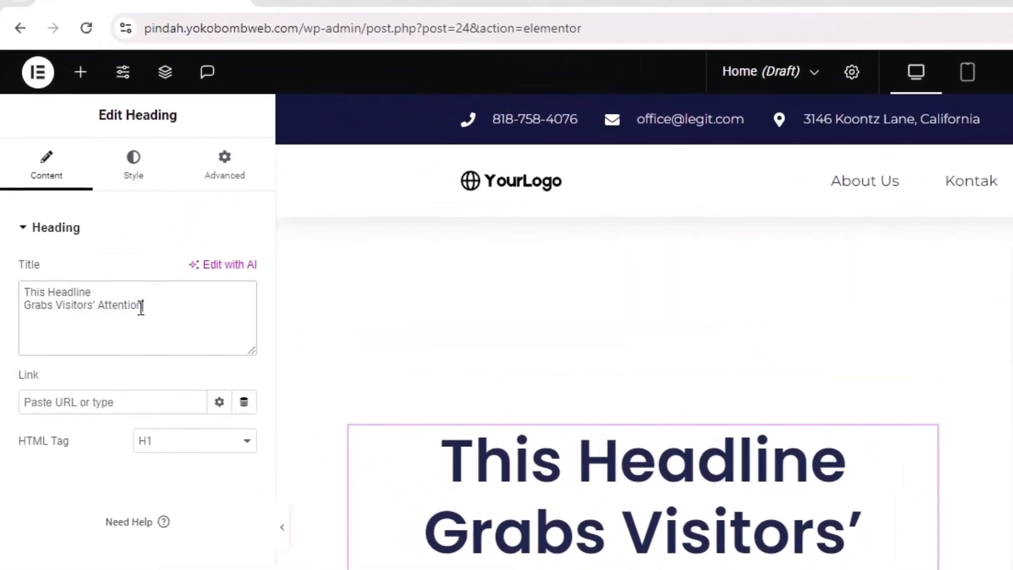
{"action": "left_click_drag", "start_coordinate": [141, 306], "coordinate": [12, 288]}
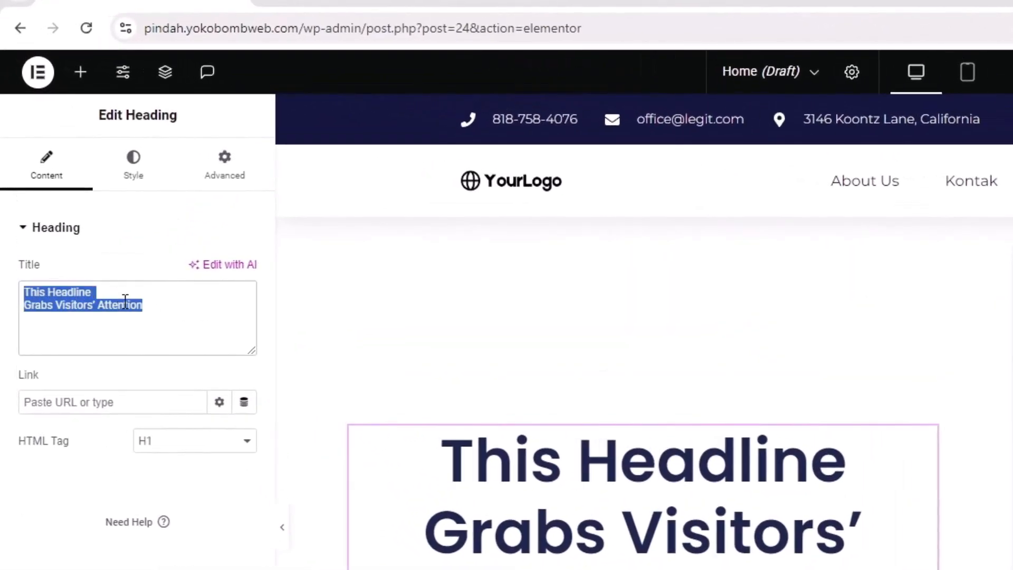
{"action": "left_click", "coordinate": [778, 338]}
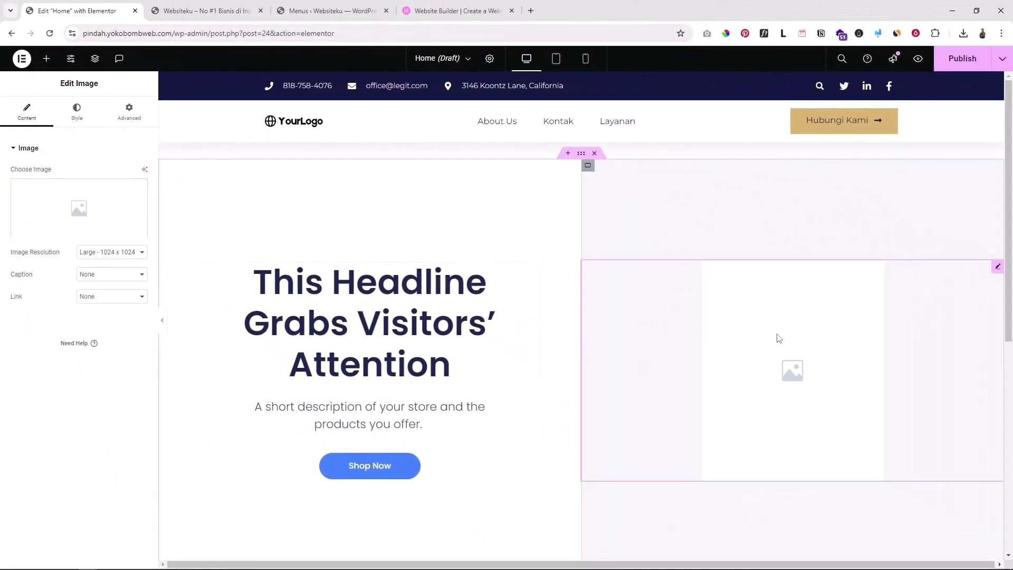
{"action": "left_click", "coordinate": [54, 206]}
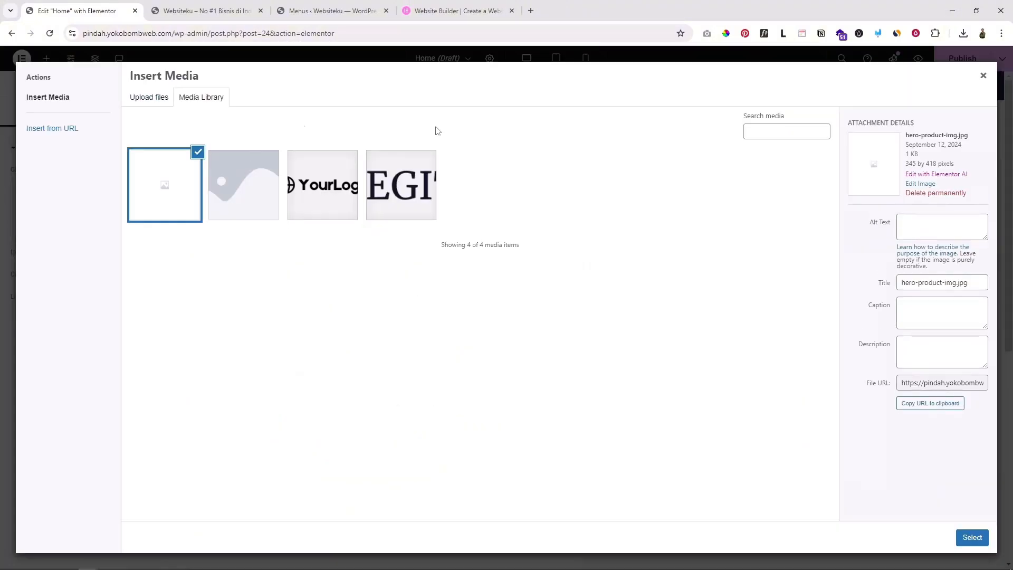
{"action": "left_click", "coordinate": [982, 75]}
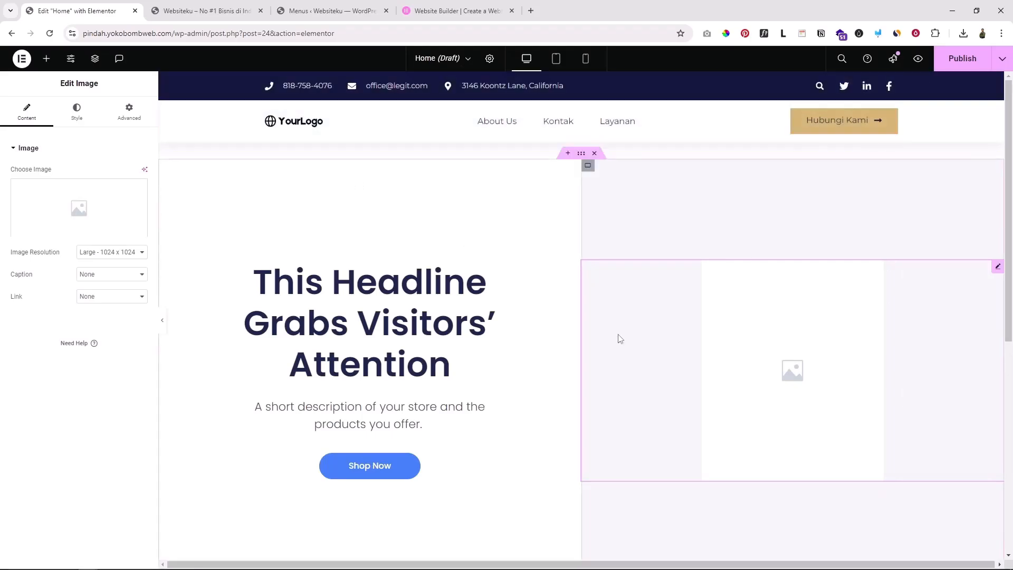
{"action": "scroll", "coordinate": [618, 338], "scroll_direction": "down", "scroll_amount": 3}
{"action": "scroll", "coordinate": [619, 338], "scroll_direction": "up", "scroll_amount": 3}
{"action": "left_click", "coordinate": [164, 322]}
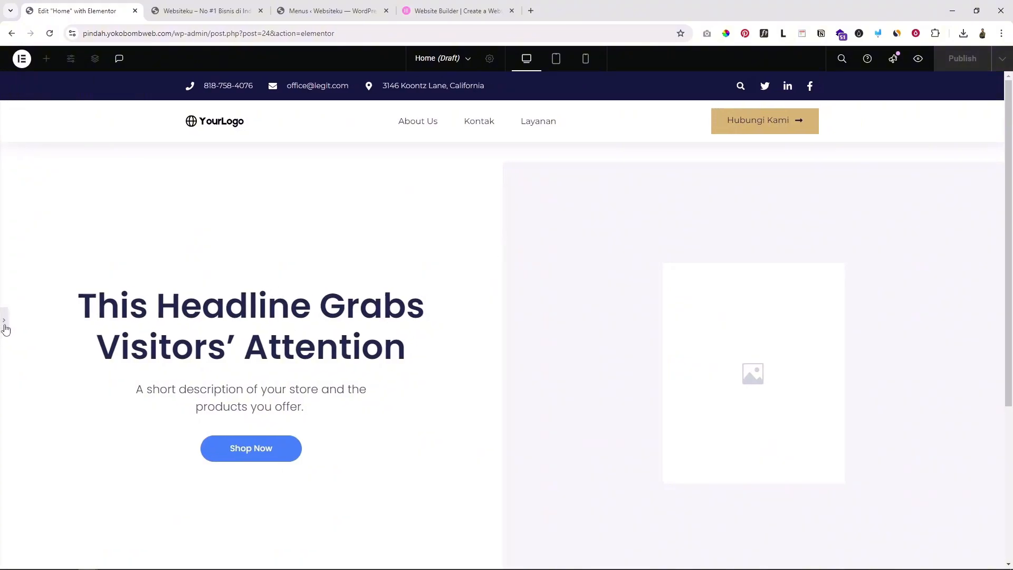
{"action": "left_click", "coordinate": [5, 327]}
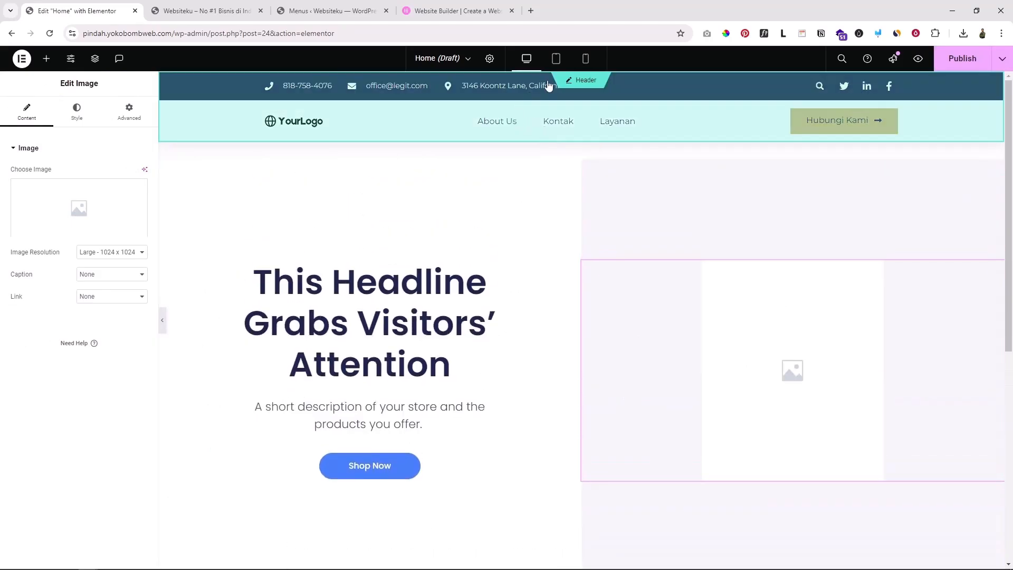
{"action": "left_click", "coordinate": [556, 58]}
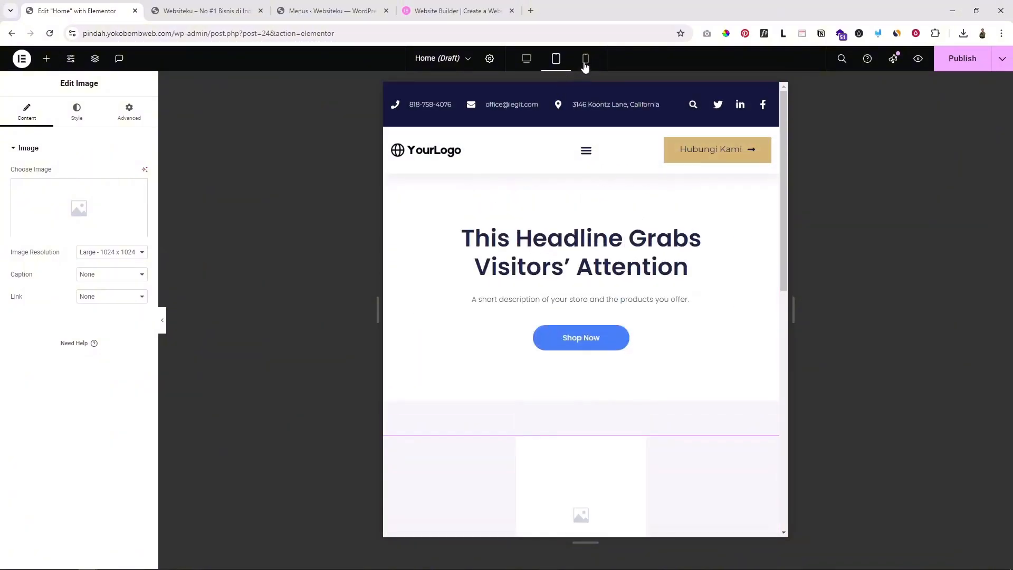
{"action": "left_click", "coordinate": [584, 59]}
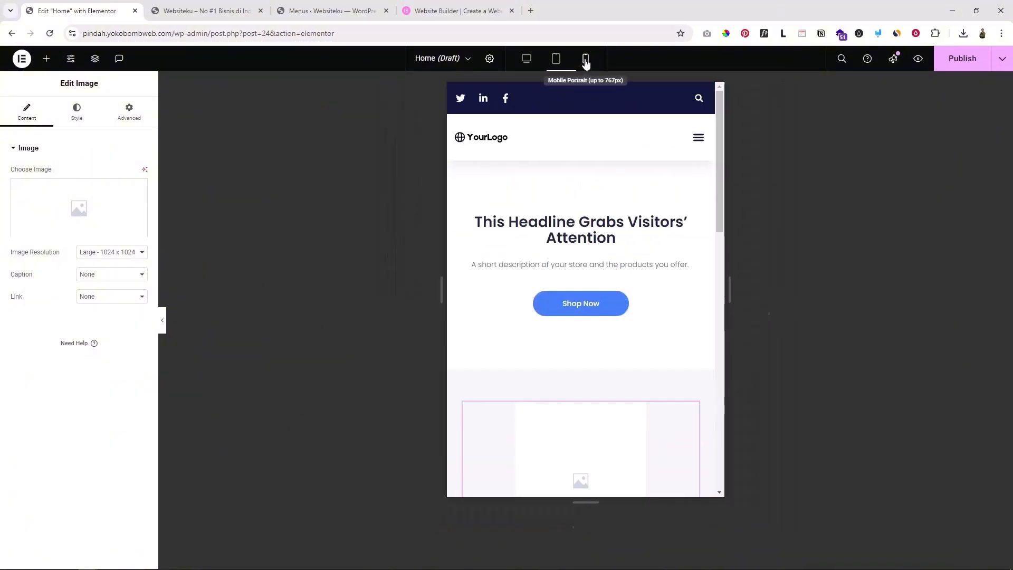
{"action": "scroll", "coordinate": [609, 294], "scroll_direction": "down", "scroll_amount": 5}
{"action": "scroll", "coordinate": [606, 316], "scroll_direction": "up", "scroll_amount": 5}
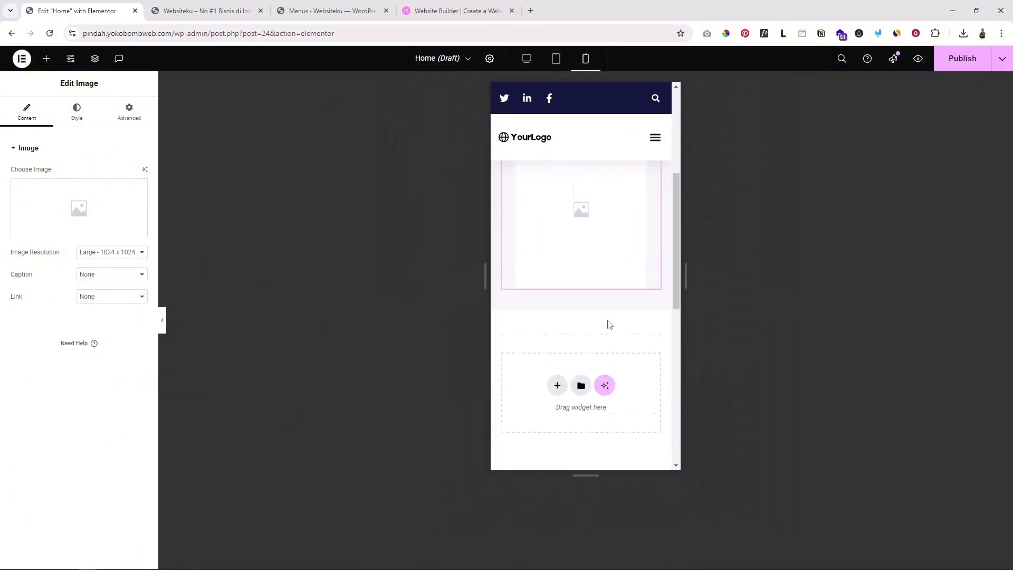
{"action": "left_click", "coordinate": [533, 61]}
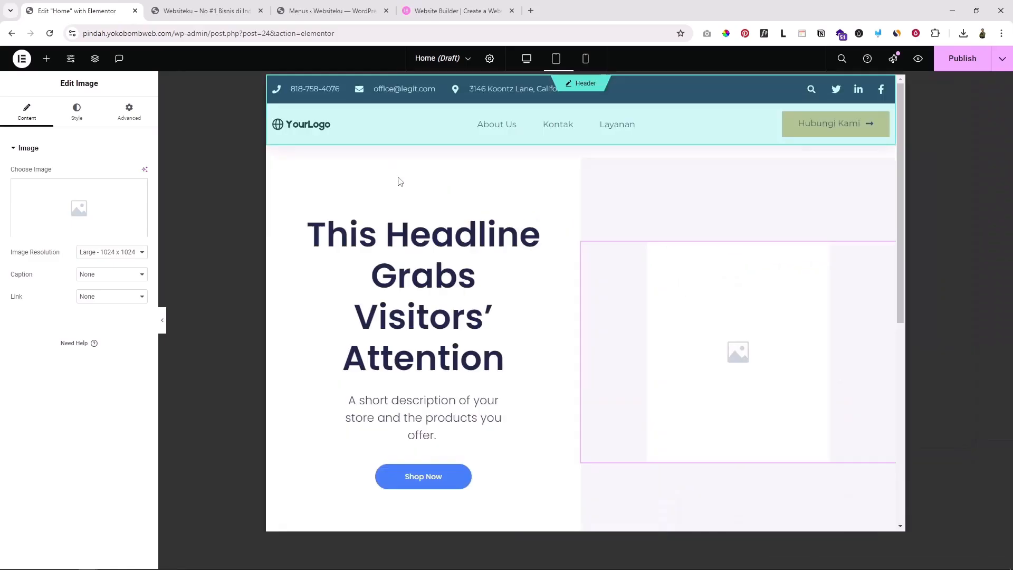
{"action": "scroll", "coordinate": [628, 270], "scroll_direction": "down", "scroll_amount": 5}
{"action": "scroll", "coordinate": [629, 272], "scroll_direction": "down", "scroll_amount": 2}
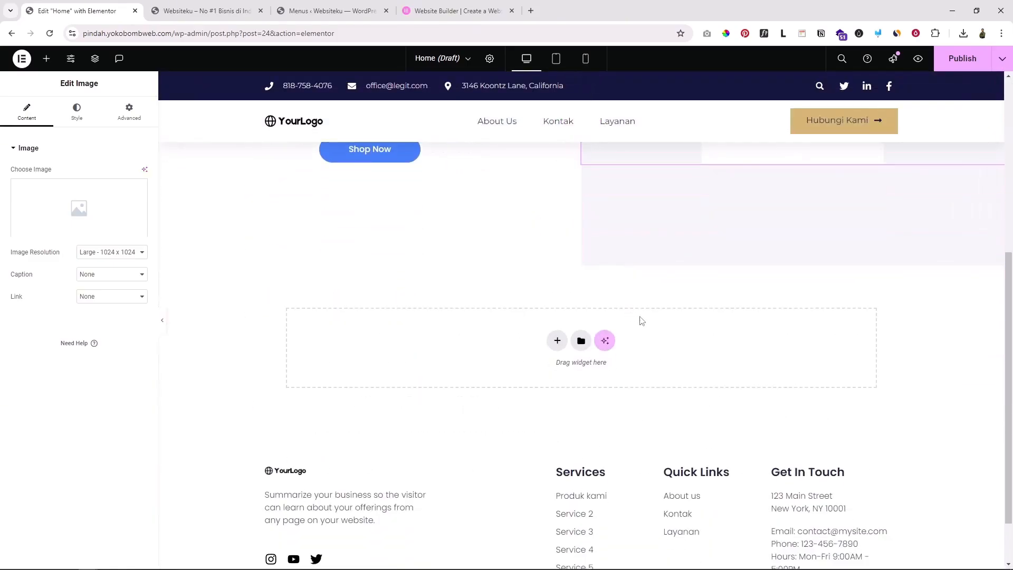
{"action": "scroll", "coordinate": [641, 320], "scroll_direction": "up", "scroll_amount": 6}
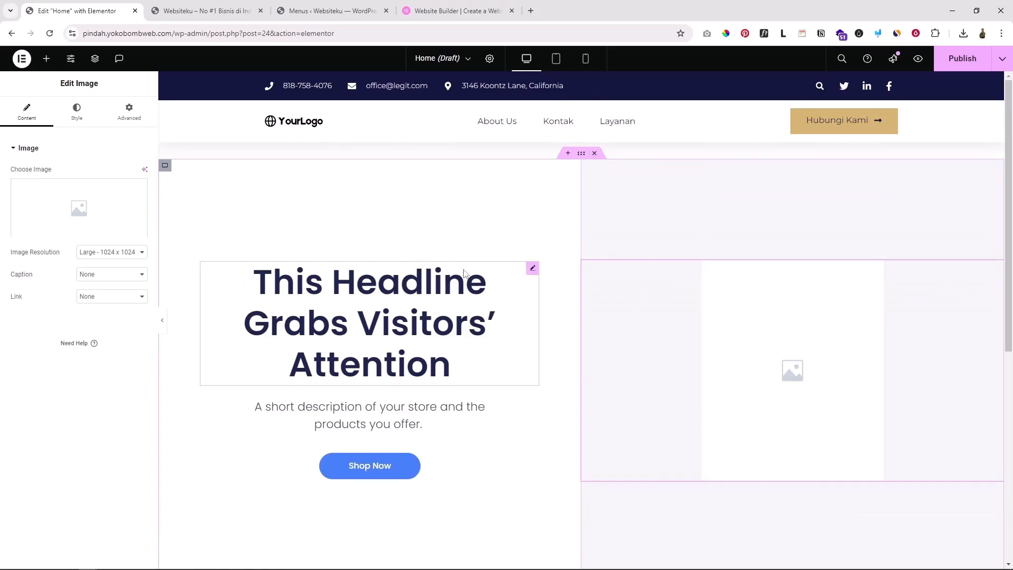
{"action": "scroll", "coordinate": [485, 219], "scroll_direction": "down", "scroll_amount": 3}
{"action": "scroll", "coordinate": [557, 326], "scroll_direction": "down", "scroll_amount": 2}
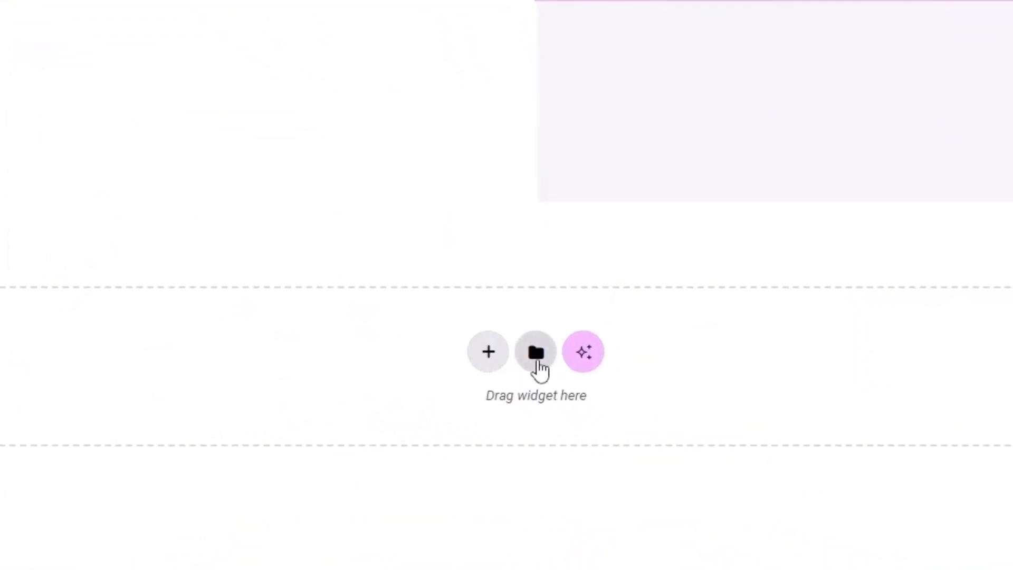
Insert the 'Why Work With Us' block from the Benefits category into the empty section
{"action": "left_click", "coordinate": [537, 352]}
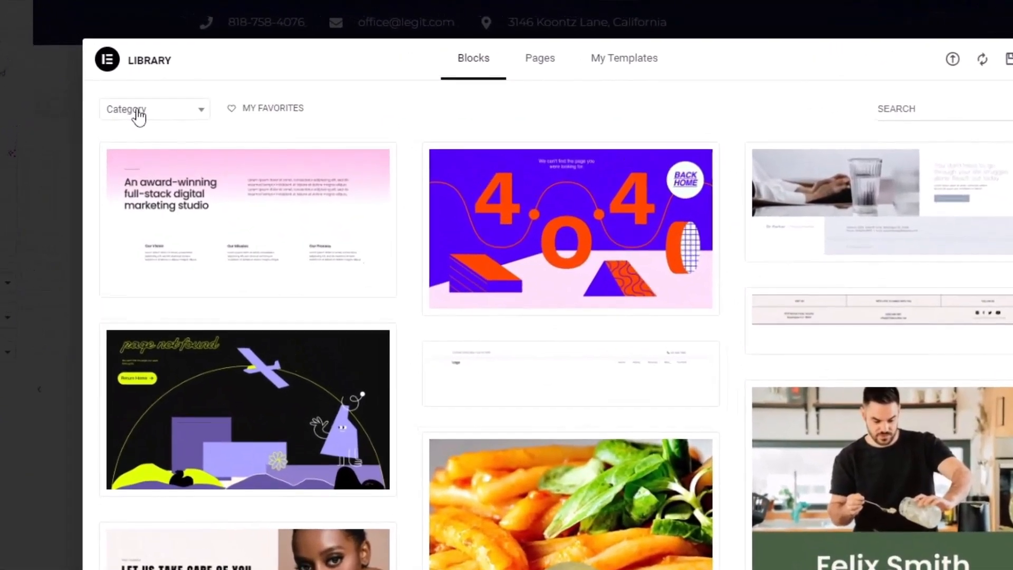
{"action": "left_click", "coordinate": [125, 91]}
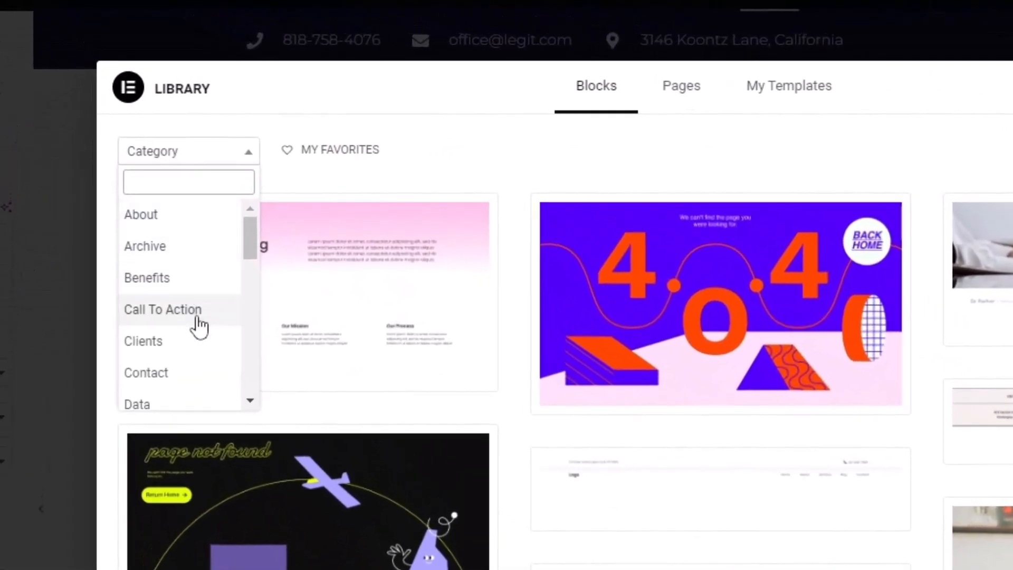
{"action": "type", "text": "be"}
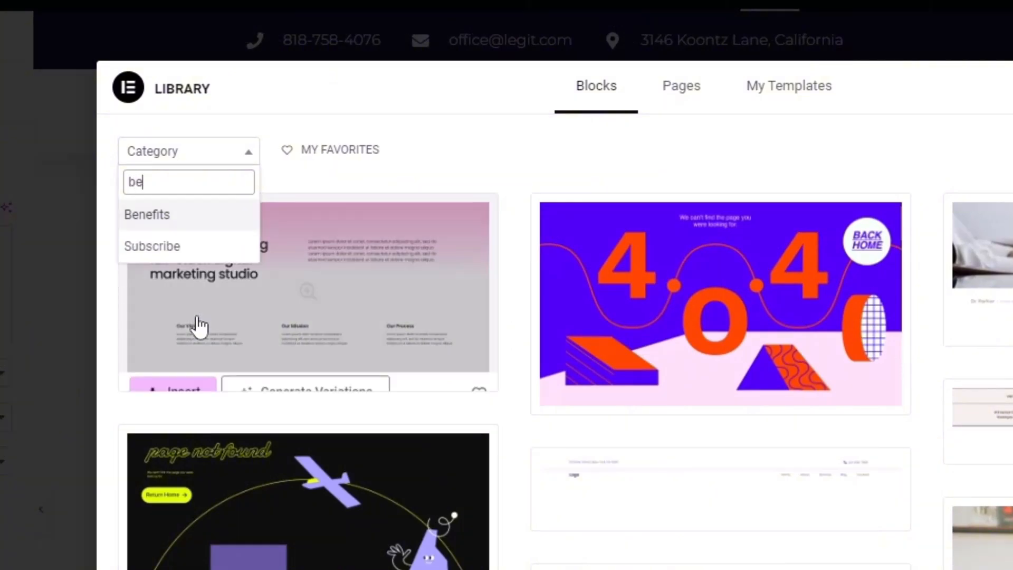
{"action": "left_click", "coordinate": [168, 216]}
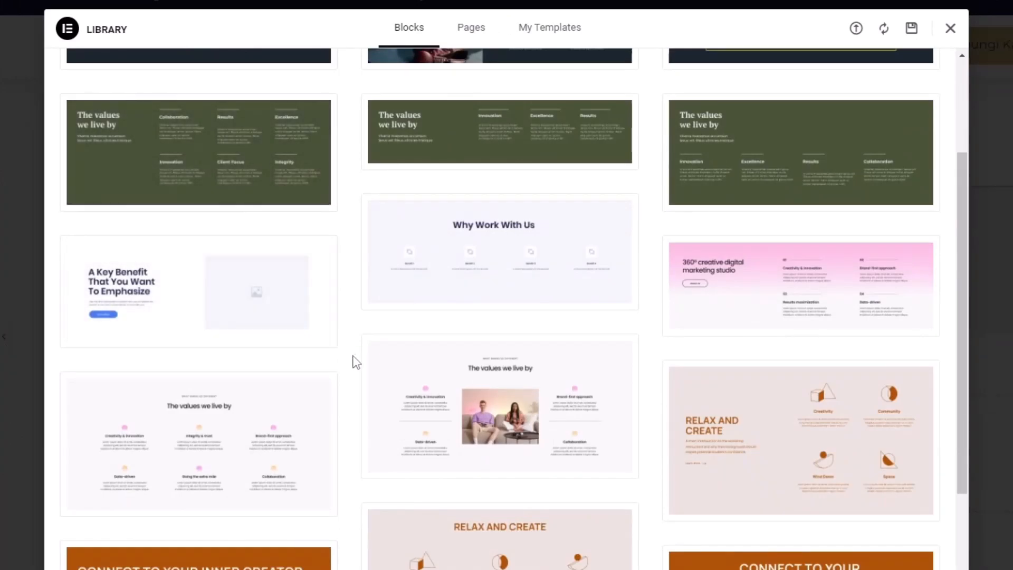
{"action": "scroll", "coordinate": [357, 368], "scroll_direction": "down", "scroll_amount": 2}
{"action": "scroll", "coordinate": [369, 359], "scroll_direction": "up", "scroll_amount": 2}
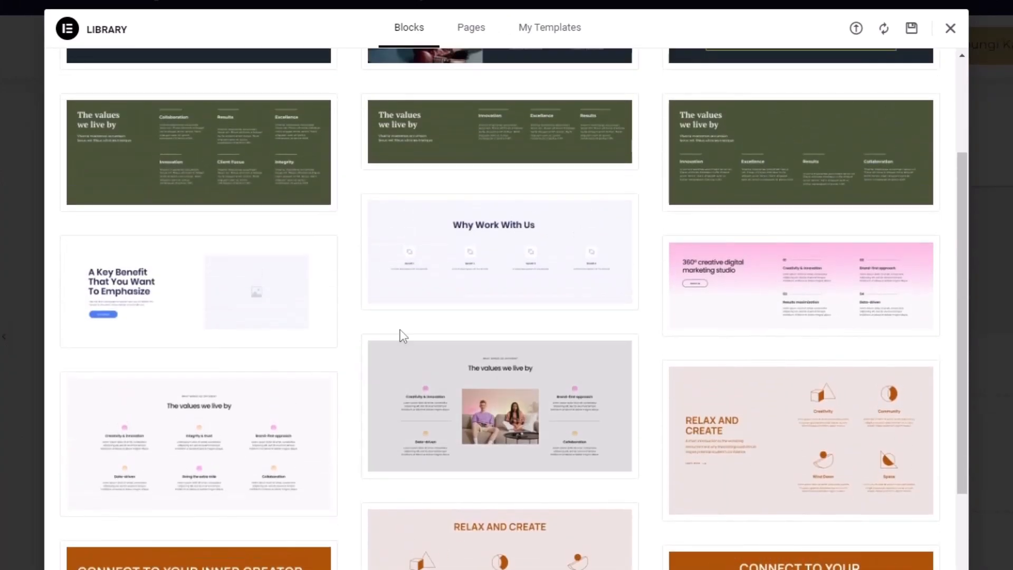
{"action": "left_click", "coordinate": [412, 298]}
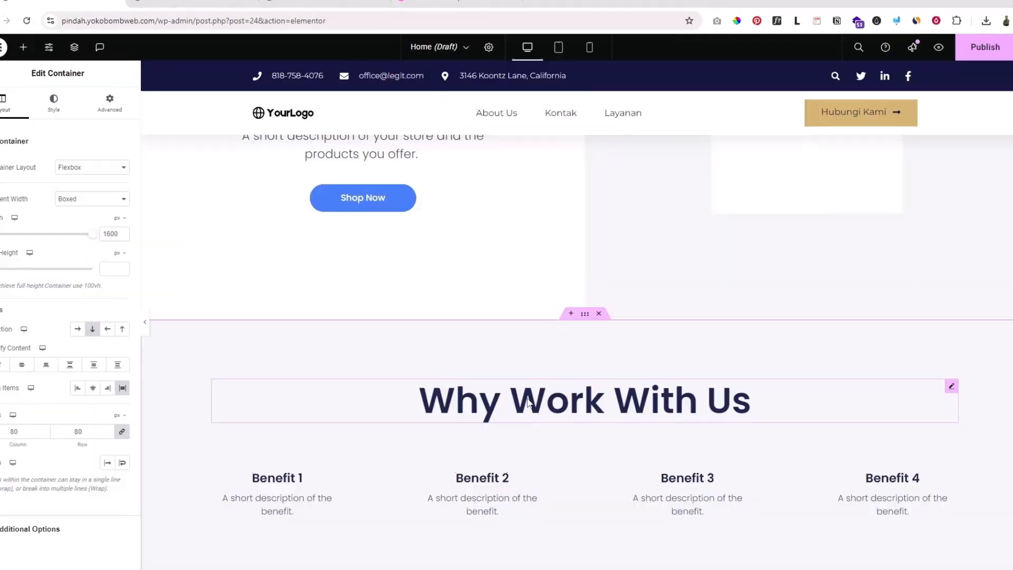
{"action": "scroll", "coordinate": [526, 383], "scroll_direction": "up", "scroll_amount": 5}
{"action": "scroll", "coordinate": [549, 319], "scroll_direction": "down", "scroll_amount": 3}
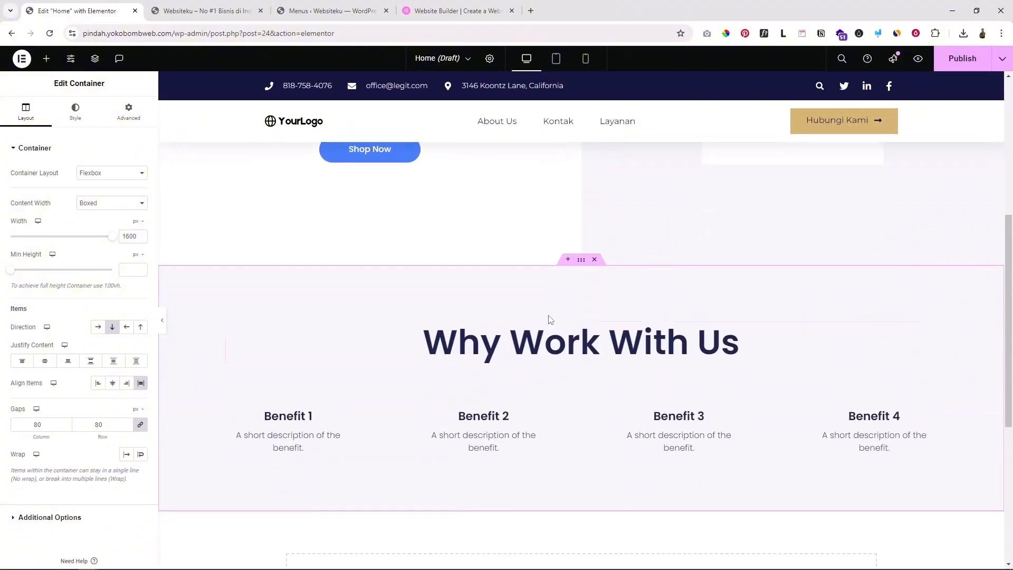
{"action": "scroll", "coordinate": [603, 359], "scroll_direction": "down", "scroll_amount": 2}
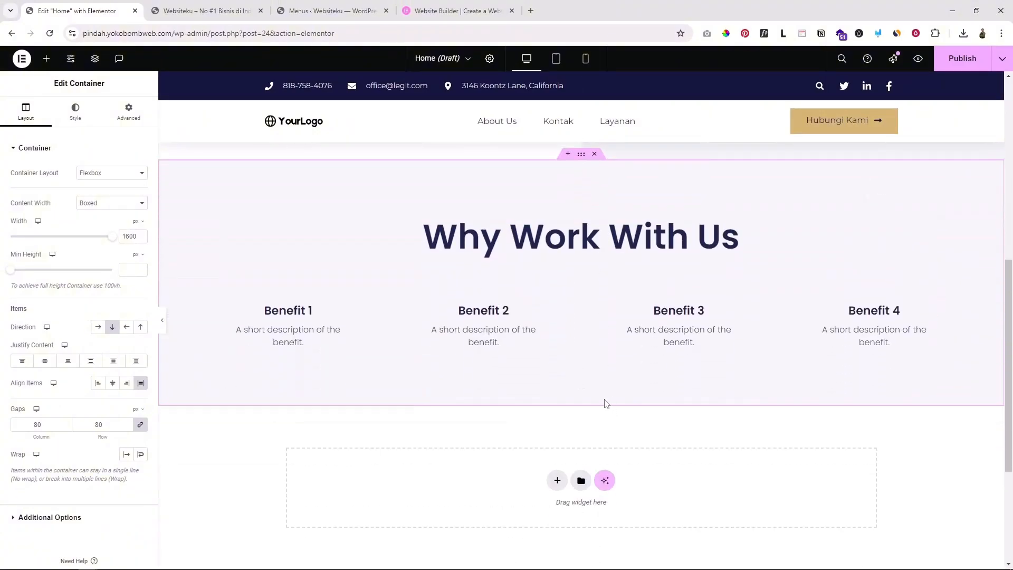
{"action": "scroll", "coordinate": [605, 402], "scroll_direction": "up", "scroll_amount": 4}
{"action": "scroll", "coordinate": [605, 401], "scroll_direction": "up", "scroll_amount": 4}
{"action": "scroll", "coordinate": [604, 398], "scroll_direction": "down", "scroll_amount": 4}
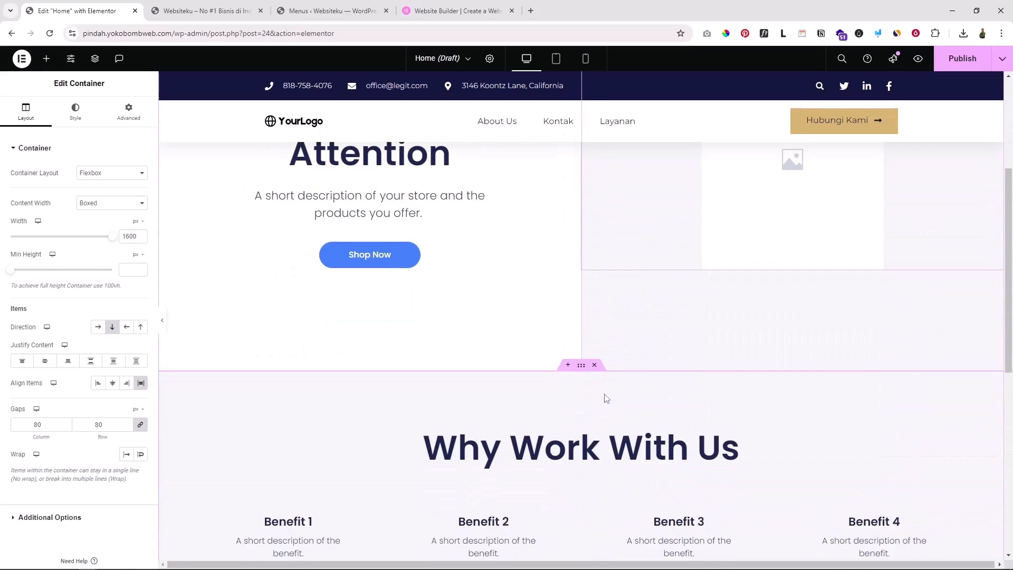
{"action": "left_click", "coordinate": [580, 443]}
{"action": "left_click_drag", "start_coordinate": [105, 189], "coordinate": [14, 185]}
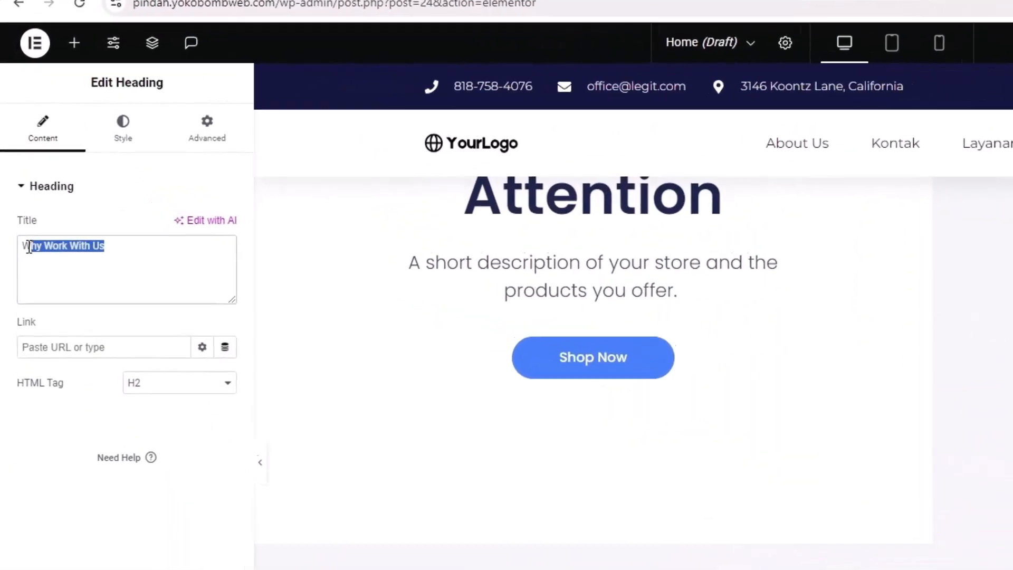
{"action": "scroll", "coordinate": [250, 406], "scroll_direction": "down", "scroll_amount": 2}
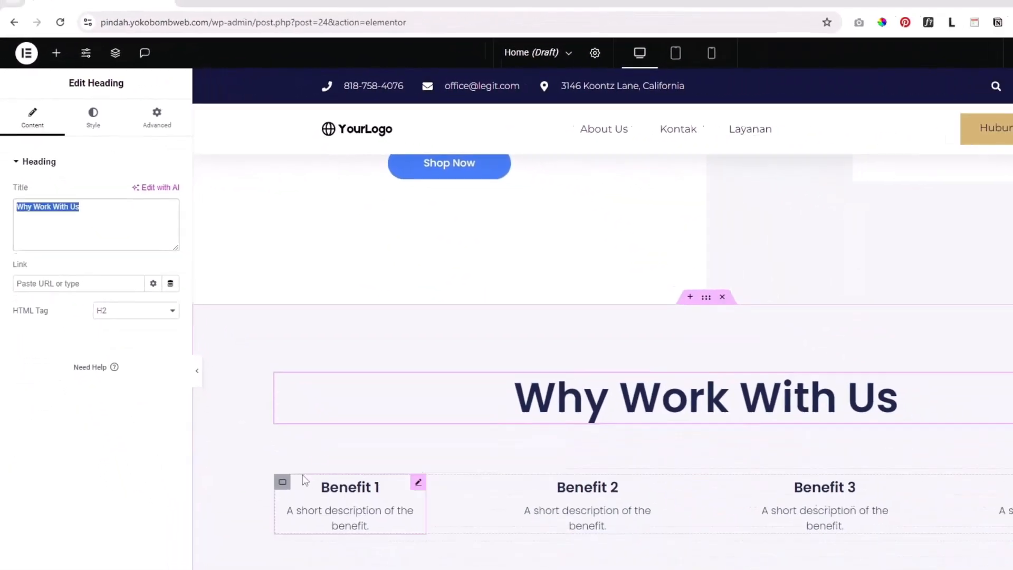
{"action": "left_click", "coordinate": [369, 526]}
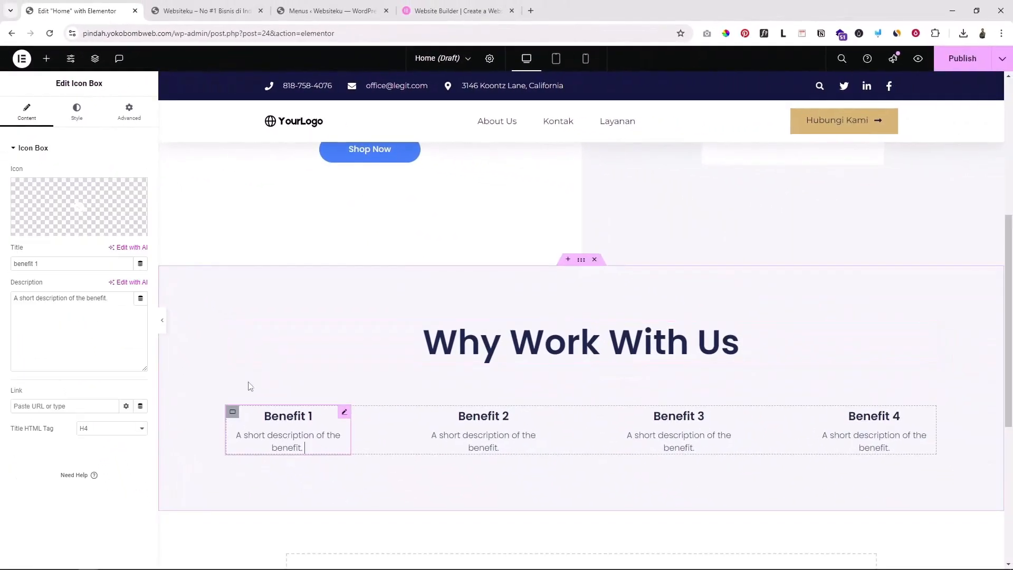
{"action": "scroll", "coordinate": [665, 444], "scroll_direction": "up", "scroll_amount": 4}
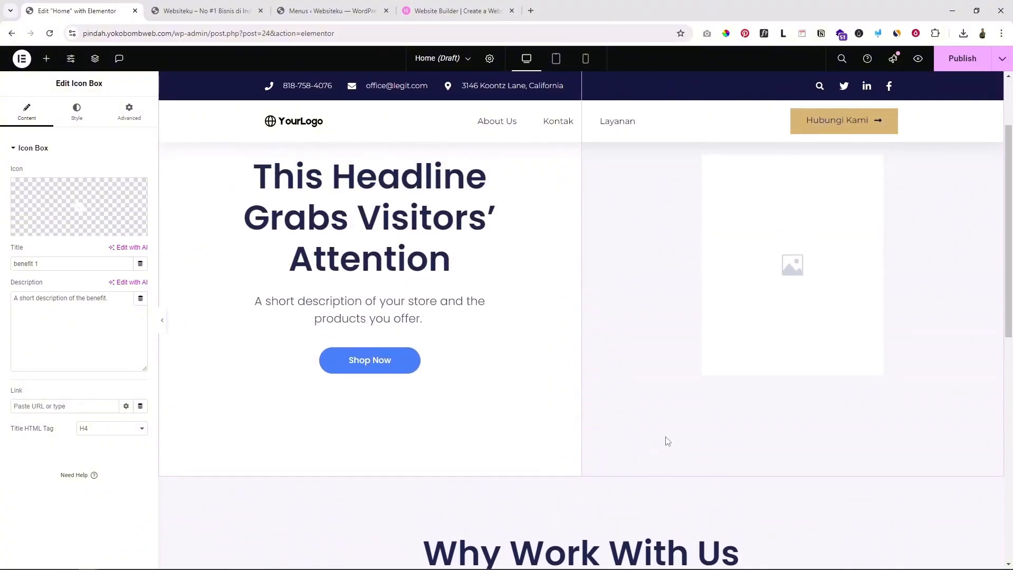
{"action": "scroll", "coordinate": [667, 441], "scroll_direction": "up", "scroll_amount": 2}
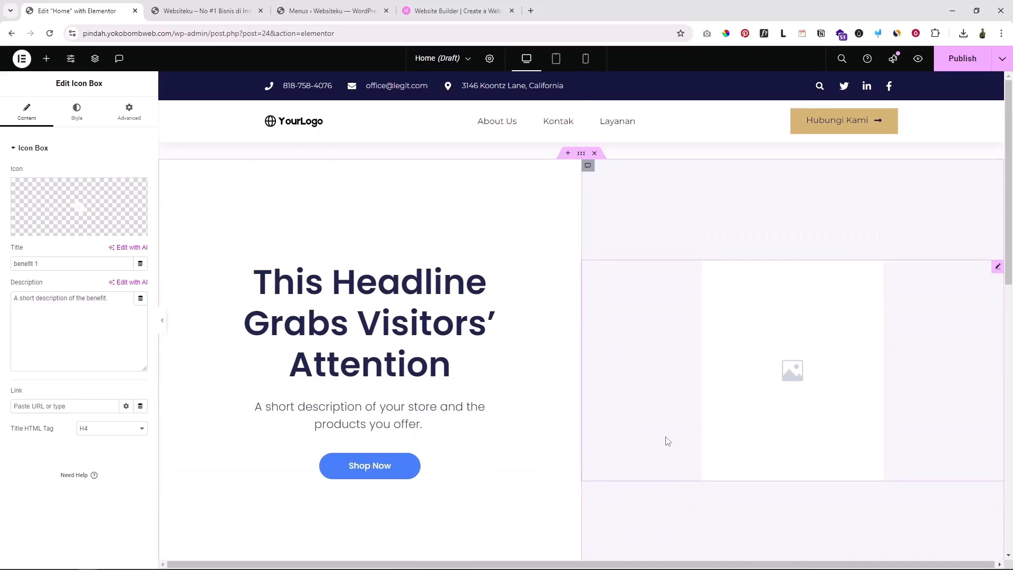
{"action": "scroll", "coordinate": [667, 444], "scroll_direction": "down", "scroll_amount": 3}
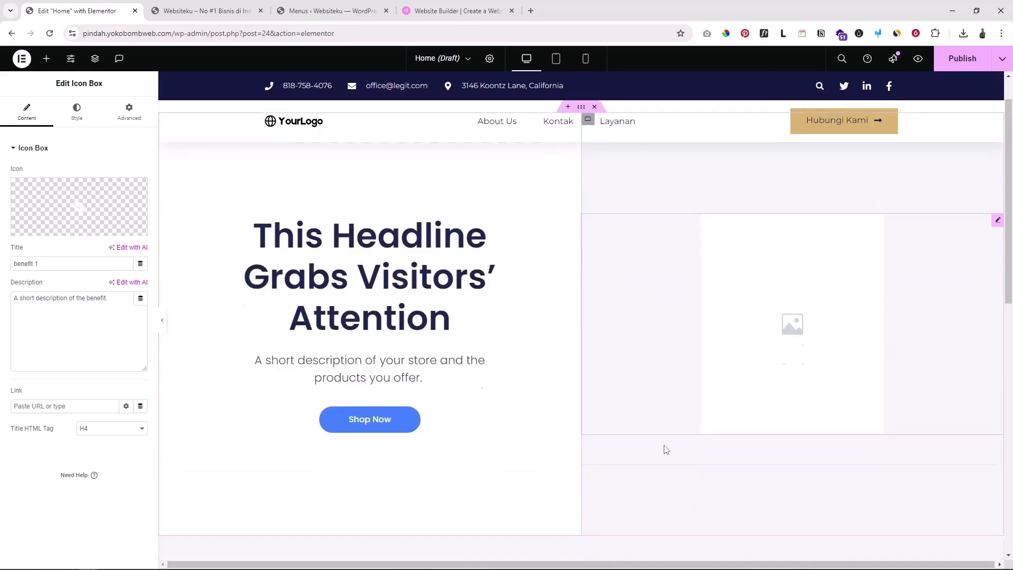
{"action": "scroll", "coordinate": [666, 450], "scroll_direction": "up", "scroll_amount": 3}
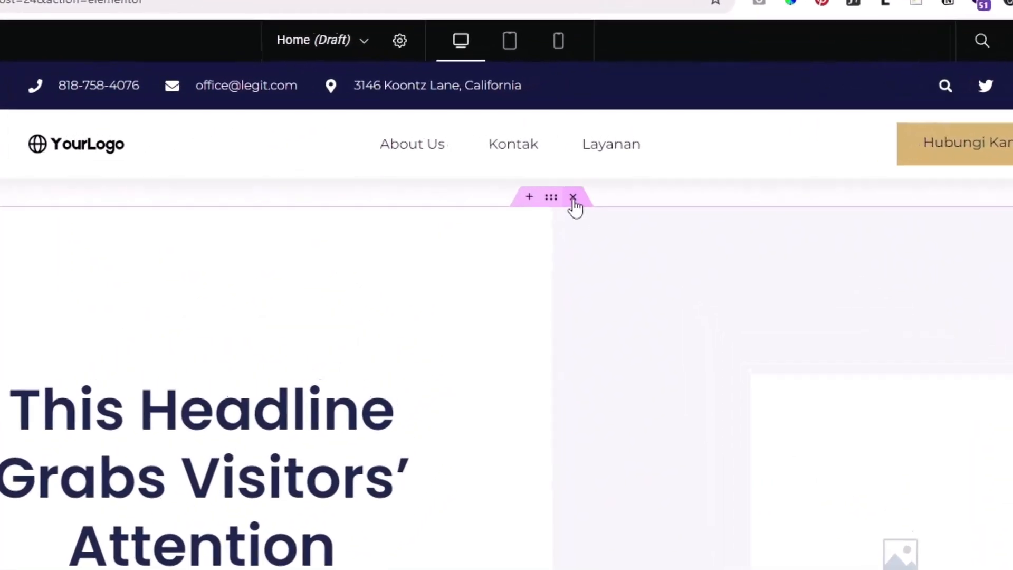
Remove the hero and Why Work With Us sections, then insert the Wireframe – Home 2 page template
{"action": "left_click", "coordinate": [561, 221]}
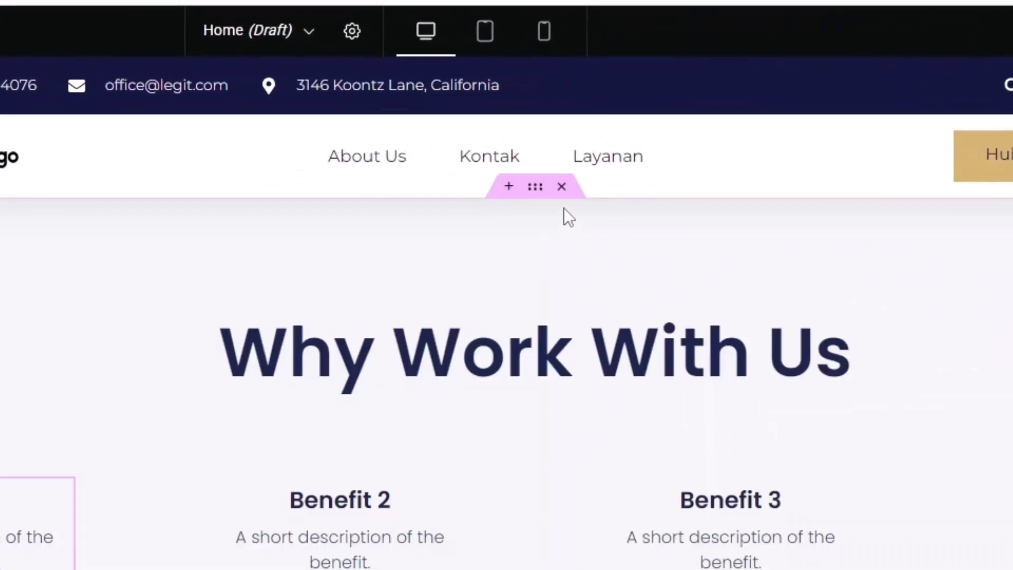
{"action": "left_click", "coordinate": [561, 186]}
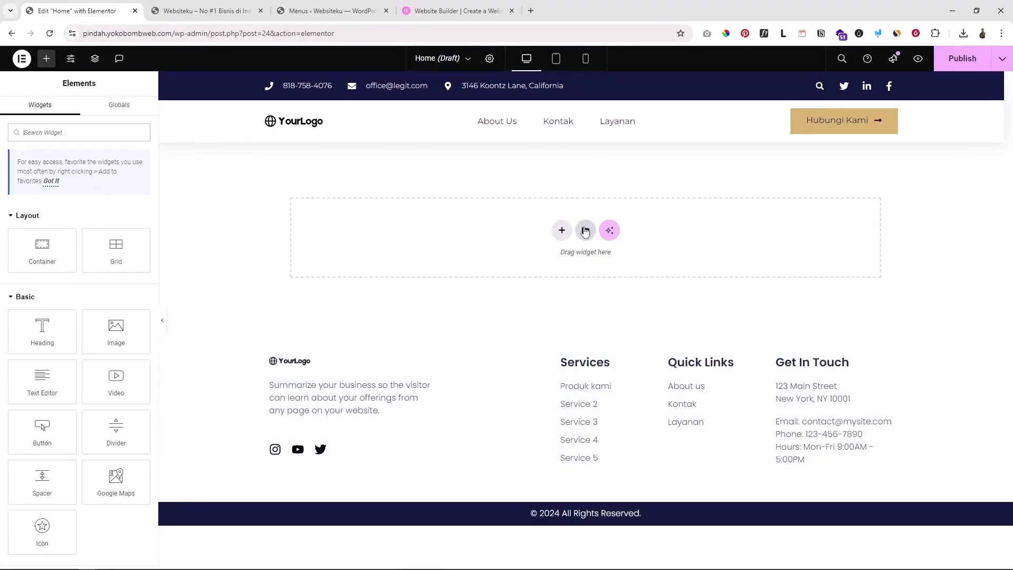
{"action": "left_click", "coordinate": [585, 230]}
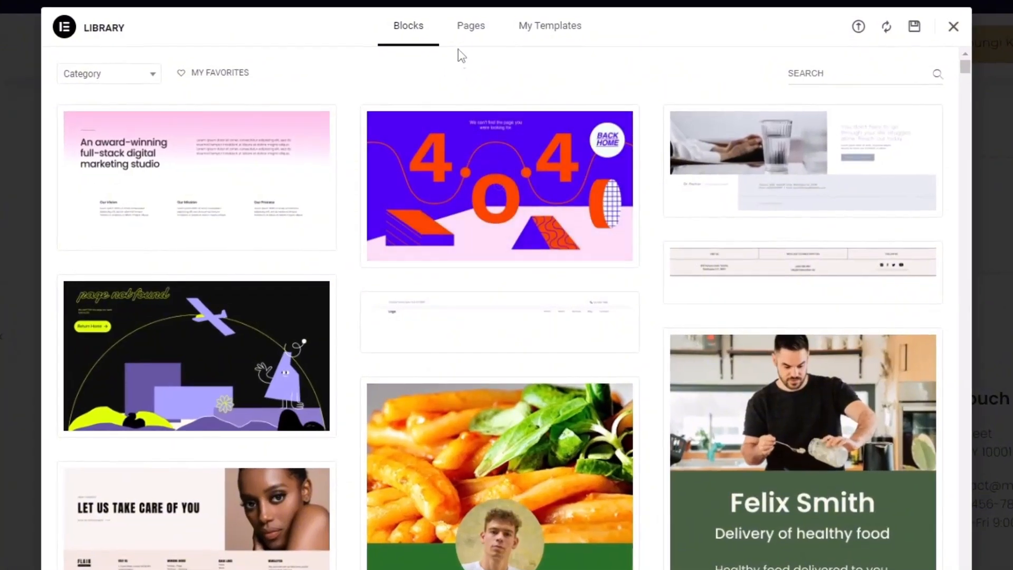
{"action": "left_click", "coordinate": [474, 33]}
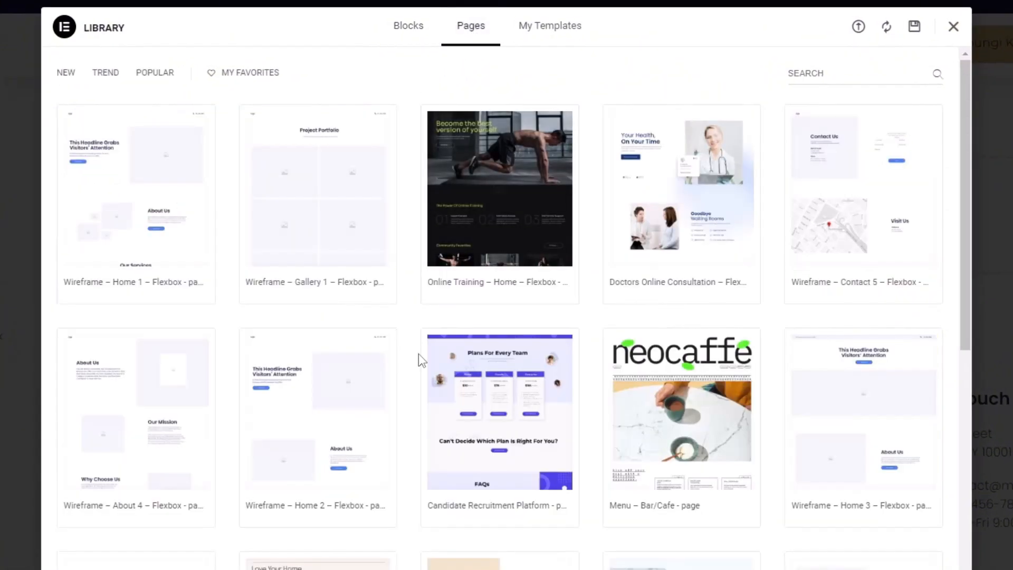
{"action": "scroll", "coordinate": [419, 342], "scroll_direction": "down", "scroll_amount": 8}
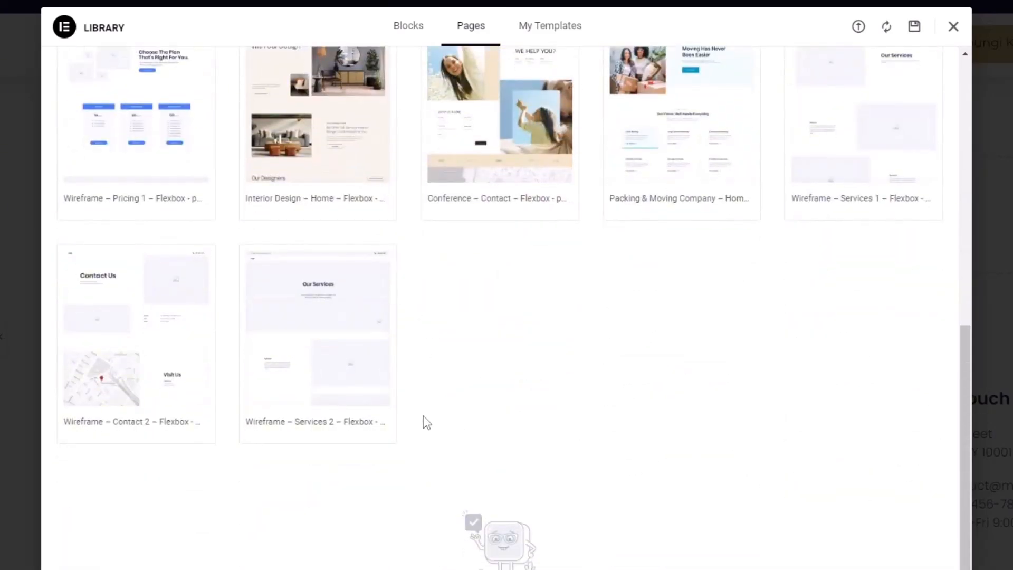
{"action": "scroll", "coordinate": [424, 417], "scroll_direction": "up", "scroll_amount": 10}
{"action": "left_click", "coordinate": [408, 37]}
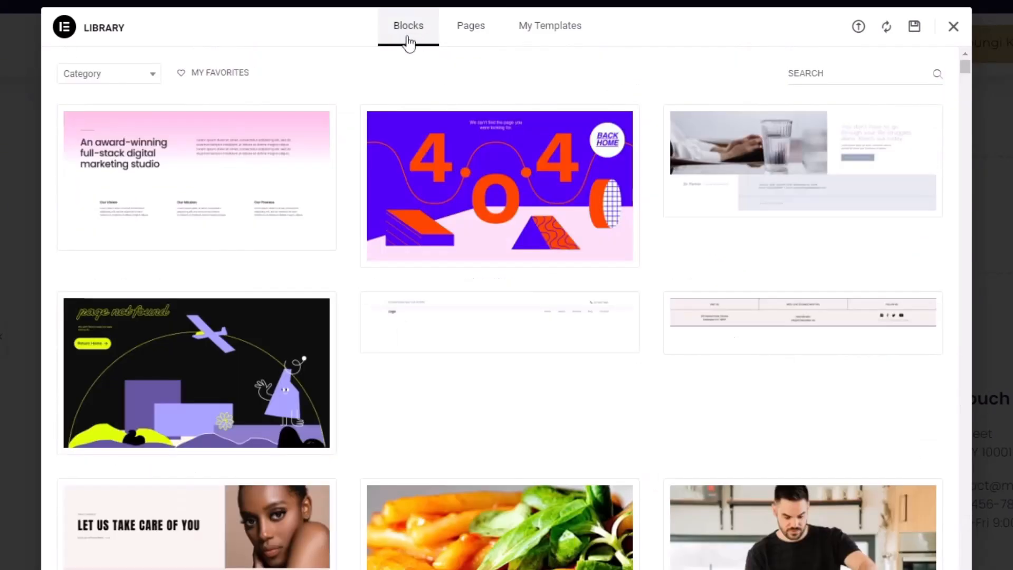
{"action": "left_click", "coordinate": [92, 78]}
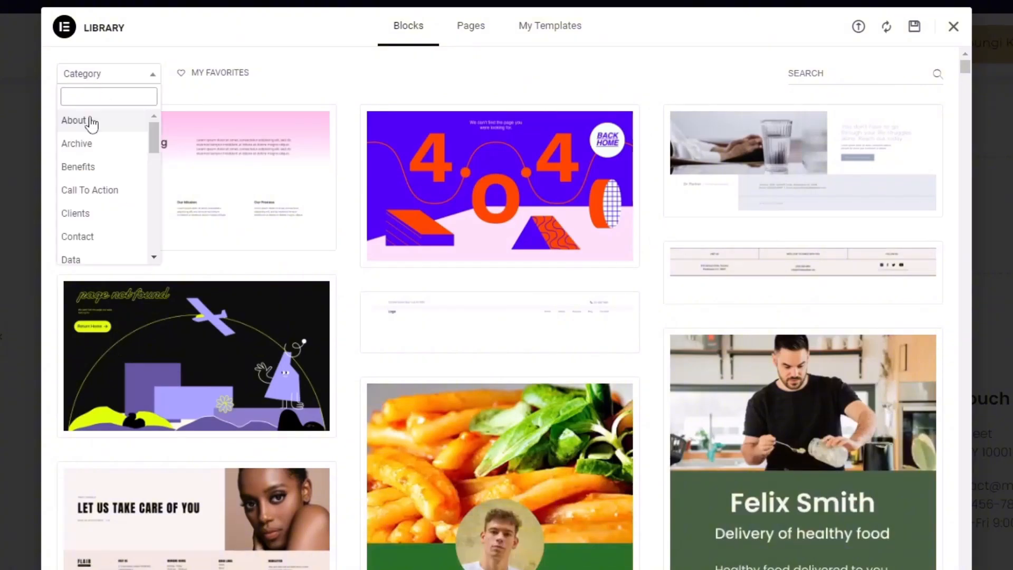
{"action": "left_click", "coordinate": [480, 35]}
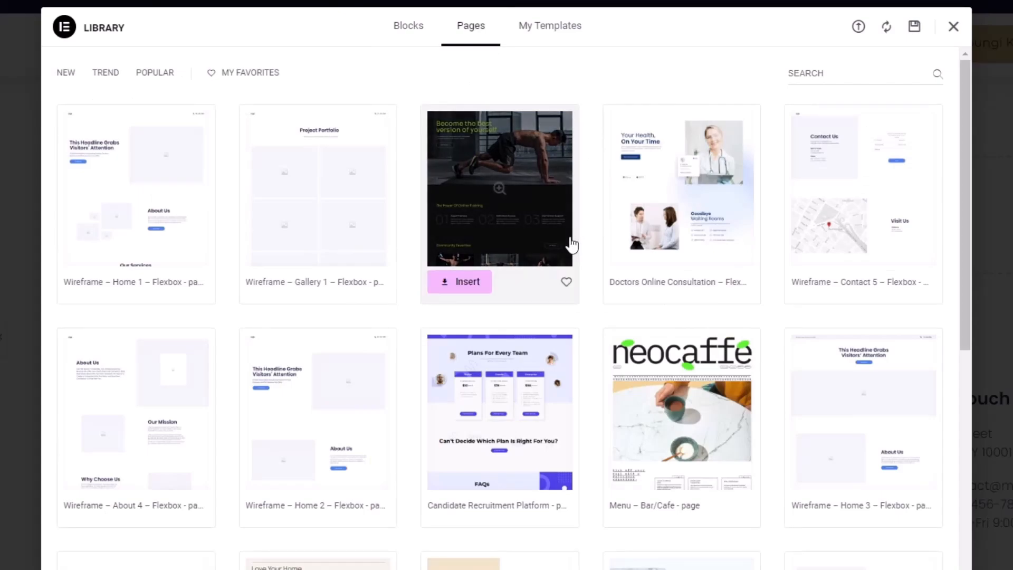
{"action": "scroll", "coordinate": [571, 240], "scroll_direction": "down", "scroll_amount": 2}
{"action": "scroll", "coordinate": [571, 237], "scroll_direction": "up", "scroll_amount": 2}
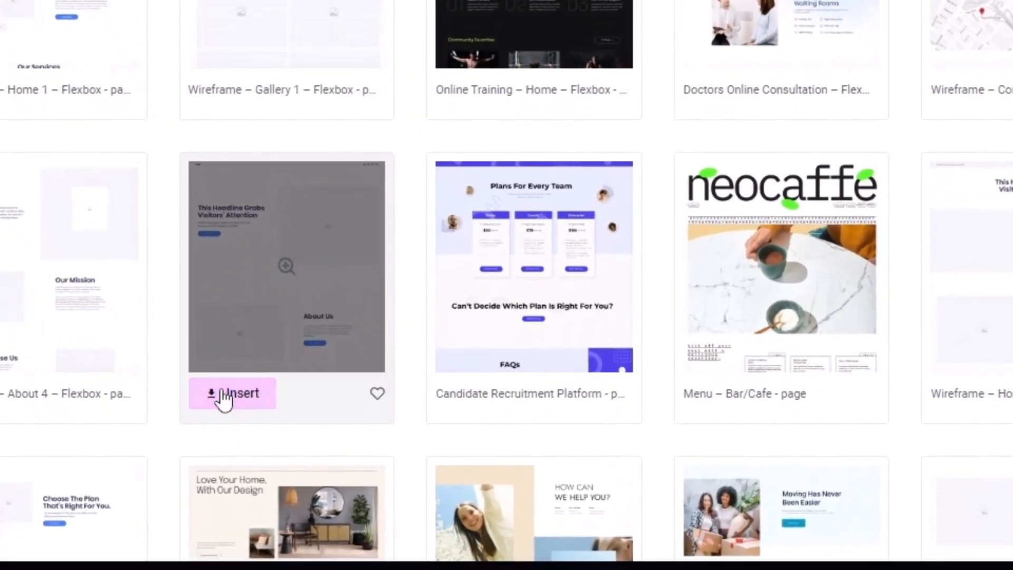
{"action": "left_click", "coordinate": [224, 400]}
{"action": "left_click", "coordinate": [649, 316]}
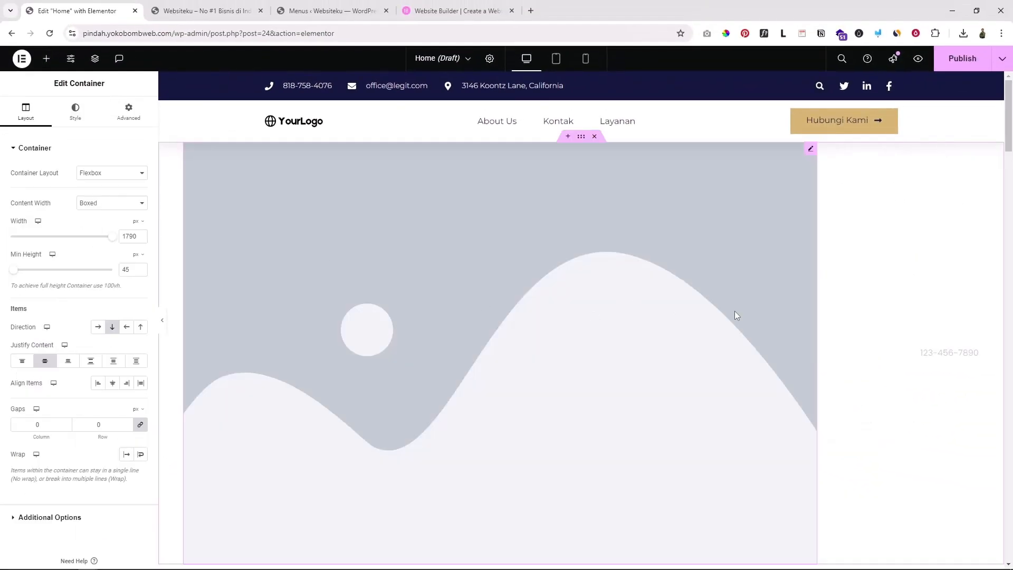
{"action": "scroll", "coordinate": [636, 316], "scroll_direction": "down", "scroll_amount": 3}
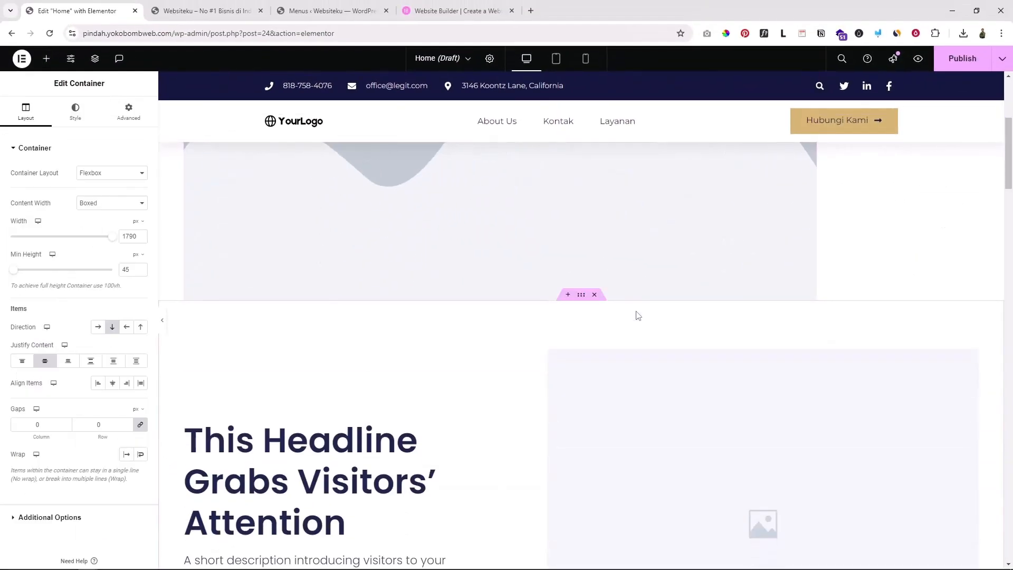
{"action": "scroll", "coordinate": [640, 356], "scroll_direction": "down", "scroll_amount": 10}
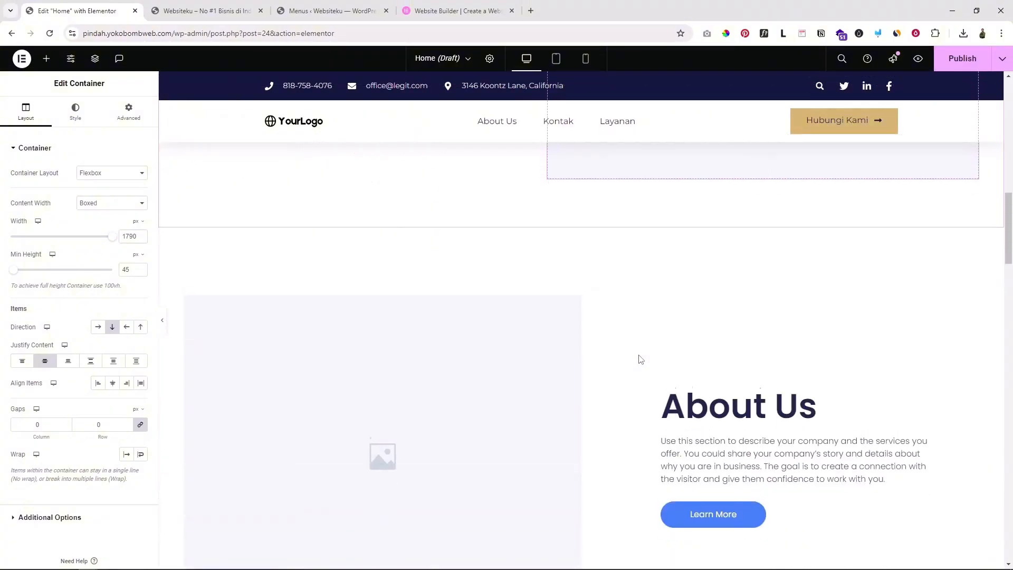
{"action": "scroll", "coordinate": [640, 359], "scroll_direction": "up", "scroll_amount": 10}
{"action": "scroll", "coordinate": [640, 361], "scroll_direction": "down", "scroll_amount": 9}
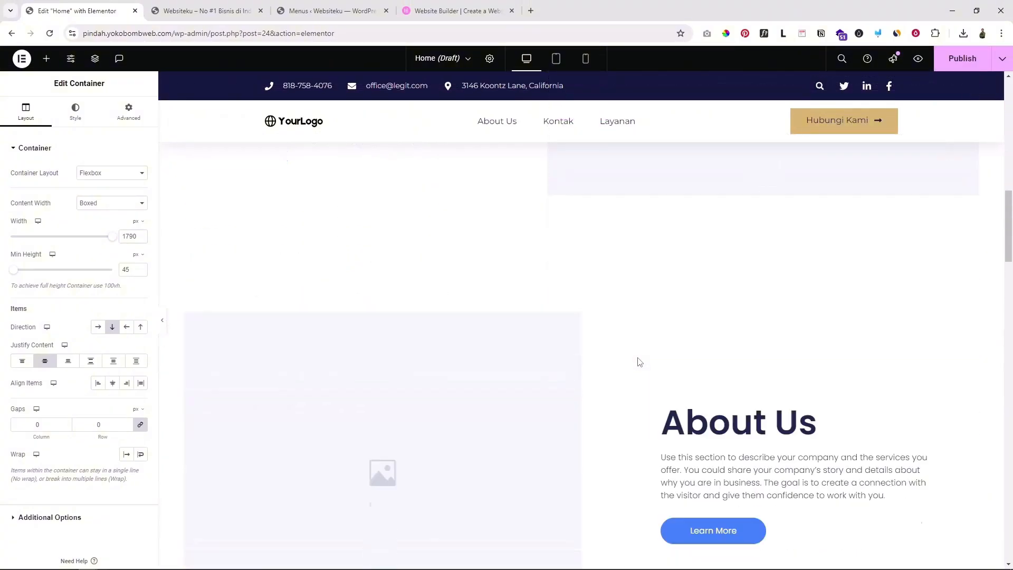
{"action": "scroll", "coordinate": [640, 361], "scroll_direction": "down", "scroll_amount": 2}
{"action": "scroll", "coordinate": [635, 362], "scroll_direction": "up", "scroll_amount": 12}
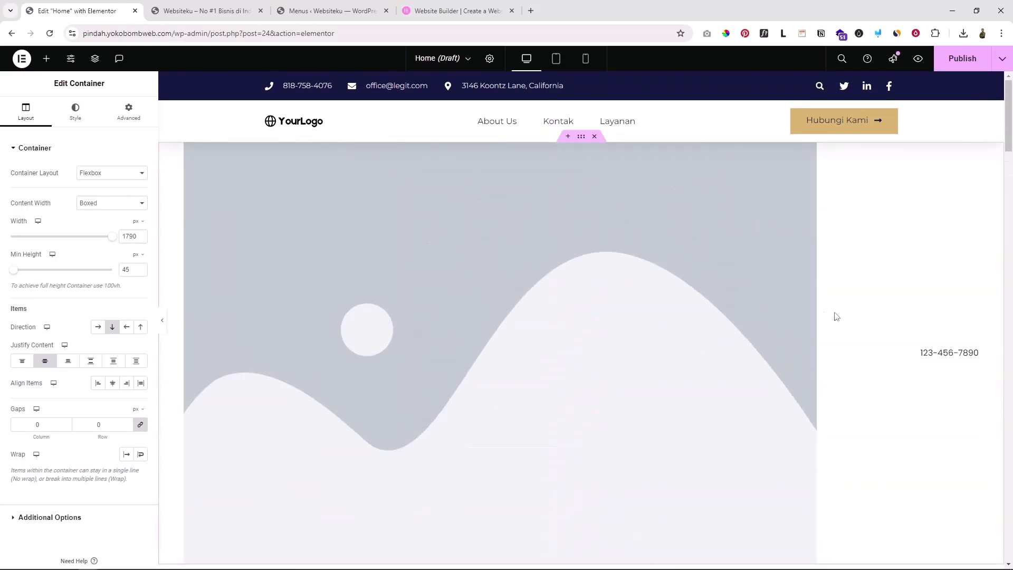
{"action": "scroll", "coordinate": [846, 316], "scroll_direction": "down", "scroll_amount": 3}
{"action": "scroll", "coordinate": [850, 310], "scroll_direction": "up", "scroll_amount": 3}
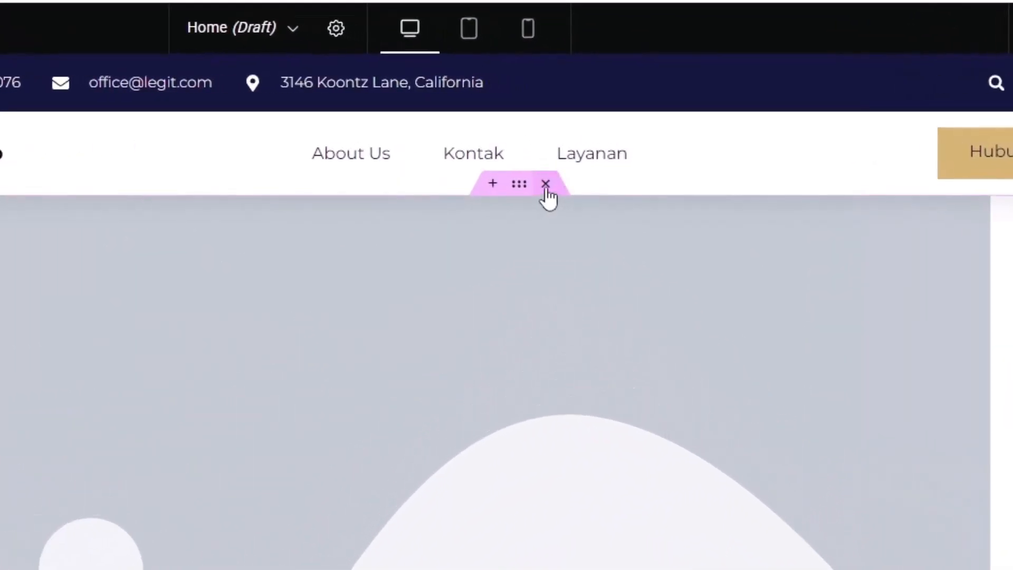
Delete the large grey placeholder-image section at the top of the page
{"action": "left_click", "coordinate": [545, 184]}
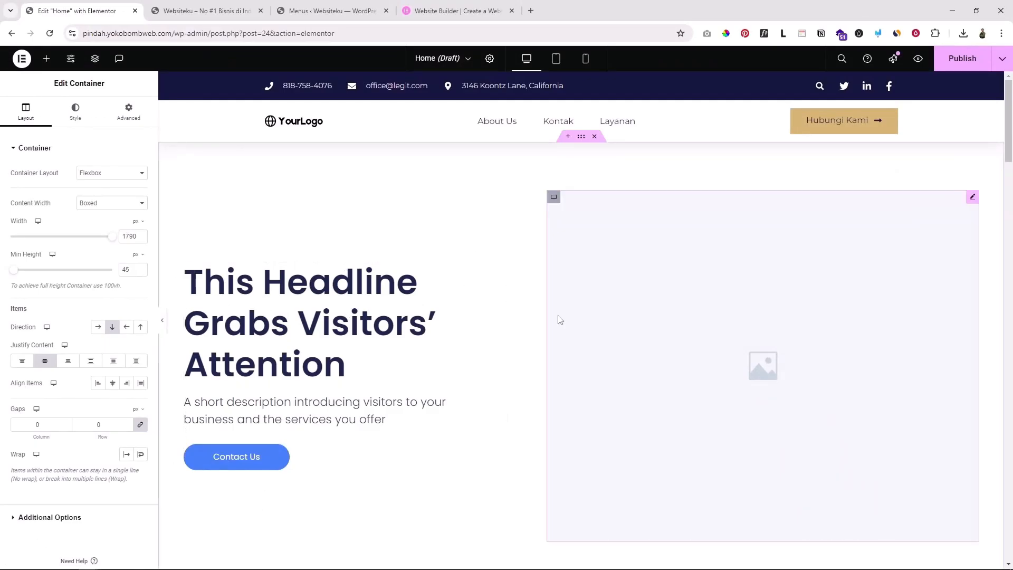
{"action": "scroll", "coordinate": [703, 344], "scroll_direction": "down", "scroll_amount": 7}
{"action": "scroll", "coordinate": [704, 346], "scroll_direction": "down", "scroll_amount": 1}
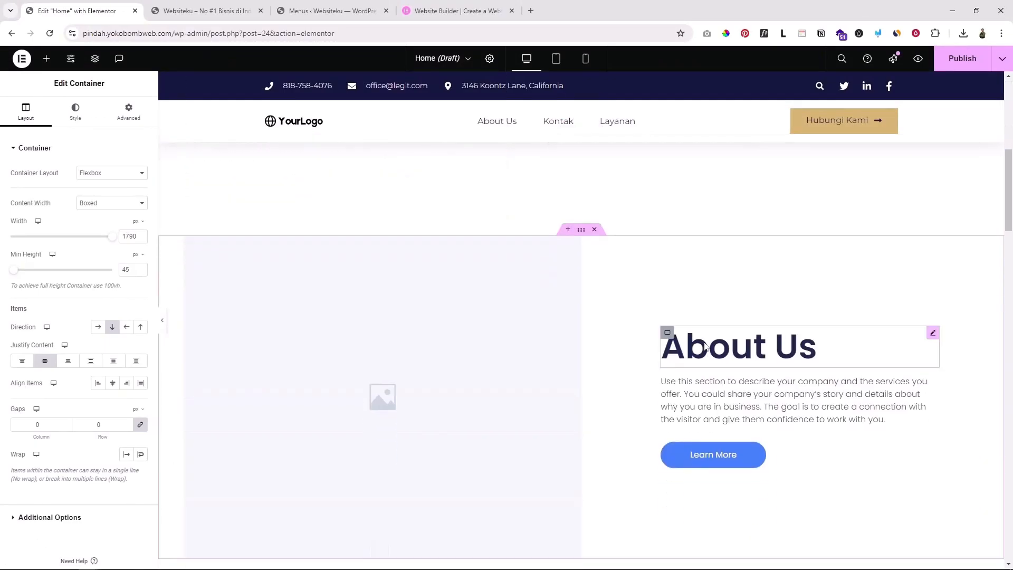
{"action": "scroll", "coordinate": [795, 346], "scroll_direction": "down", "scroll_amount": 1}
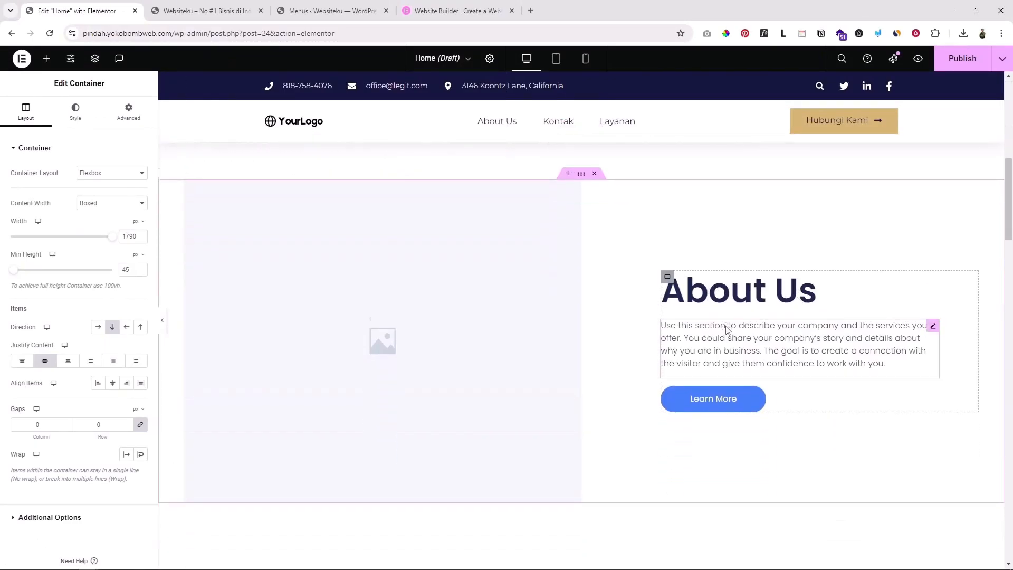
{"action": "scroll", "coordinate": [728, 325], "scroll_direction": "down", "scroll_amount": 3}
{"action": "scroll", "coordinate": [729, 325], "scroll_direction": "down", "scroll_amount": 2}
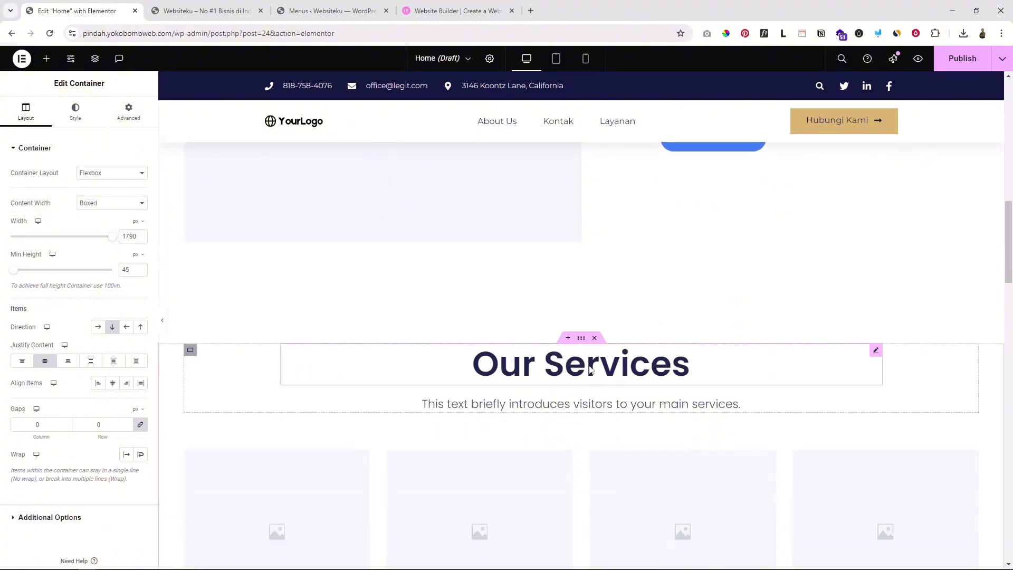
{"action": "scroll", "coordinate": [597, 372], "scroll_direction": "down", "scroll_amount": 10}
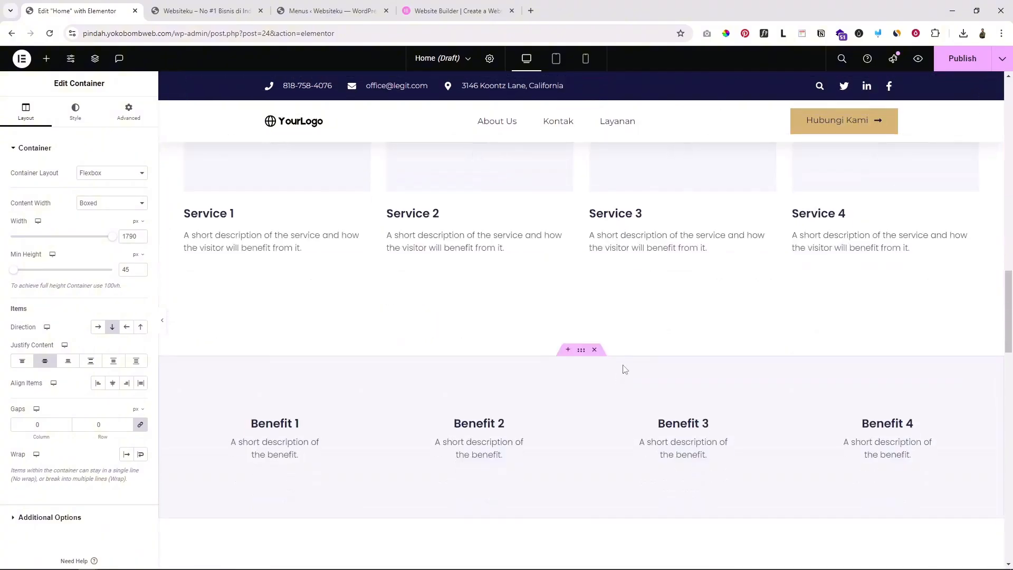
{"action": "scroll", "coordinate": [701, 289], "scroll_direction": "down", "scroll_amount": 3}
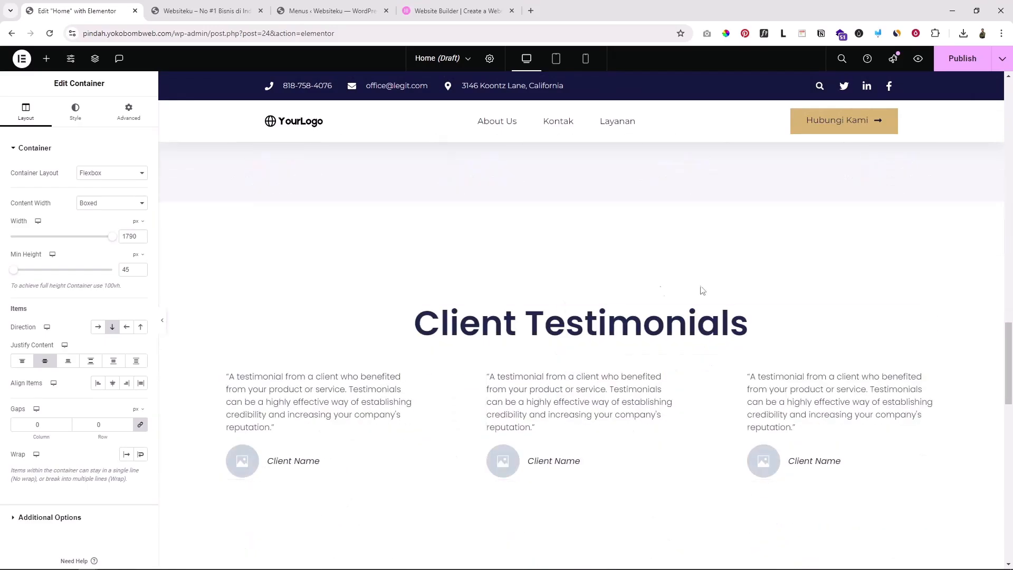
{"action": "scroll", "coordinate": [628, 350], "scroll_direction": "down", "scroll_amount": 3}
{"action": "scroll", "coordinate": [633, 378], "scroll_direction": "down", "scroll_amount": 5}
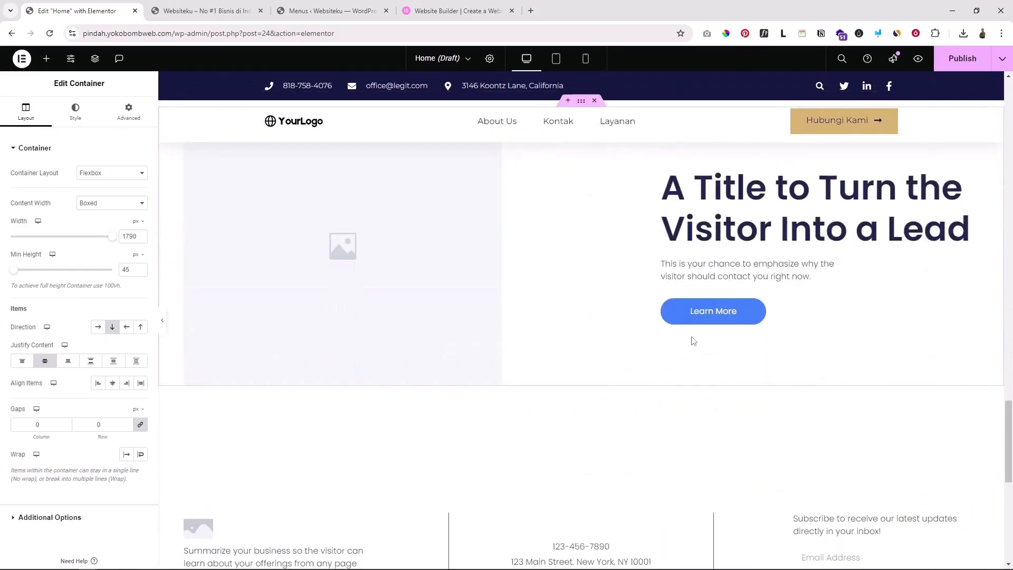
{"action": "scroll", "coordinate": [686, 327], "scroll_direction": "up", "scroll_amount": 2}
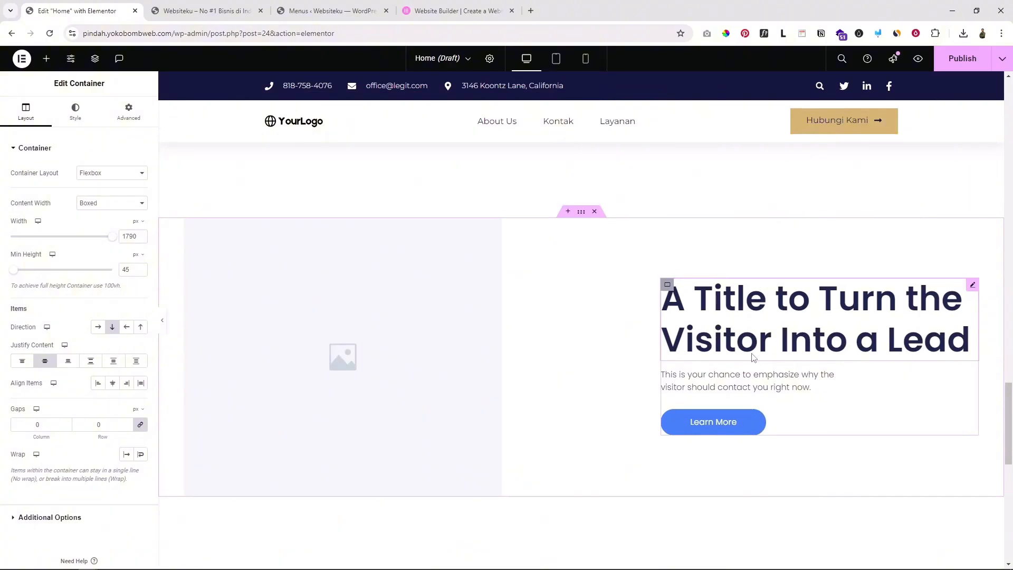
Remove the footer's contact-details row and the blue copyright bar
{"action": "scroll", "coordinate": [753, 357], "scroll_direction": "down", "scroll_amount": 3}
{"action": "scroll", "coordinate": [753, 357], "scroll_direction": "down", "scroll_amount": 6}
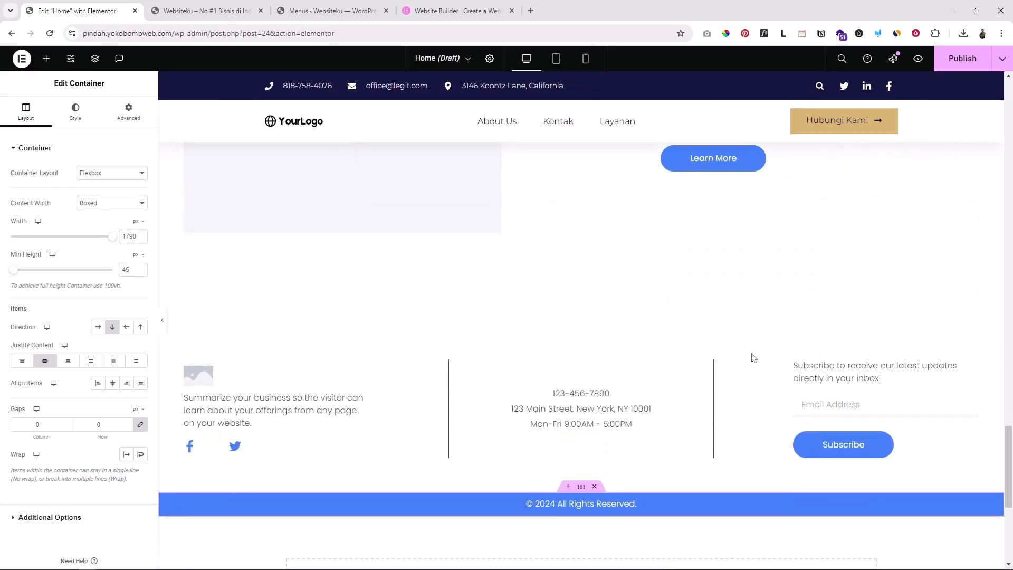
{"action": "scroll", "coordinate": [635, 308], "scroll_direction": "down", "scroll_amount": 2}
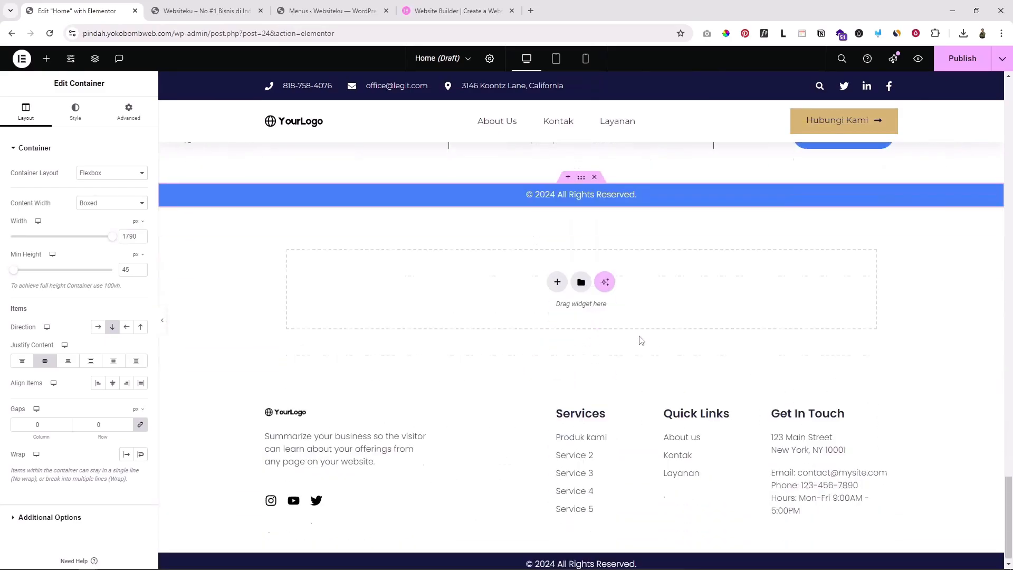
{"action": "scroll", "coordinate": [638, 327], "scroll_direction": "up", "scroll_amount": 5}
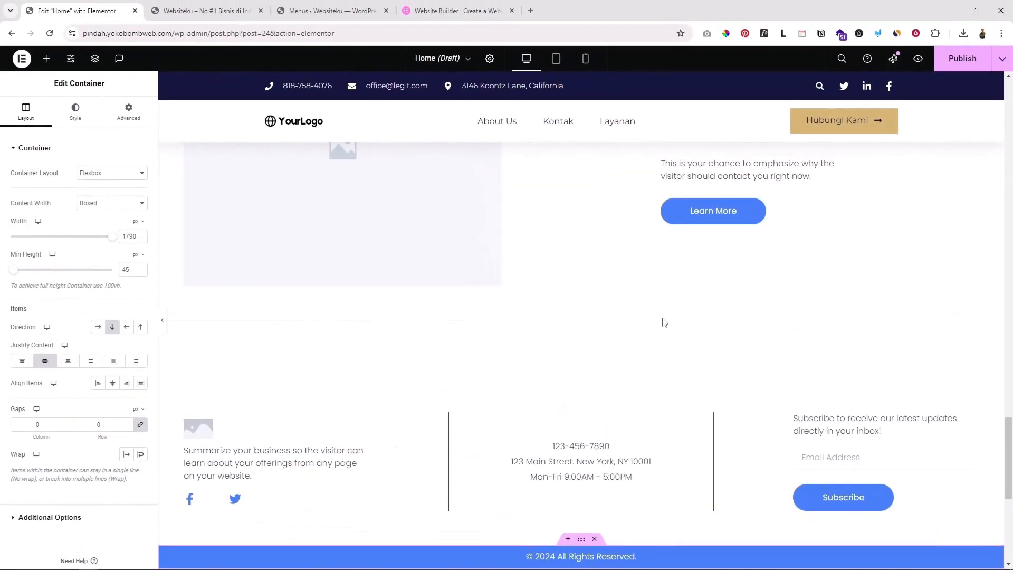
{"action": "scroll", "coordinate": [663, 322], "scroll_direction": "up", "scroll_amount": 5}
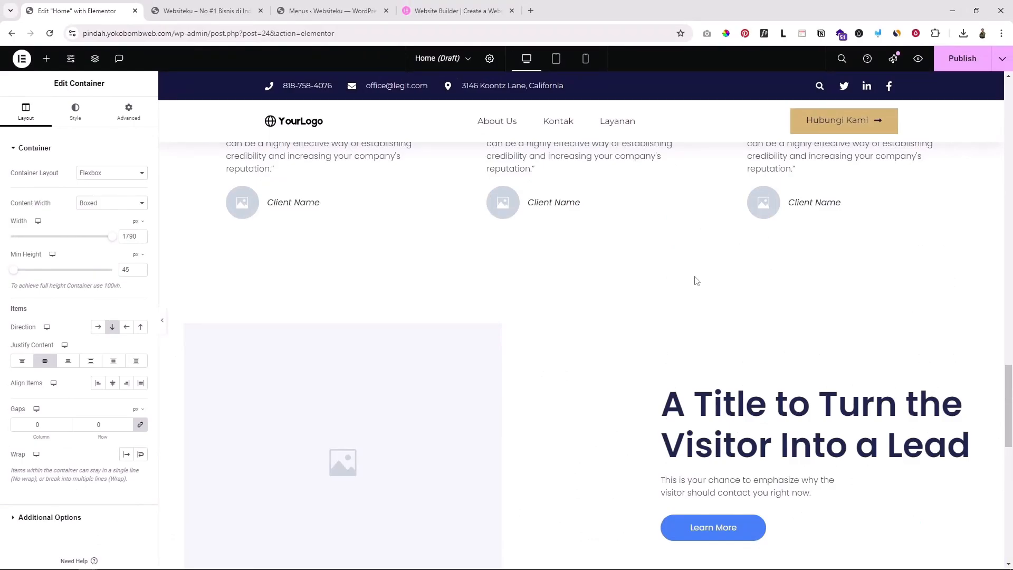
{"action": "scroll", "coordinate": [677, 316], "scroll_direction": "down", "scroll_amount": 2}
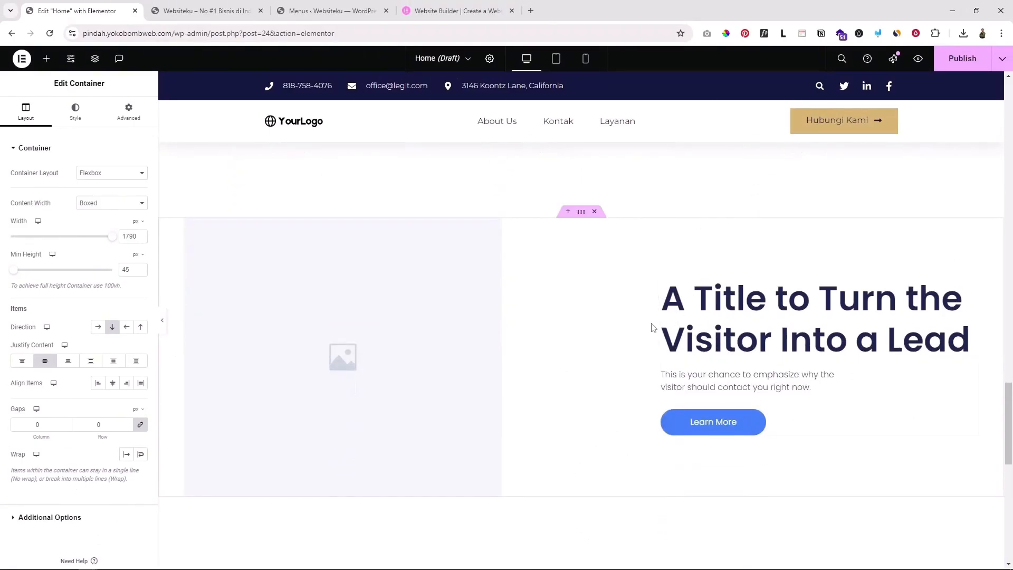
{"action": "scroll", "coordinate": [656, 359], "scroll_direction": "down", "scroll_amount": 5}
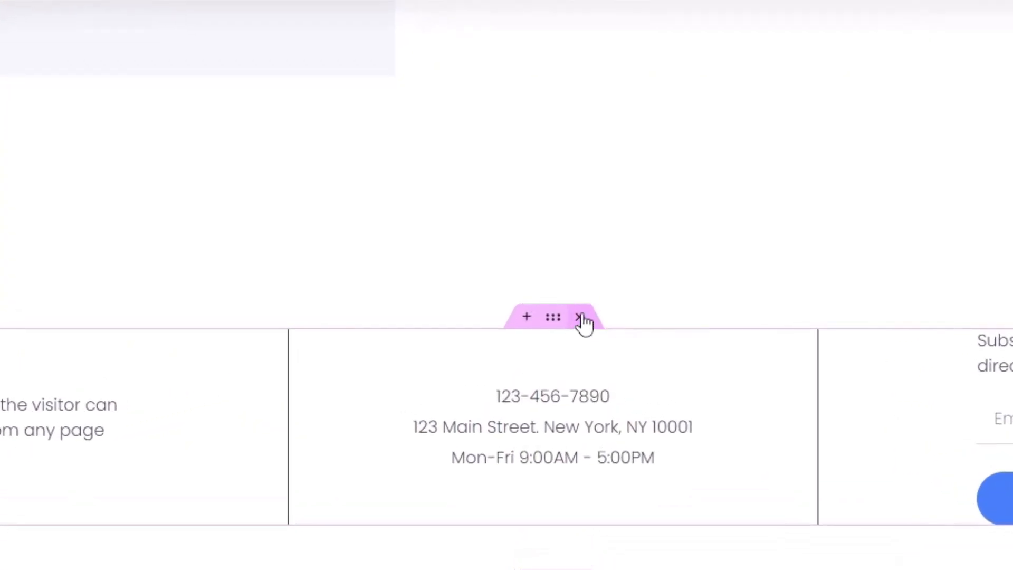
{"action": "left_click", "coordinate": [581, 318]}
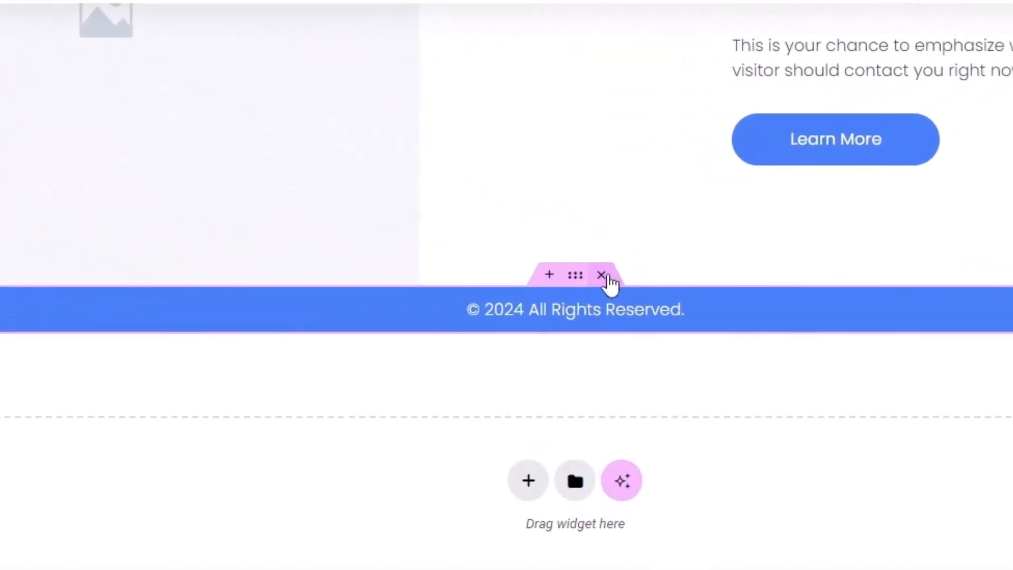
{"action": "left_click", "coordinate": [607, 276]}
{"action": "scroll", "coordinate": [618, 339], "scroll_direction": "up", "scroll_amount": 4}
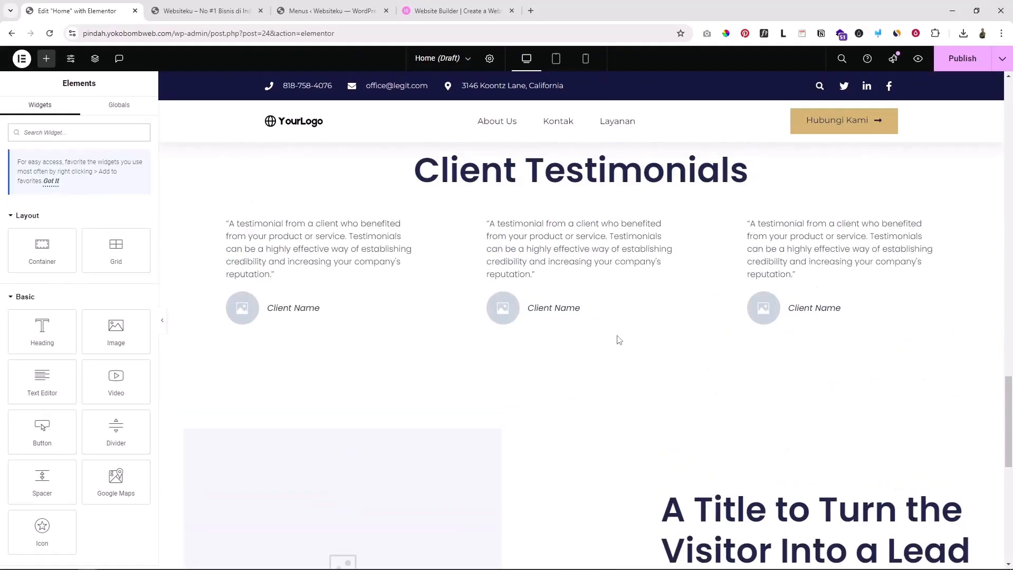
{"action": "scroll", "coordinate": [619, 339], "scroll_direction": "up", "scroll_amount": 8}
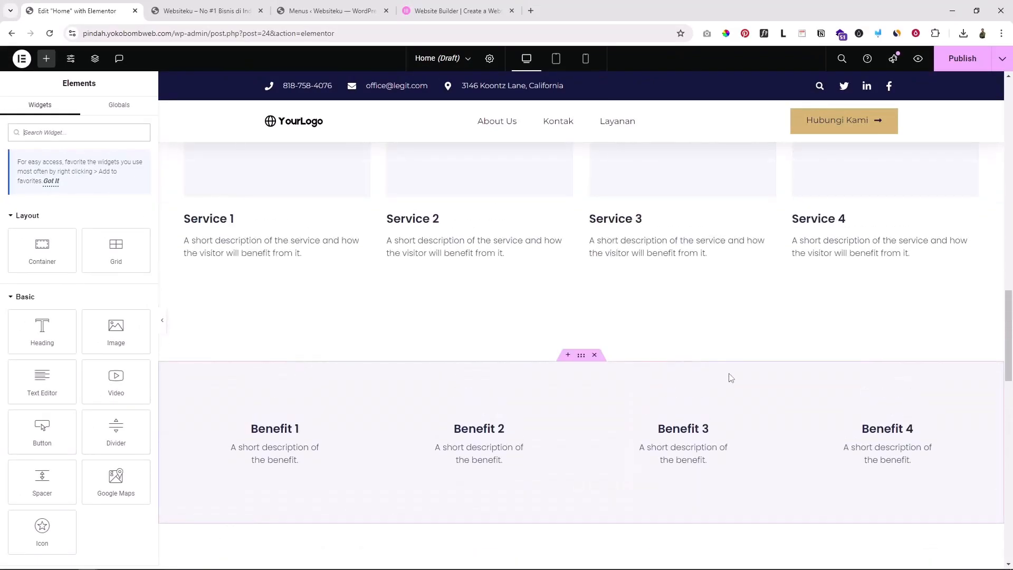
{"action": "scroll", "coordinate": [730, 377], "scroll_direction": "up", "scroll_amount": 10}
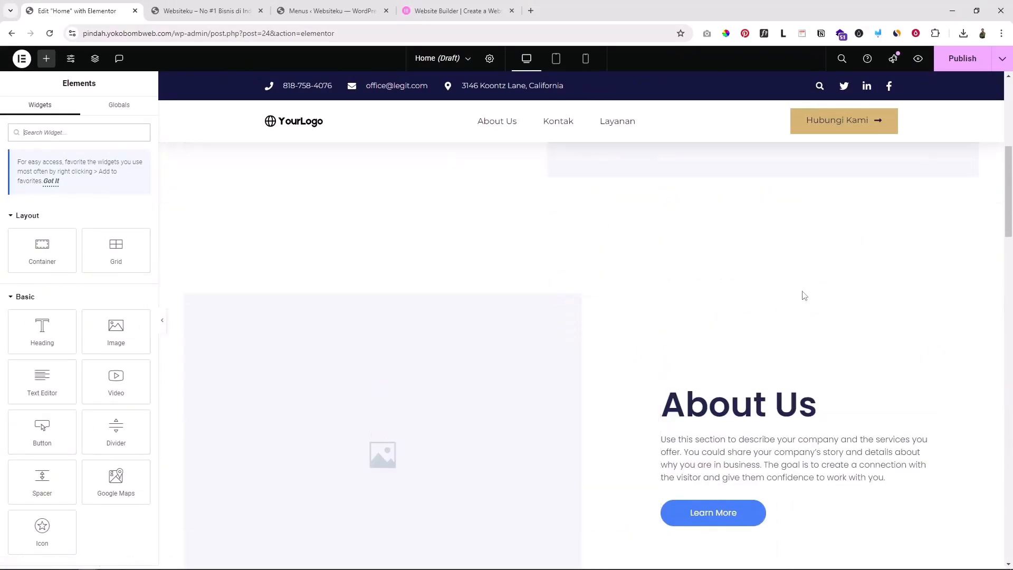
{"action": "scroll", "coordinate": [805, 280], "scroll_direction": "up", "scroll_amount": 5}
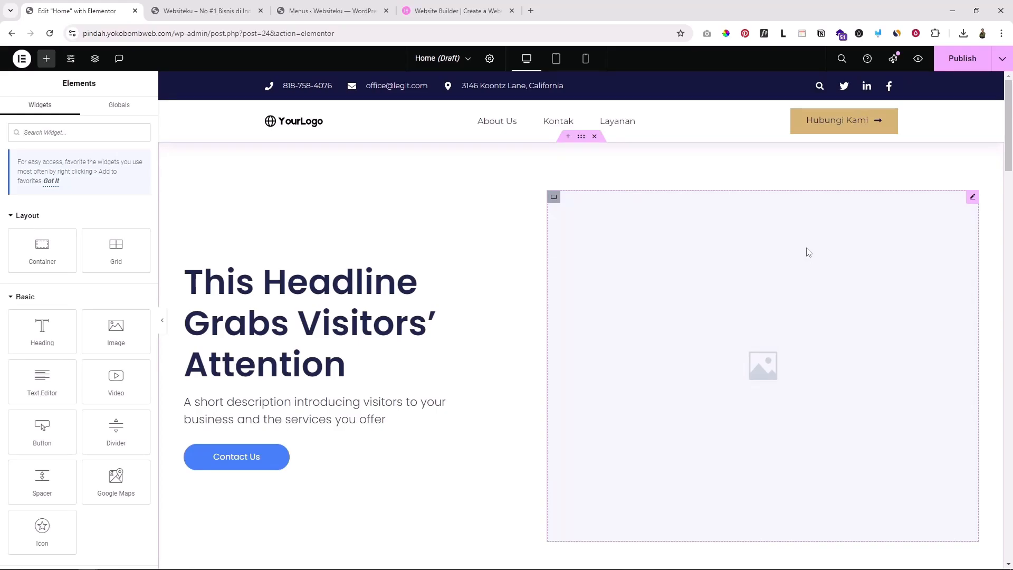
{"action": "left_click", "coordinate": [337, 295]}
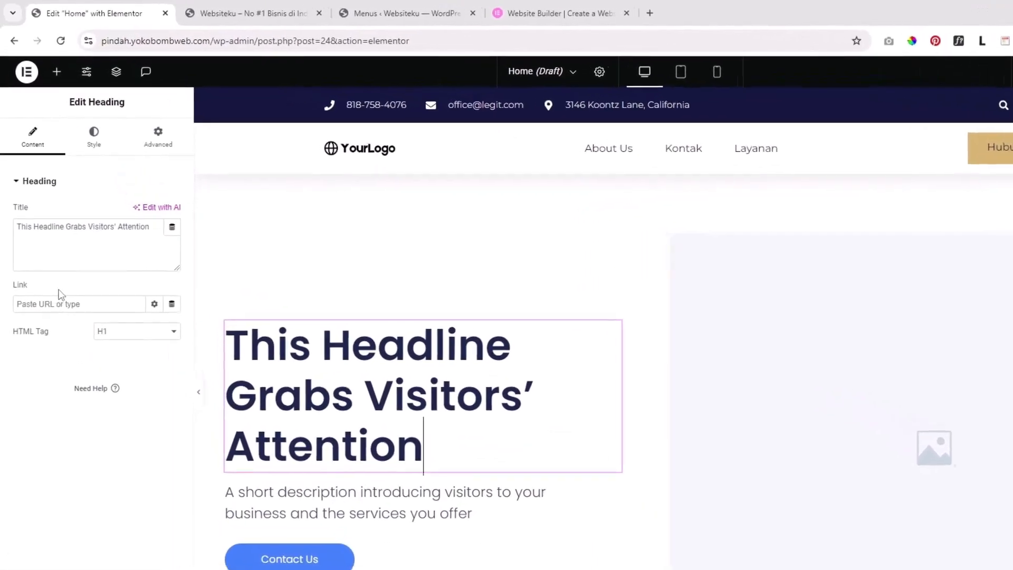
{"action": "left_click_drag", "start_coordinate": [161, 250], "coordinate": [3, 255]}
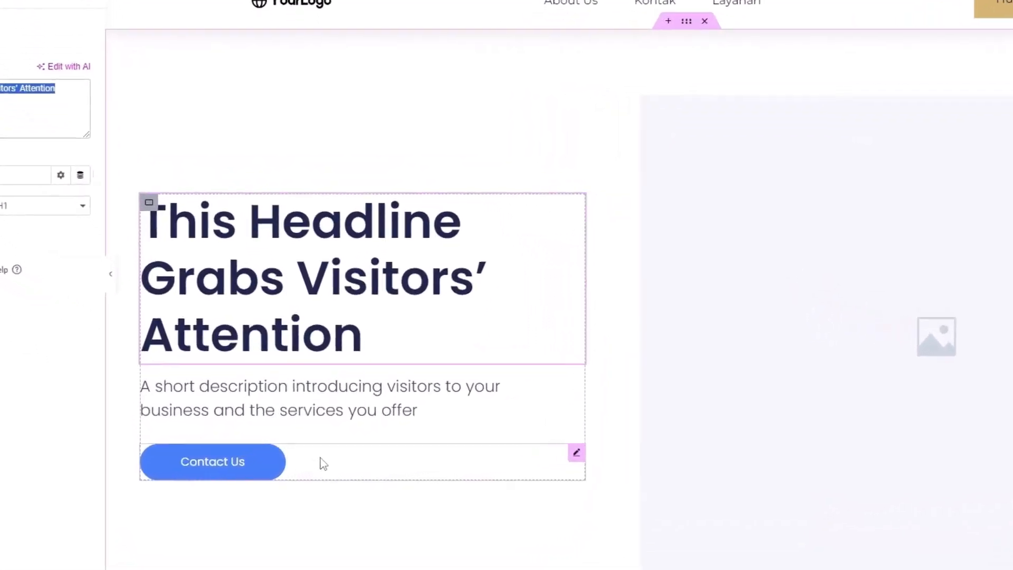
{"action": "left_click", "coordinate": [323, 463]}
{"action": "left_click", "coordinate": [191, 319]}
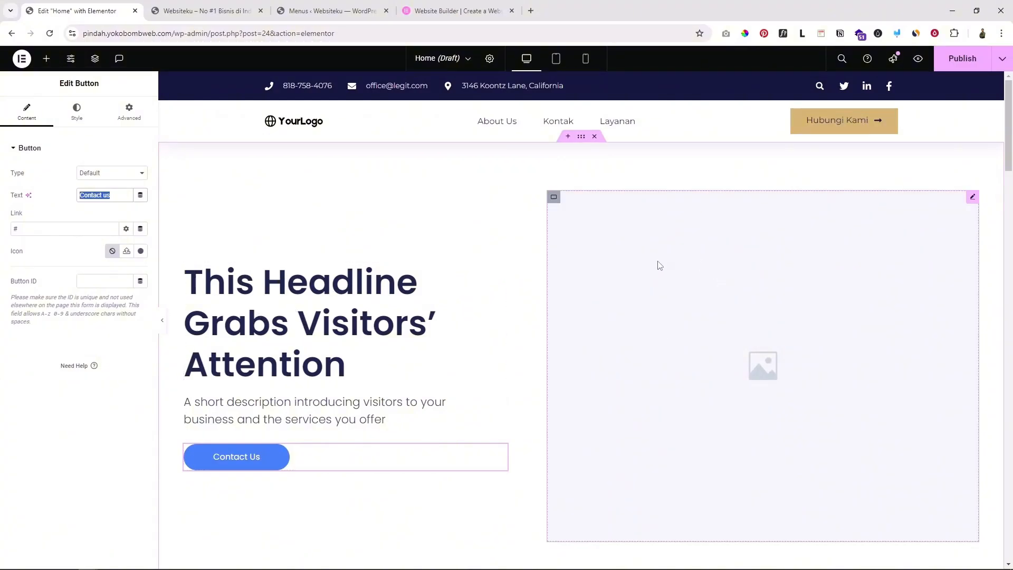
{"action": "scroll", "coordinate": [684, 266], "scroll_direction": "down", "scroll_amount": 2}
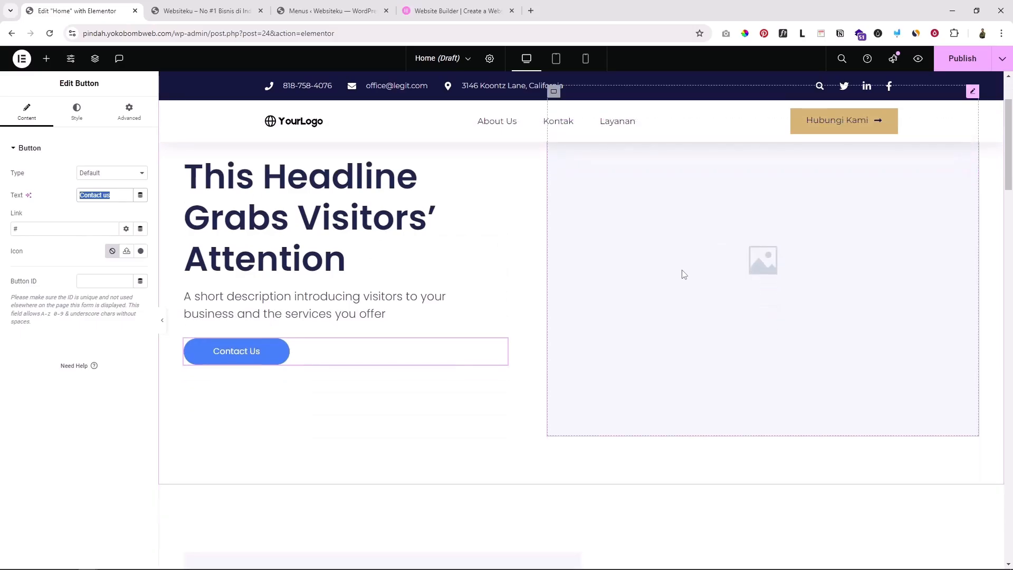
{"action": "scroll", "coordinate": [686, 277], "scroll_direction": "up", "scroll_amount": 2}
{"action": "left_click", "coordinate": [688, 286]}
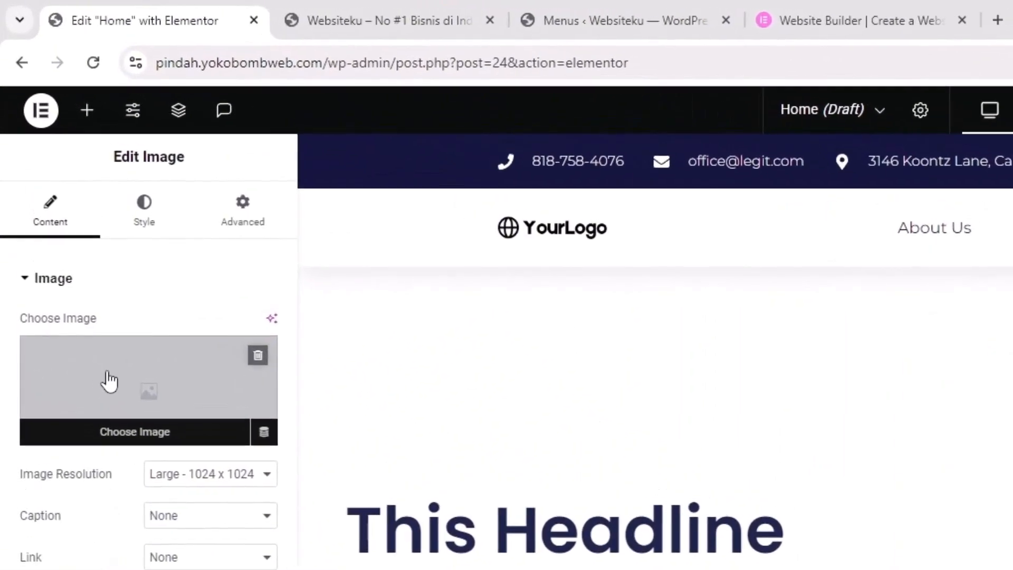
{"action": "left_click", "coordinate": [108, 379]}
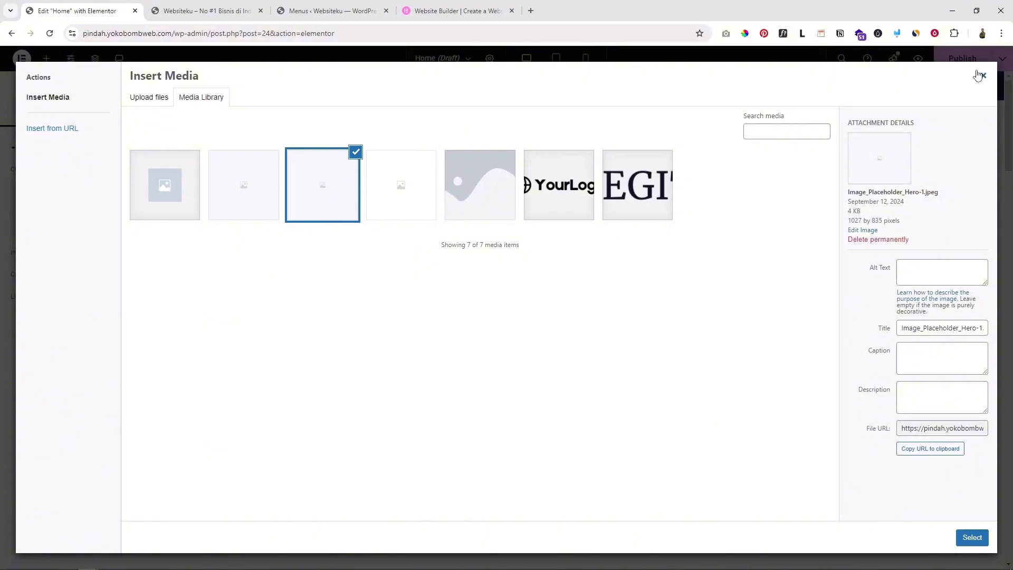
{"action": "left_click", "coordinate": [983, 78]}
{"action": "scroll", "coordinate": [704, 328], "scroll_direction": "down", "scroll_amount": 2}
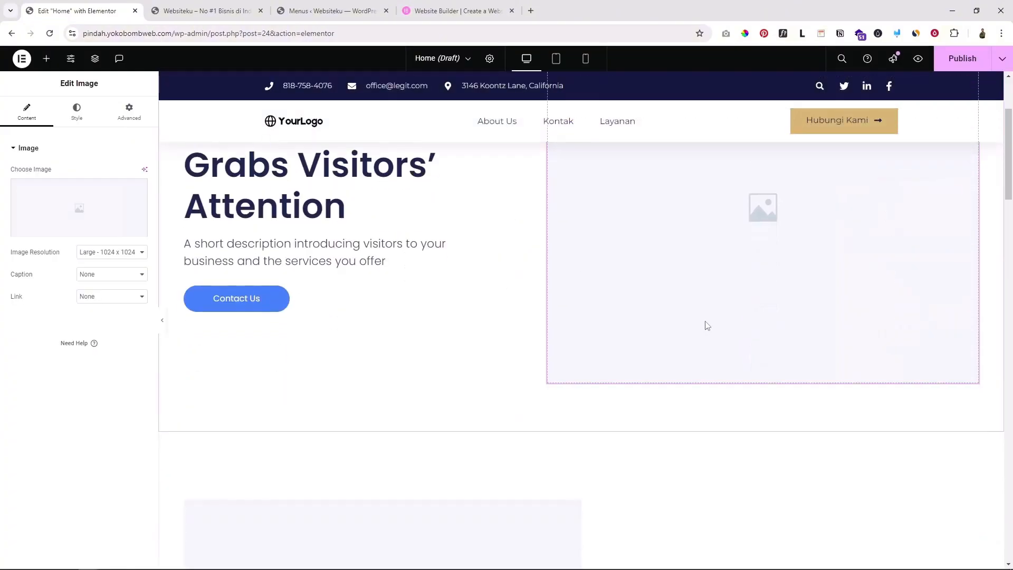
{"action": "scroll", "coordinate": [704, 324], "scroll_direction": "up", "scroll_amount": 2}
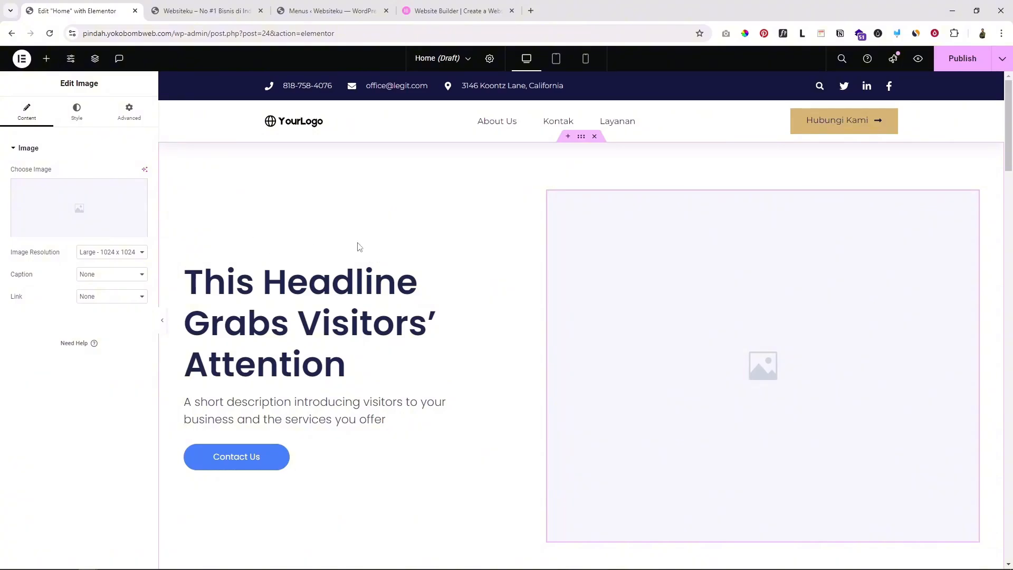
{"action": "scroll", "coordinate": [411, 248], "scroll_direction": "down", "scroll_amount": 3}
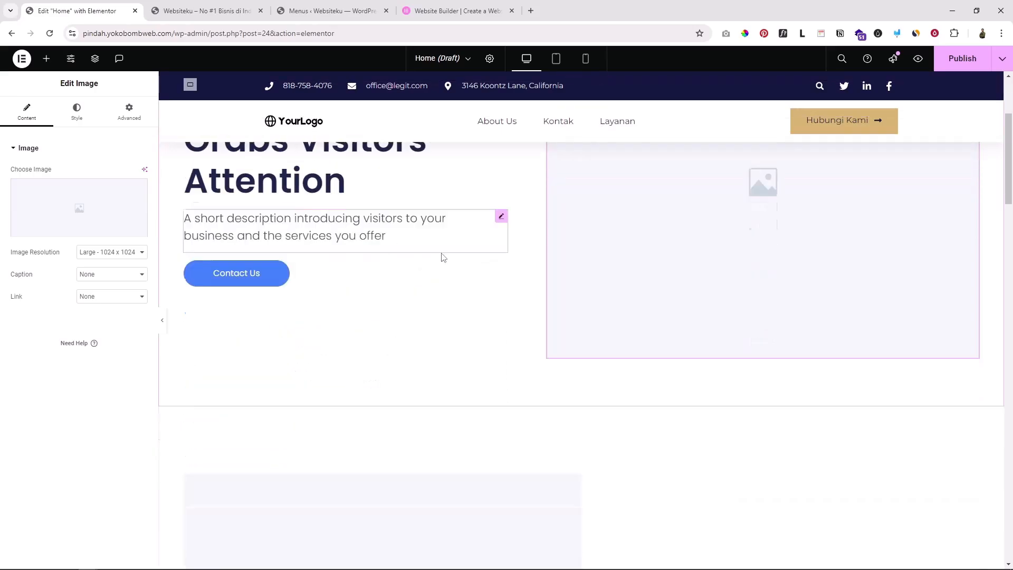
{"action": "scroll", "coordinate": [445, 274], "scroll_direction": "up", "scroll_amount": 3}
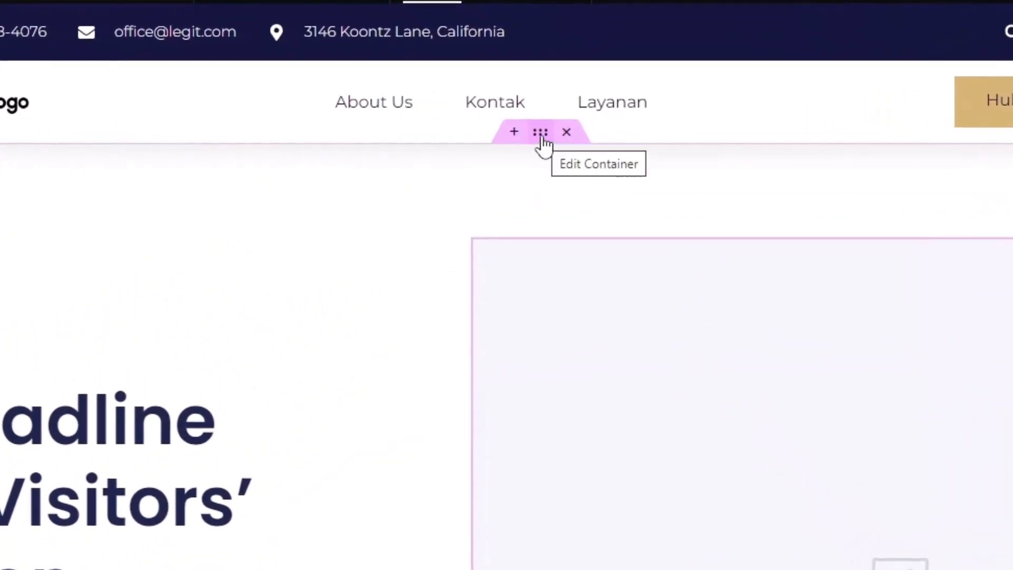
Try black, red and white background colours on the hero container, then clear the colour
{"action": "left_click", "coordinate": [541, 134]}
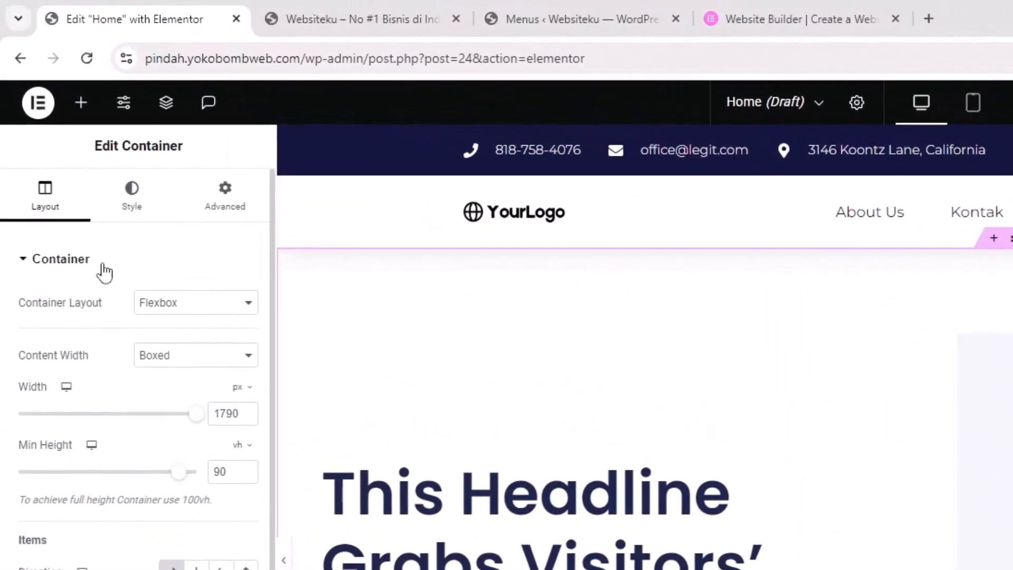
{"action": "left_click", "coordinate": [132, 200]}
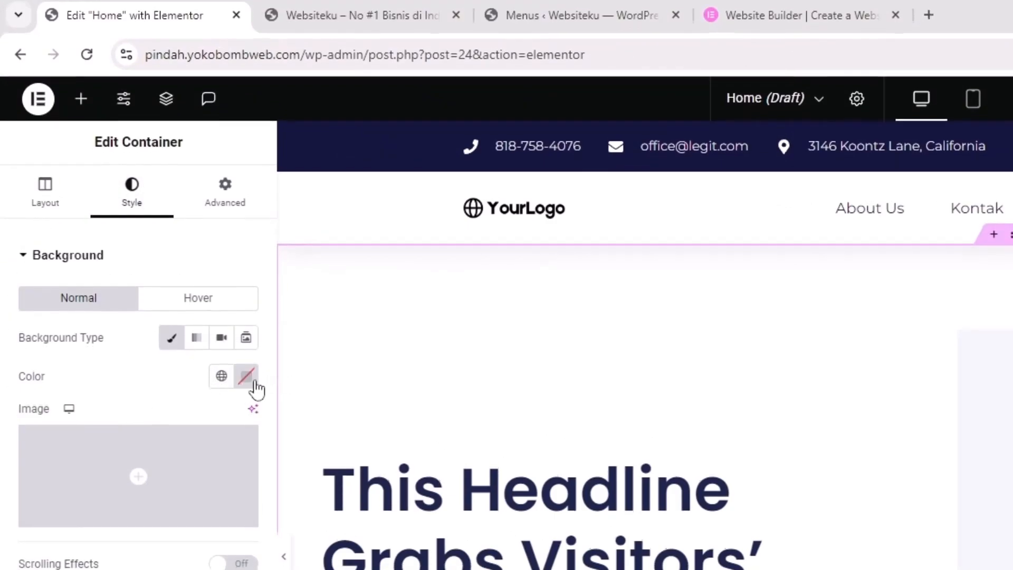
{"action": "left_click", "coordinate": [250, 383]}
{"action": "left_click_drag", "start_coordinate": [230, 379], "coordinate": [80, 511]}
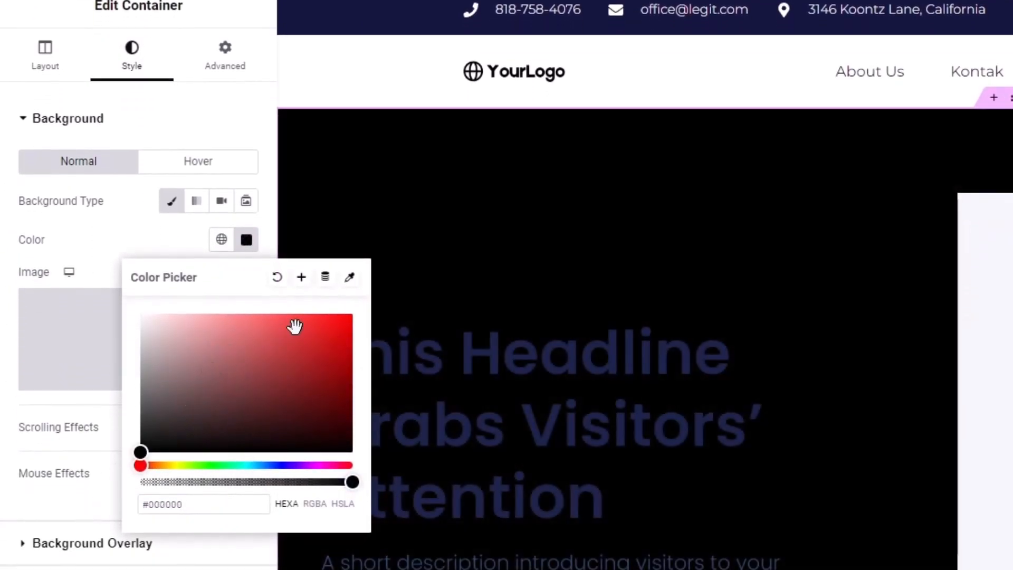
{"action": "left_click_drag", "start_coordinate": [294, 325], "coordinate": [364, 321]}
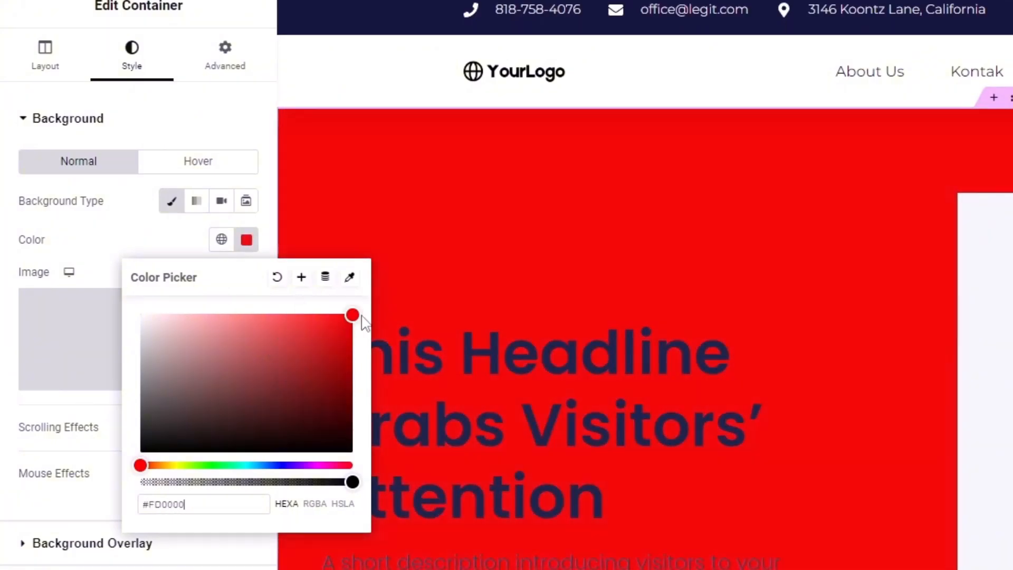
{"action": "left_click_drag", "start_coordinate": [308, 427], "coordinate": [337, 436]}
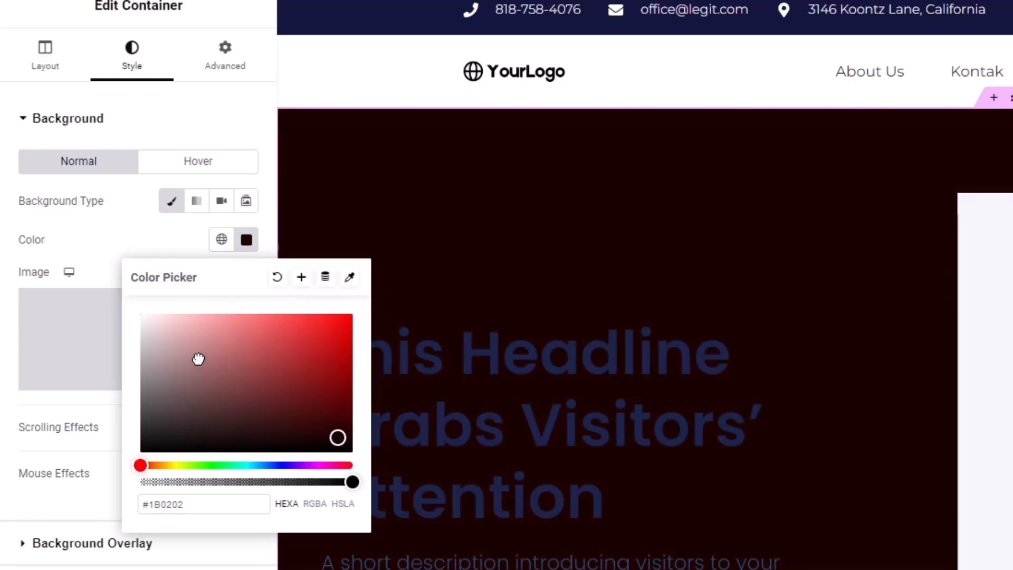
{"action": "left_click_drag", "start_coordinate": [198, 359], "coordinate": [108, 301]}
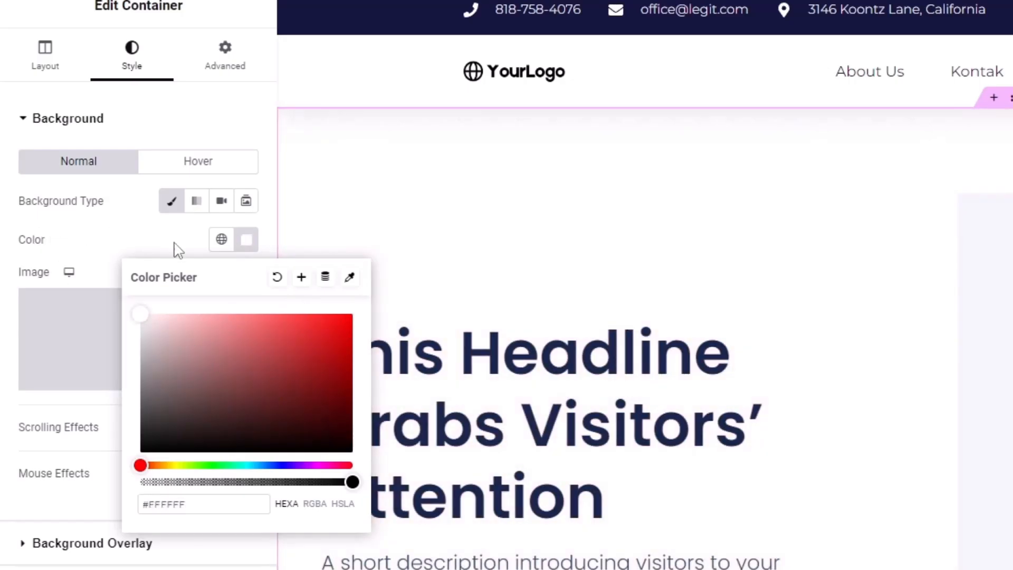
{"action": "left_click", "coordinate": [278, 280]}
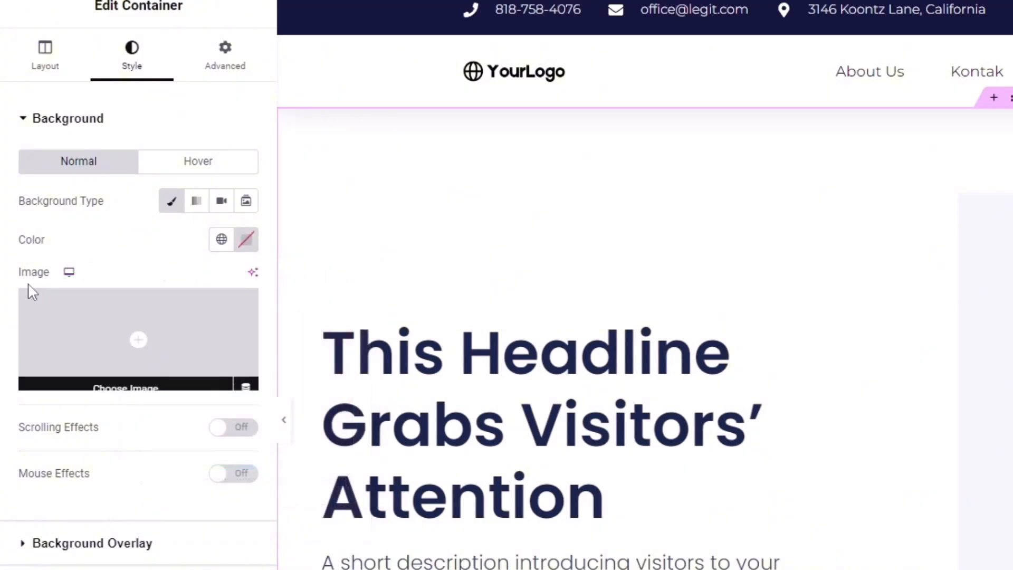
Upload Section-1.jpg and set it as the hero container's background image
{"action": "left_click", "coordinate": [84, 333]}
{"action": "left_click", "coordinate": [149, 97]}
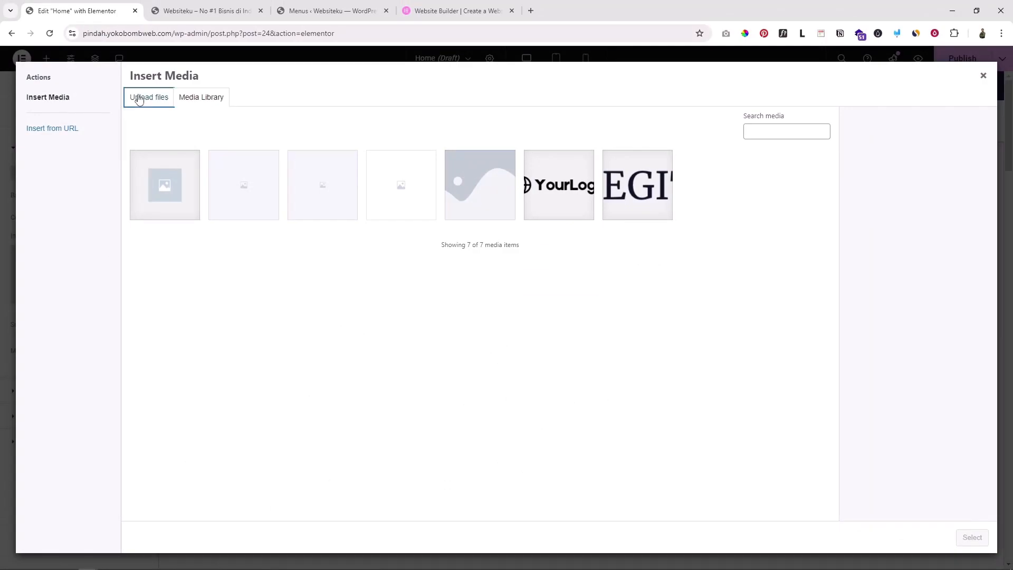
{"action": "left_click", "coordinate": [559, 283]}
{"action": "left_click", "coordinate": [416, 267]}
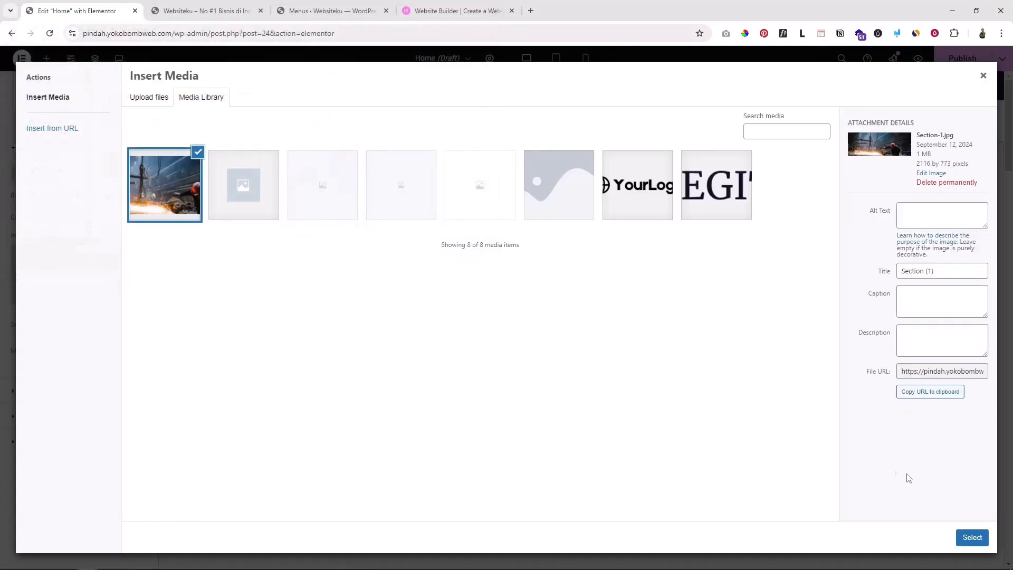
{"action": "left_click", "coordinate": [971, 538]}
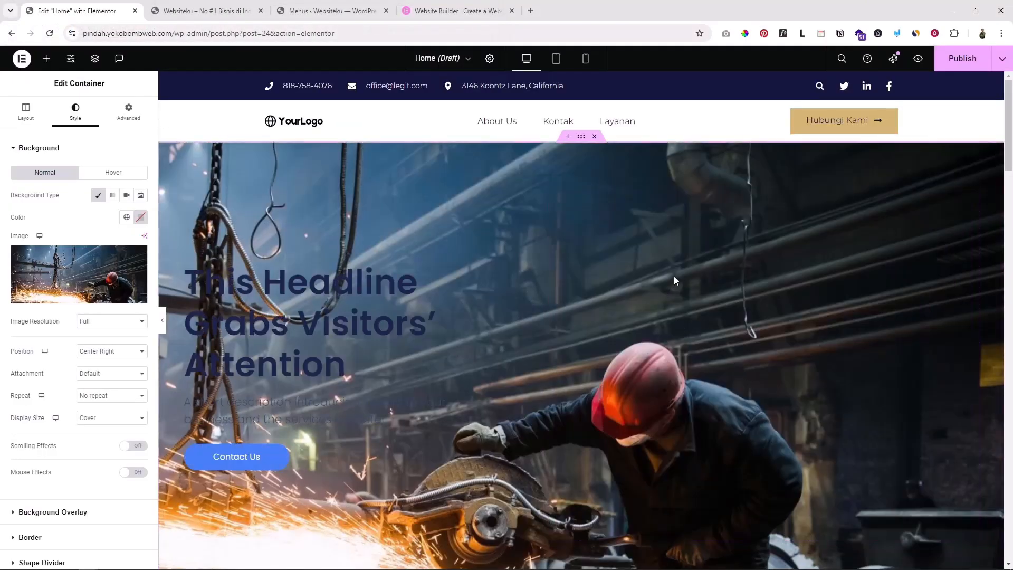
{"action": "scroll", "coordinate": [511, 299], "scroll_direction": "down", "scroll_amount": 3}
{"action": "scroll", "coordinate": [510, 299], "scroll_direction": "up", "scroll_amount": 3}
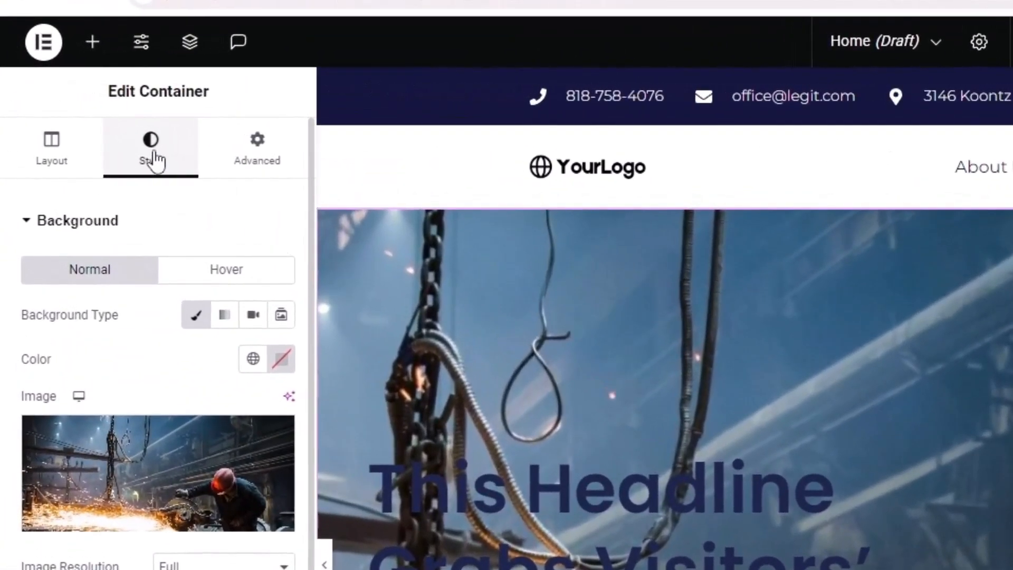
{"action": "scroll", "coordinate": [140, 481], "scroll_direction": "down", "scroll_amount": 3}
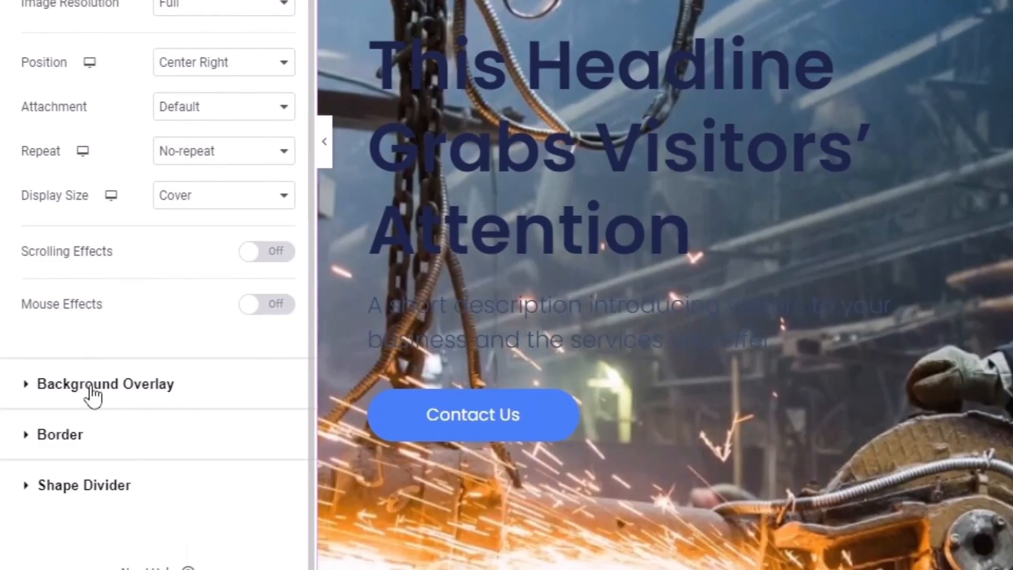
Add a classic black background overlay at 0.82 opacity over the photo
{"action": "left_click", "coordinate": [92, 395]}
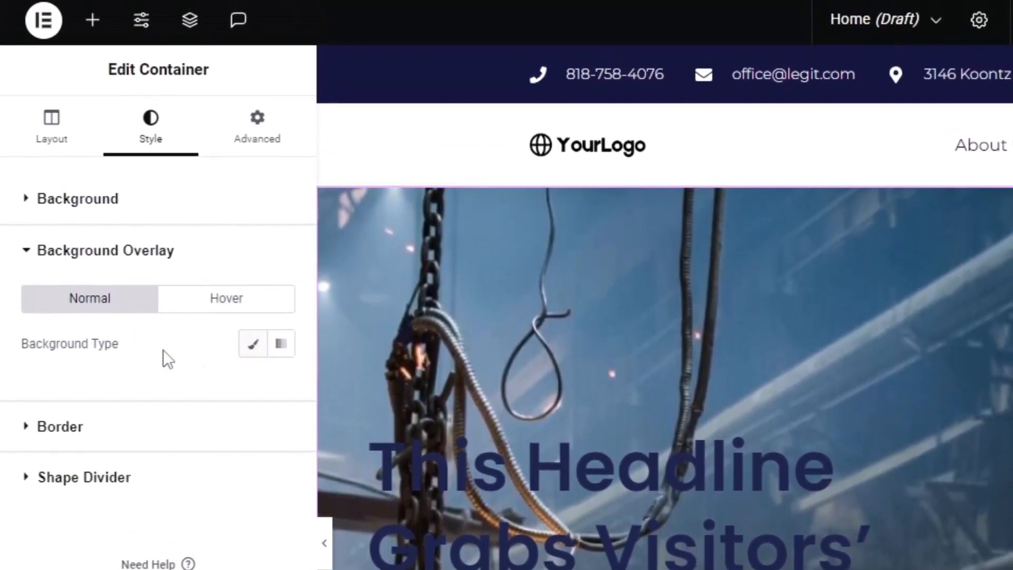
{"action": "left_click", "coordinate": [259, 355]}
{"action": "left_click", "coordinate": [281, 390]}
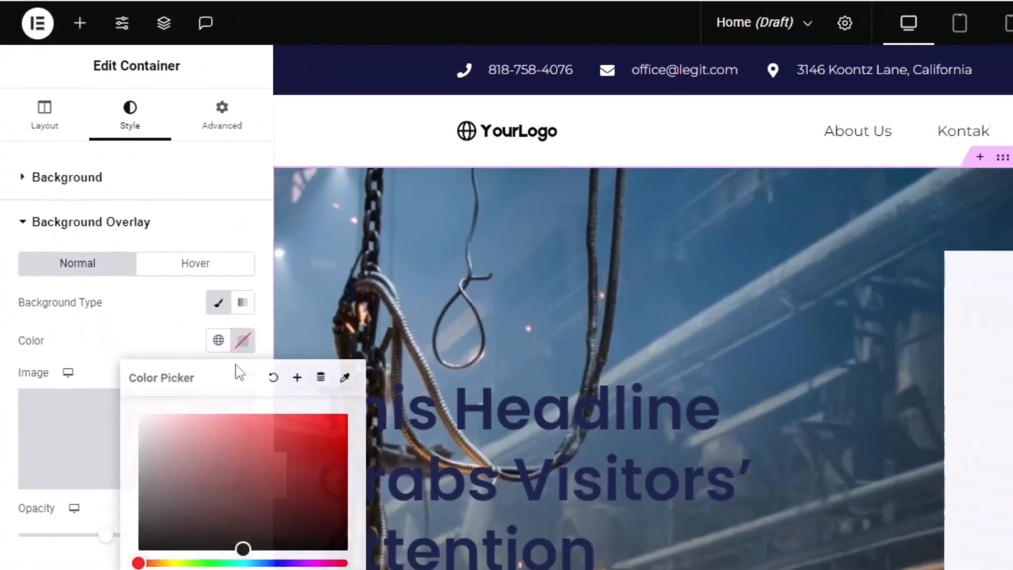
{"action": "left_click_drag", "start_coordinate": [198, 427], "coordinate": [48, 548]}
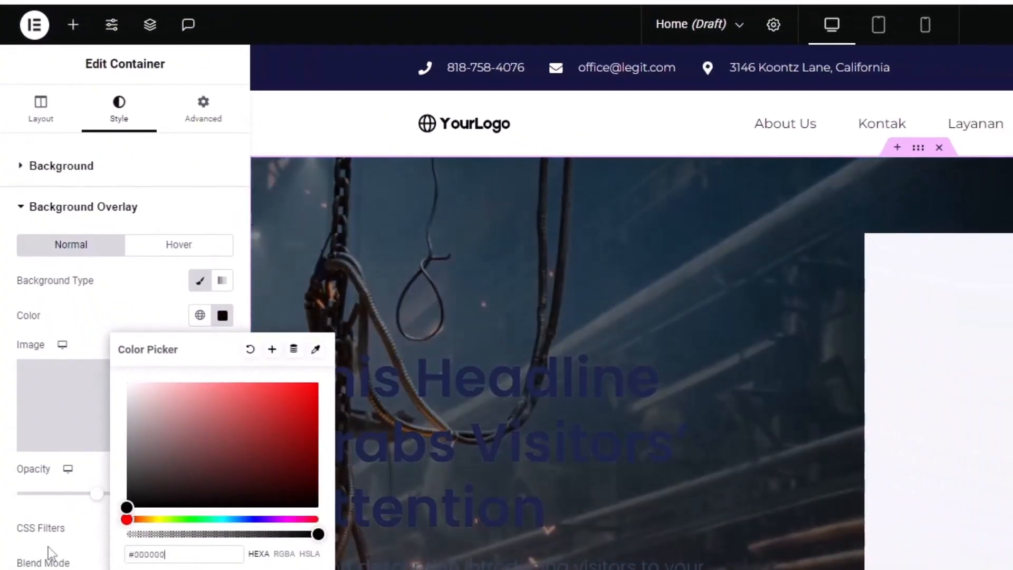
{"action": "left_click", "coordinate": [96, 293]}
{"action": "left_click_drag", "start_coordinate": [98, 494], "coordinate": [152, 504]}
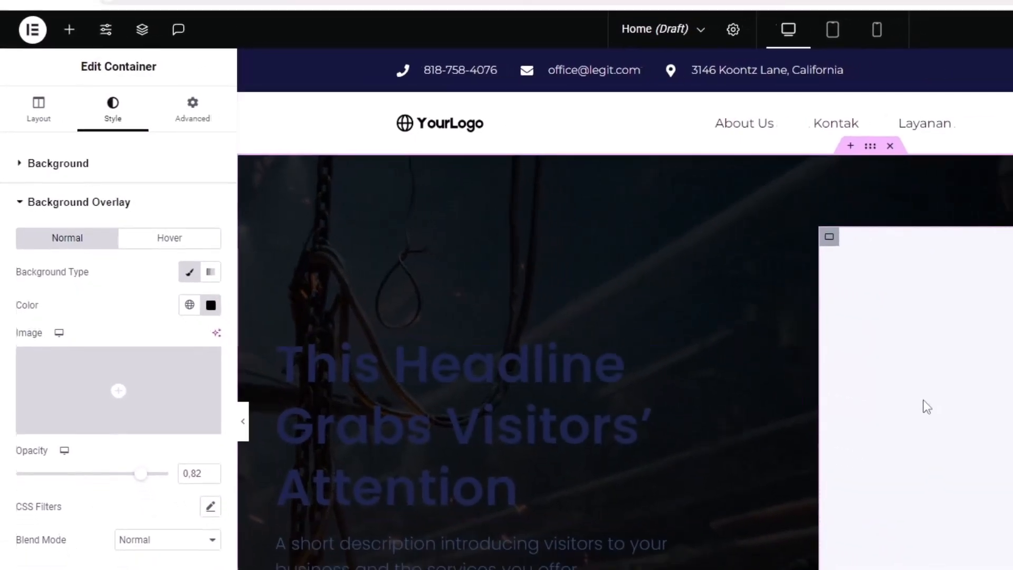
{"action": "scroll", "coordinate": [949, 419], "scroll_direction": "down", "scroll_amount": 5}
{"action": "scroll", "coordinate": [653, 485], "scroll_direction": "up", "scroll_amount": 5}
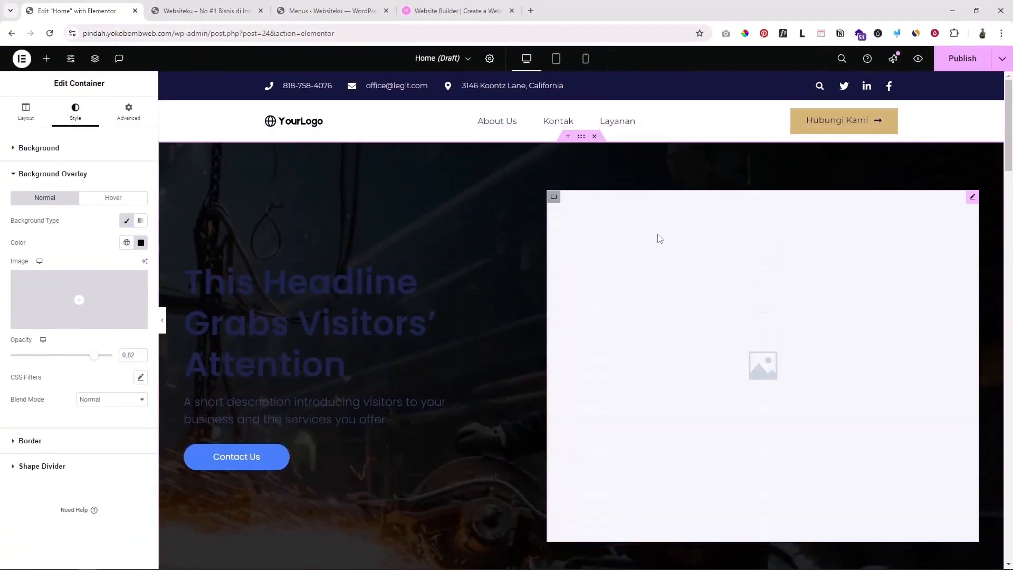
Set the hero headline's text colour to white (#FFFFFF)
{"action": "left_click", "coordinate": [374, 284]}
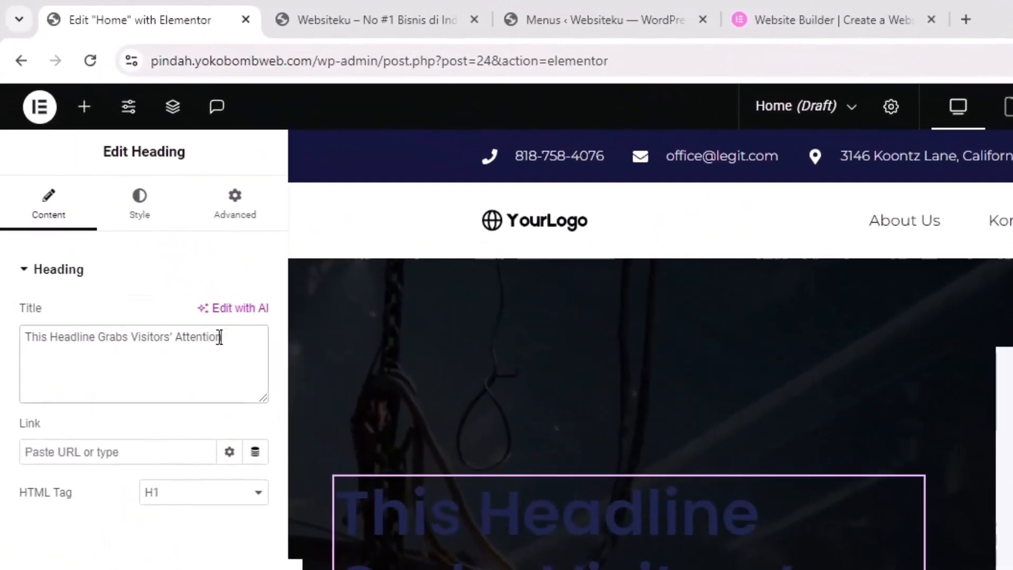
{"action": "left_click_drag", "start_coordinate": [219, 337], "coordinate": [32, 336]}
{"action": "left_click", "coordinate": [140, 203]}
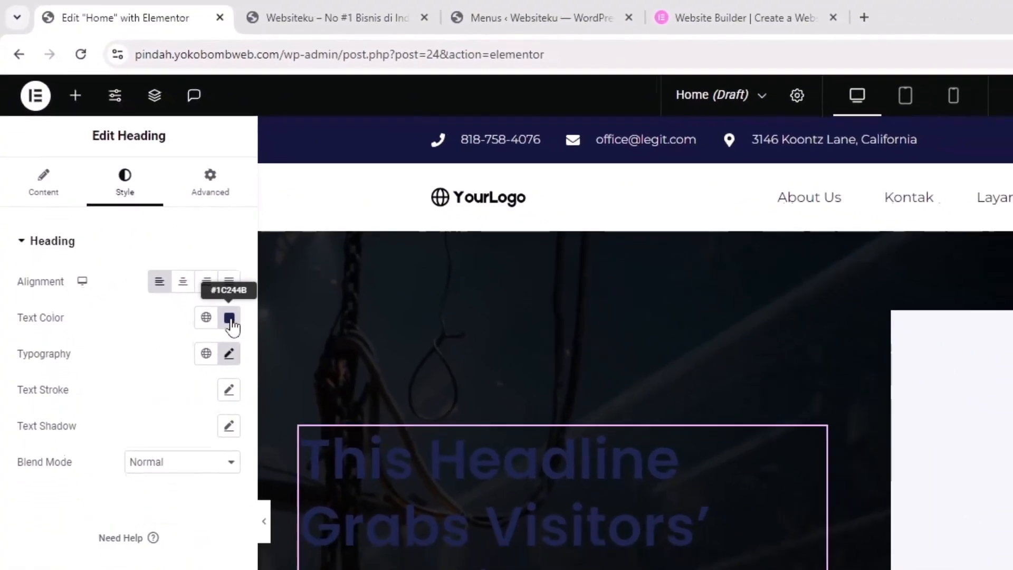
{"action": "left_click", "coordinate": [257, 356]}
{"action": "left_click_drag", "start_coordinate": [205, 507], "coordinate": [58, 402]}
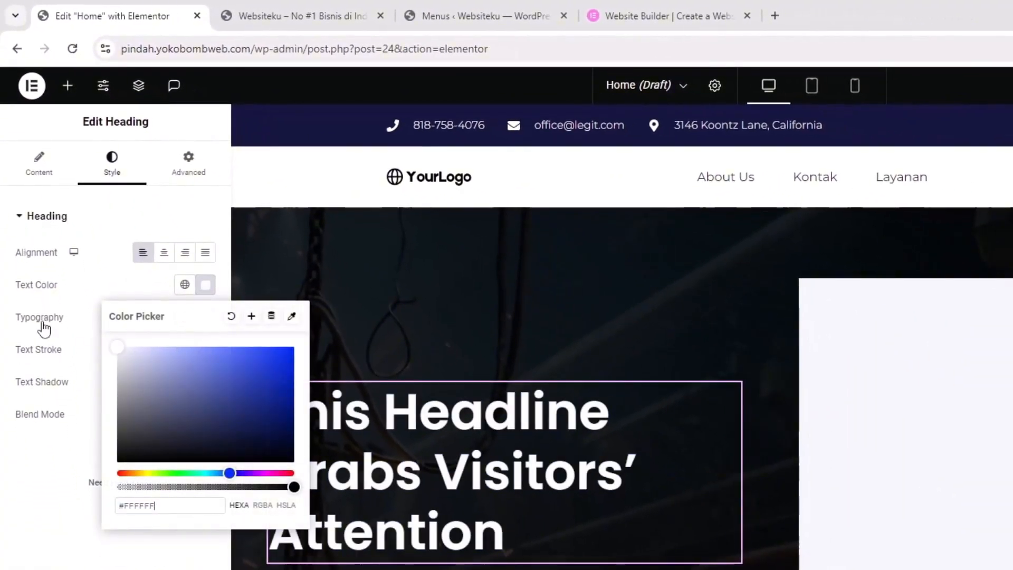
{"action": "left_click", "coordinate": [41, 561]}
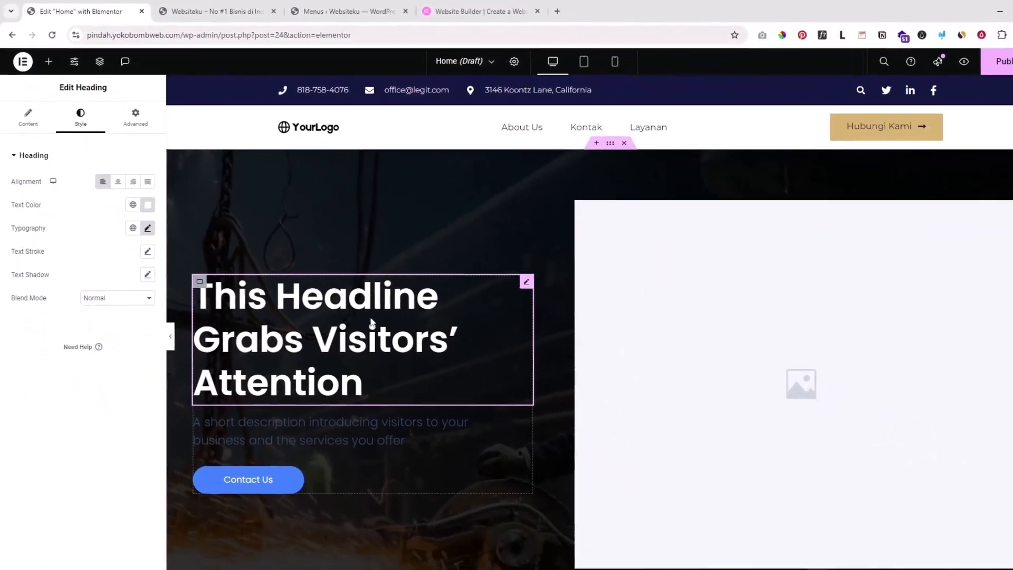
Set the short description's text colour to white (#FFFFFF)
{"action": "left_click", "coordinate": [401, 403]}
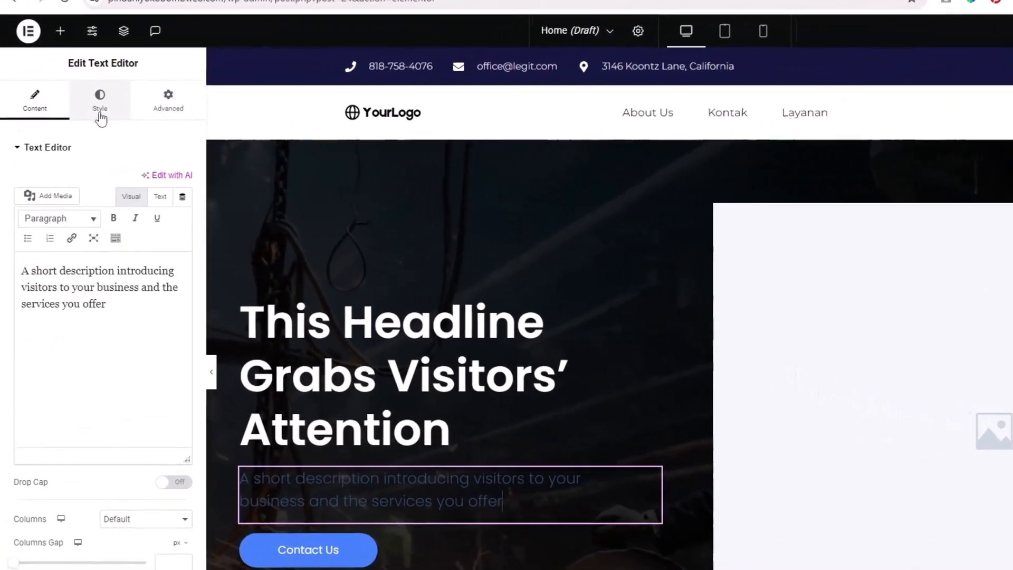
{"action": "left_click", "coordinate": [76, 112]}
{"action": "left_click", "coordinate": [196, 213]}
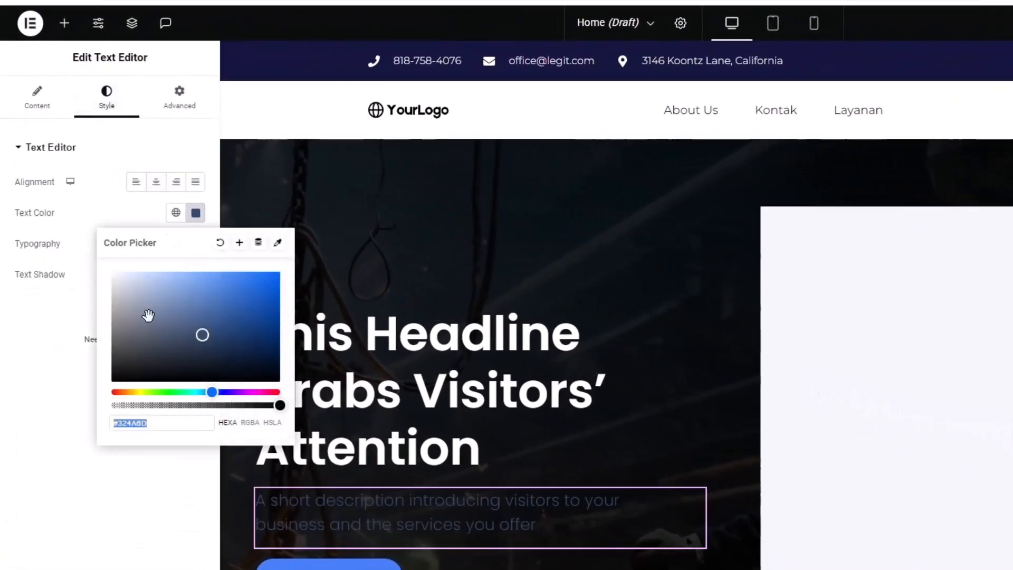
{"action": "left_click_drag", "start_coordinate": [149, 314], "coordinate": [63, 260]}
{"action": "left_click", "coordinate": [15, 364]}
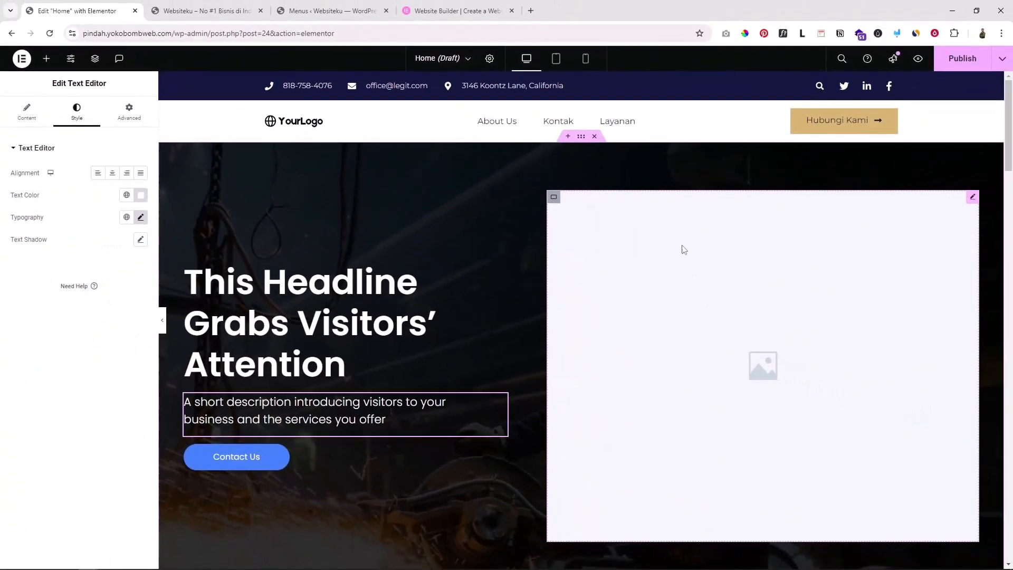
{"action": "scroll", "coordinate": [686, 237], "scroll_direction": "down", "scroll_amount": 2}
{"action": "scroll", "coordinate": [685, 237], "scroll_direction": "up", "scroll_amount": 2}
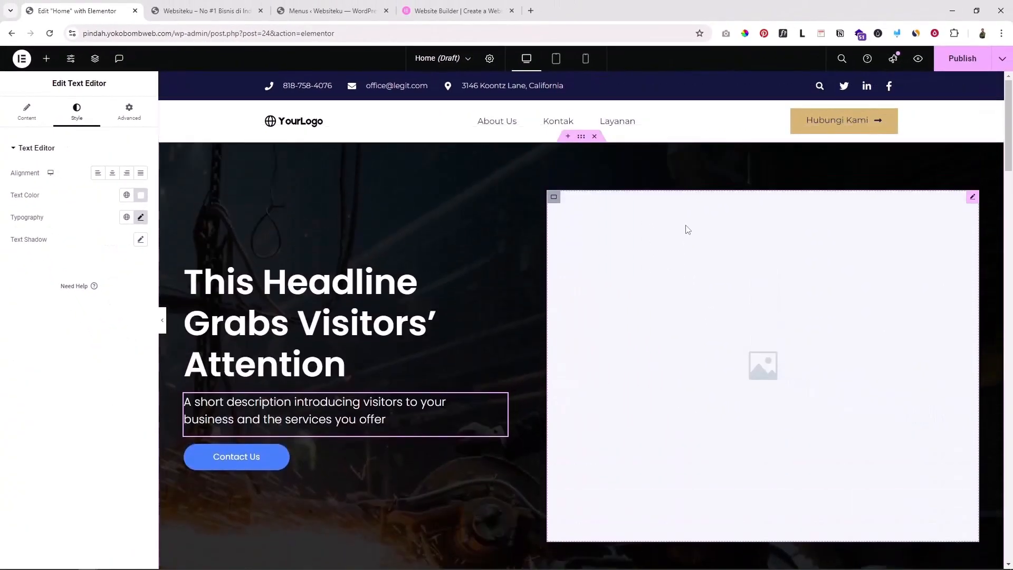
{"action": "scroll", "coordinate": [696, 243], "scroll_direction": "down", "scroll_amount": 3}
{"action": "scroll", "coordinate": [712, 247], "scroll_direction": "up", "scroll_amount": 3}
Delete the placeholder image widget from the hero's right column via its context menu
{"action": "left_click", "coordinate": [723, 296]}
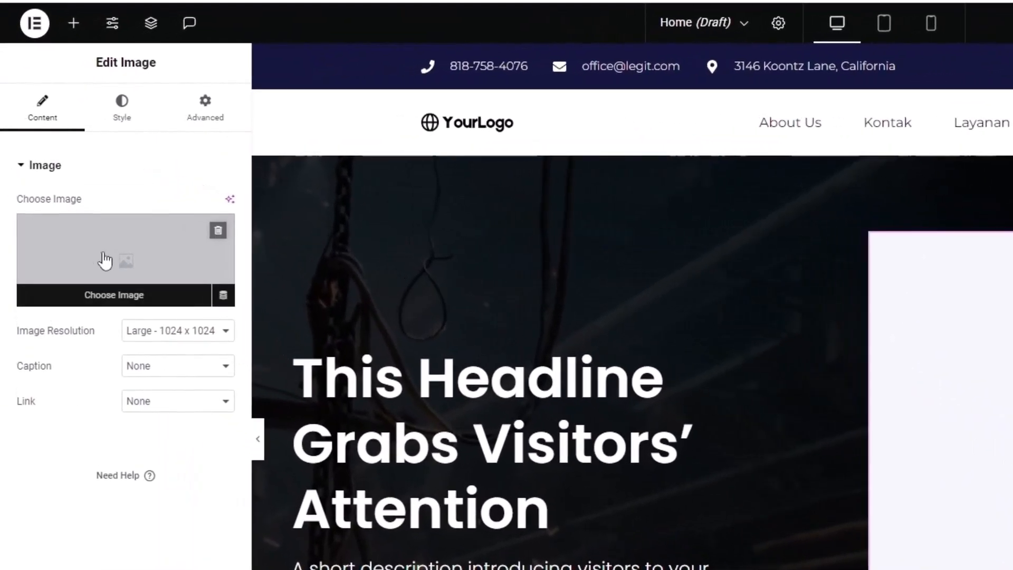
{"action": "left_click", "coordinate": [104, 260]}
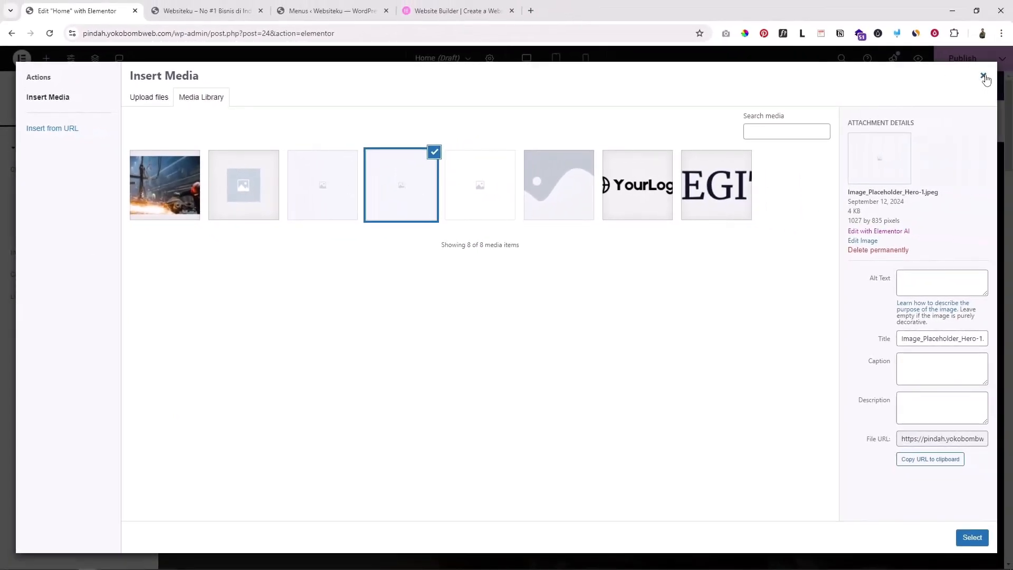
{"action": "left_click", "coordinate": [983, 77]}
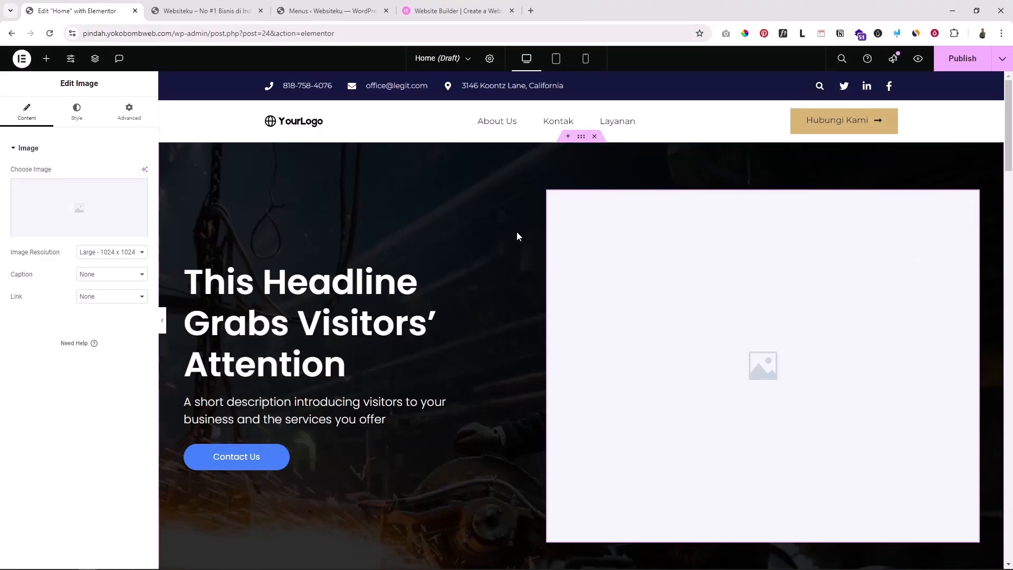
{"action": "scroll", "coordinate": [517, 232], "scroll_direction": "down", "scroll_amount": 2}
{"action": "scroll", "coordinate": [486, 350], "scroll_direction": "up", "scroll_amount": 2}
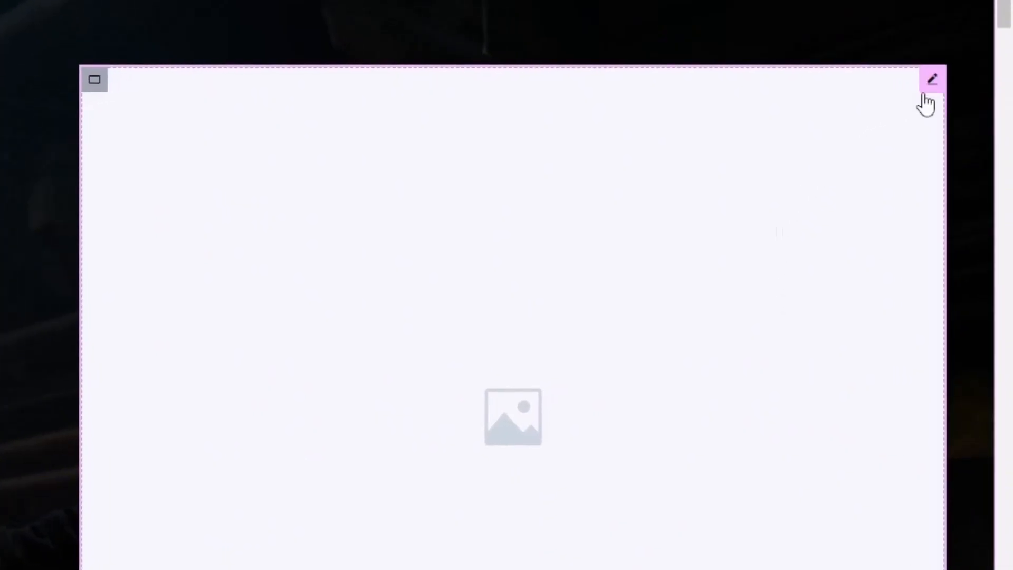
{"action": "right_click", "coordinate": [933, 89]}
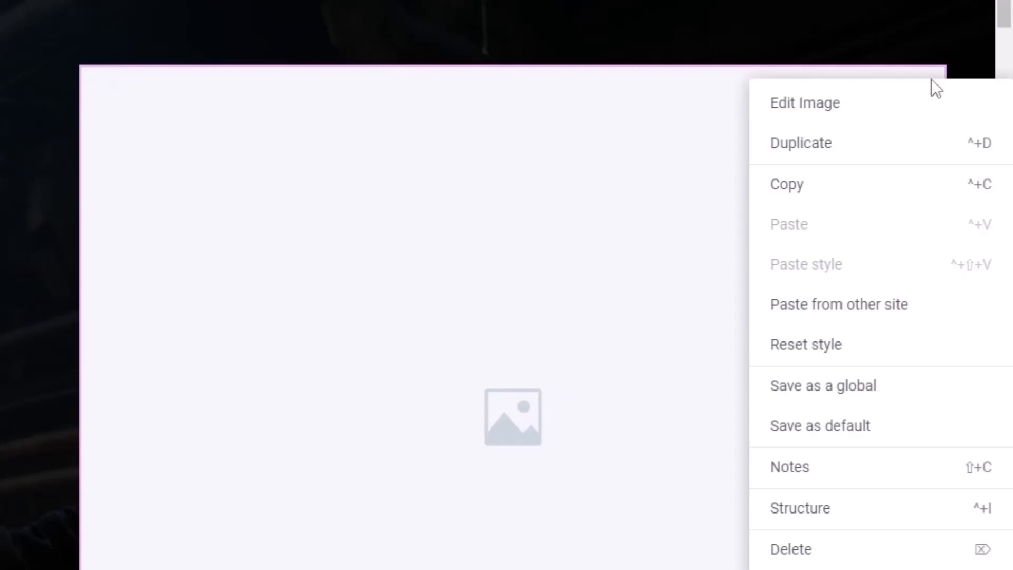
{"action": "left_click", "coordinate": [826, 463]}
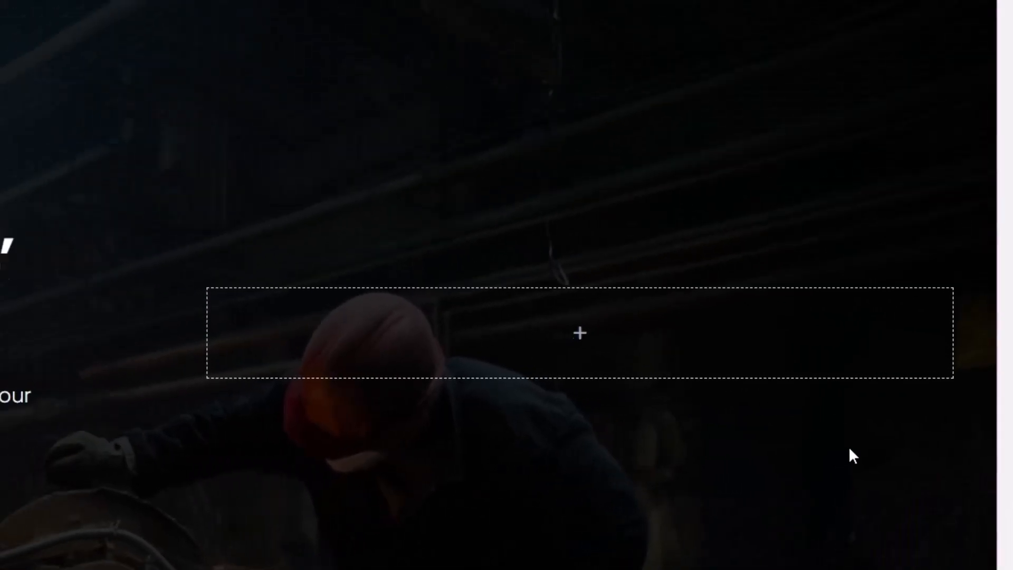
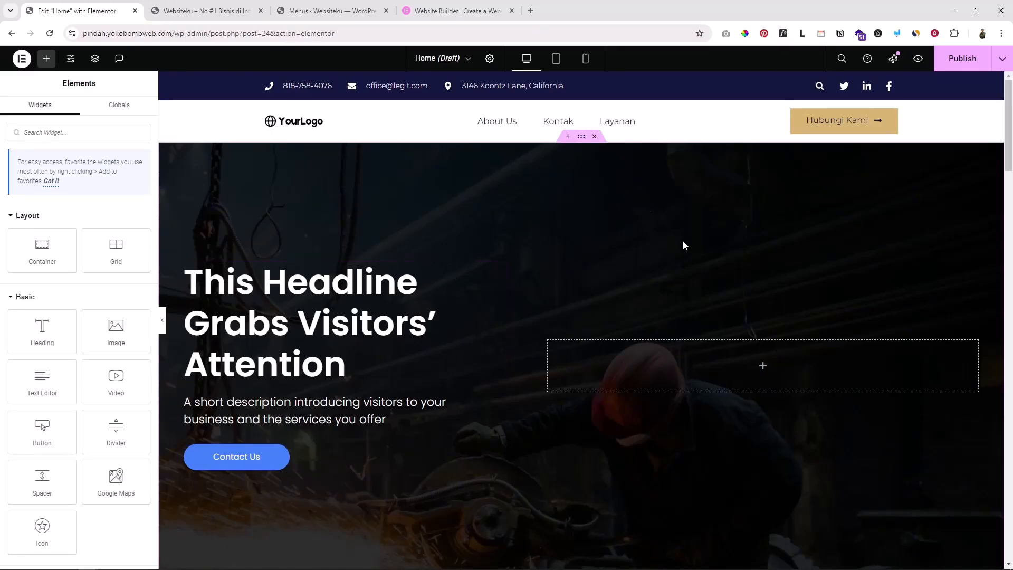
Change the headline container's width from 45 to 40%, briefly trying 60 first
{"action": "scroll", "coordinate": [685, 242], "scroll_direction": "down", "scroll_amount": 3}
{"action": "scroll", "coordinate": [689, 233], "scroll_direction": "up", "scroll_amount": 3}
{"action": "scroll", "coordinate": [514, 312], "scroll_direction": "down", "scroll_amount": 1}
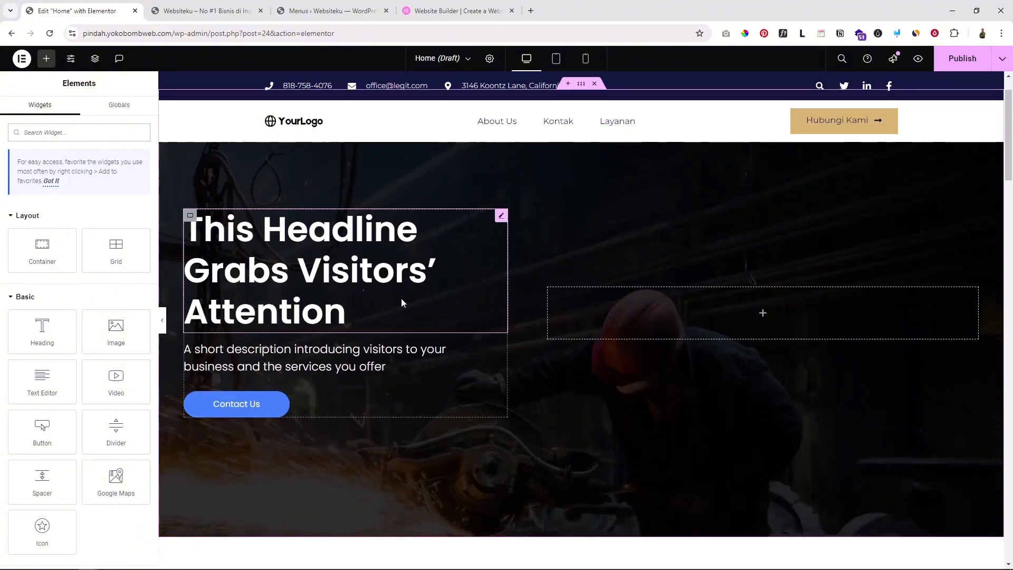
{"action": "scroll", "coordinate": [633, 322], "scroll_direction": "up", "scroll_amount": 1}
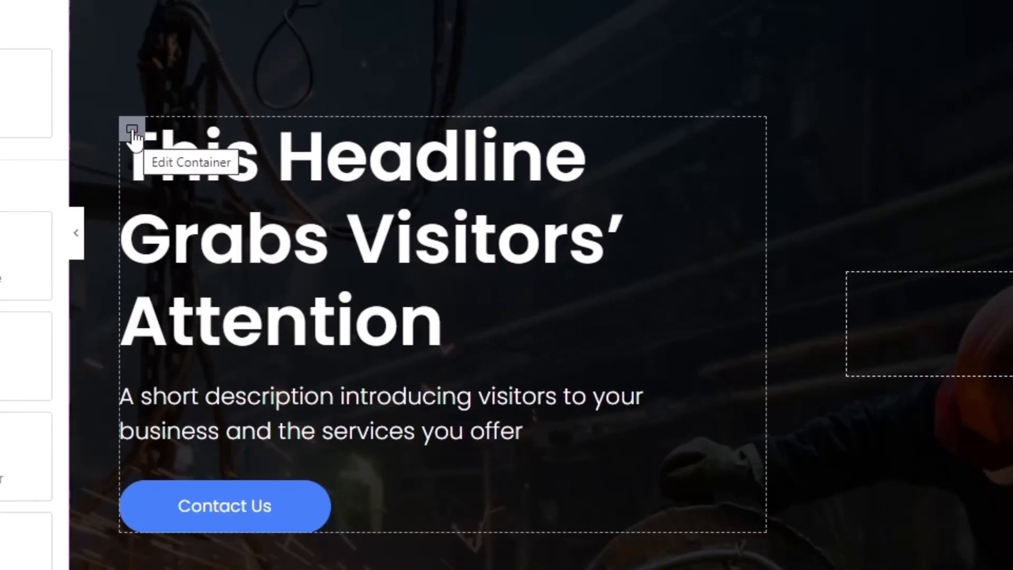
{"action": "left_click", "coordinate": [133, 133]}
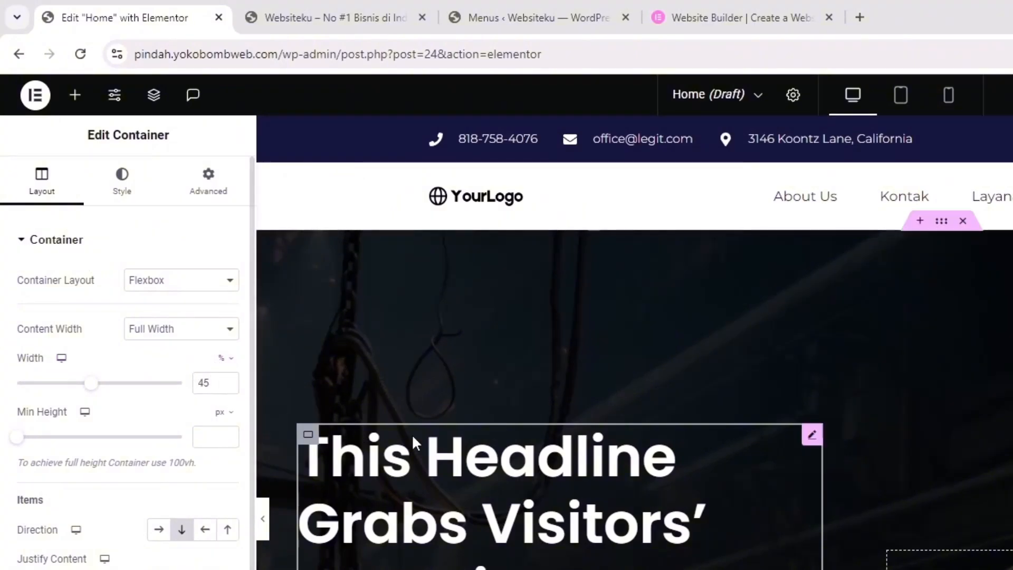
{"action": "double_click", "coordinate": [204, 384]}
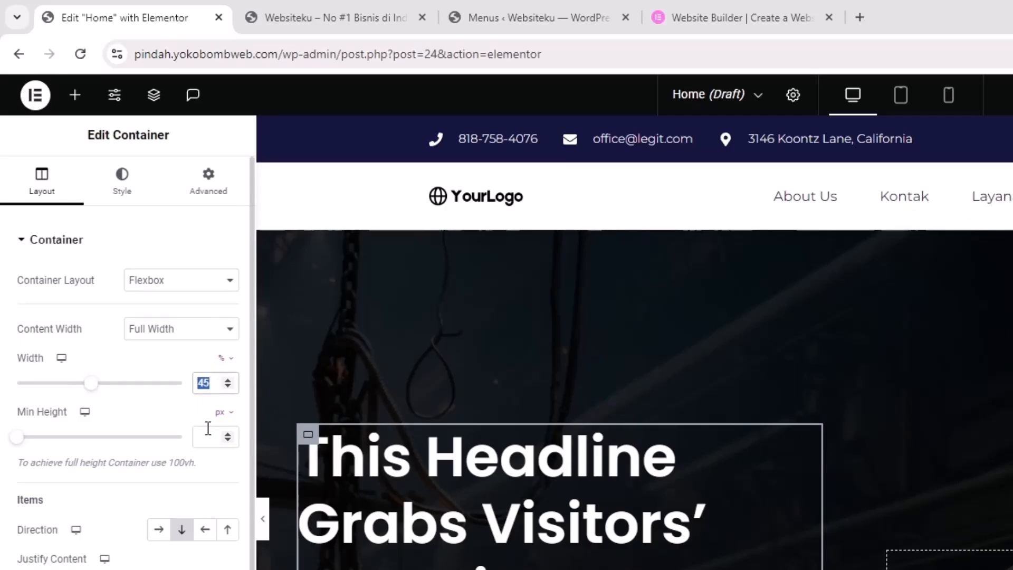
{"action": "type", "text": "60"}
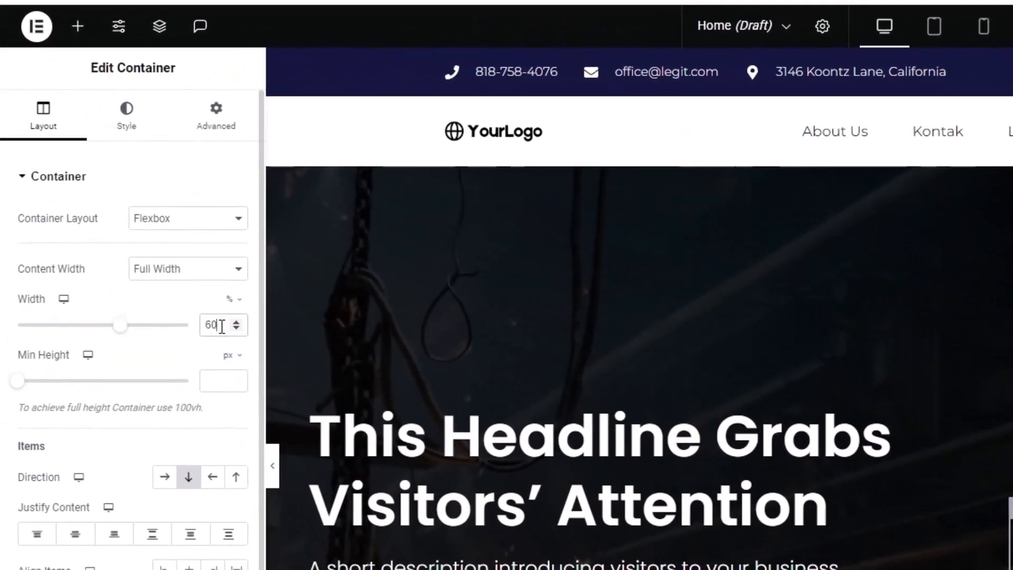
{"action": "left_click_drag", "start_coordinate": [222, 327], "coordinate": [210, 326]}
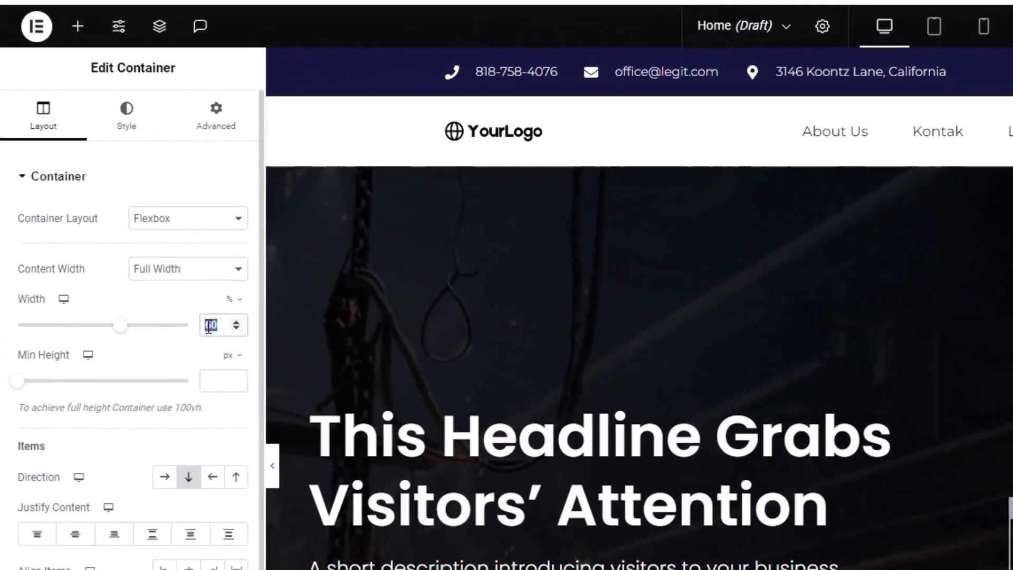
{"action": "key", "text": "BackSpace"}
{"action": "type", "text": "40"}
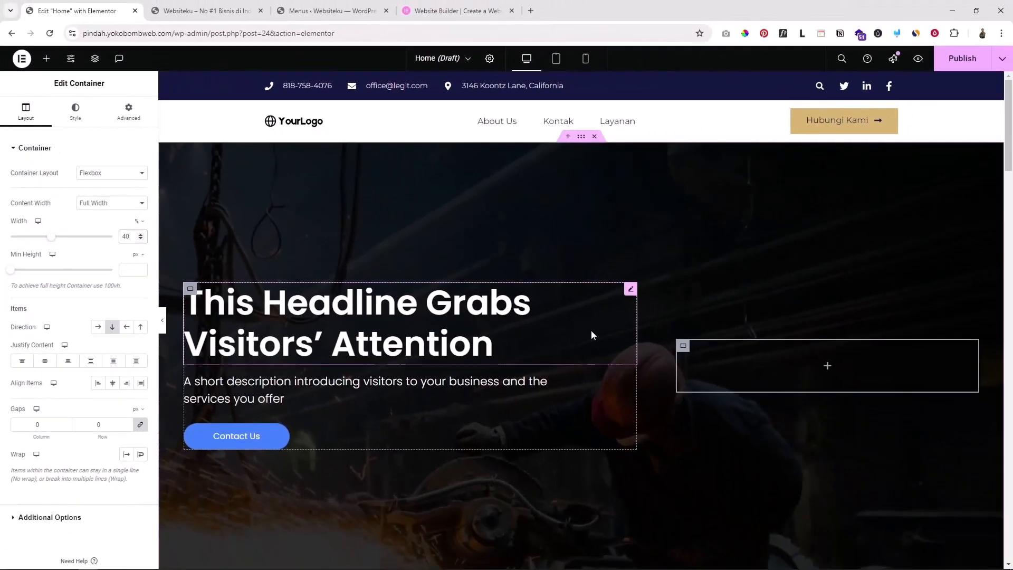
Preview the hero without the editing panel to check the two-line headline, then restore the panel
{"action": "left_click", "coordinate": [162, 320]}
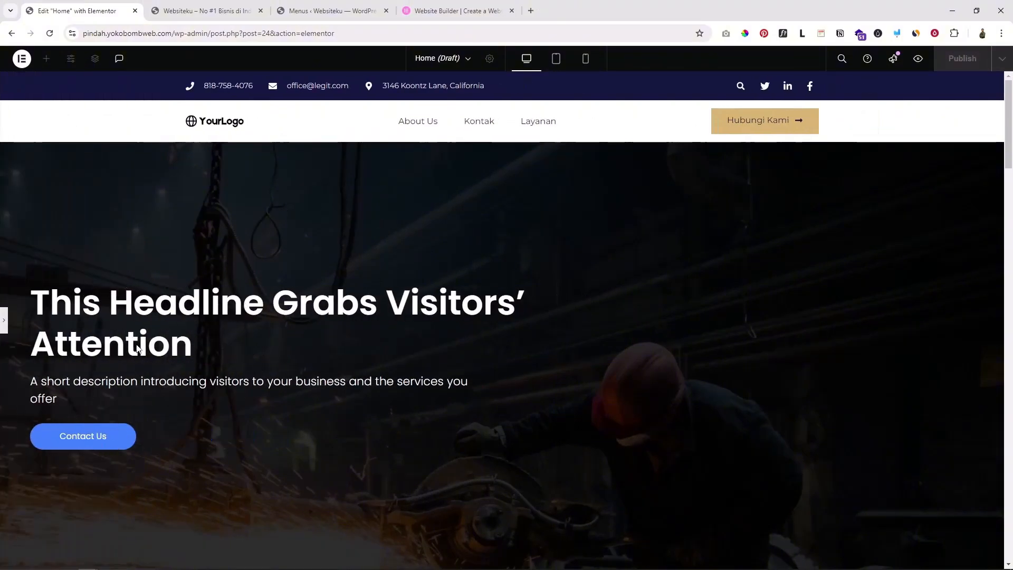
{"action": "left_click", "coordinate": [4, 321]}
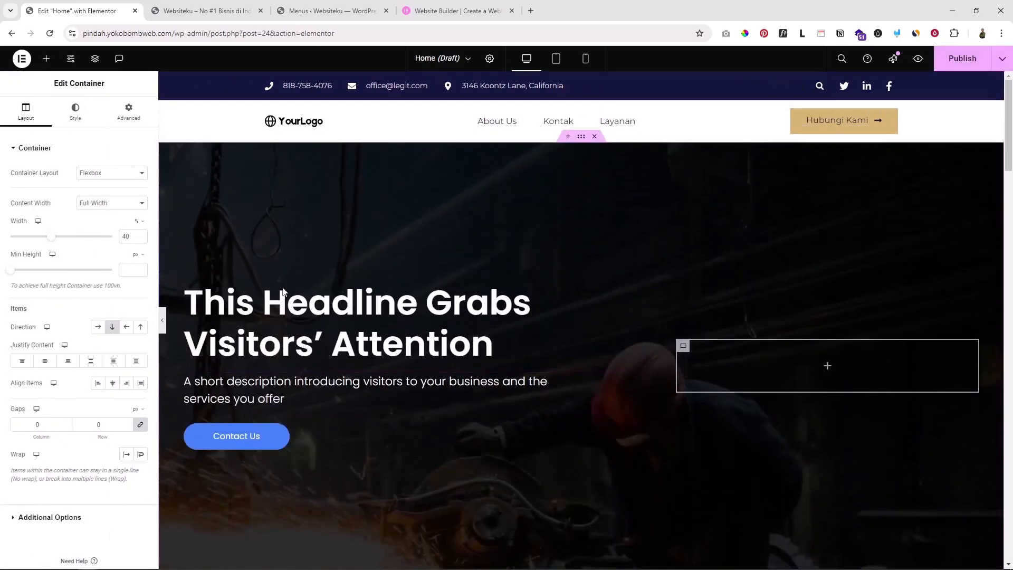
{"action": "left_click", "coordinate": [162, 322]}
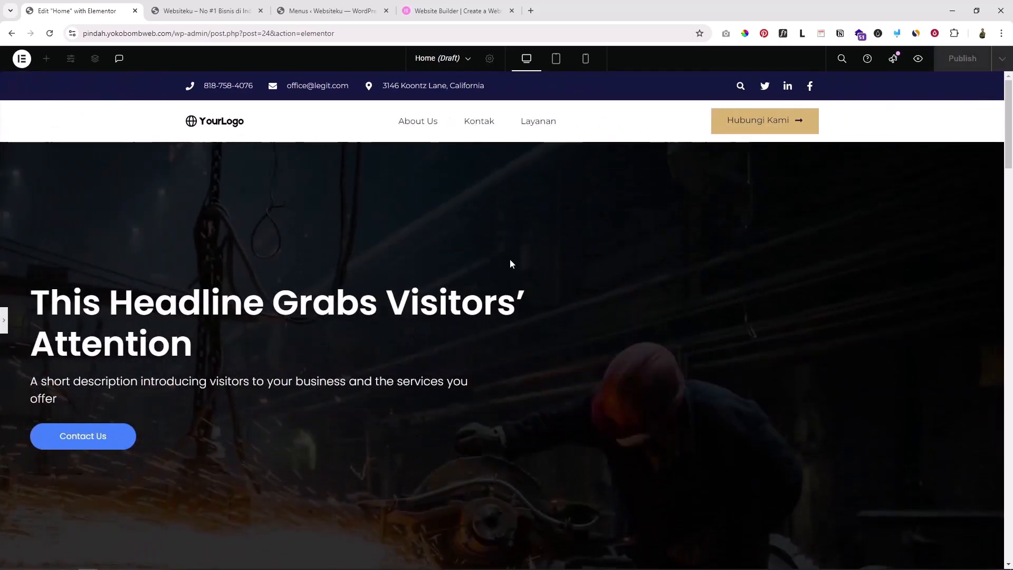
{"action": "scroll", "coordinate": [204, 160], "scroll_direction": "down", "scroll_amount": 4}
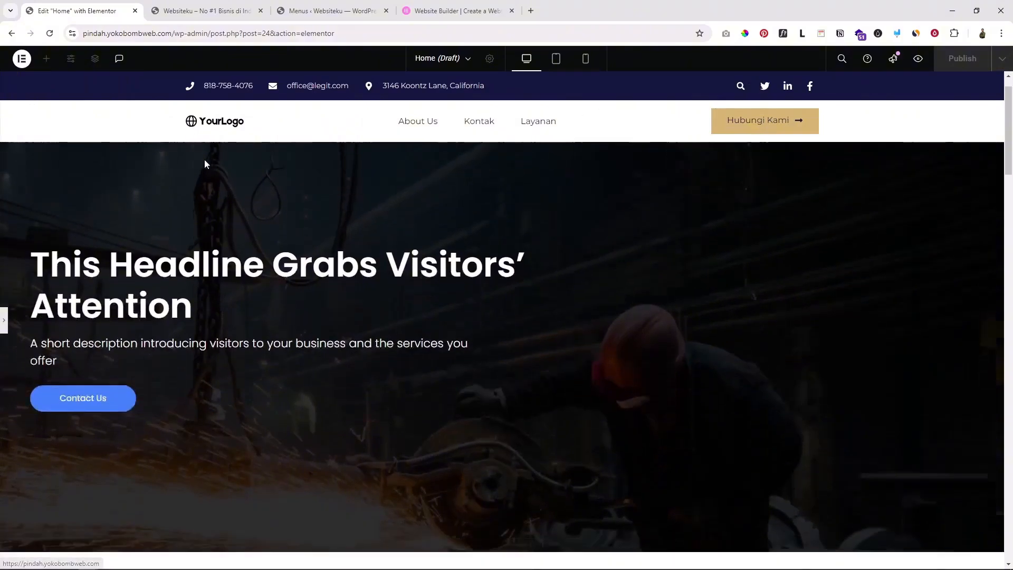
{"action": "scroll", "coordinate": [205, 162], "scroll_direction": "up", "scroll_amount": 4}
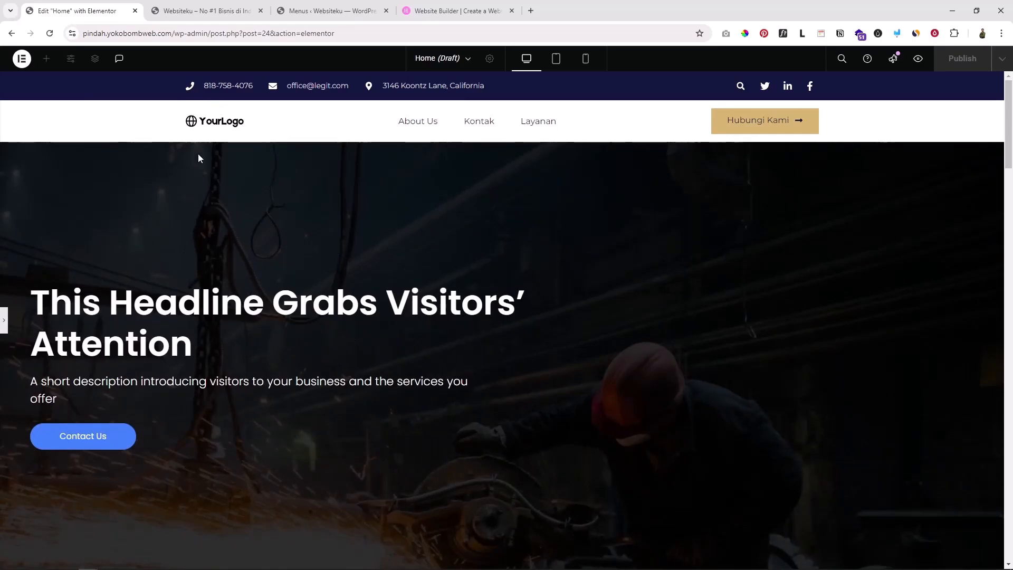
{"action": "left_click", "coordinate": [7, 320]}
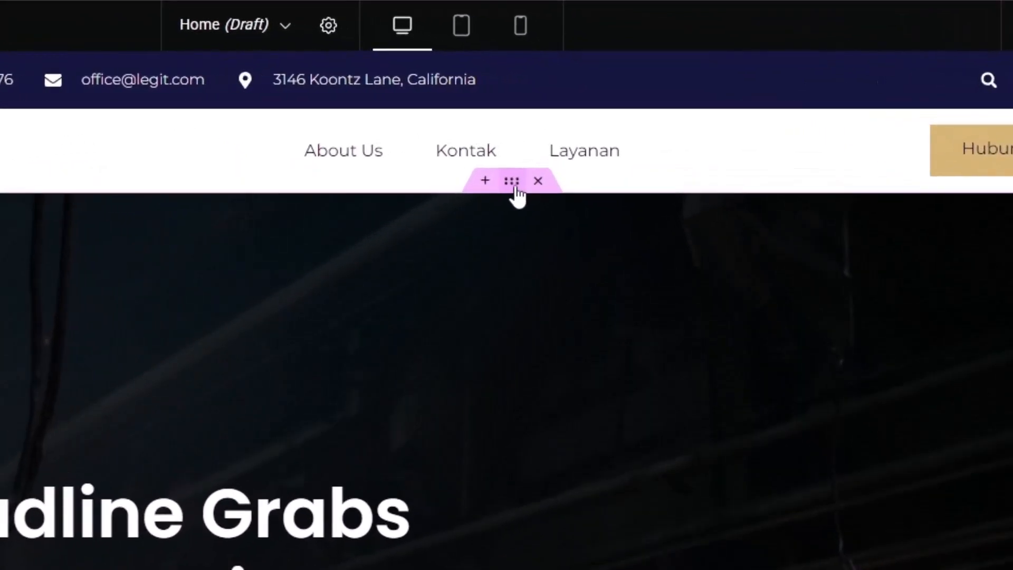
Keep the hero container Boxed and change its width from 1190 to 1200 px
{"action": "left_click", "coordinate": [514, 184]}
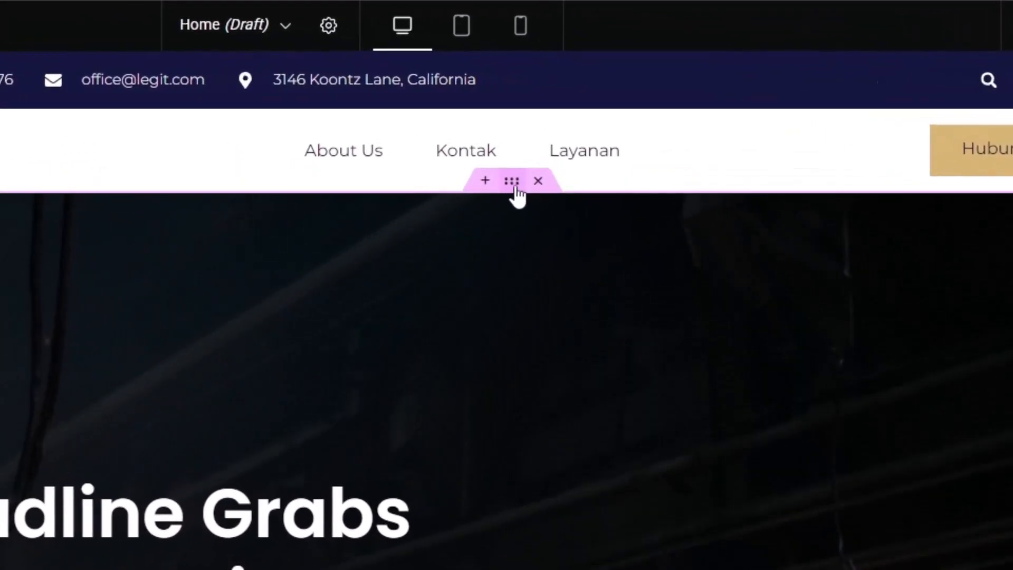
{"action": "left_click", "coordinate": [75, 111]}
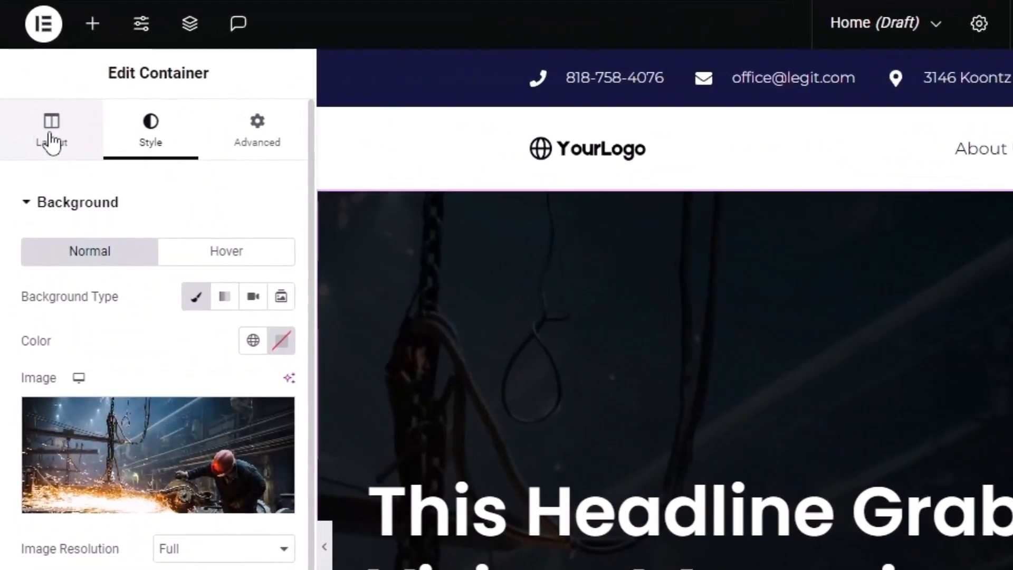
{"action": "left_click", "coordinate": [26, 114]}
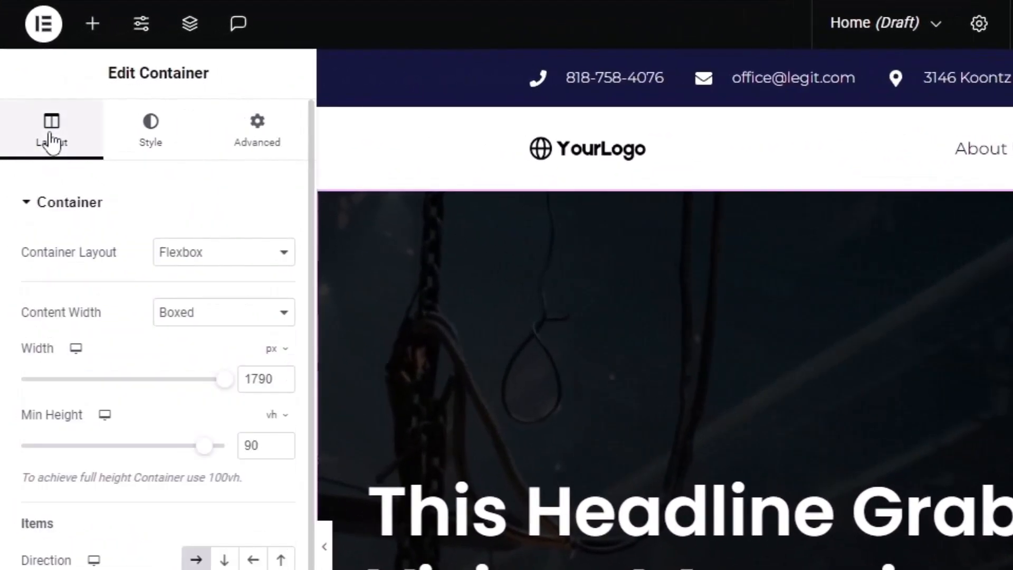
{"action": "left_click", "coordinate": [198, 316]}
{"action": "left_click", "coordinate": [198, 340]}
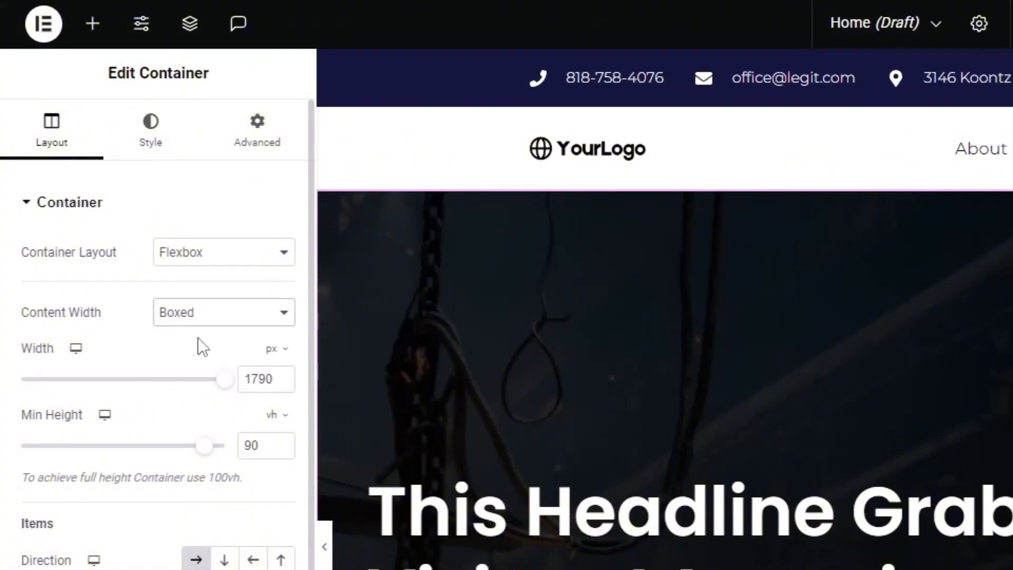
{"action": "left_click", "coordinate": [254, 378]}
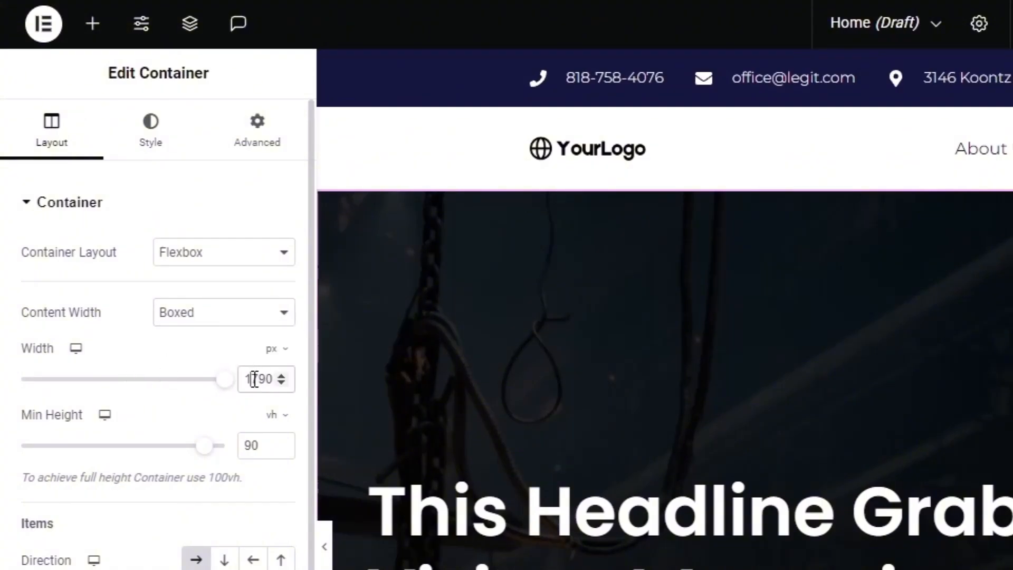
{"action": "double_click", "coordinate": [254, 379]}
{"action": "type", "text": "12"}
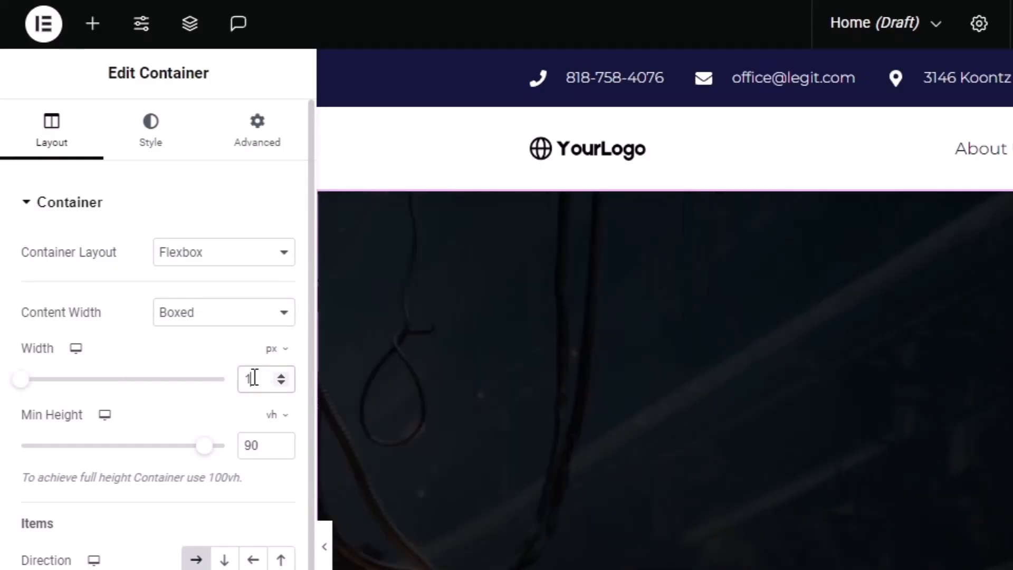
{"action": "type", "text": "00"}
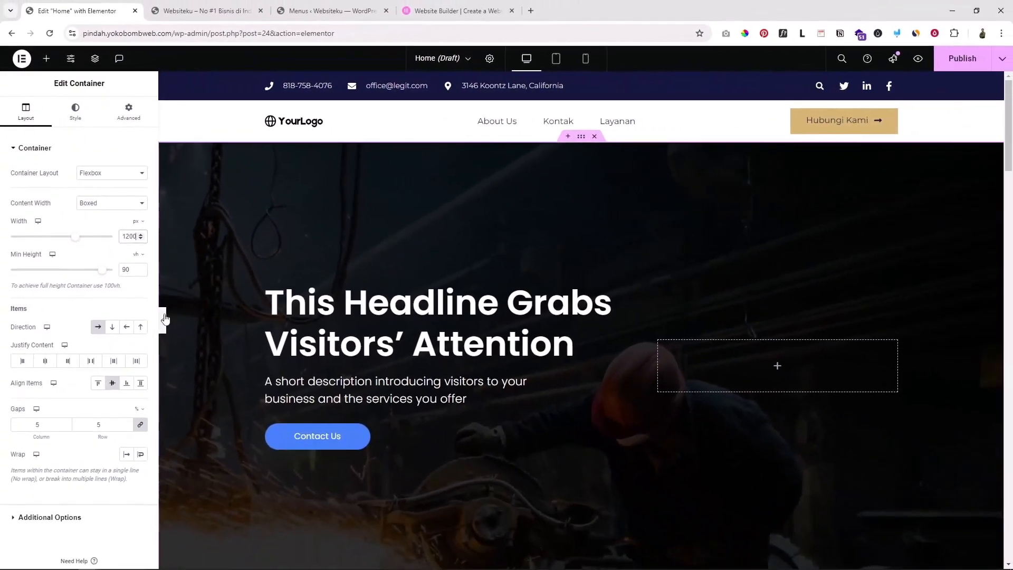
Preview the narrower hero full-width, then bring the editing panel back
{"action": "left_click", "coordinate": [164, 318]}
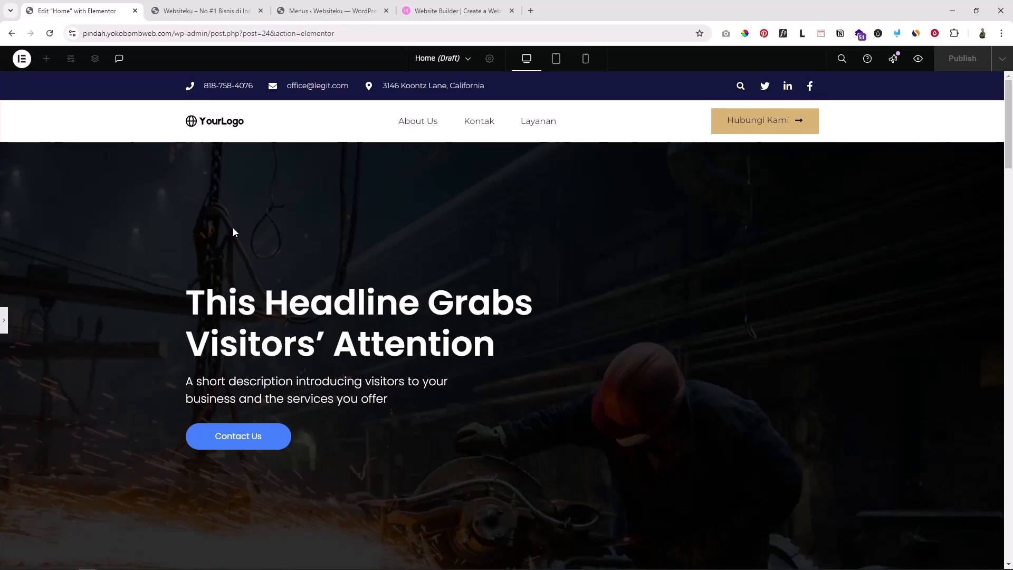
{"action": "scroll", "coordinate": [387, 305], "scroll_direction": "down", "scroll_amount": 2}
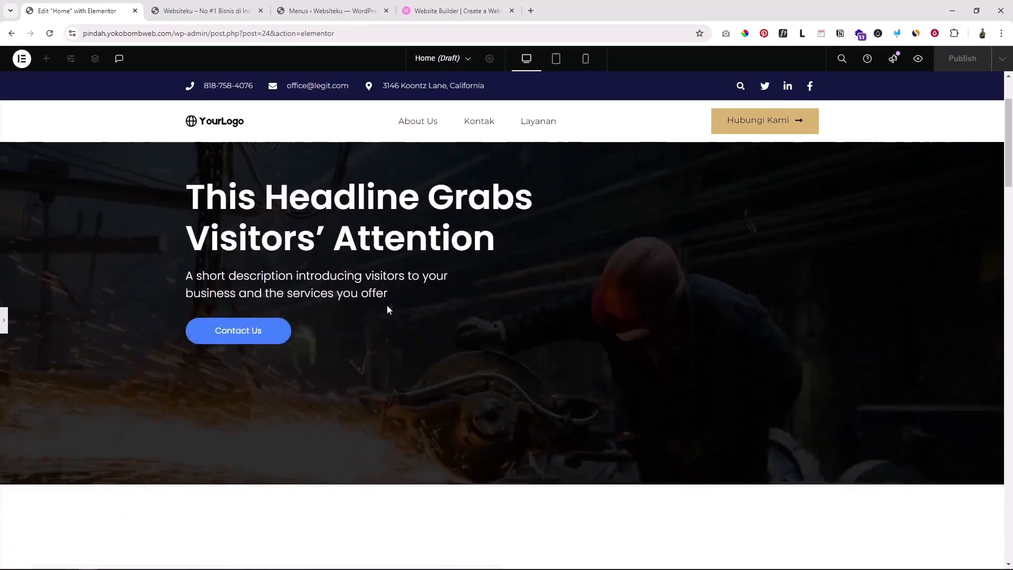
{"action": "scroll", "coordinate": [387, 306], "scroll_direction": "up", "scroll_amount": 2}
{"action": "left_click", "coordinate": [4, 320]}
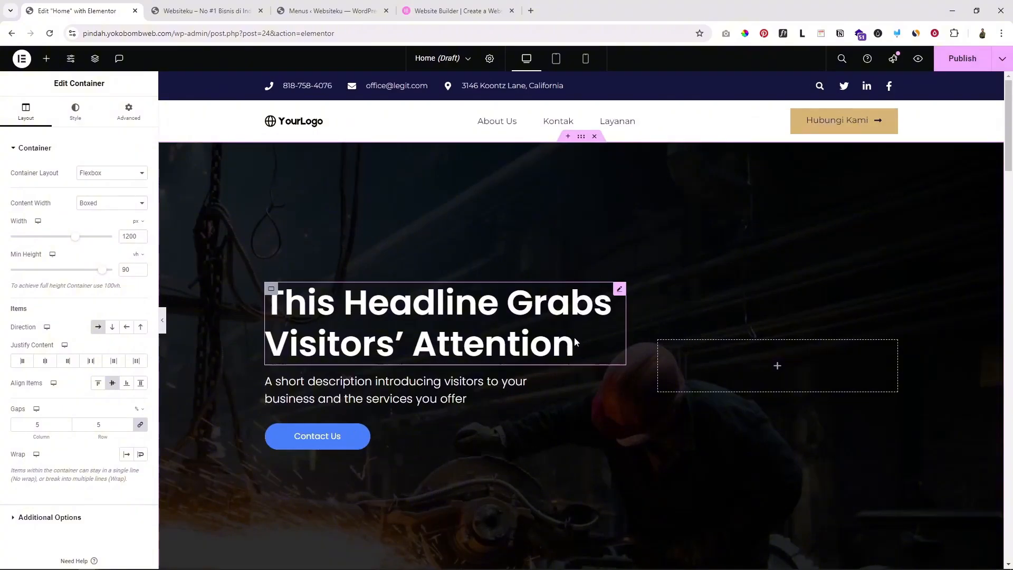
Set the About Us container's width to 1200 px instead of 1790
{"action": "scroll", "coordinate": [547, 375], "scroll_direction": "down", "scroll_amount": 3}
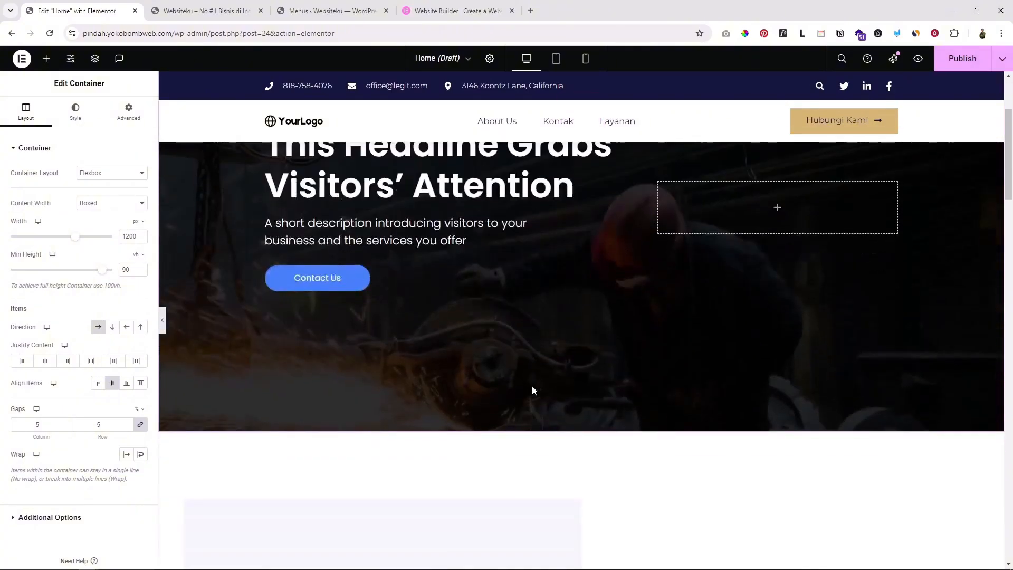
{"action": "scroll", "coordinate": [532, 385], "scroll_direction": "up", "scroll_amount": 3}
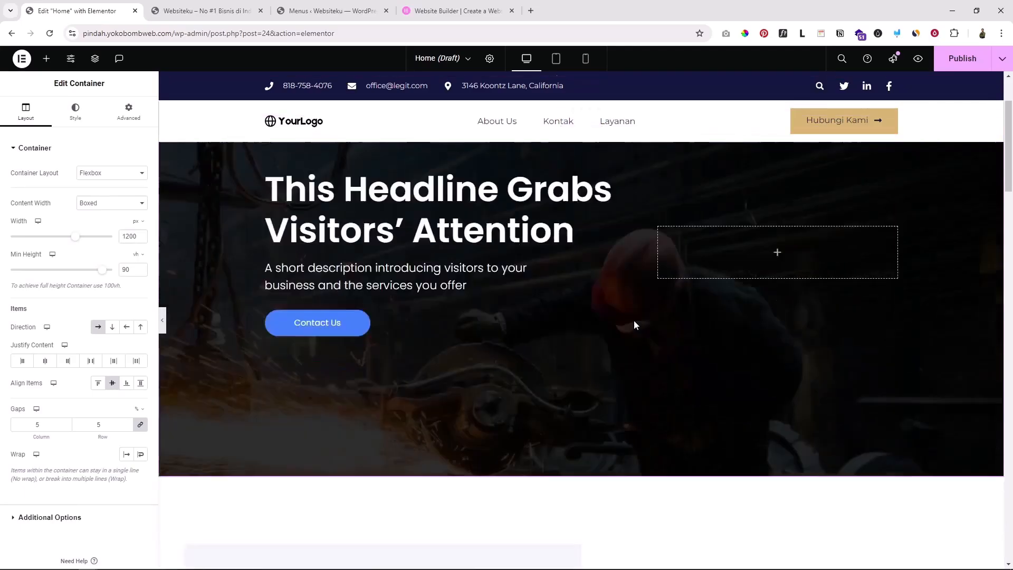
{"action": "scroll", "coordinate": [634, 320], "scroll_direction": "down", "scroll_amount": 8}
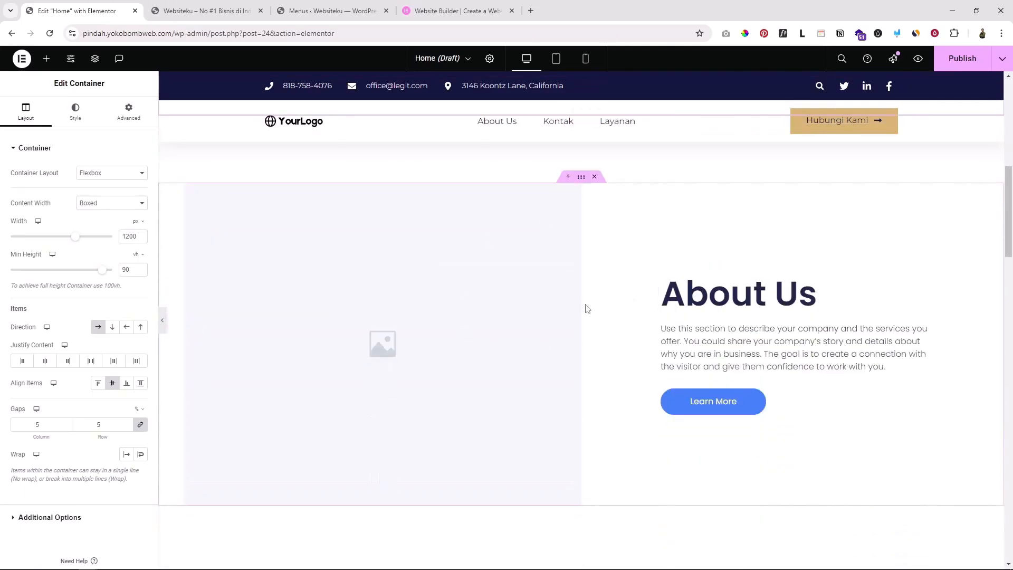
{"action": "scroll", "coordinate": [587, 308], "scroll_direction": "up", "scroll_amount": 4}
{"action": "scroll", "coordinate": [587, 308], "scroll_direction": "down", "scroll_amount": 2}
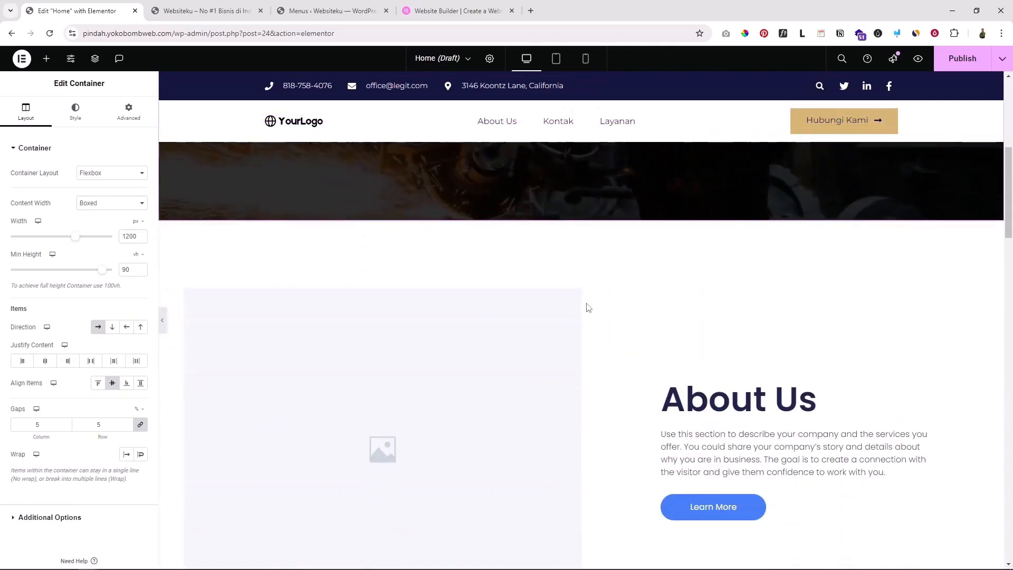
{"action": "scroll", "coordinate": [586, 303], "scroll_direction": "up", "scroll_amount": 6}
{"action": "scroll", "coordinate": [483, 247], "scroll_direction": "down", "scroll_amount": 5}
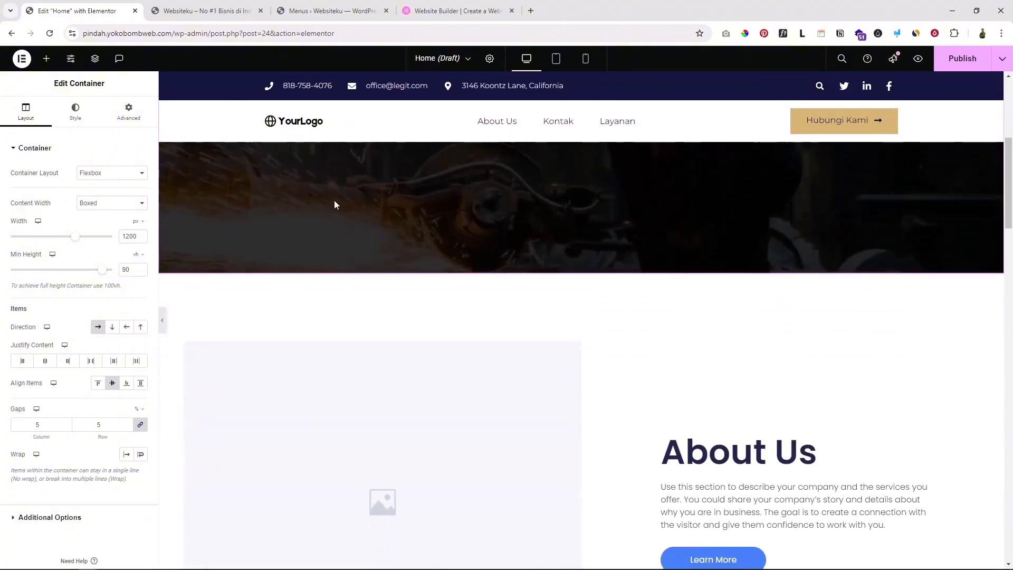
{"action": "scroll", "coordinate": [563, 362], "scroll_direction": "down", "scroll_amount": 2}
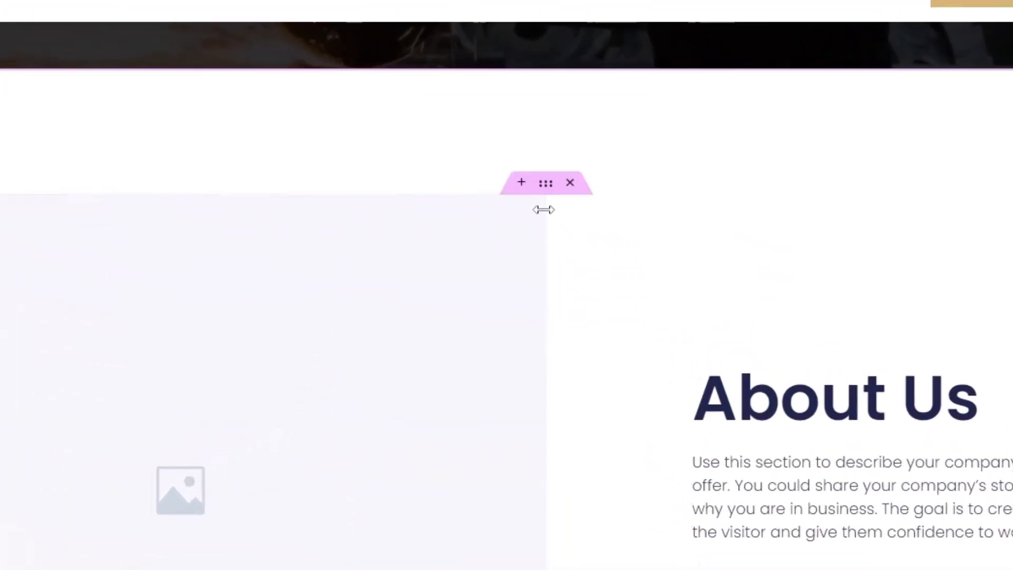
{"action": "left_click", "coordinate": [539, 176]}
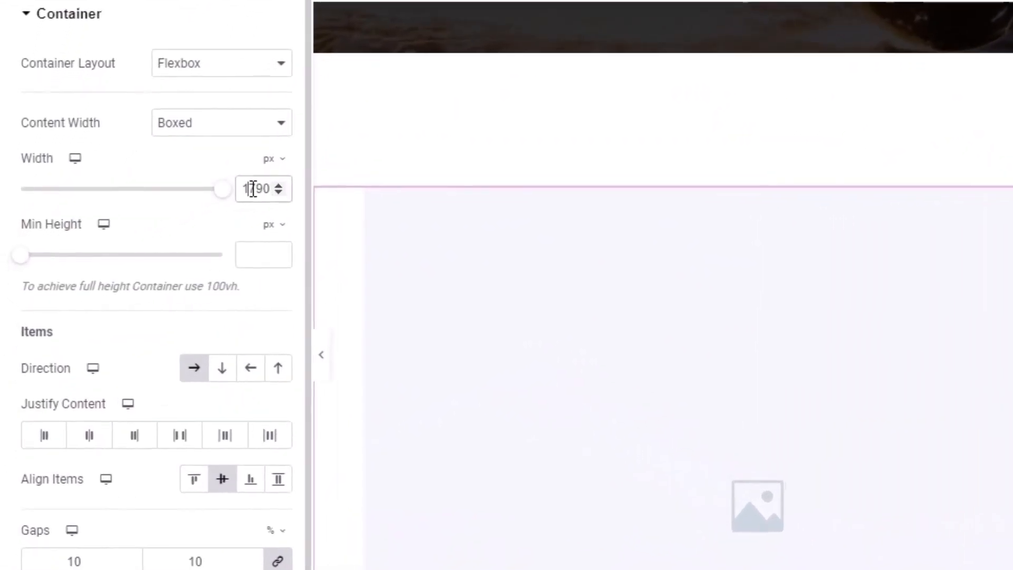
{"action": "type", "text": "1200"}
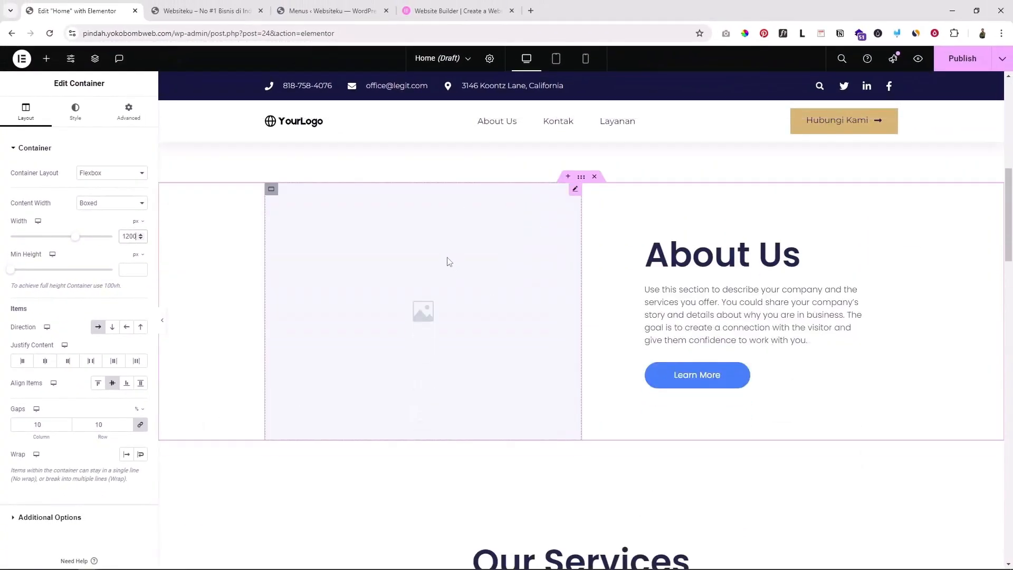
Select the empty image placeholder in the About Us section
{"action": "left_click", "coordinate": [439, 259]}
{"action": "scroll", "coordinate": [572, 280], "scroll_direction": "up", "scroll_amount": 5}
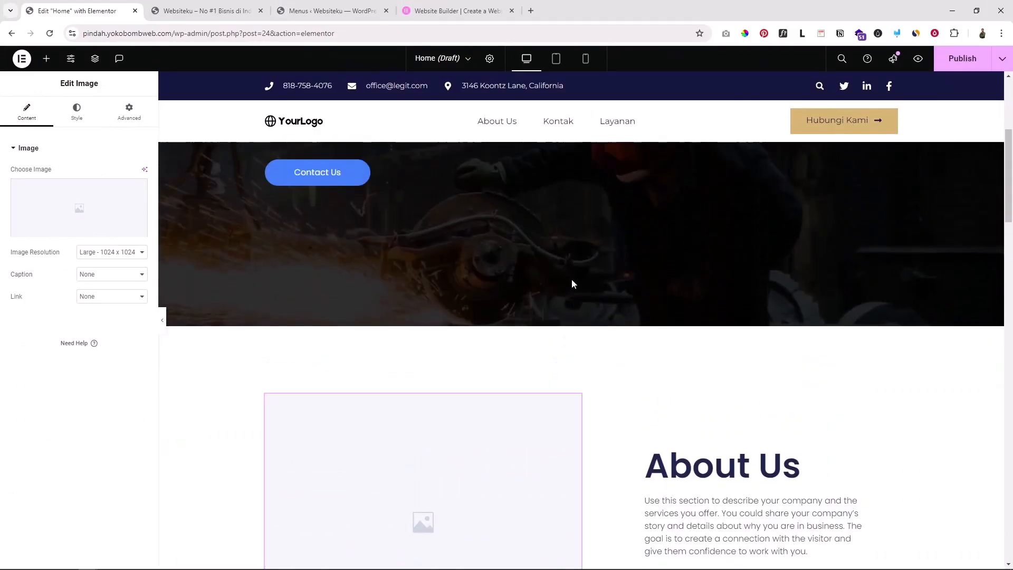
{"action": "scroll", "coordinate": [573, 283], "scroll_direction": "down", "scroll_amount": 4}
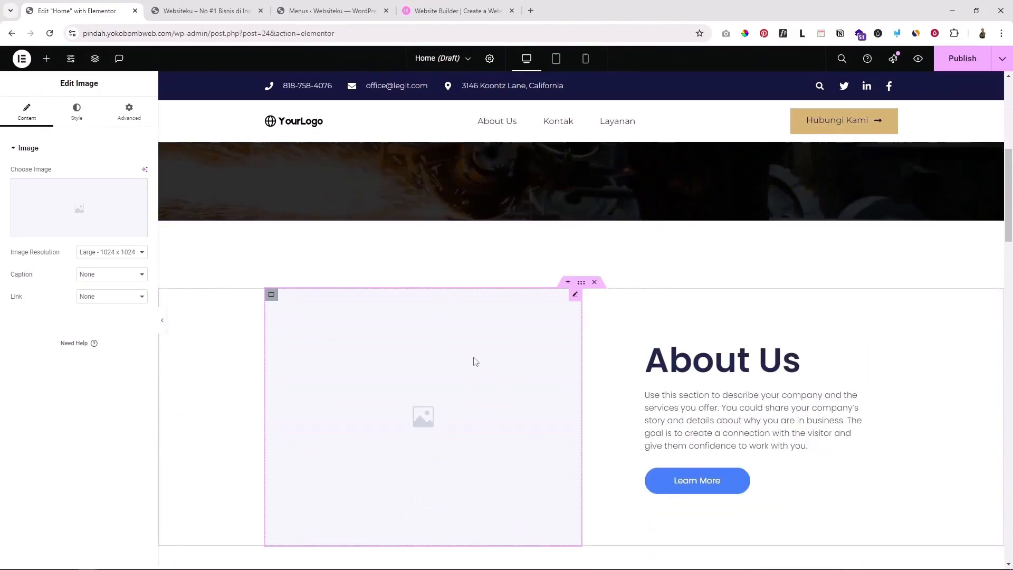
{"action": "scroll", "coordinate": [475, 359], "scroll_direction": "up", "scroll_amount": 5}
{"action": "scroll", "coordinate": [612, 242], "scroll_direction": "up", "scroll_amount": 3}
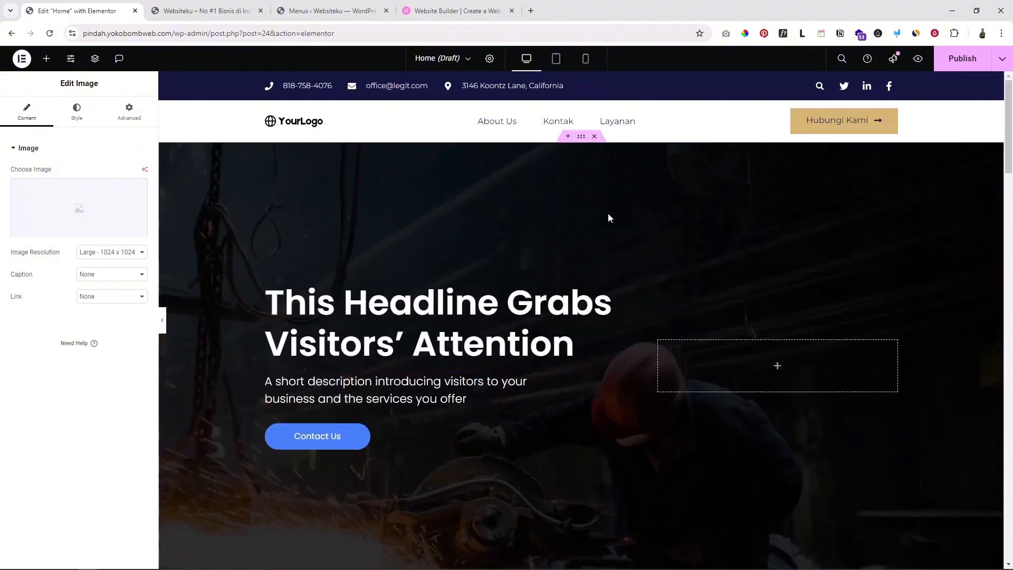
{"action": "scroll", "coordinate": [607, 213], "scroll_direction": "down", "scroll_amount": 8}
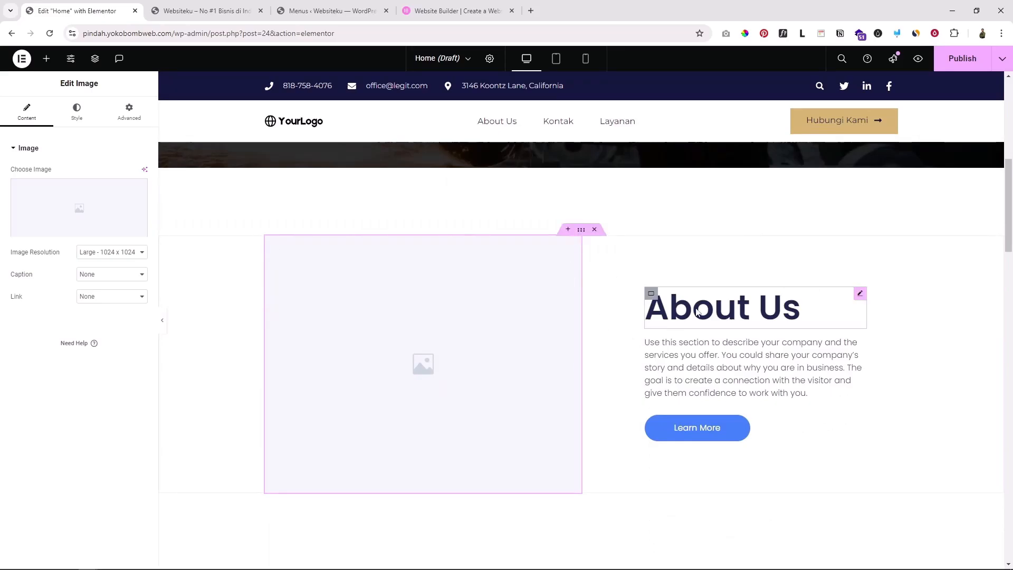
{"action": "scroll", "coordinate": [615, 307], "scroll_direction": "up", "scroll_amount": 8}
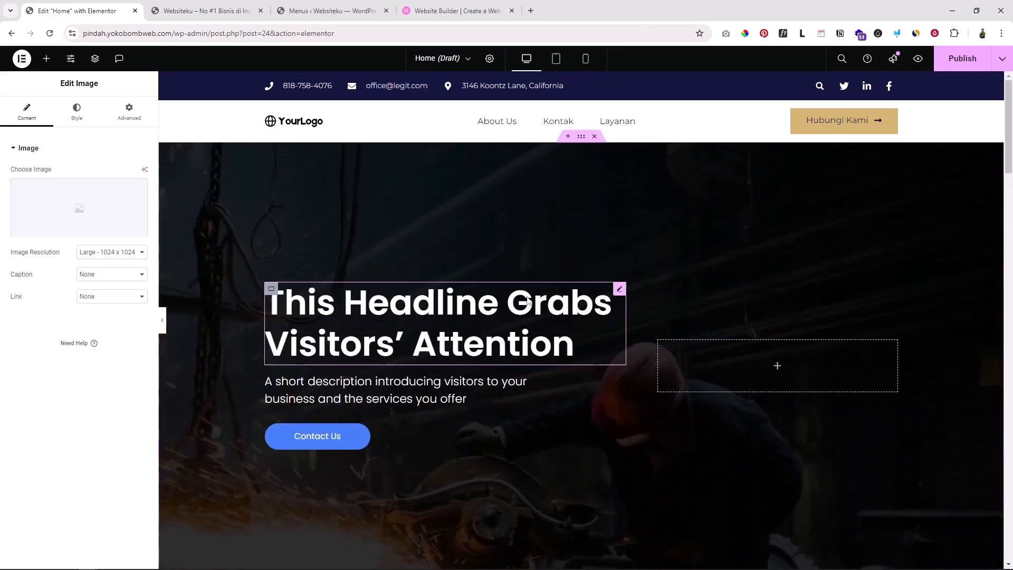
{"action": "scroll", "coordinate": [585, 289], "scroll_direction": "down", "scroll_amount": 8}
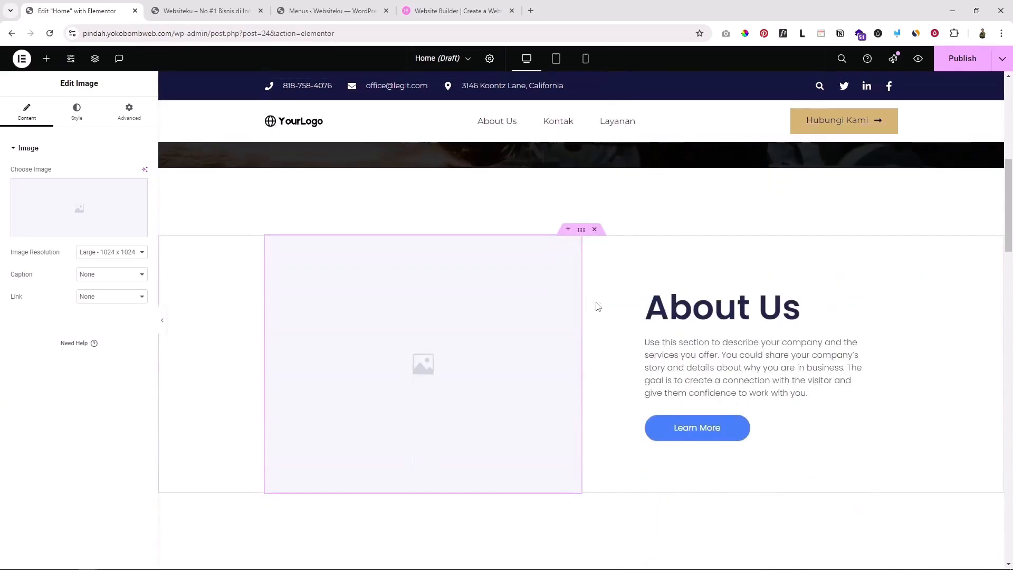
{"action": "scroll", "coordinate": [512, 294], "scroll_direction": "up", "scroll_amount": 2}
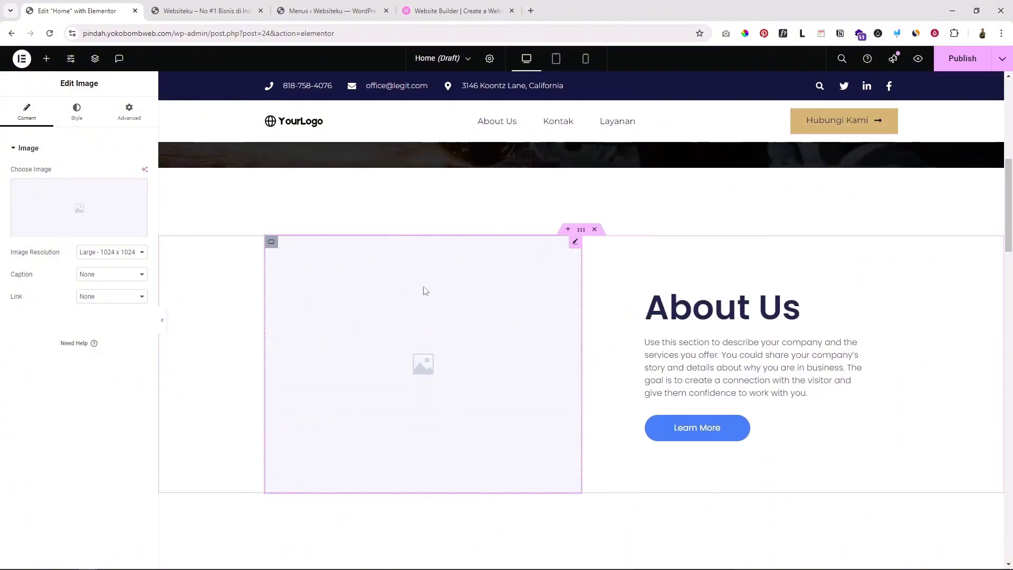
Upload the worker-with-saw photo and insert it into the About Us image
{"action": "left_click", "coordinate": [81, 205]}
{"action": "left_click", "coordinate": [143, 101]}
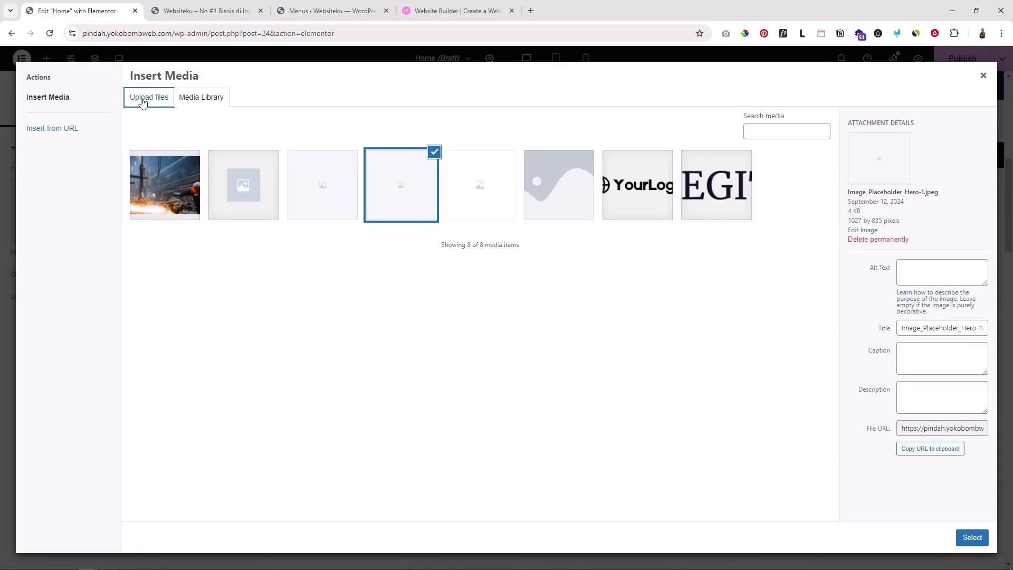
{"action": "left_click", "coordinate": [554, 284]}
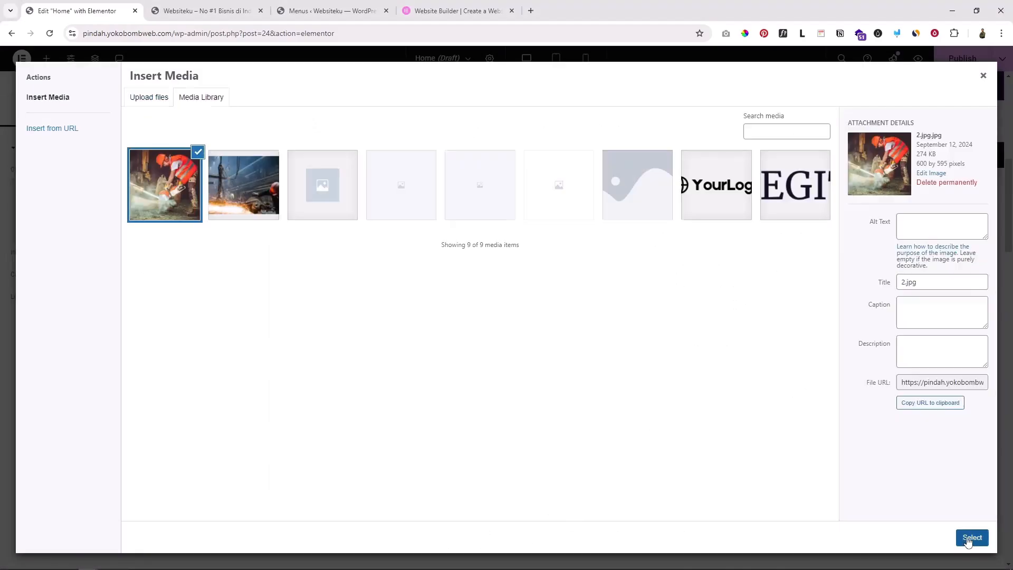
{"action": "left_click", "coordinate": [972, 537]}
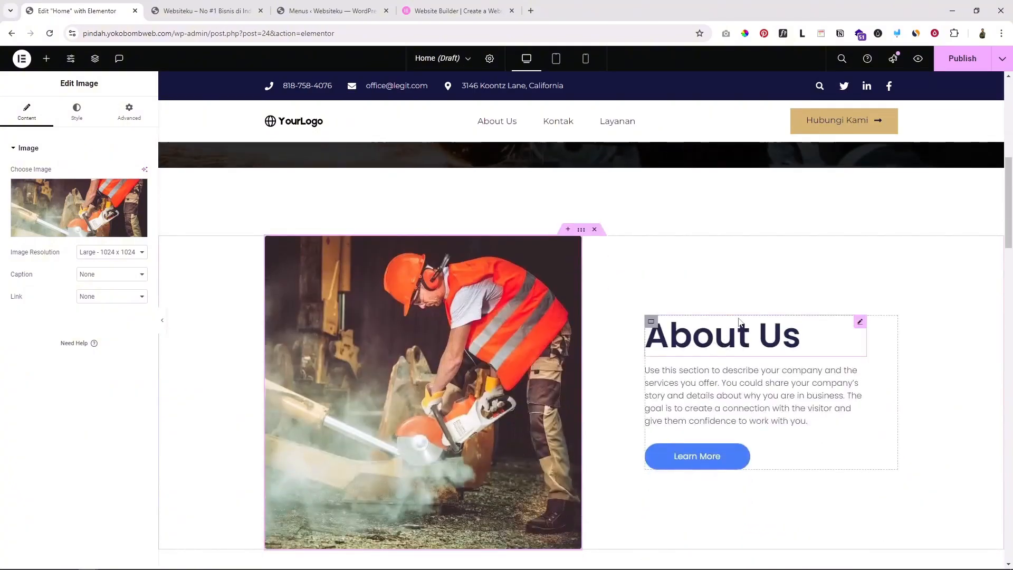
Review the About Us heading, description text and Learn More button, starting on the button's link
{"action": "left_click", "coordinate": [738, 284]}
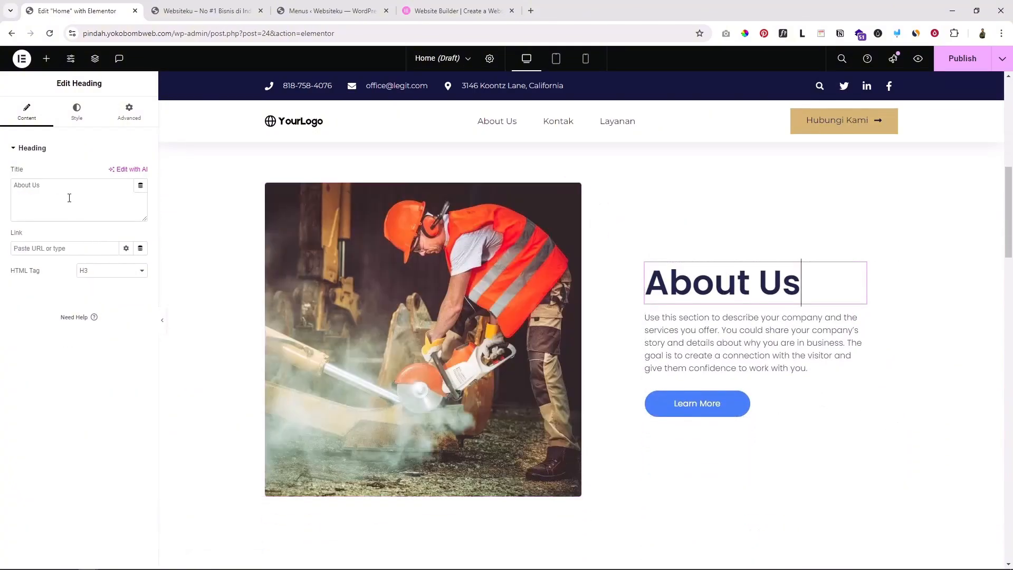
{"action": "left_click", "coordinate": [678, 367]}
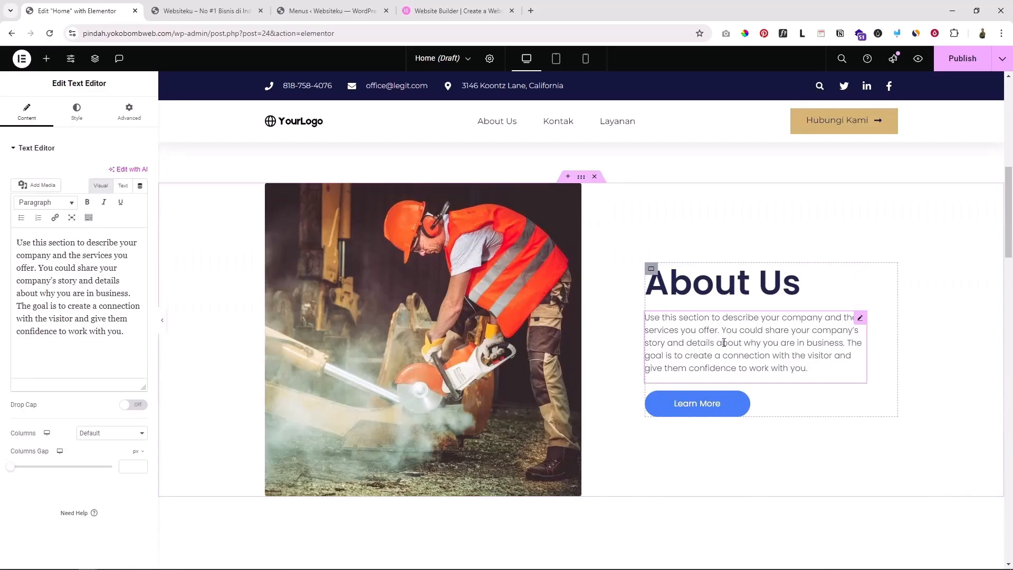
{"action": "left_click_drag", "start_coordinate": [104, 345], "coordinate": [27, 251]}
{"action": "scroll", "coordinate": [776, 327], "scroll_direction": "down", "scroll_amount": 2}
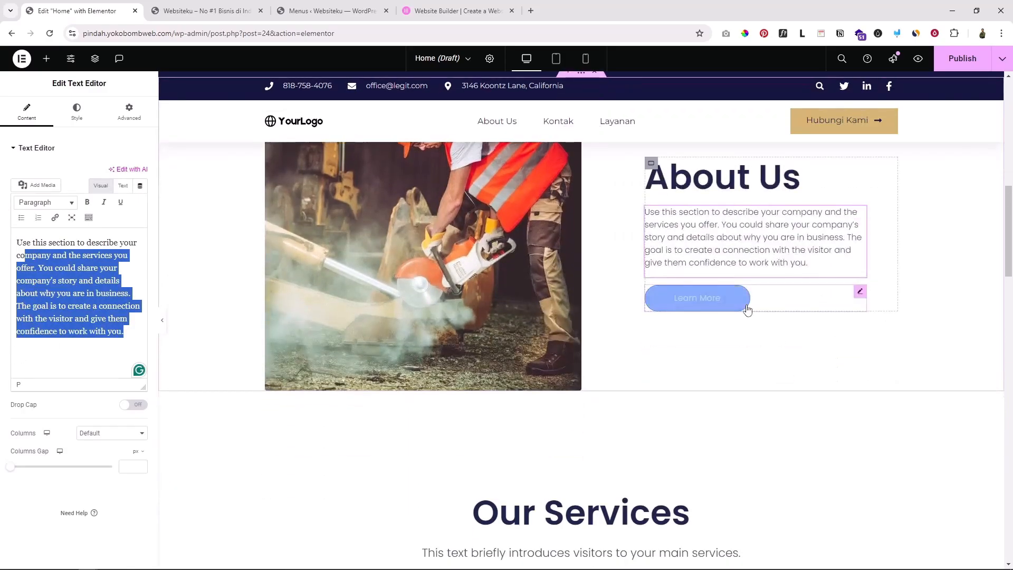
{"action": "scroll", "coordinate": [748, 307], "scroll_direction": "up", "scroll_amount": 1}
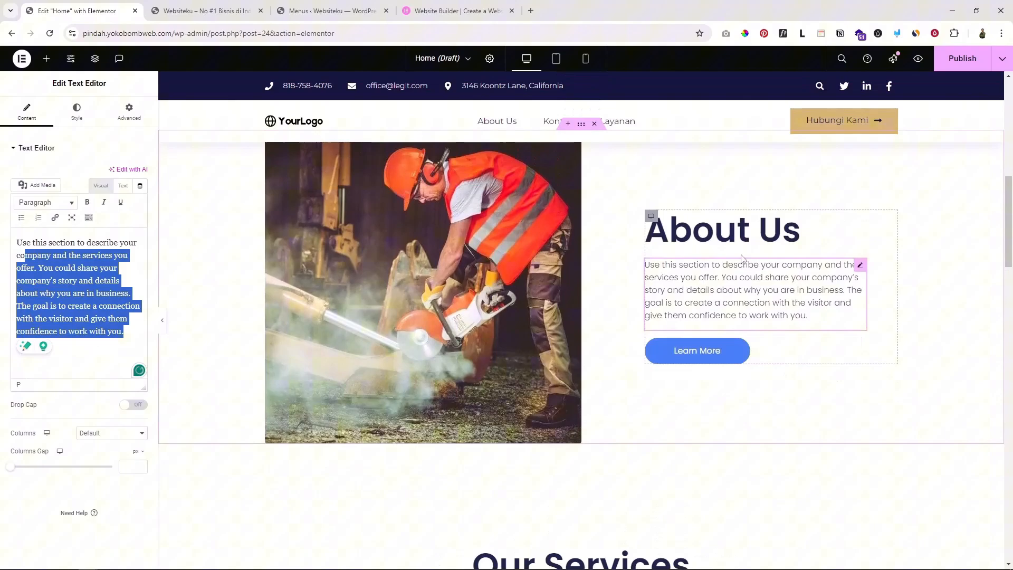
{"action": "left_click", "coordinate": [761, 358]}
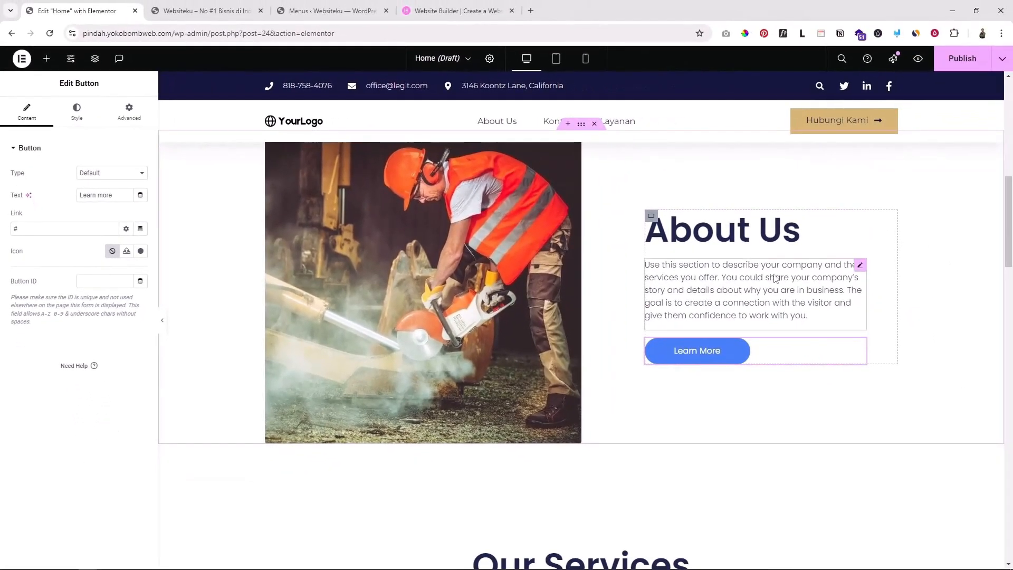
{"action": "scroll", "coordinate": [775, 276], "scroll_direction": "up", "scroll_amount": 2}
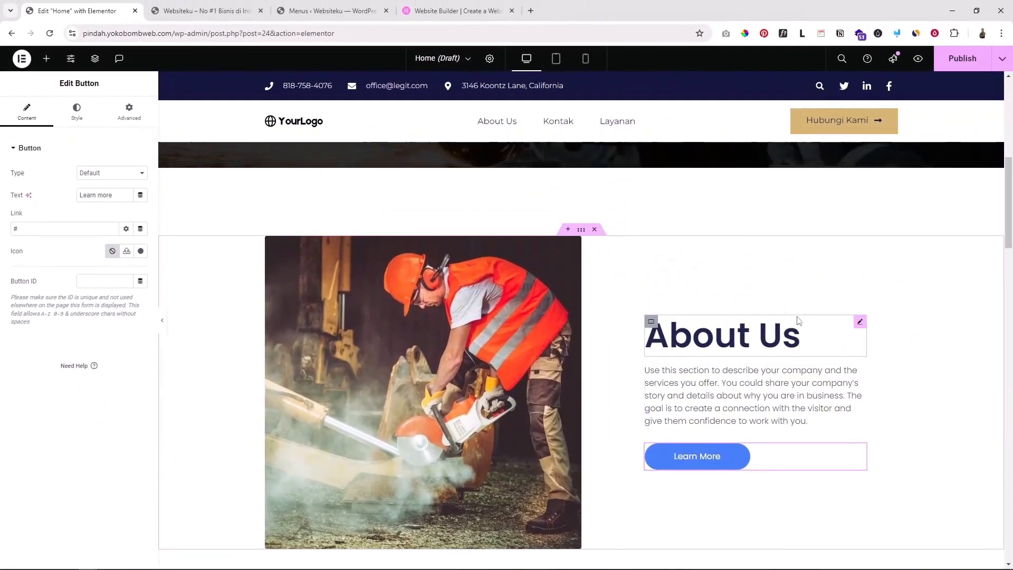
{"action": "left_click", "coordinate": [31, 228]}
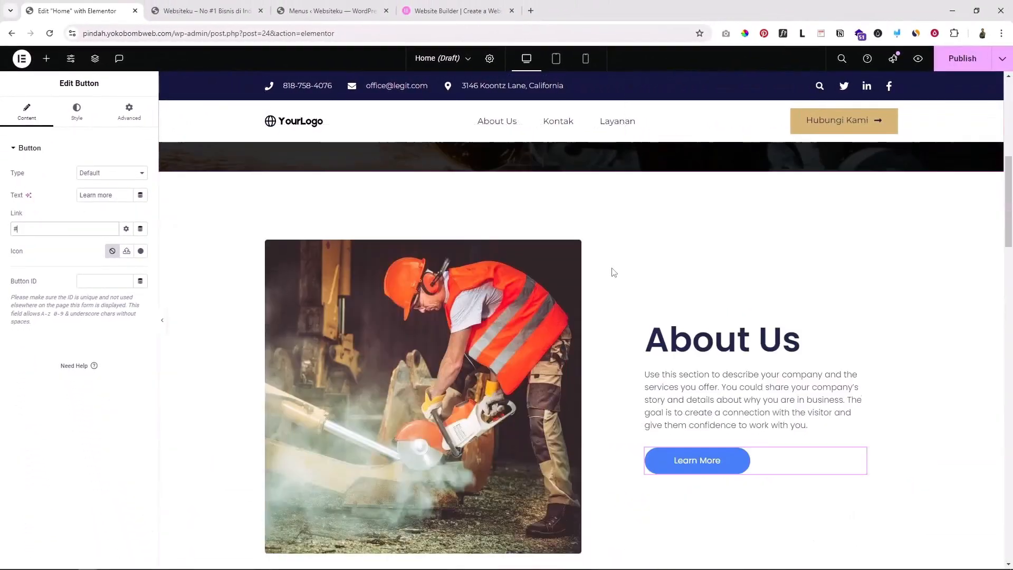
{"action": "scroll", "coordinate": [614, 272], "scroll_direction": "down", "scroll_amount": 9}
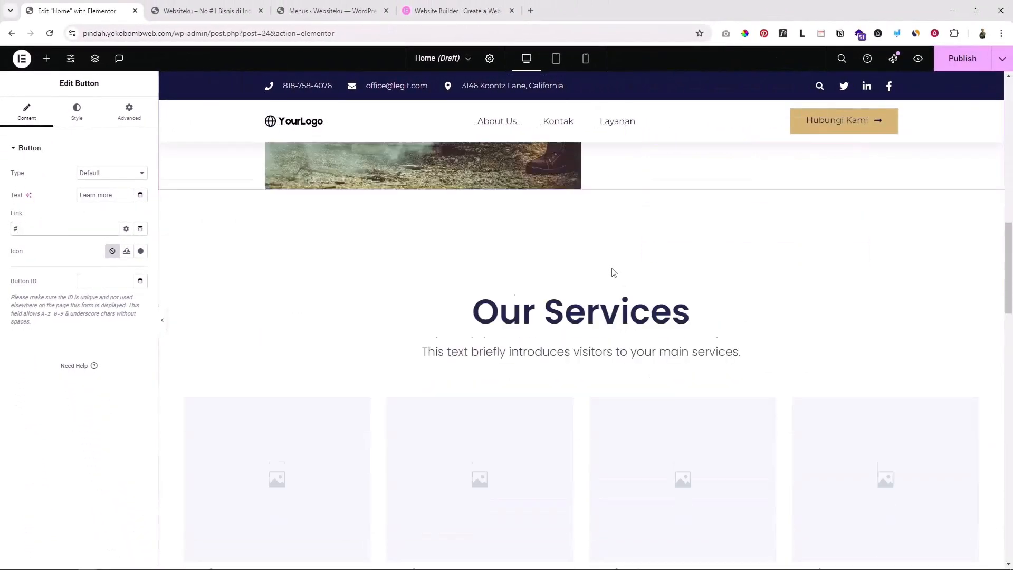
{"action": "scroll", "coordinate": [613, 243], "scroll_direction": "up", "scroll_amount": 2}
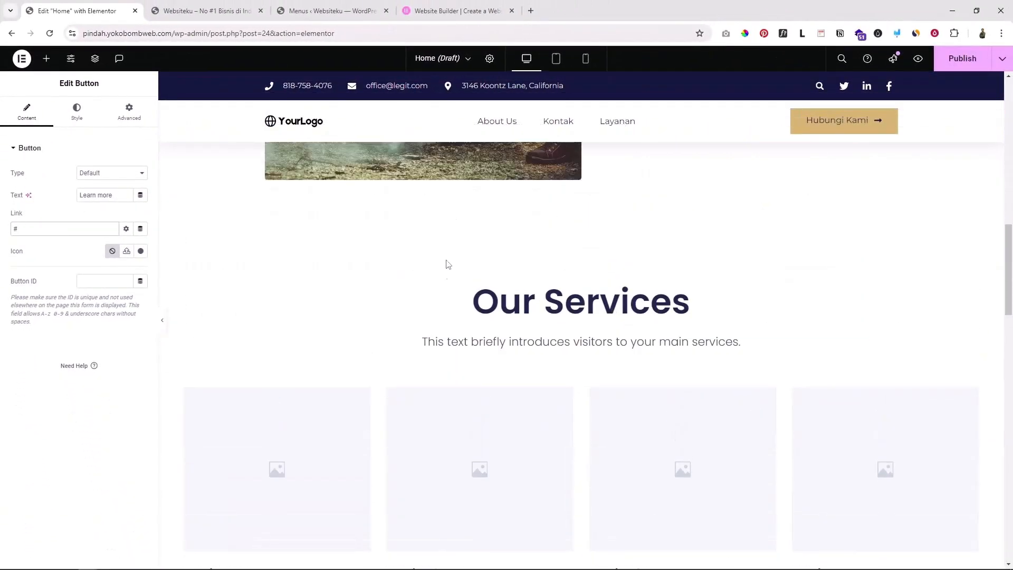
{"action": "scroll", "coordinate": [587, 357], "scroll_direction": "down", "scroll_amount": 2}
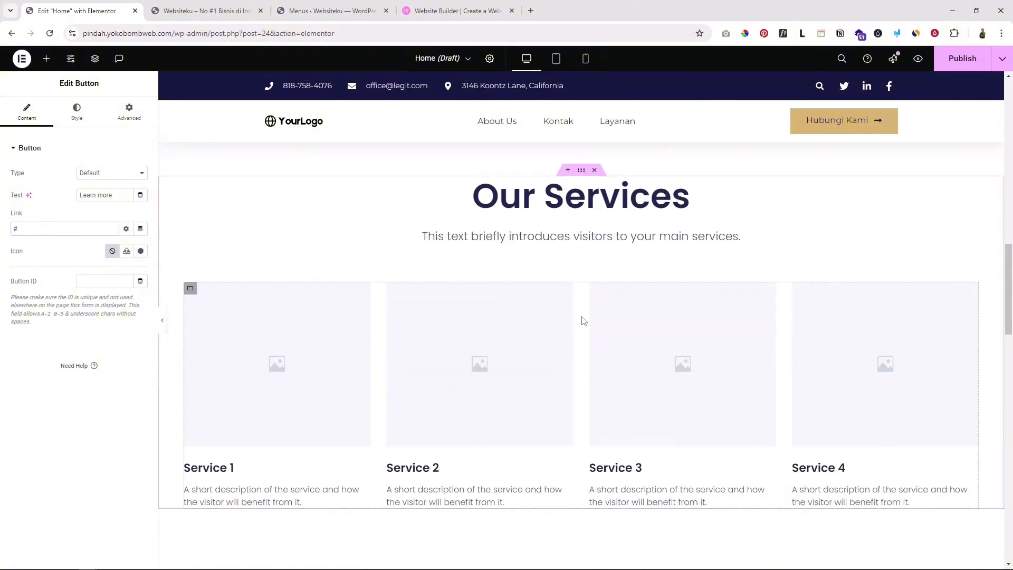
{"action": "scroll", "coordinate": [583, 320], "scroll_direction": "up", "scroll_amount": 2}
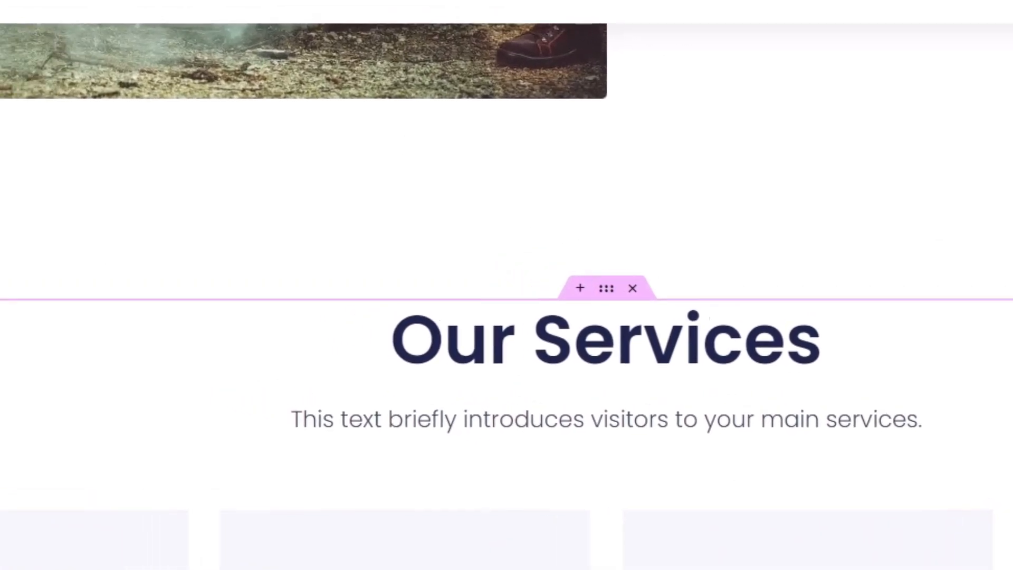
Set the Our Services container's width to 1200 px
{"action": "left_click", "coordinate": [526, 268]}
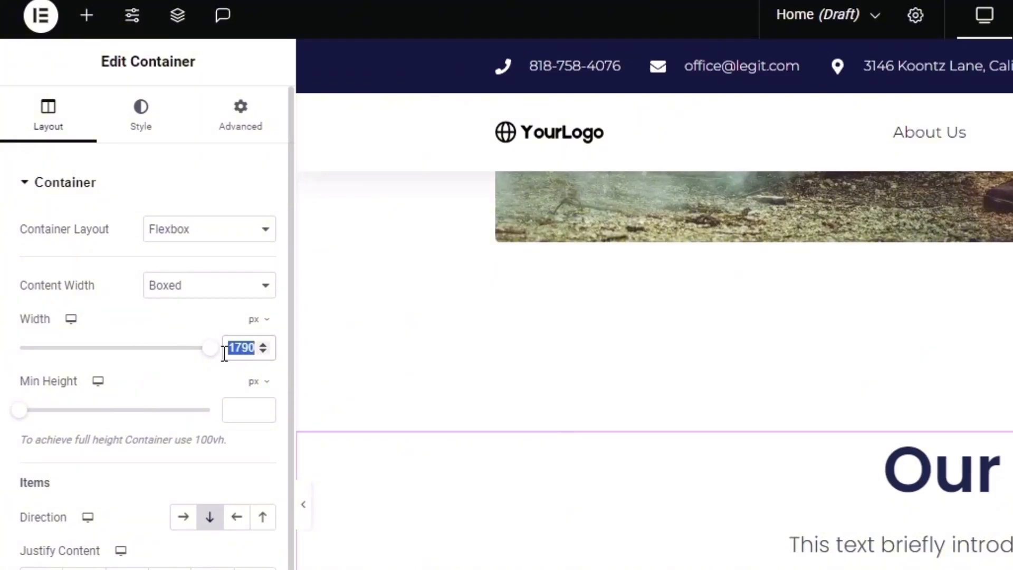
{"action": "type", "text": "1200"}
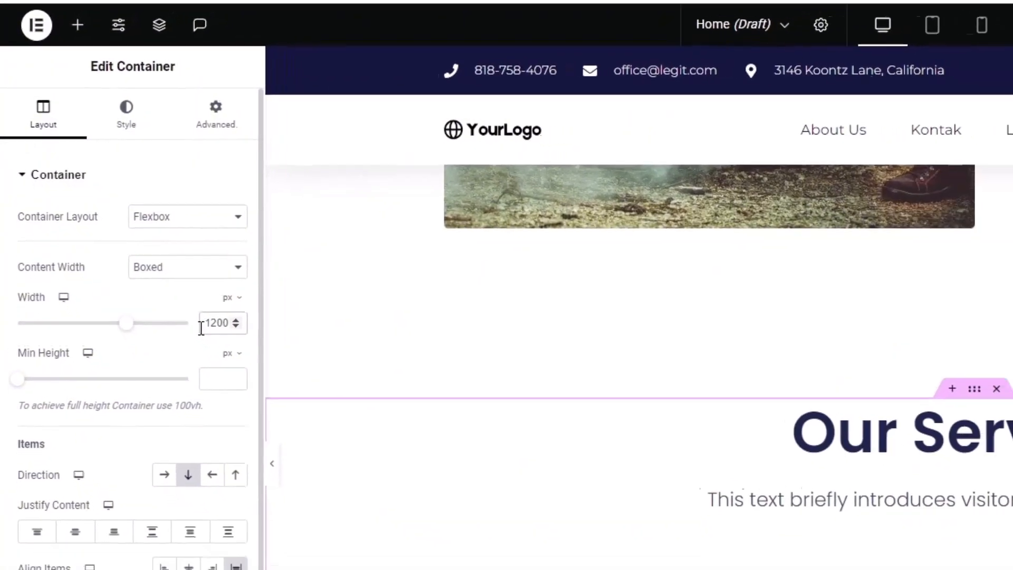
{"action": "scroll", "coordinate": [668, 349], "scroll_direction": "down", "scroll_amount": 3}
{"action": "scroll", "coordinate": [668, 348], "scroll_direction": "up", "scroll_amount": 3}
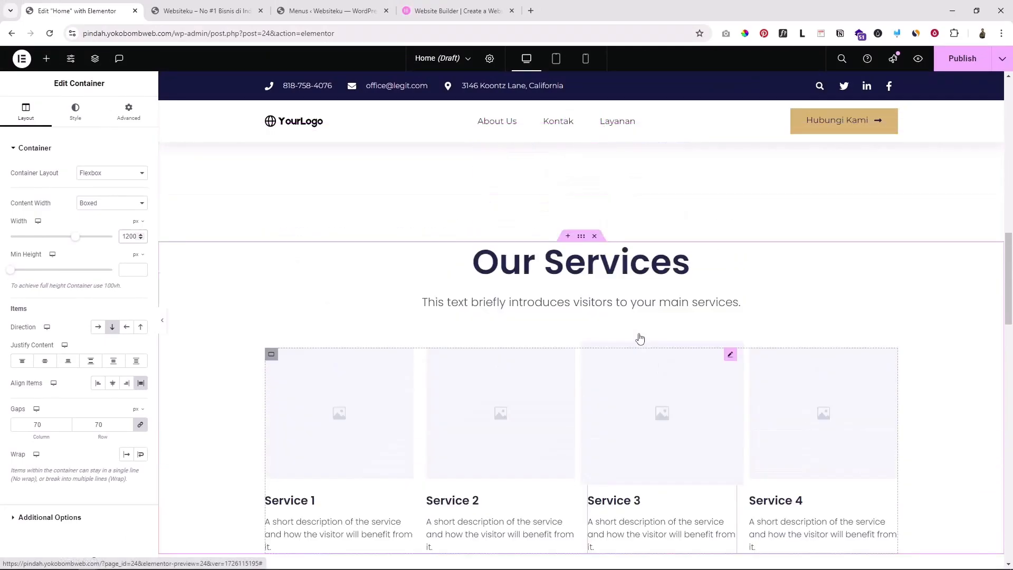
{"action": "scroll", "coordinate": [544, 287], "scroll_direction": "up", "scroll_amount": 3}
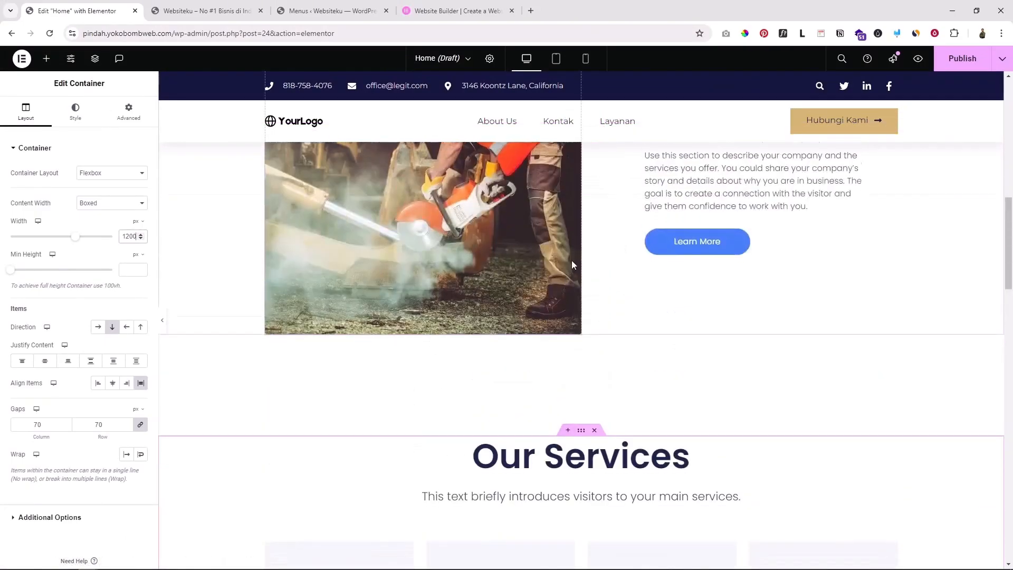
{"action": "scroll", "coordinate": [572, 264], "scroll_direction": "down", "scroll_amount": 6}
{"action": "scroll", "coordinate": [501, 296], "scroll_direction": "up", "scroll_amount": 2}
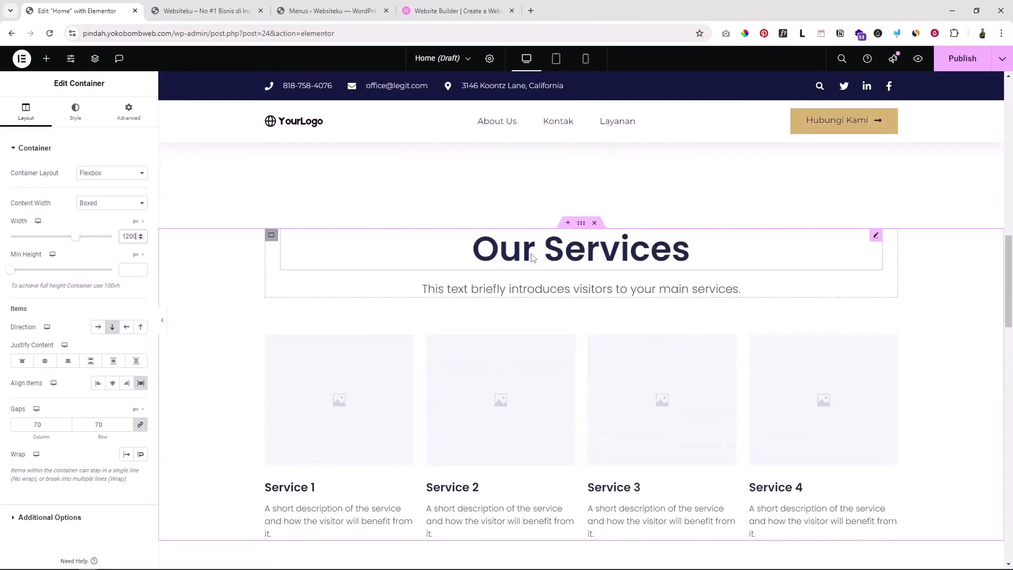
Select the Our Services heading and move down to the service cards
{"action": "left_click", "coordinate": [532, 258]}
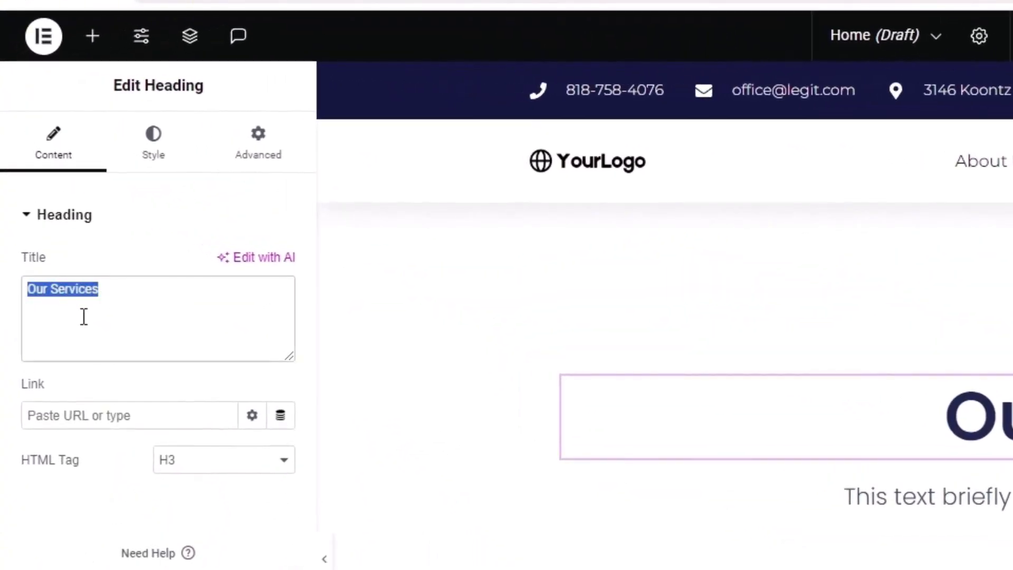
{"action": "scroll", "coordinate": [664, 301], "scroll_direction": "up", "scroll_amount": 3}
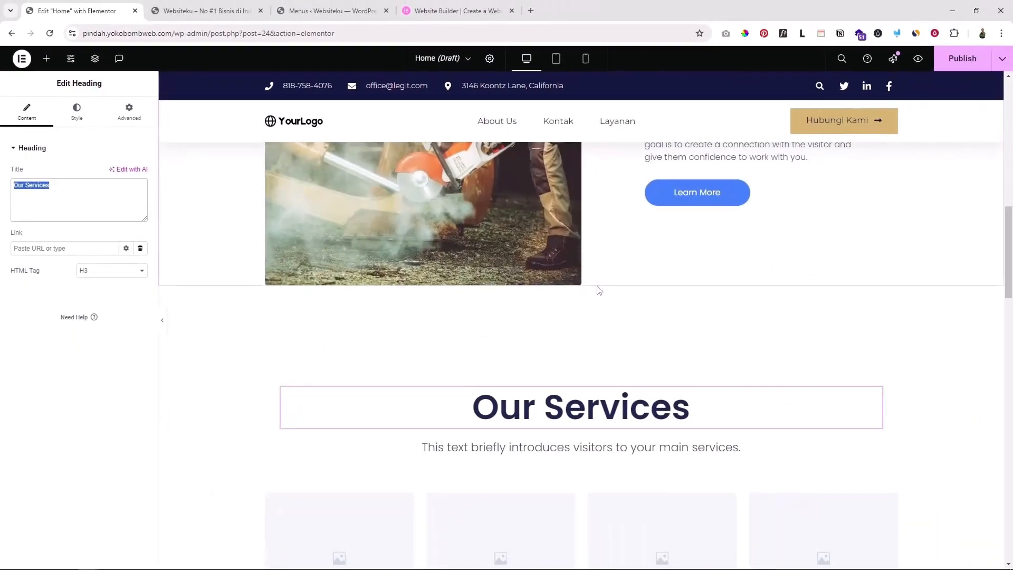
{"action": "scroll", "coordinate": [580, 289], "scroll_direction": "down", "scroll_amount": 3}
{"action": "scroll", "coordinate": [540, 323], "scroll_direction": "down", "scroll_amount": 2}
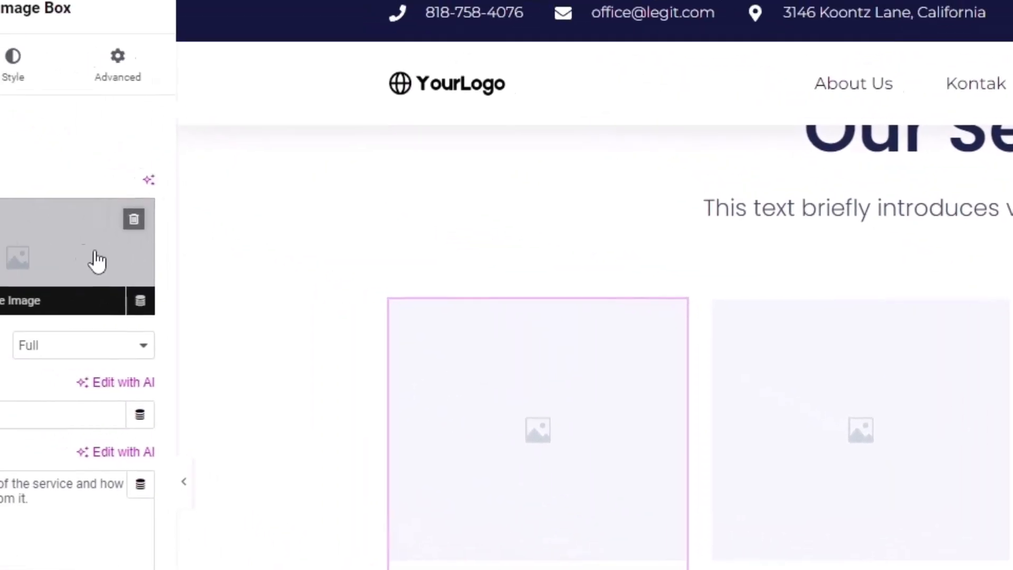
Upload image-1.jpg, the worker-with-drill photo, as the Service 1 card image
{"action": "left_click", "coordinate": [178, 318]}
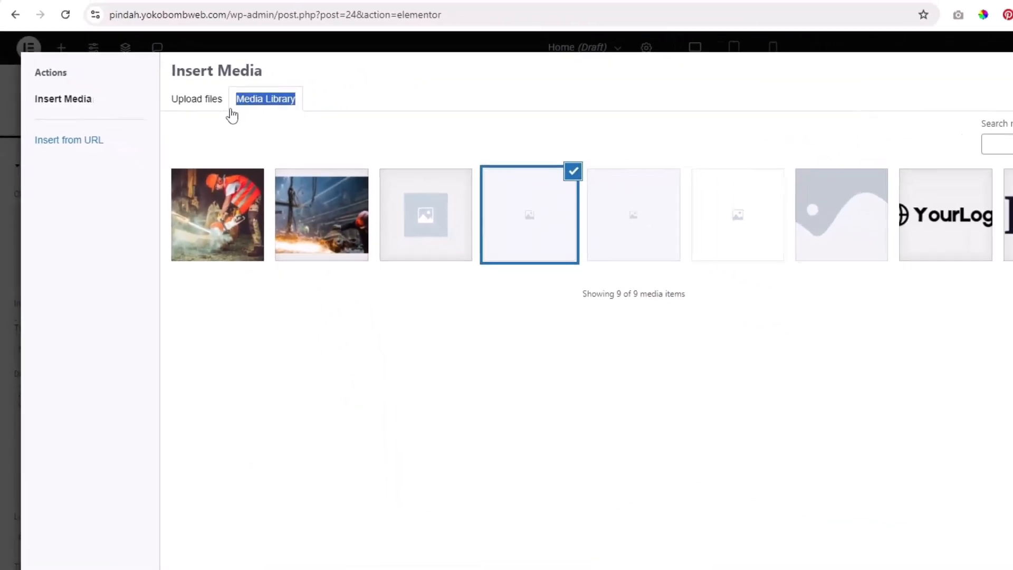
{"action": "left_click", "coordinate": [154, 100]}
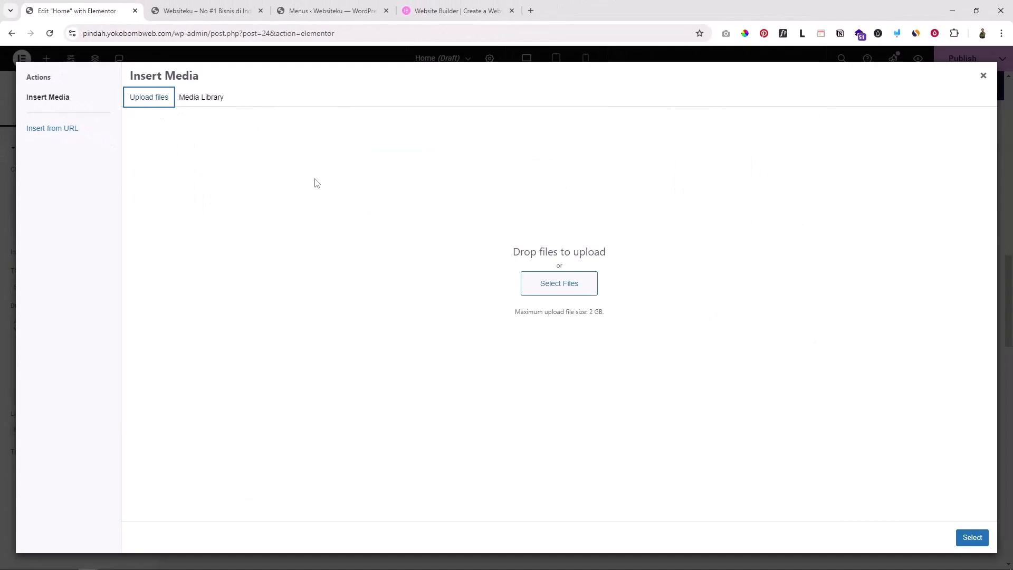
{"action": "left_click", "coordinate": [553, 285]}
{"action": "double_click", "coordinate": [181, 106]}
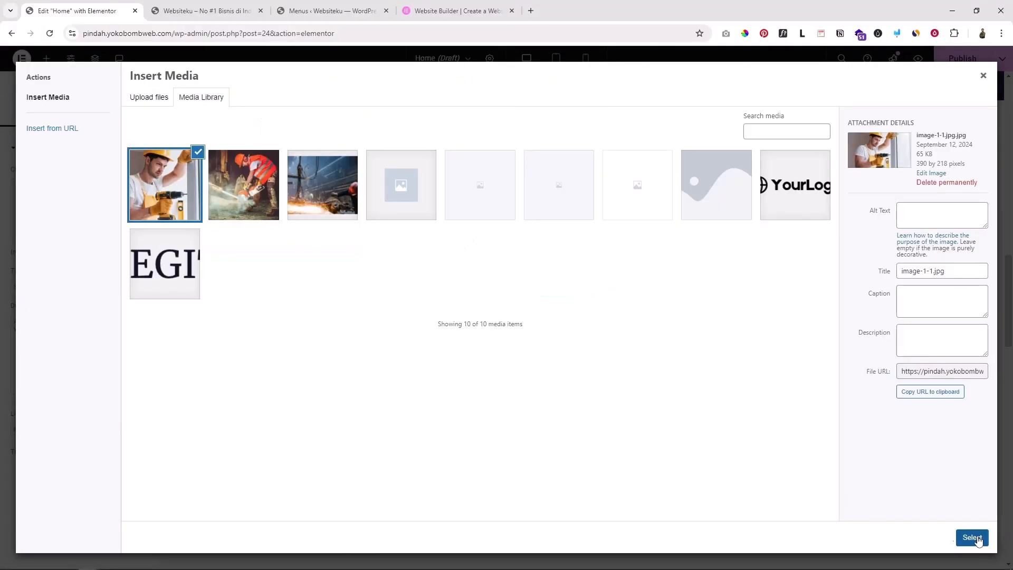
{"action": "left_click", "coordinate": [979, 539]}
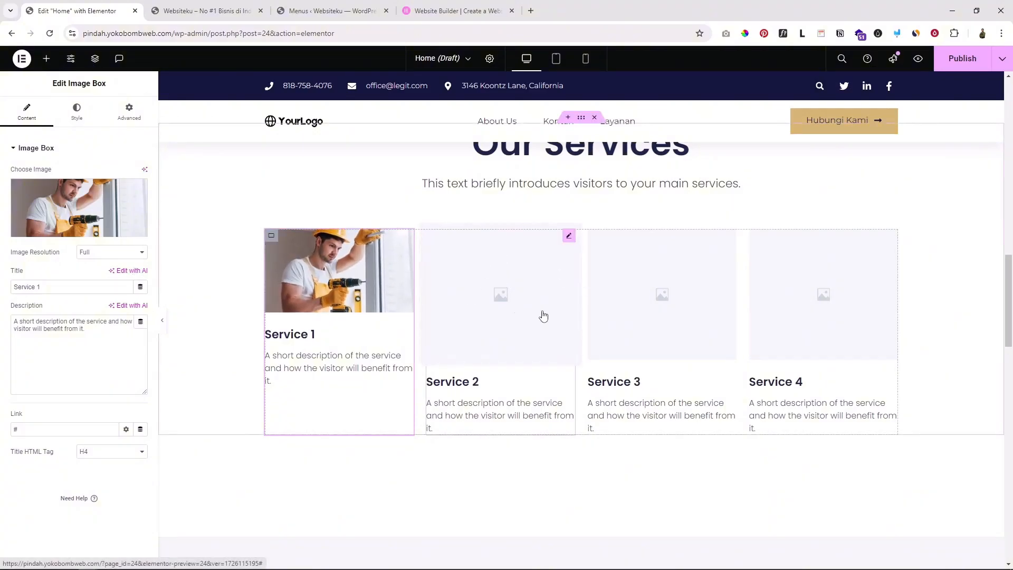
Select the Service 2 card for editing
{"action": "left_click", "coordinate": [494, 285]}
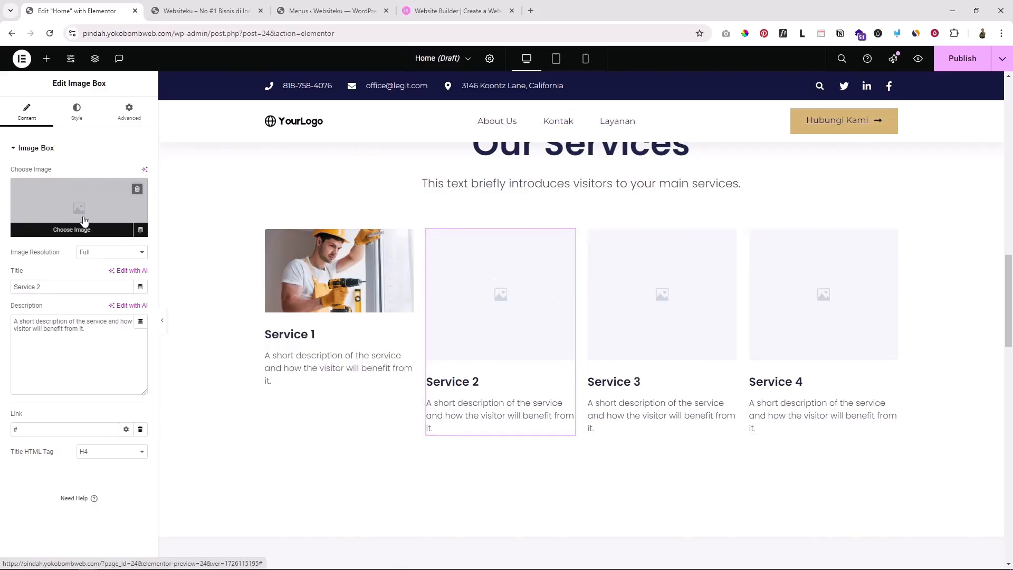
{"action": "scroll", "coordinate": [617, 293], "scroll_direction": "up", "scroll_amount": 3}
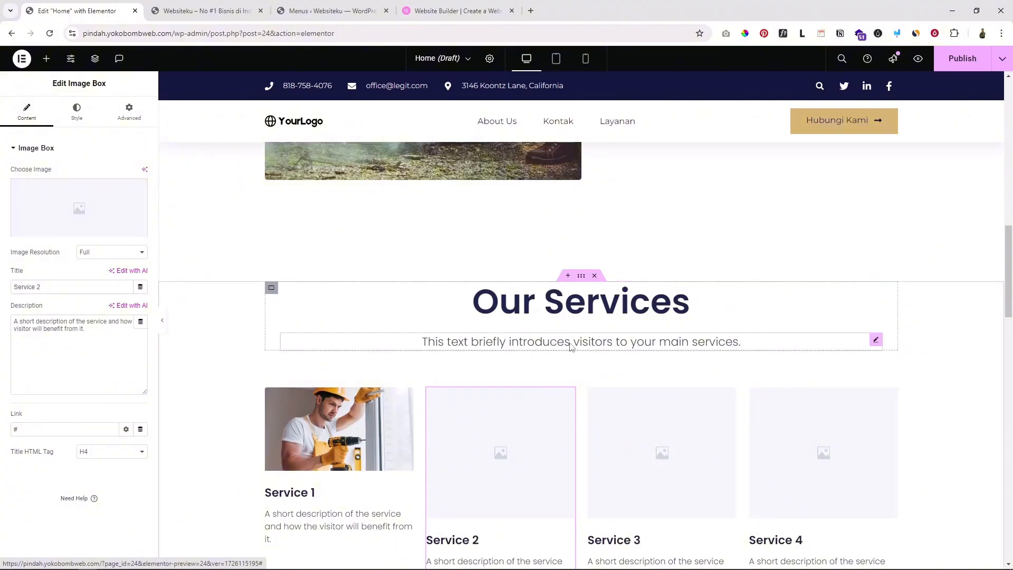
{"action": "scroll", "coordinate": [570, 346], "scroll_direction": "down", "scroll_amount": 2}
{"action": "scroll", "coordinate": [568, 343], "scroll_direction": "up", "scroll_amount": 4}
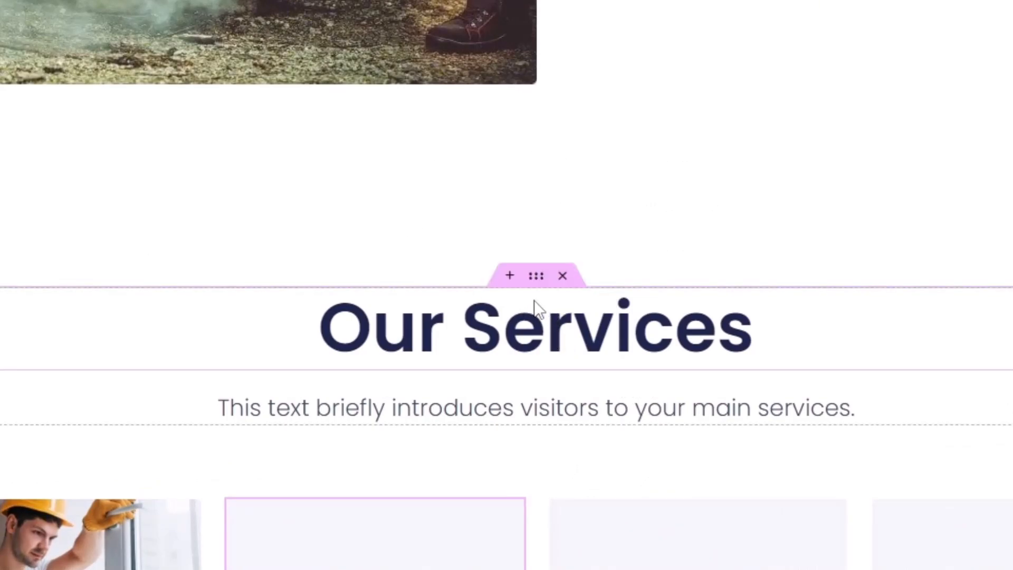
Add an empty container above Our Services and browse library blocks in the Services category
{"action": "left_click", "coordinate": [509, 275]}
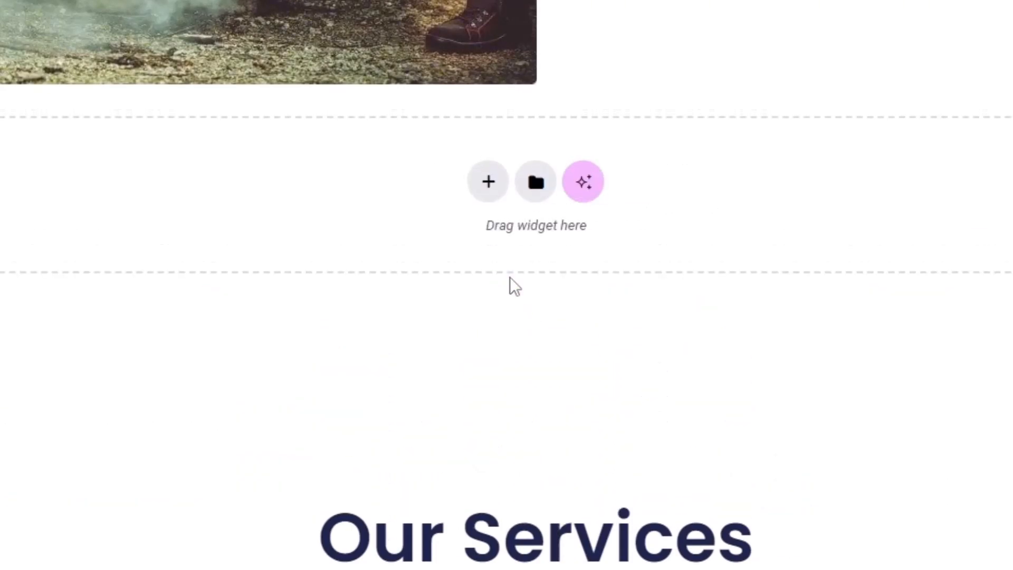
{"action": "left_click", "coordinate": [536, 185]}
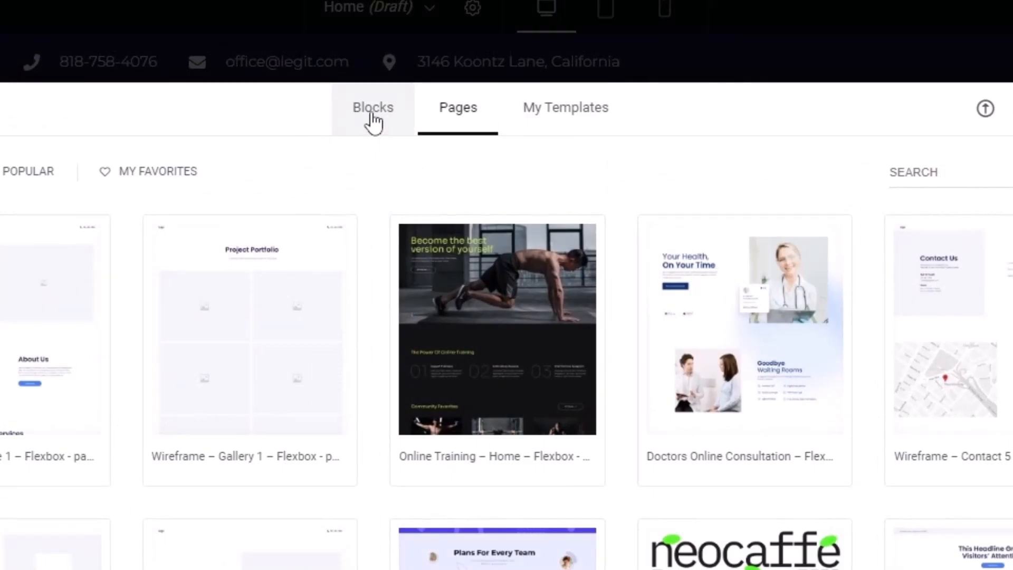
{"action": "left_click", "coordinate": [373, 119]}
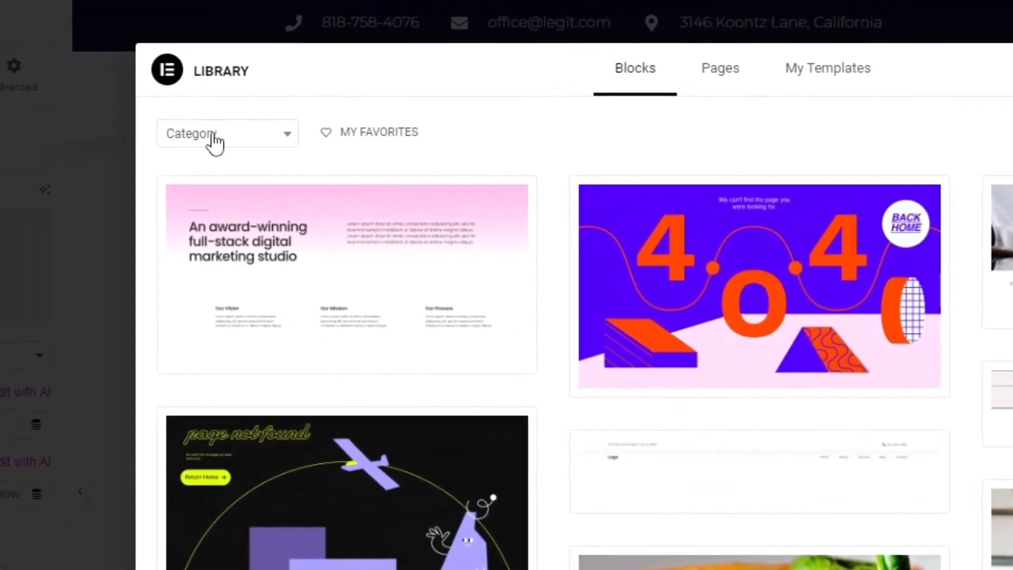
{"action": "left_click", "coordinate": [214, 142]}
{"action": "type", "text": "se"}
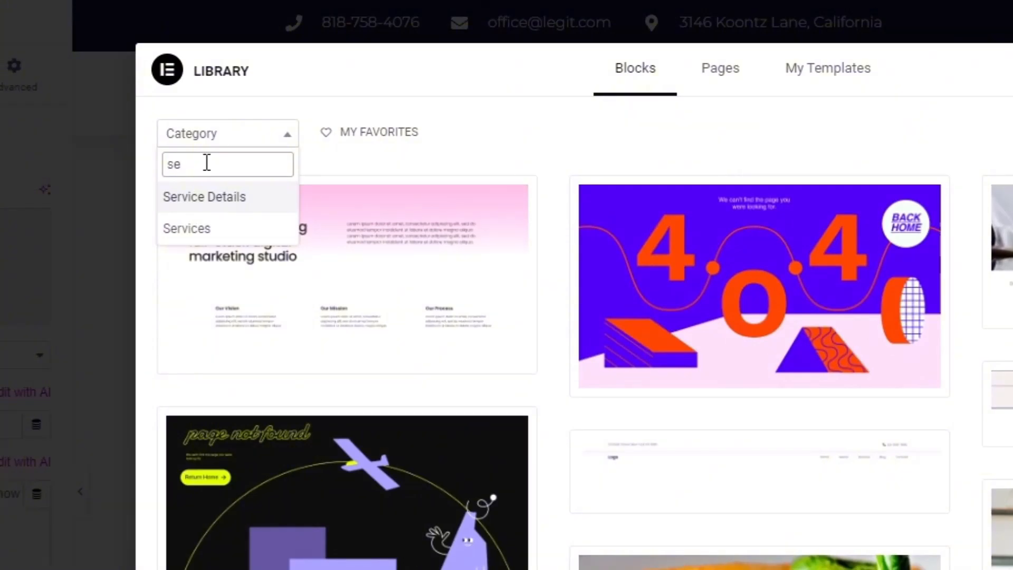
{"action": "left_click", "coordinate": [195, 226]}
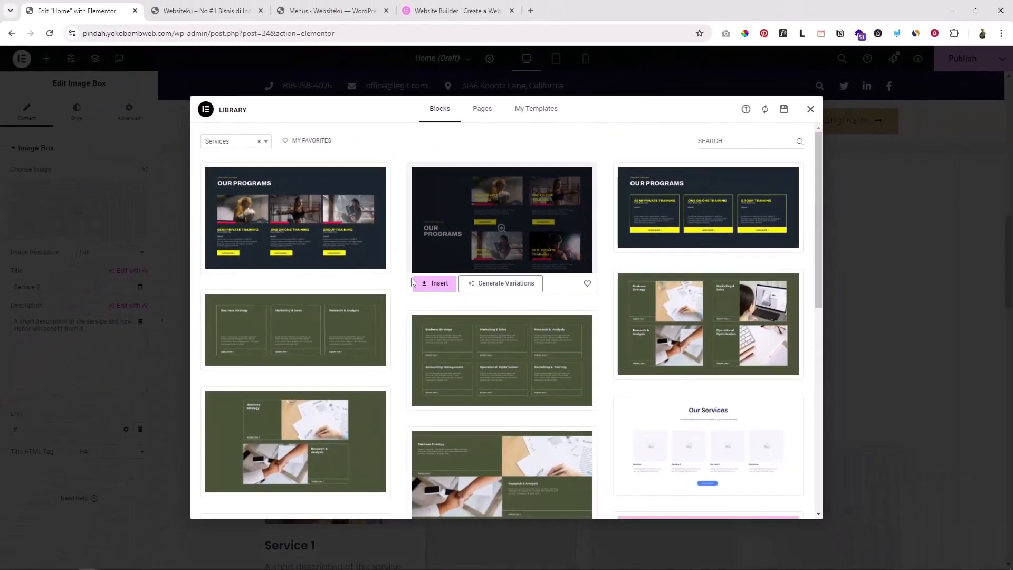
{"action": "scroll", "coordinate": [474, 306], "scroll_direction": "down", "scroll_amount": 5}
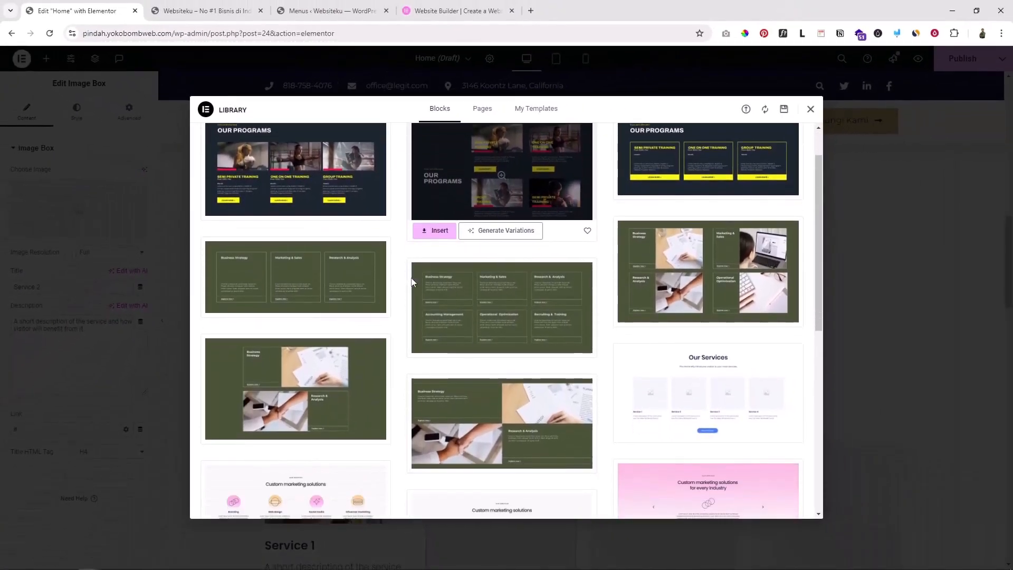
{"action": "scroll", "coordinate": [413, 280], "scroll_direction": "up", "scroll_amount": 4}
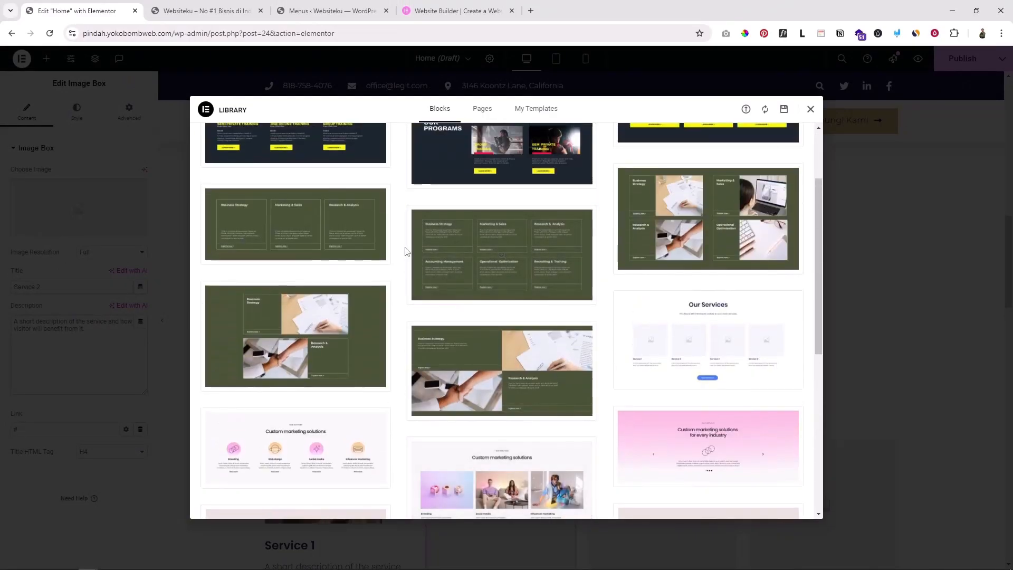
{"action": "scroll", "coordinate": [406, 251], "scroll_direction": "up", "scroll_amount": 2}
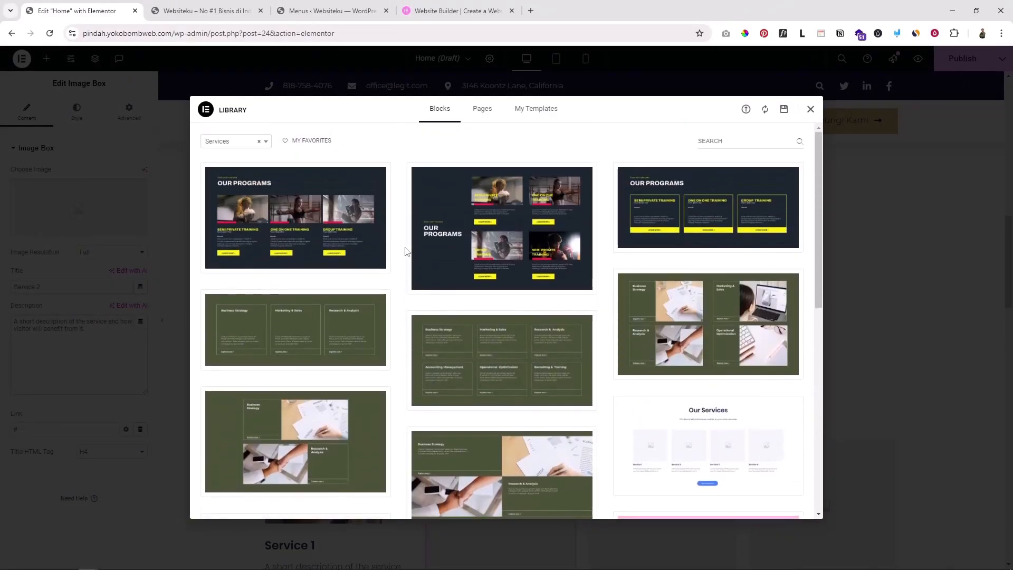
Insert the dark Our Programs block with four Semi Private Training cards
{"action": "mouse_move", "coordinate": [452, 208]}
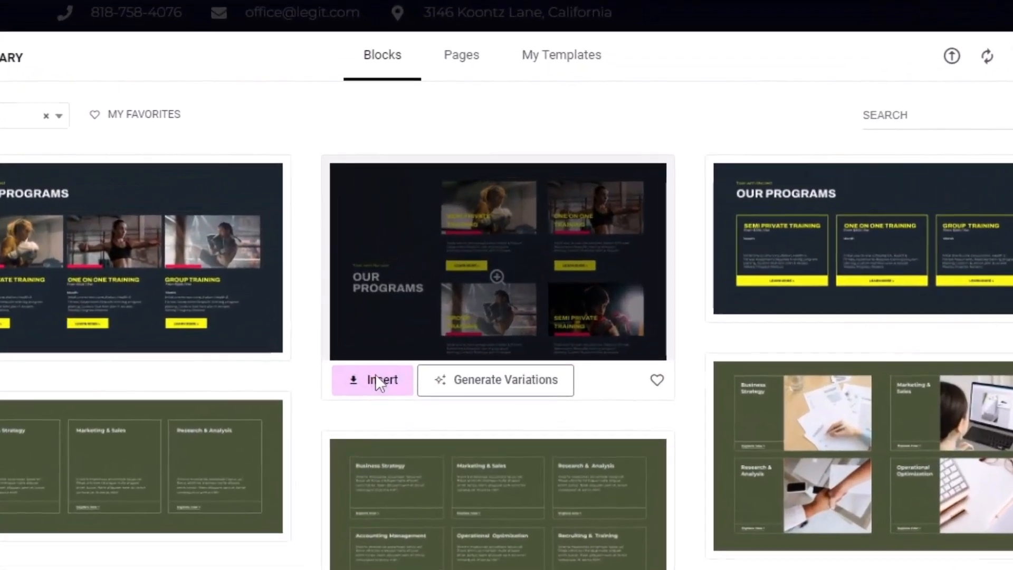
{"action": "left_click", "coordinate": [375, 376]}
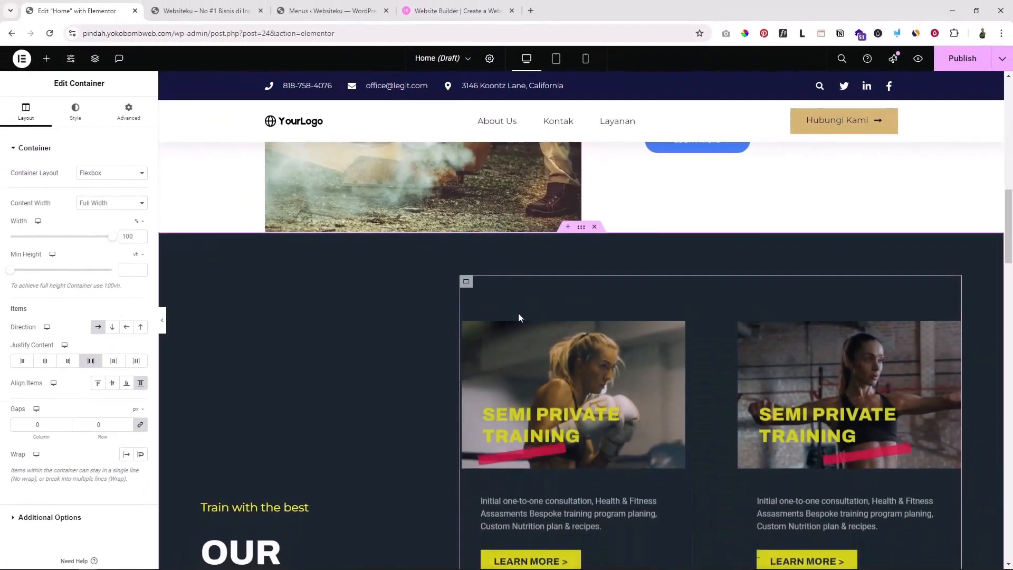
{"action": "scroll", "coordinate": [422, 353], "scroll_direction": "down", "scroll_amount": 9}
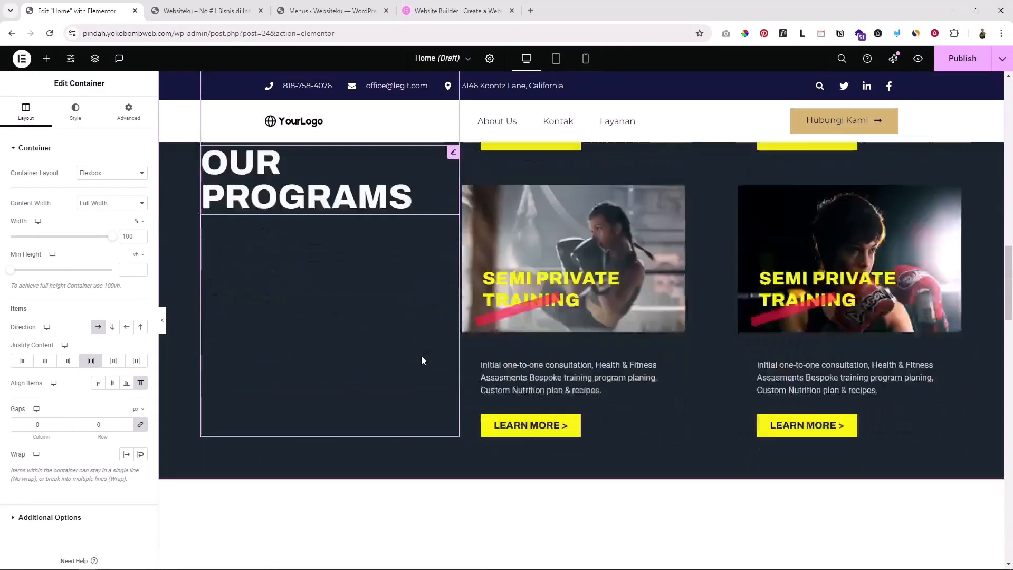
{"action": "scroll", "coordinate": [509, 232], "scroll_direction": "up", "scroll_amount": 5}
{"action": "scroll", "coordinate": [549, 261], "scroll_direction": "down", "scroll_amount": 8}
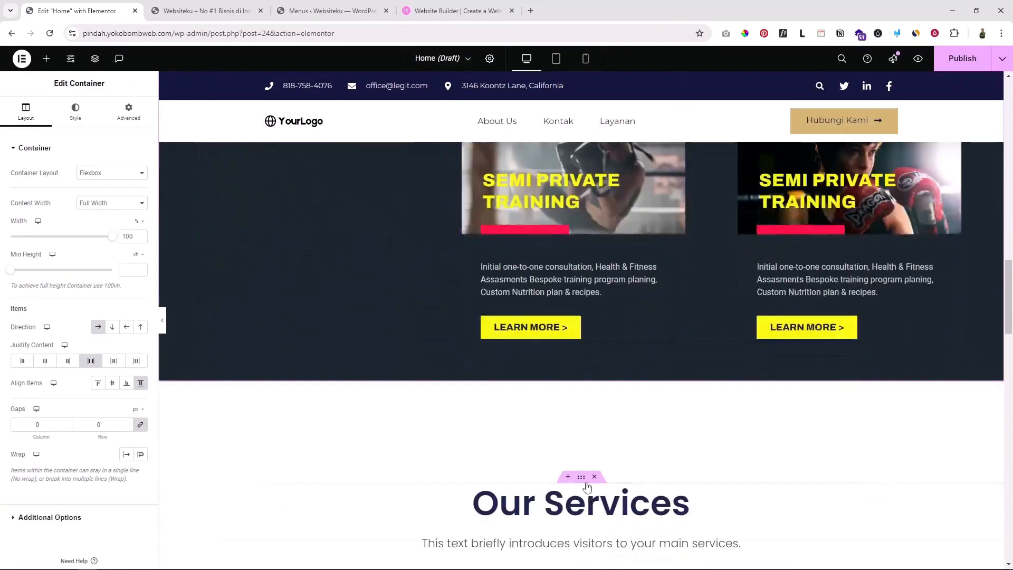
{"action": "scroll", "coordinate": [565, 364], "scroll_direction": "down", "scroll_amount": 4}
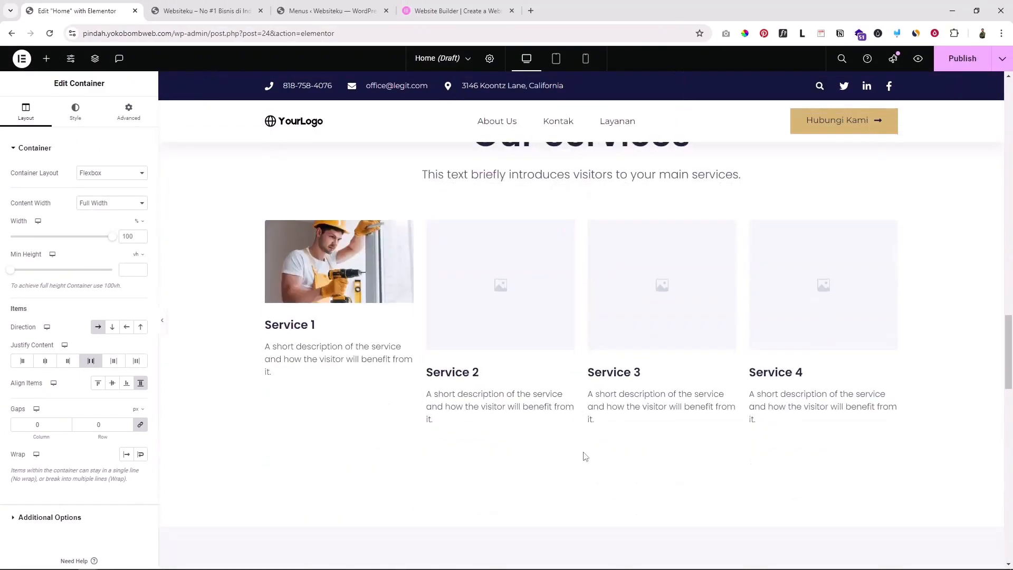
{"action": "scroll", "coordinate": [584, 456], "scroll_direction": "up", "scroll_amount": 5}
{"action": "scroll", "coordinate": [584, 456], "scroll_direction": "up", "scroll_amount": 10}
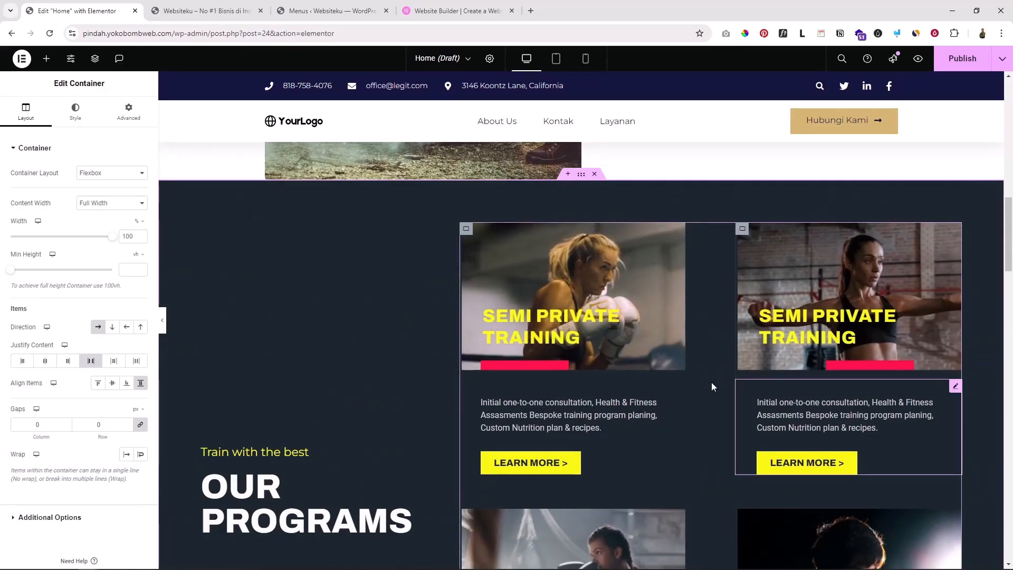
{"action": "scroll", "coordinate": [679, 400], "scroll_direction": "down", "scroll_amount": 3}
{"action": "scroll", "coordinate": [678, 400], "scroll_direction": "down", "scroll_amount": 4}
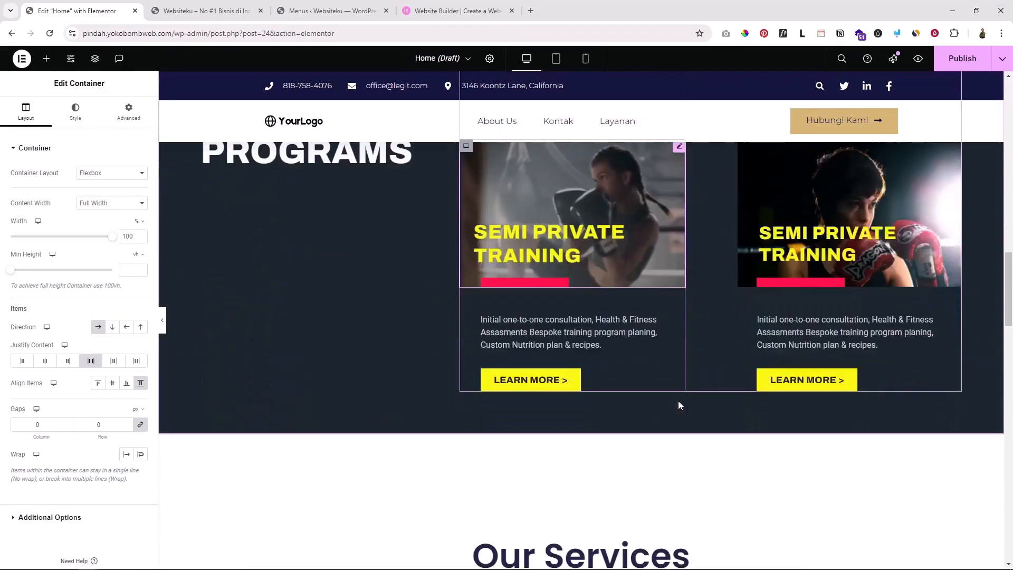
{"action": "scroll", "coordinate": [678, 400], "scroll_direction": "up", "scroll_amount": 8}
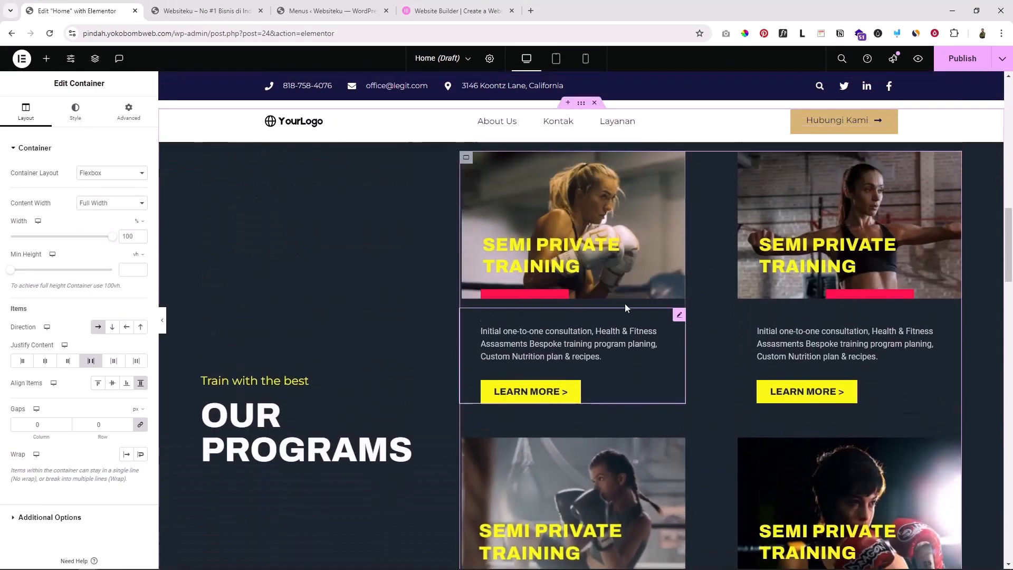
{"action": "scroll", "coordinate": [569, 288], "scroll_direction": "down", "scroll_amount": 2}
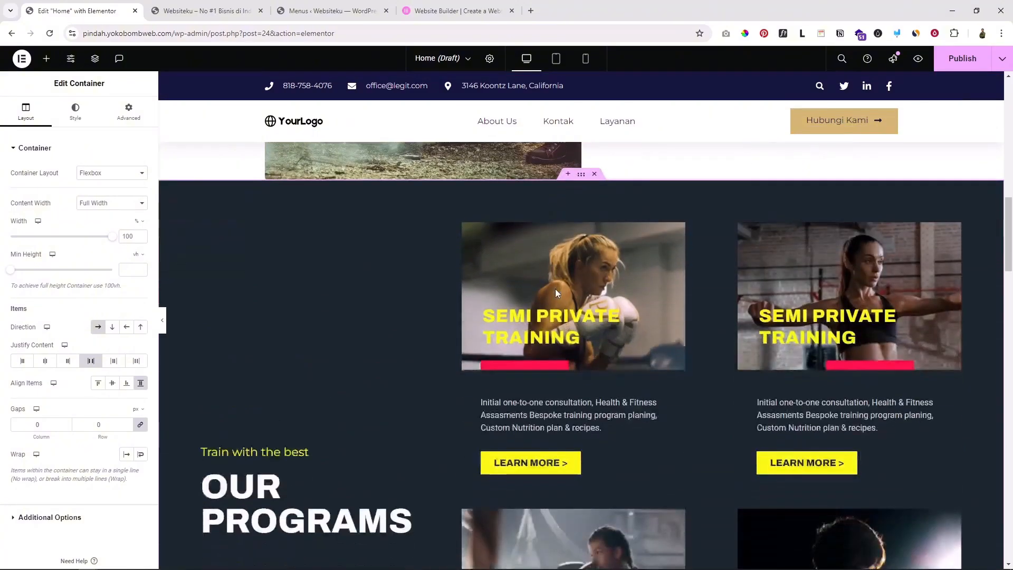
Open the first program card's Call to Action settings
{"action": "left_click", "coordinate": [543, 322]}
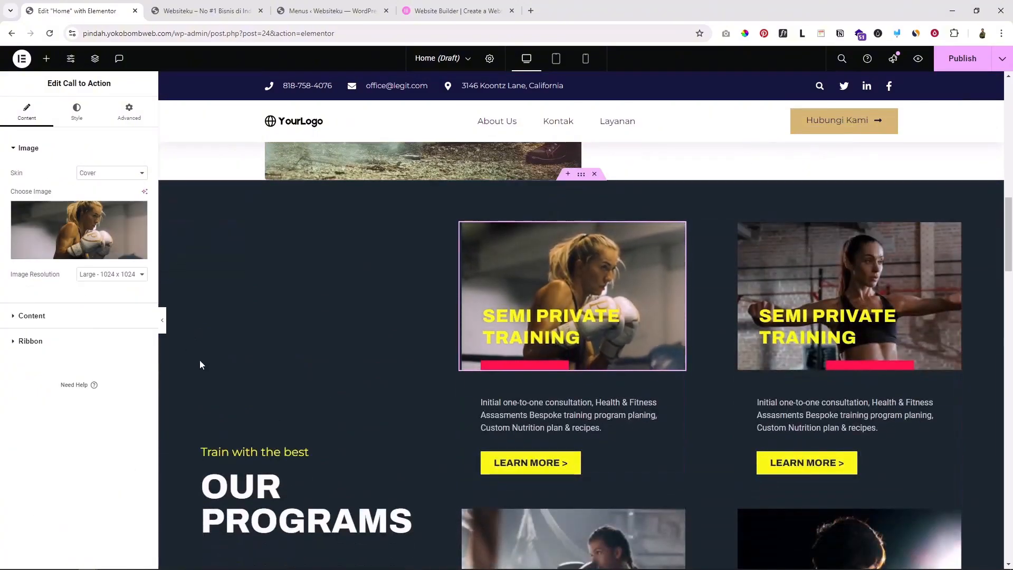
{"action": "scroll", "coordinate": [689, 389], "scroll_direction": "down", "scroll_amount": 4}
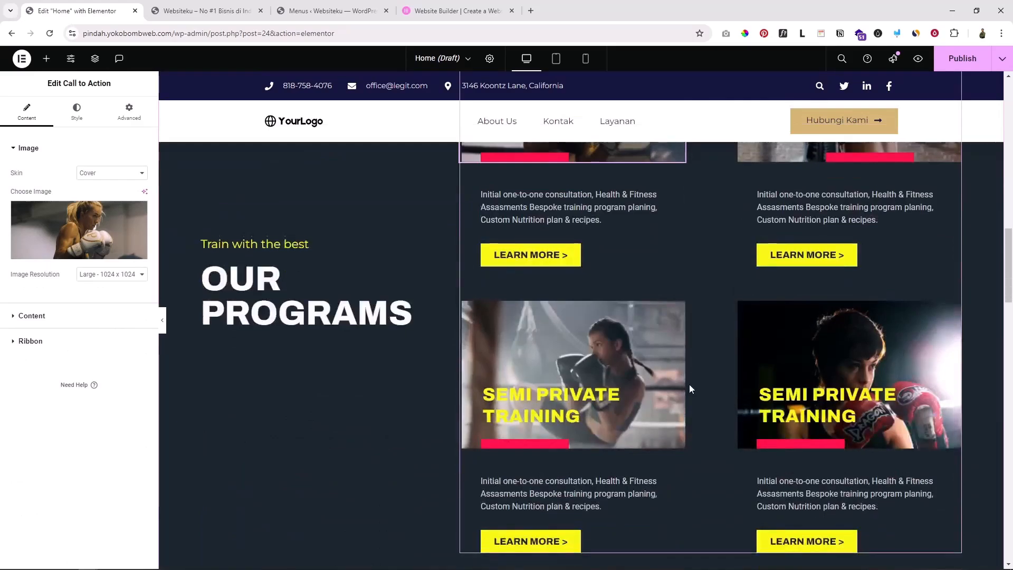
{"action": "scroll", "coordinate": [689, 388], "scroll_direction": "up", "scroll_amount": 4}
{"action": "scroll", "coordinate": [689, 388], "scroll_direction": "down", "scroll_amount": 10}
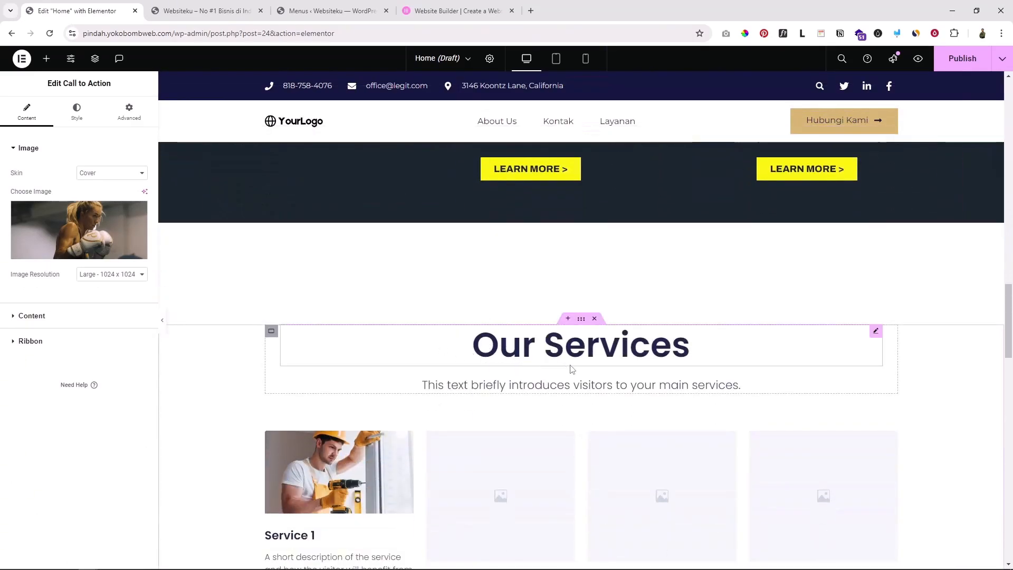
{"action": "scroll", "coordinate": [560, 340], "scroll_direction": "up", "scroll_amount": 12}
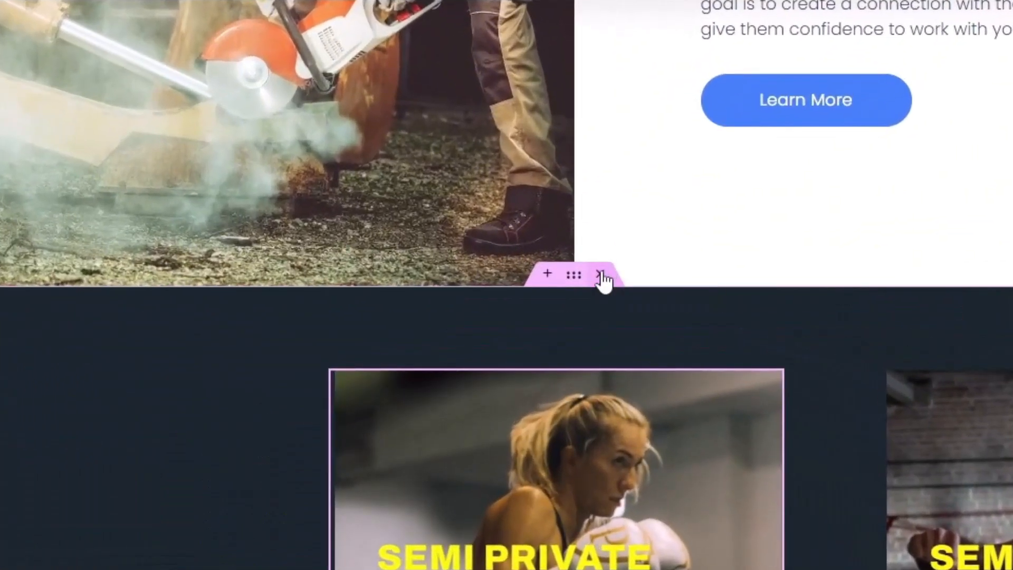
Delete the dark Our Programs card section, leaving Our Services followed by Benefits
{"action": "left_click", "coordinate": [600, 275]}
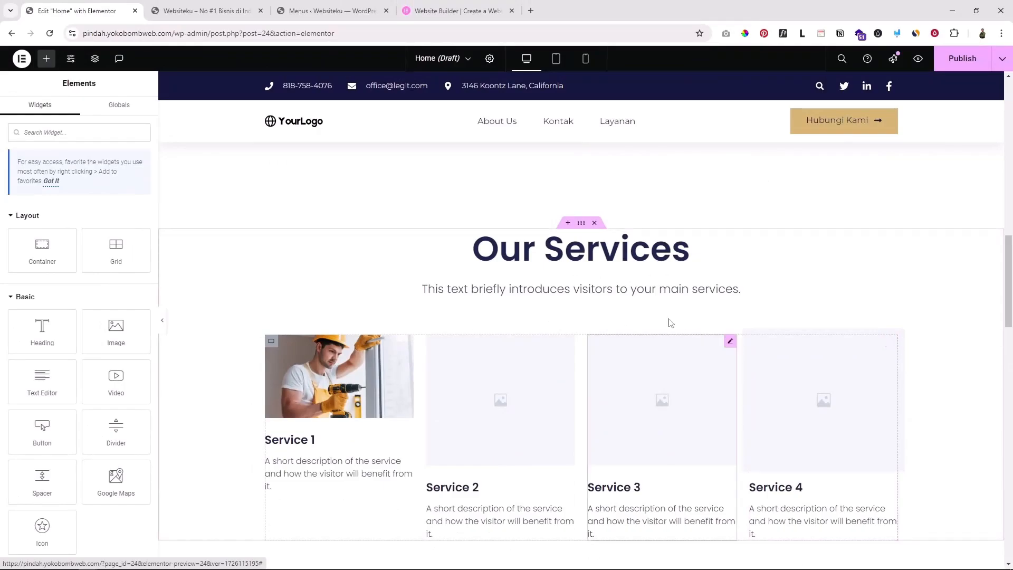
{"action": "scroll", "coordinate": [670, 323], "scroll_direction": "down", "scroll_amount": 8}
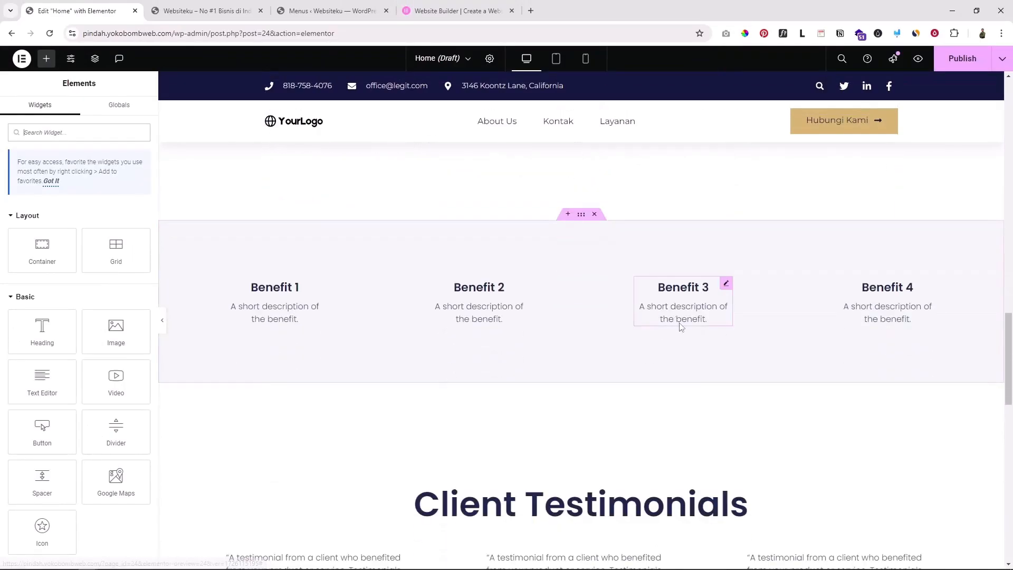
{"action": "scroll", "coordinate": [512, 287], "scroll_direction": "up", "scroll_amount": 4}
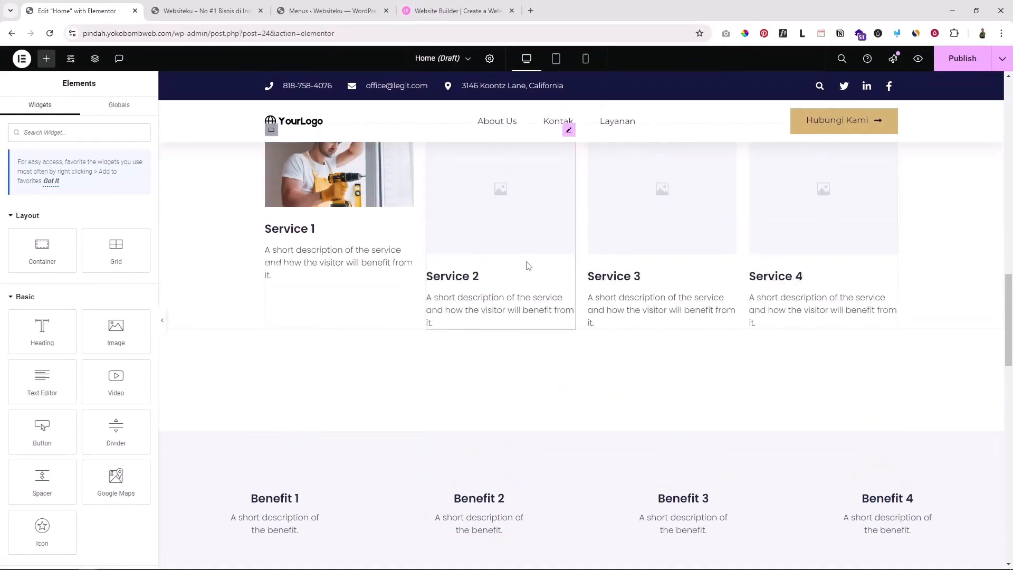
{"action": "scroll", "coordinate": [527, 263], "scroll_direction": "down", "scroll_amount": 4}
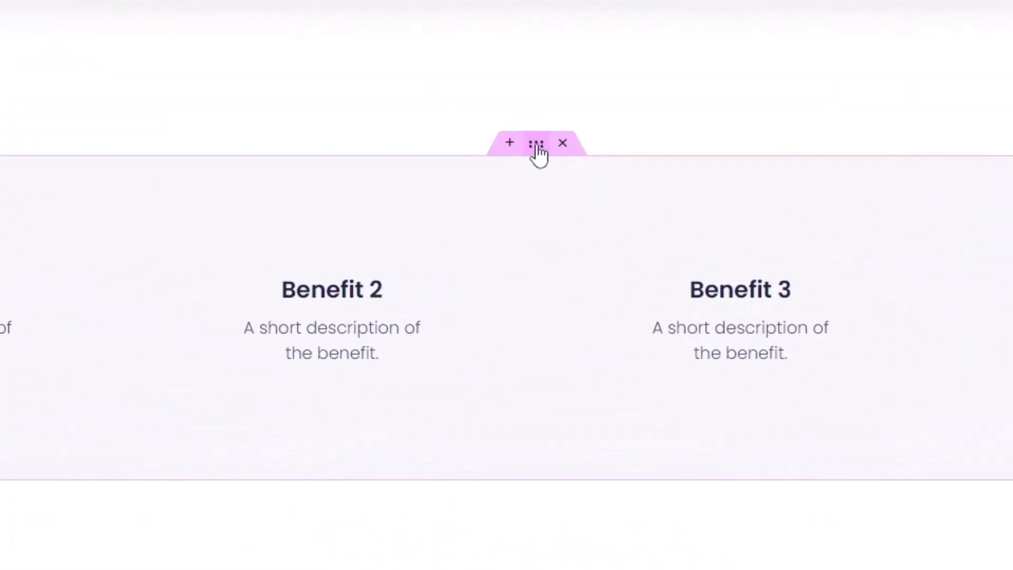
Narrow the Benefits container from 1790 to 1200 px wide
{"action": "left_click", "coordinate": [536, 148]}
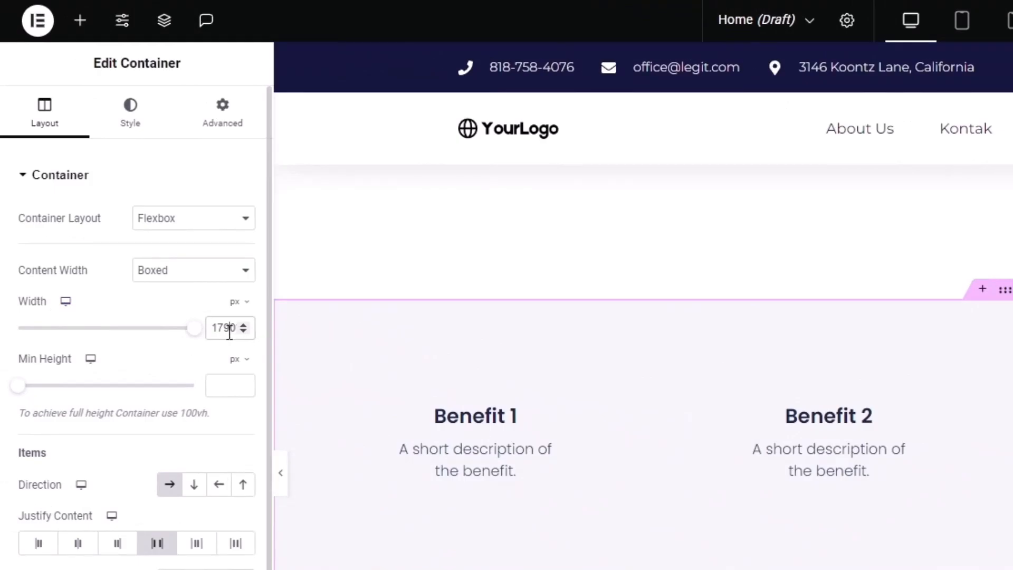
{"action": "type", "text": "1200"}
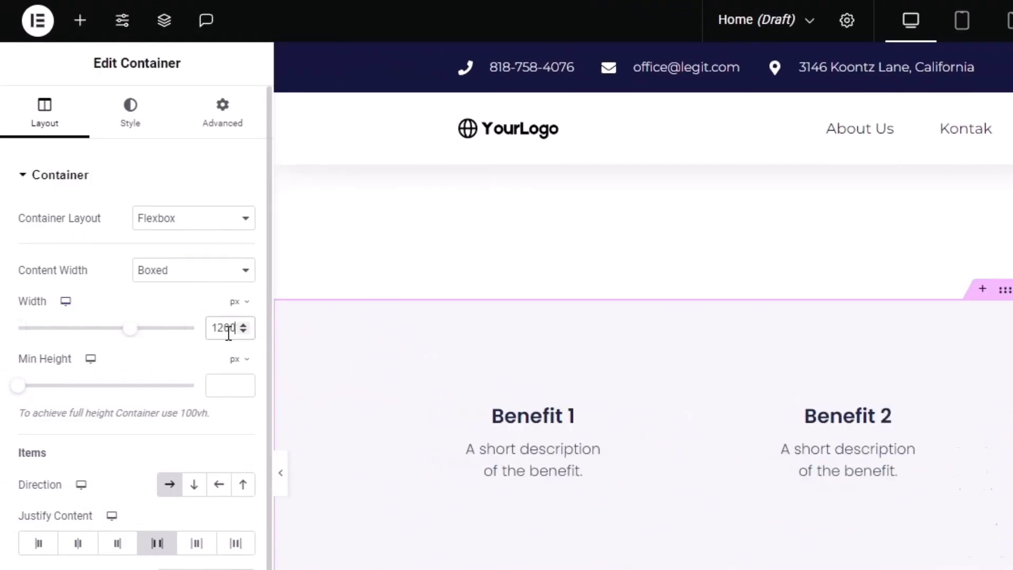
{"action": "scroll", "coordinate": [495, 366], "scroll_direction": "up", "scroll_amount": 7}
{"action": "scroll", "coordinate": [564, 394], "scroll_direction": "down", "scroll_amount": 6}
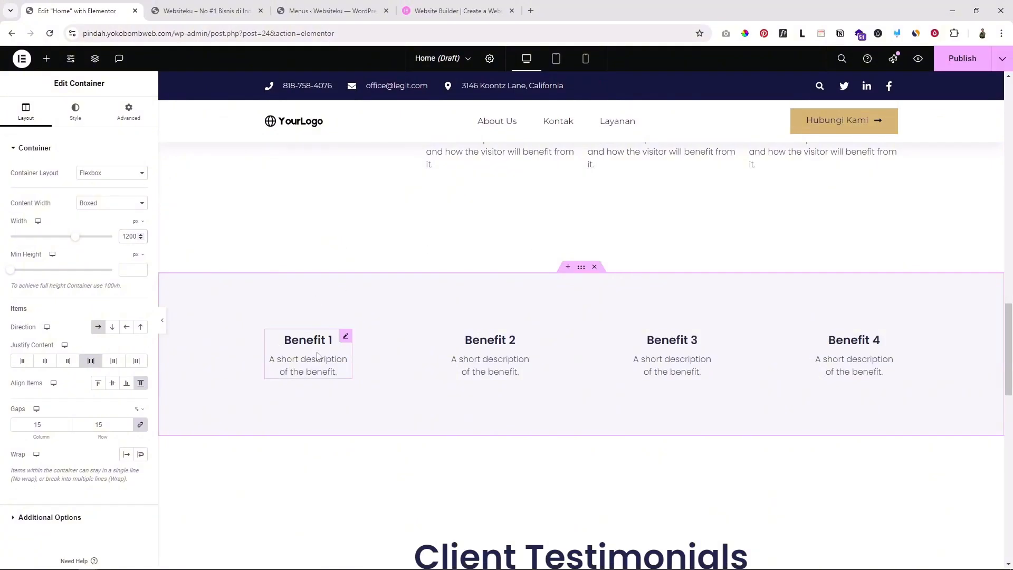
Give Benefit 1 the check-circle icon from the Icon Library
{"action": "left_click", "coordinate": [325, 345]}
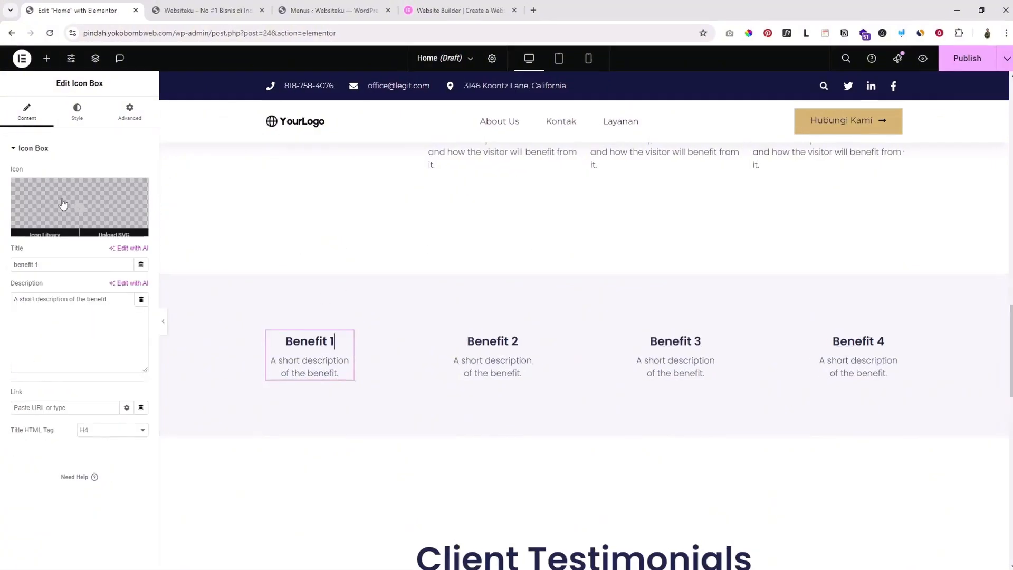
{"action": "left_click", "coordinate": [71, 183]}
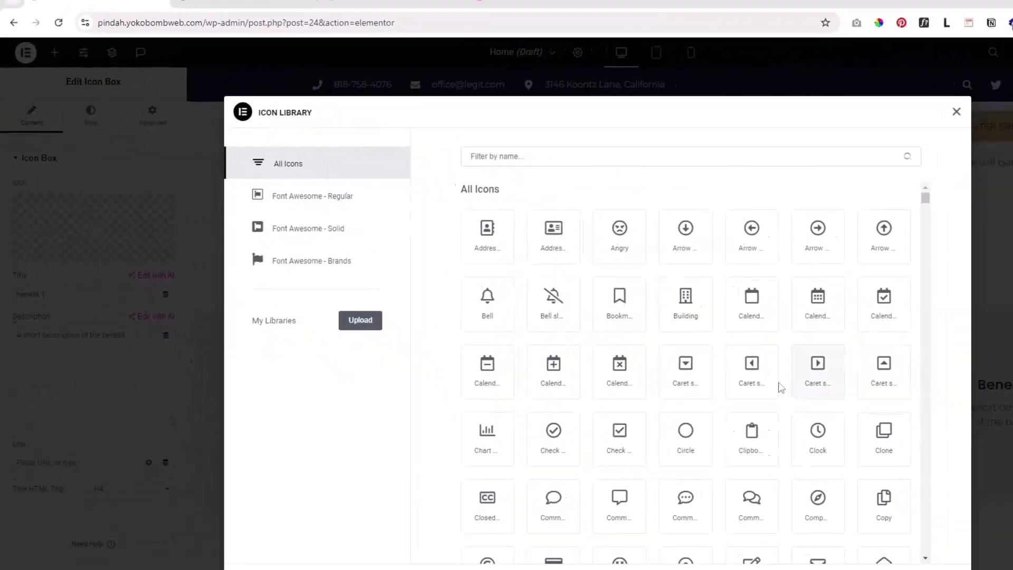
{"action": "scroll", "coordinate": [524, 249], "scroll_direction": "down", "scroll_amount": 5}
{"action": "type", "text": "chec"}
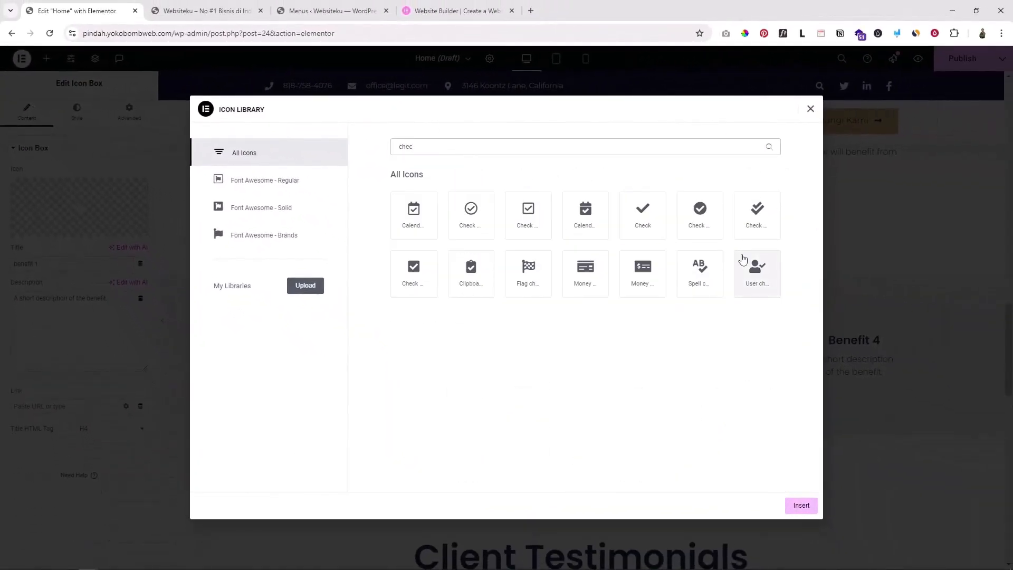
{"action": "left_click", "coordinate": [699, 214]}
{"action": "left_click", "coordinate": [801, 506]}
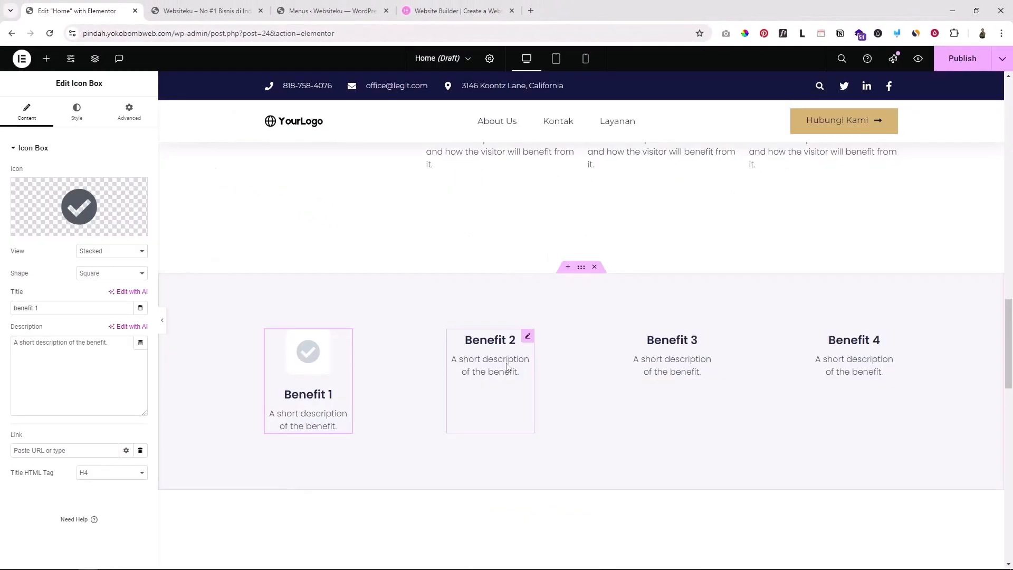
Replace Benefit 2's icon with the gem icon from the Icon Library
{"action": "left_click", "coordinate": [493, 356]}
{"action": "left_click", "coordinate": [43, 227]}
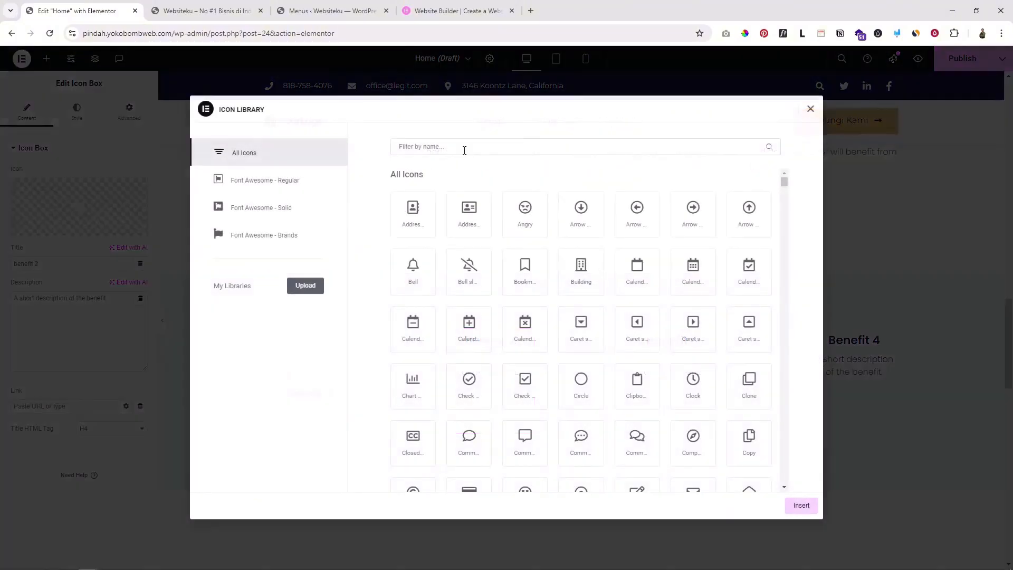
{"action": "left_click", "coordinate": [465, 149]}
{"action": "type", "text": "gem"}
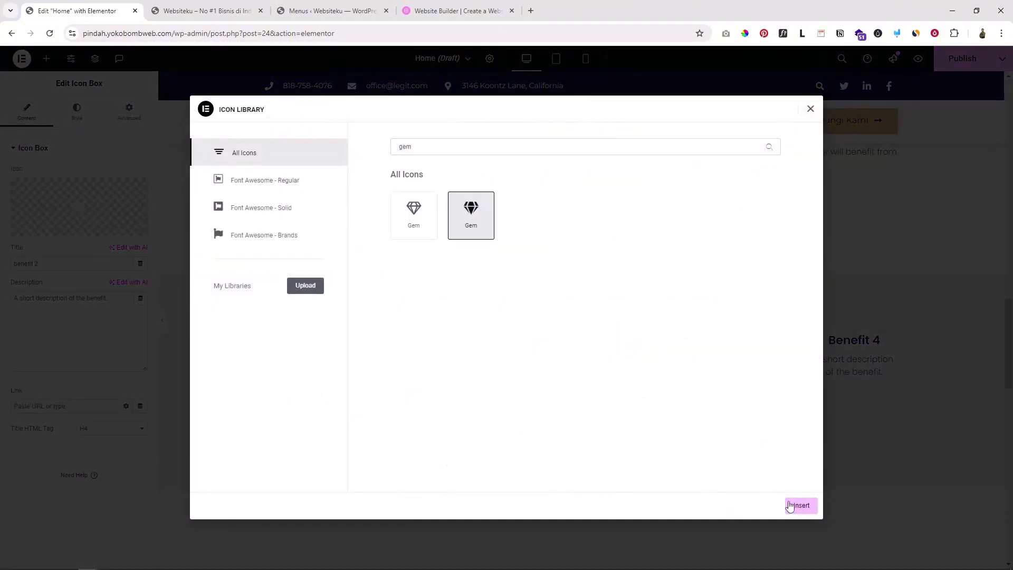
{"action": "left_click", "coordinate": [799, 505]}
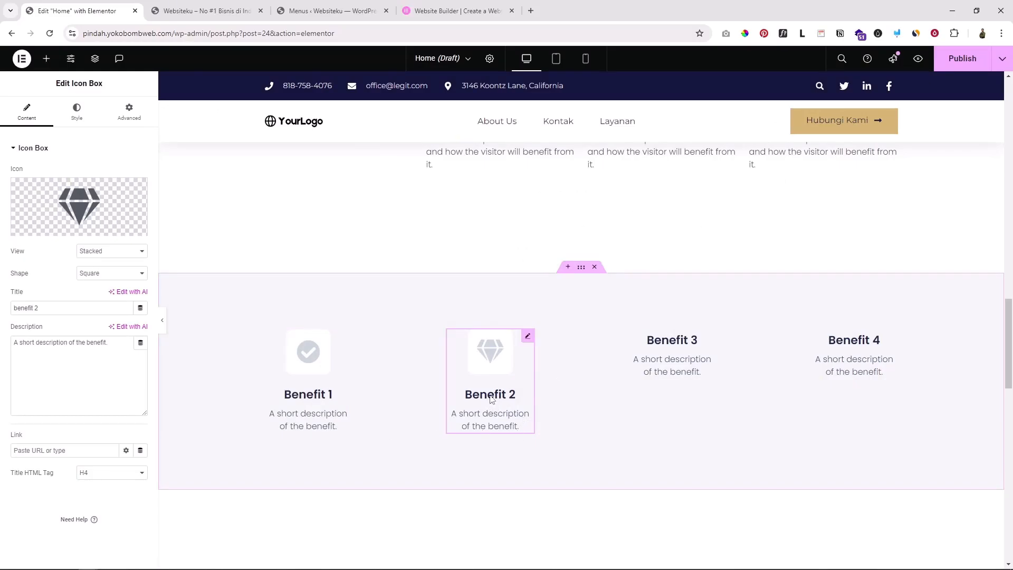
{"action": "left_click", "coordinate": [56, 304]}
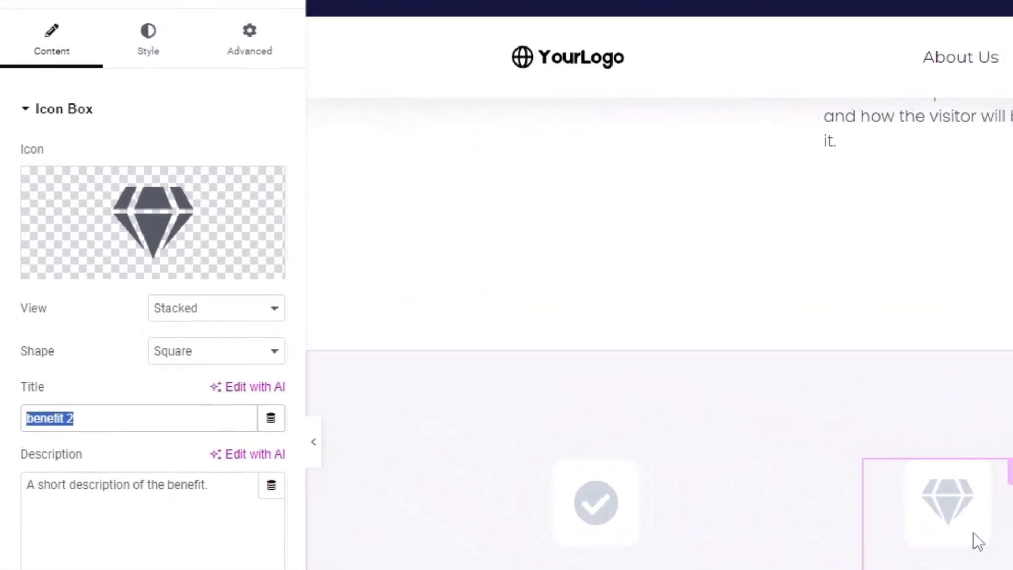
{"action": "scroll", "coordinate": [1009, 549], "scroll_direction": "up", "scroll_amount": 7}
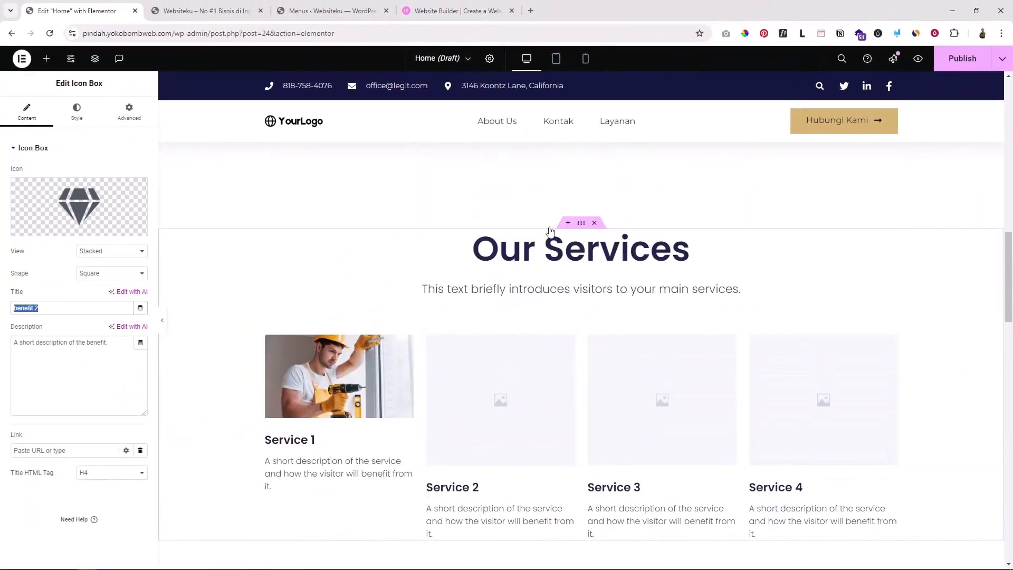
{"action": "scroll", "coordinate": [357, 254], "scroll_direction": "down", "scroll_amount": 3}
Retitle the Service 1 image box 'Jasa bangun rumah'
{"action": "left_click", "coordinate": [300, 286]}
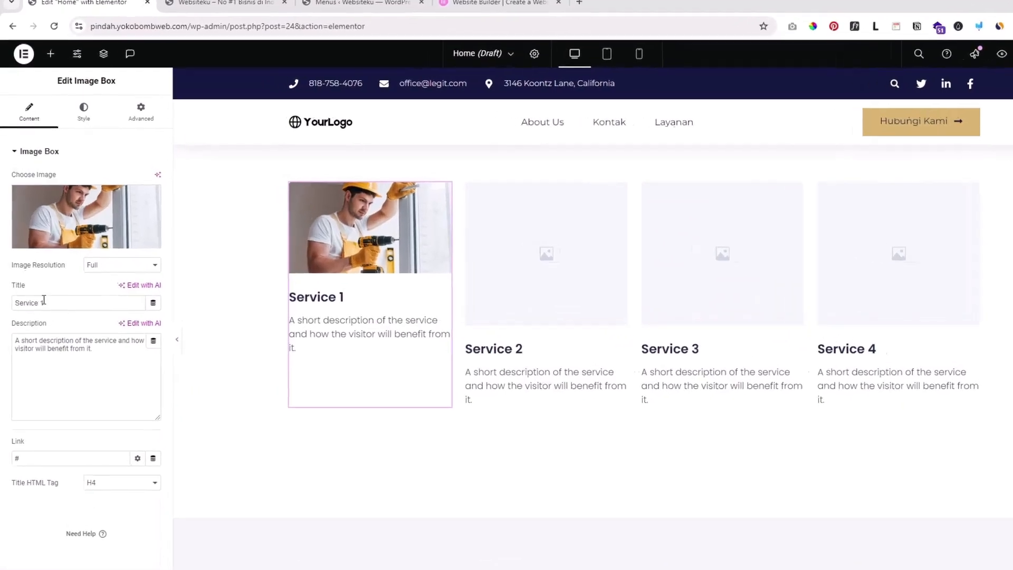
{"action": "left_click_drag", "start_coordinate": [40, 287], "coordinate": [2, 286]}
{"action": "type", "text": "Jasa bangun rumah"}
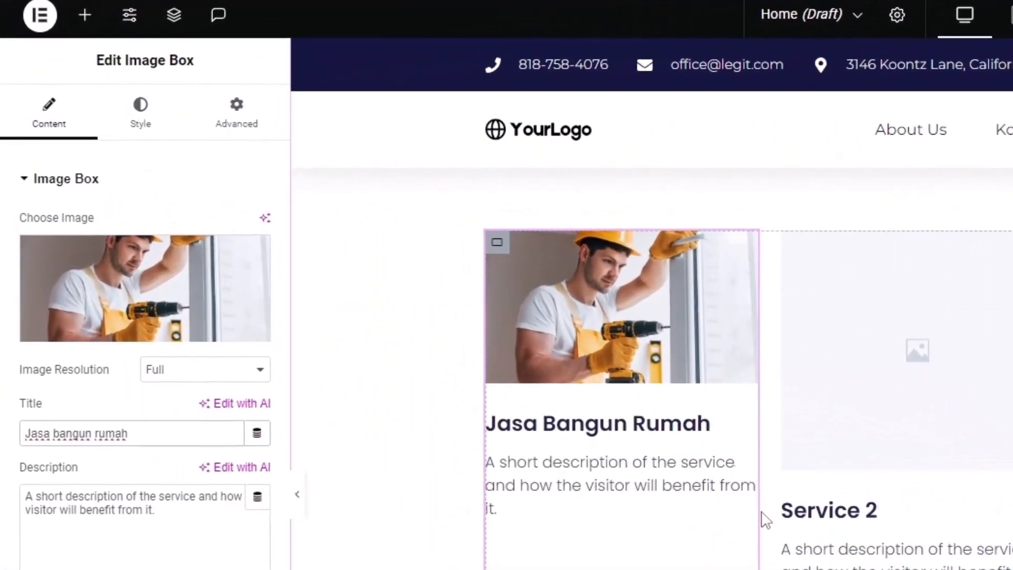
{"action": "scroll", "coordinate": [764, 520], "scroll_direction": "down", "scroll_amount": 4}
{"action": "scroll", "coordinate": [587, 517], "scroll_direction": "up", "scroll_amount": 1}
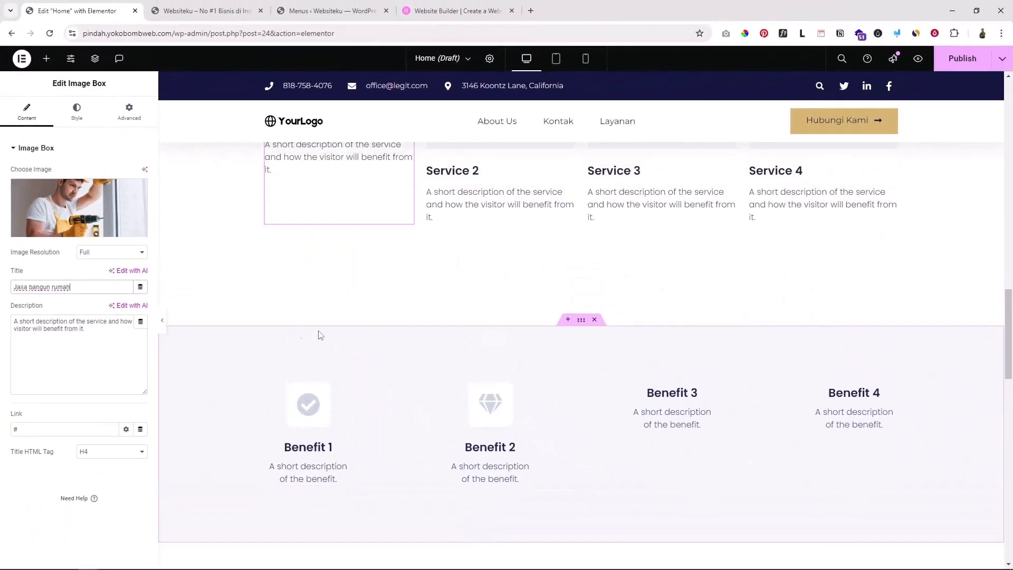
{"action": "scroll", "coordinate": [366, 399], "scroll_direction": "down", "scroll_amount": 1}
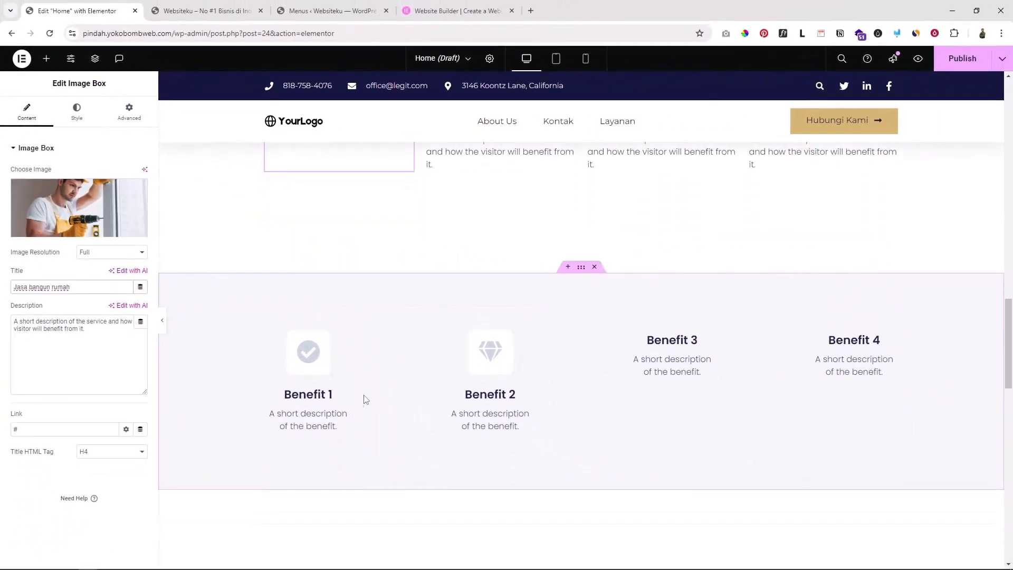
Retitle the Benefit 1 icon box 'Pengerjaan cepat'
{"action": "left_click", "coordinate": [323, 401]}
{"action": "left_click_drag", "start_coordinate": [33, 305], "coordinate": [2, 305]}
{"action": "type", "text": "Pengerjaan cepat"}
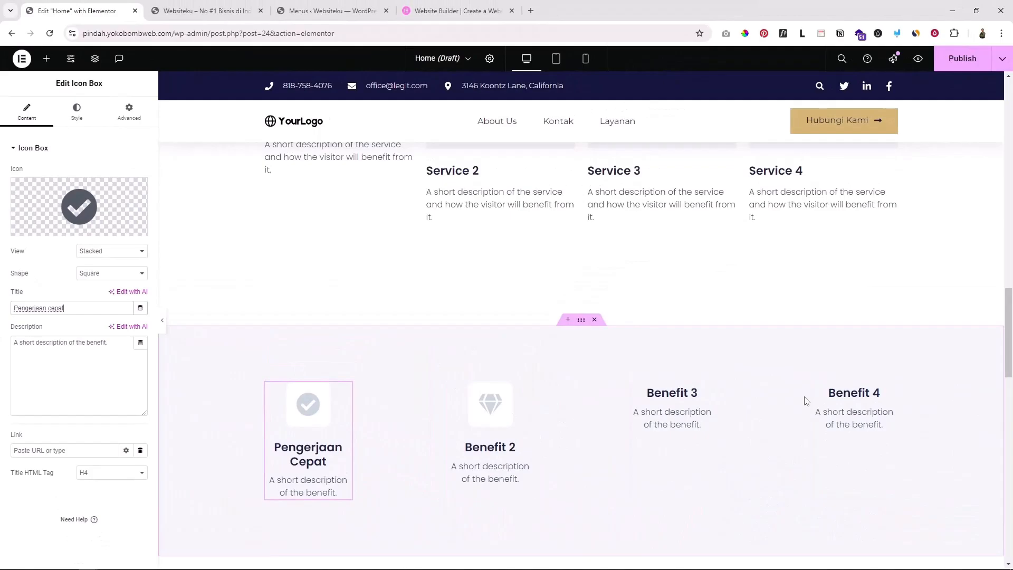
{"action": "scroll", "coordinate": [806, 401], "scroll_direction": "up", "scroll_amount": 3}
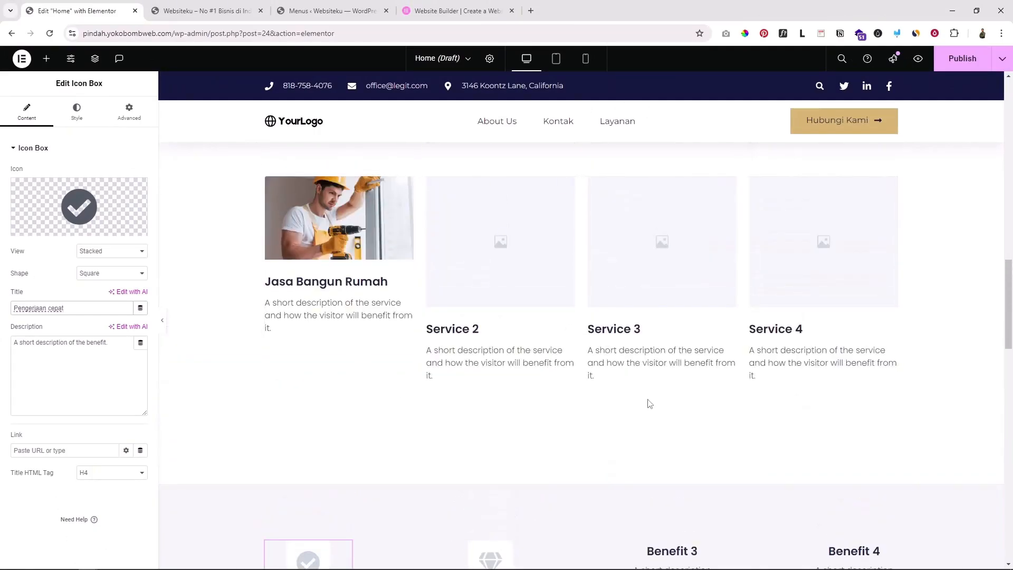
{"action": "scroll", "coordinate": [649, 403], "scroll_direction": "down", "scroll_amount": 5}
{"action": "scroll", "coordinate": [649, 404], "scroll_direction": "down", "scroll_amount": 2}
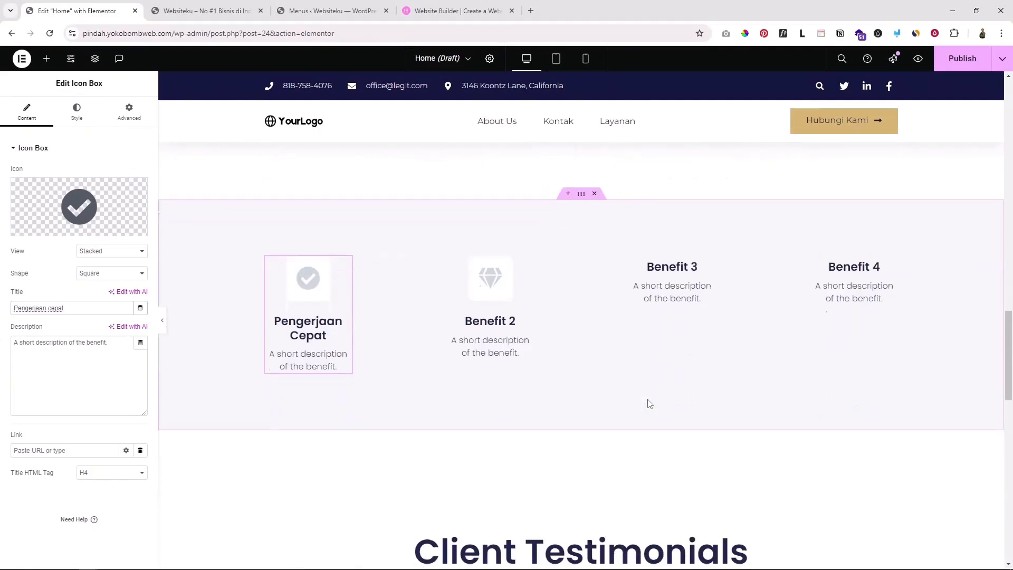
{"action": "scroll", "coordinate": [649, 403], "scroll_direction": "up", "scroll_amount": 3}
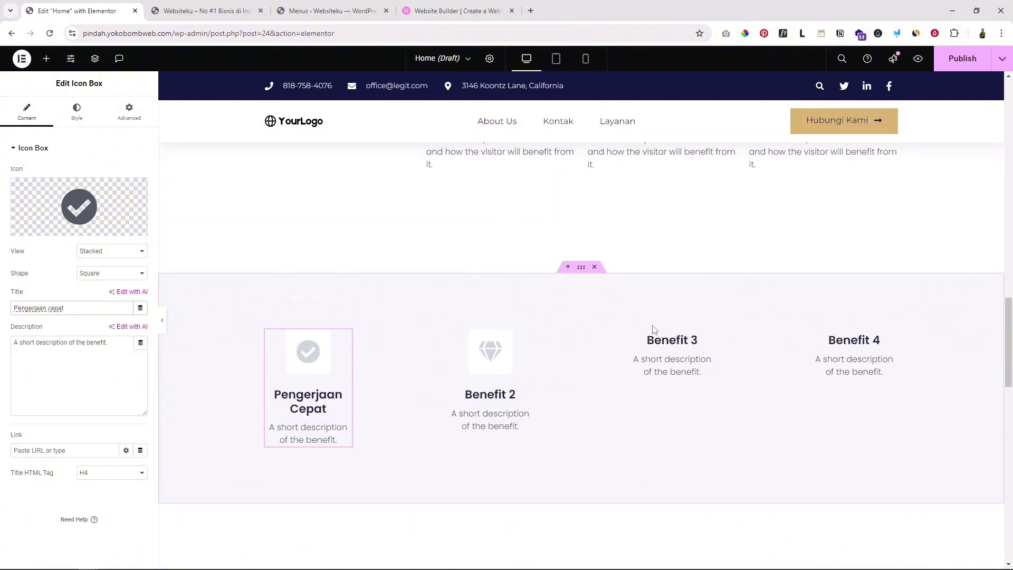
{"action": "scroll", "coordinate": [866, 301], "scroll_direction": "up", "scroll_amount": 4}
{"action": "scroll", "coordinate": [904, 323], "scroll_direction": "down", "scroll_amount": 5}
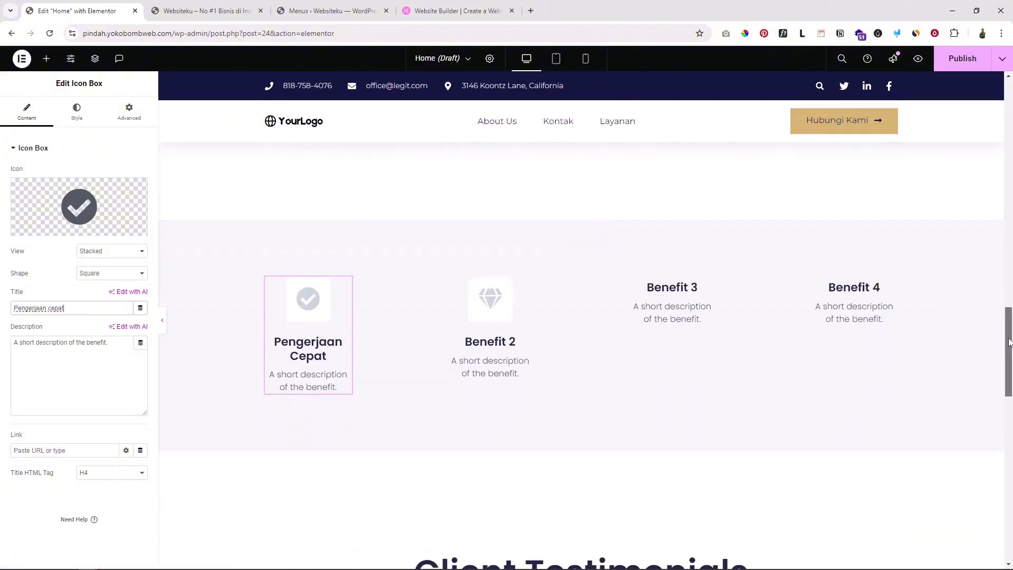
{"action": "left_click_drag", "start_coordinate": [1008, 339], "coordinate": [1008, 124]}
{"action": "scroll", "coordinate": [594, 191], "scroll_direction": "up", "scroll_amount": 2}
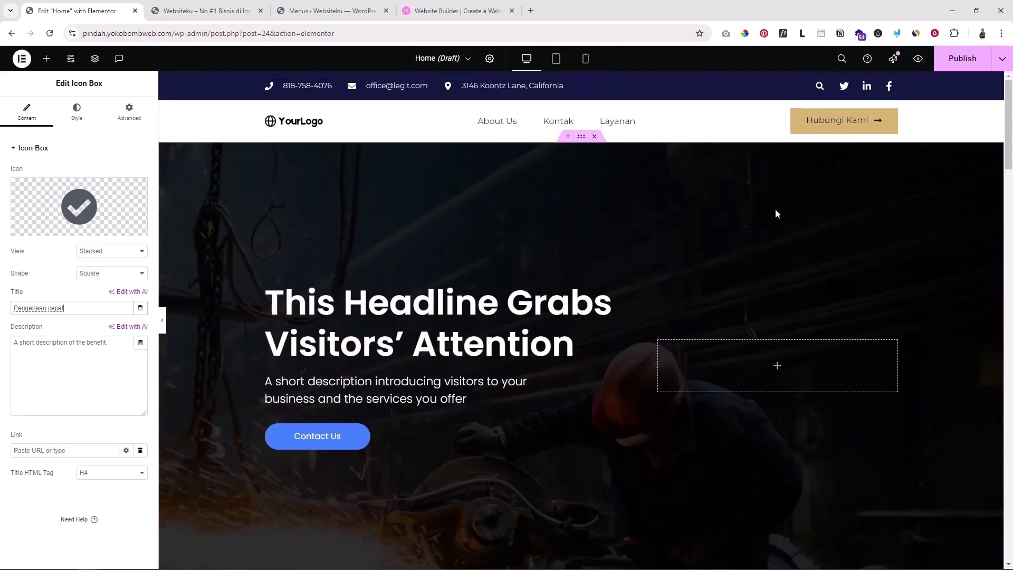
{"action": "scroll", "coordinate": [742, 336], "scroll_direction": "down", "scroll_amount": 10}
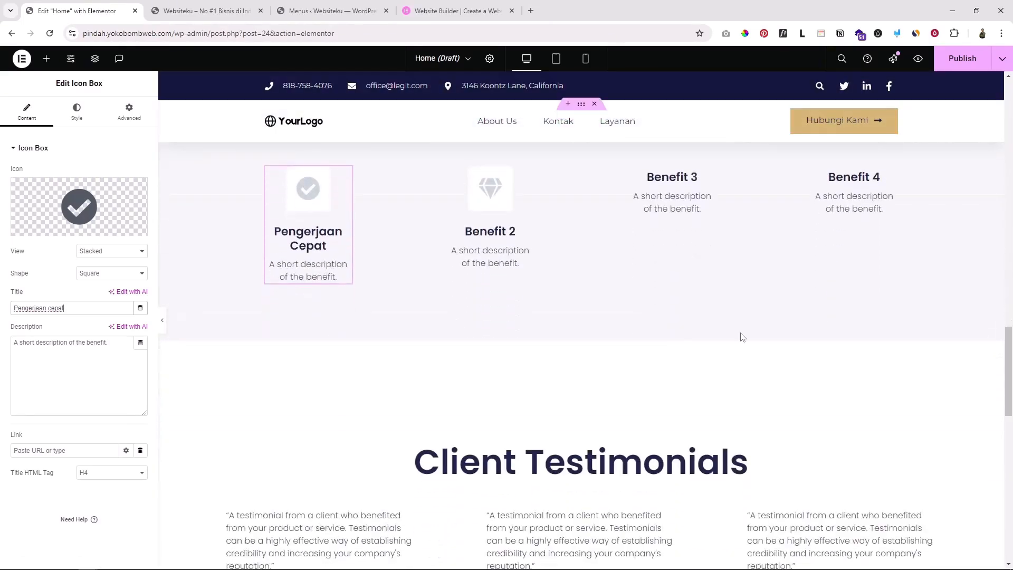
{"action": "scroll", "coordinate": [611, 240], "scroll_direction": "up", "scroll_amount": 2}
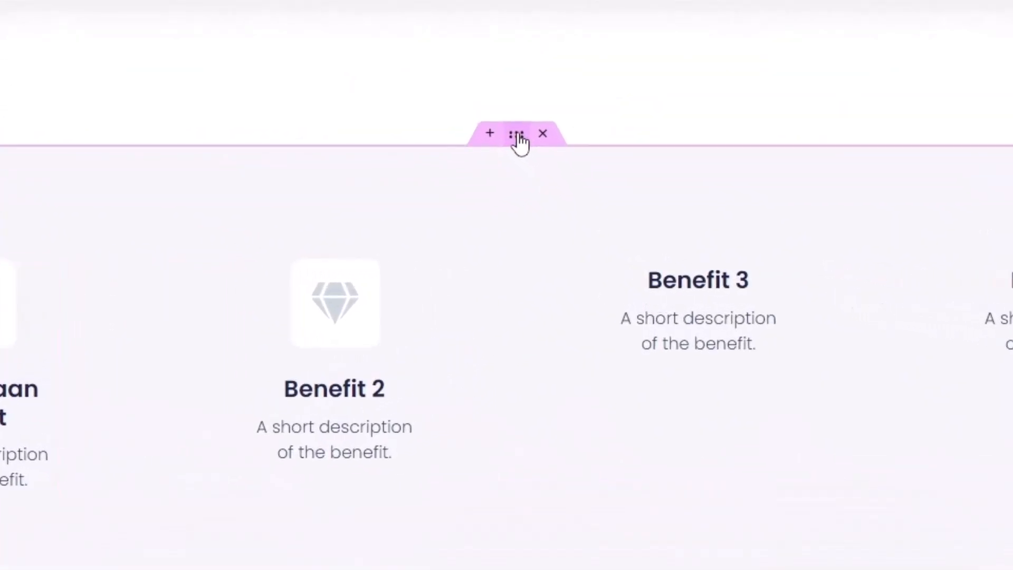
{"action": "left_click", "coordinate": [517, 138]}
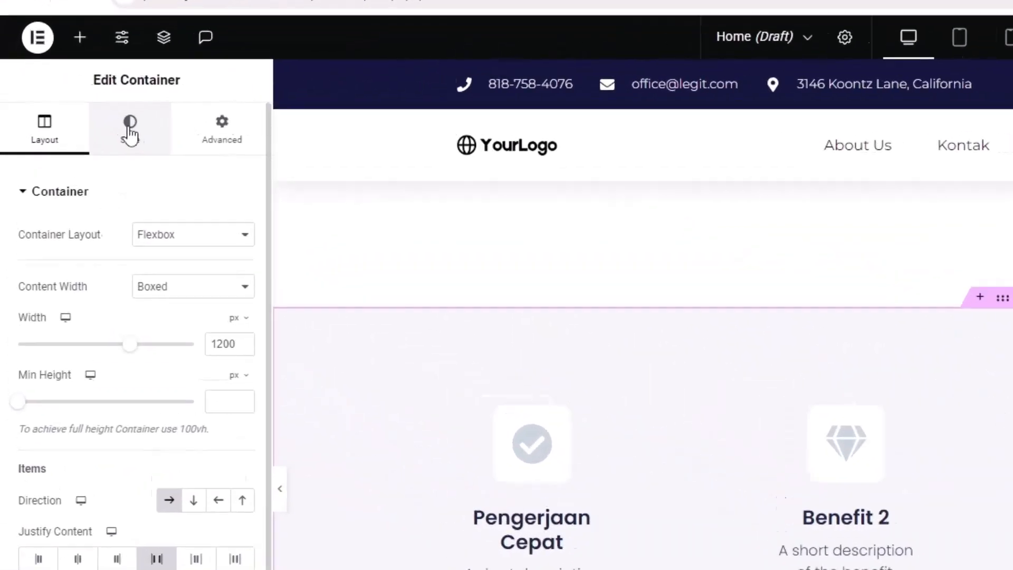
{"action": "left_click", "coordinate": [129, 120]}
{"action": "left_click", "coordinate": [282, 346]}
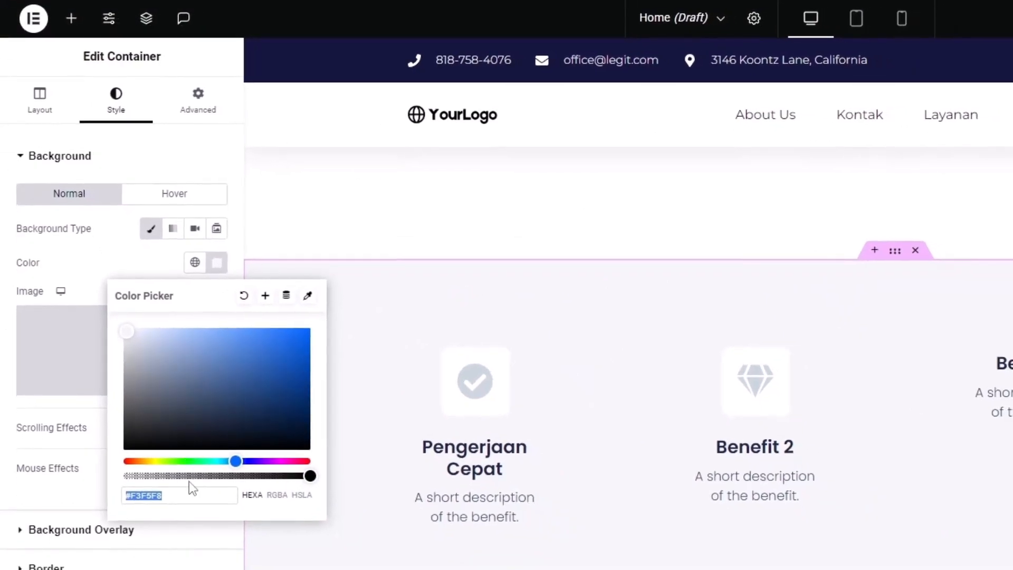
{"action": "left_click", "coordinate": [307, 337]}
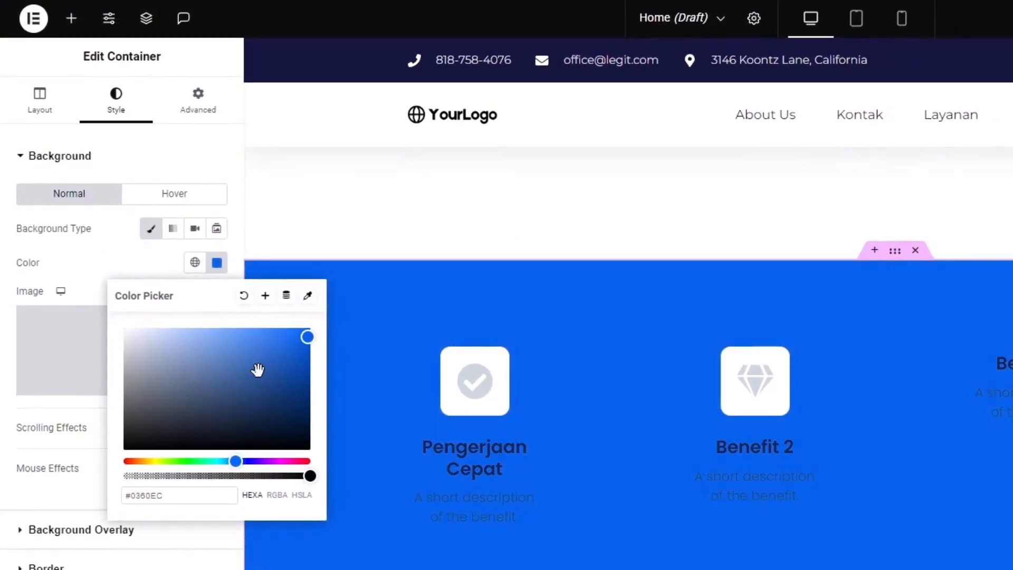
{"action": "left_click_drag", "start_coordinate": [227, 383], "coordinate": [45, 502]}
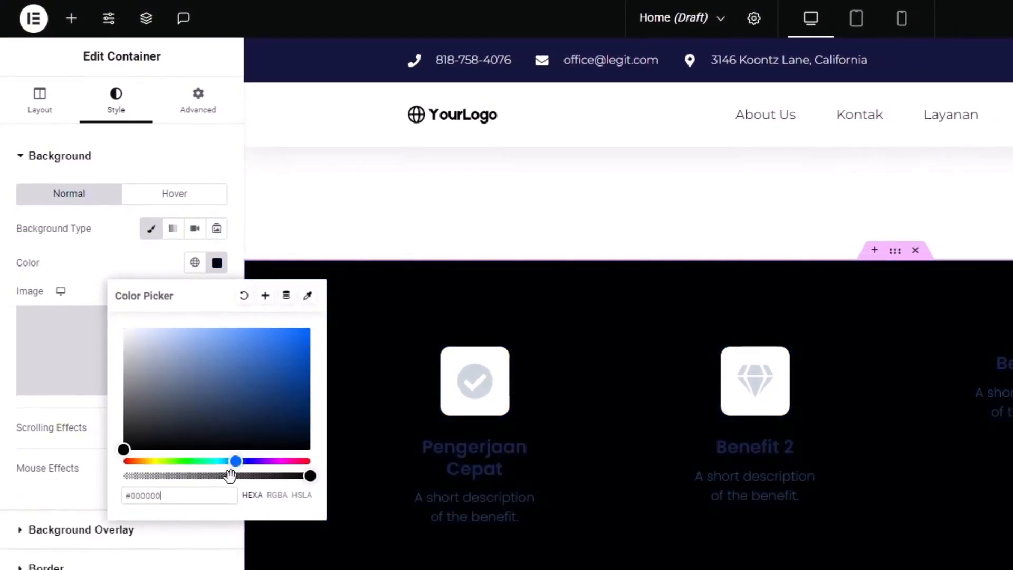
{"action": "key", "text": "ctrl+a"}
{"action": "type", "text": "#F3F5F8"}
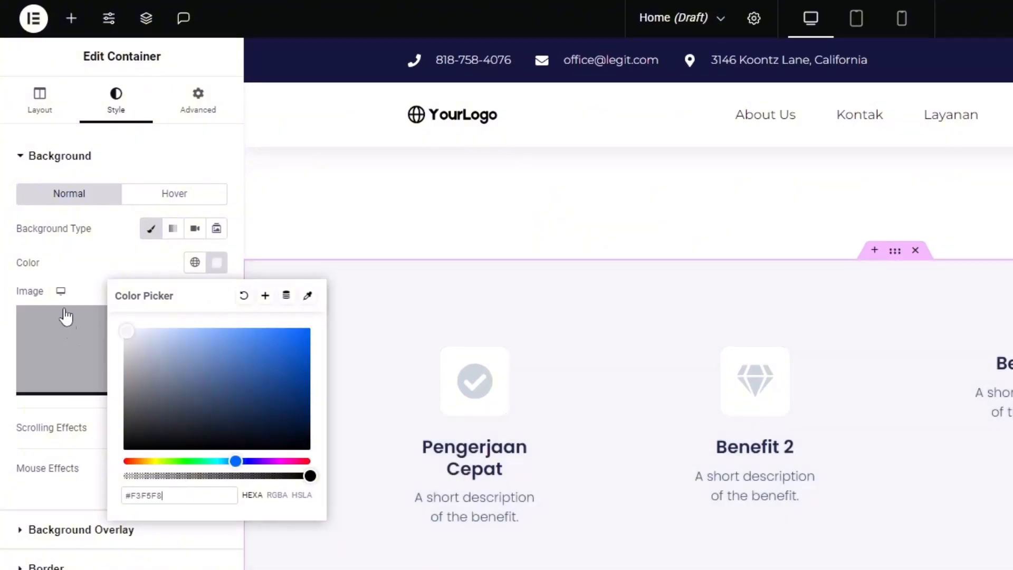
{"action": "left_click", "coordinate": [85, 242]}
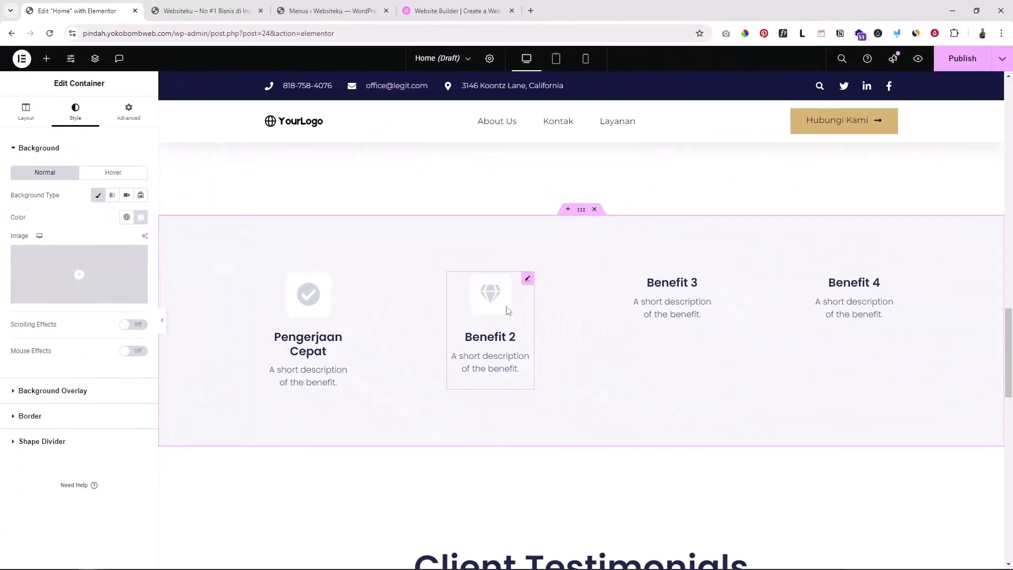
{"action": "scroll", "coordinate": [705, 343], "scroll_direction": "down", "scroll_amount": 6}
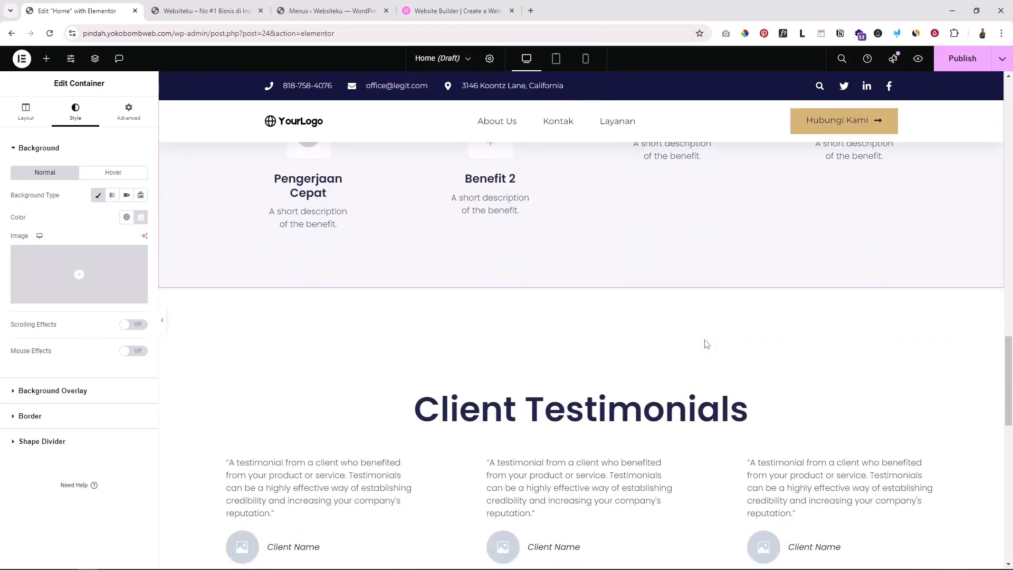
Set the Client Testimonials container's width to 1200 px
{"action": "scroll", "coordinate": [603, 287], "scroll_direction": "up", "scroll_amount": 4}
{"action": "scroll", "coordinate": [604, 279], "scroll_direction": "down", "scroll_amount": 3}
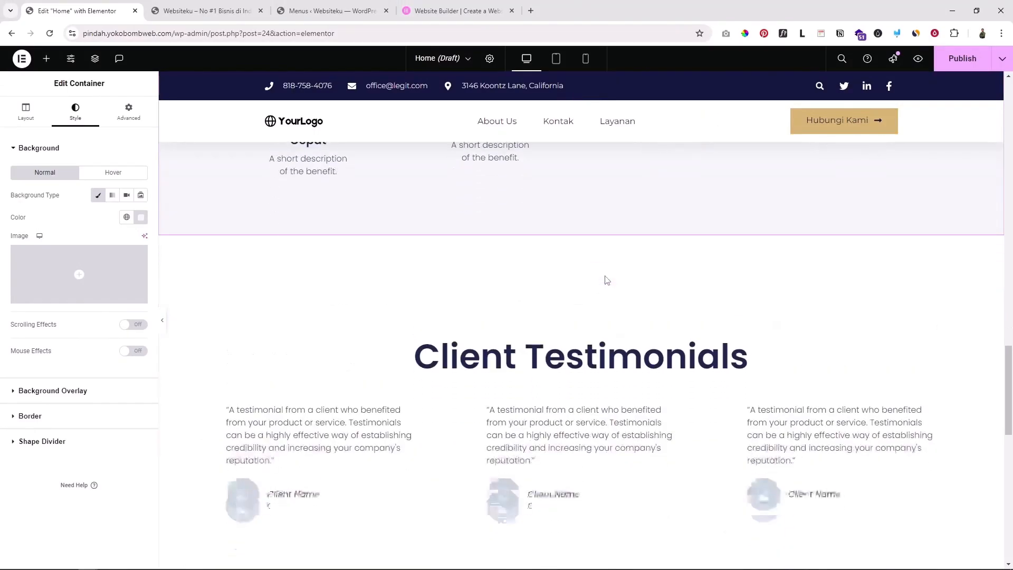
{"action": "scroll", "coordinate": [606, 279], "scroll_direction": "down", "scroll_amount": 2}
{"action": "scroll", "coordinate": [606, 278], "scroll_direction": "up", "scroll_amount": 2}
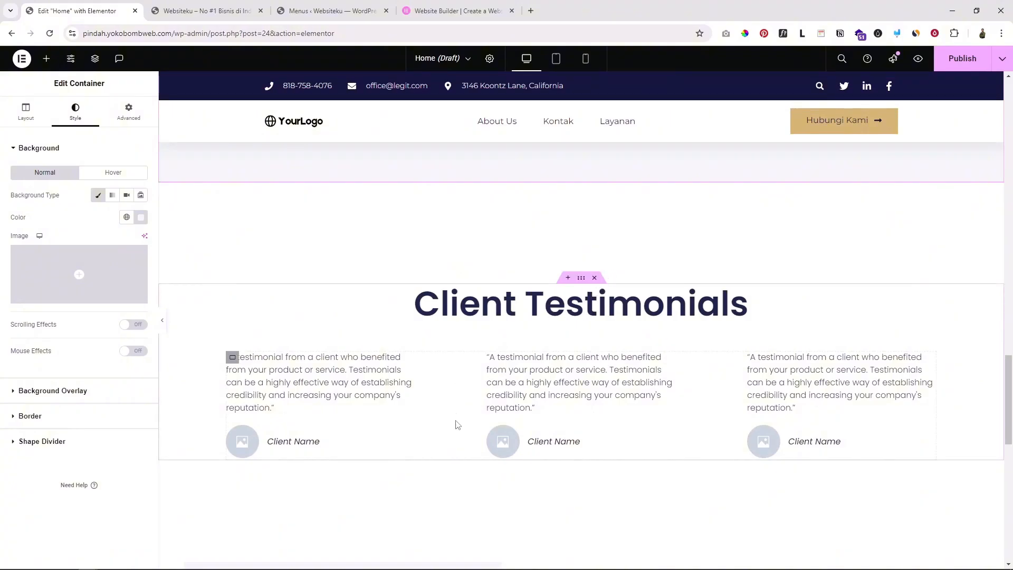
{"action": "scroll", "coordinate": [605, 431], "scroll_direction": "up", "scroll_amount": 1}
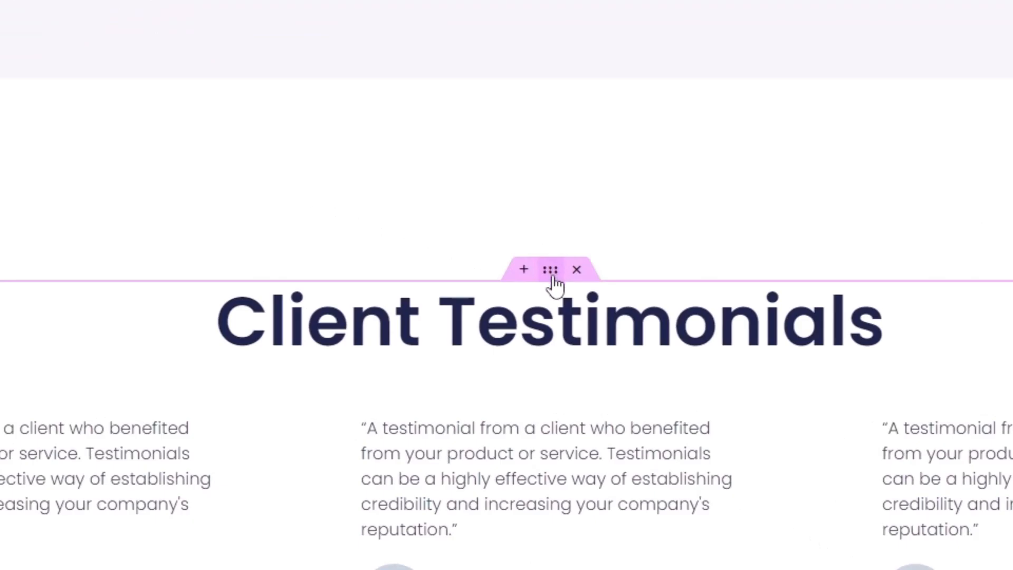
{"action": "left_click", "coordinate": [551, 278]}
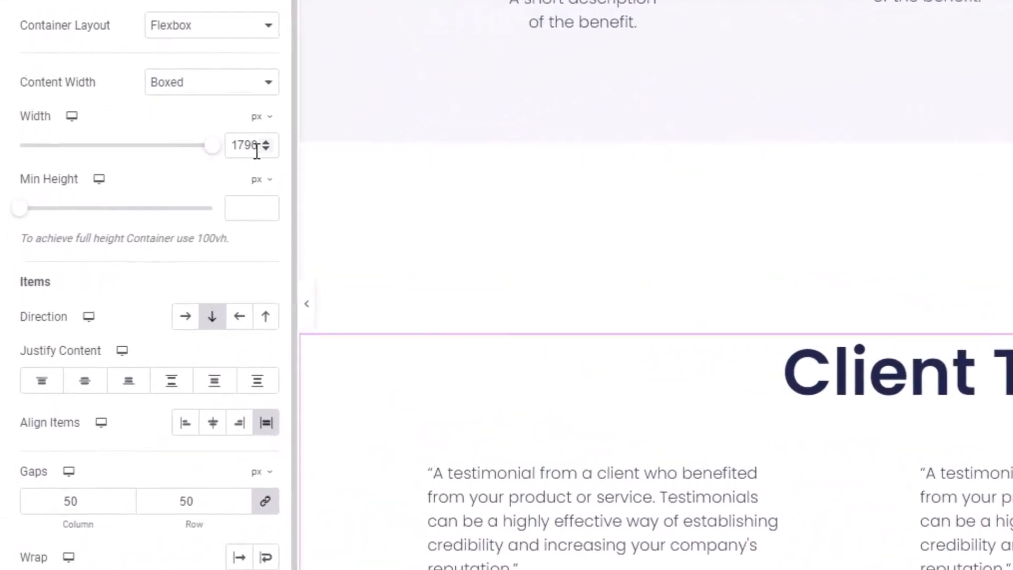
{"action": "type", "text": "1"}
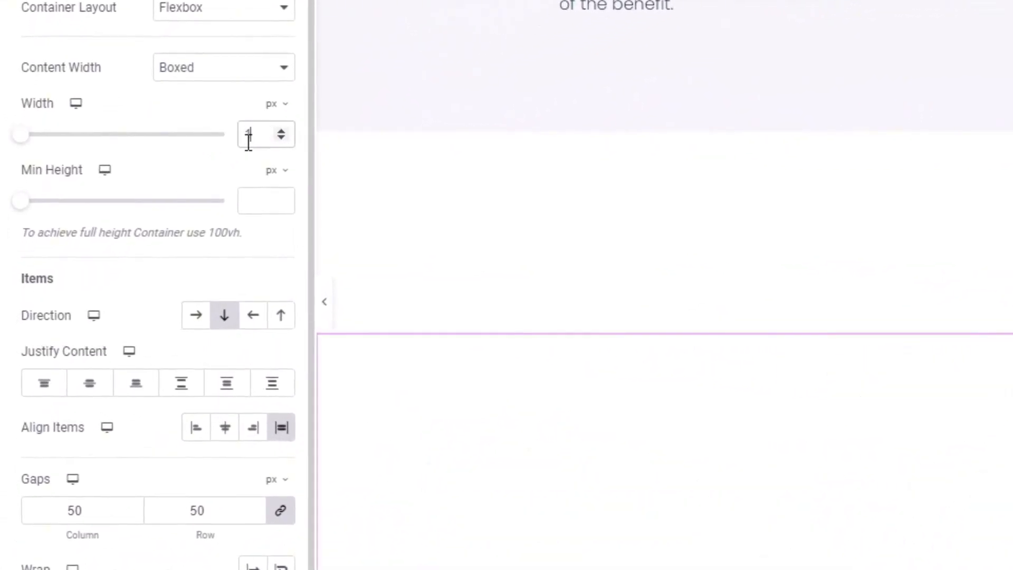
{"action": "type", "text": "200"}
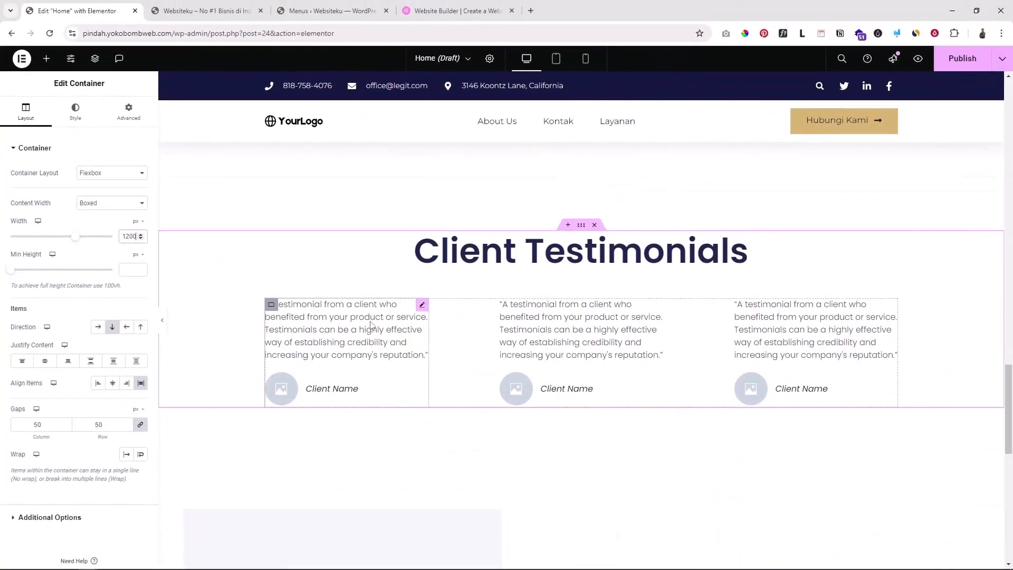
Insert the drill-worker photo from the Media Library into the first testimonial
{"action": "left_click", "coordinate": [371, 324]}
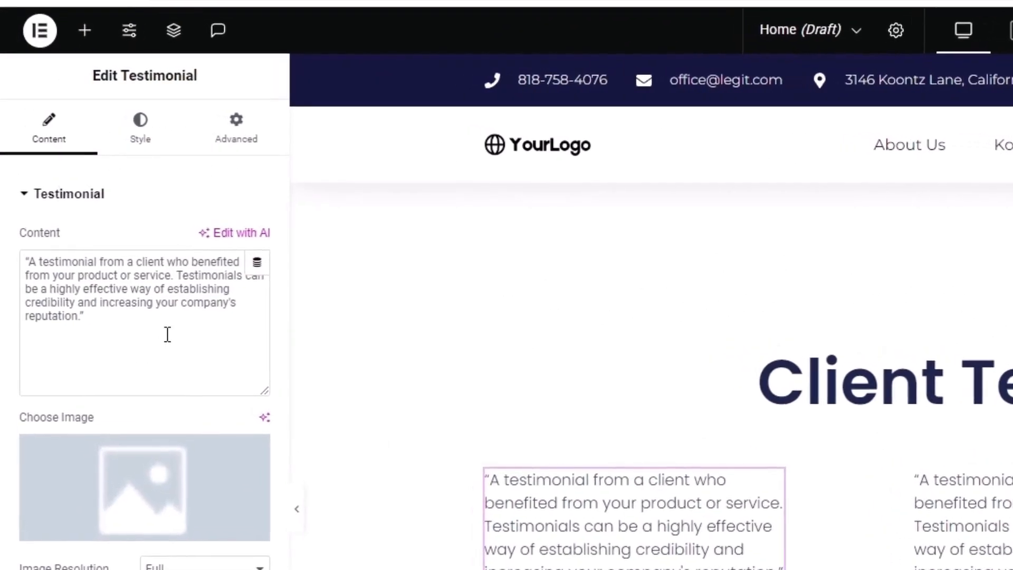
{"action": "left_click_drag", "start_coordinate": [127, 323], "coordinate": [25, 260]}
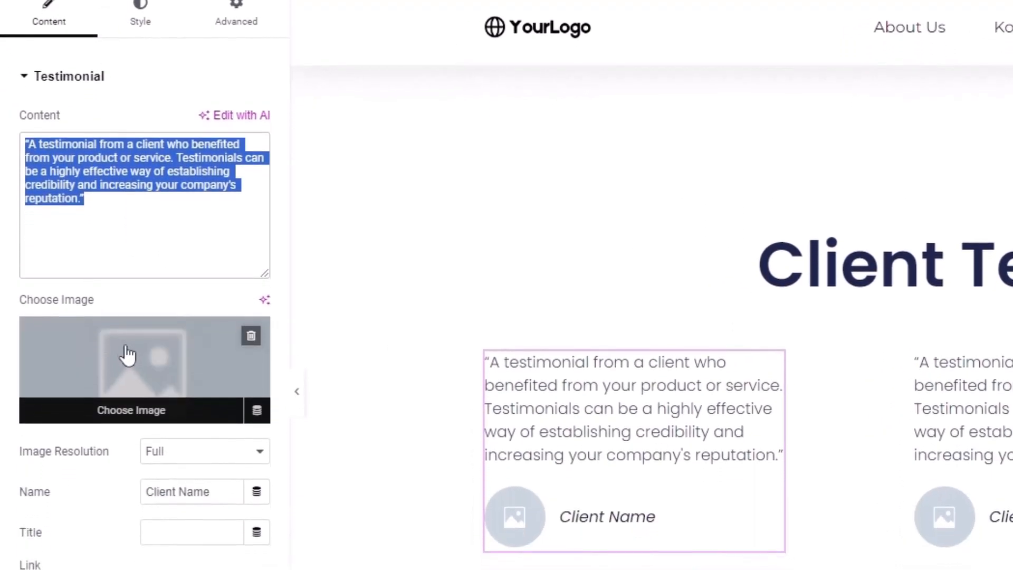
{"action": "left_click", "coordinate": [129, 361]}
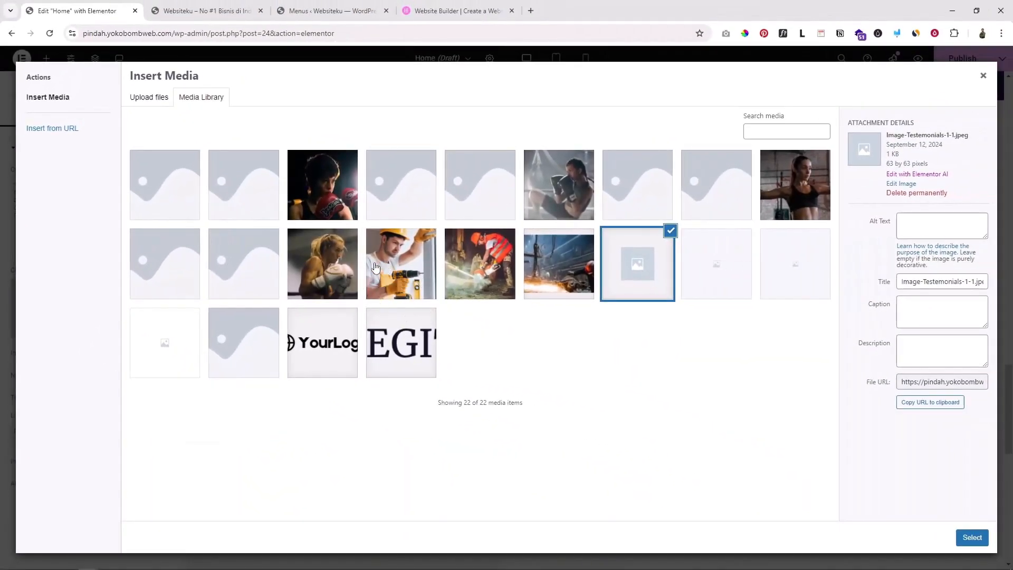
{"action": "left_click", "coordinate": [384, 275]}
{"action": "left_click", "coordinate": [972, 537]}
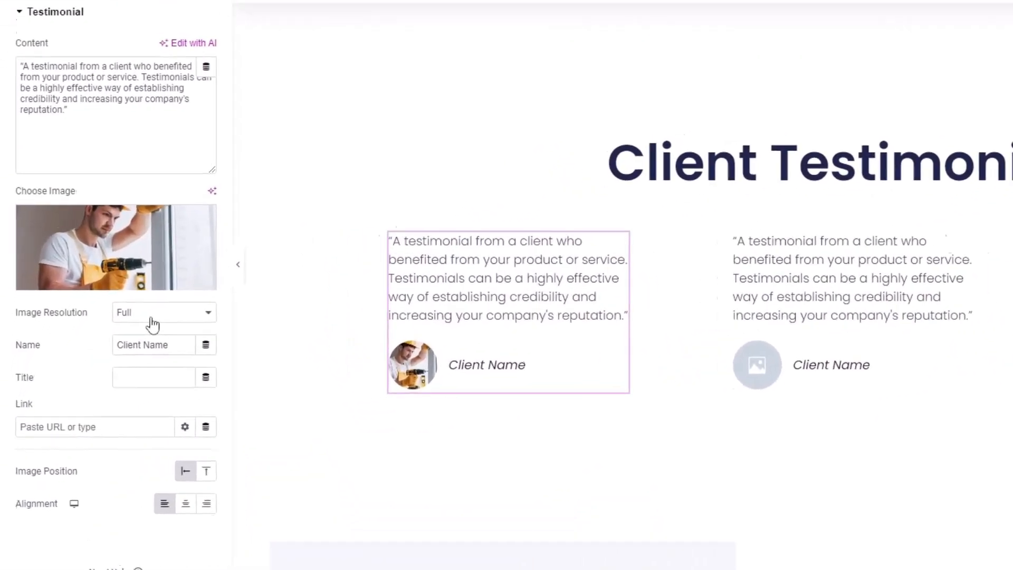
Replace the first testimonial's Client Name placeholder with the client's name
{"action": "left_click", "coordinate": [106, 373]}
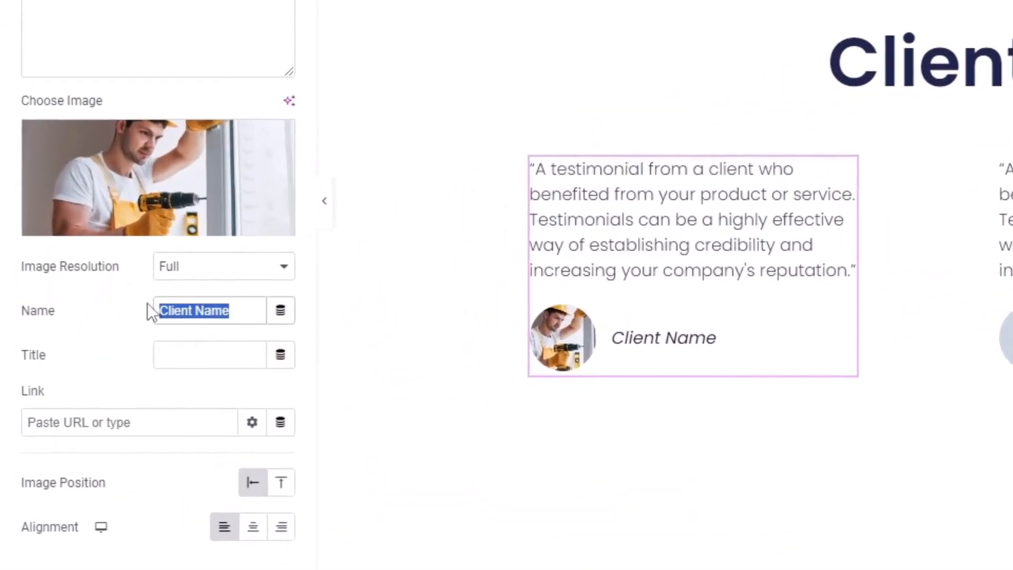
{"action": "type", "text": "Joni"}
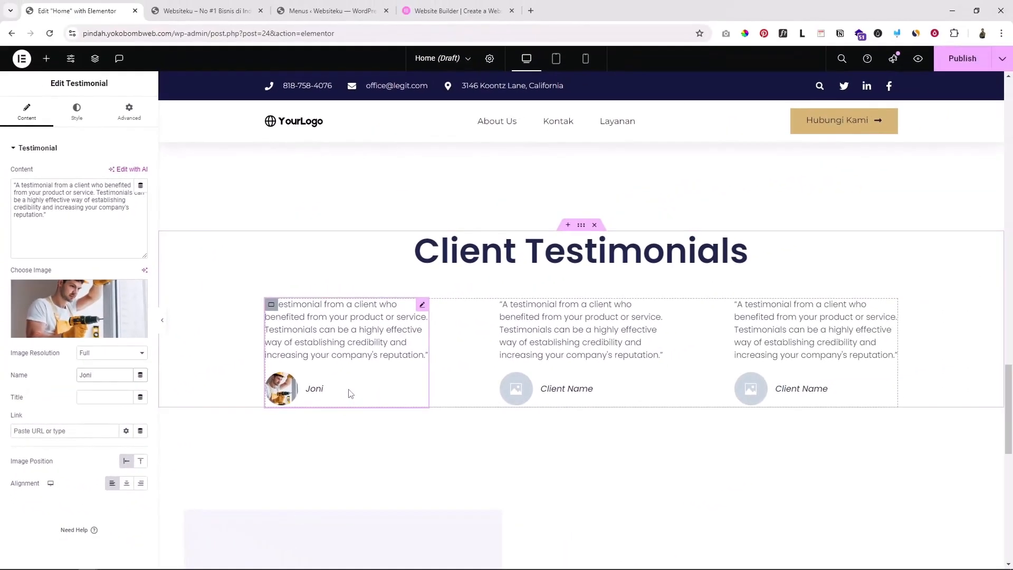
{"action": "scroll", "coordinate": [536, 314], "scroll_direction": "up", "scroll_amount": 3}
{"action": "scroll", "coordinate": [559, 319], "scroll_direction": "down", "scroll_amount": 4}
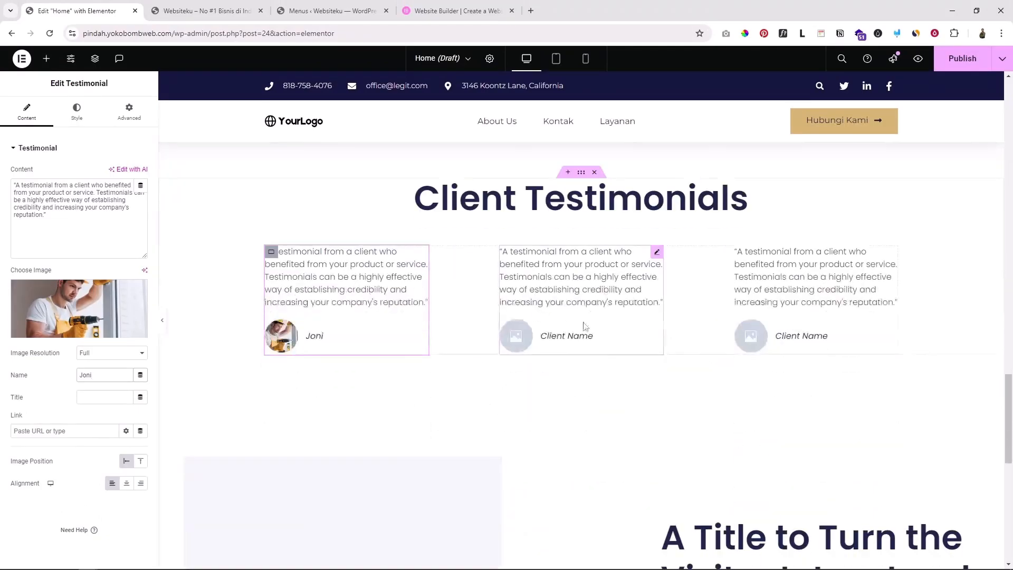
{"action": "scroll", "coordinate": [585, 326], "scroll_direction": "up", "scroll_amount": 3}
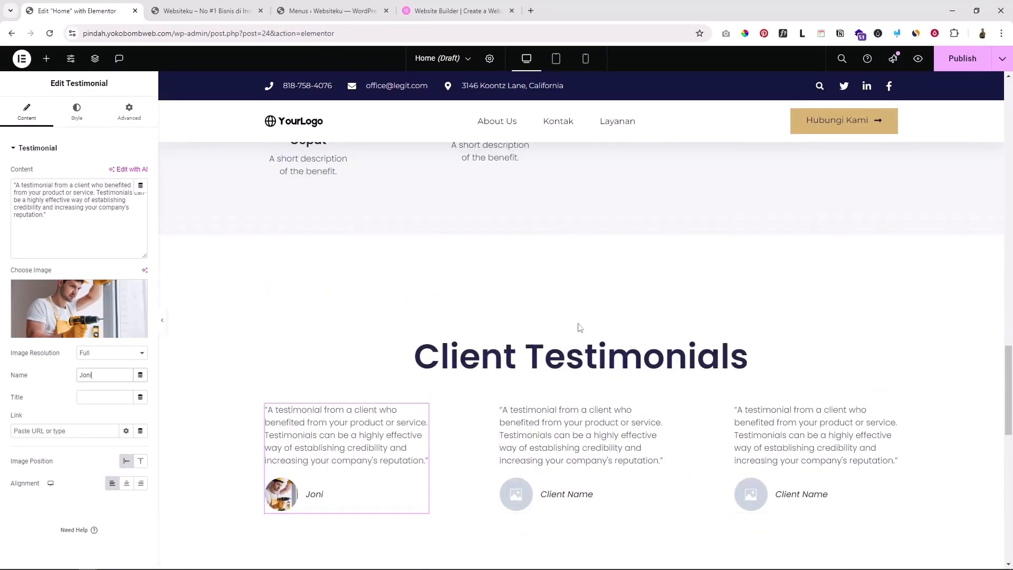
Add an empty container above Client Testimonials and browse the Testimonials template blocks
{"action": "left_click", "coordinate": [566, 334]}
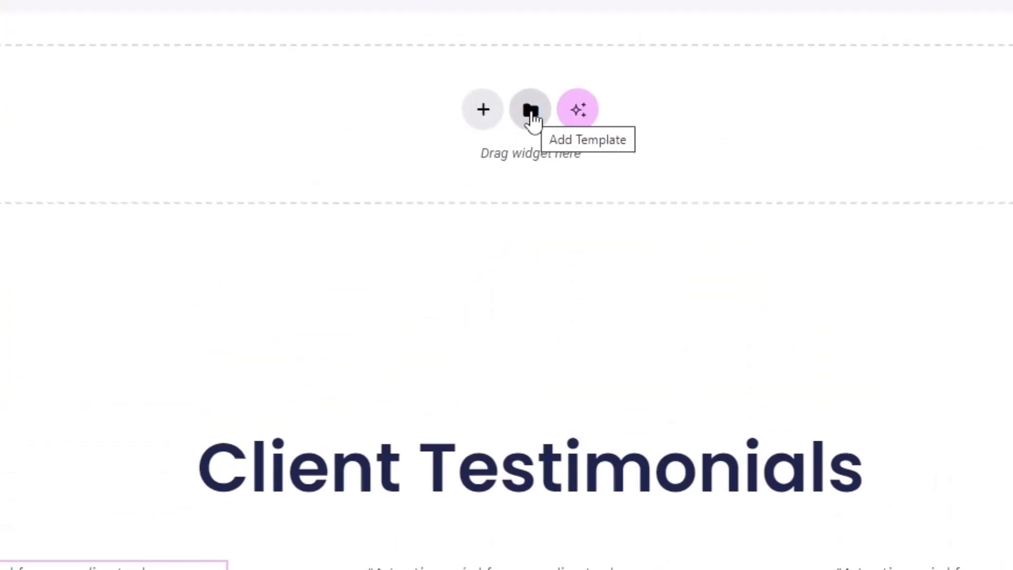
{"action": "left_click", "coordinate": [531, 112]}
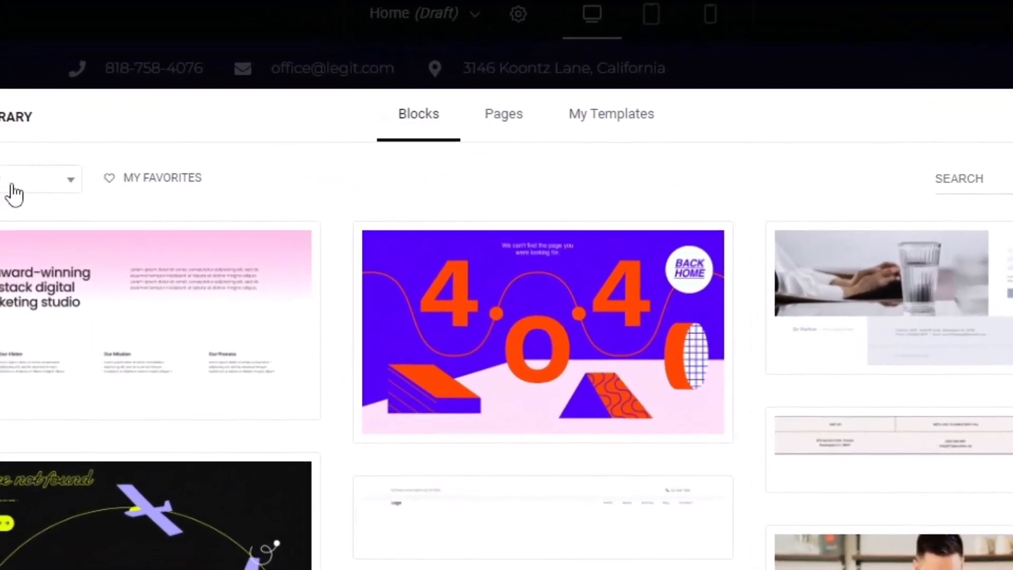
{"action": "left_click", "coordinate": [232, 142]}
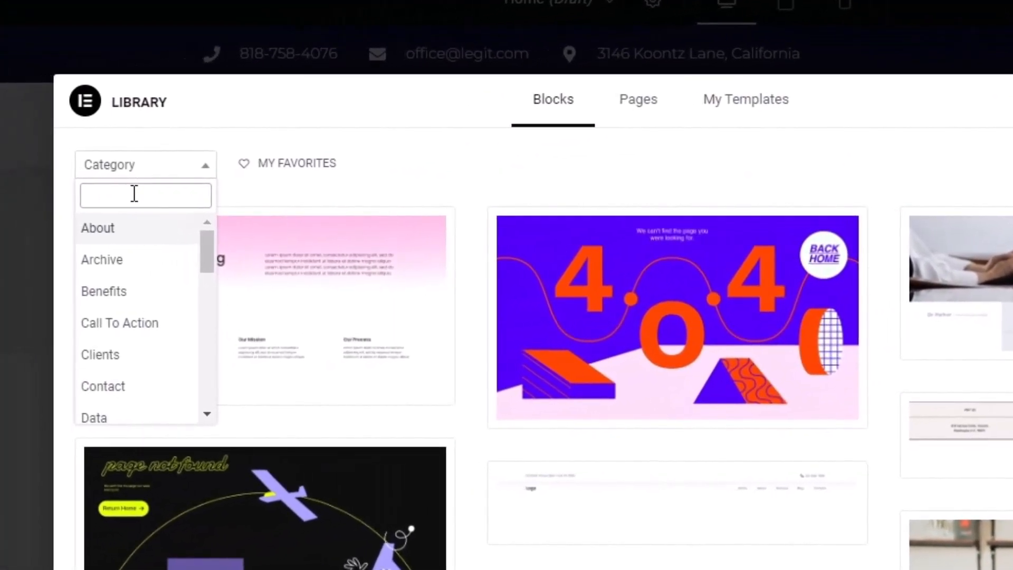
{"action": "type", "text": "tes"}
{"action": "left_click", "coordinate": [161, 227]}
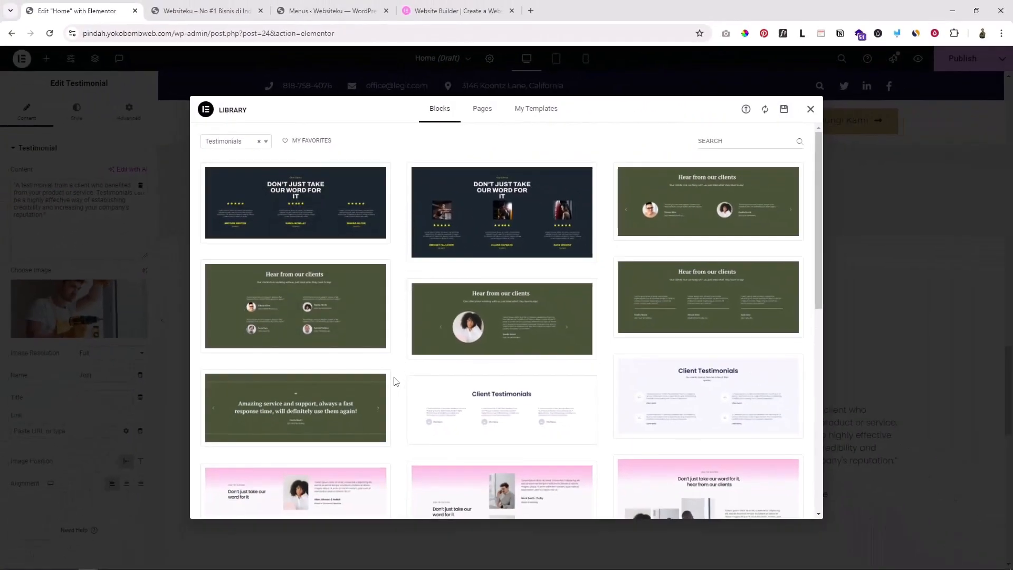
{"action": "scroll", "coordinate": [397, 381], "scroll_direction": "down", "scroll_amount": 4}
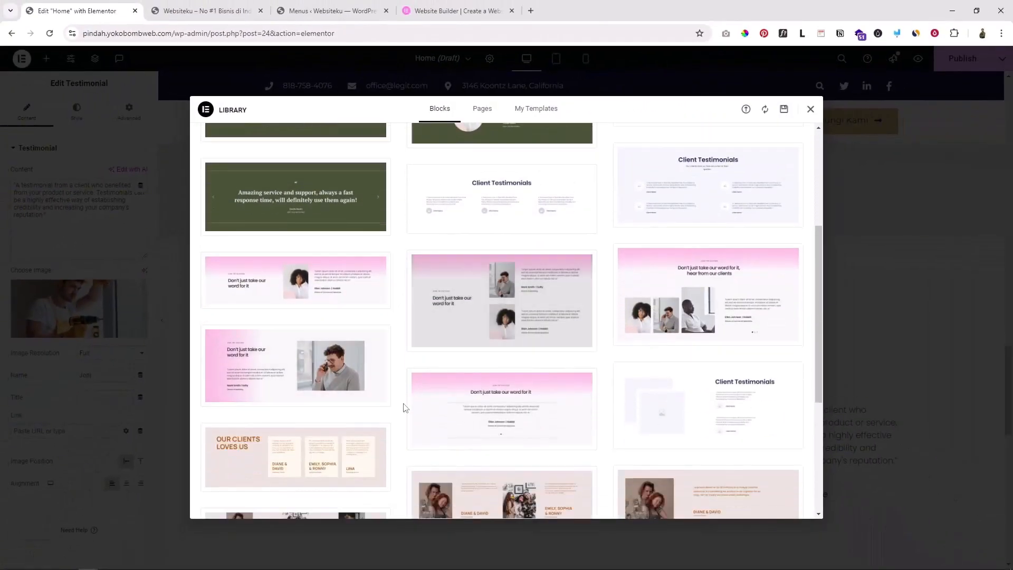
{"action": "scroll", "coordinate": [404, 407], "scroll_direction": "down", "scroll_amount": 3}
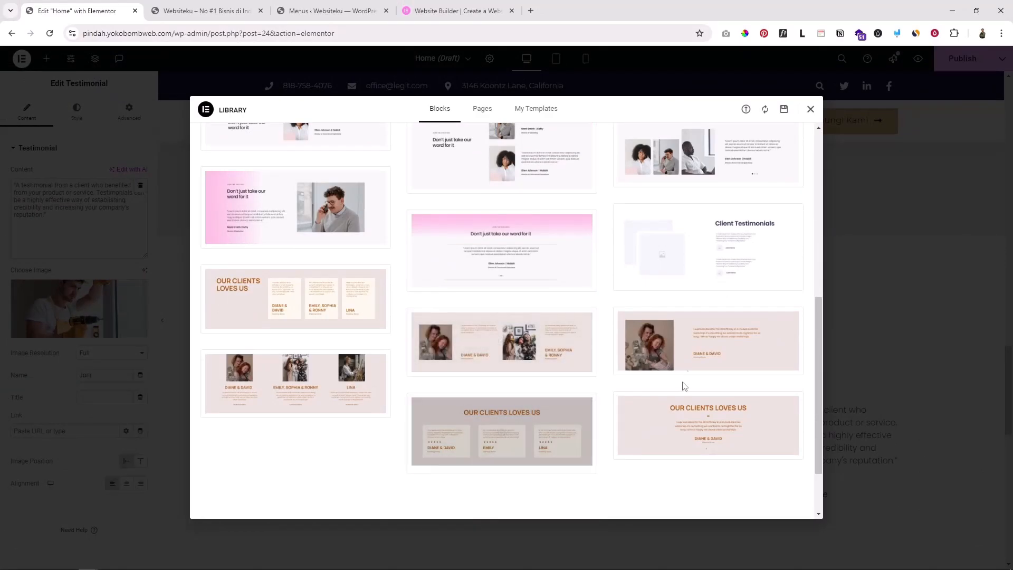
{"action": "left_click", "coordinate": [810, 109]}
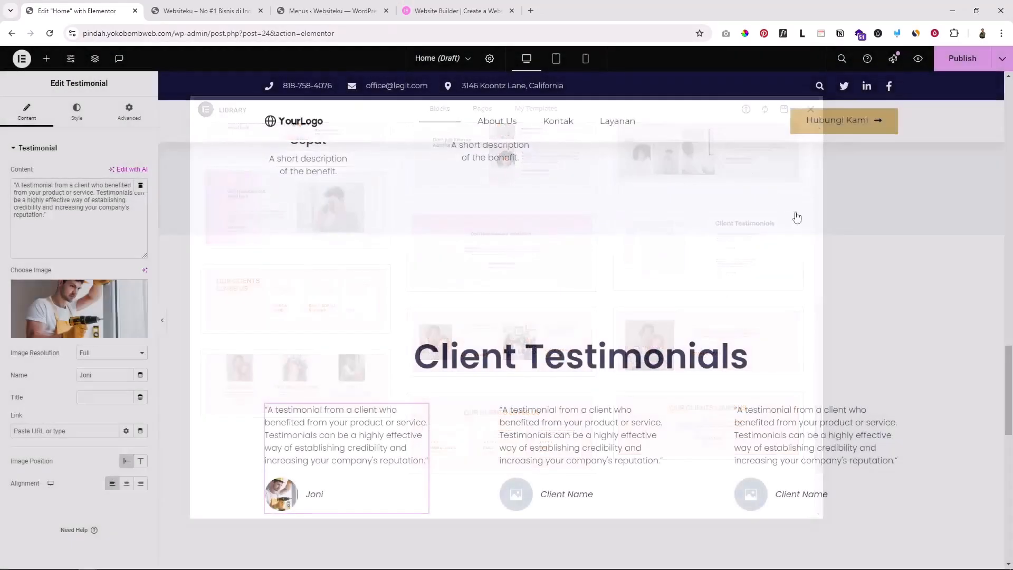
{"action": "scroll", "coordinate": [451, 271], "scroll_direction": "down", "scroll_amount": 2}
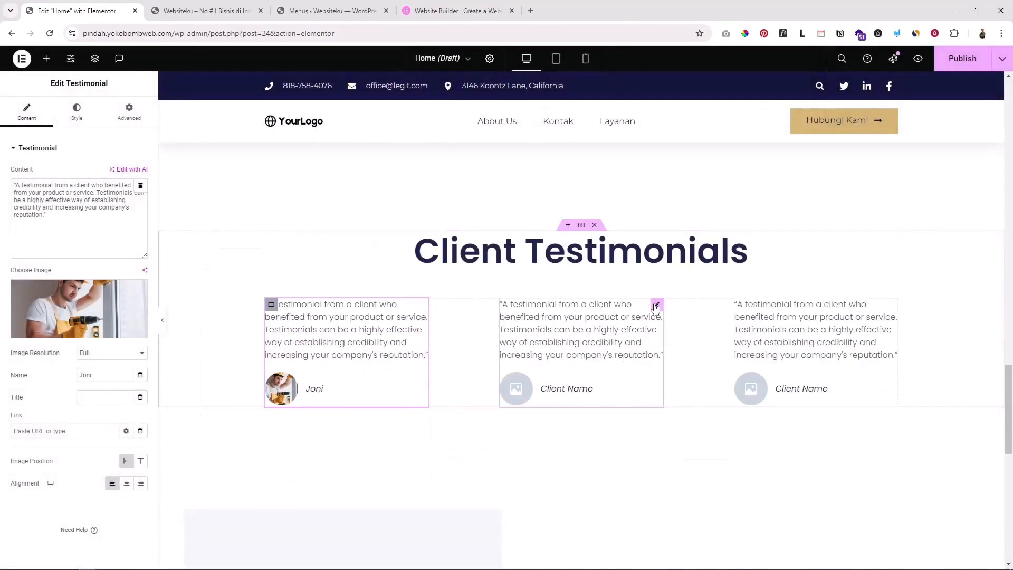
{"action": "scroll", "coordinate": [654, 308], "scroll_direction": "down", "scroll_amount": 2}
{"action": "scroll", "coordinate": [654, 311], "scroll_direction": "down", "scroll_amount": 3}
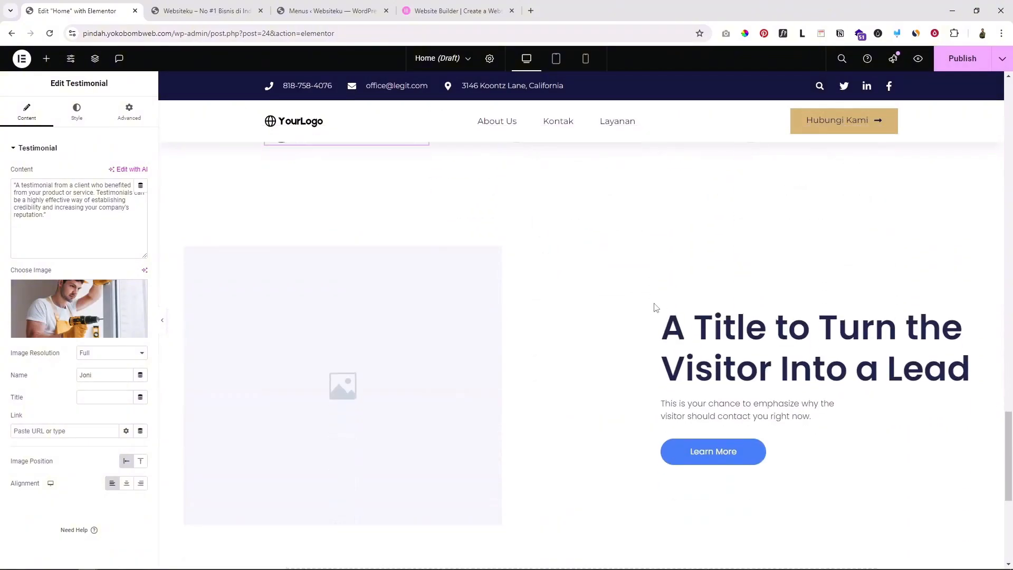
{"action": "scroll", "coordinate": [654, 312], "scroll_direction": "down", "scroll_amount": 2}
{"action": "scroll", "coordinate": [654, 312], "scroll_direction": "up", "scroll_amount": 5}
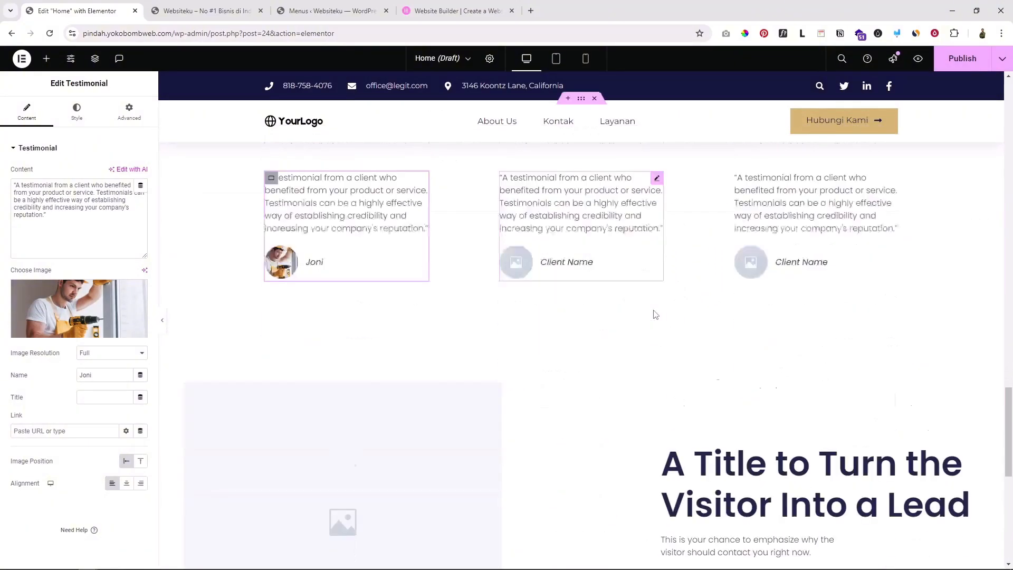
{"action": "scroll", "coordinate": [654, 312], "scroll_direction": "down", "scroll_amount": 4}
{"action": "scroll", "coordinate": [567, 299], "scroll_direction": "up", "scroll_amount": 7}
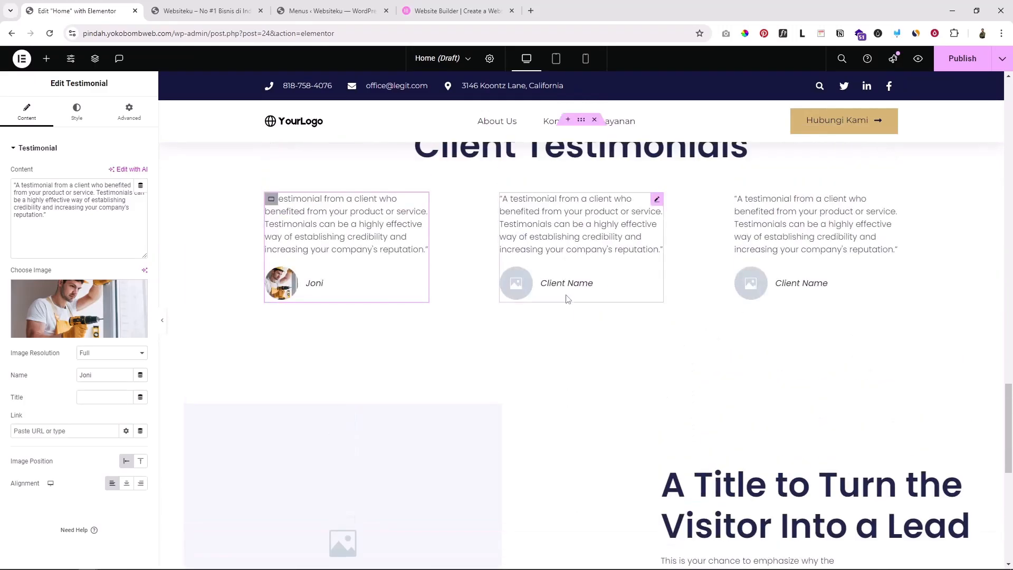
{"action": "scroll", "coordinate": [568, 298], "scroll_direction": "down", "scroll_amount": 8}
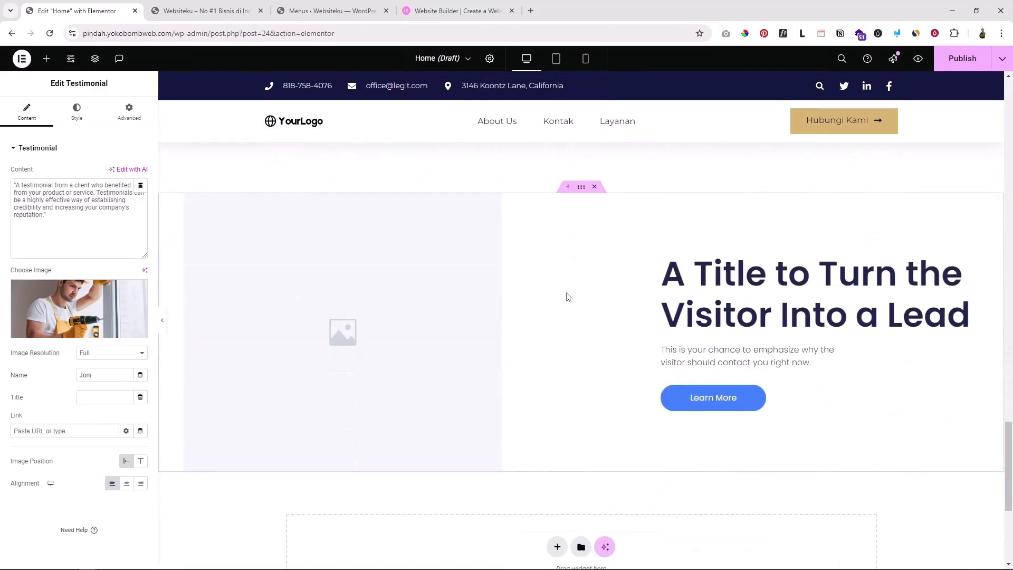
{"action": "scroll", "coordinate": [566, 295], "scroll_direction": "down", "scroll_amount": 2}
{"action": "scroll", "coordinate": [585, 300], "scroll_direction": "up", "scroll_amount": 2}
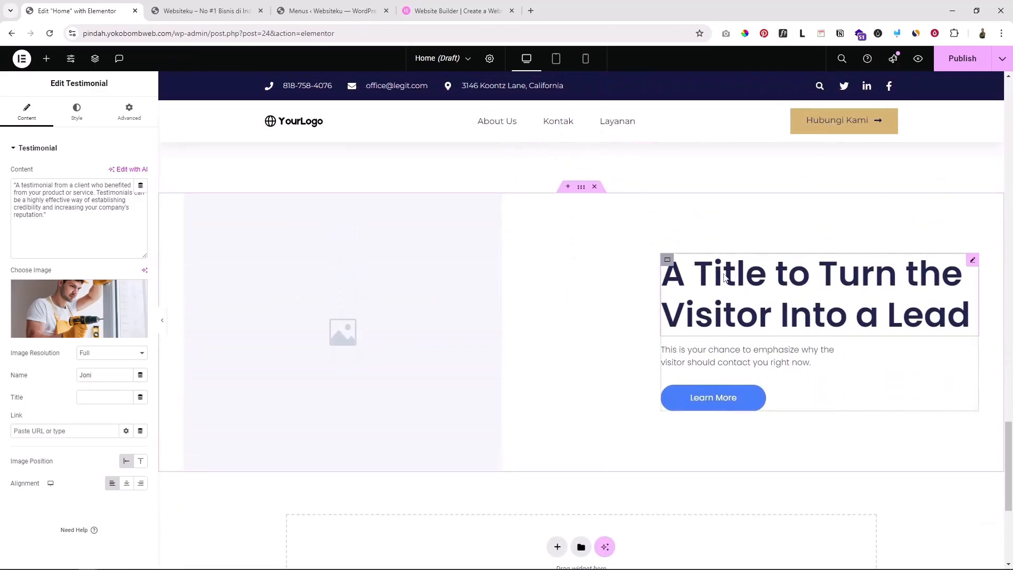
{"action": "left_click", "coordinate": [745, 279]}
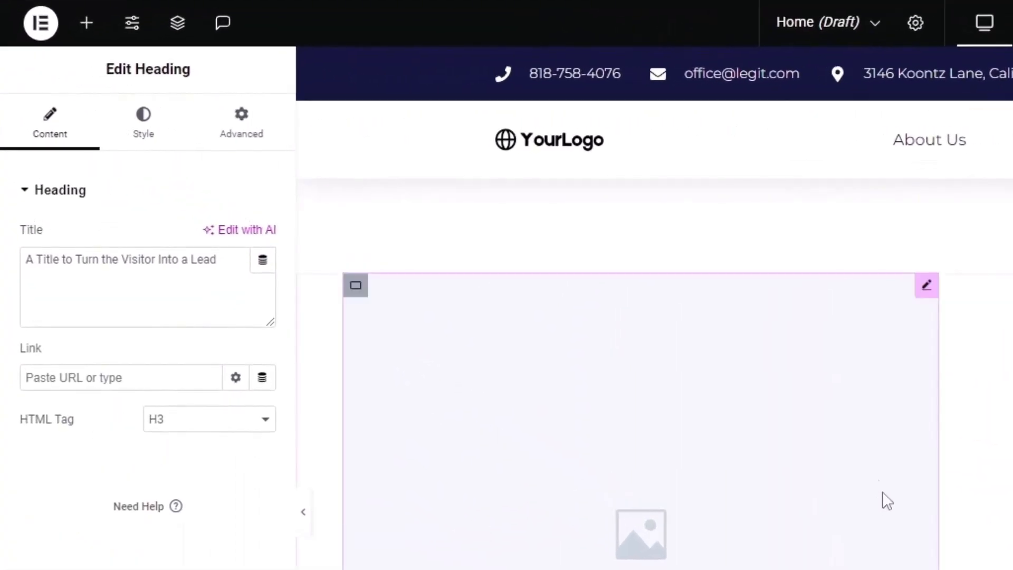
{"action": "scroll", "coordinate": [878, 485], "scroll_direction": "up", "scroll_amount": 5}
{"action": "scroll", "coordinate": [868, 467], "scroll_direction": "down", "scroll_amount": 4}
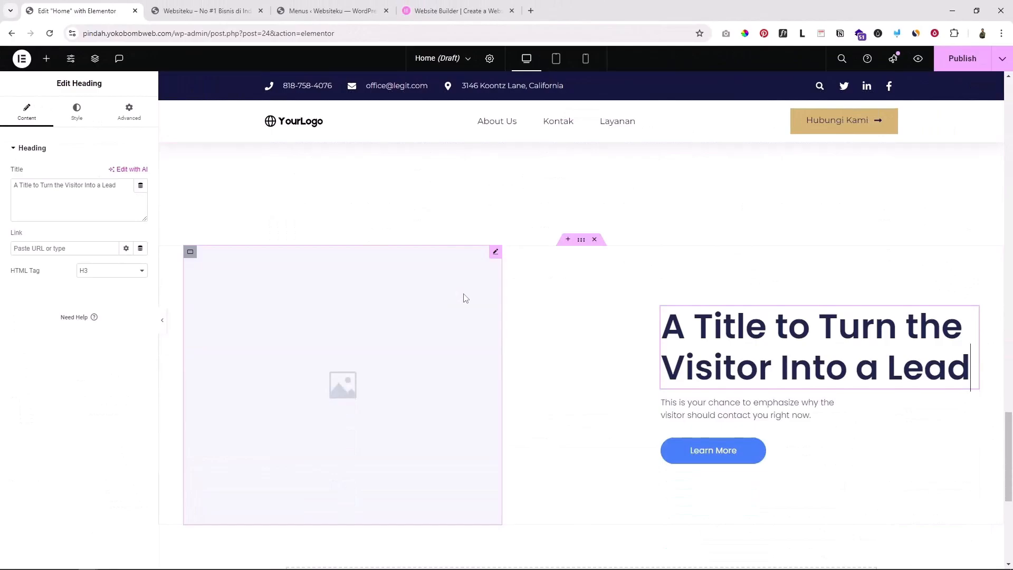
{"action": "scroll", "coordinate": [464, 297], "scroll_direction": "down", "scroll_amount": 2}
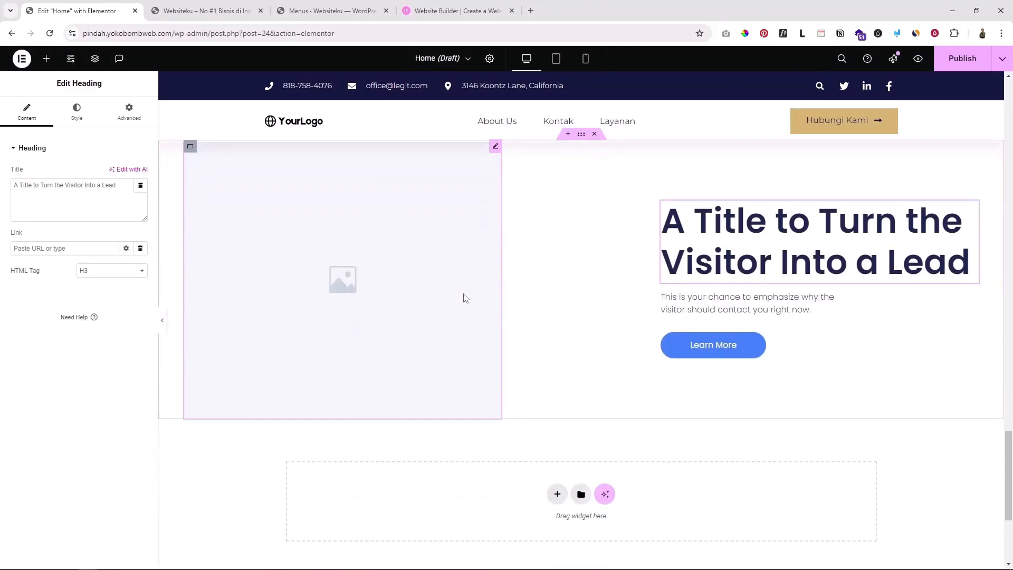
{"action": "scroll", "coordinate": [463, 296], "scroll_direction": "up", "scroll_amount": 2}
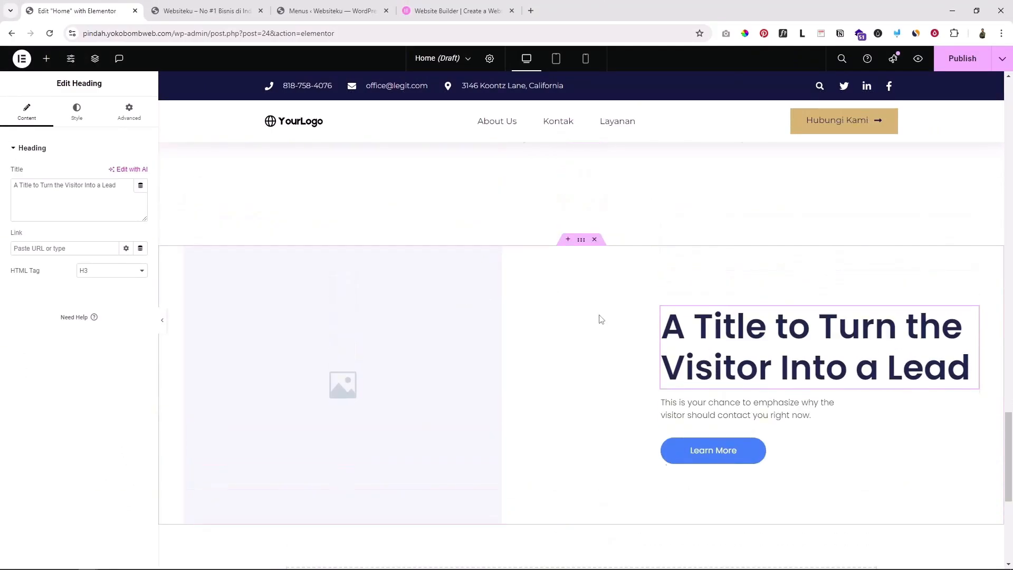
{"action": "scroll", "coordinate": [600, 319], "scroll_direction": "up", "scroll_amount": 4}
{"action": "scroll", "coordinate": [506, 343], "scroll_direction": "down", "scroll_amount": 4}
{"action": "left_click", "coordinate": [968, 366]}
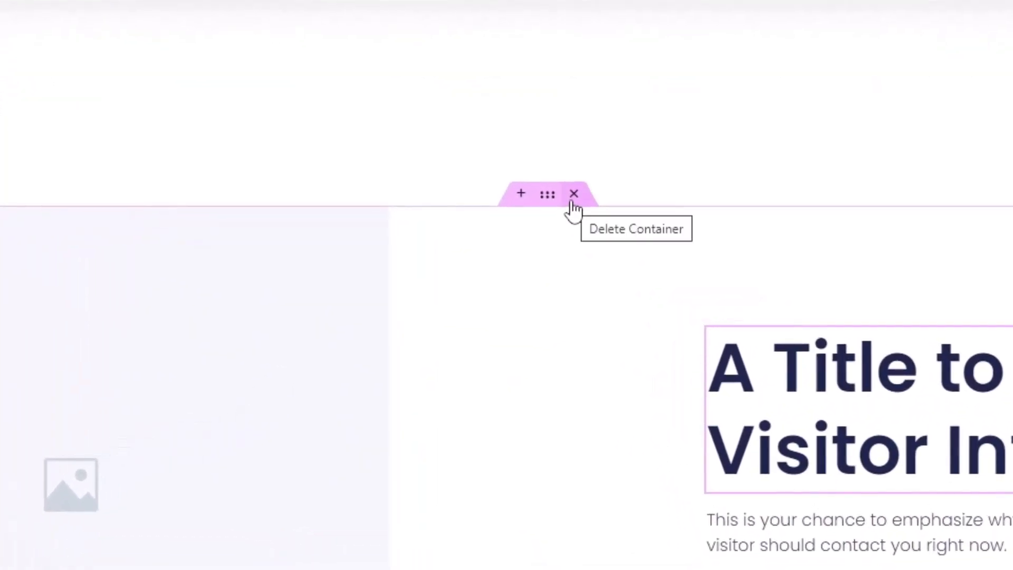
{"action": "left_click", "coordinate": [574, 194]}
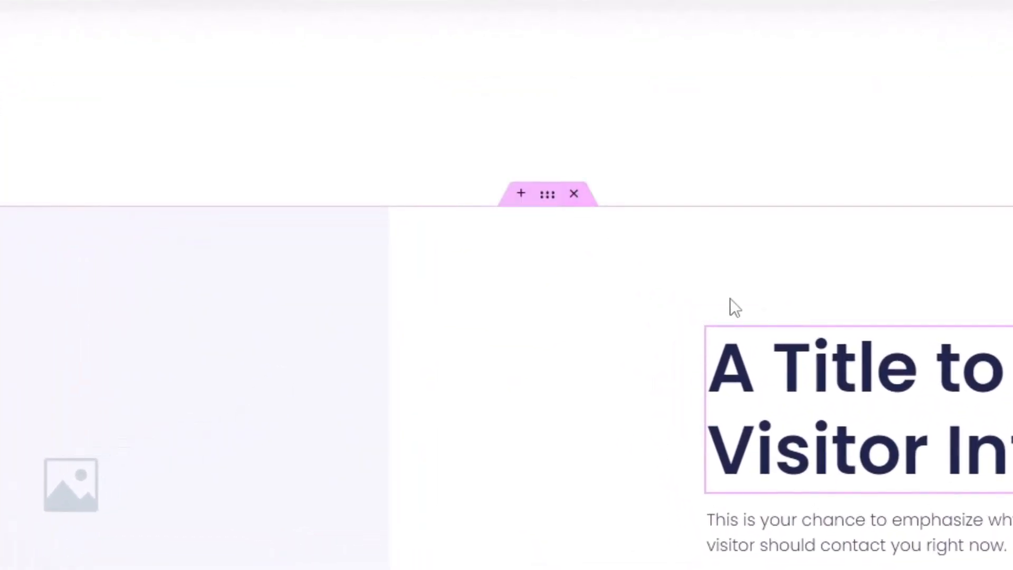
{"action": "scroll", "coordinate": [728, 306], "scroll_direction": "up", "scroll_amount": 5}
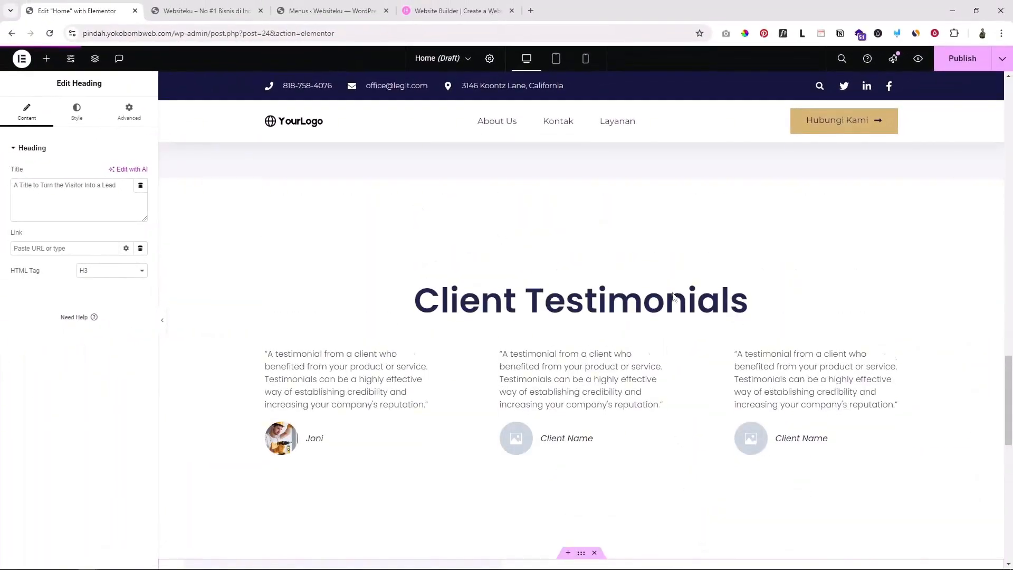
{"action": "scroll", "coordinate": [673, 296], "scroll_direction": "down", "scroll_amount": 3}
{"action": "scroll", "coordinate": [672, 297], "scroll_direction": "up", "scroll_amount": 3}
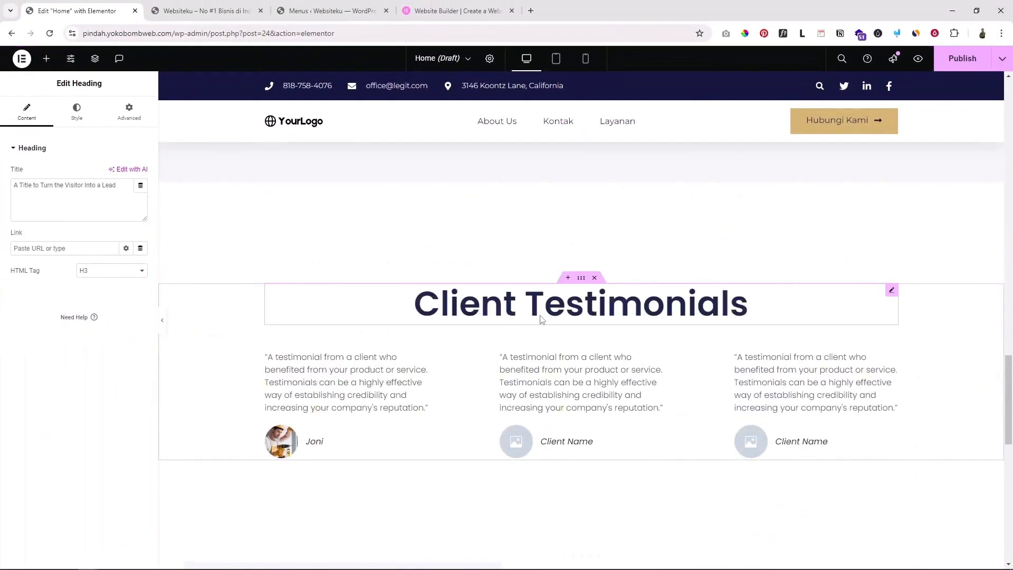
{"action": "scroll", "coordinate": [555, 306], "scroll_direction": "up", "scroll_amount": 2}
{"action": "scroll", "coordinate": [554, 305], "scroll_direction": "down", "scroll_amount": 5}
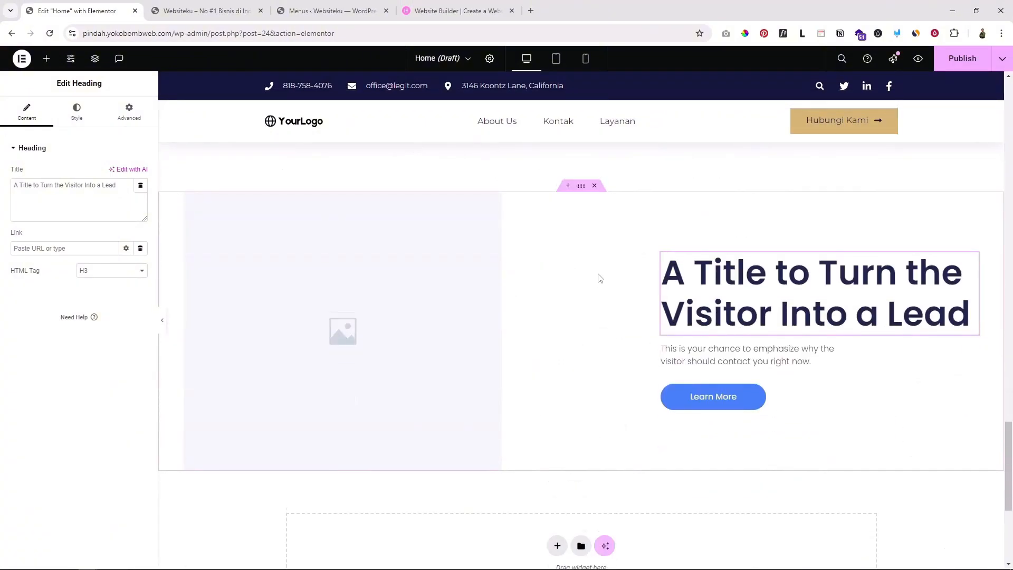
{"action": "scroll", "coordinate": [600, 269], "scroll_direction": "down", "scroll_amount": 2}
{"action": "scroll", "coordinate": [601, 256], "scroll_direction": "up", "scroll_amount": 5}
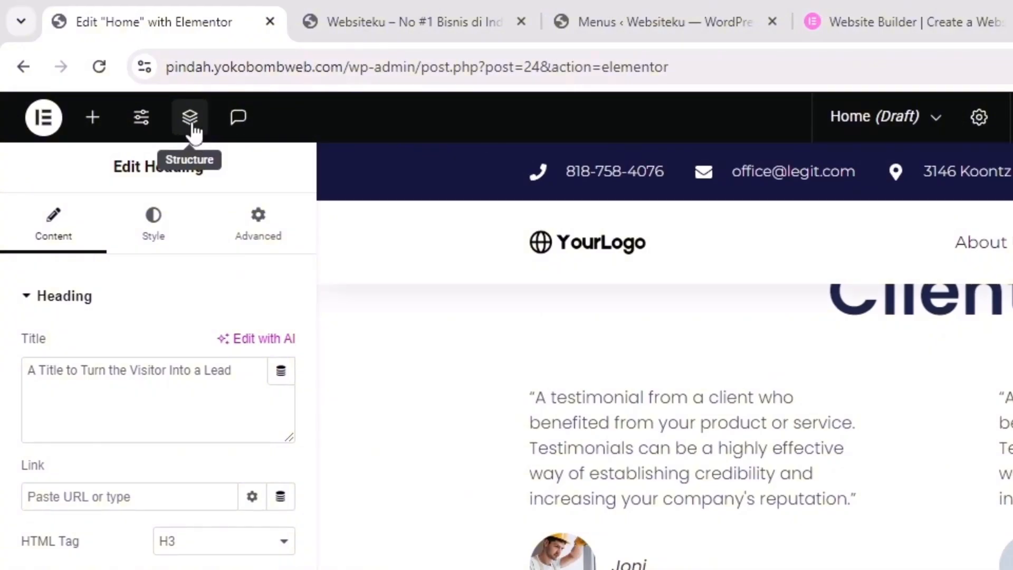
Open the Structure navigator and drag the Testimonials section below CTA
{"action": "left_click", "coordinate": [192, 126]}
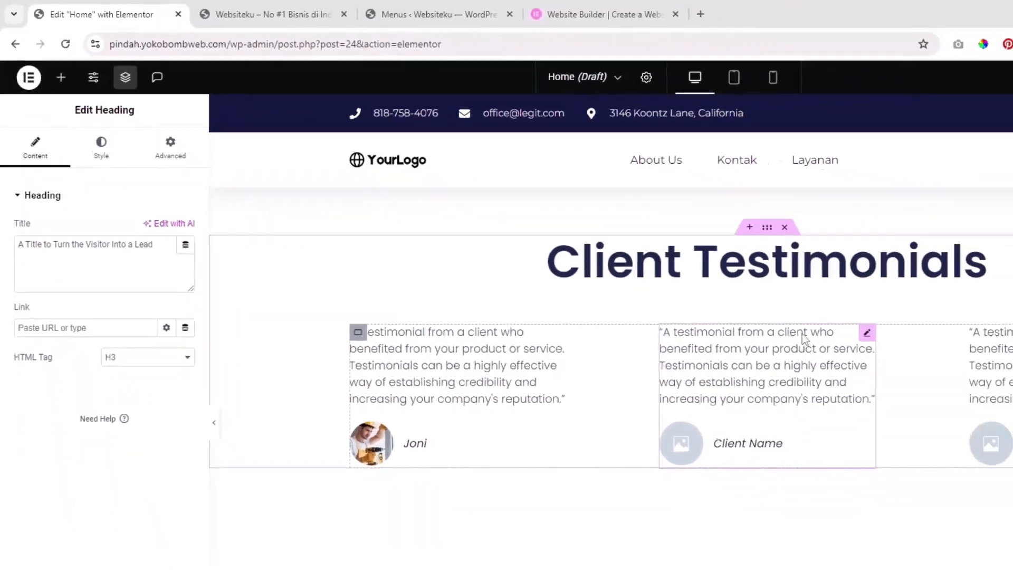
{"action": "mouse_move", "coordinate": [582, 278]}
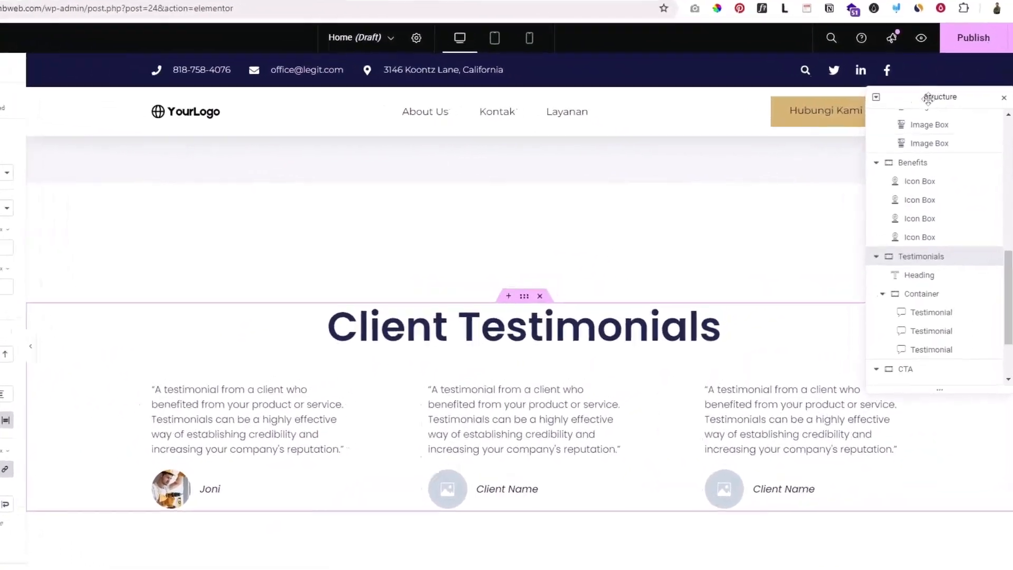
{"action": "left_click_drag", "start_coordinate": [933, 101], "coordinate": [852, 71]}
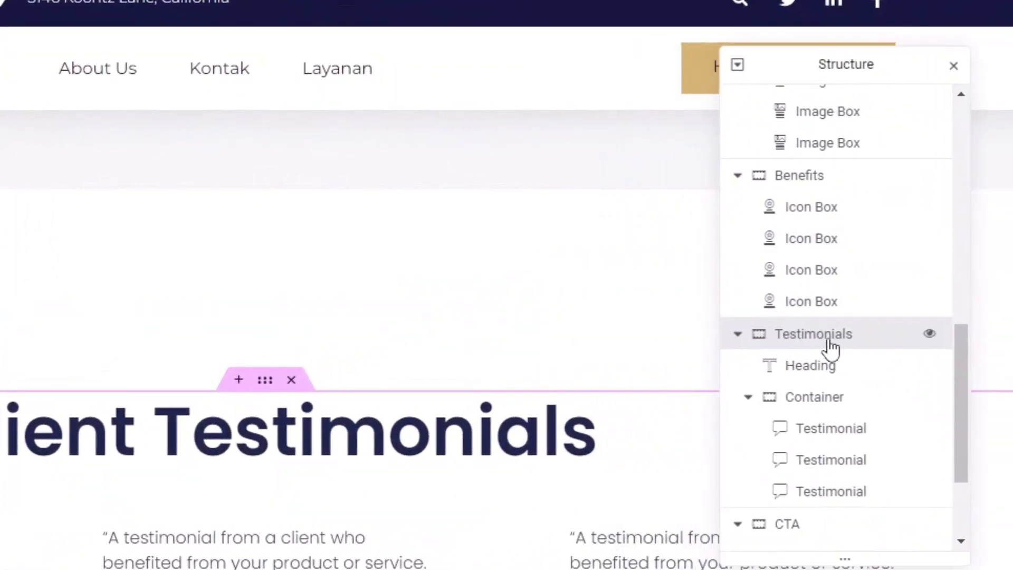
{"action": "left_click", "coordinate": [738, 336]}
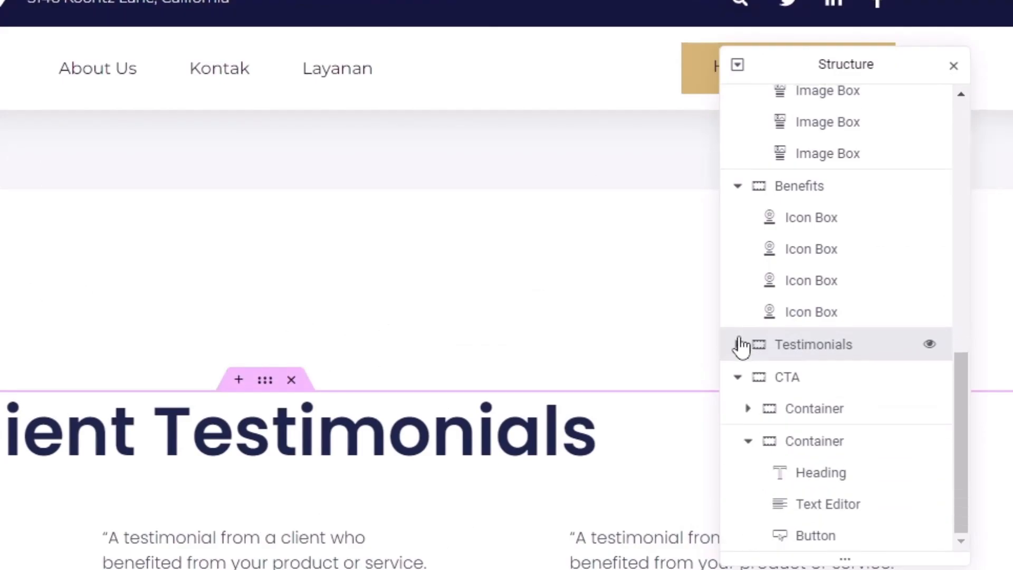
{"action": "left_click", "coordinate": [738, 378]}
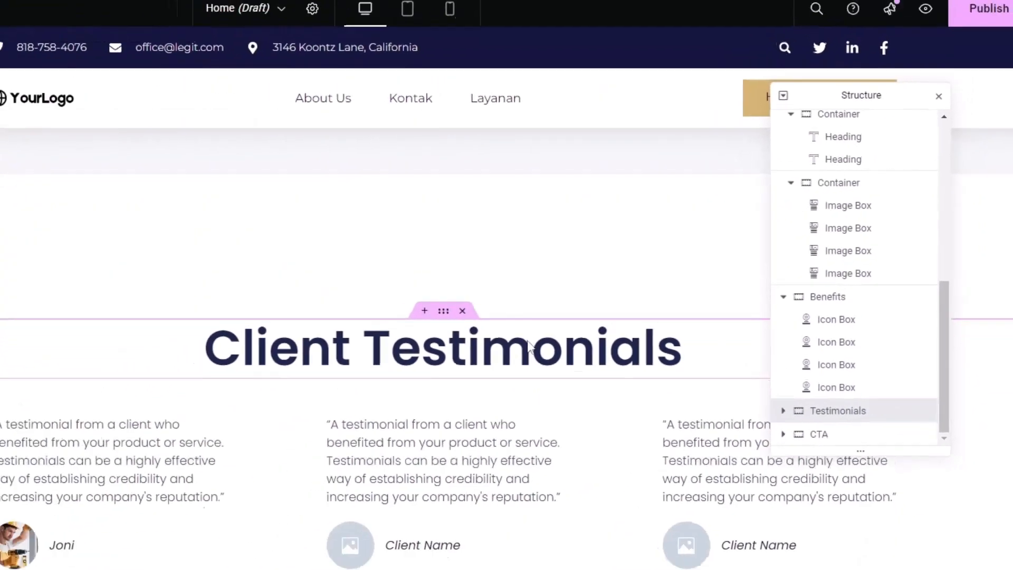
{"action": "scroll", "coordinate": [554, 364], "scroll_direction": "down", "scroll_amount": 3}
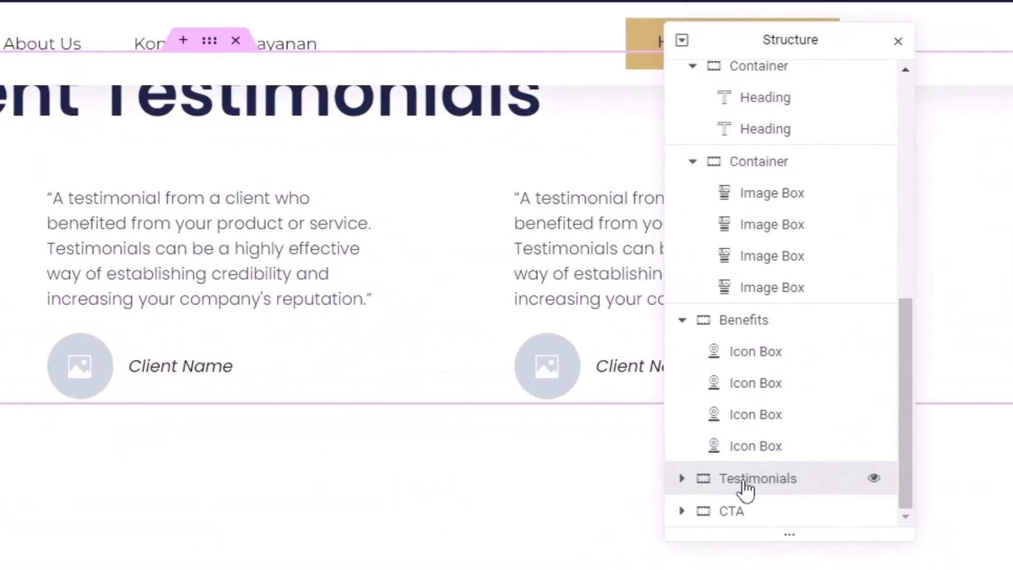
{"action": "mouse_move", "coordinate": [746, 481]}
{"action": "left_mouse_down"}
{"action": "mouse_move", "coordinate": [743, 509]}
{"action": "mouse_move", "coordinate": [735, 457]}
{"action": "mouse_move", "coordinate": [734, 493]}
{"action": "left_mouse_up"}
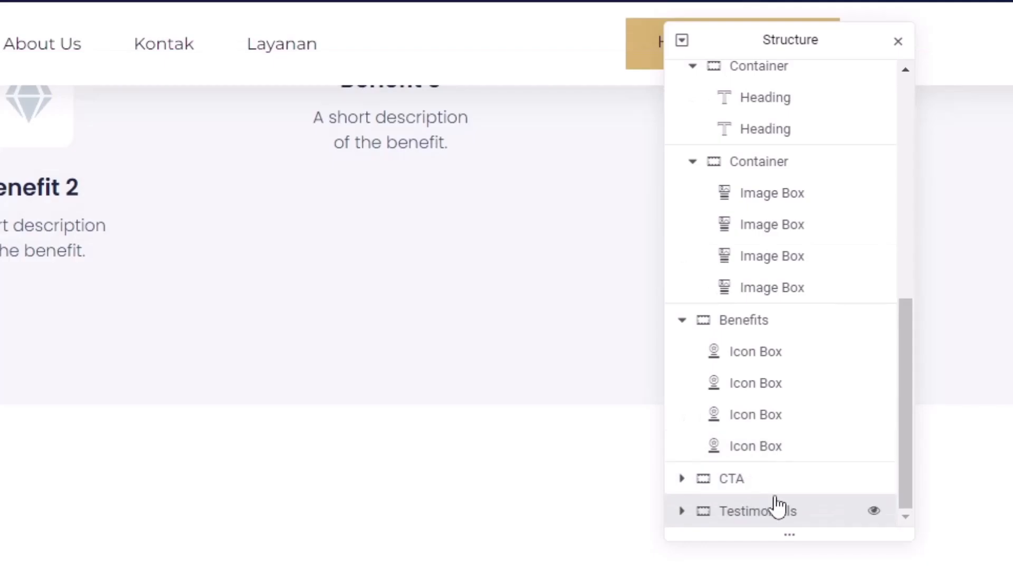
{"action": "scroll", "coordinate": [637, 399], "scroll_direction": "down", "scroll_amount": 4}
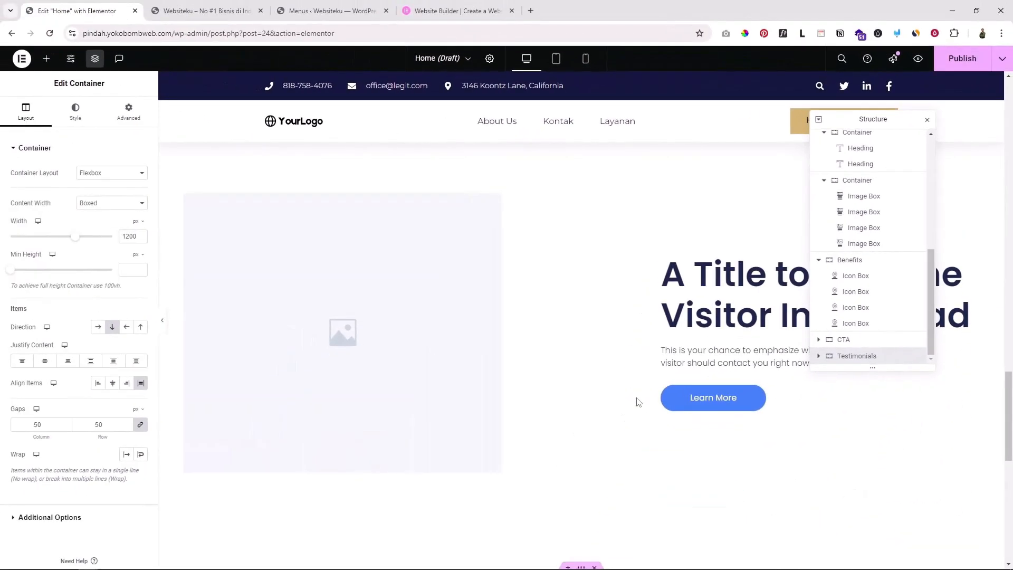
{"action": "scroll", "coordinate": [637, 401], "scroll_direction": "down", "scroll_amount": 8}
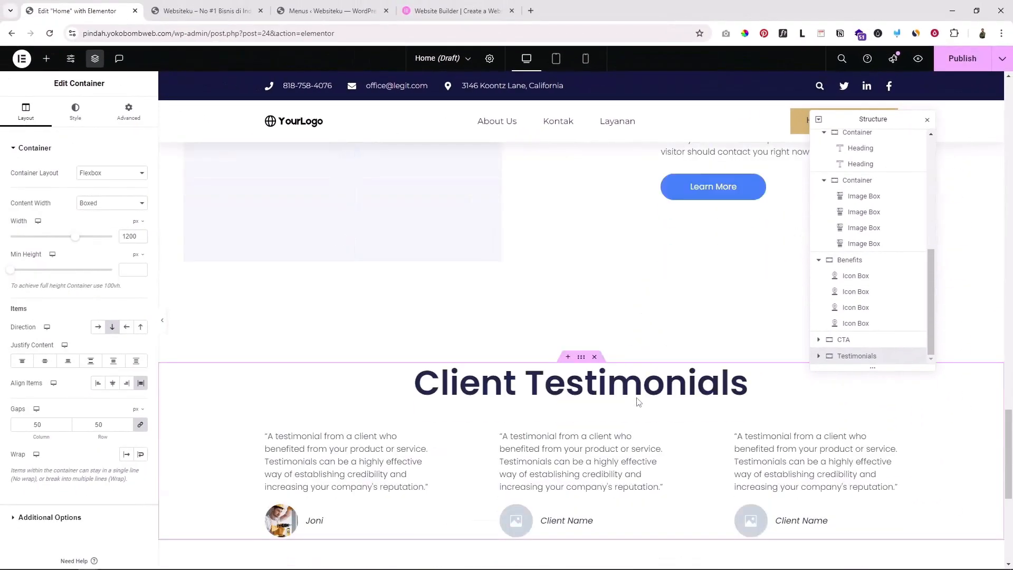
{"action": "scroll", "coordinate": [593, 334], "scroll_direction": "up", "scroll_amount": 3}
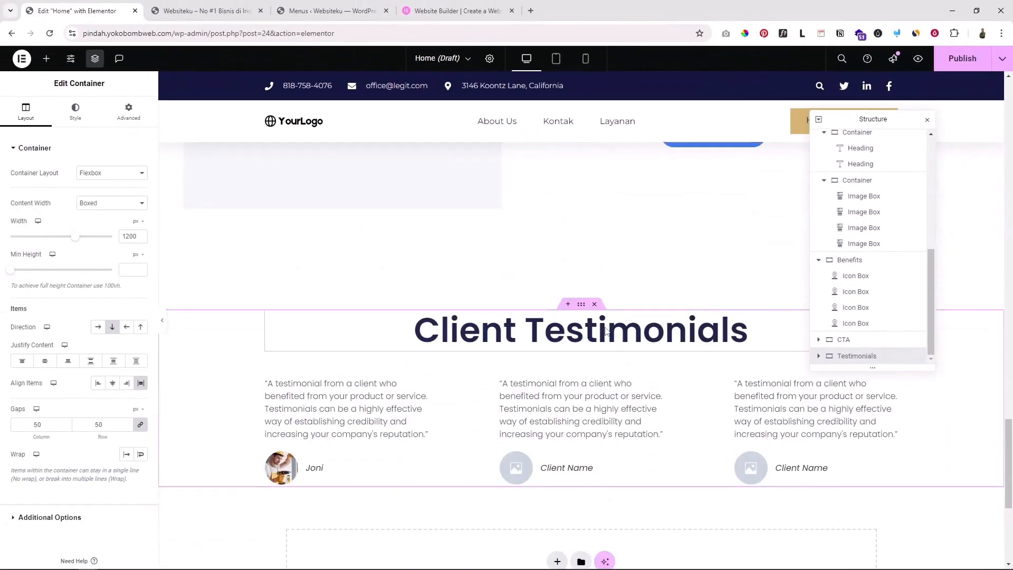
{"action": "scroll", "coordinate": [627, 365], "scroll_direction": "up", "scroll_amount": 3}
{"action": "scroll", "coordinate": [626, 344], "scroll_direction": "down", "scroll_amount": 4}
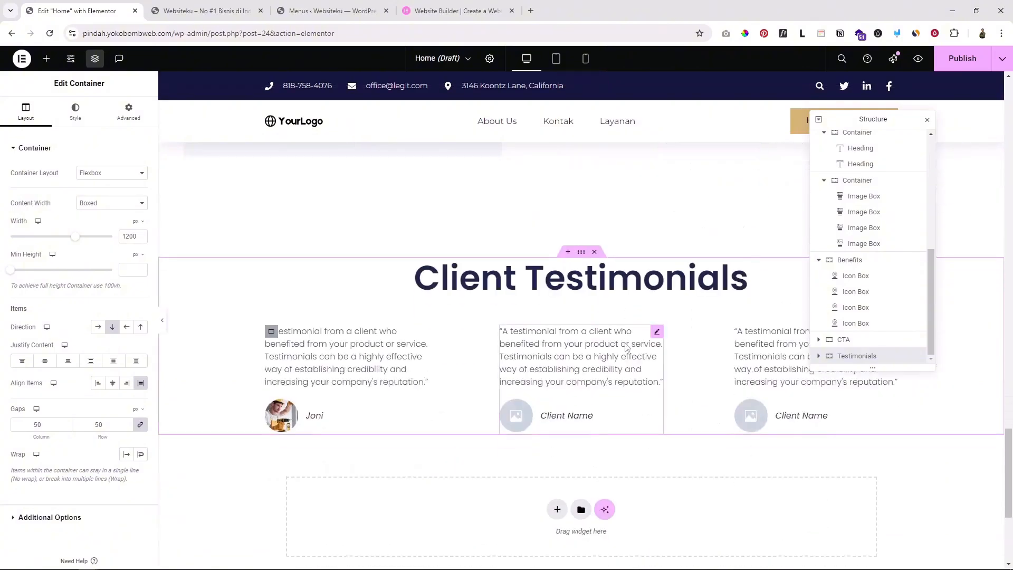
{"action": "scroll", "coordinate": [591, 239], "scroll_direction": "up", "scroll_amount": 6}
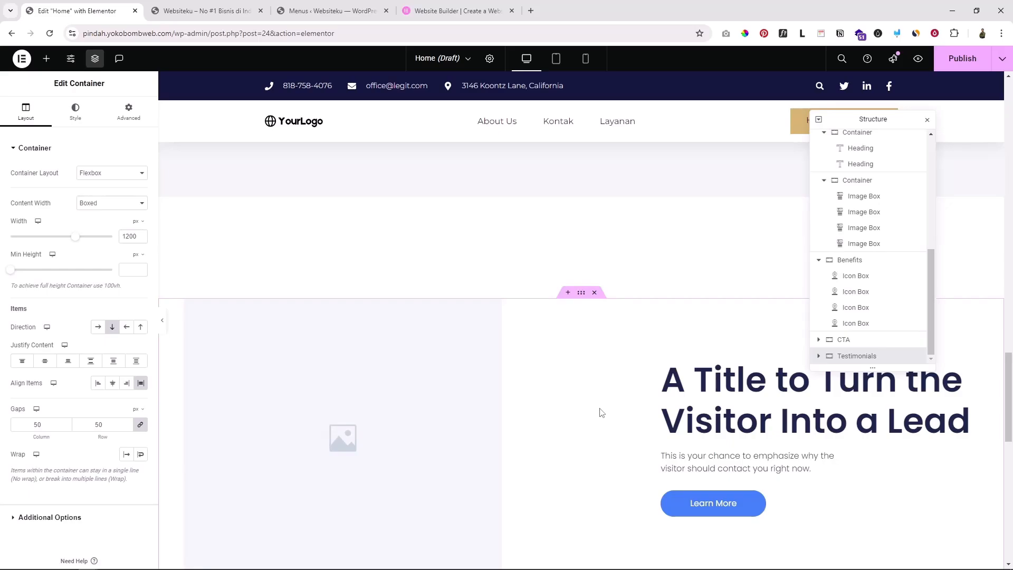
Drag CTA back below Testimonials, restoring the original section order
{"action": "left_click", "coordinate": [819, 260]}
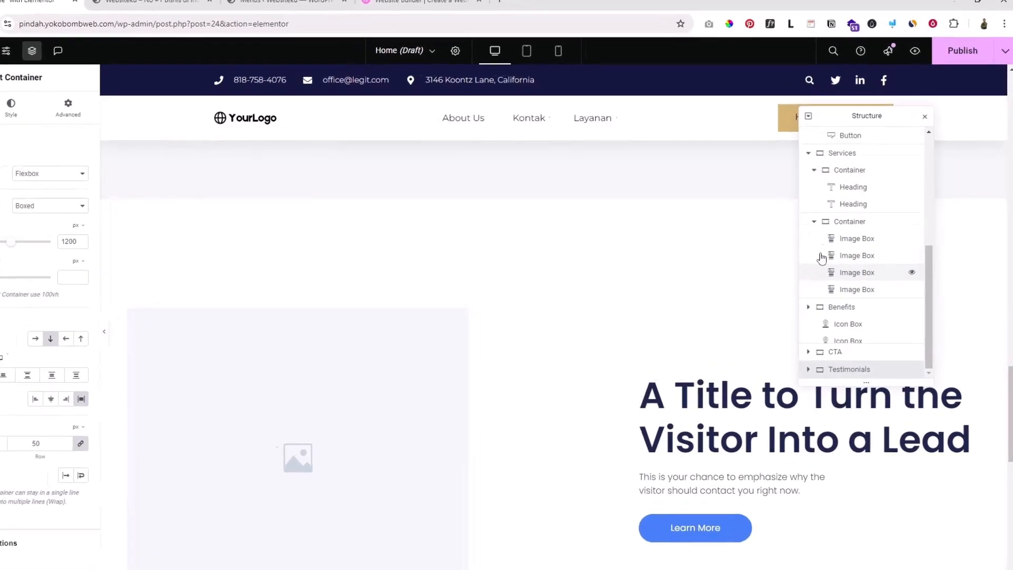
{"action": "left_click", "coordinate": [690, 195]}
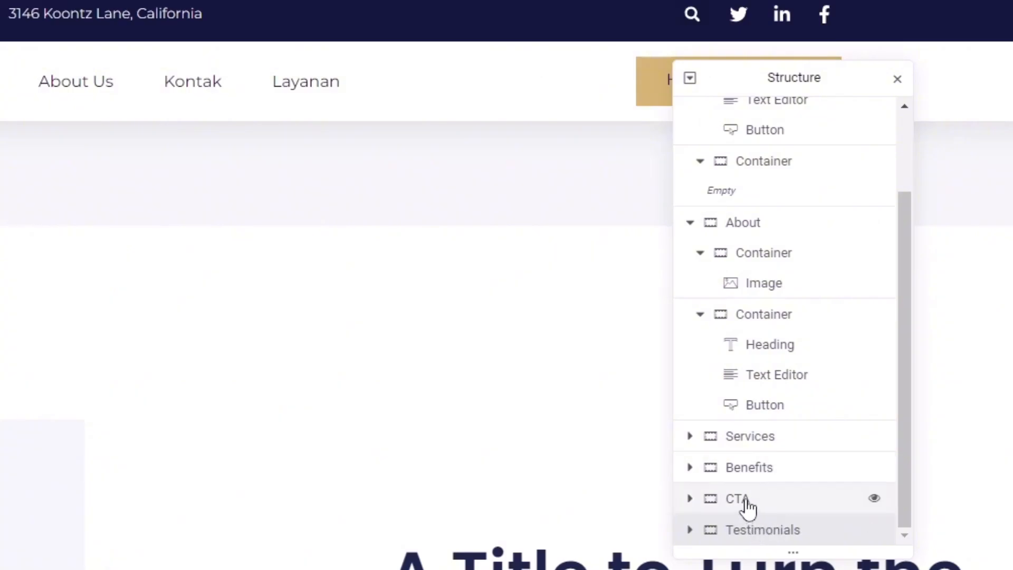
{"action": "mouse_move", "coordinate": [737, 505]}
{"action": "left_mouse_down"}
{"action": "mouse_move", "coordinate": [733, 529]}
{"action": "mouse_move", "coordinate": [746, 463]}
{"action": "mouse_move", "coordinate": [745, 508]}
{"action": "left_mouse_up"}
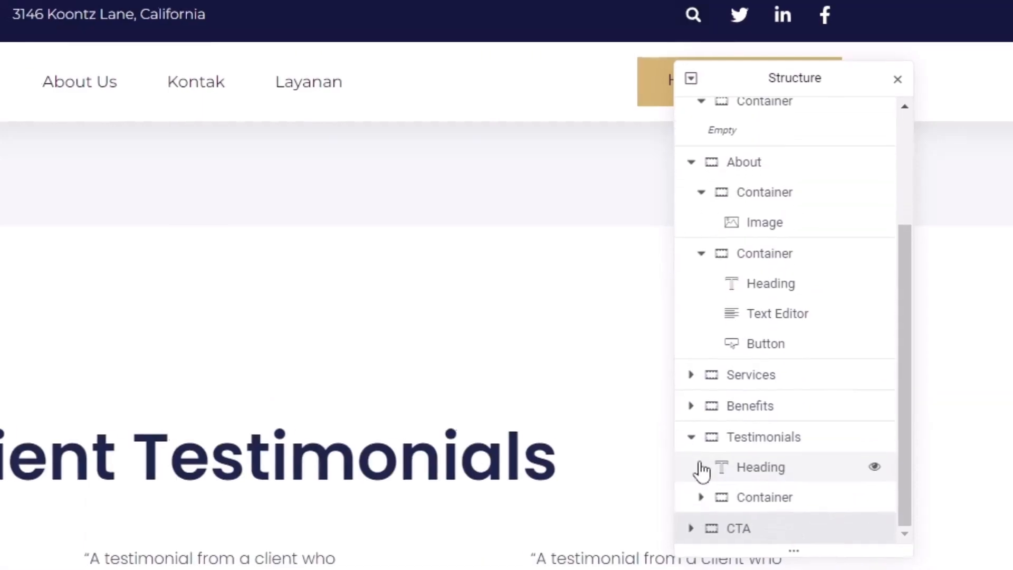
{"action": "left_click", "coordinate": [691, 437]}
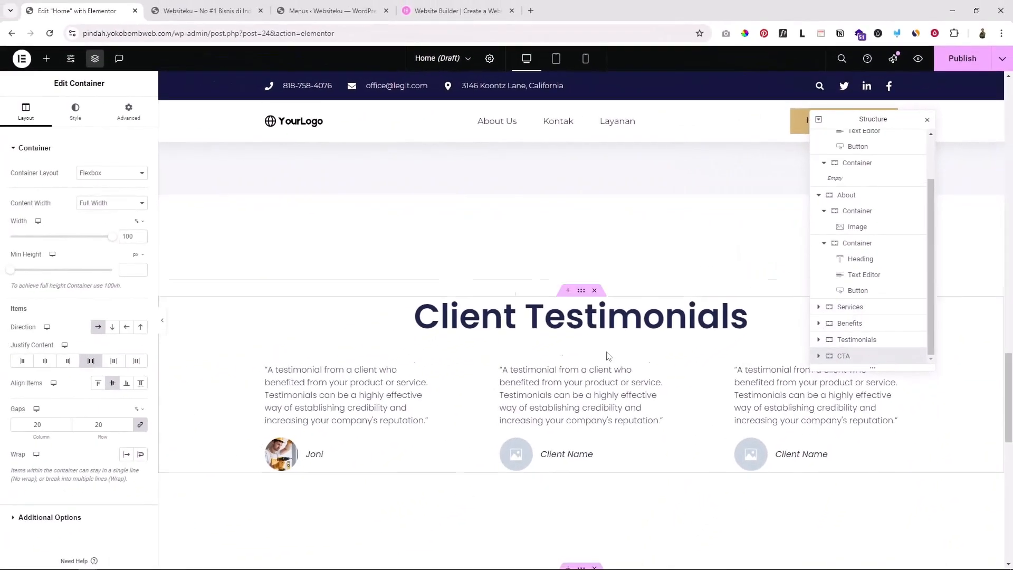
{"action": "scroll", "coordinate": [606, 356], "scroll_direction": "down", "scroll_amount": 3}
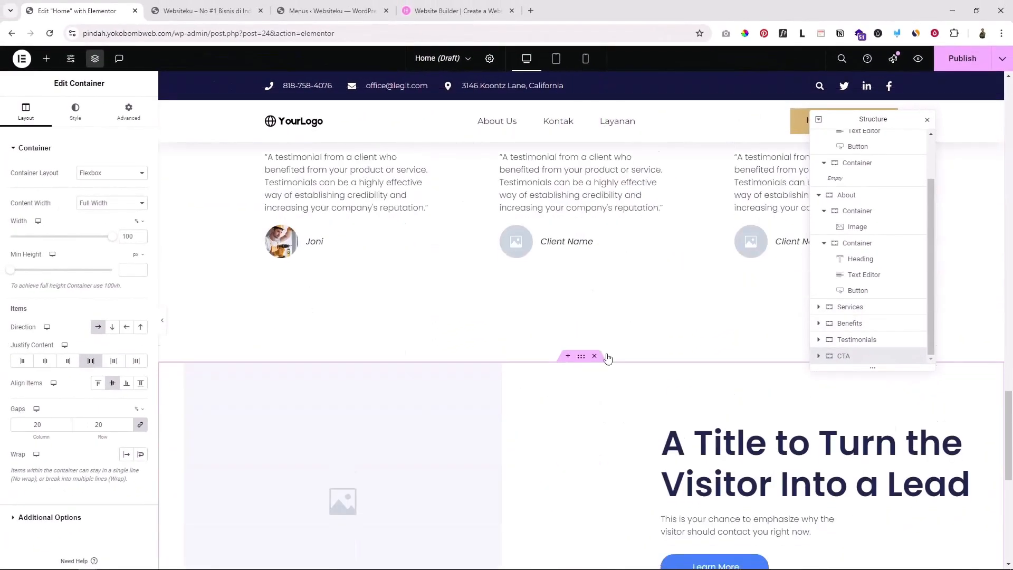
{"action": "scroll", "coordinate": [608, 358], "scroll_direction": "down", "scroll_amount": 2}
{"action": "scroll", "coordinate": [656, 377], "scroll_direction": "up", "scroll_amount": 15}
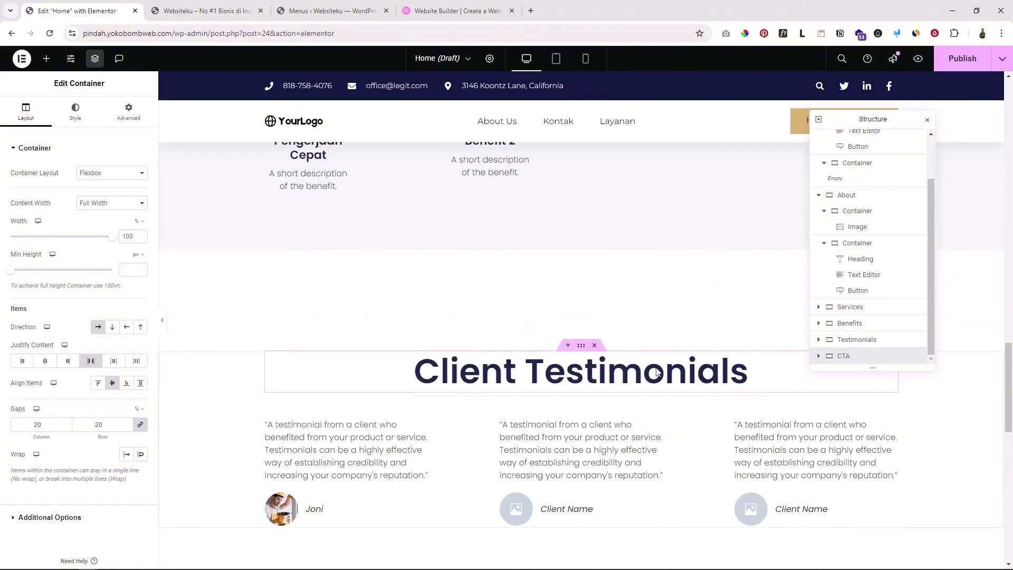
{"action": "scroll", "coordinate": [628, 280], "scroll_direction": "up", "scroll_amount": 7}
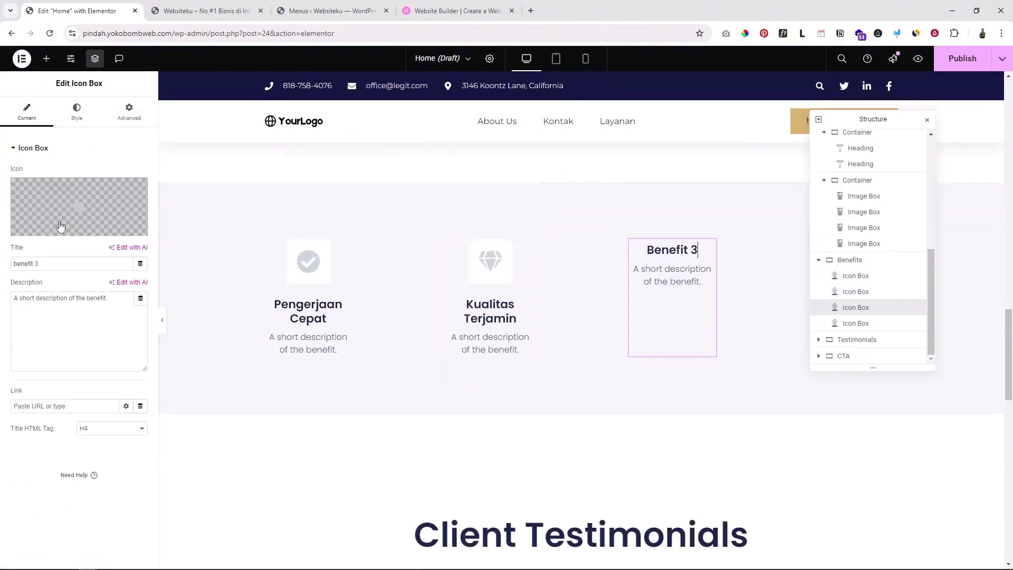
Change the third benefit's icon and title
{"action": "left_click", "coordinate": [60, 225]}
{"action": "triple_click", "coordinate": [63, 306]}
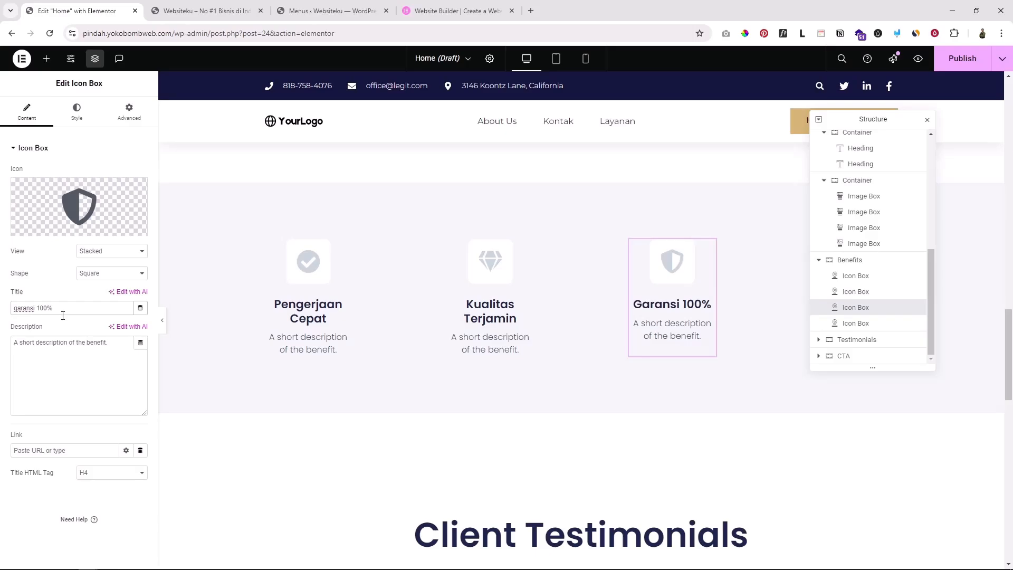
{"action": "type", "text": "reuf100%"}
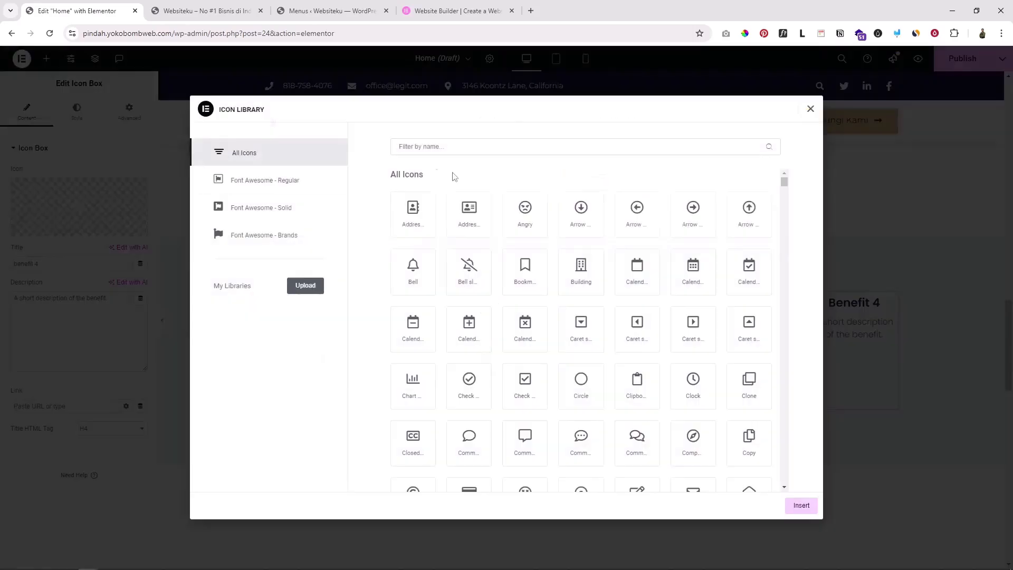
{"action": "scroll", "coordinate": [543, 254], "scroll_direction": "down", "scroll_amount": 3}
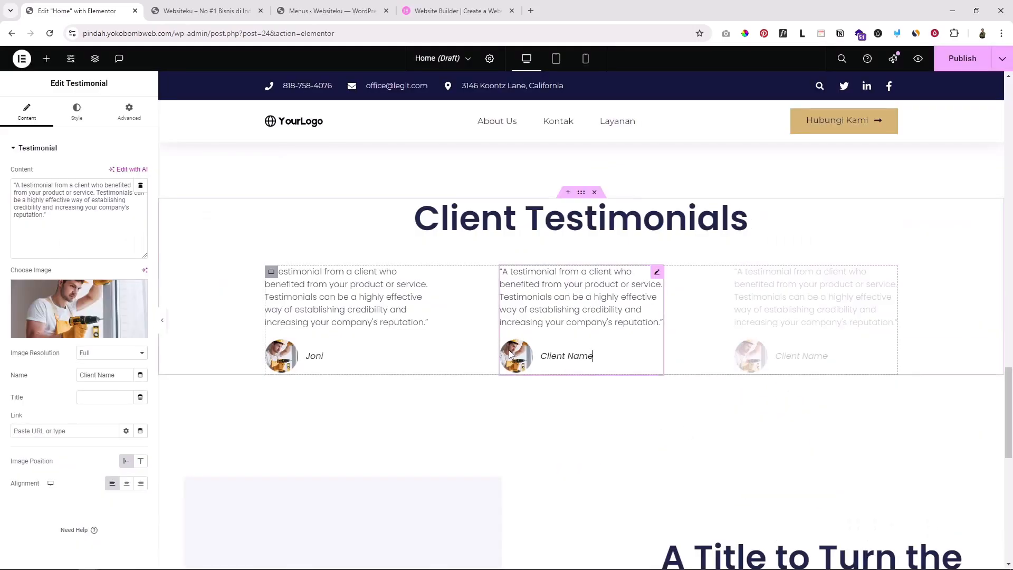
Enter the second testimonial's client name and finish the heading 'Butuh bantuan? Jangan ragu hubungi kami'
{"action": "type", "text": "Andri"}
{"action": "scroll", "coordinate": [487, 403], "scroll_direction": "down", "scroll_amount": 8}
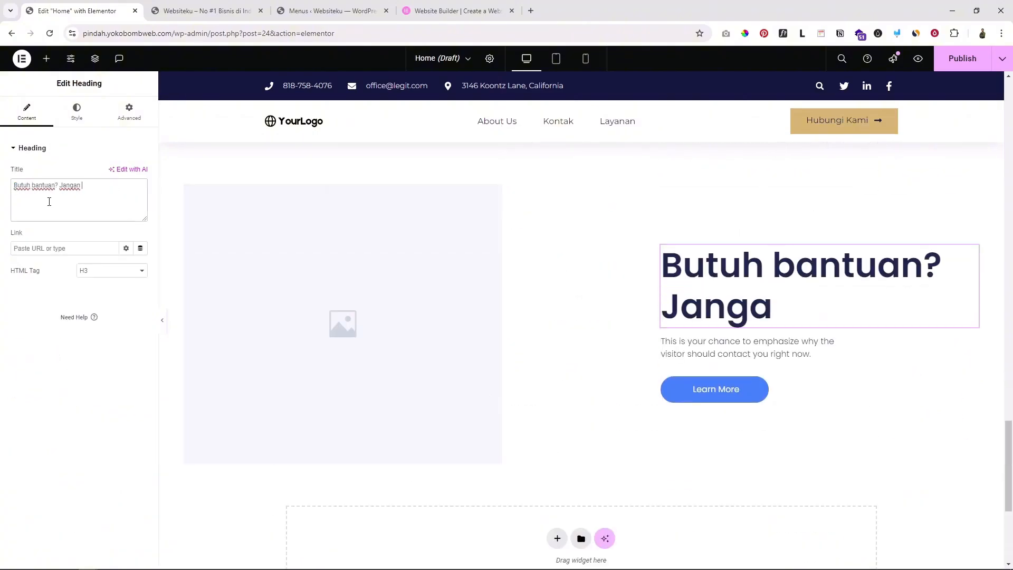
{"action": "type", "text": "n ragu hubungi kami"}
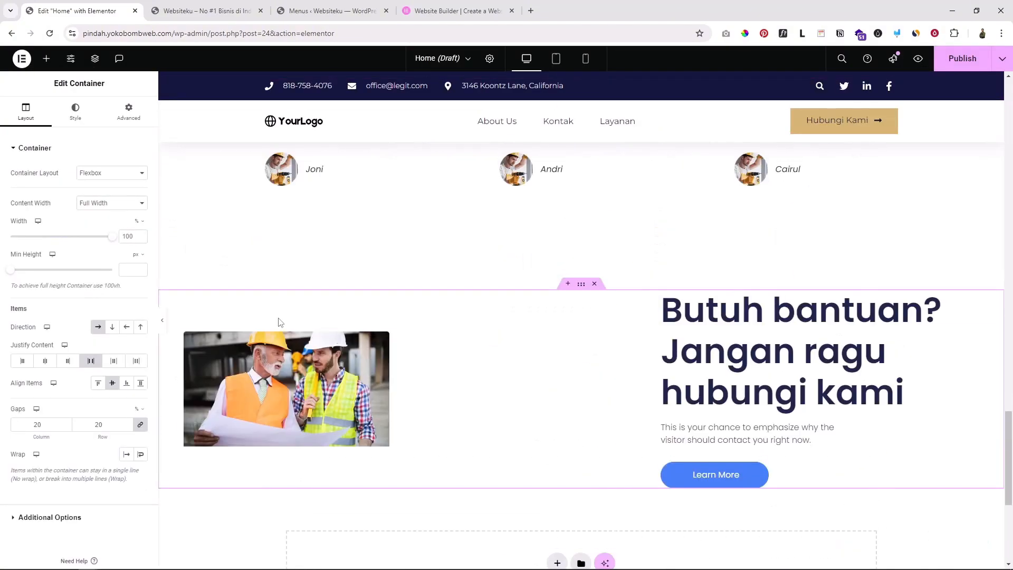
Give the CTA section a classic colour background in its Style settings
{"action": "left_click", "coordinate": [76, 112]}
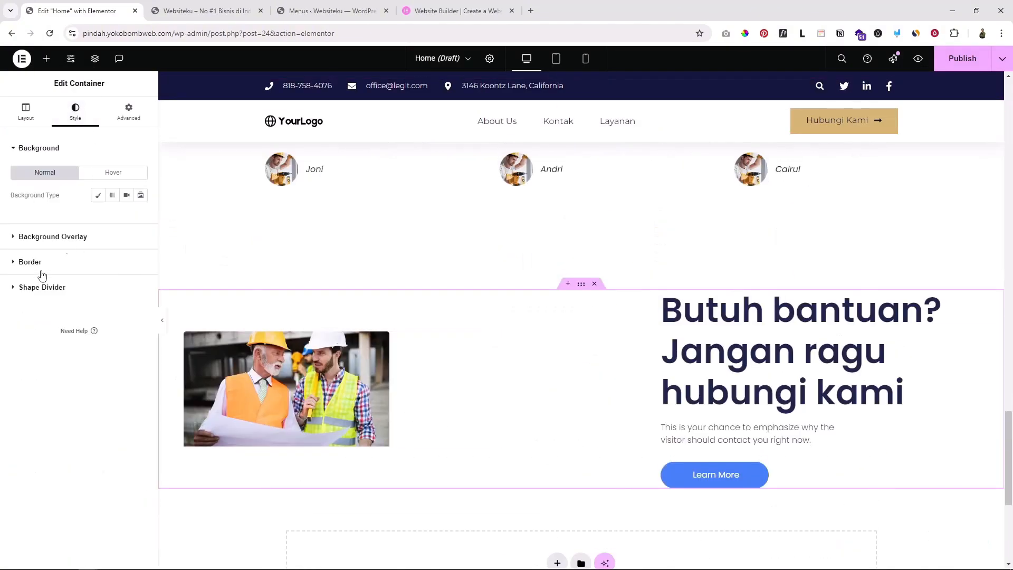
{"action": "left_click", "coordinate": [98, 195]}
{"action": "left_click", "coordinate": [140, 217]}
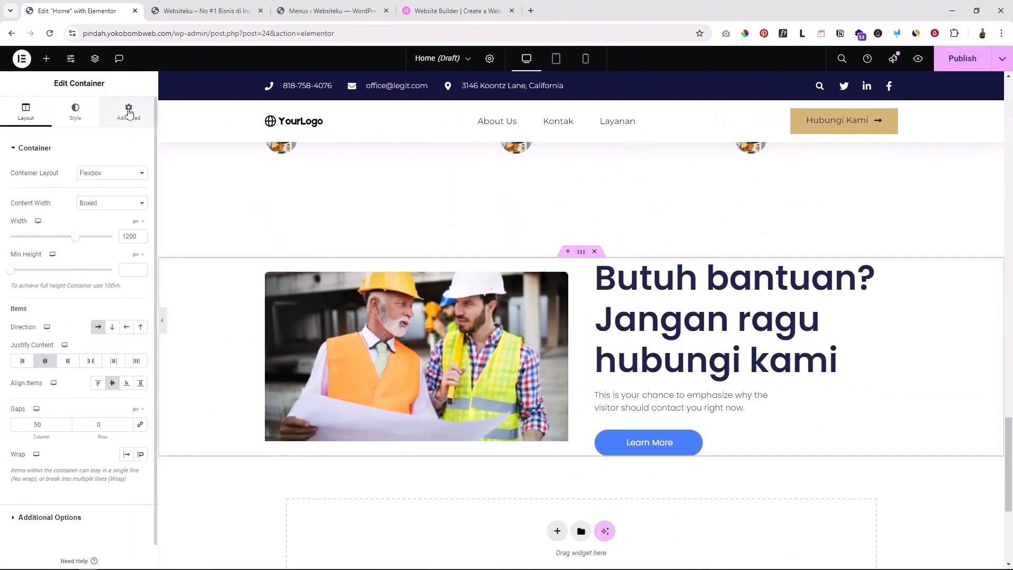
Scroll through the whole Home page in the Elementor canvas
{"action": "left_click", "coordinate": [129, 112]}
{"action": "scroll", "coordinate": [870, 432], "scroll_direction": "up", "scroll_amount": 2}
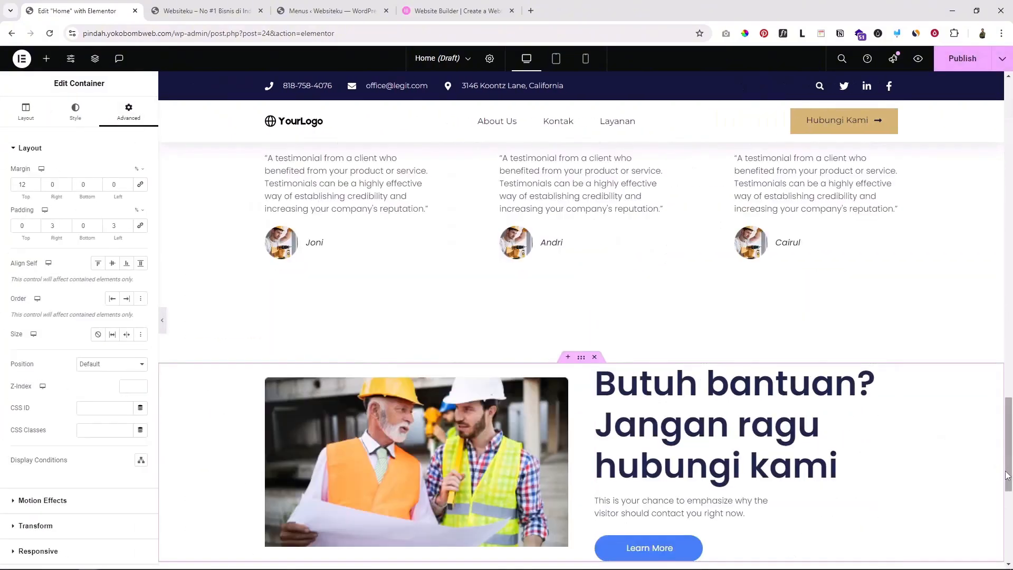
{"action": "left_click_drag", "start_coordinate": [1008, 475], "coordinate": [1007, 468]}
{"action": "scroll", "coordinate": [477, 474], "scroll_direction": "down", "scroll_amount": 2}
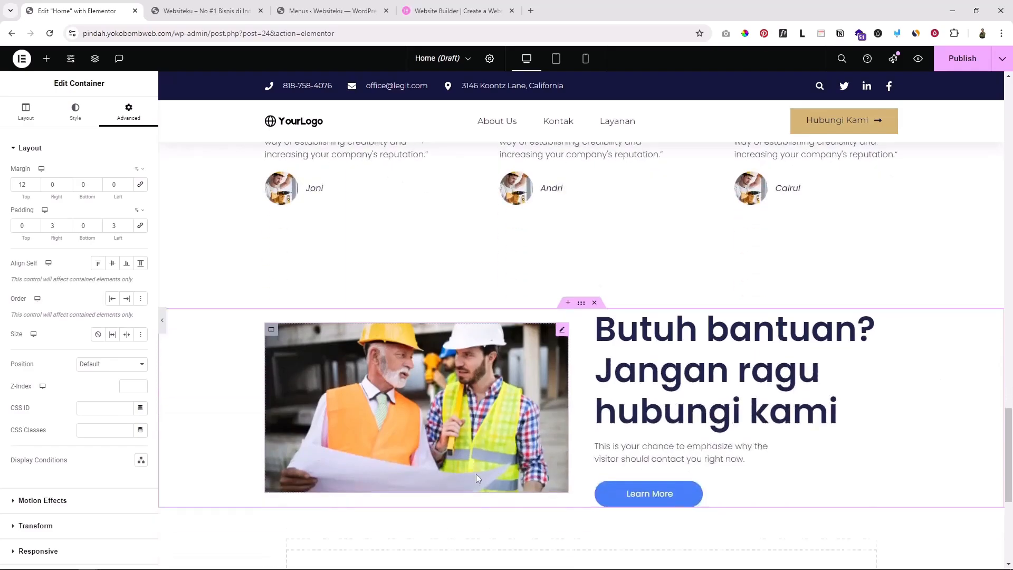
{"action": "scroll", "coordinate": [751, 420], "scroll_direction": "up", "scroll_amount": 3}
{"action": "scroll", "coordinate": [753, 420], "scroll_direction": "up", "scroll_amount": 10}
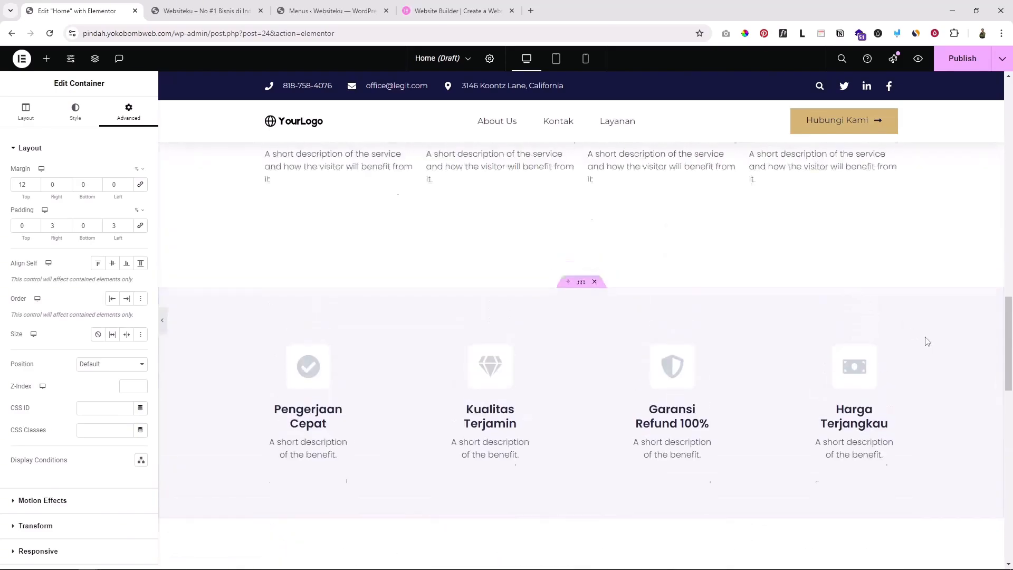
{"action": "left_click_drag", "start_coordinate": [1009, 338], "coordinate": [1008, 146]}
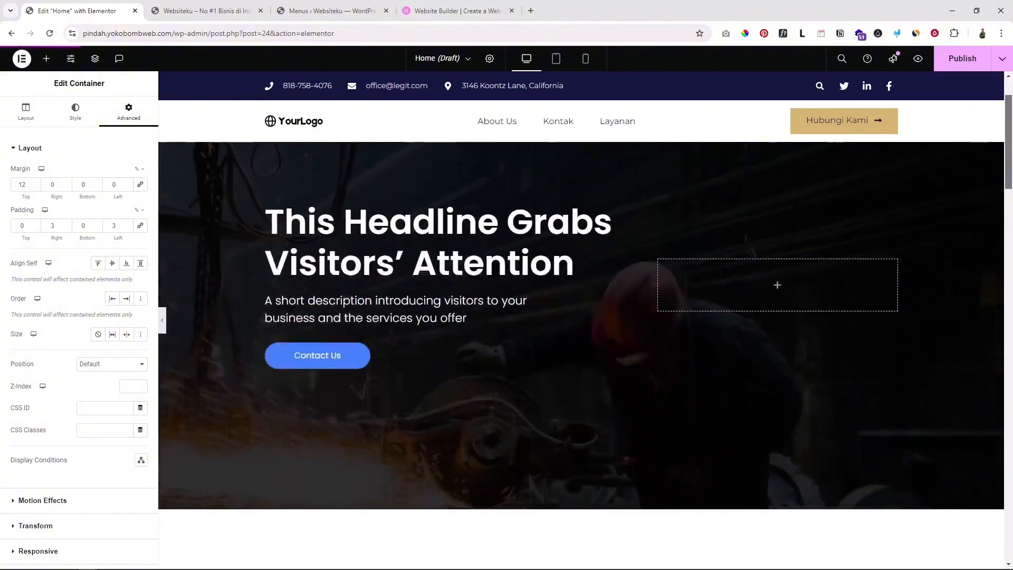
{"action": "scroll", "coordinate": [530, 232], "scroll_direction": "down", "scroll_amount": 1}
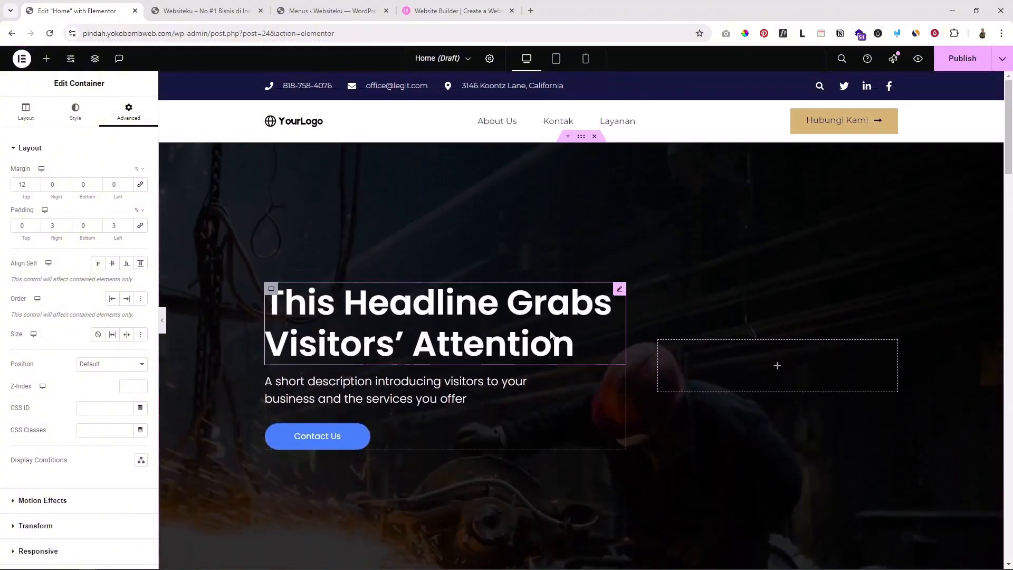
{"action": "scroll", "coordinate": [554, 339], "scroll_direction": "down", "scroll_amount": 7}
{"action": "scroll", "coordinate": [648, 355], "scroll_direction": "down", "scroll_amount": 4}
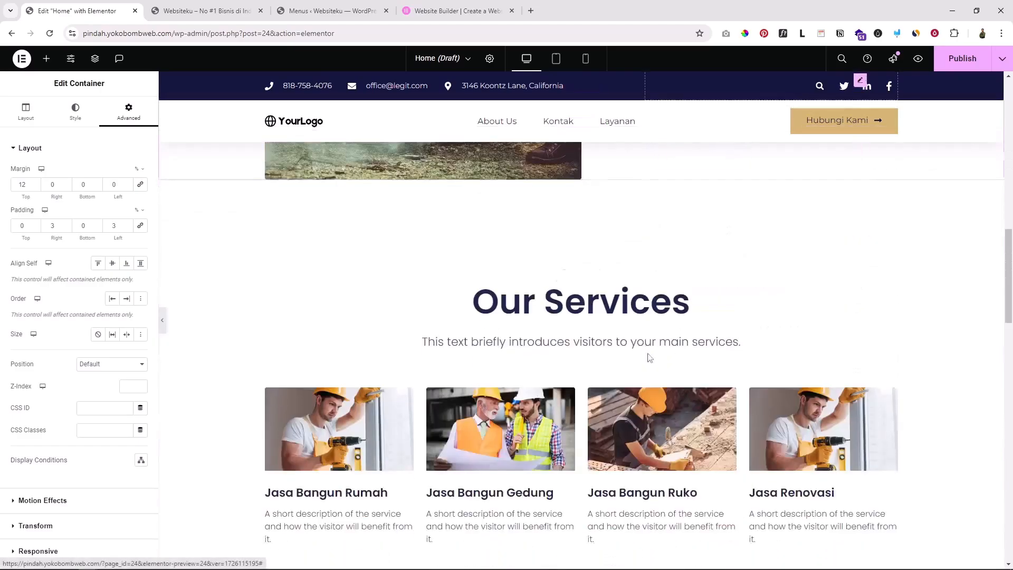
{"action": "scroll", "coordinate": [639, 334], "scroll_direction": "down", "scroll_amount": 3}
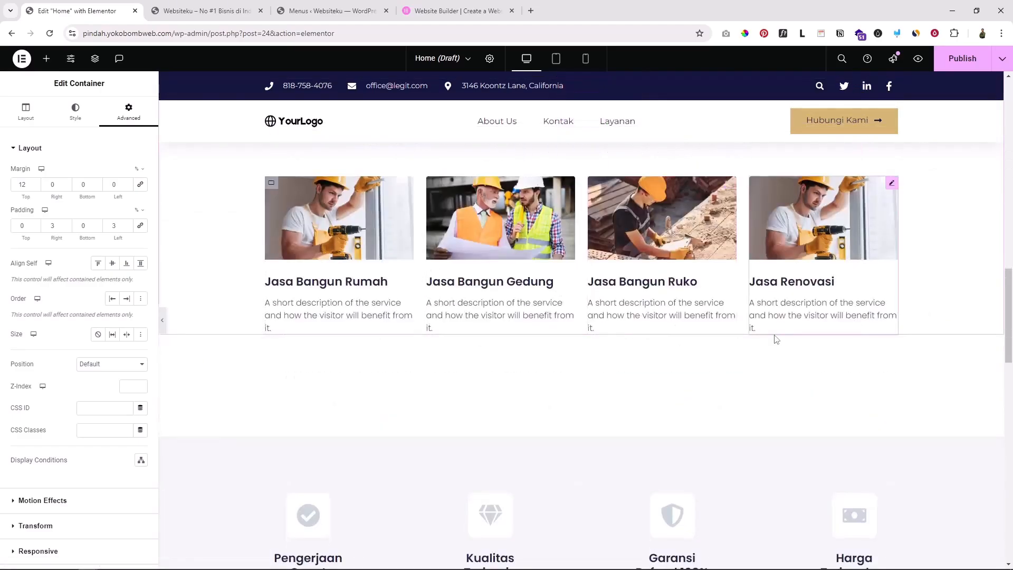
{"action": "scroll", "coordinate": [756, 344], "scroll_direction": "down", "scroll_amount": 4}
{"action": "scroll", "coordinate": [732, 309], "scroll_direction": "down", "scroll_amount": 4}
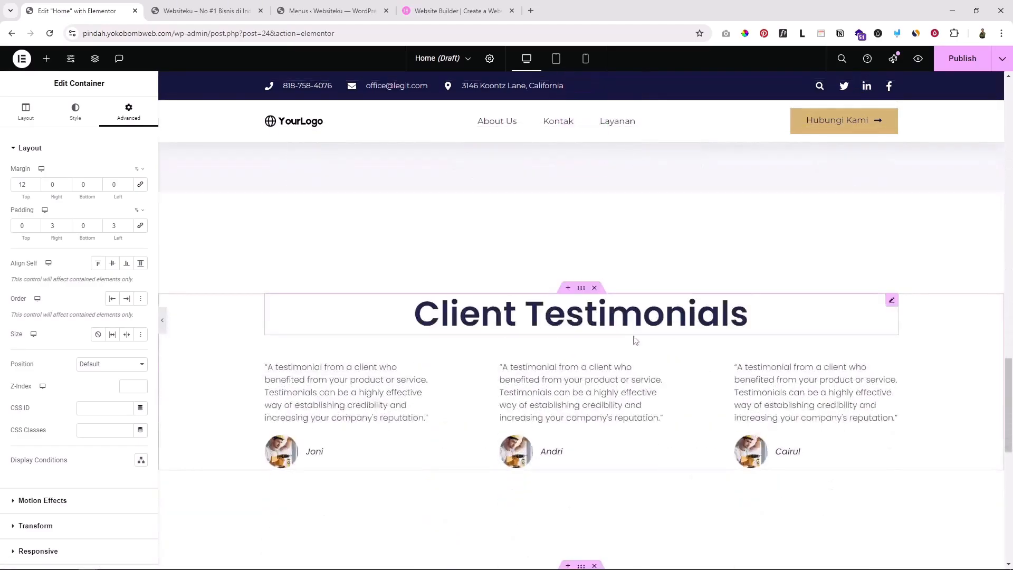
{"action": "scroll", "coordinate": [636, 341], "scroll_direction": "down", "scroll_amount": 4}
{"action": "scroll", "coordinate": [793, 372], "scroll_direction": "down", "scroll_amount": 3}
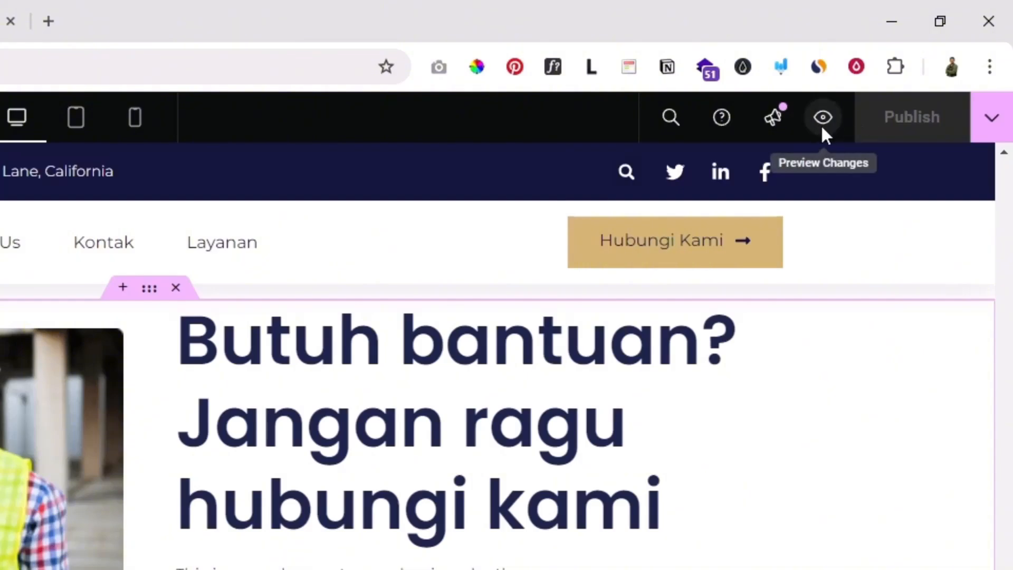
Preview the Home page in a new tab and scroll from hero to footer
{"action": "left_click", "coordinate": [823, 118]}
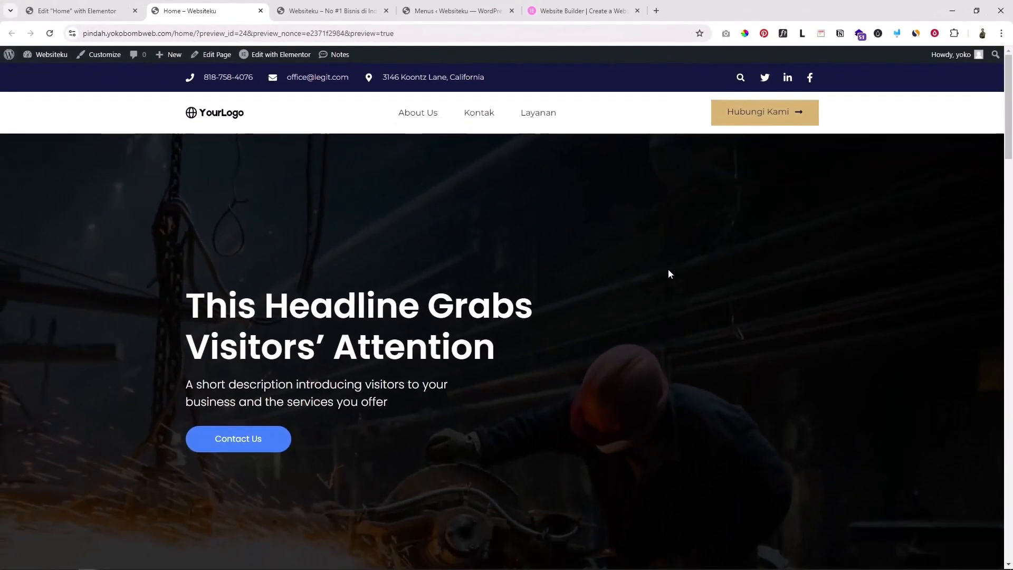
{"action": "scroll", "coordinate": [688, 248], "scroll_direction": "down", "scroll_amount": 10}
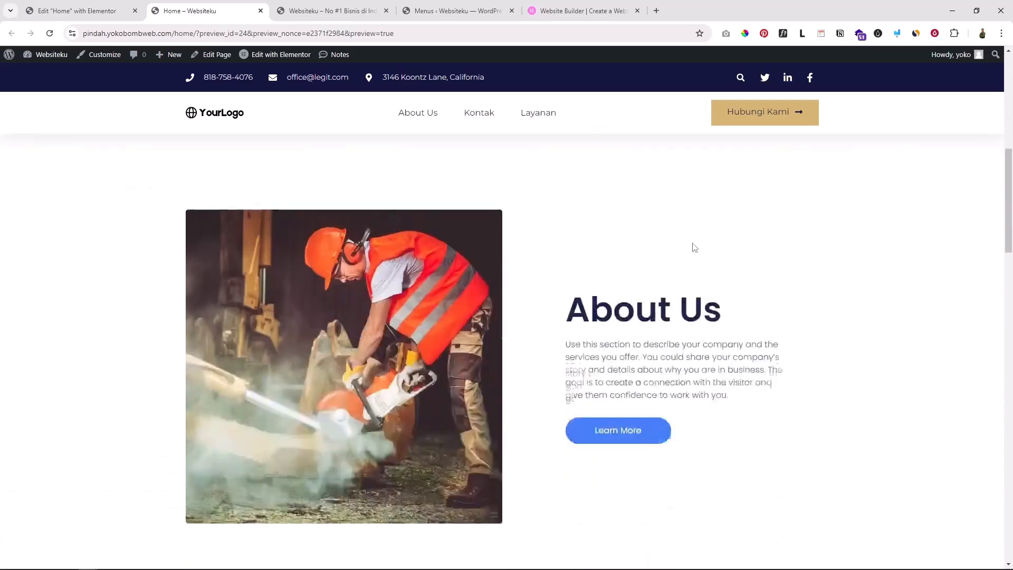
{"action": "scroll", "coordinate": [693, 245], "scroll_direction": "down", "scroll_amount": 20}
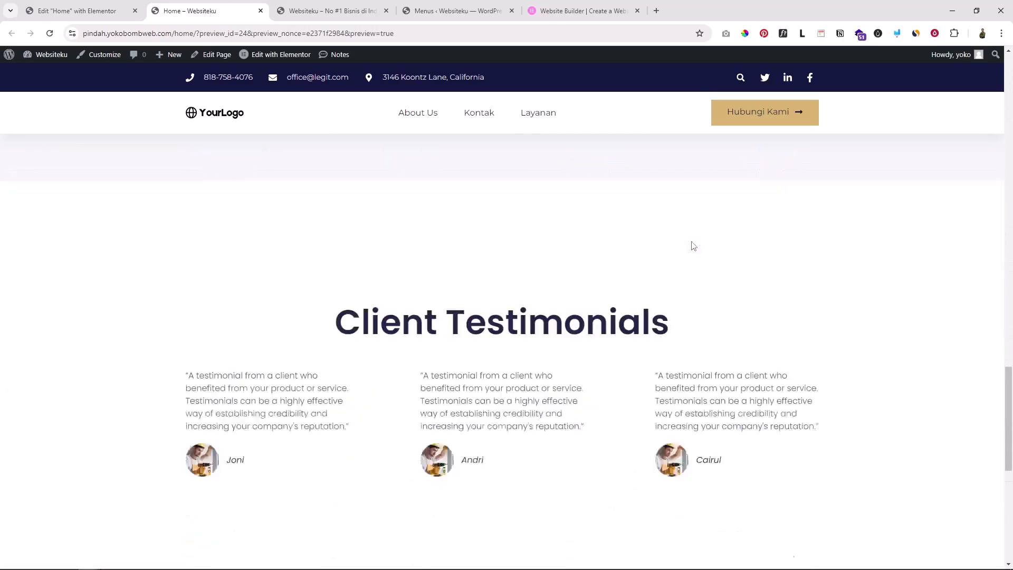
{"action": "scroll", "coordinate": [693, 245], "scroll_direction": "down", "scroll_amount": 3}
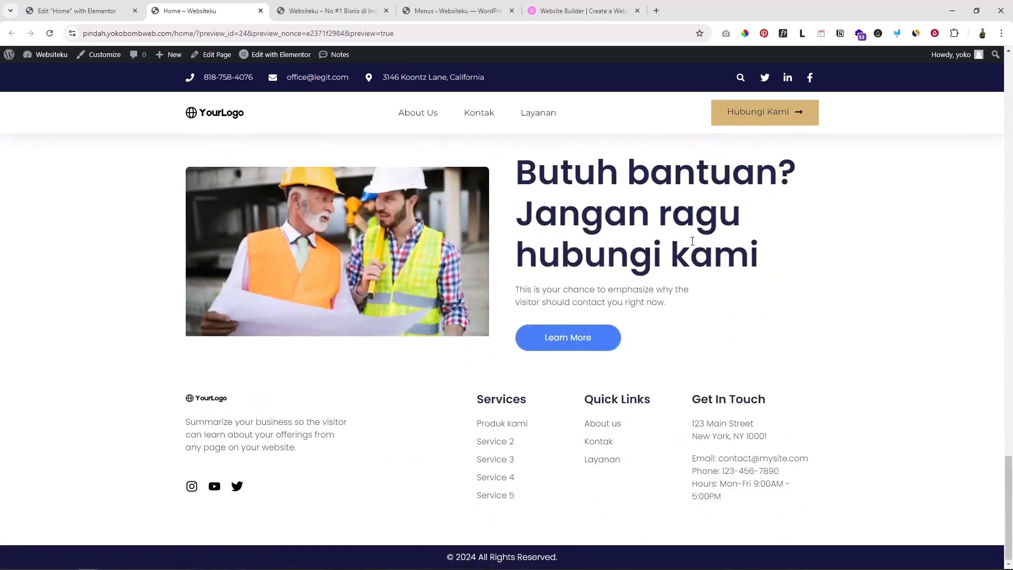
{"action": "scroll", "coordinate": [692, 241], "scroll_direction": "up", "scroll_amount": 4}
{"action": "scroll", "coordinate": [693, 245], "scroll_direction": "down", "scroll_amount": 4}
{"action": "scroll", "coordinate": [692, 245], "scroll_direction": "up", "scroll_amount": 15}
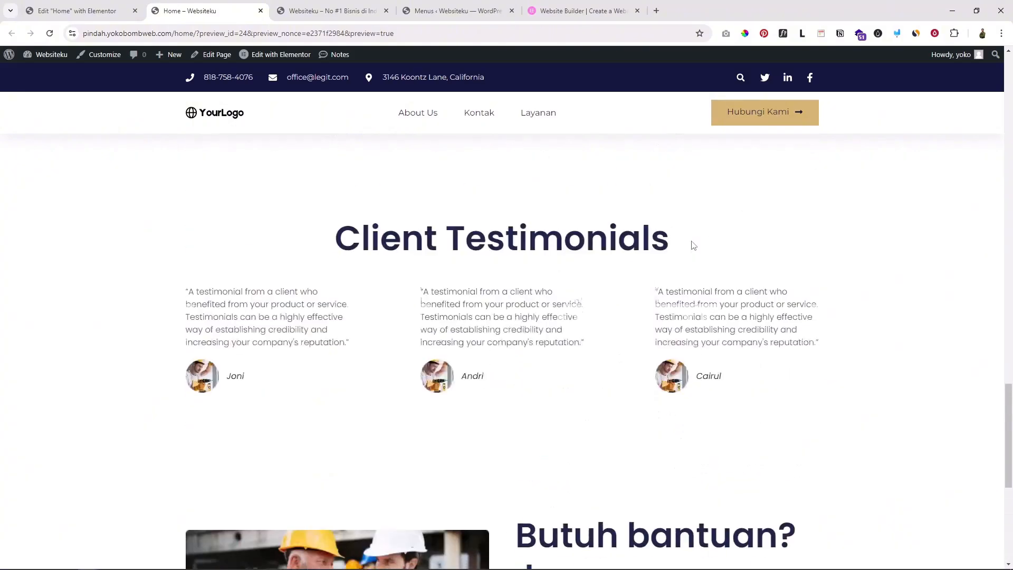
{"action": "scroll", "coordinate": [692, 243], "scroll_direction": "up", "scroll_amount": 5}
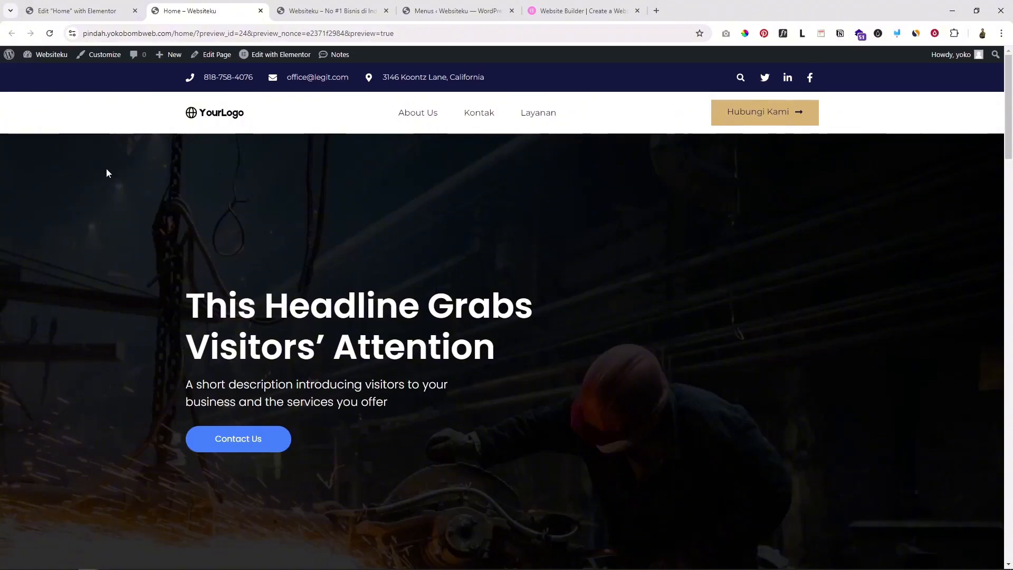
Go from the admin bar to the Dashboard, then Settings > Reading
{"action": "mouse_move", "coordinate": [46, 58]}
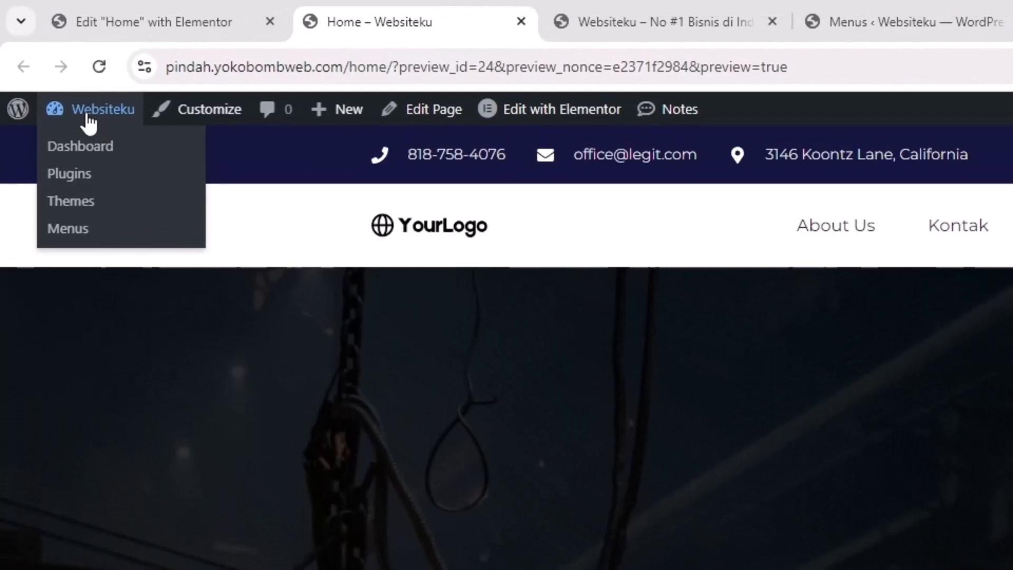
{"action": "left_click", "coordinate": [77, 151]}
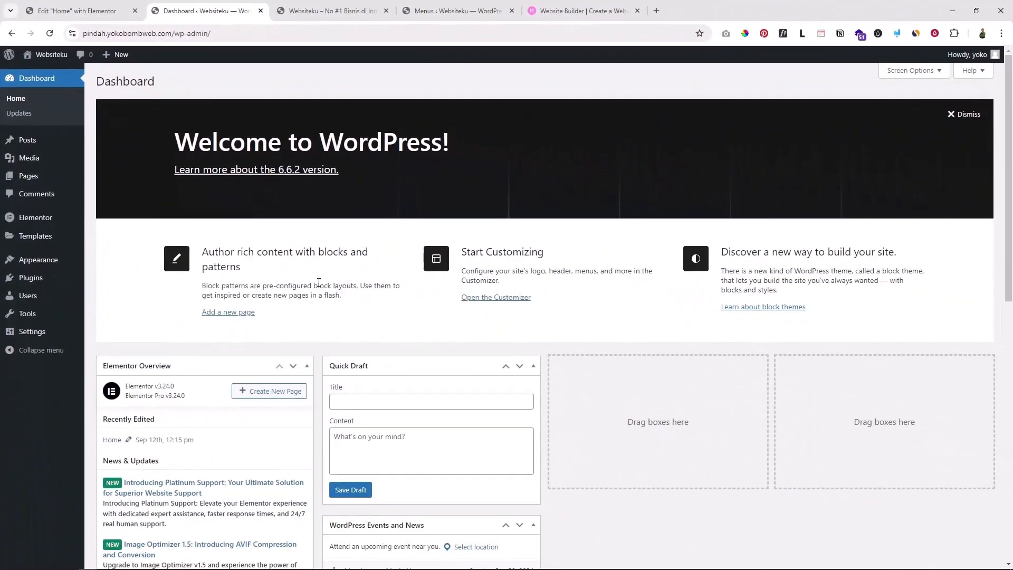
{"action": "mouse_move", "coordinate": [33, 334]}
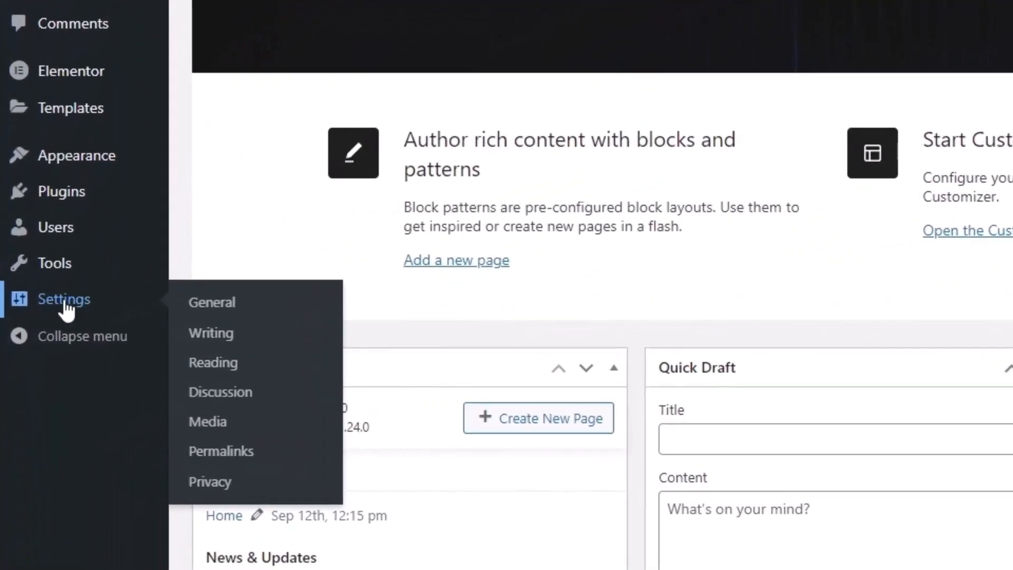
{"action": "left_click", "coordinate": [220, 363]}
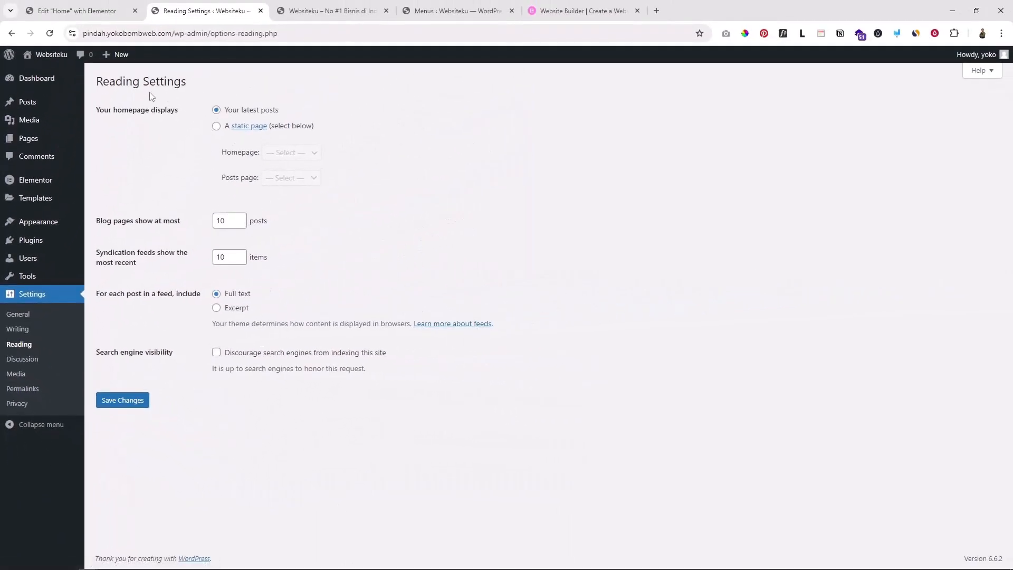
Open the live site in a new tab via Visit Site and switch to it
{"action": "mouse_move", "coordinate": [49, 57]}
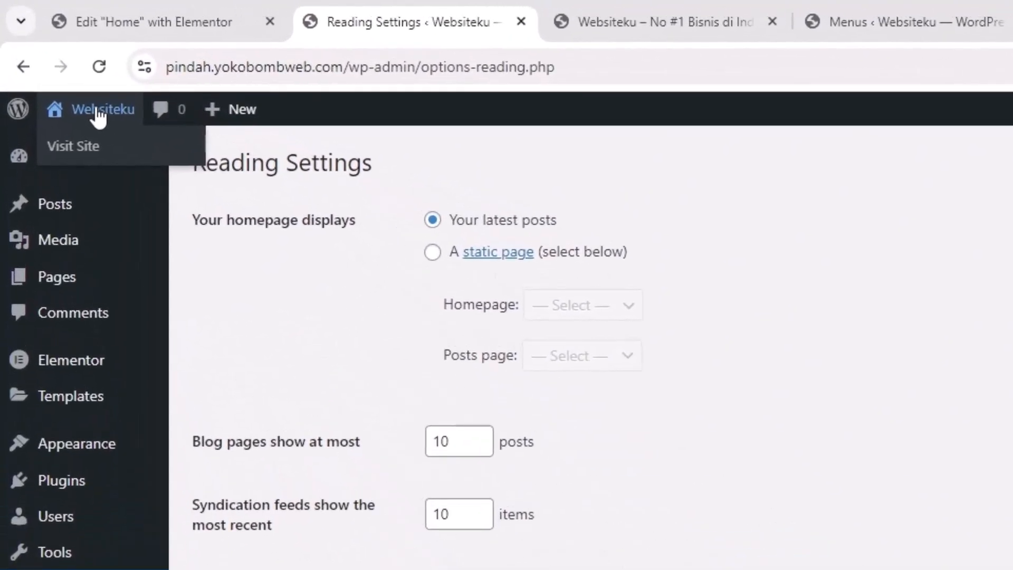
{"action": "right_click", "coordinate": [78, 151]}
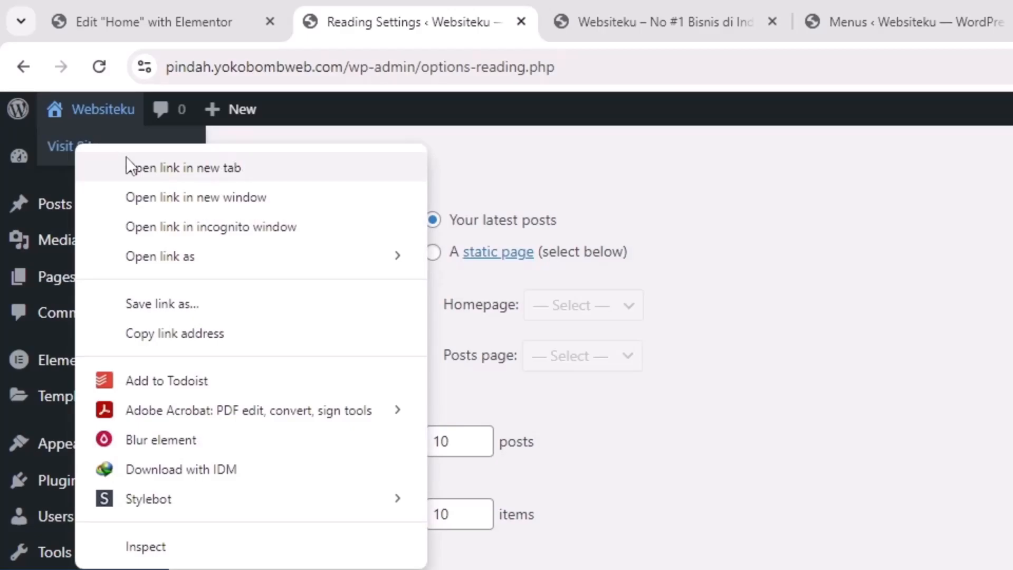
{"action": "left_click", "coordinate": [157, 172]}
{"action": "key", "text": "ctrl+Tab"}
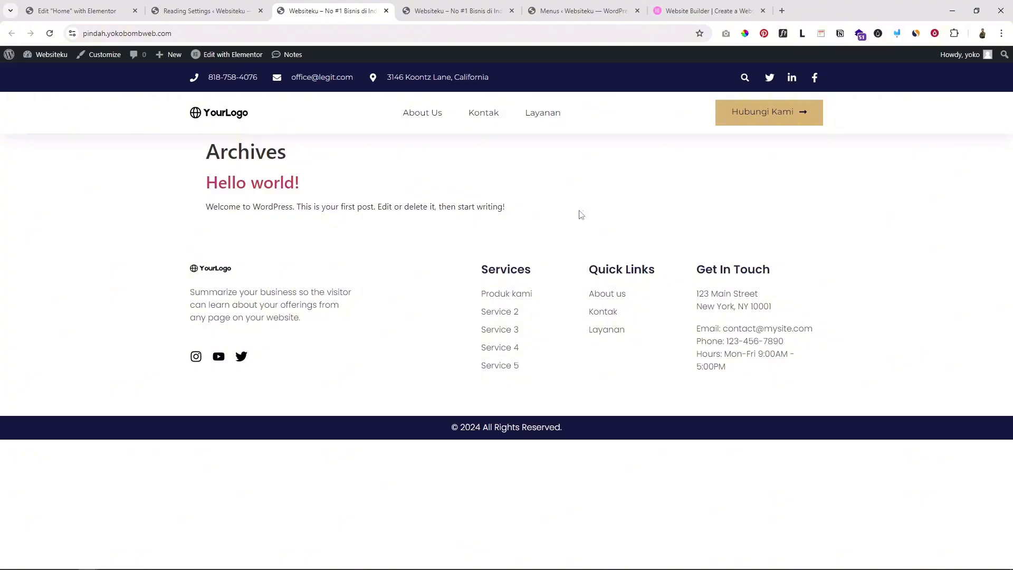
Save Home as the static homepage in Reading Settings, then reload the live site
{"action": "left_click", "coordinate": [210, 11]}
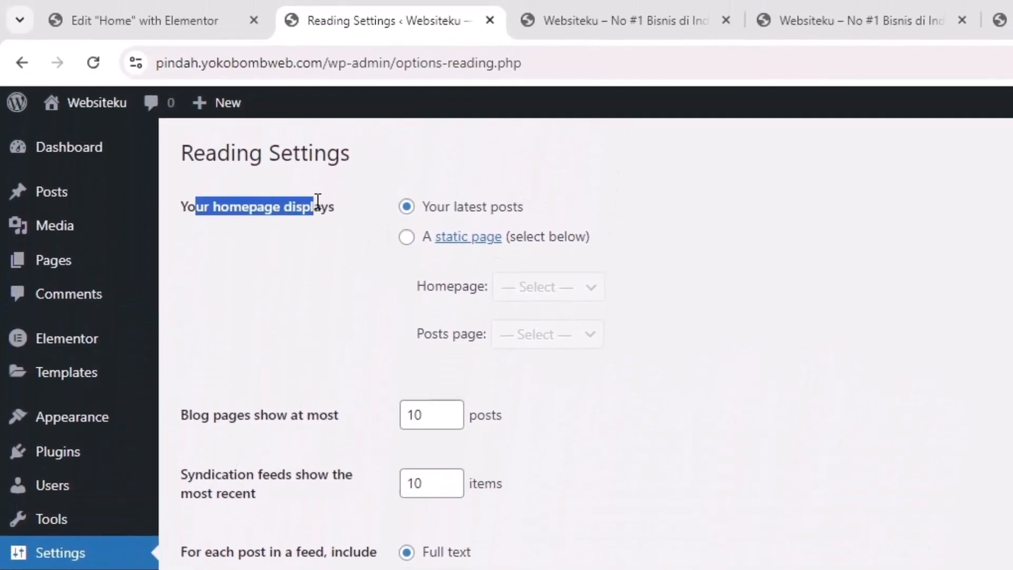
{"action": "left_click", "coordinate": [406, 238]}
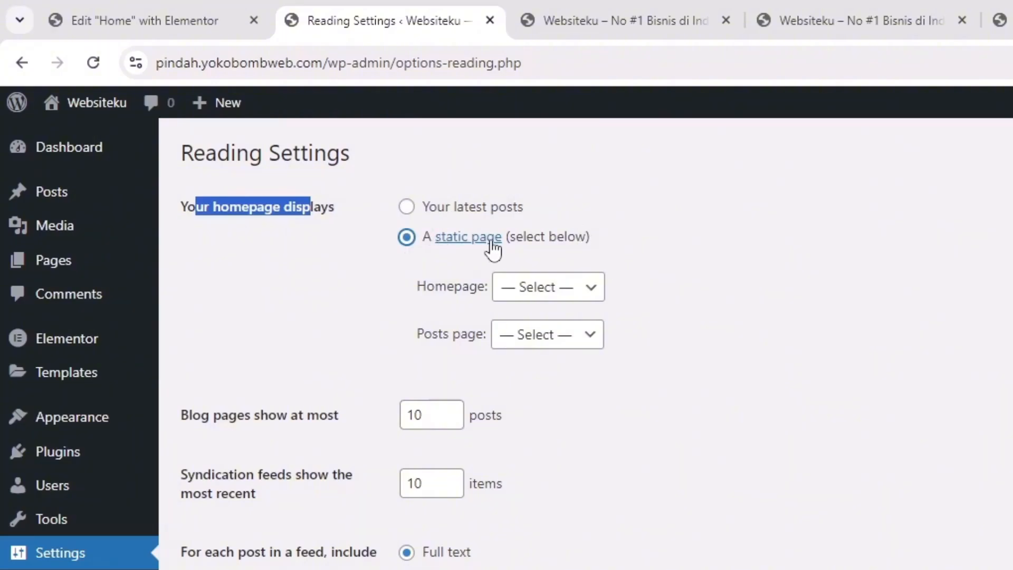
{"action": "left_click", "coordinate": [550, 299]}
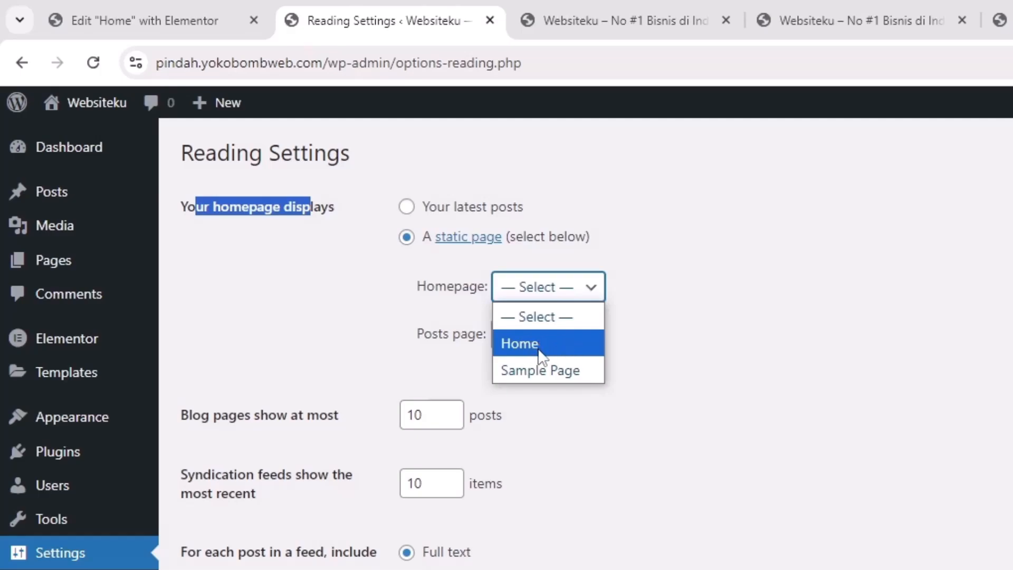
{"action": "left_click", "coordinate": [541, 350]}
{"action": "left_click", "coordinate": [552, 297]}
{"action": "left_click", "coordinate": [546, 348]}
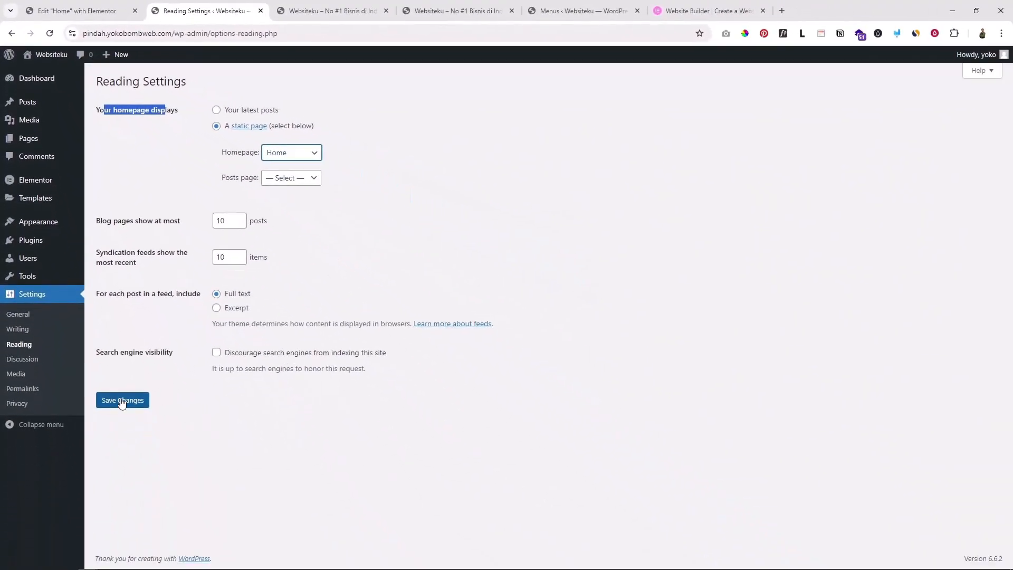
{"action": "left_click", "coordinate": [153, 502]}
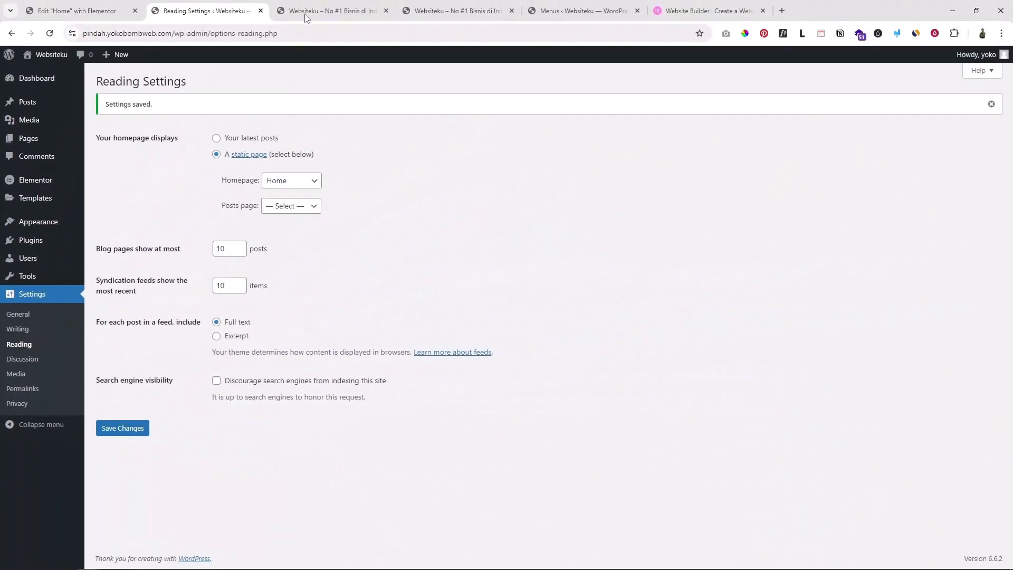
{"action": "left_click", "coordinate": [306, 12]}
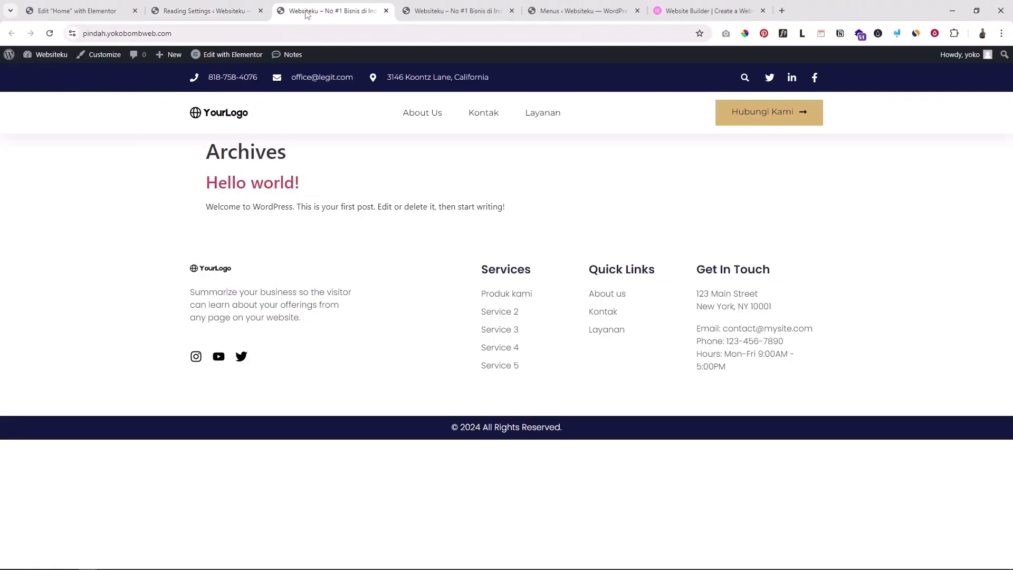
{"action": "left_click", "coordinate": [50, 34]}
Scroll through the new Elementor Home page on the live site
{"action": "scroll", "coordinate": [506, 288], "scroll_direction": "down", "scroll_amount": 10}
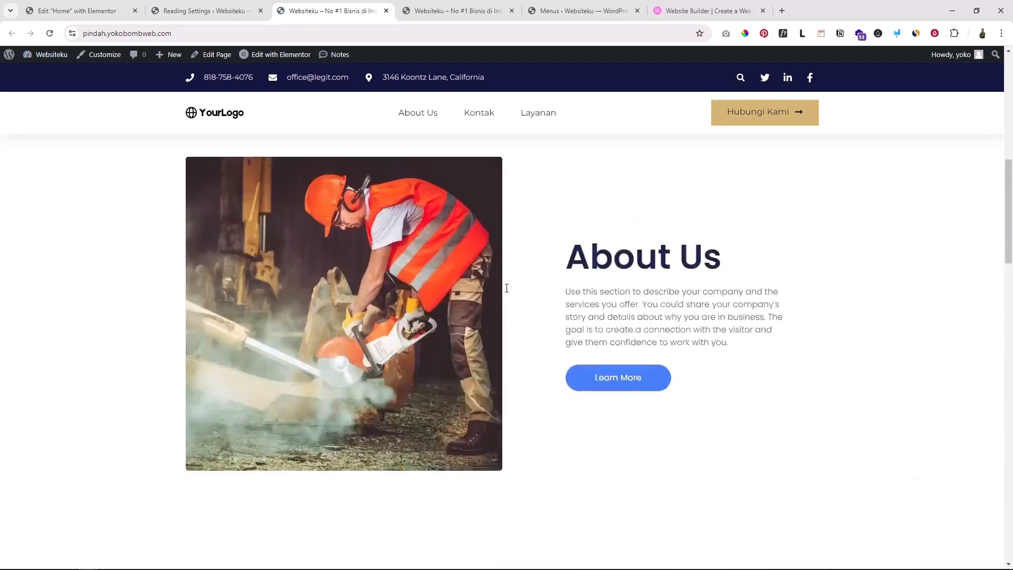
{"action": "scroll", "coordinate": [506, 288], "scroll_direction": "down", "scroll_amount": 5}
{"action": "scroll", "coordinate": [498, 361], "scroll_direction": "up", "scroll_amount": 12}
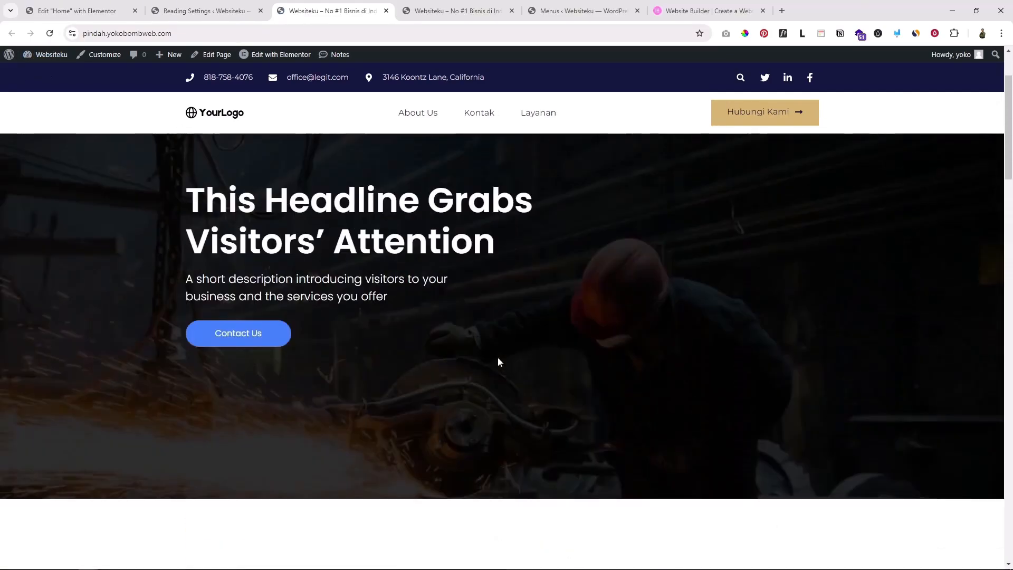
{"action": "scroll", "coordinate": [498, 362], "scroll_direction": "down", "scroll_amount": 8}
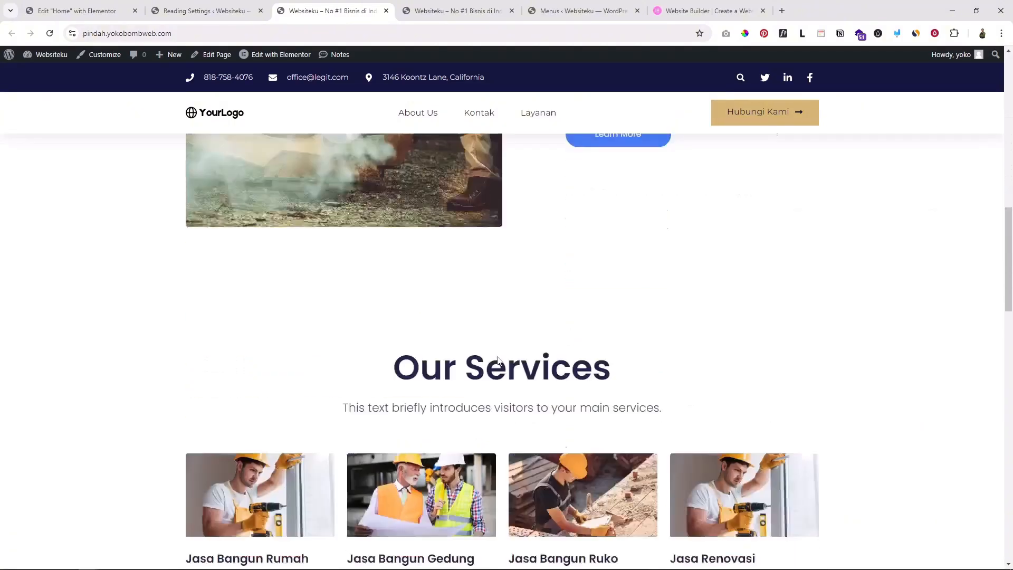
{"action": "scroll", "coordinate": [498, 361], "scroll_direction": "down", "scroll_amount": 10}
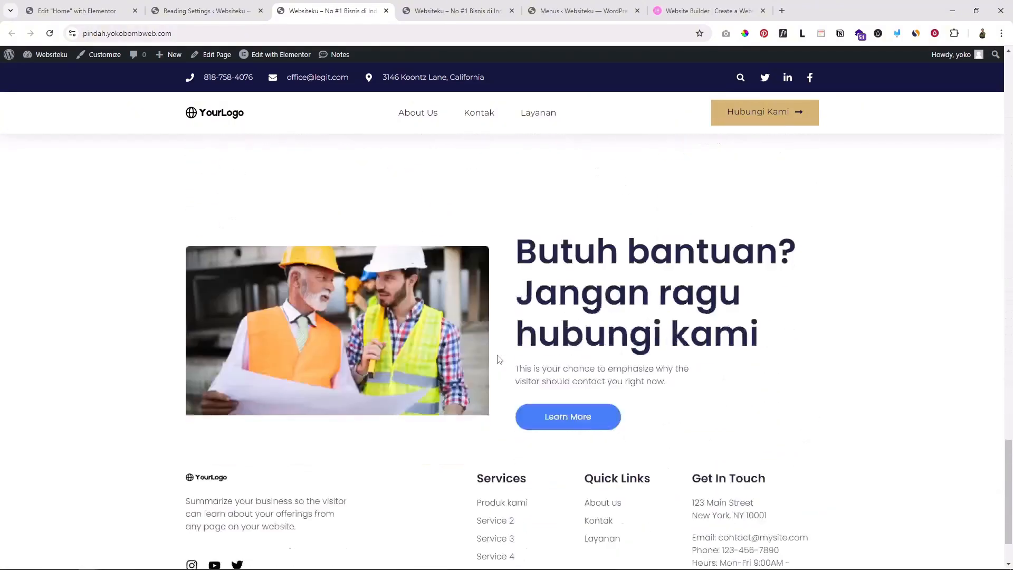
{"action": "scroll", "coordinate": [498, 359], "scroll_direction": "up", "scroll_amount": 10}
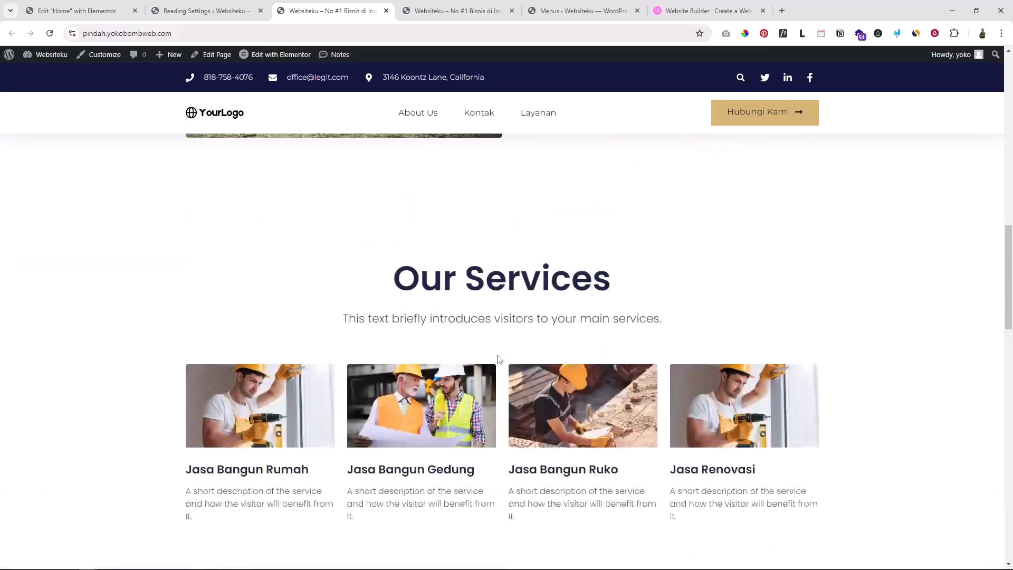
{"action": "scroll", "coordinate": [498, 360], "scroll_direction": "up", "scroll_amount": 8}
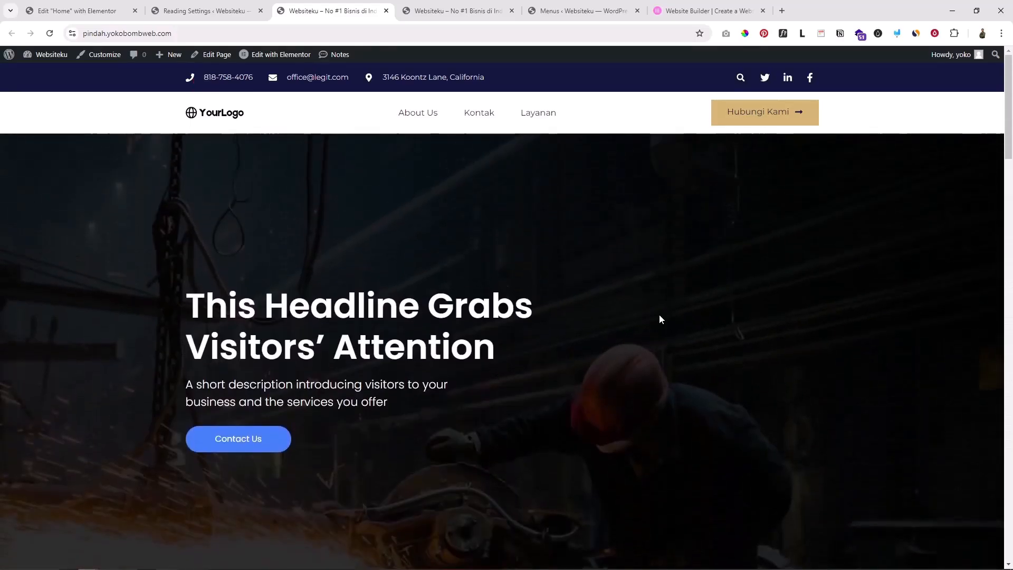
{"action": "scroll", "coordinate": [681, 308], "scroll_direction": "down", "scroll_amount": 5}
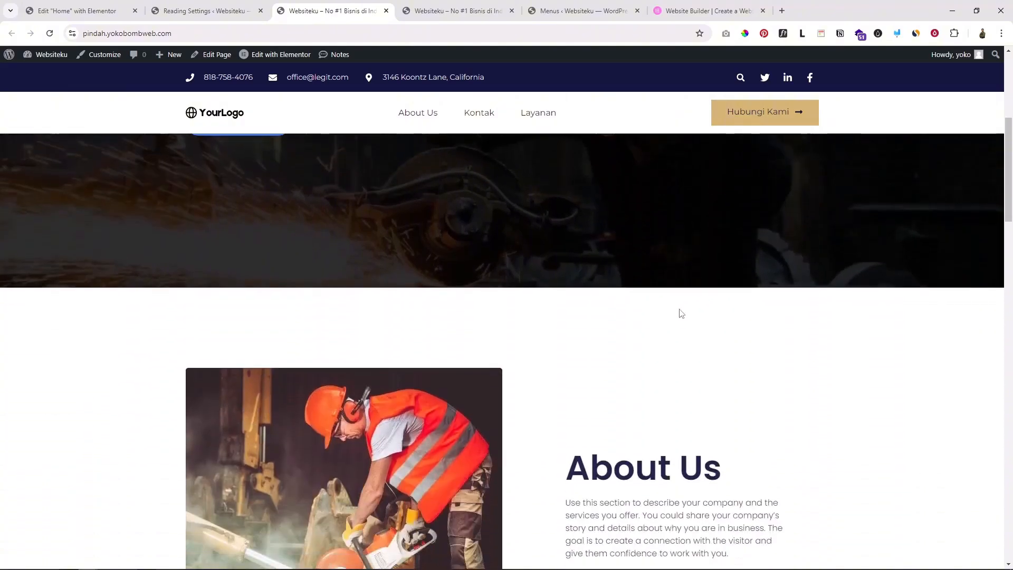
{"action": "scroll", "coordinate": [680, 313], "scroll_direction": "down", "scroll_amount": 6}
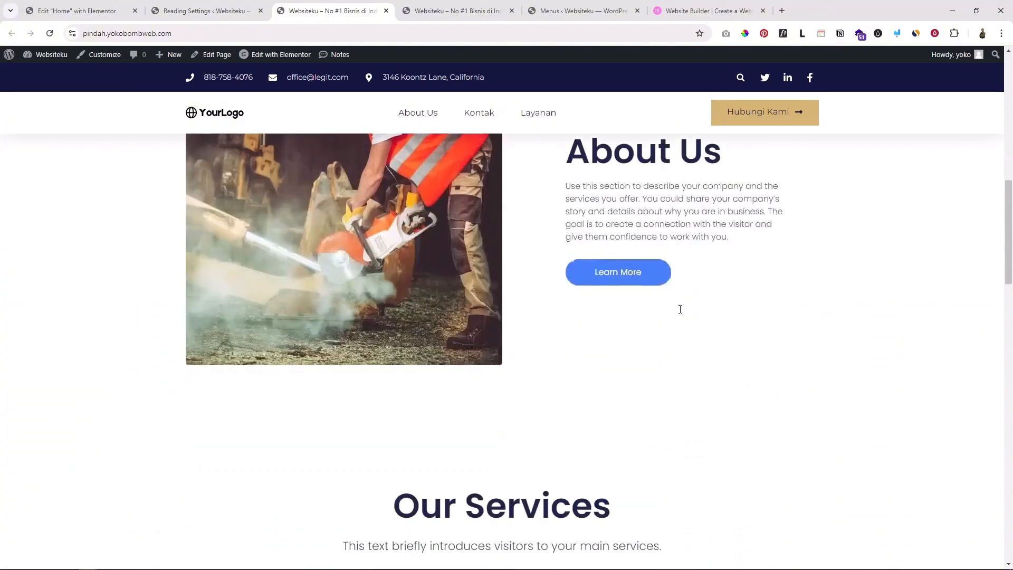
{"action": "scroll", "coordinate": [762, 388], "scroll_direction": "up", "scroll_amount": 6}
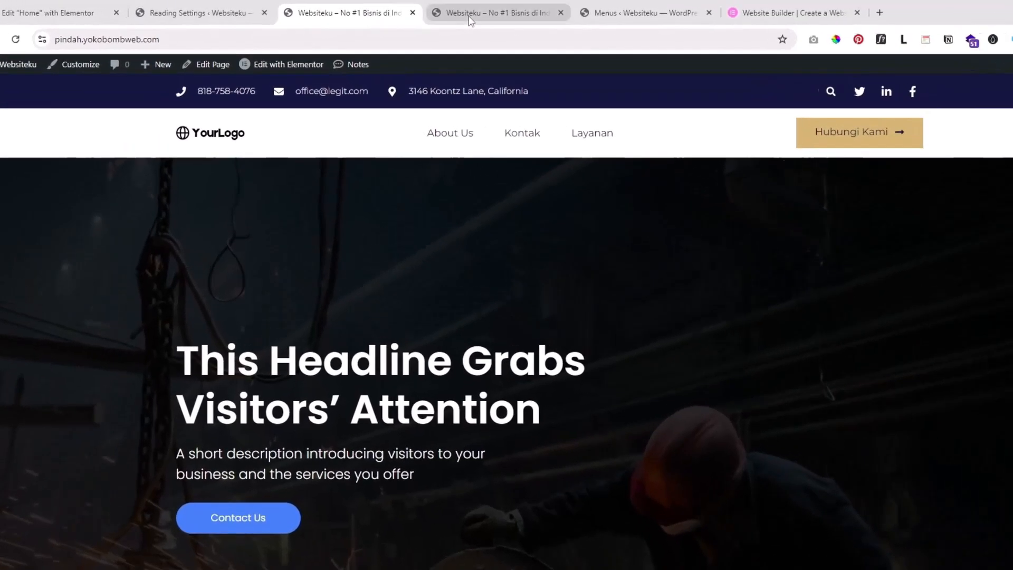
Close the duplicate site, Menus, Website Builder and Reading Settings tabs
{"action": "left_click", "coordinate": [489, 11]}
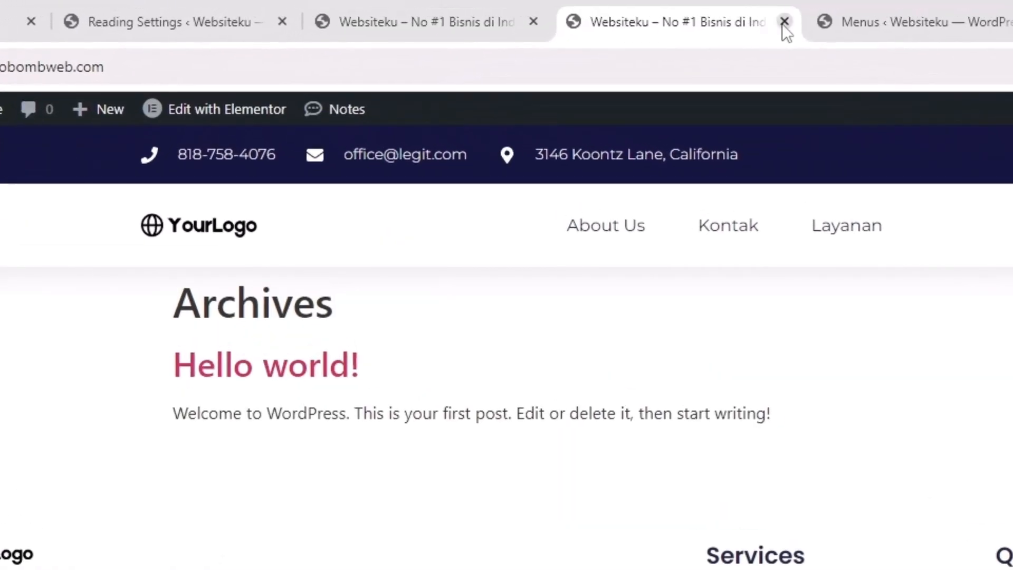
{"action": "left_click", "coordinate": [512, 10]}
{"action": "left_click", "coordinate": [782, 22]}
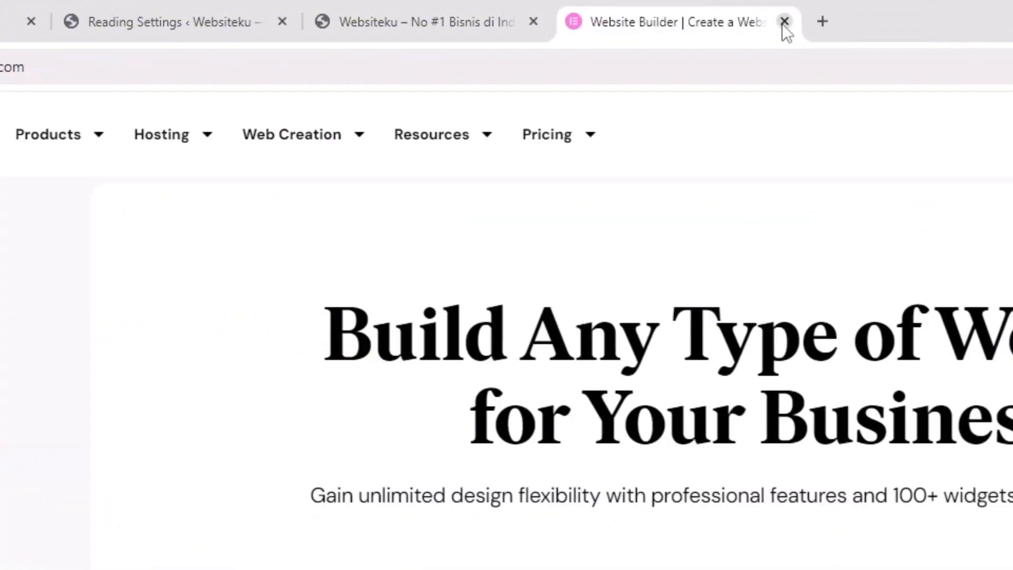
{"action": "left_click", "coordinate": [784, 22]}
{"action": "left_click", "coordinate": [258, 13]}
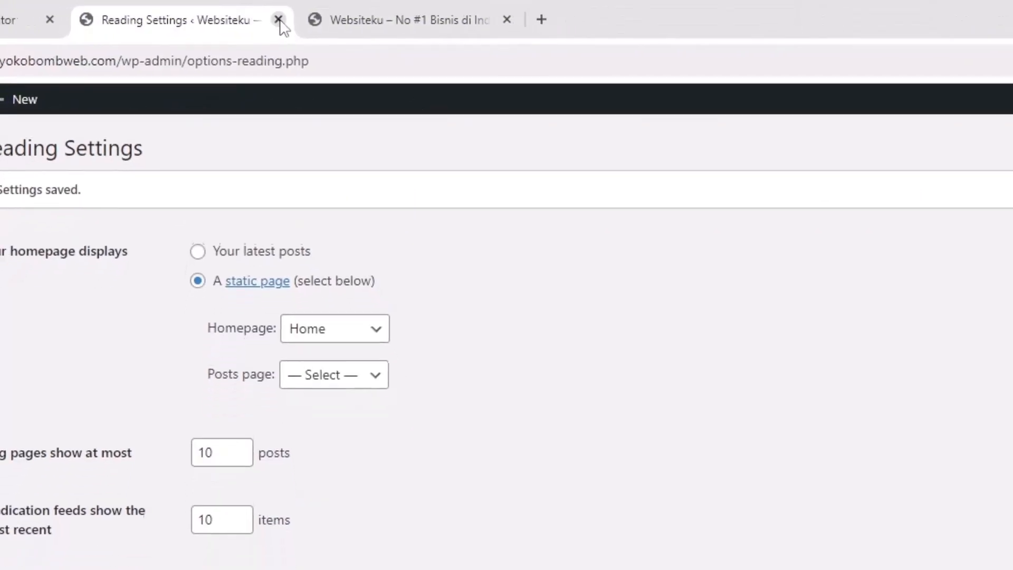
{"action": "left_click", "coordinate": [278, 20]}
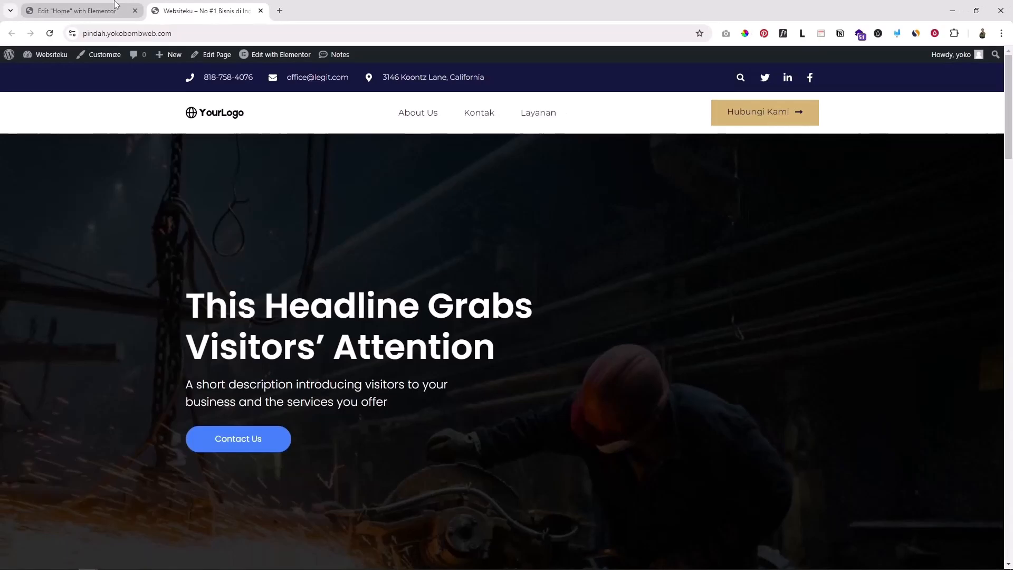
Close the Home page Elementor editor tab, leaving only the live site
{"action": "left_click", "coordinate": [115, 4]}
{"action": "scroll", "coordinate": [558, 260], "scroll_direction": "up", "scroll_amount": 5}
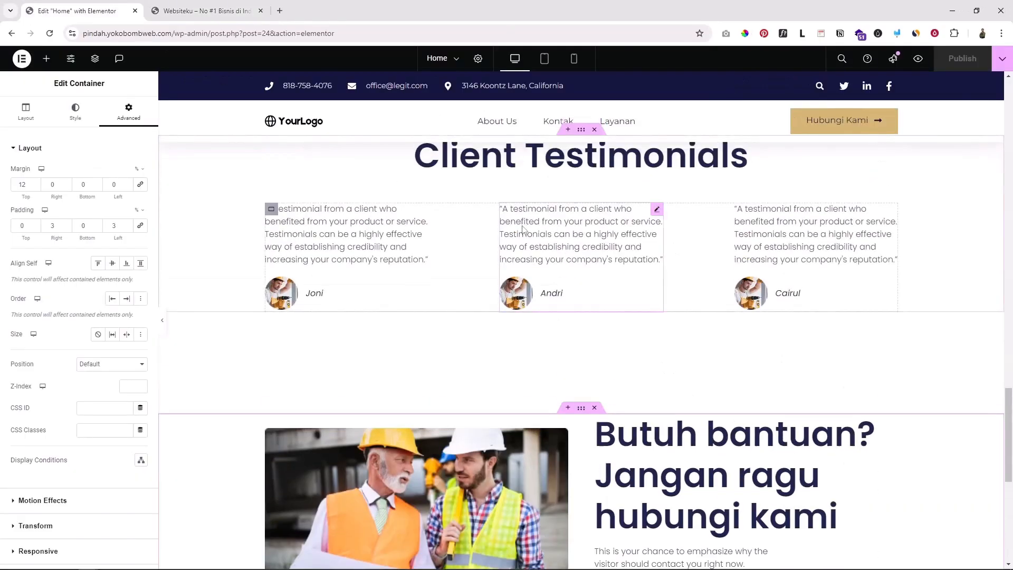
{"action": "scroll", "coordinate": [522, 228], "scroll_direction": "up", "scroll_amount": 2}
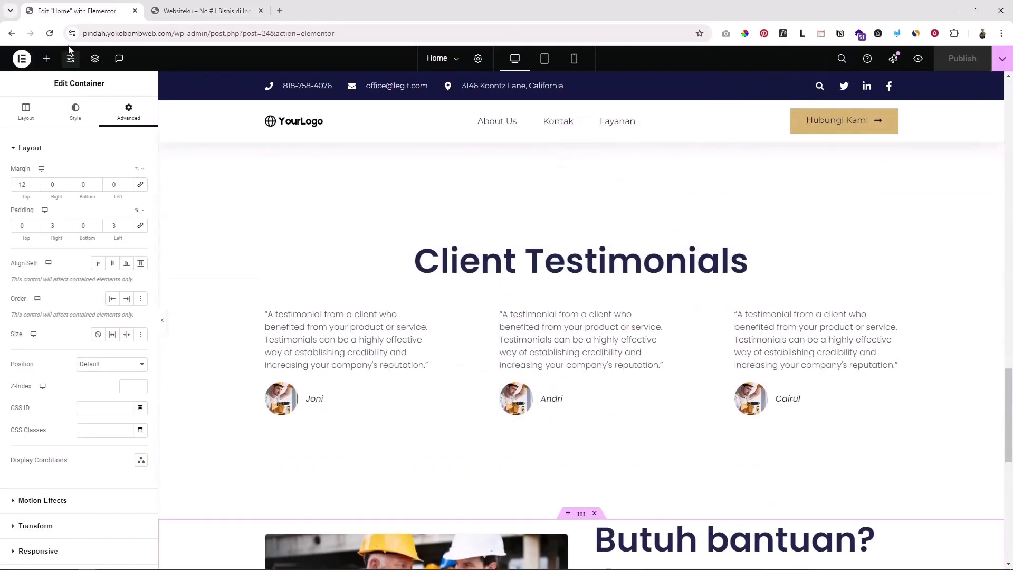
{"action": "left_click", "coordinate": [135, 11]}
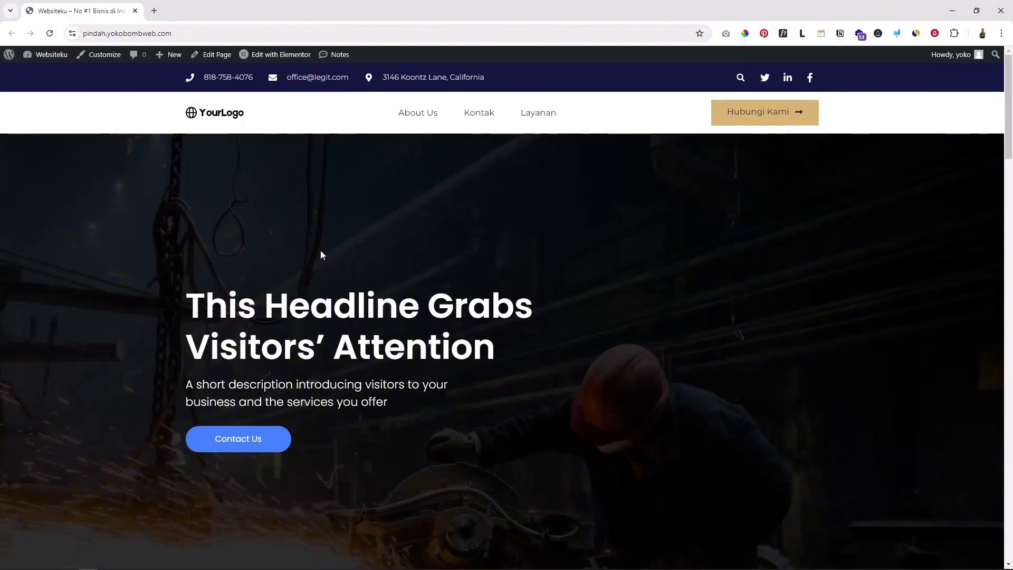
{"action": "scroll", "coordinate": [522, 275], "scroll_direction": "down", "scroll_amount": 5}
{"action": "scroll", "coordinate": [523, 274], "scroll_direction": "up", "scroll_amount": 5}
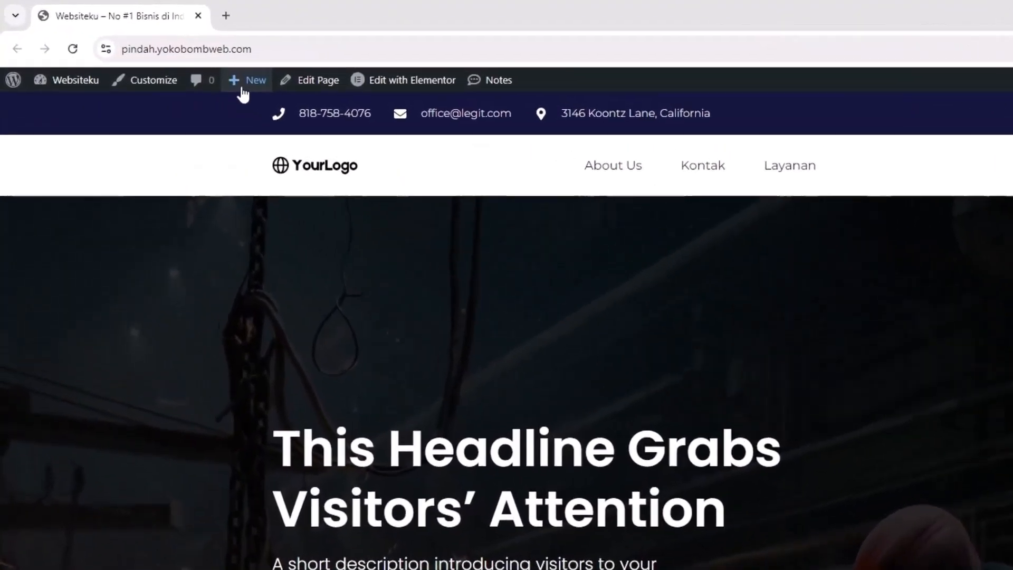
Create a new page from the admin bar titled 'About us'
{"action": "mouse_move", "coordinate": [165, 56]}
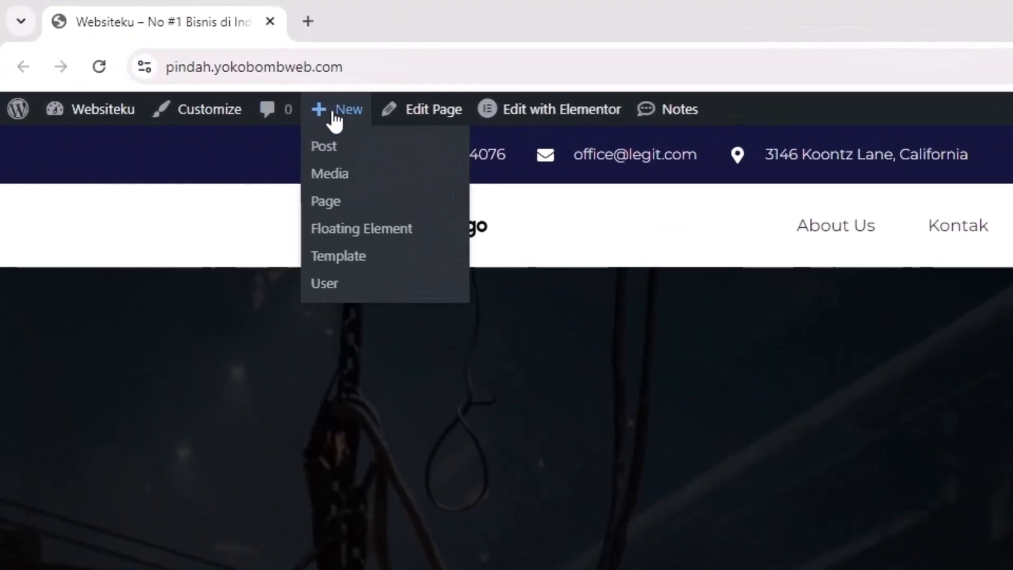
{"action": "left_click", "coordinate": [330, 203]}
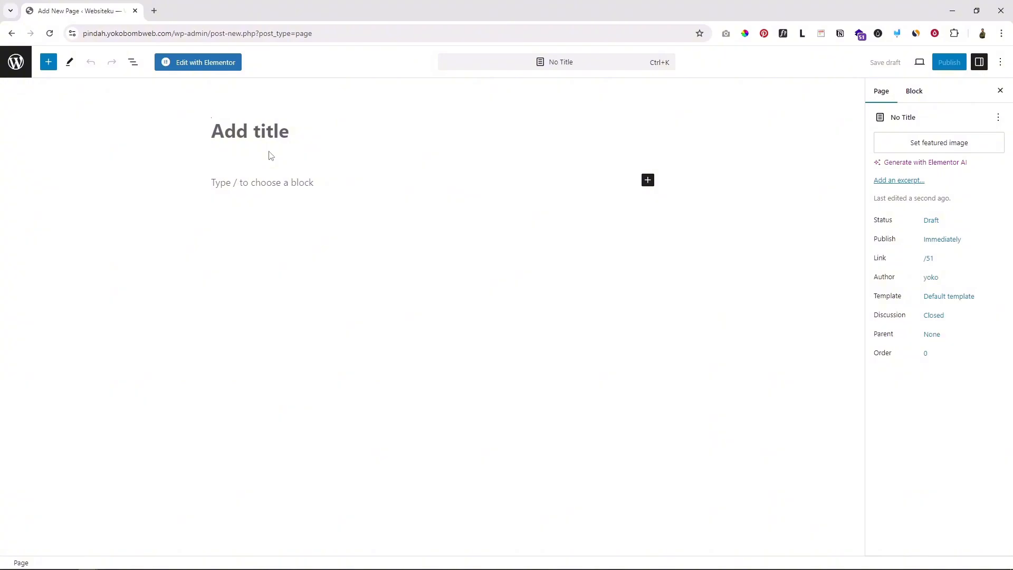
{"action": "type", "text": "About u"}
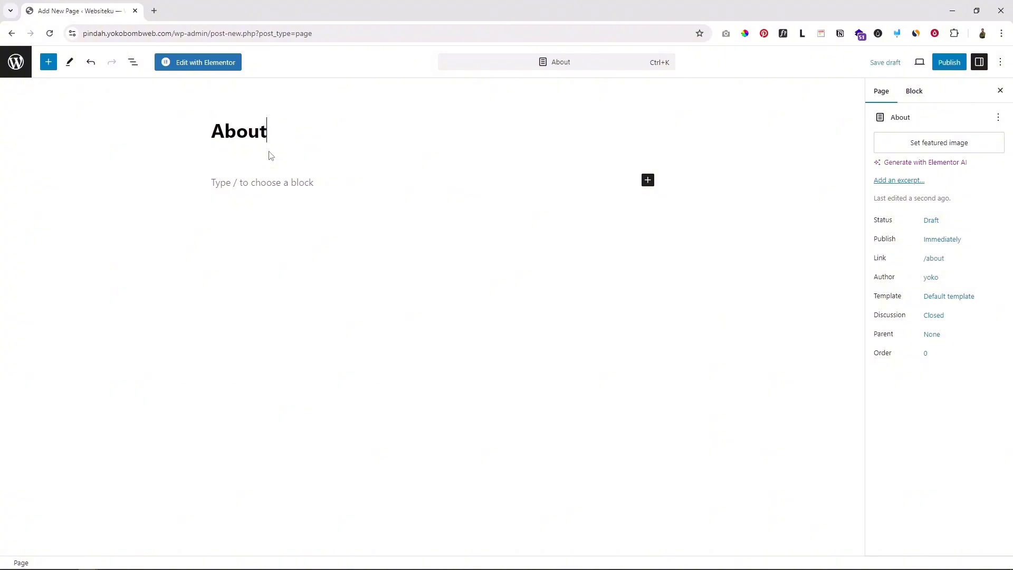
{"action": "type", "text": "s"}
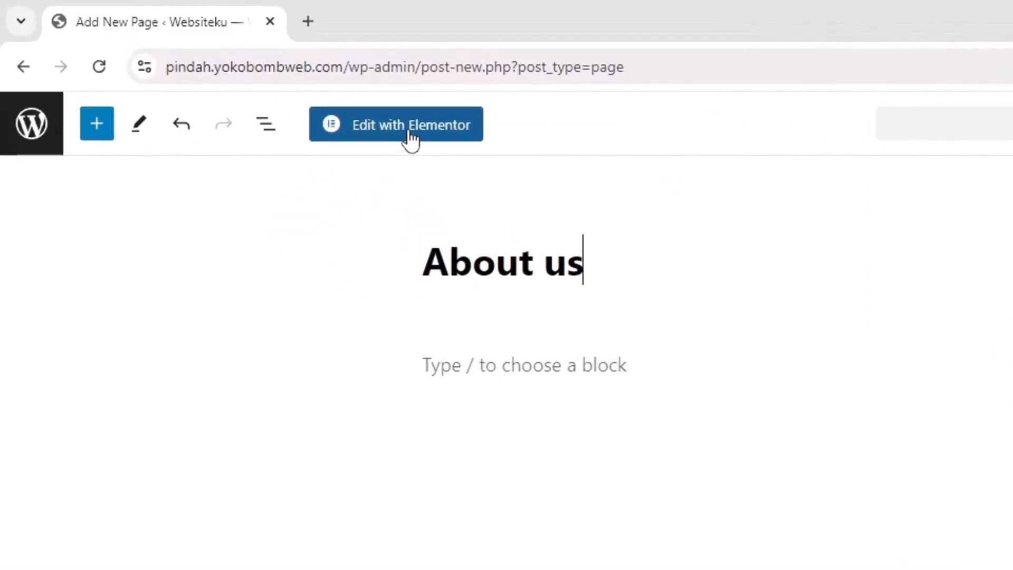
Open About us in Elementor and set its page layout to Elementor Full Width
{"action": "left_click", "coordinate": [410, 137]}
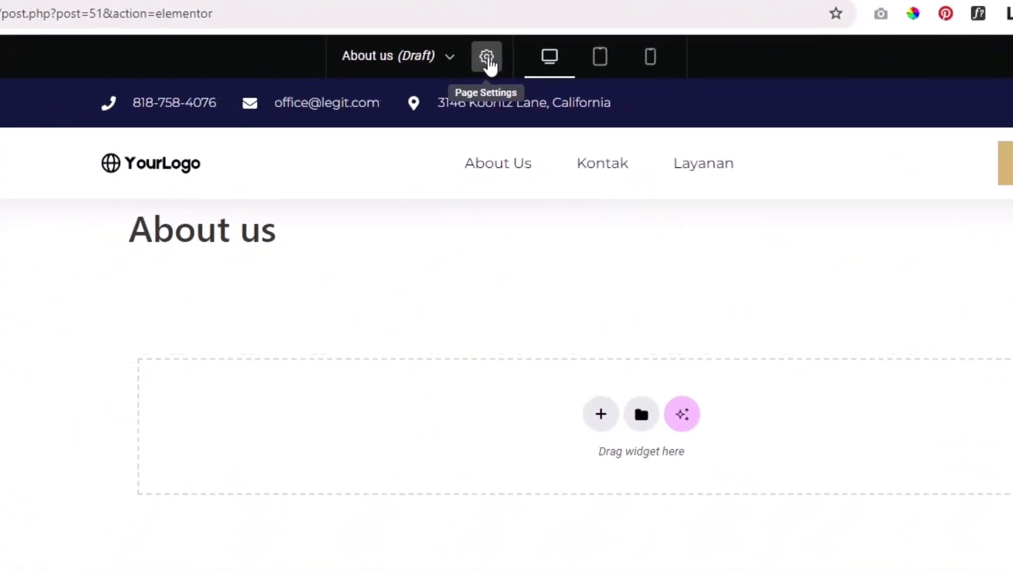
{"action": "left_click", "coordinate": [487, 58]}
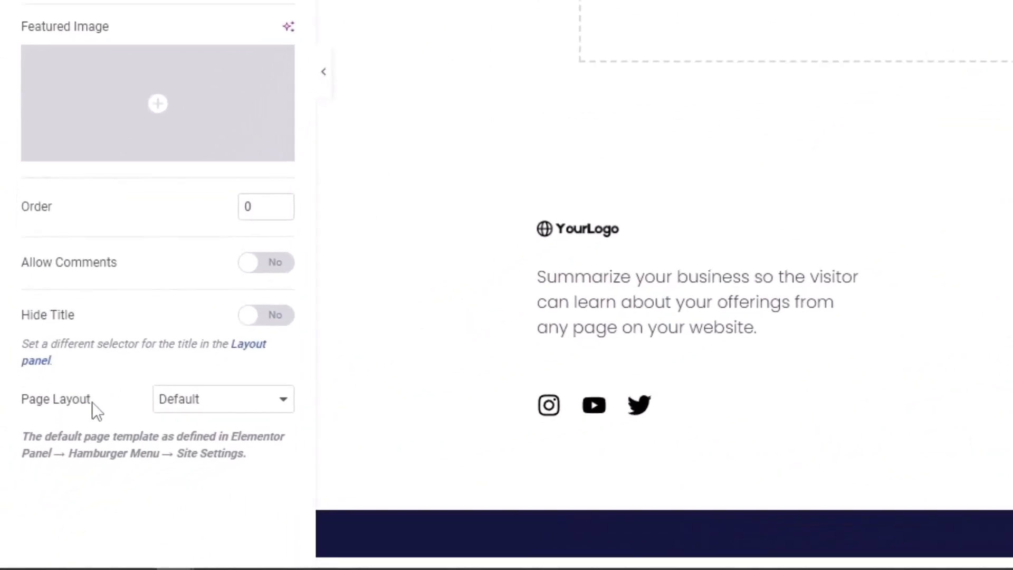
{"action": "left_click", "coordinate": [225, 415]}
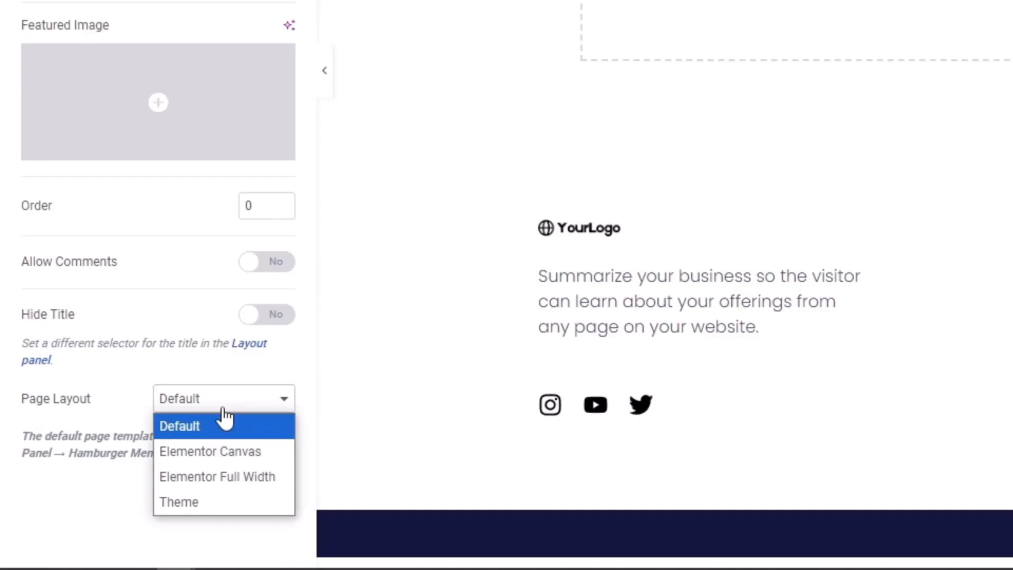
{"action": "left_click", "coordinate": [224, 476]}
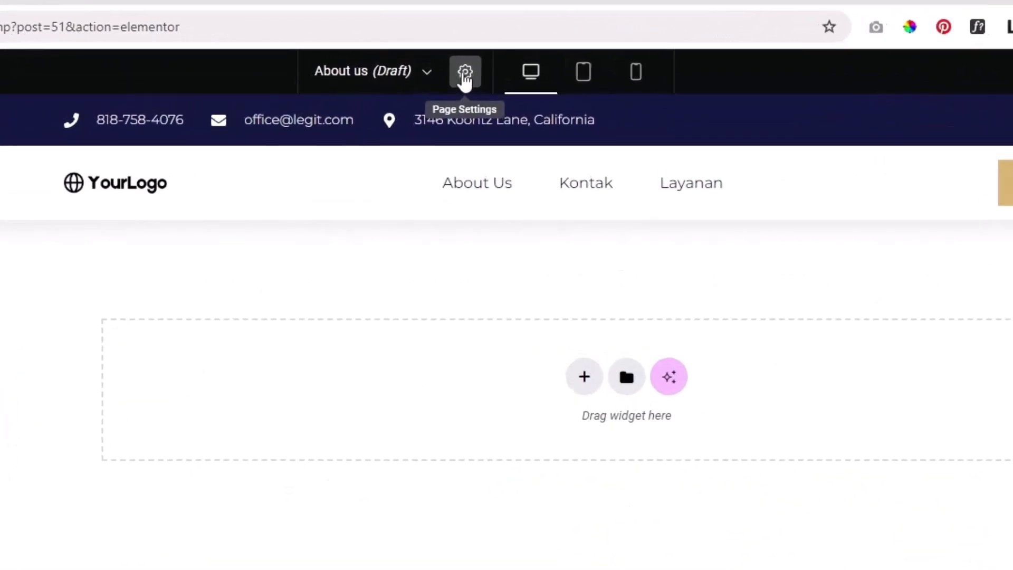
{"action": "left_click", "coordinate": [464, 72]}
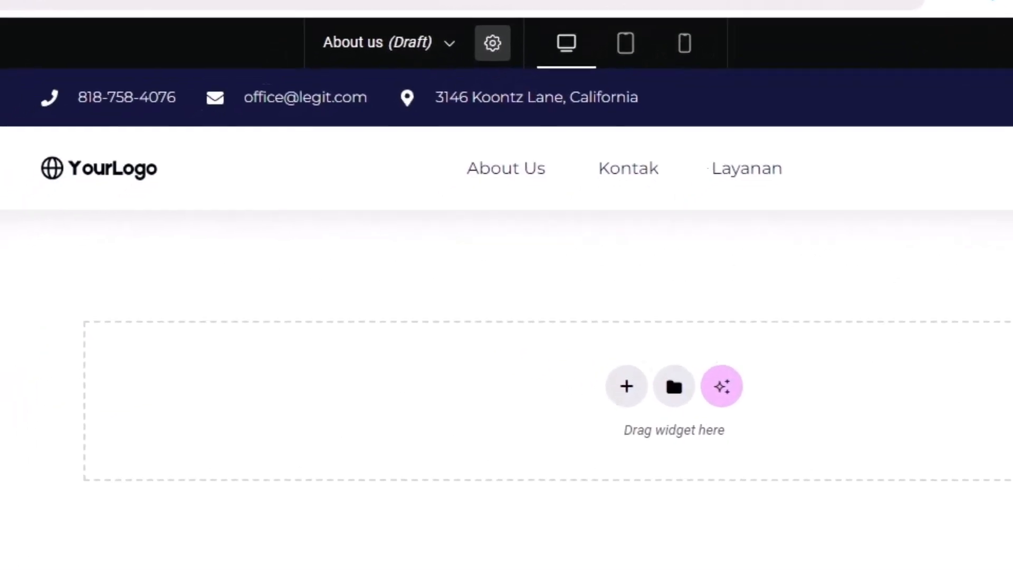
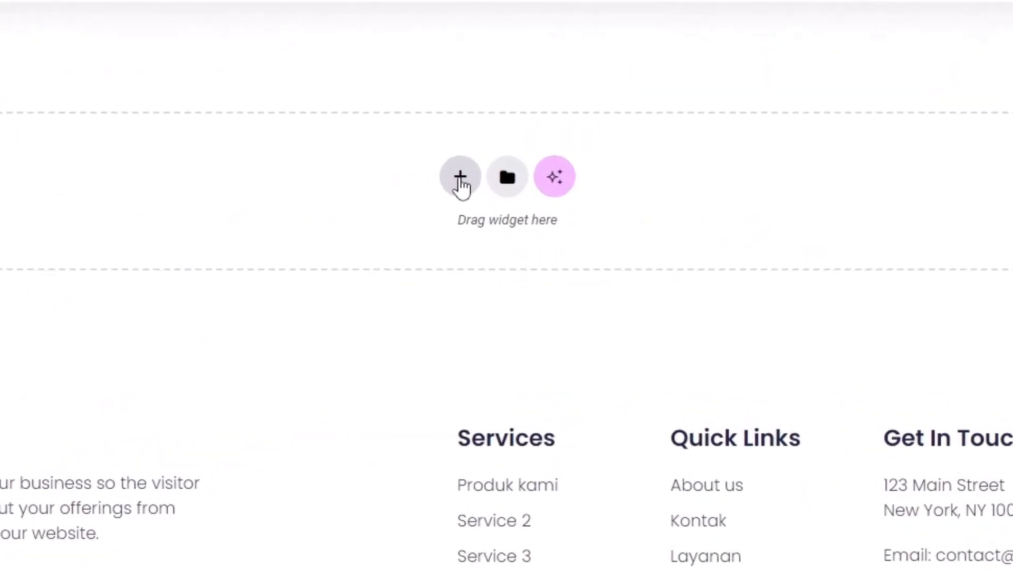
Build a two-column flexbox section with heading, text and image widgets, then delete it
{"action": "left_click", "coordinate": [460, 185]}
{"action": "left_click", "coordinate": [432, 245]}
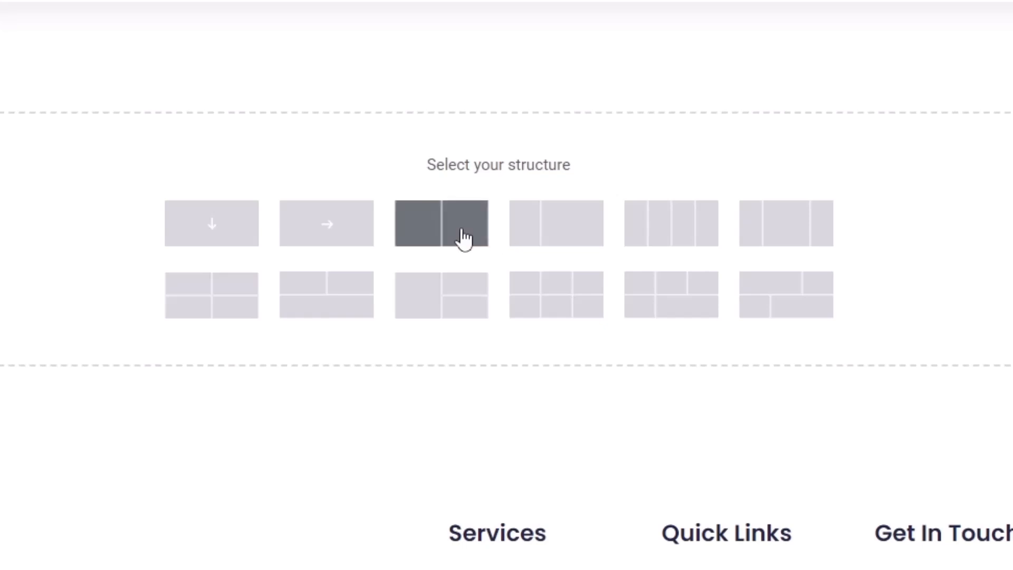
{"action": "left_click", "coordinate": [447, 230]}
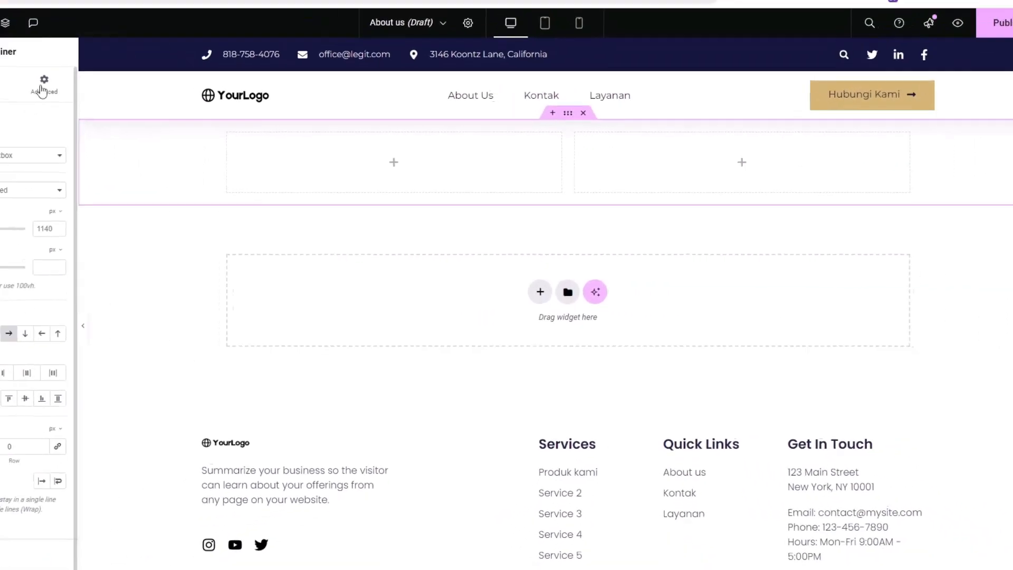
{"action": "left_click", "coordinate": [92, 118]}
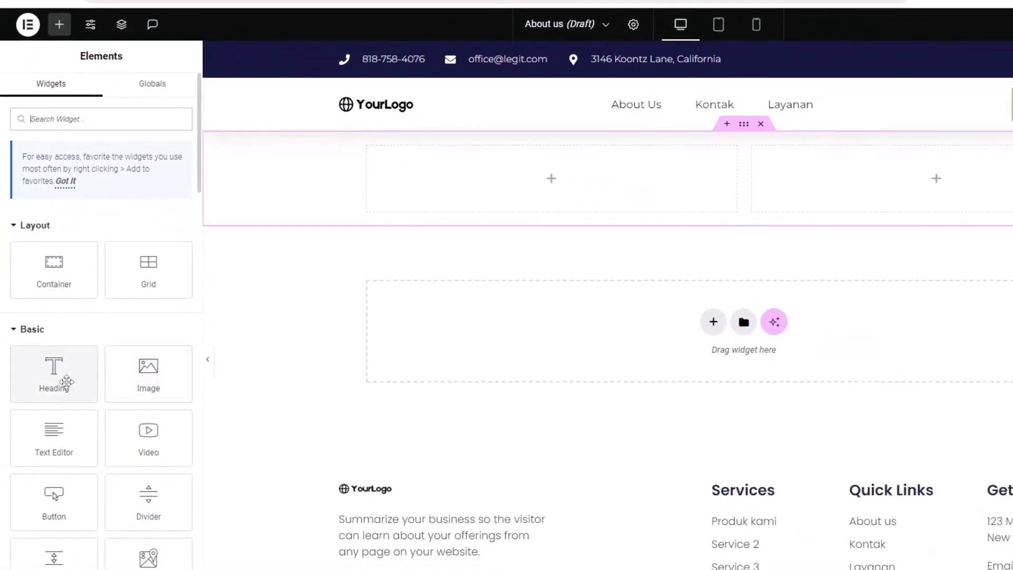
{"action": "left_click_drag", "start_coordinate": [66, 381], "coordinate": [524, 170]}
{"action": "left_click", "coordinate": [59, 25]}
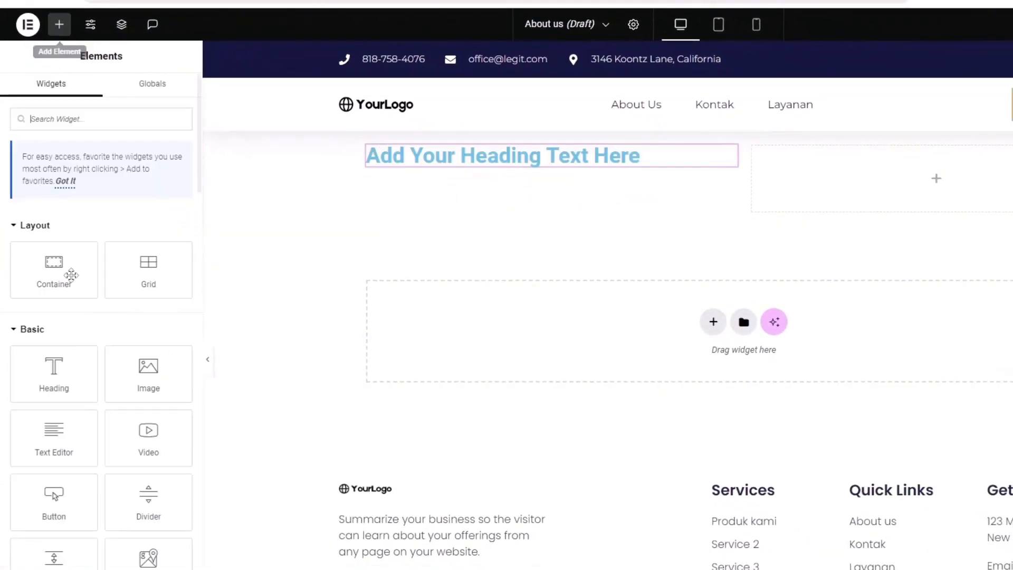
{"action": "left_click_drag", "start_coordinate": [70, 459], "coordinate": [441, 190]}
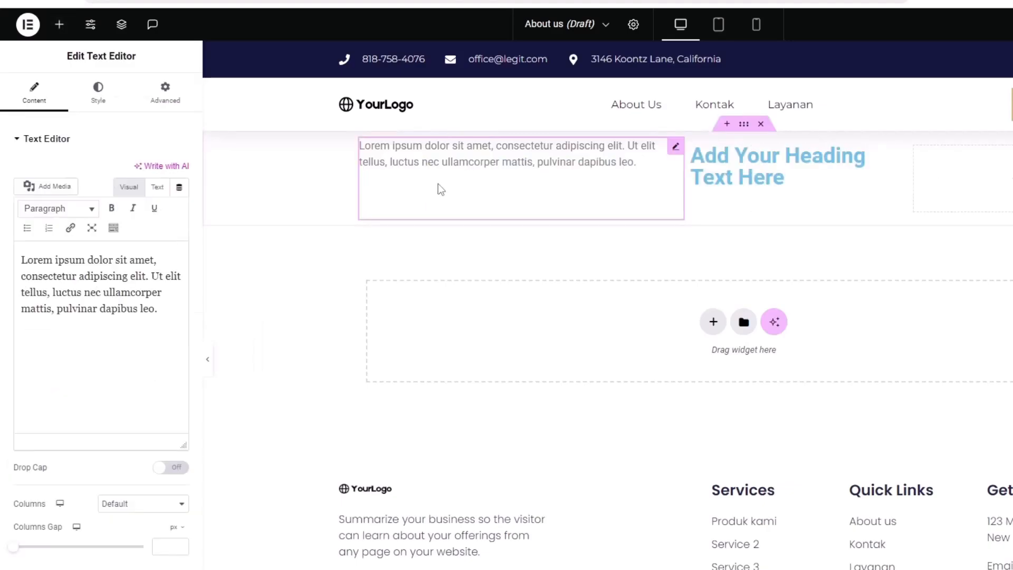
{"action": "left_click", "coordinate": [59, 25]}
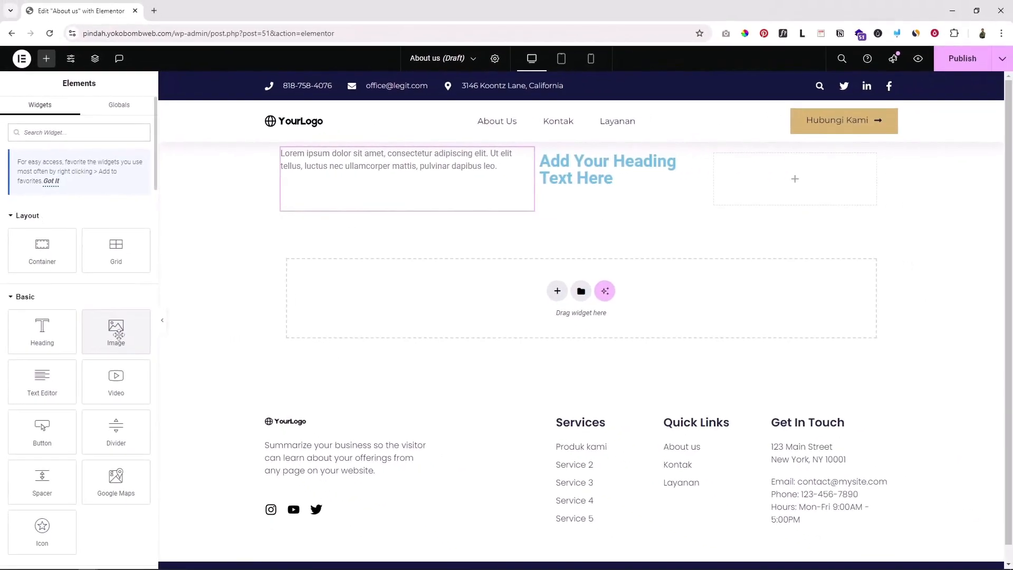
{"action": "left_click_drag", "start_coordinate": [118, 334], "coordinate": [478, 177]}
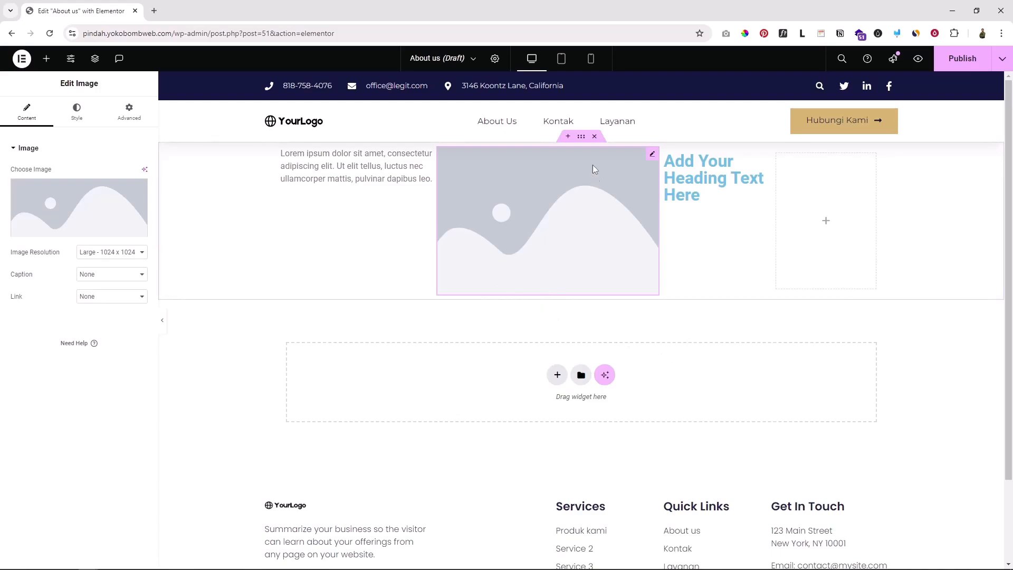
{"action": "left_click", "coordinate": [594, 136]}
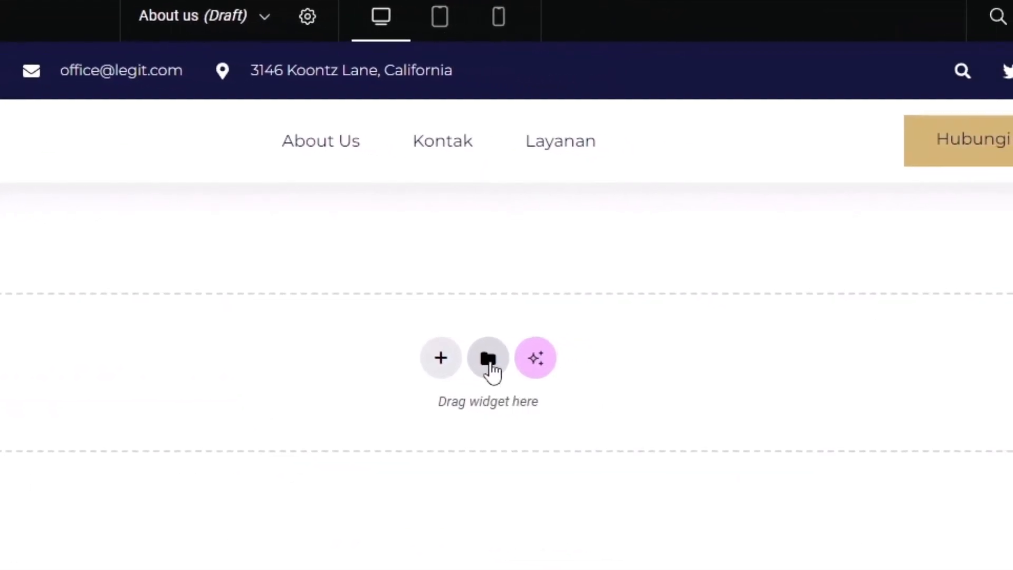
Insert the Wireframe – About 4 page template from the template library's Pages tab
{"action": "left_click", "coordinate": [487, 364]}
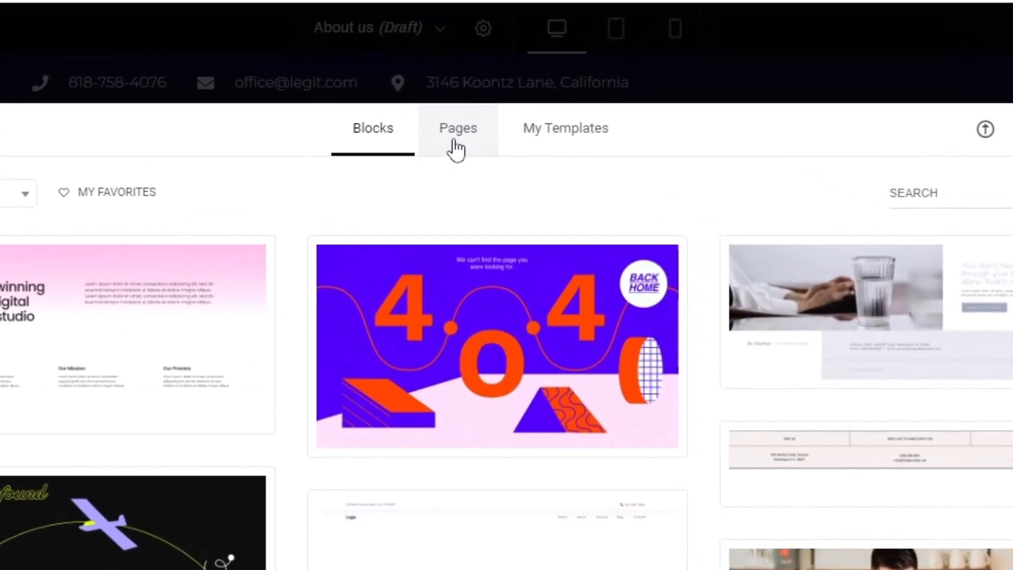
{"action": "left_click", "coordinate": [456, 149]}
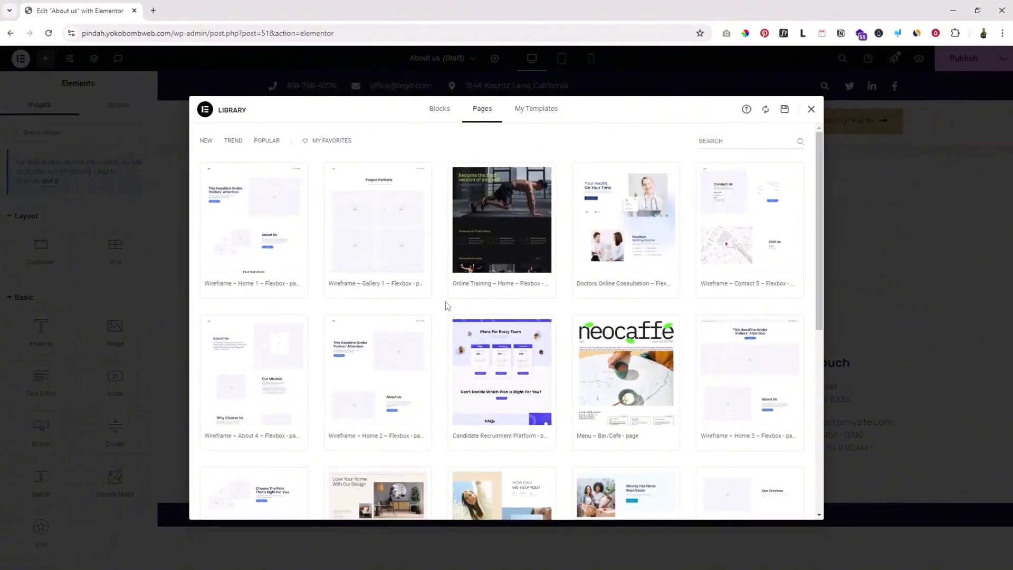
{"action": "scroll", "coordinate": [385, 523], "scroll_direction": "down", "scroll_amount": 2}
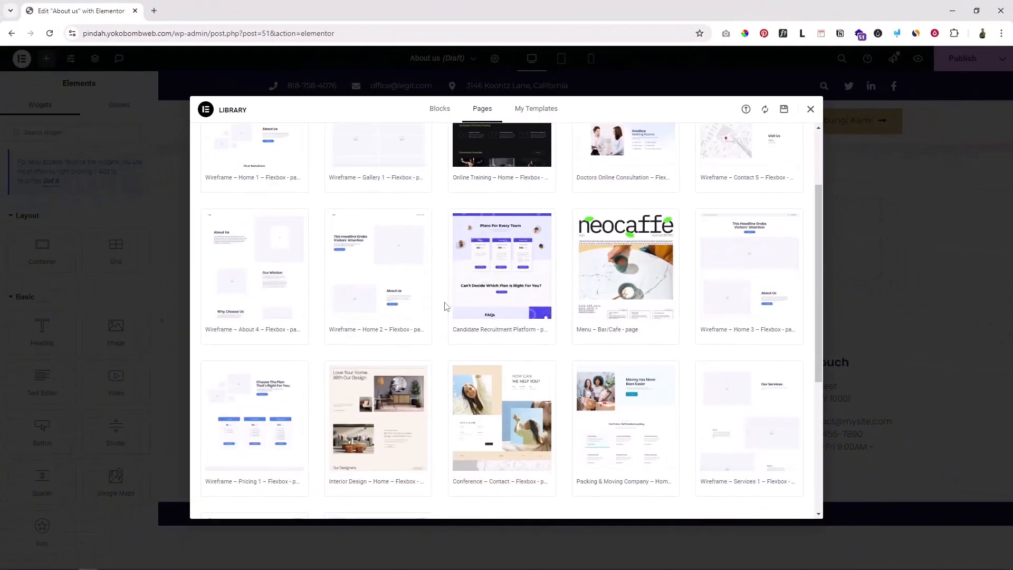
{"action": "scroll", "coordinate": [446, 306], "scroll_direction": "down", "scroll_amount": 4}
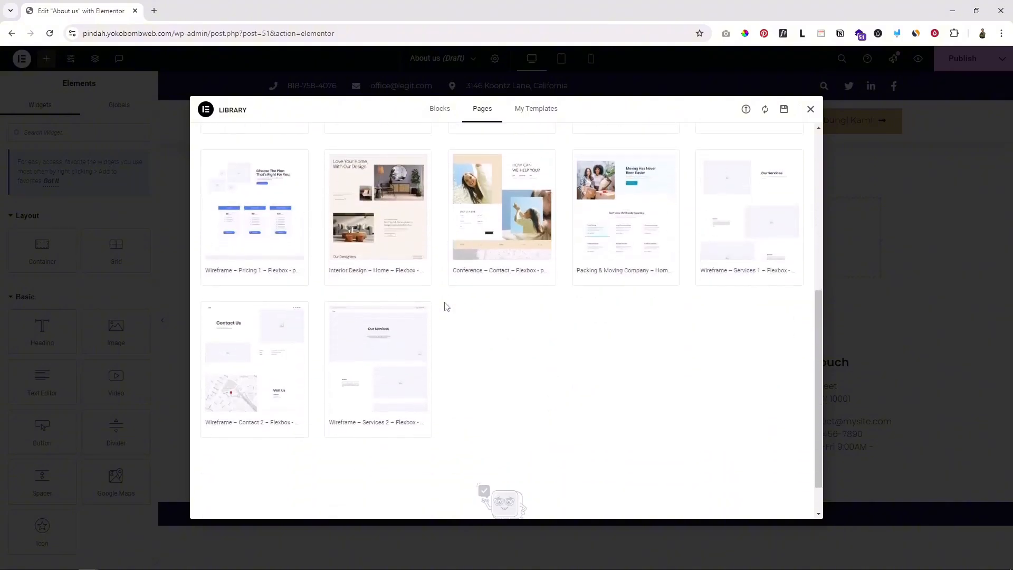
{"action": "scroll", "coordinate": [468, 398], "scroll_direction": "up", "scroll_amount": 4}
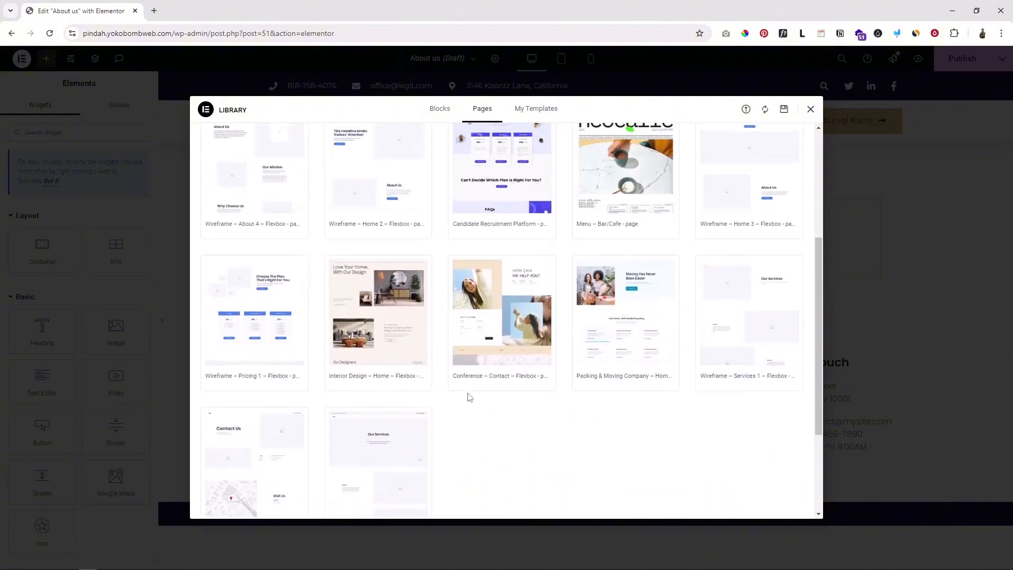
{"action": "scroll", "coordinate": [468, 398], "scroll_direction": "up", "scroll_amount": 1}
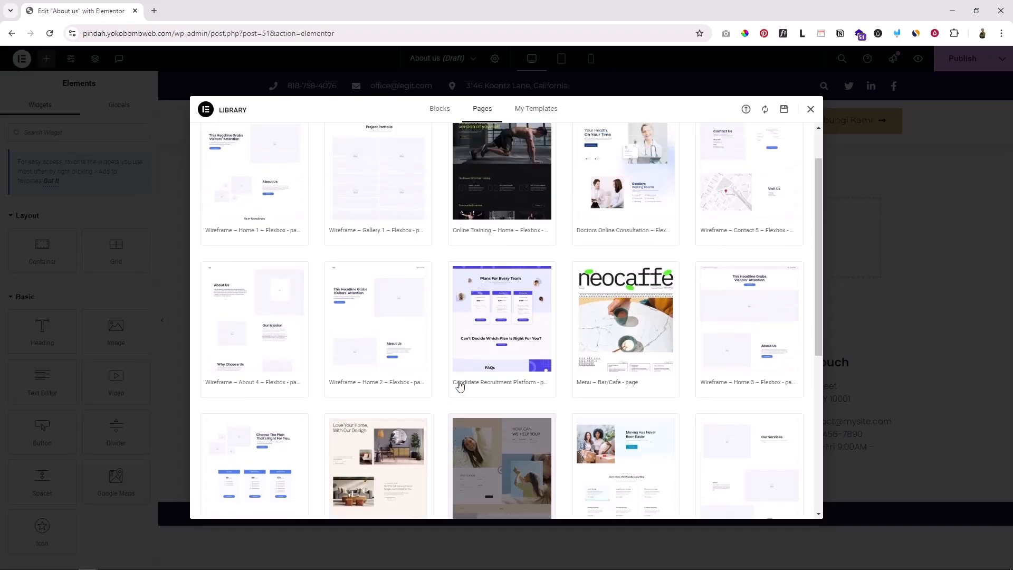
{"action": "scroll", "coordinate": [261, 337], "scroll_direction": "up", "scroll_amount": 1}
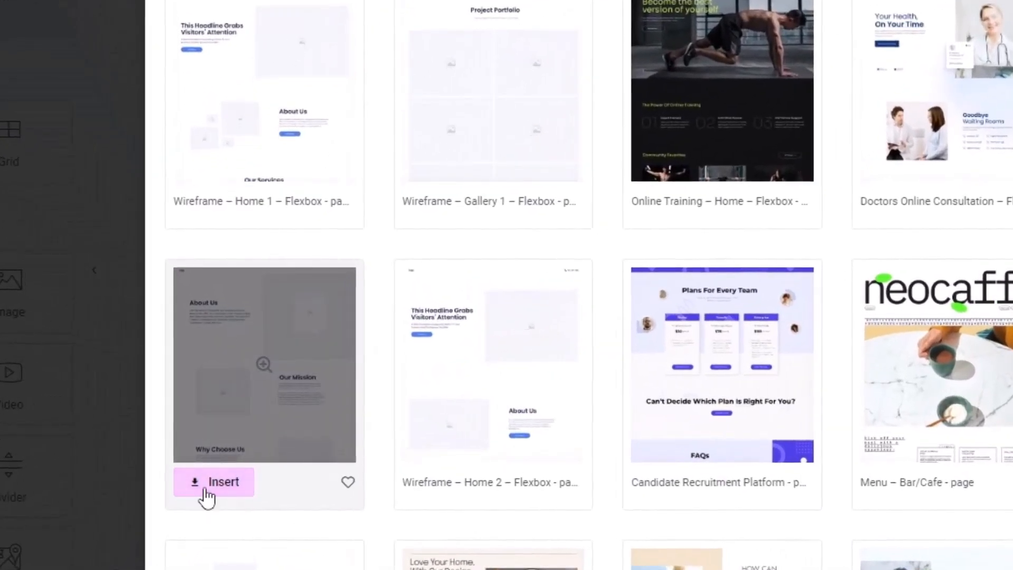
{"action": "left_click", "coordinate": [217, 457]}
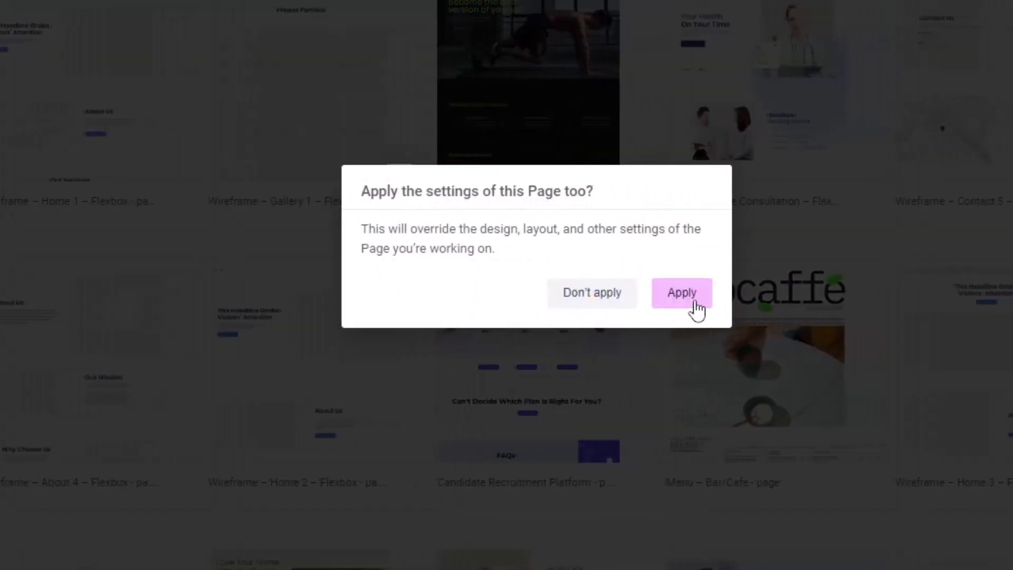
Apply the About 4 template's page settings and remove its top hero image container
{"action": "left_click", "coordinate": [696, 309]}
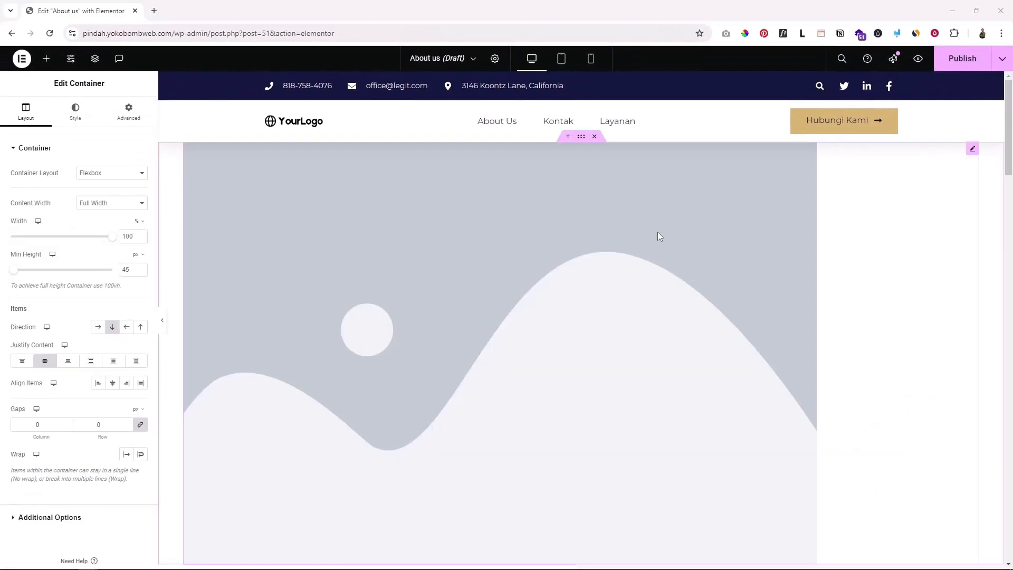
{"action": "scroll", "coordinate": [689, 267], "scroll_direction": "down", "scroll_amount": 10}
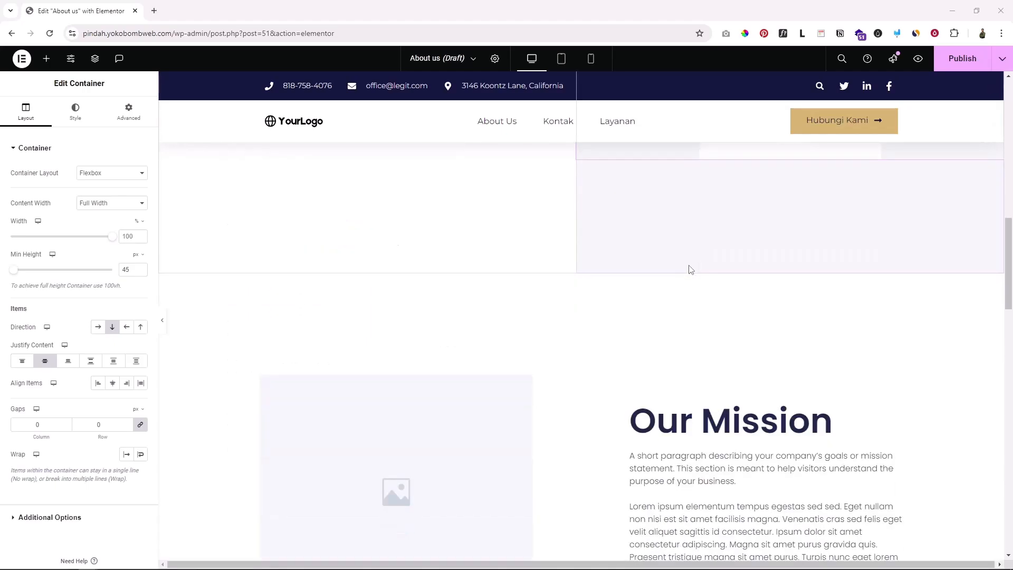
{"action": "scroll", "coordinate": [690, 267], "scroll_direction": "up", "scroll_amount": 10}
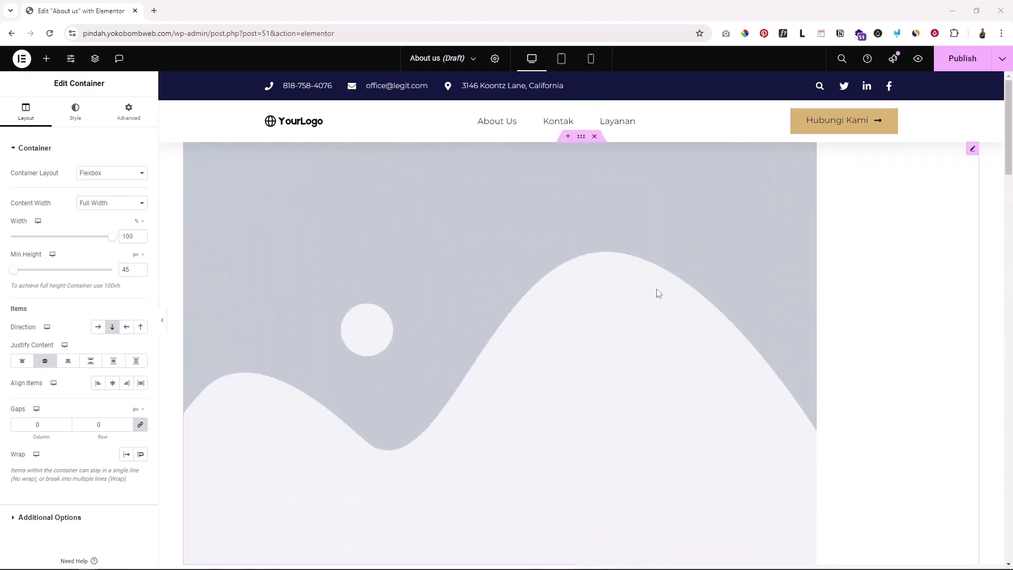
{"action": "scroll", "coordinate": [578, 226], "scroll_direction": "down", "scroll_amount": 2}
{"action": "scroll", "coordinate": [572, 280], "scroll_direction": "up", "scroll_amount": 2}
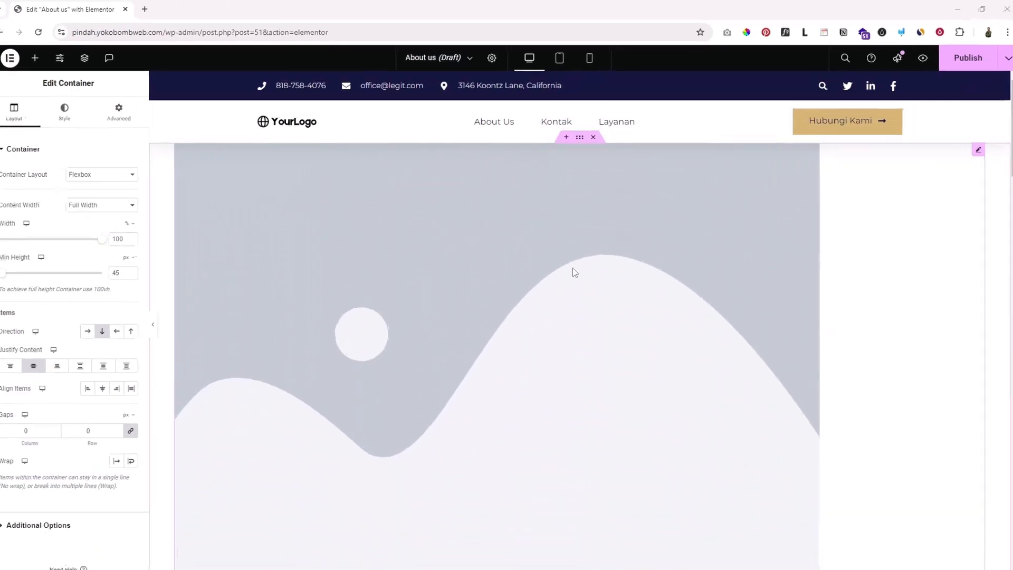
{"action": "left_click", "coordinate": [593, 137]}
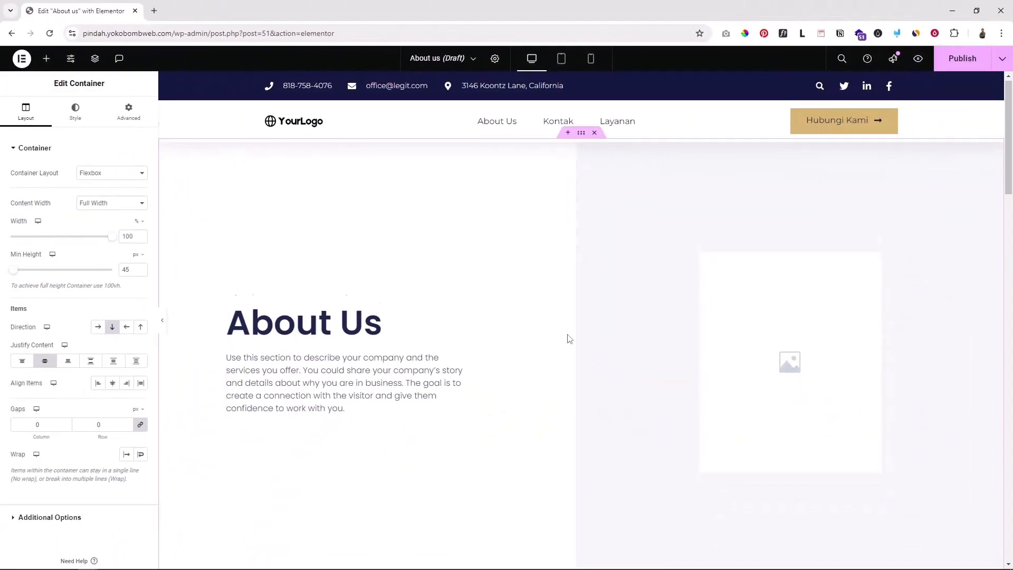
Remove the contact details container and the blue copyright footer strip
{"action": "scroll", "coordinate": [567, 339], "scroll_direction": "down", "scroll_amount": 8}
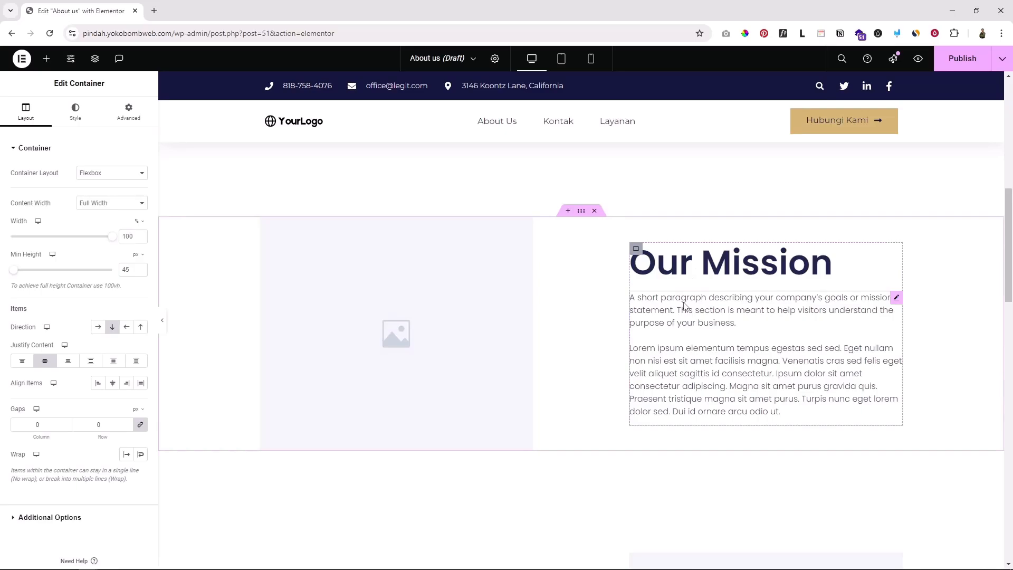
{"action": "scroll", "coordinate": [684, 306], "scroll_direction": "down", "scroll_amount": 4}
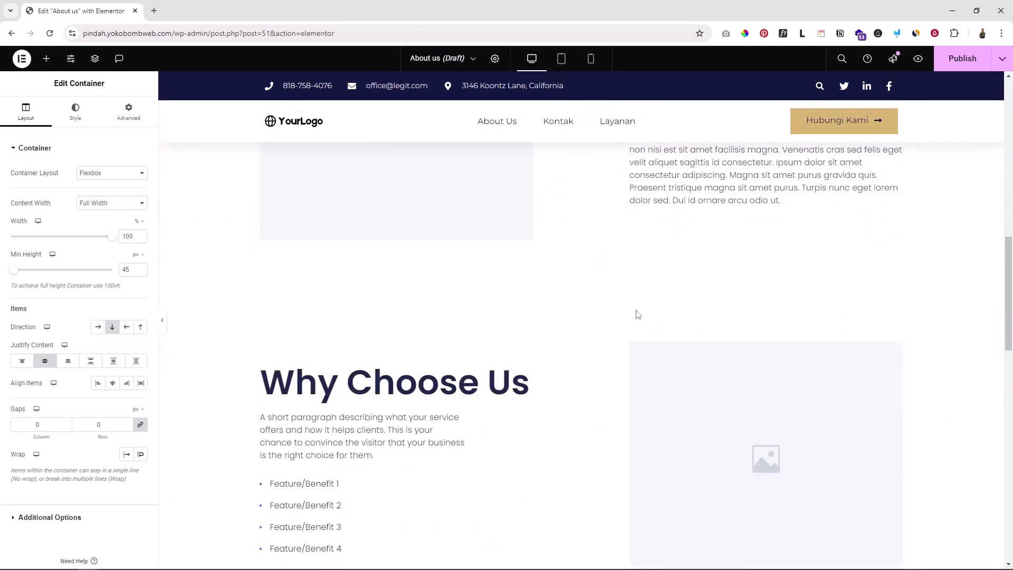
{"action": "scroll", "coordinate": [637, 314], "scroll_direction": "down", "scroll_amount": 2}
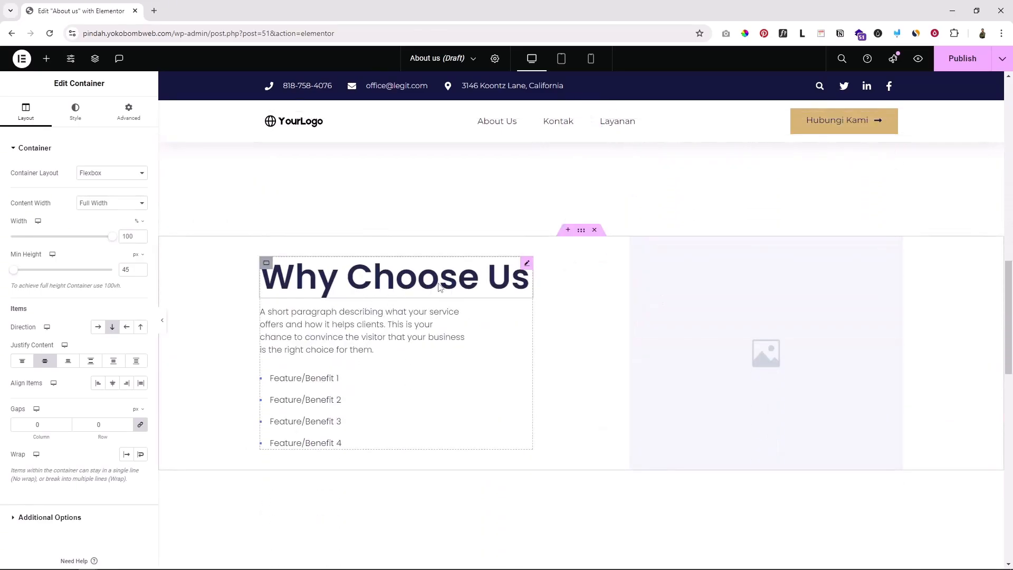
{"action": "scroll", "coordinate": [400, 348], "scroll_direction": "down", "scroll_amount": 2}
{"action": "scroll", "coordinate": [403, 344], "scroll_direction": "up", "scroll_amount": 2}
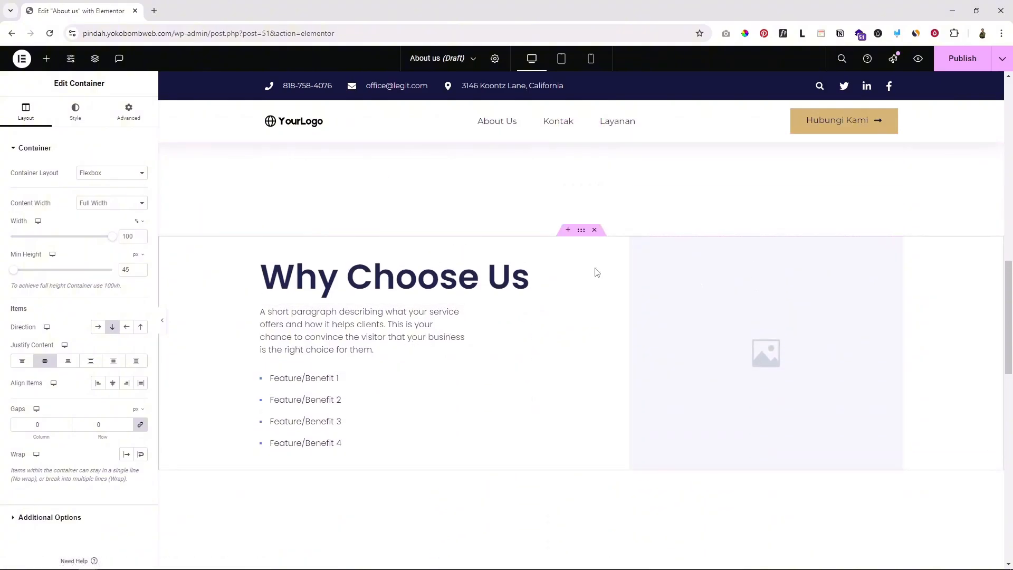
{"action": "scroll", "coordinate": [642, 343], "scroll_direction": "down", "scroll_amount": 10}
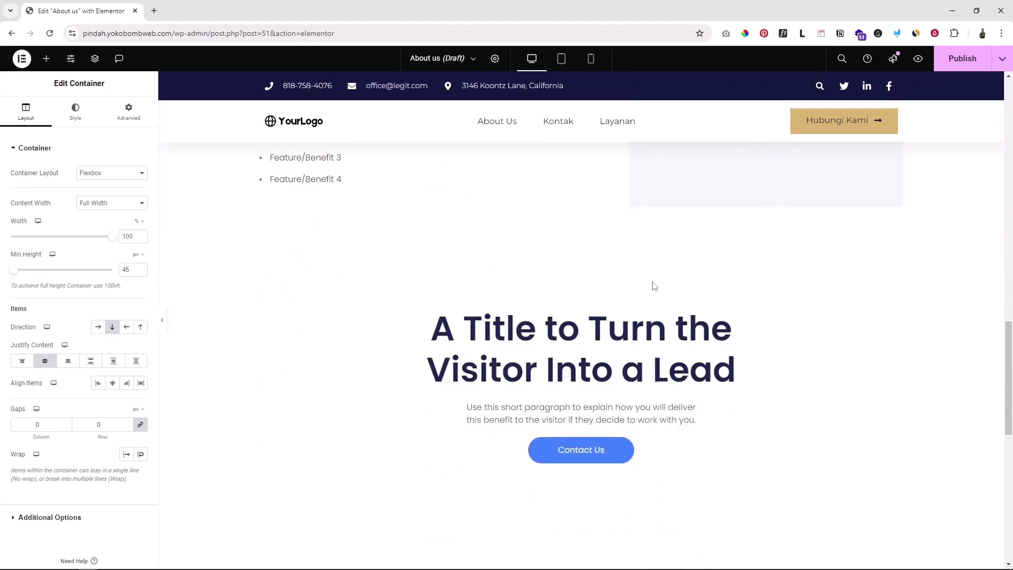
{"action": "scroll", "coordinate": [640, 294], "scroll_direction": "down", "scroll_amount": 3}
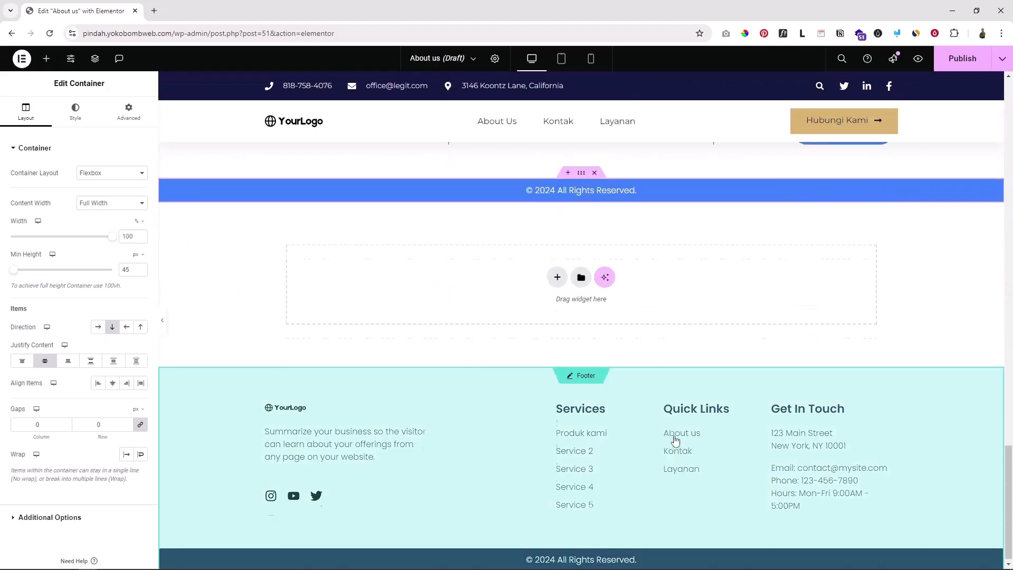
{"action": "scroll", "coordinate": [670, 372], "scroll_direction": "up", "scroll_amount": 4}
{"action": "scroll", "coordinate": [388, 372], "scroll_direction": "down", "scroll_amount": 4}
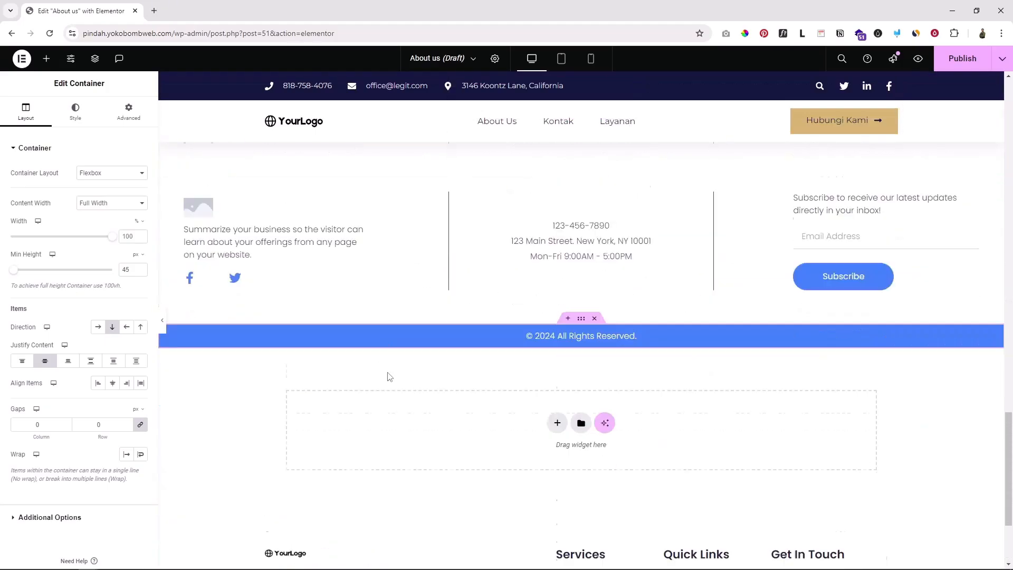
{"action": "scroll", "coordinate": [475, 279], "scroll_direction": "up", "scroll_amount": 3}
{"action": "scroll", "coordinate": [580, 280], "scroll_direction": "up", "scroll_amount": 2}
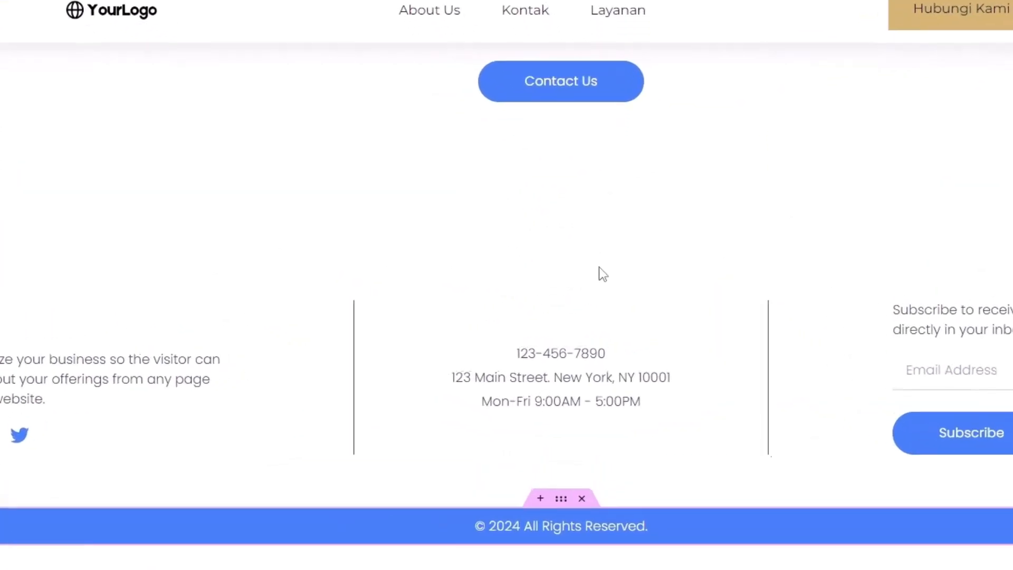
{"action": "left_click", "coordinate": [595, 300]}
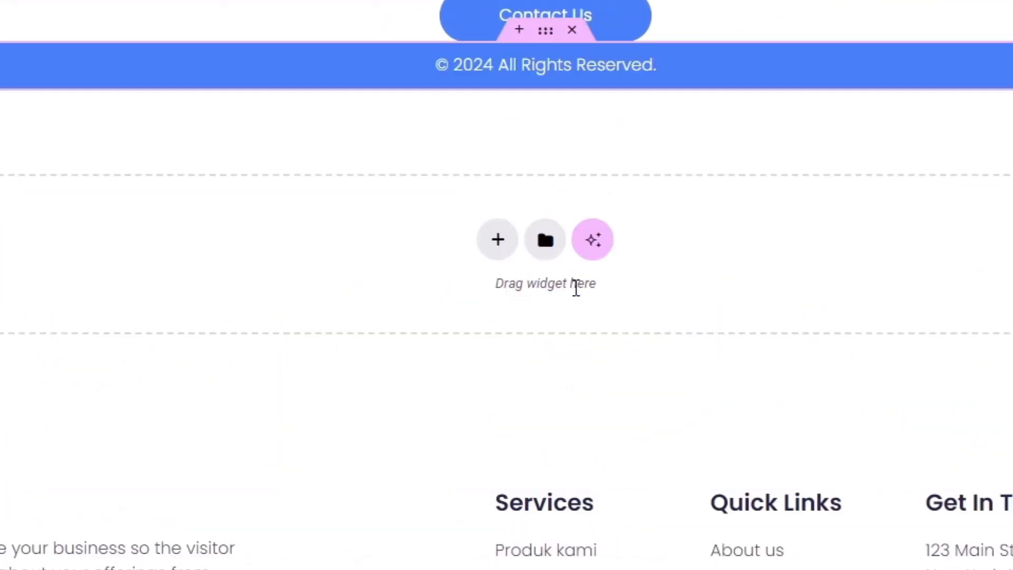
{"action": "scroll", "coordinate": [593, 138], "scroll_direction": "up", "scroll_amount": 4}
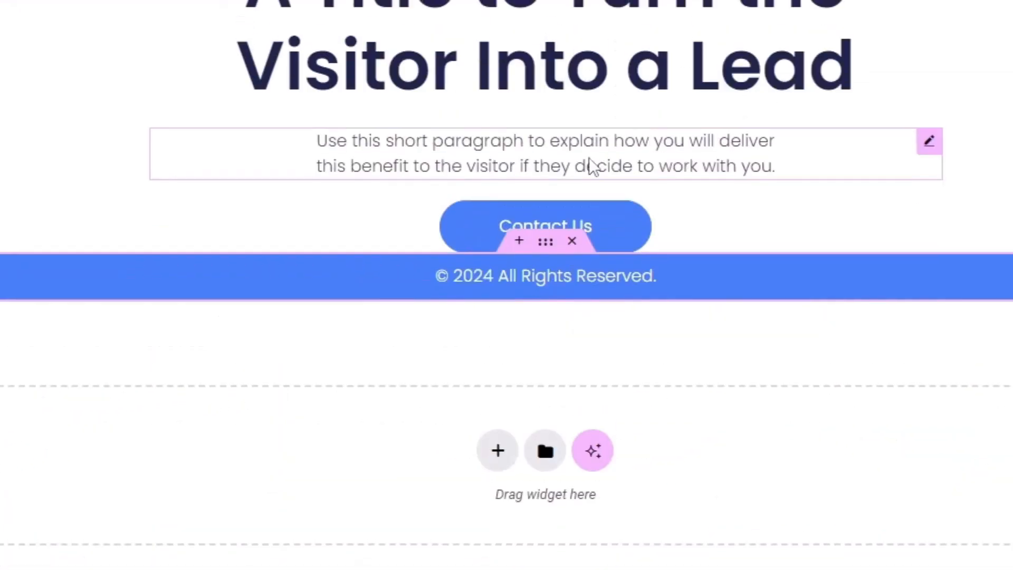
{"action": "left_click", "coordinate": [574, 243]}
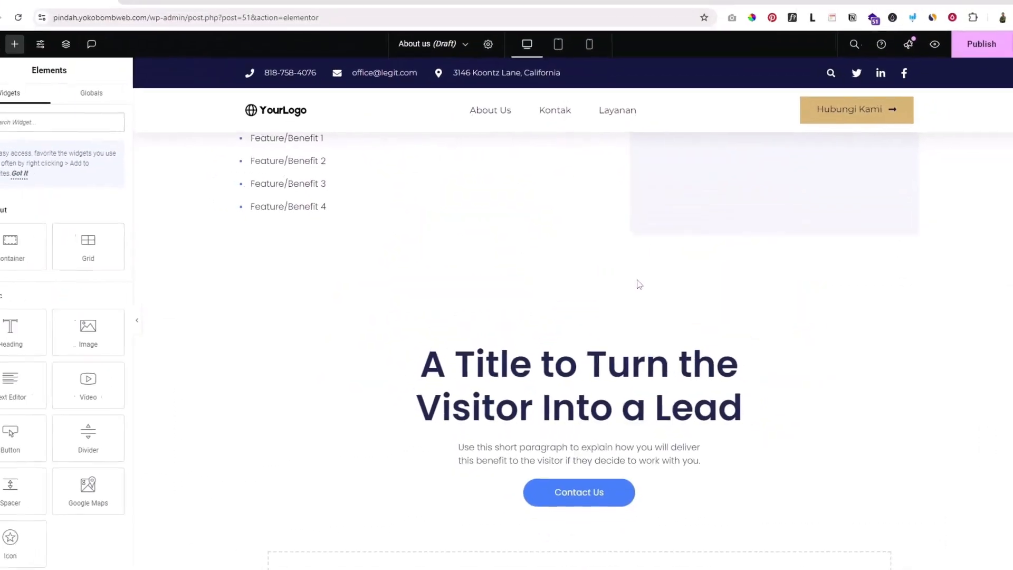
Select the About Us heading text and show its Style settings
{"action": "scroll", "coordinate": [607, 324], "scroll_direction": "up", "scroll_amount": 5}
{"action": "scroll", "coordinate": [609, 322], "scroll_direction": "up", "scroll_amount": 10}
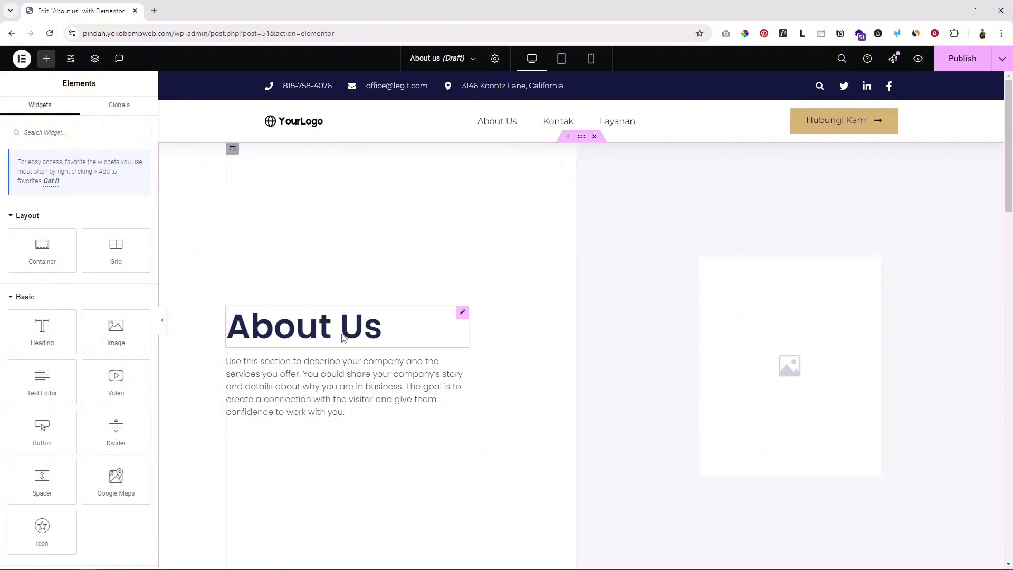
{"action": "left_click", "coordinate": [333, 330]}
{"action": "left_click_drag", "start_coordinate": [41, 185], "coordinate": [6, 192]}
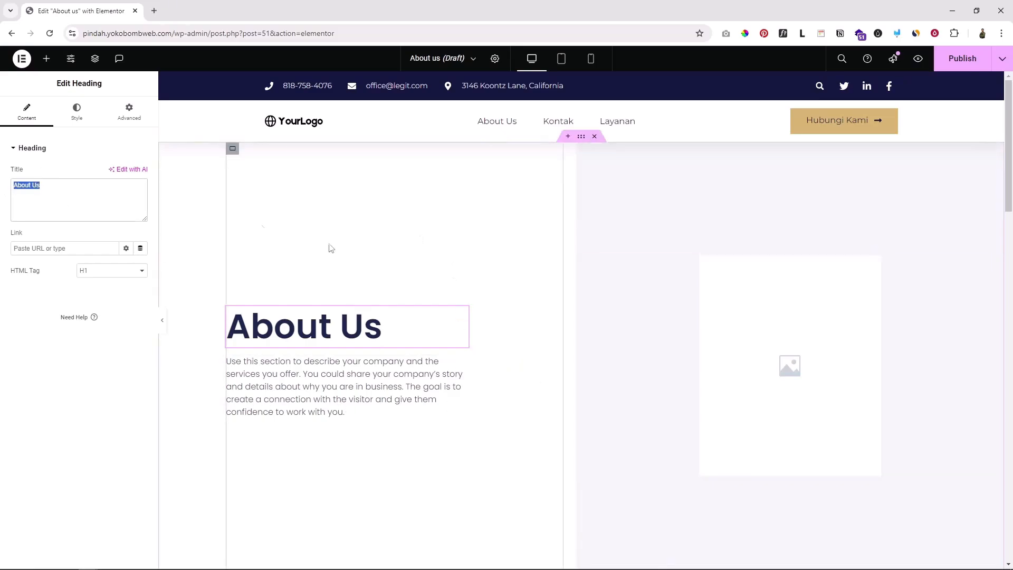
{"action": "left_click", "coordinate": [77, 116]}
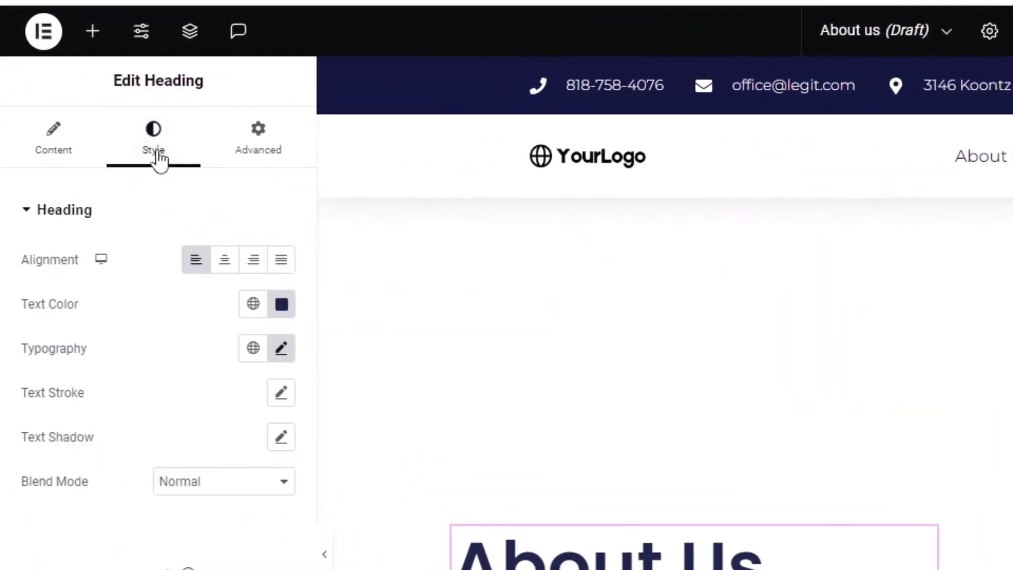
{"action": "scroll", "coordinate": [865, 554], "scroll_direction": "down", "scroll_amount": 2}
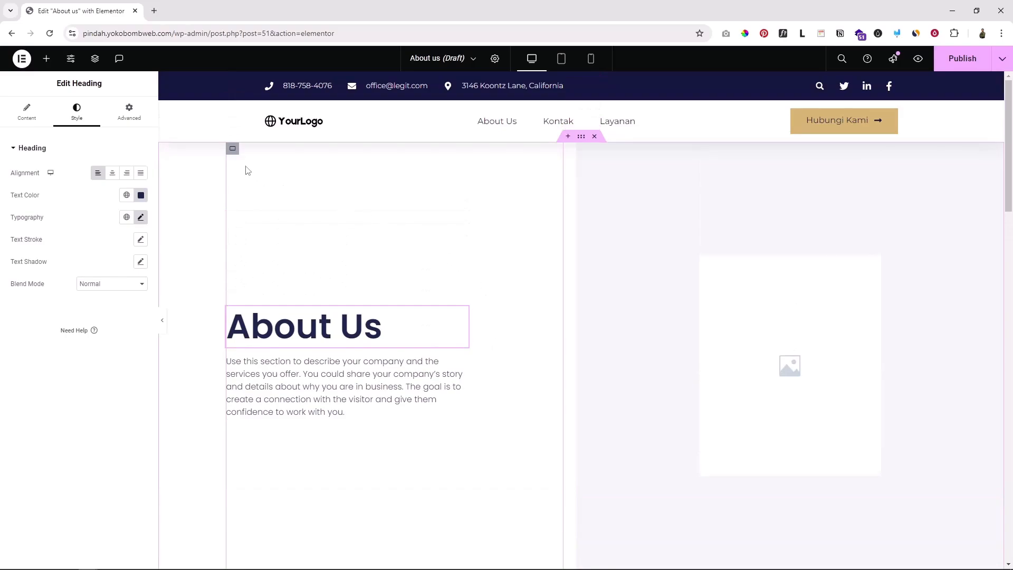
Preview the page full width, then open the About Us hero container's settings
{"action": "left_click", "coordinate": [163, 323]}
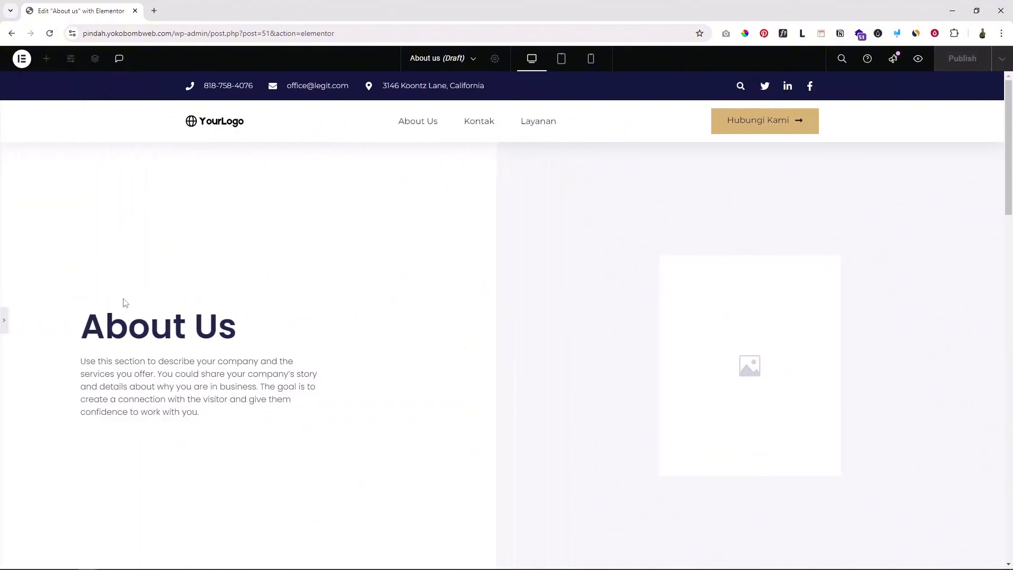
{"action": "scroll", "coordinate": [111, 257], "scroll_direction": "down", "scroll_amount": 3}
{"action": "scroll", "coordinate": [106, 268], "scroll_direction": "up", "scroll_amount": 2}
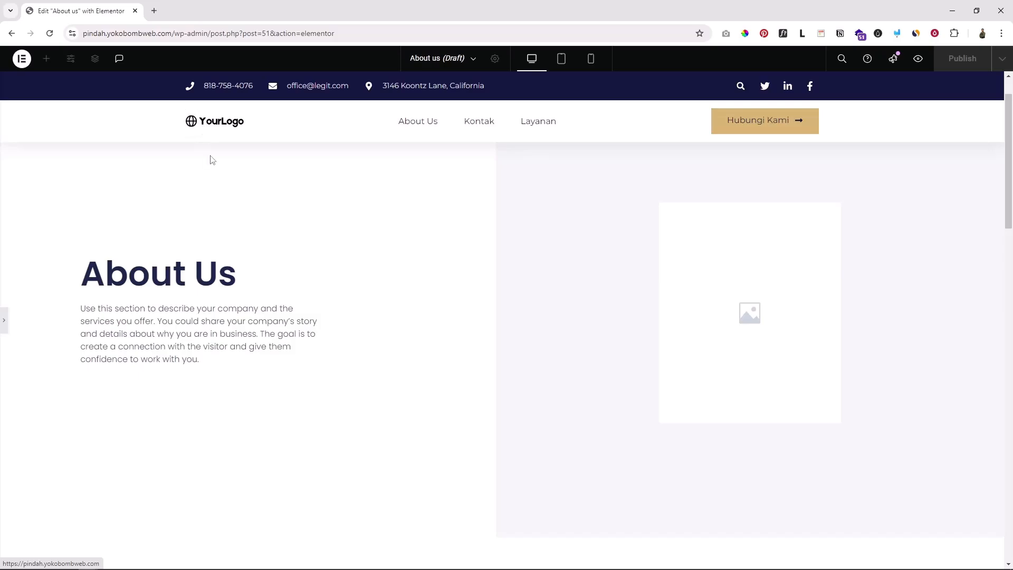
{"action": "scroll", "coordinate": [222, 221], "scroll_direction": "down", "scroll_amount": 1}
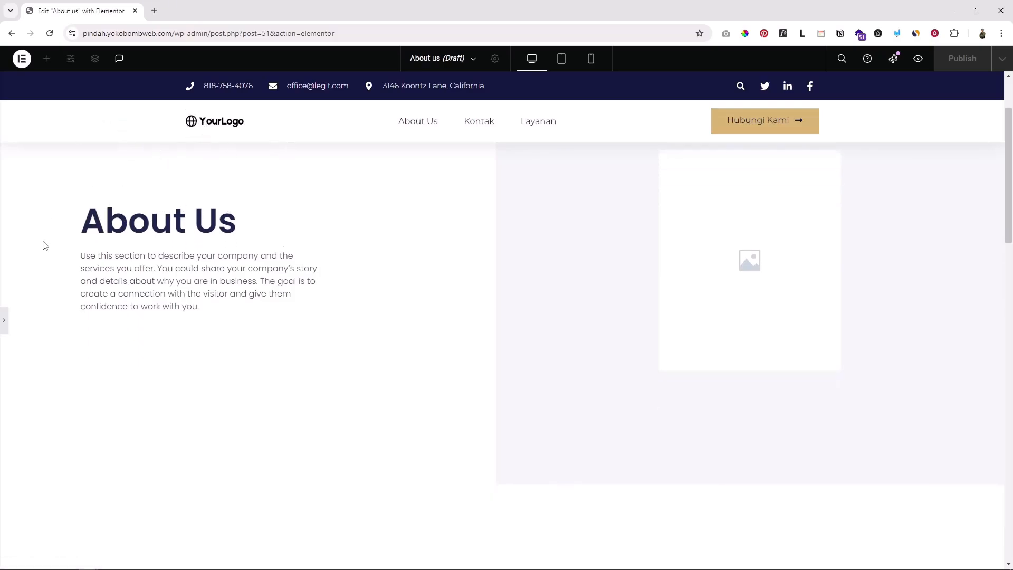
{"action": "scroll", "coordinate": [373, 296], "scroll_direction": "up", "scroll_amount": 2}
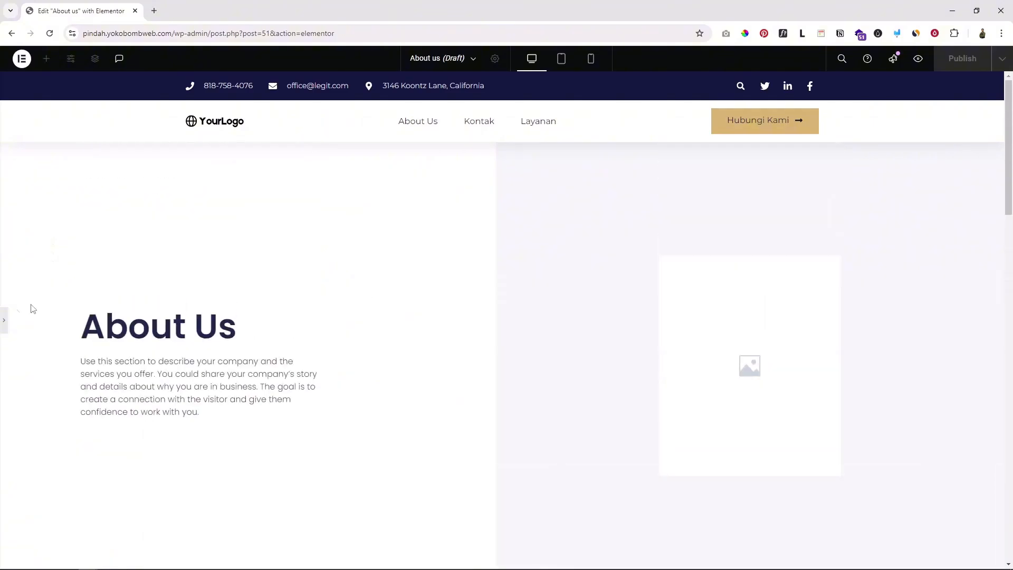
{"action": "left_click", "coordinate": [5, 324]}
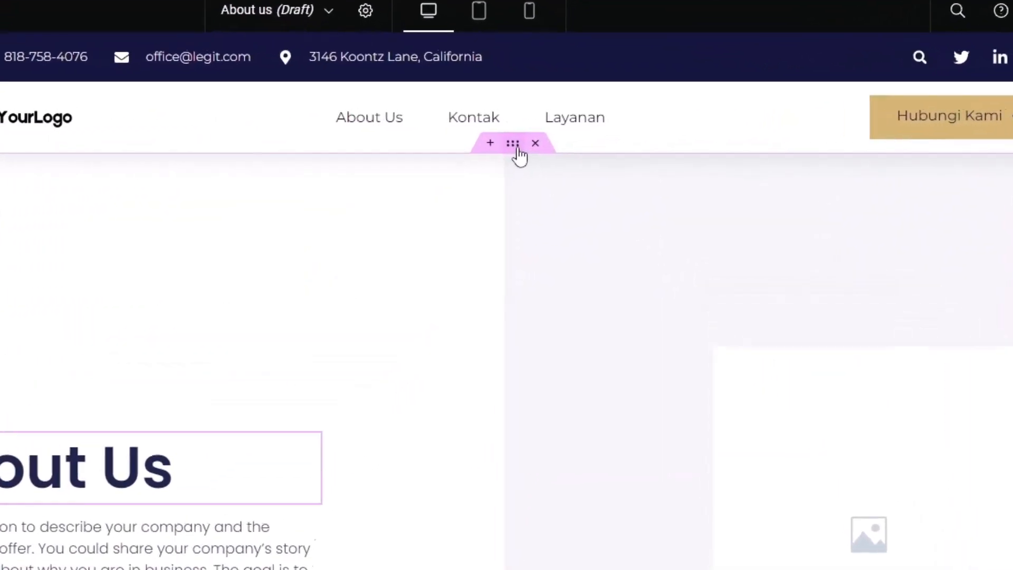
{"action": "left_click", "coordinate": [488, 154]}
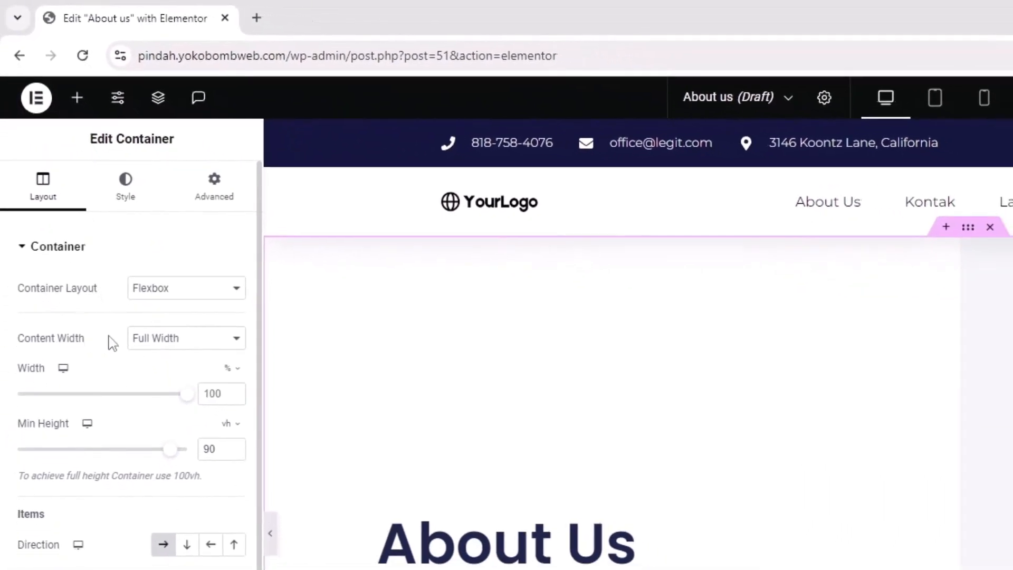
Set the About Us container's content width to Boxed with a width of 1200
{"action": "left_click", "coordinate": [170, 340]}
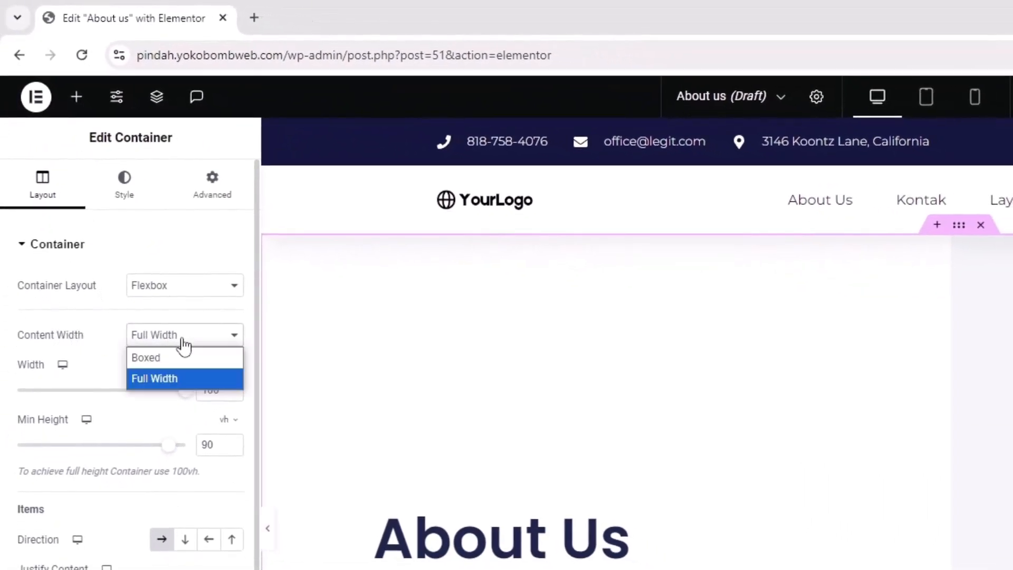
{"action": "left_click", "coordinate": [189, 358]}
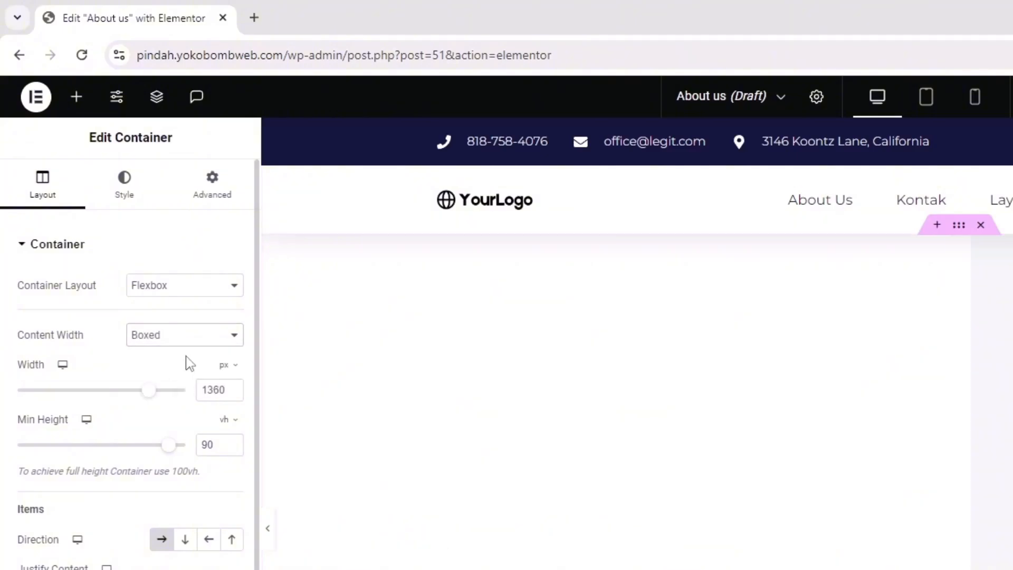
{"action": "double_click", "coordinate": [219, 390]}
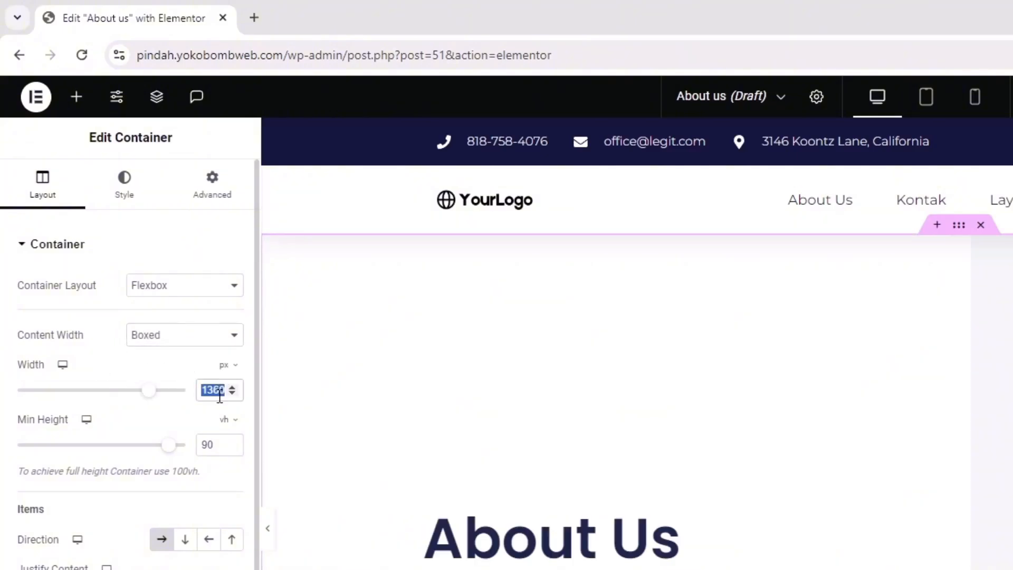
{"action": "type", "text": "1200"}
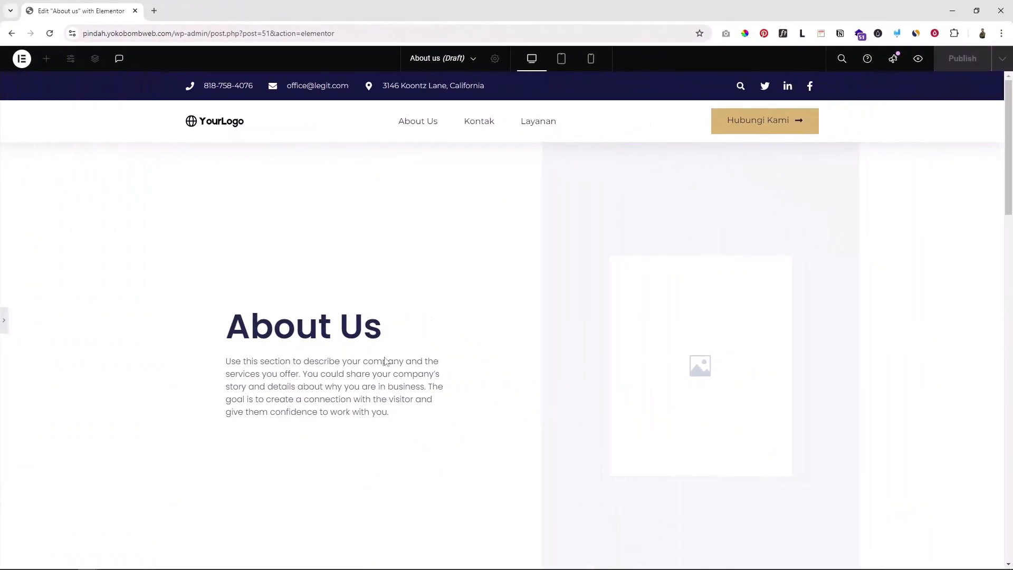
{"action": "left_click", "coordinate": [3, 324]}
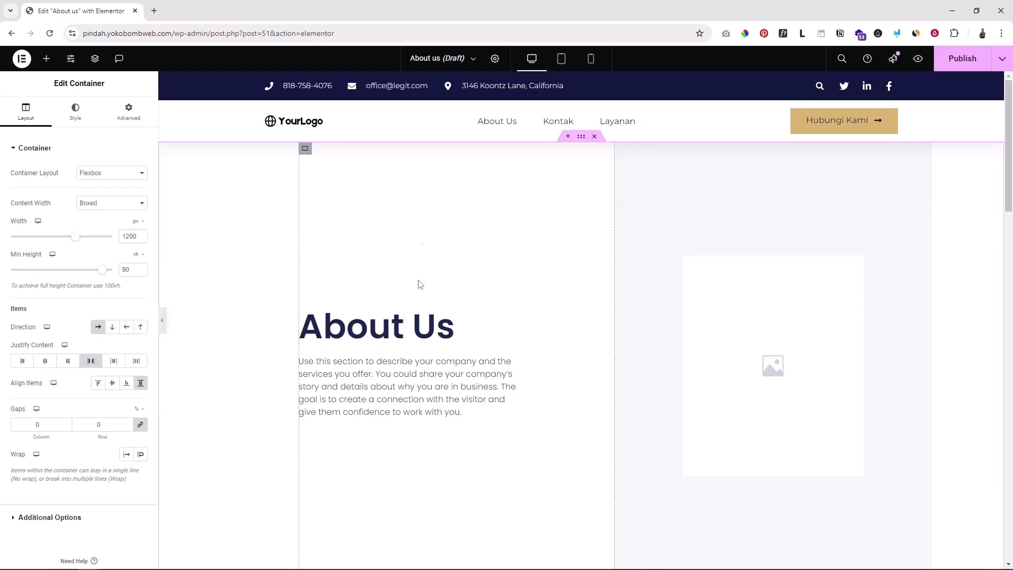
Widen the boxed container to 1337 px and preview the layout
{"action": "left_click_drag", "start_coordinate": [76, 236], "coordinate": [85, 236]}
{"action": "left_click_drag", "start_coordinate": [114, 298], "coordinate": [122, 299]}
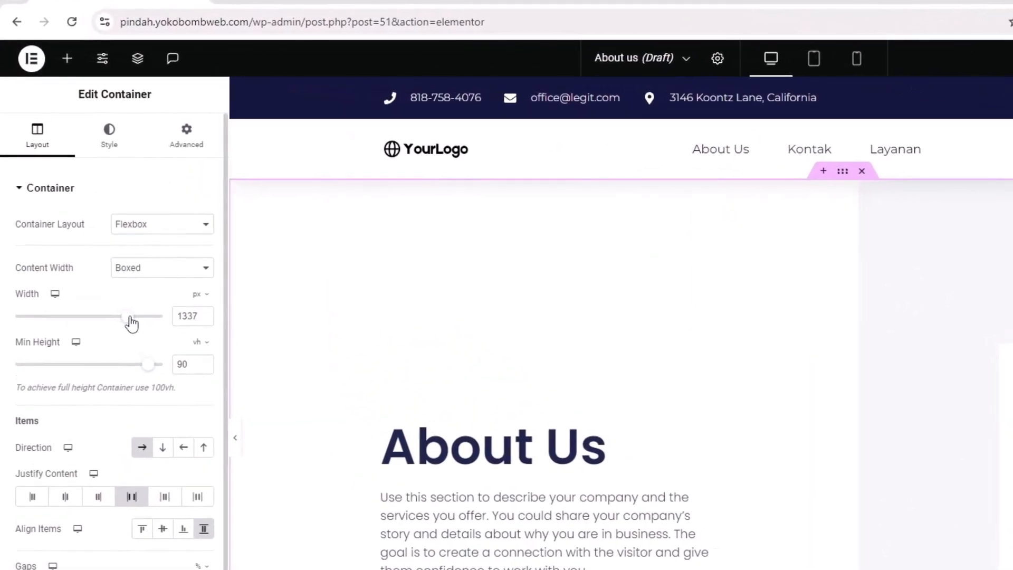
{"action": "left_click", "coordinate": [235, 439]}
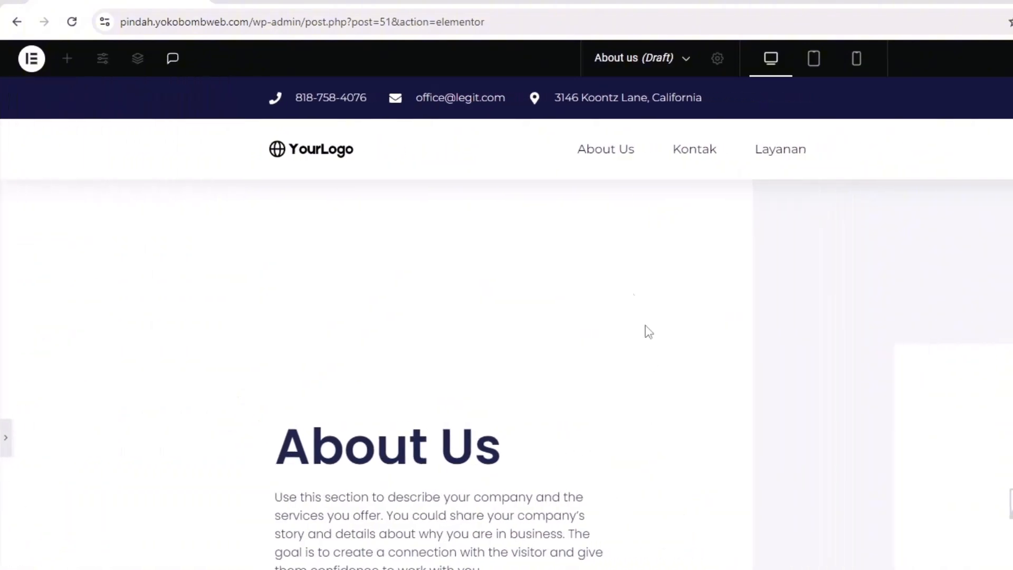
{"action": "left_click", "coordinate": [6, 437]}
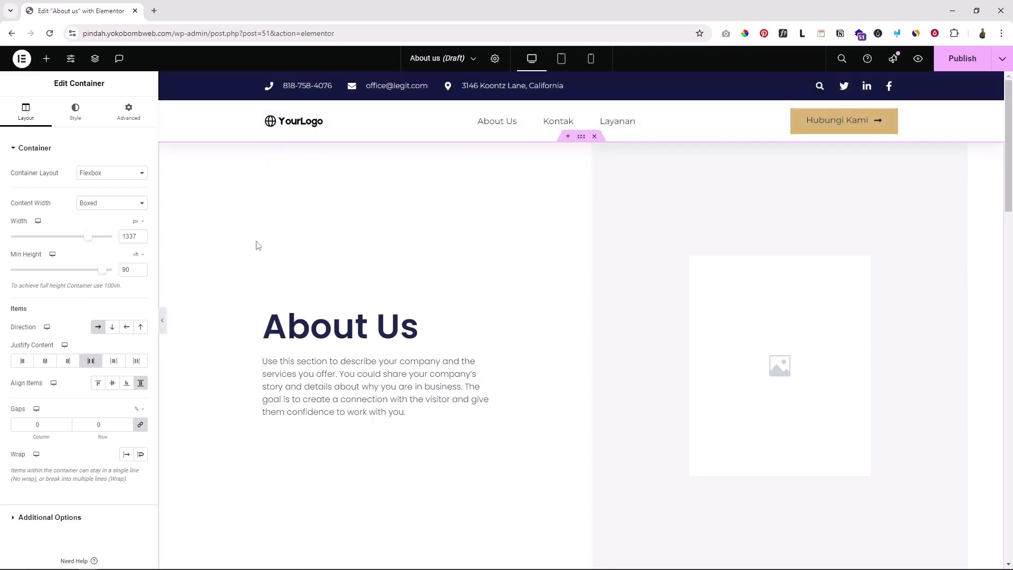
Step the container width down to 1330 px and preview the result
{"action": "left_click", "coordinate": [140, 239]}
{"action": "left_click", "coordinate": [141, 239]}
{"action": "left_click", "coordinate": [140, 238]}
{"action": "left_click", "coordinate": [140, 238]}
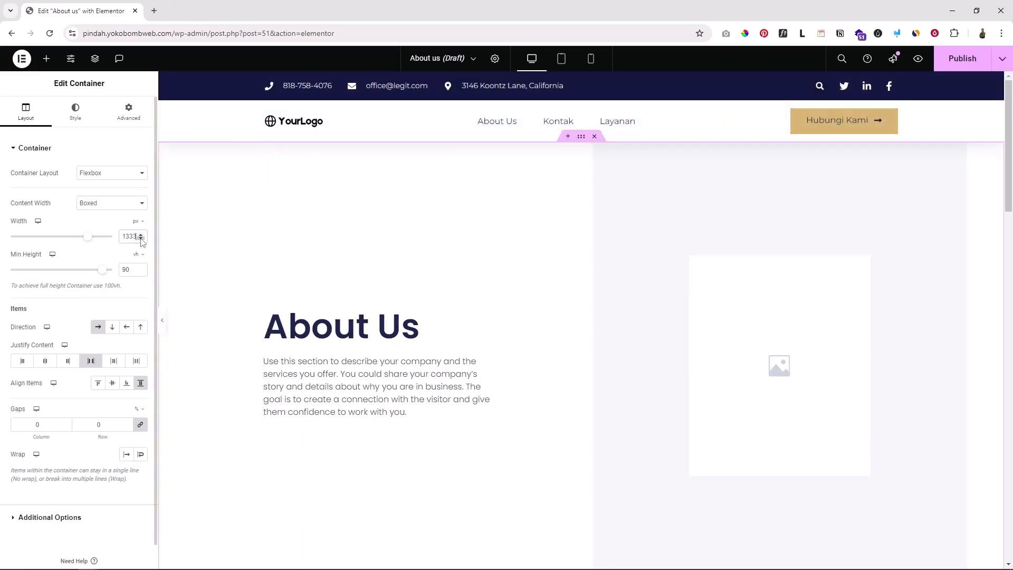
{"action": "left_click", "coordinate": [140, 238]}
{"action": "left_click", "coordinate": [140, 239]}
{"action": "left_click", "coordinate": [141, 239]}
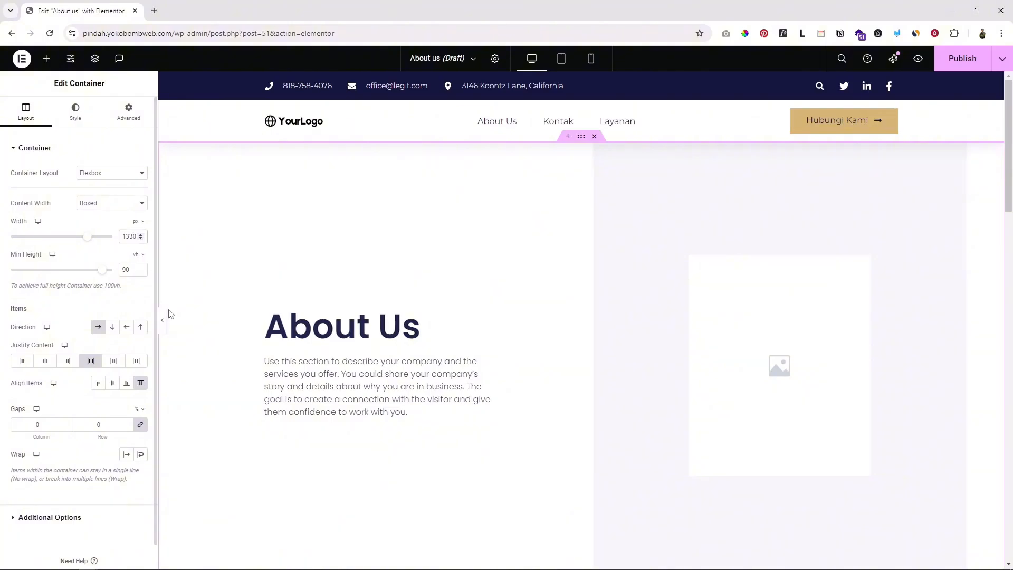
{"action": "left_click", "coordinate": [163, 322]}
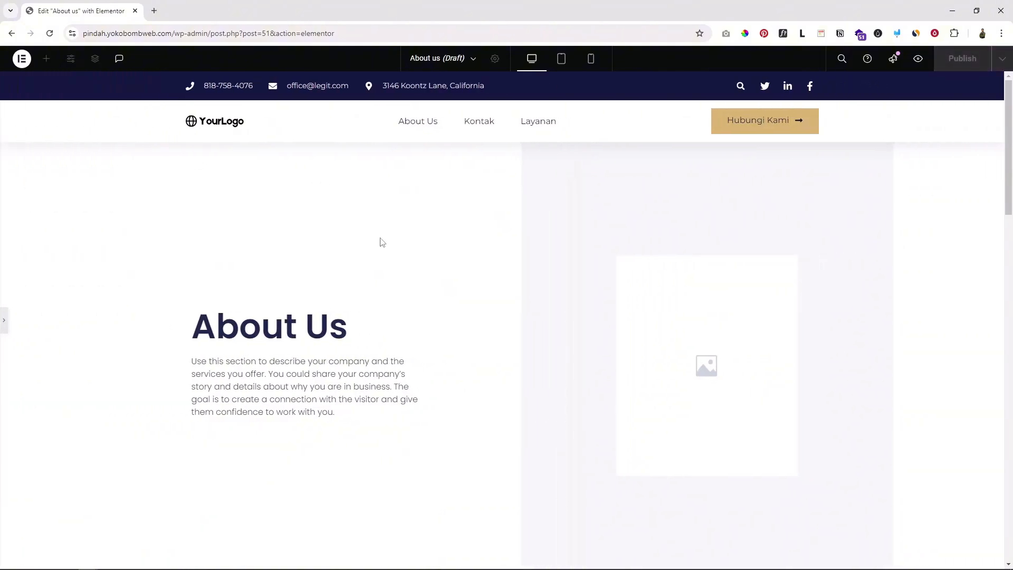
{"action": "scroll", "coordinate": [345, 382], "scroll_direction": "down", "scroll_amount": 10}
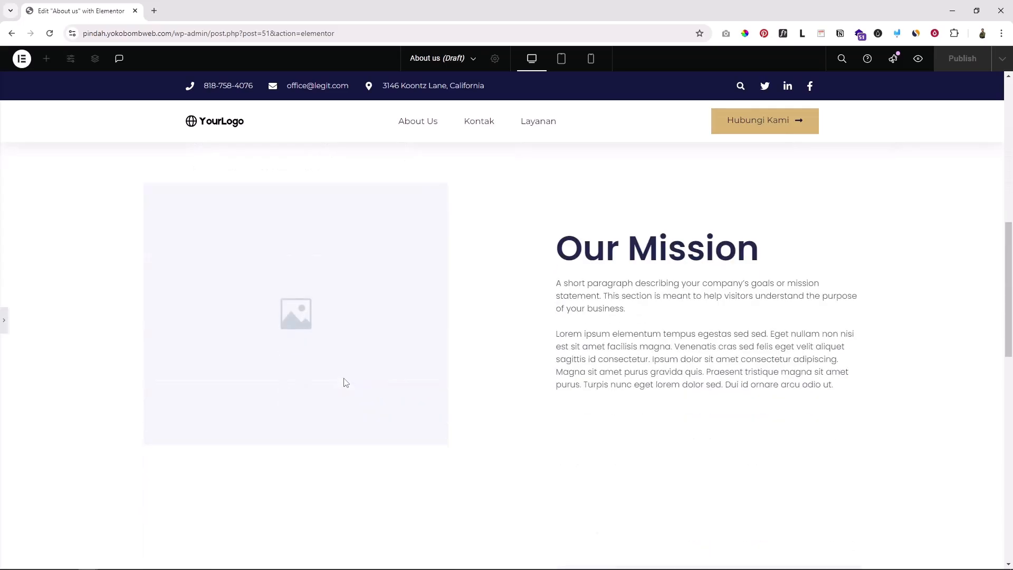
{"action": "scroll", "coordinate": [346, 382], "scroll_direction": "up", "scroll_amount": 9}
{"action": "scroll", "coordinate": [346, 382], "scroll_direction": "up", "scroll_amount": 1}
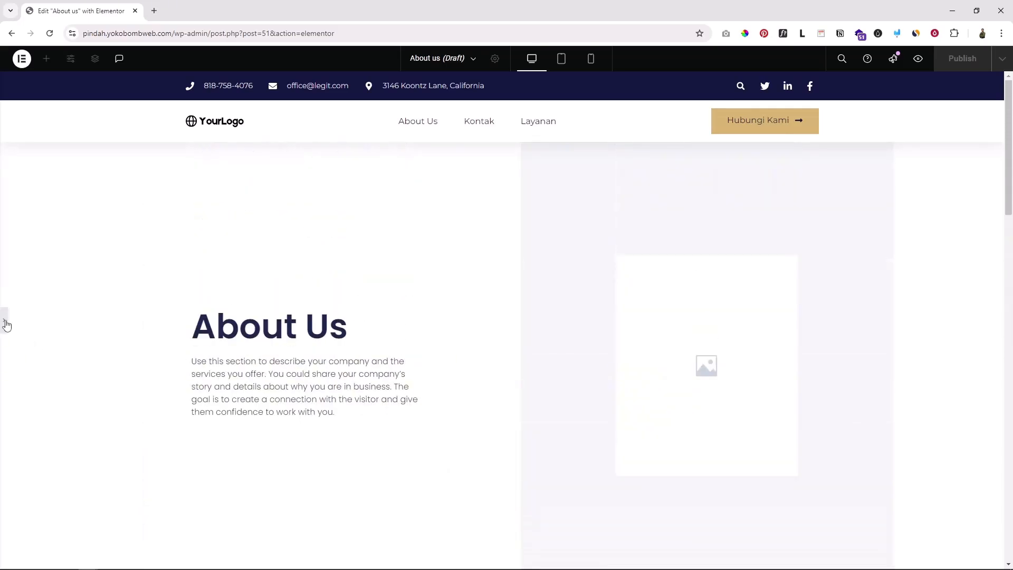
{"action": "left_click", "coordinate": [120, 353]}
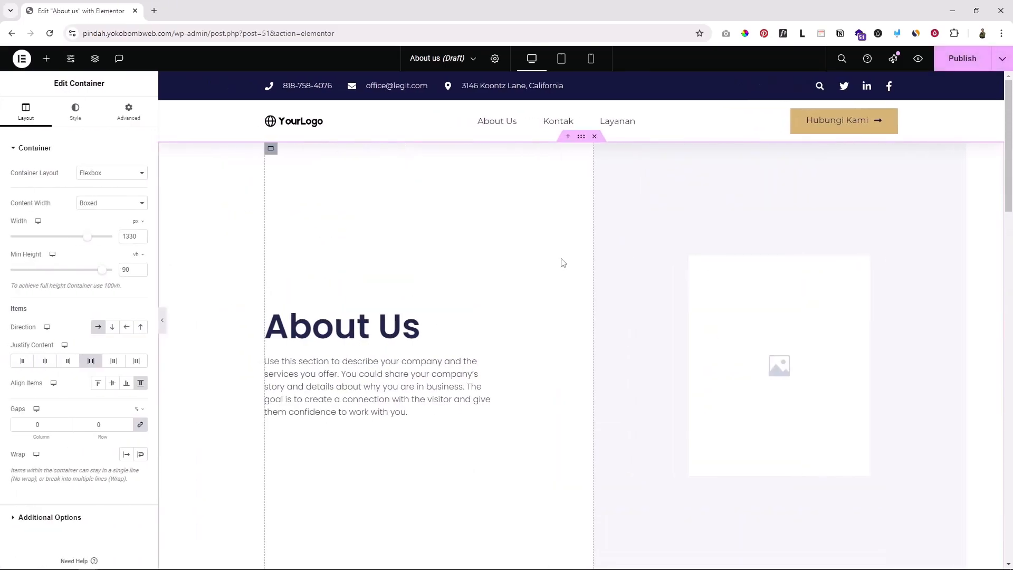
Check the Justice demo's About page, then scroll the About us editor to compare
{"action": "left_click", "coordinate": [155, 12]}
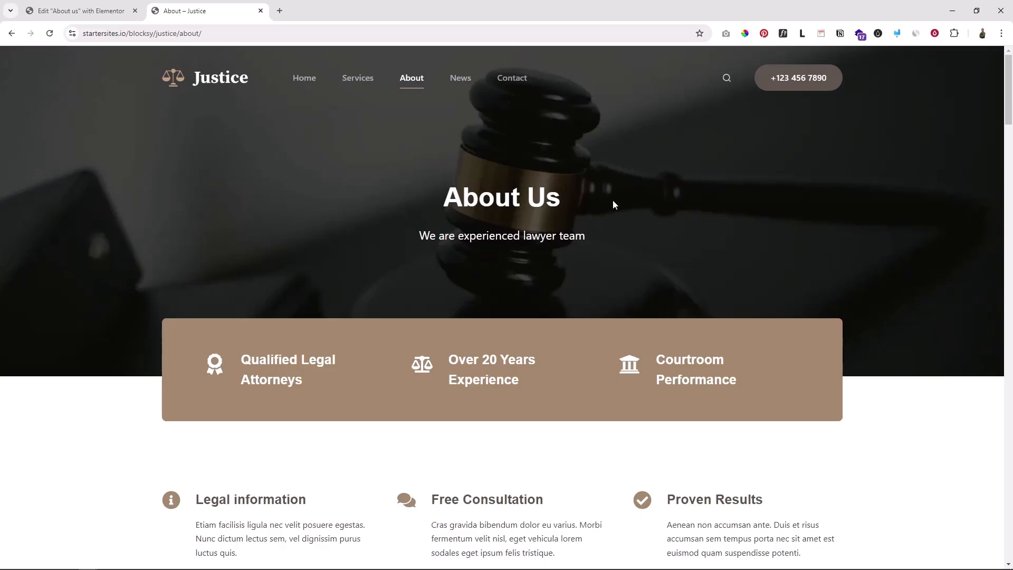
{"action": "scroll", "coordinate": [606, 239], "scroll_direction": "down", "scroll_amount": 4}
{"action": "scroll", "coordinate": [606, 235], "scroll_direction": "up", "scroll_amount": 4}
{"action": "scroll", "coordinate": [576, 228], "scroll_direction": "down", "scroll_amount": 10}
{"action": "scroll", "coordinate": [578, 235], "scroll_direction": "down", "scroll_amount": 10}
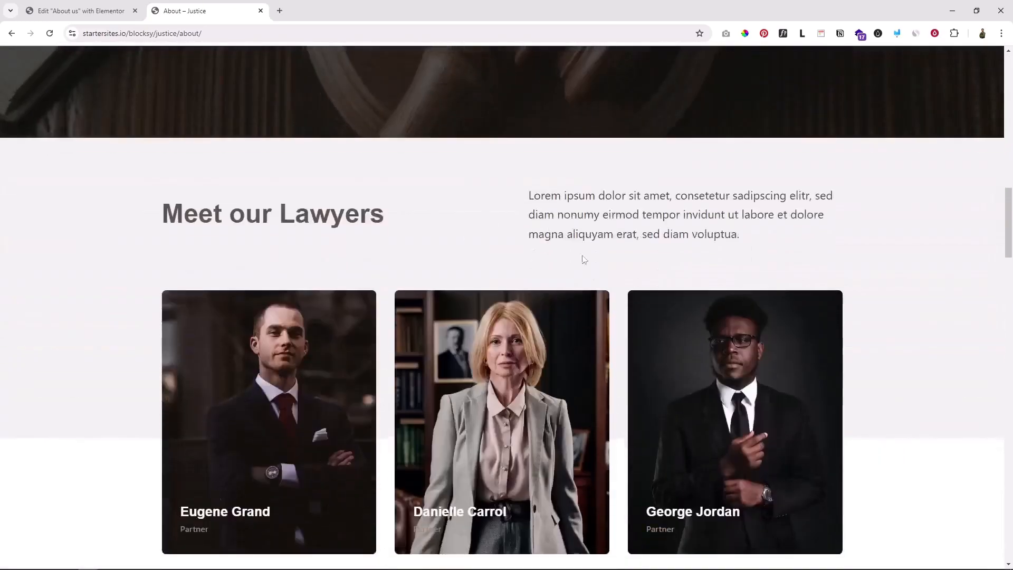
{"action": "key", "text": "ctrl+shift+Tab"}
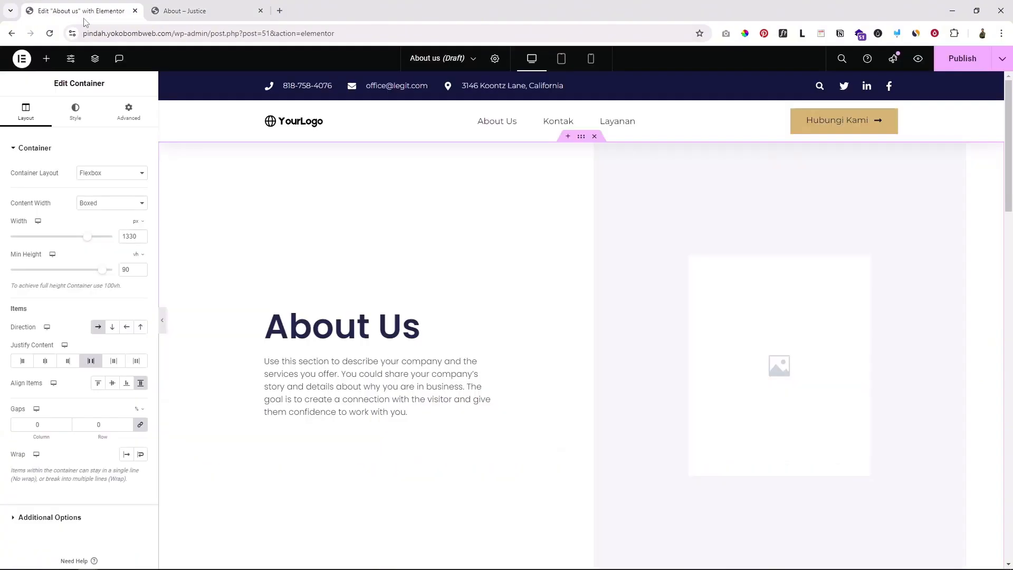
{"action": "scroll", "coordinate": [567, 288], "scroll_direction": "down", "scroll_amount": 10}
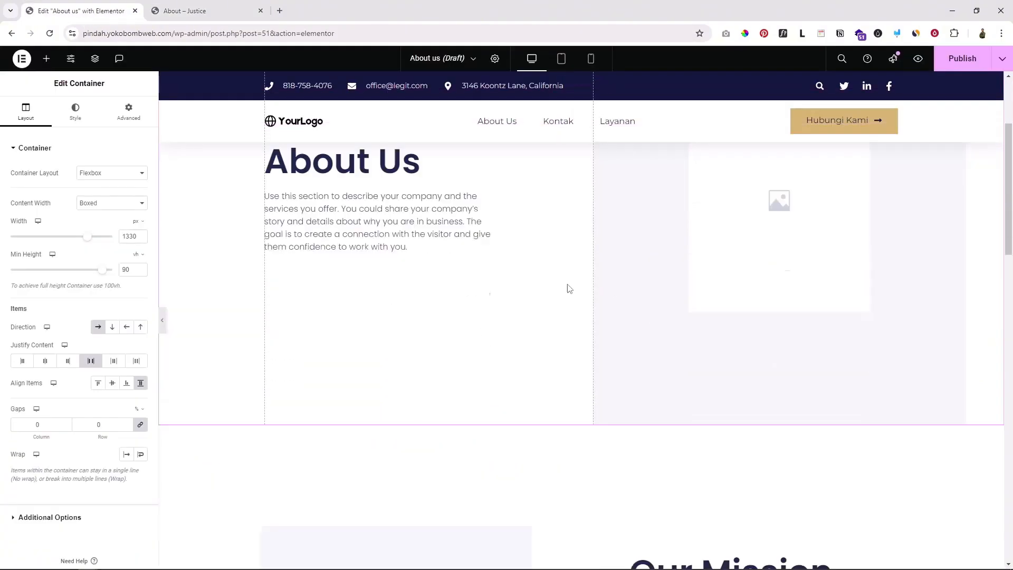
{"action": "scroll", "coordinate": [570, 289], "scroll_direction": "down", "scroll_amount": 3}
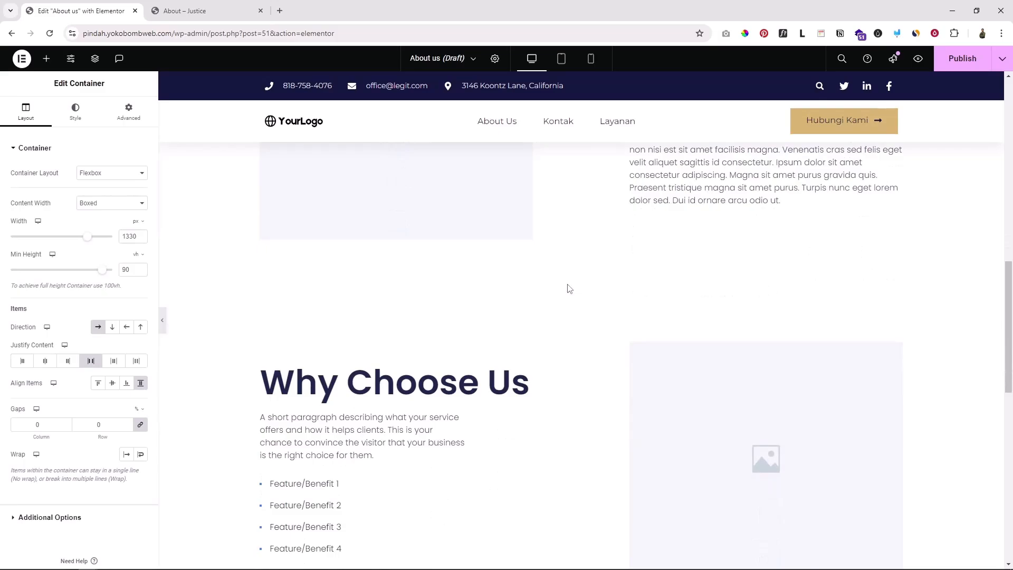
{"action": "scroll", "coordinate": [569, 288], "scroll_direction": "down", "scroll_amount": 8}
{"action": "scroll", "coordinate": [570, 289], "scroll_direction": "up", "scroll_amount": 2}
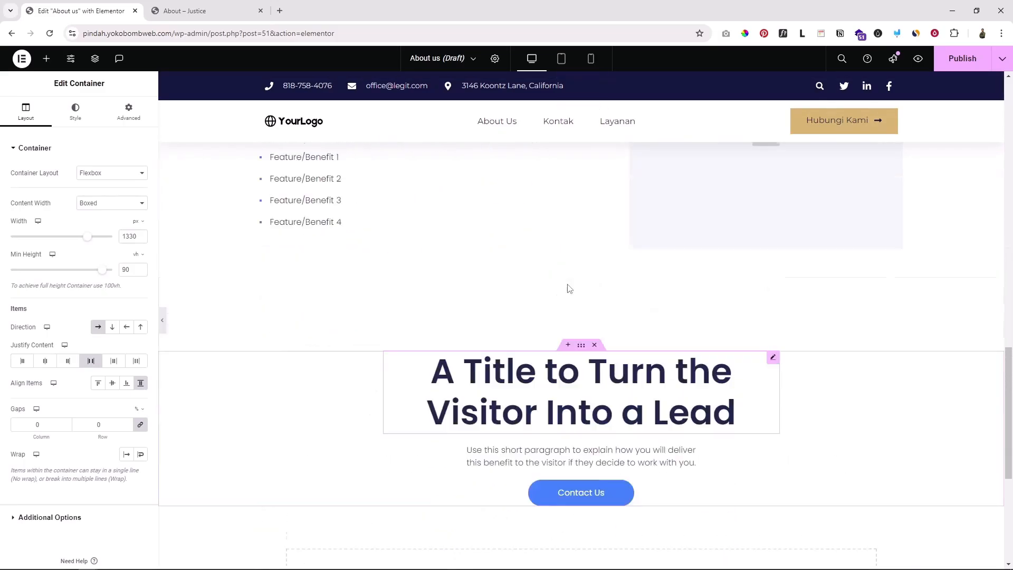
{"action": "scroll", "coordinate": [569, 289], "scroll_direction": "up", "scroll_amount": 15}
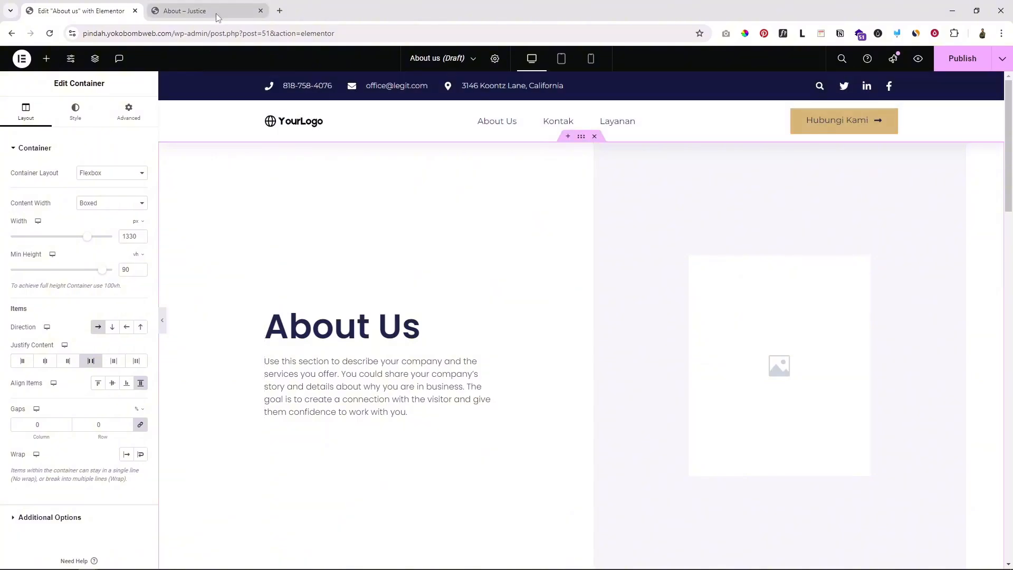
Recheck the demo About page and scroll the editor to the Our Mission section
{"action": "left_click", "coordinate": [185, 10]}
{"action": "scroll", "coordinate": [485, 324], "scroll_direction": "down", "scroll_amount": 5}
{"action": "scroll", "coordinate": [486, 327], "scroll_direction": "down", "scroll_amount": 3}
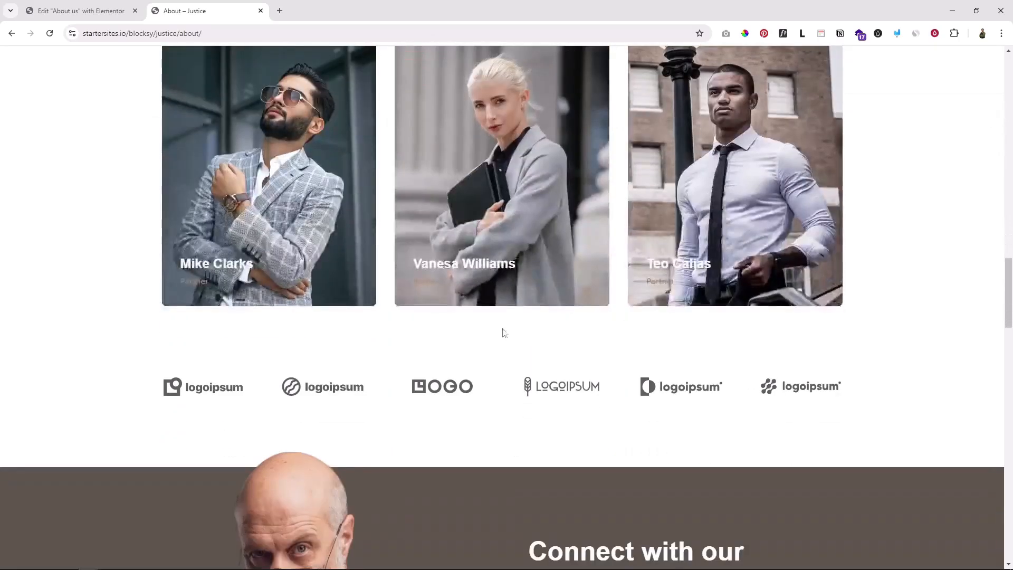
{"action": "scroll", "coordinate": [502, 333], "scroll_direction": "up", "scroll_amount": 10}
{"action": "left_click", "coordinate": [82, 10]}
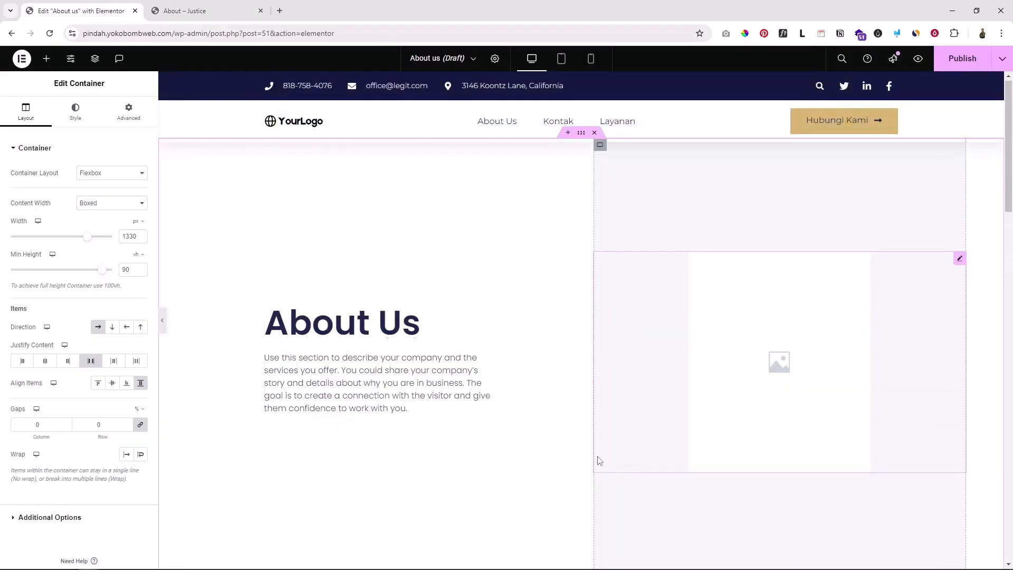
{"action": "scroll", "coordinate": [599, 459], "scroll_direction": "down", "scroll_amount": 8}
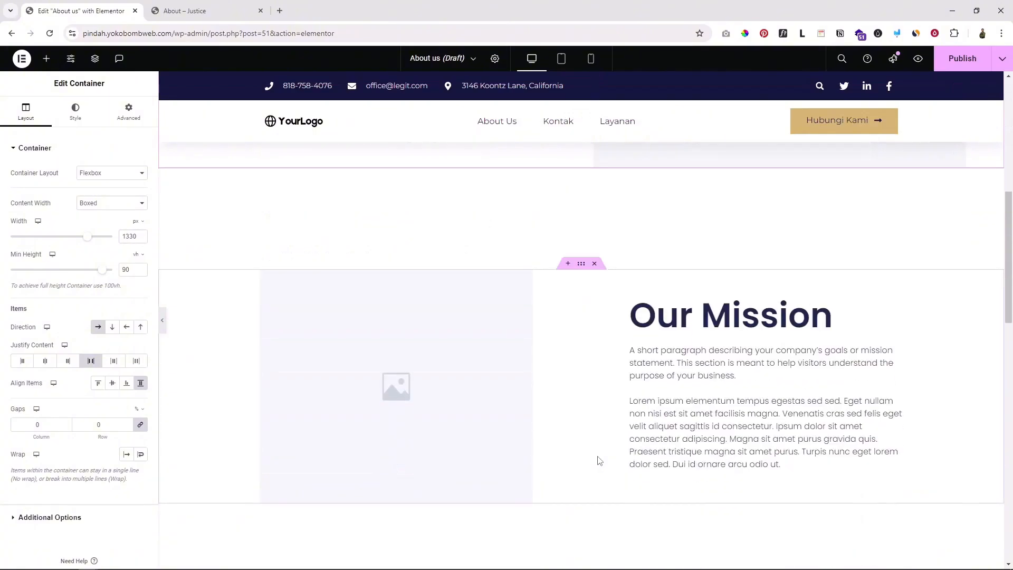
{"action": "scroll", "coordinate": [599, 460], "scroll_direction": "up", "scroll_amount": 8}
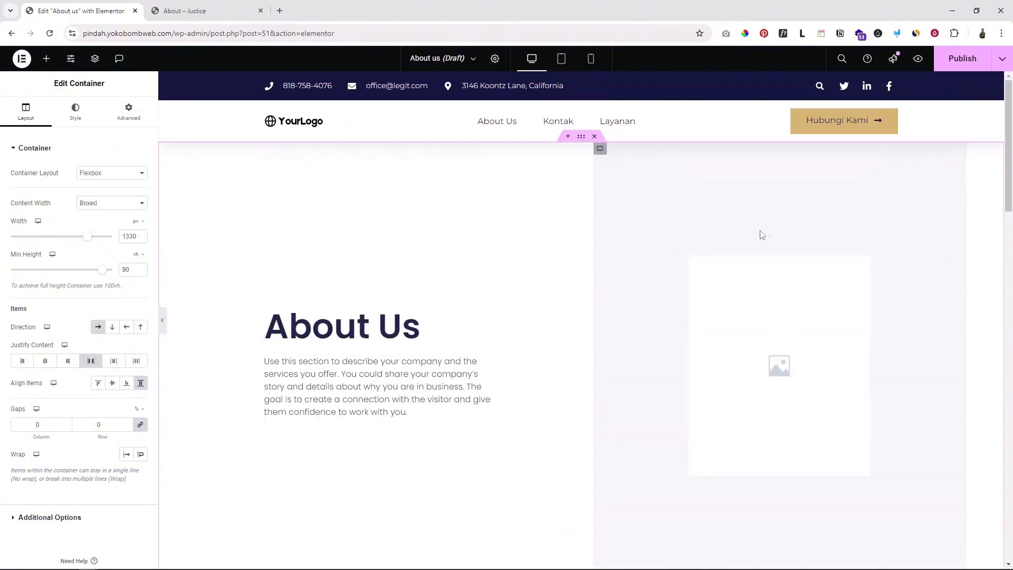
{"action": "scroll", "coordinate": [549, 365], "scroll_direction": "down", "scroll_amount": 5}
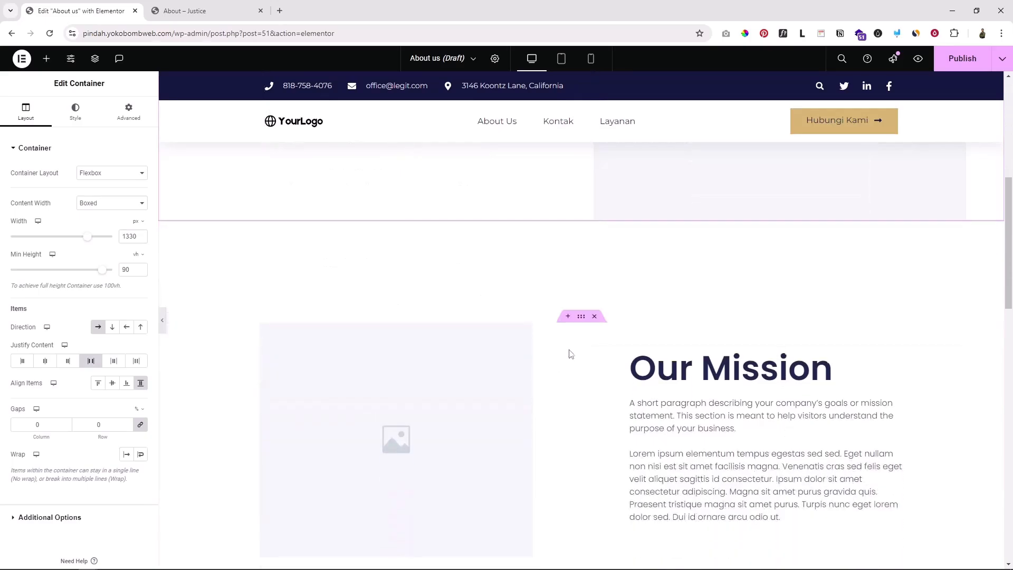
Select the Our Mission heading, then publish the About us page
{"action": "left_click", "coordinate": [686, 371]}
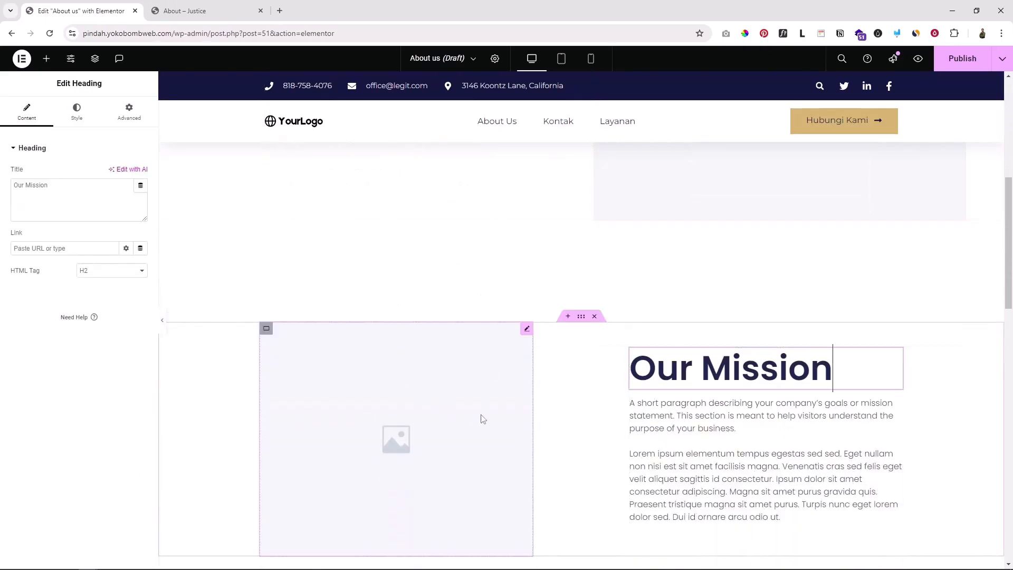
{"action": "scroll", "coordinate": [479, 418], "scroll_direction": "down", "scroll_amount": 3}
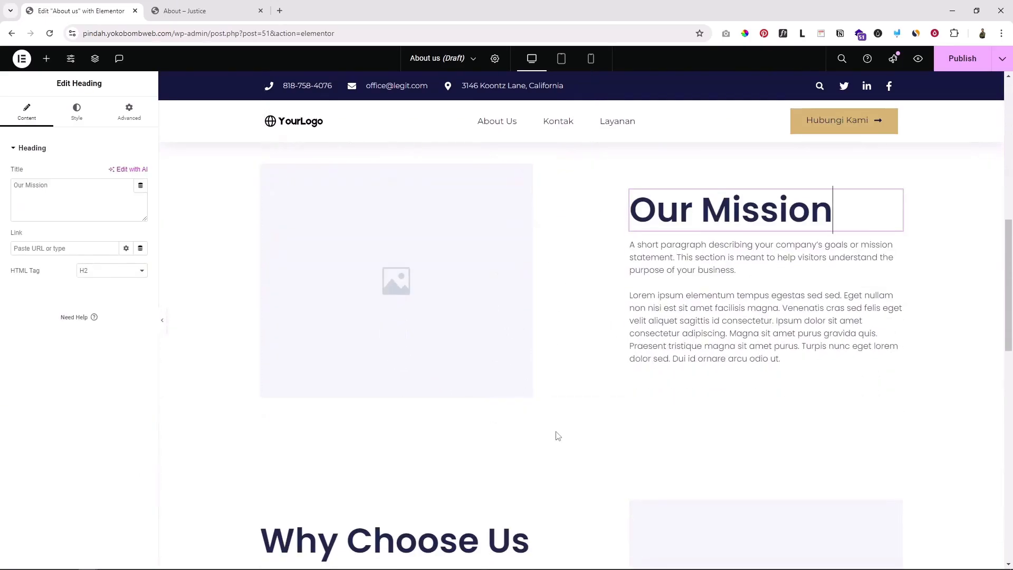
{"action": "scroll", "coordinate": [557, 435], "scroll_direction": "up", "scroll_amount": 8}
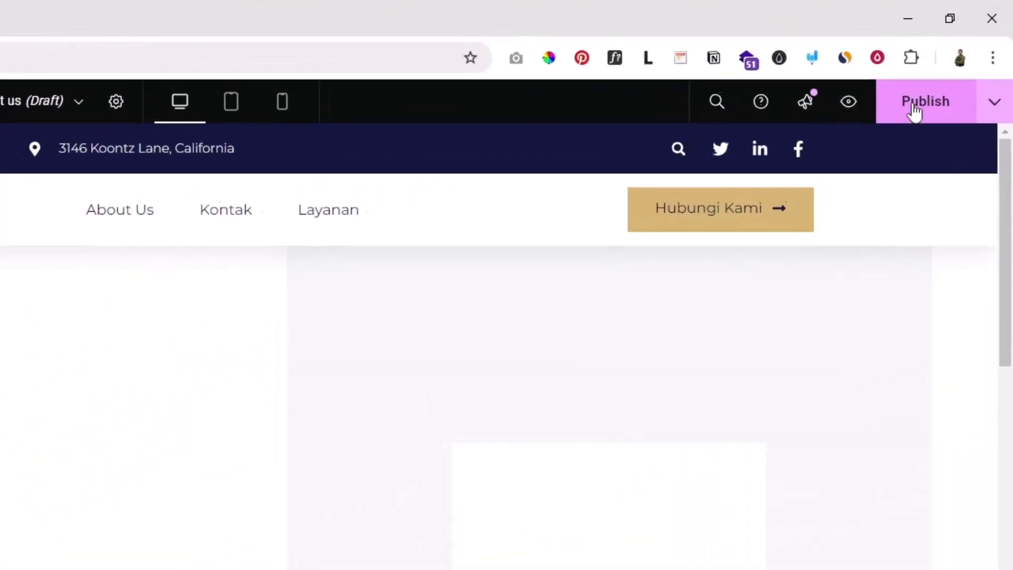
{"action": "left_click", "coordinate": [897, 122]}
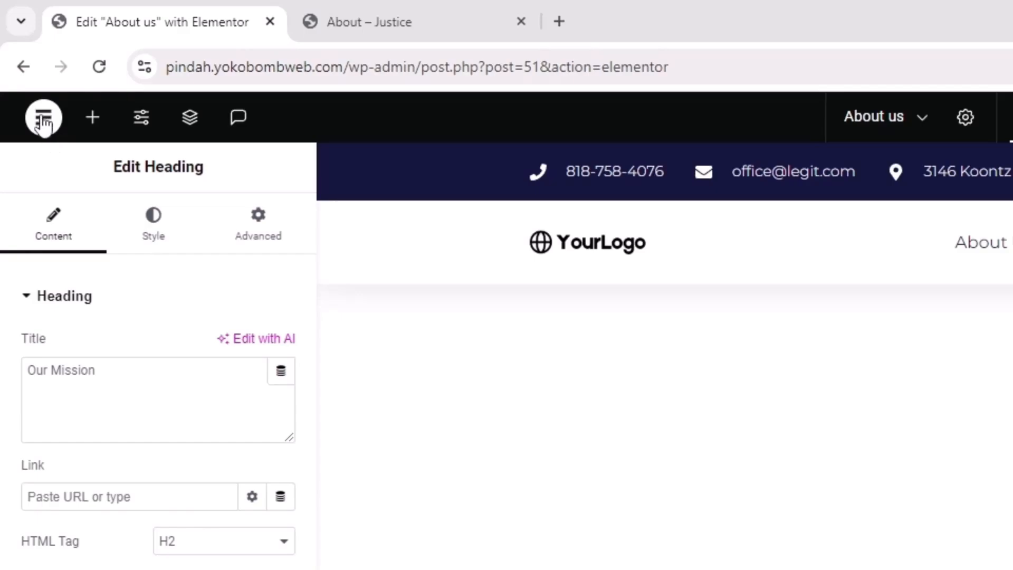
Exit Elementor to the WordPress editor and go to the Pages list
{"action": "left_click", "coordinate": [43, 121]}
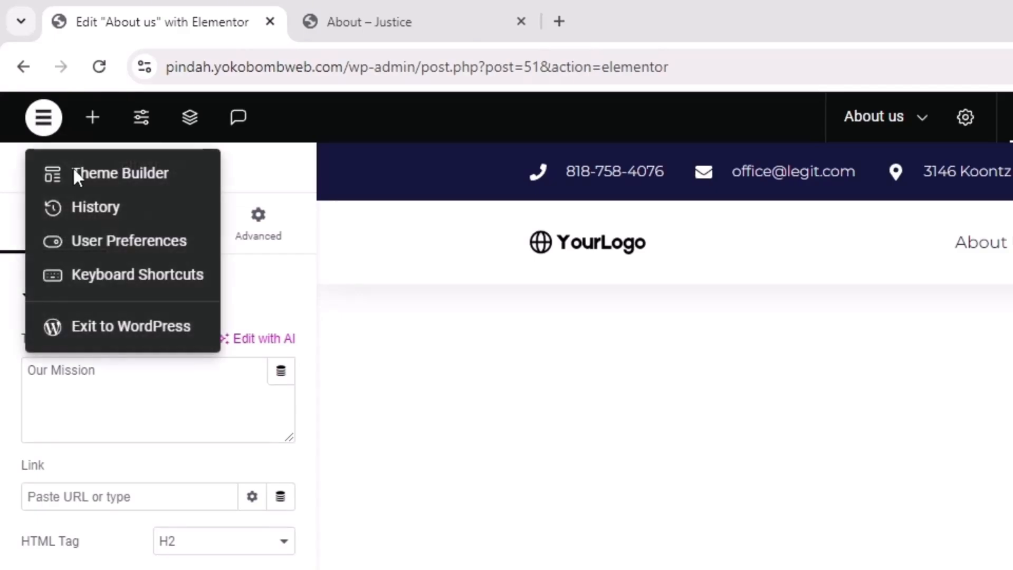
{"action": "left_click", "coordinate": [121, 333]}
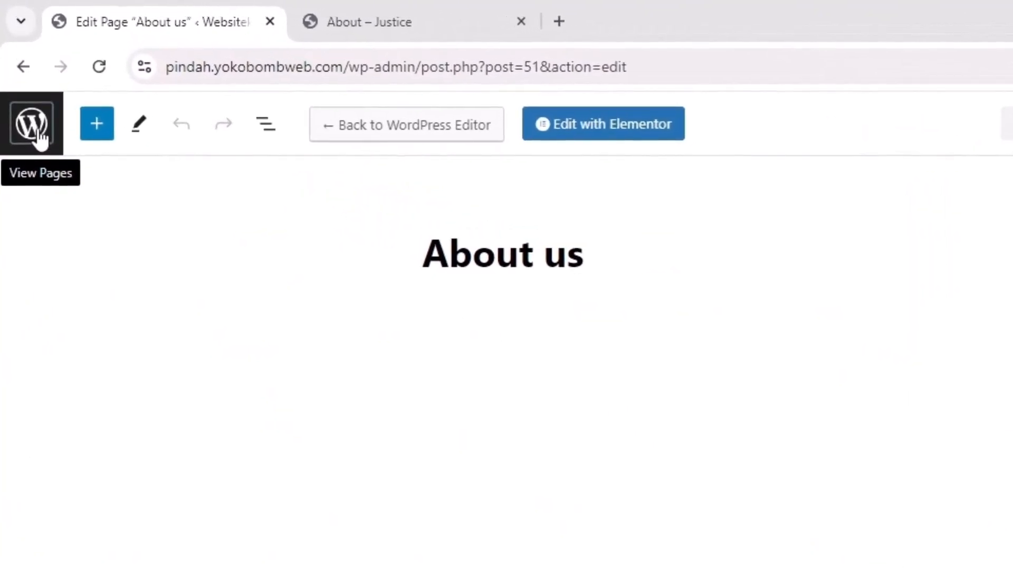
{"action": "left_click", "coordinate": [38, 134]}
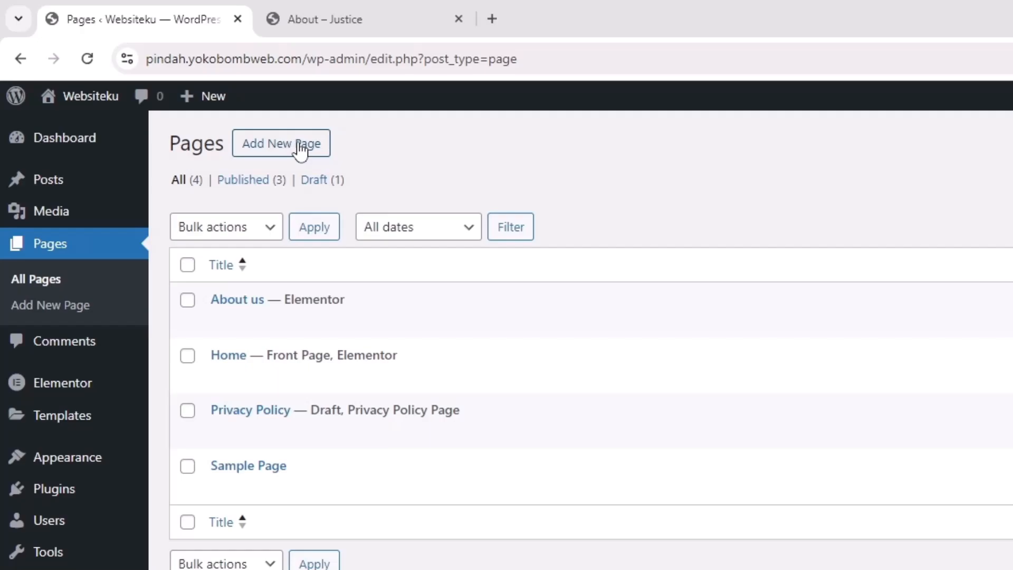
{"action": "mouse_move", "coordinate": [191, 98]}
Create a new page titled 'Kontak' and open it in Elementor
{"action": "left_click", "coordinate": [280, 150]}
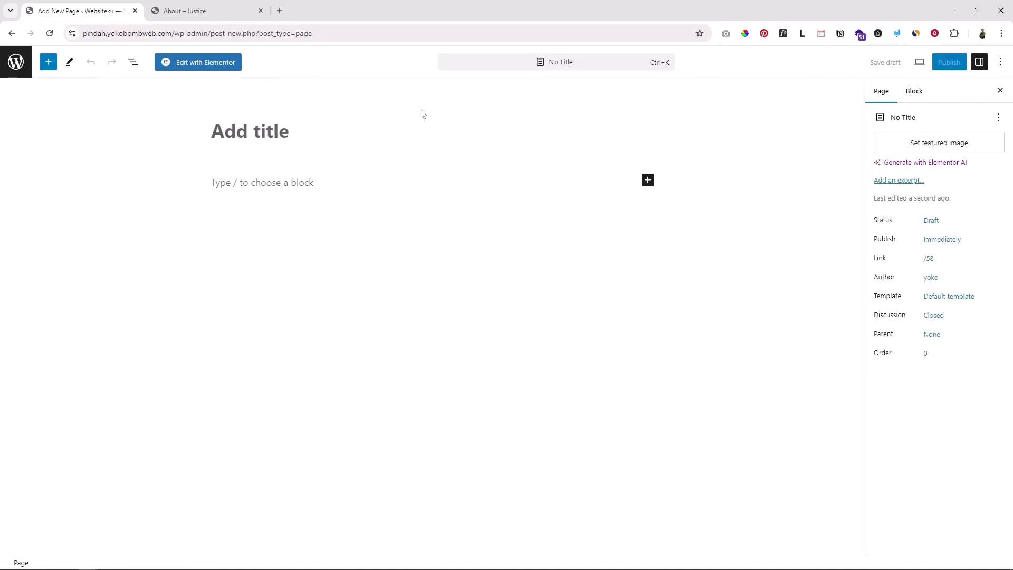
{"action": "type", "text": "Kontak"}
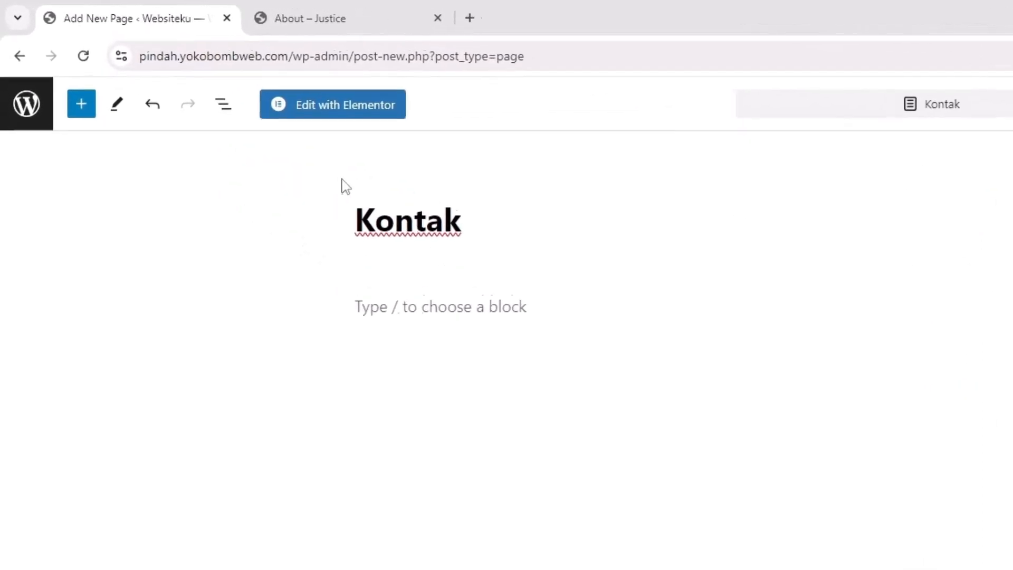
{"action": "left_click", "coordinate": [402, 132]}
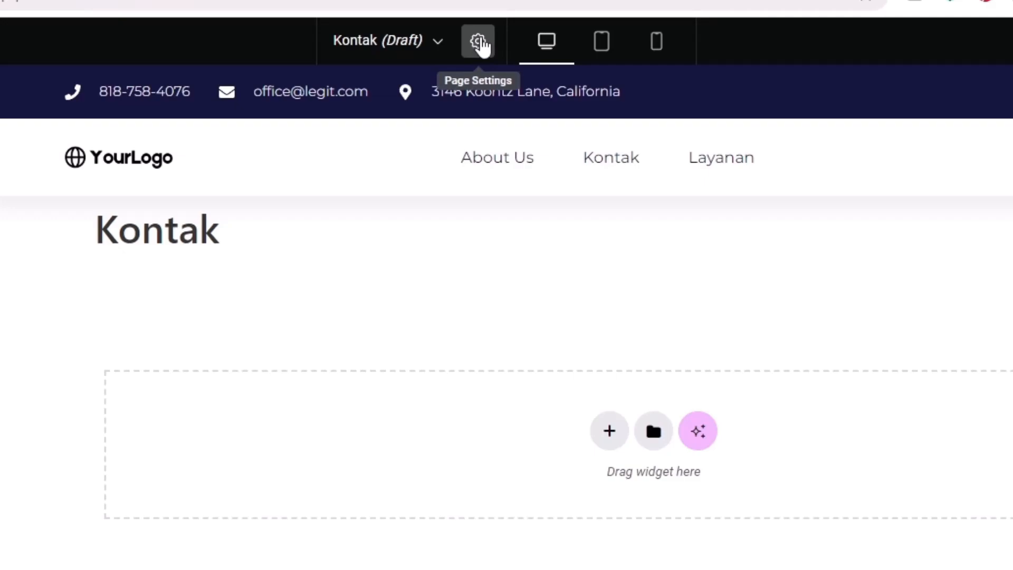
Set the Kontak page layout to Elementor Full Width
{"action": "left_click", "coordinate": [480, 44]}
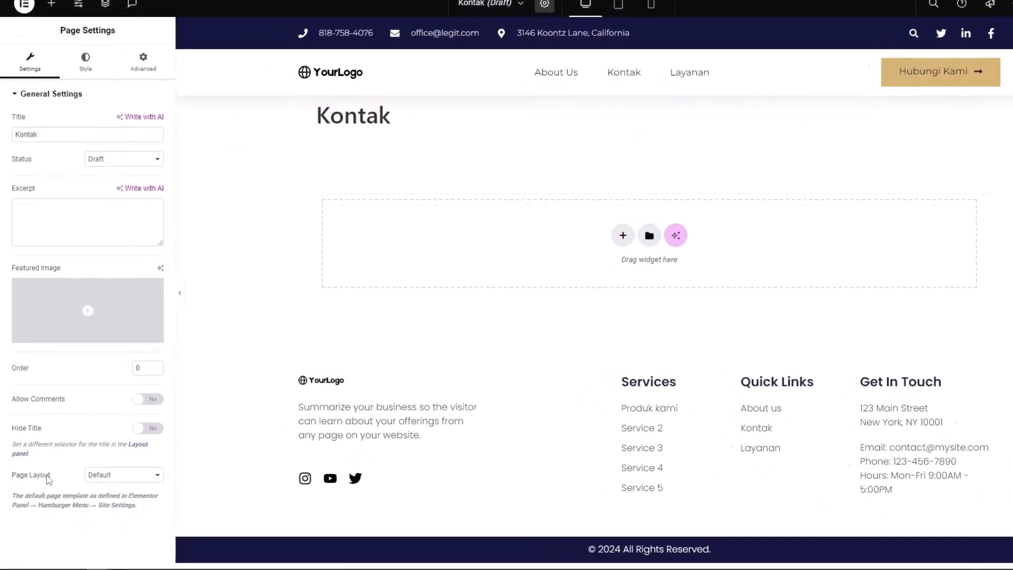
{"action": "left_click_drag", "start_coordinate": [47, 476], "coordinate": [28, 477]}
{"action": "left_click", "coordinate": [129, 476]}
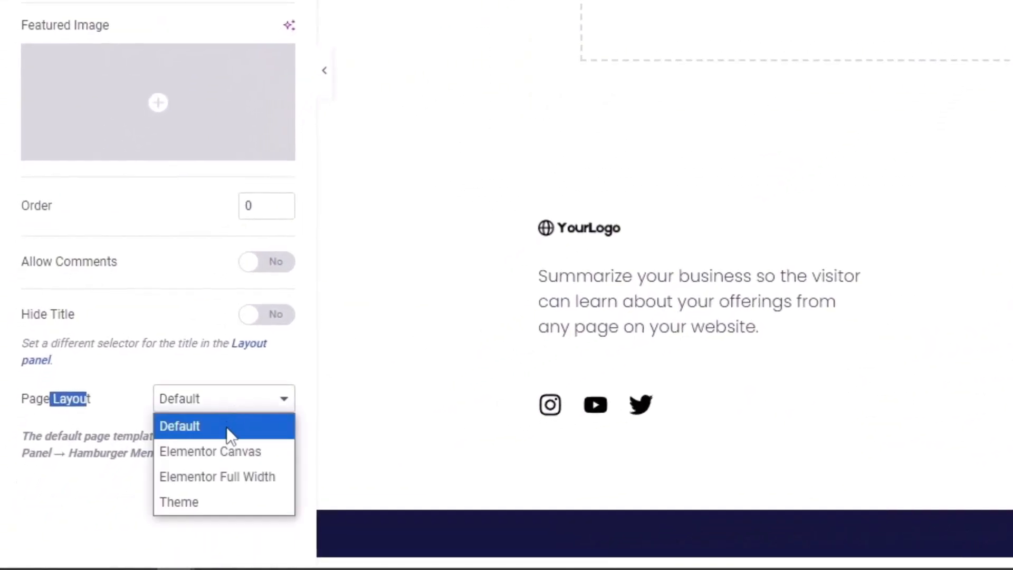
{"action": "left_click", "coordinate": [242, 490]}
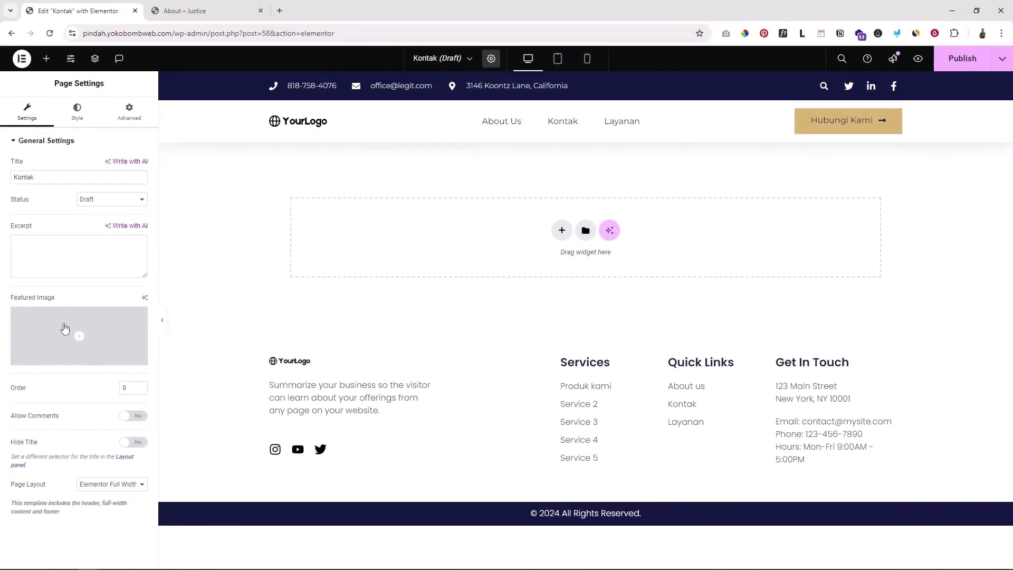
{"action": "left_click", "coordinate": [132, 477]}
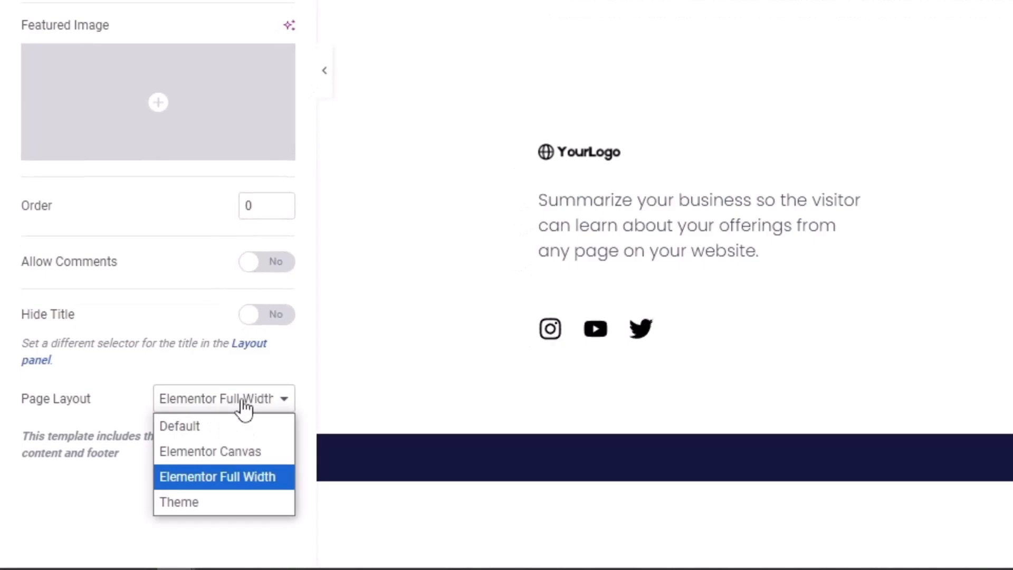
{"action": "left_click", "coordinate": [88, 356]}
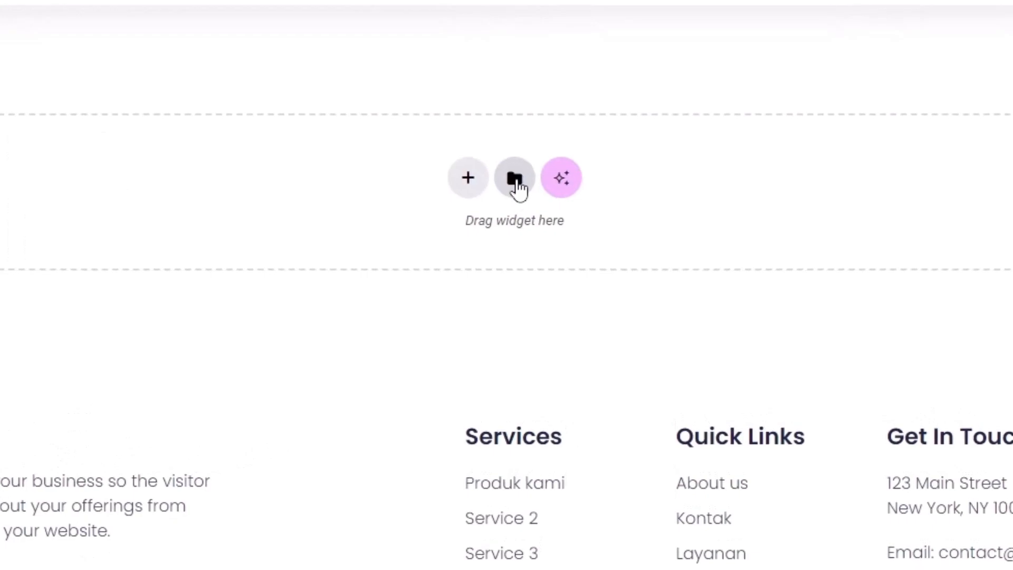
Filter library blocks by Contact, then browse page templates to Wireframe – Contact 2 – Flexbox
{"action": "left_click", "coordinate": [512, 185]}
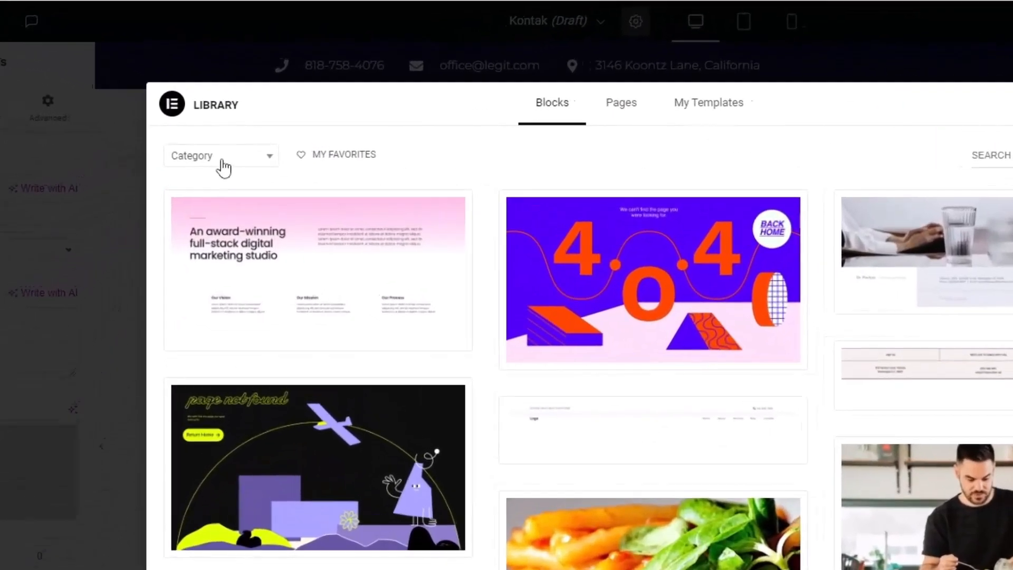
{"action": "left_click", "coordinate": [233, 136]}
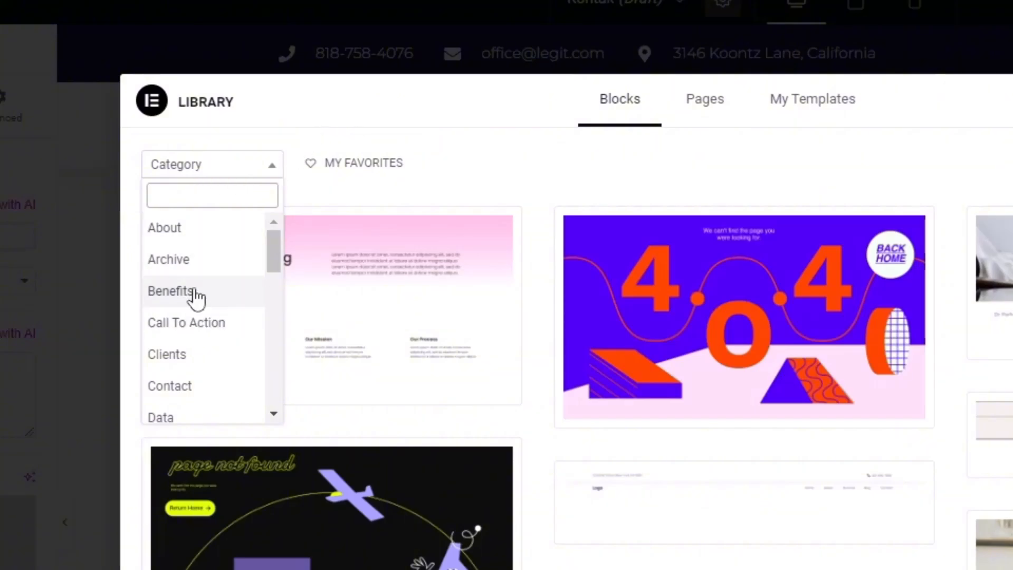
{"action": "type", "text": "con"}
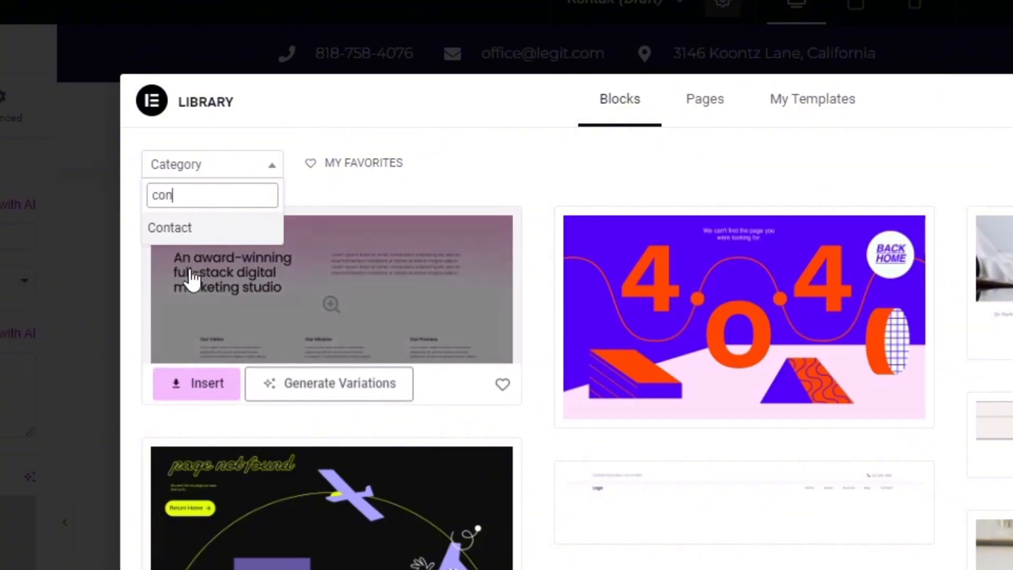
{"action": "left_click", "coordinate": [186, 235]}
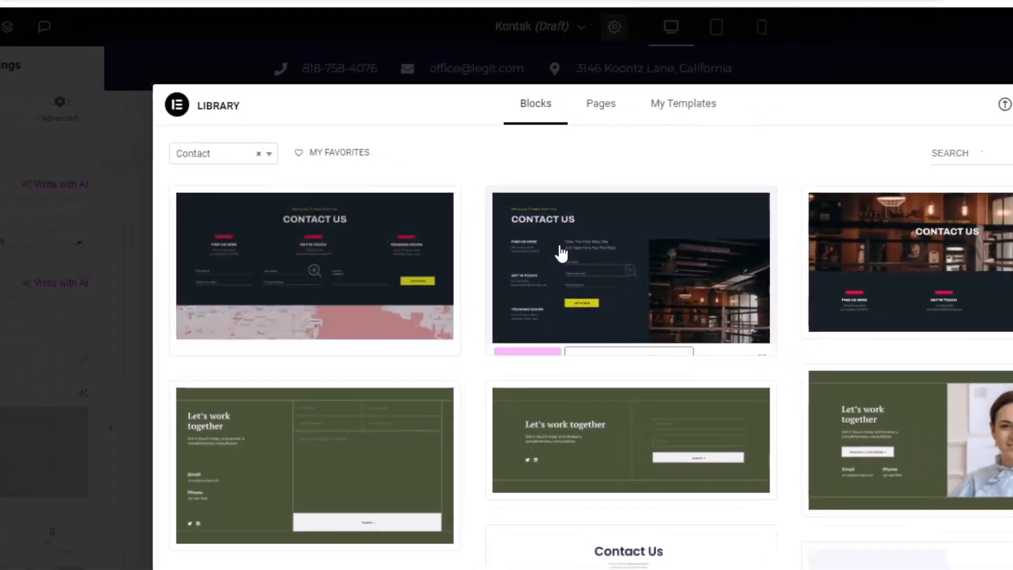
{"action": "scroll", "coordinate": [610, 429], "scroll_direction": "down", "scroll_amount": 5}
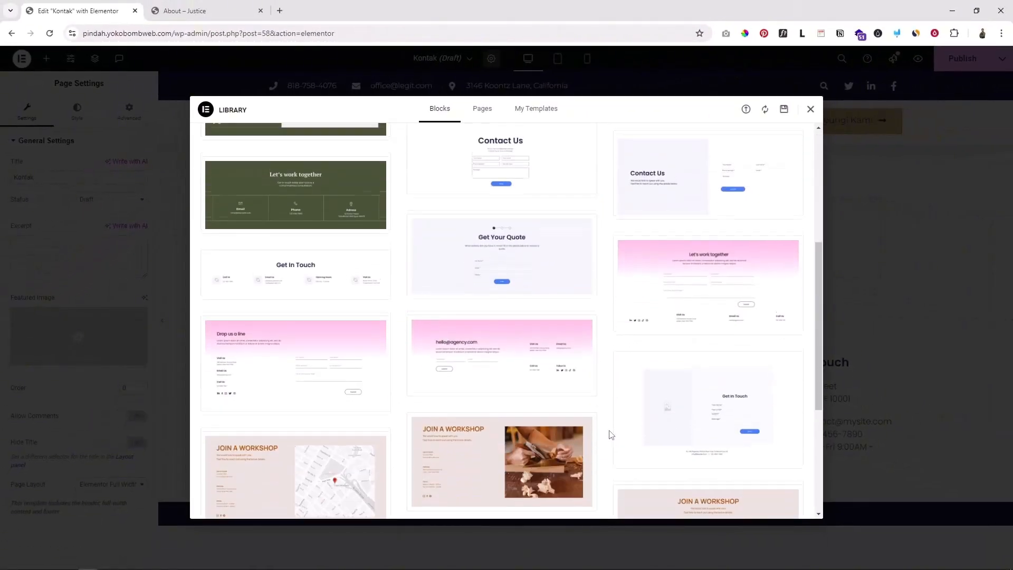
{"action": "scroll", "coordinate": [610, 434], "scroll_direction": "up", "scroll_amount": 5}
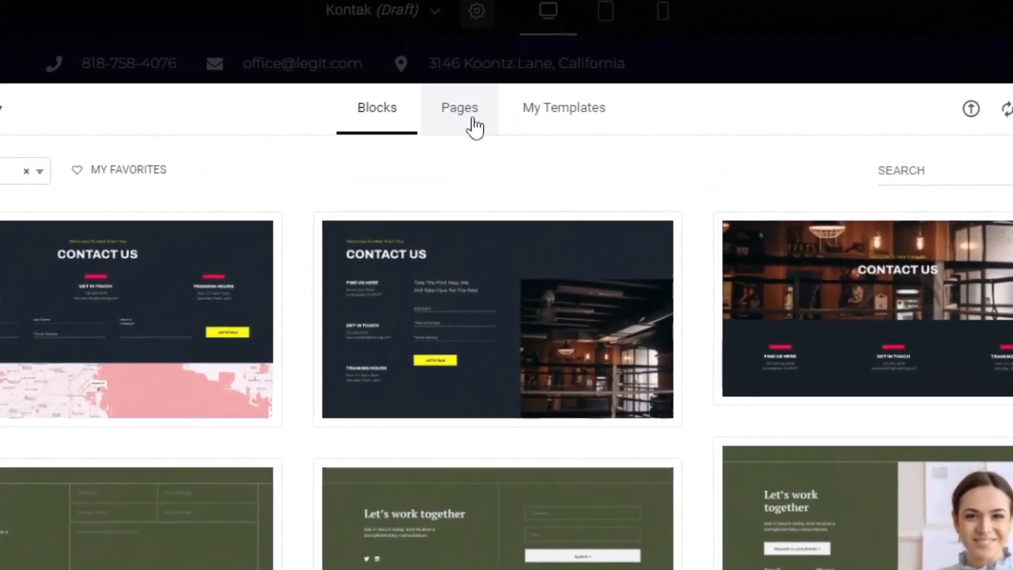
{"action": "left_click", "coordinate": [460, 116]}
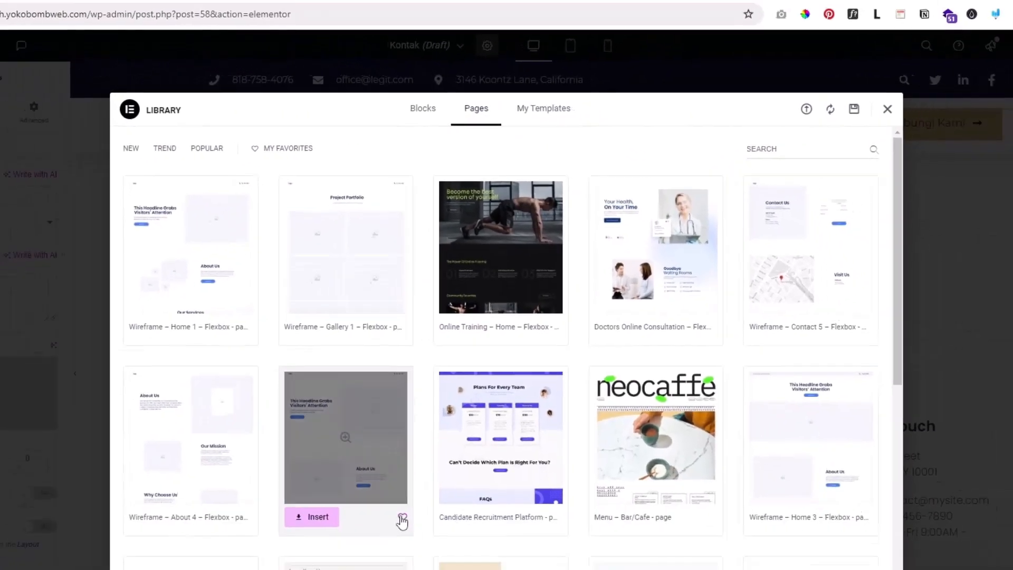
{"action": "scroll", "coordinate": [423, 437], "scroll_direction": "down", "scroll_amount": 5}
{"action": "scroll", "coordinate": [424, 437], "scroll_direction": "down", "scroll_amount": 3}
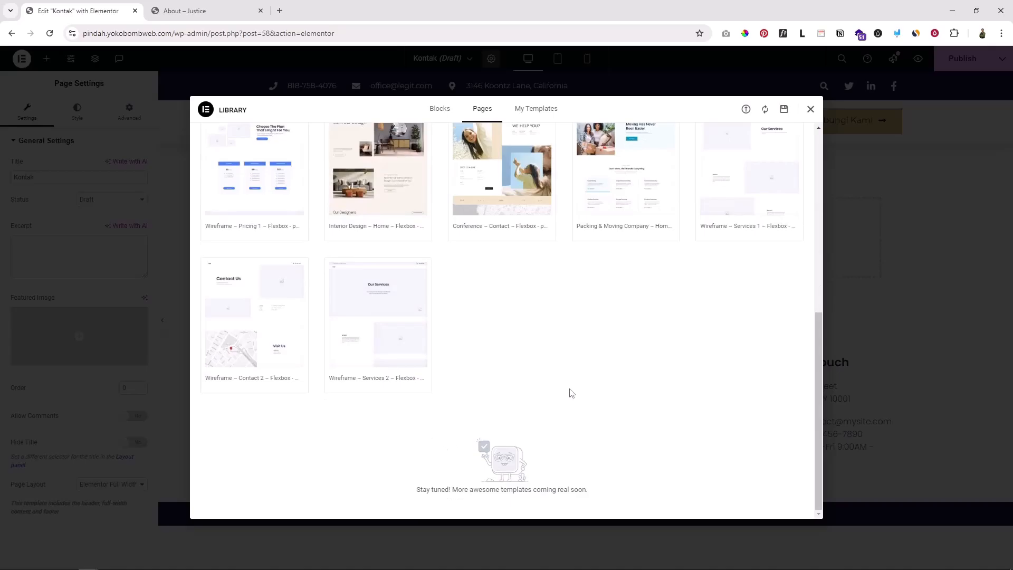
{"action": "scroll", "coordinate": [569, 389], "scroll_direction": "up", "scroll_amount": 1}
Insert the Contact 2 wireframe template and delete its top grey image placeholder section
{"action": "mouse_move", "coordinate": [301, 364]}
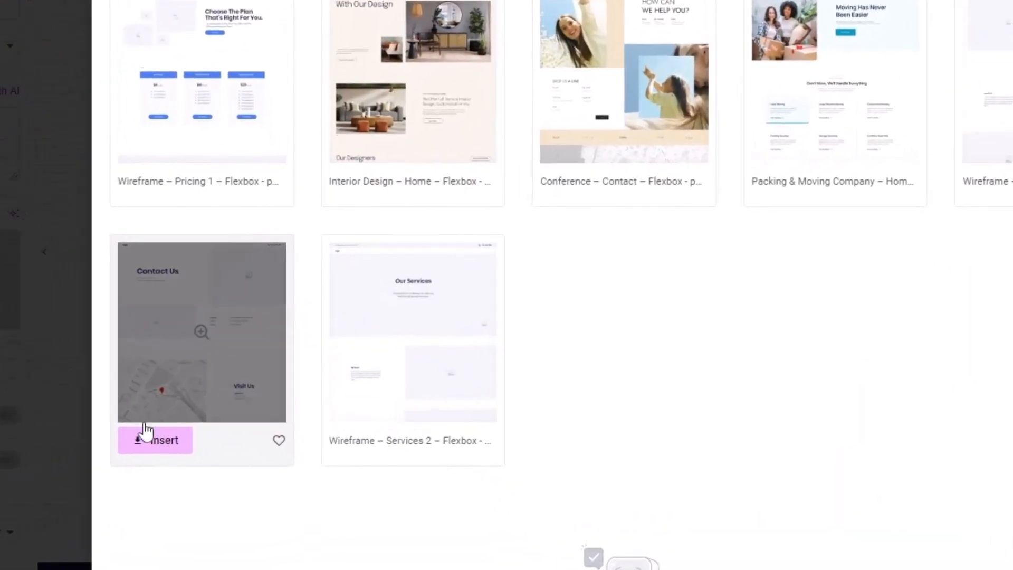
{"action": "left_click", "coordinate": [164, 442]}
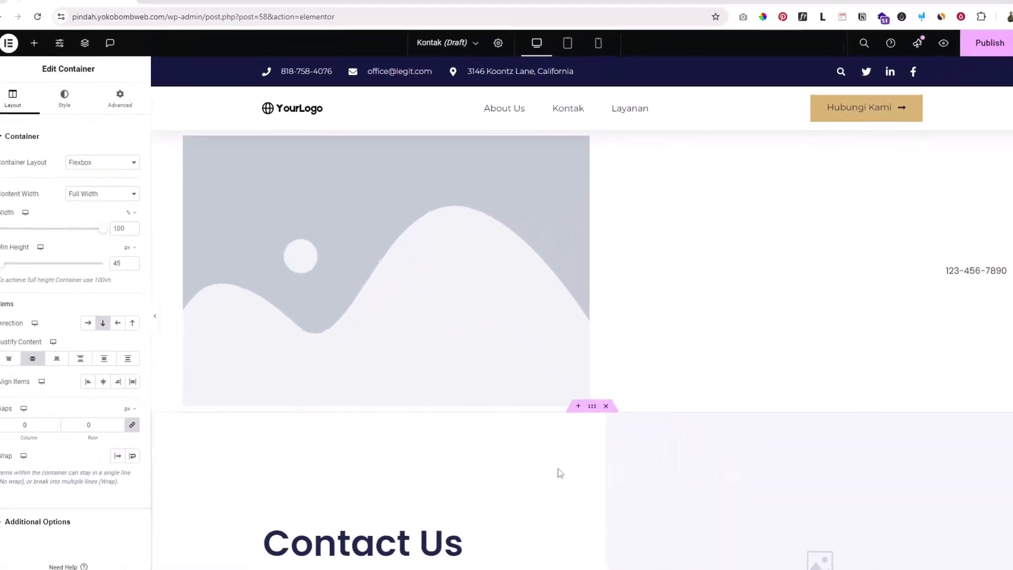
{"action": "scroll", "coordinate": [548, 435], "scroll_direction": "down", "scroll_amount": 4}
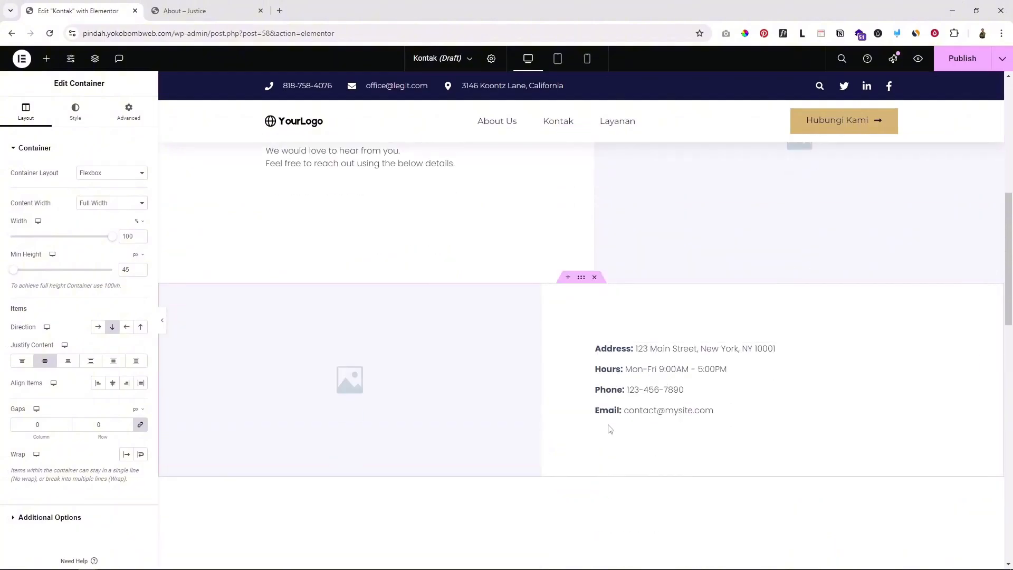
{"action": "scroll", "coordinate": [608, 418], "scroll_direction": "down", "scroll_amount": 4}
{"action": "scroll", "coordinate": [608, 422], "scroll_direction": "up", "scroll_amount": 10}
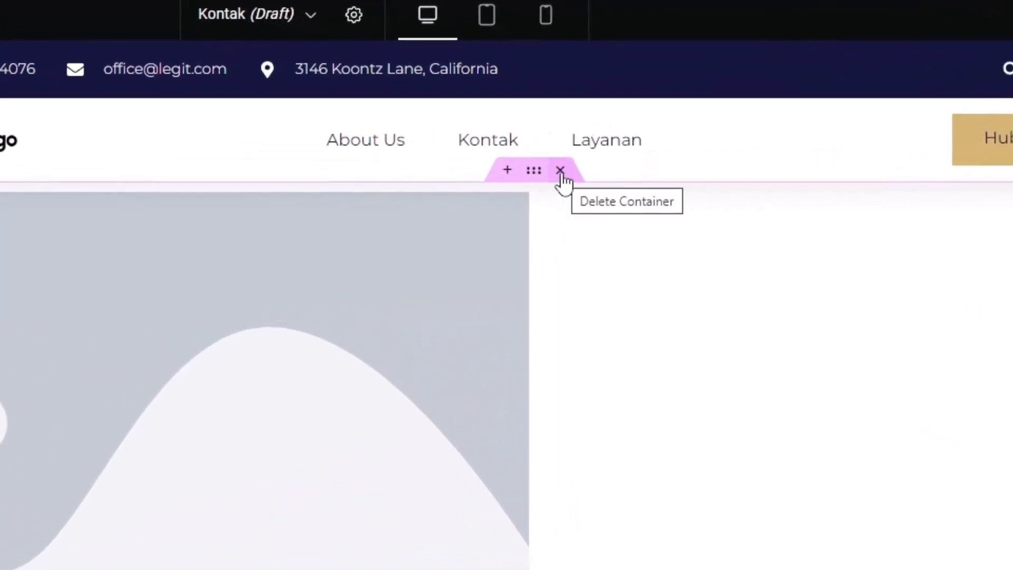
{"action": "left_click", "coordinate": [560, 170]}
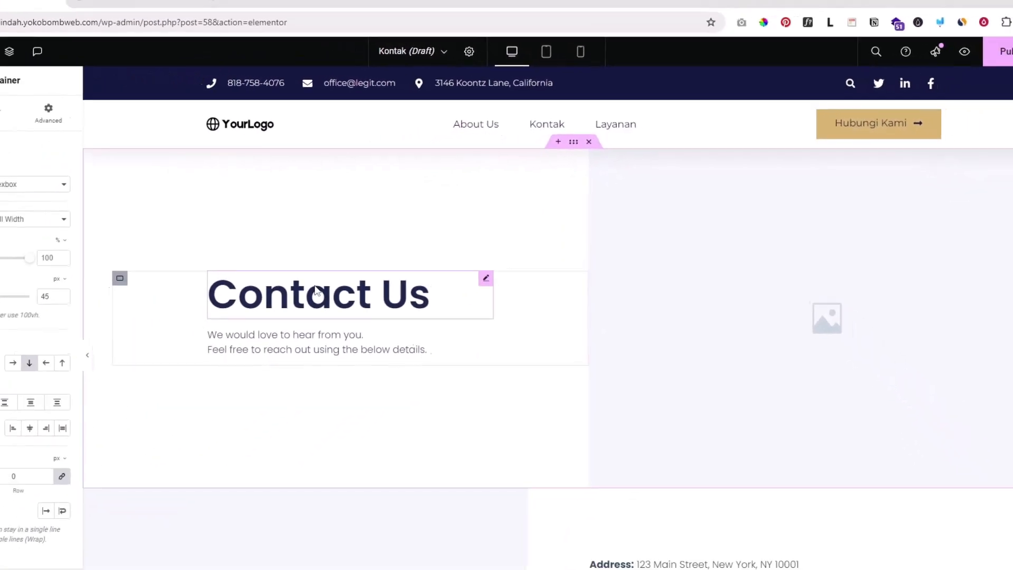
Delete the extra contact-details row and the blue copyright bar at the page bottom
{"action": "scroll", "coordinate": [554, 402], "scroll_direction": "down", "scroll_amount": 3}
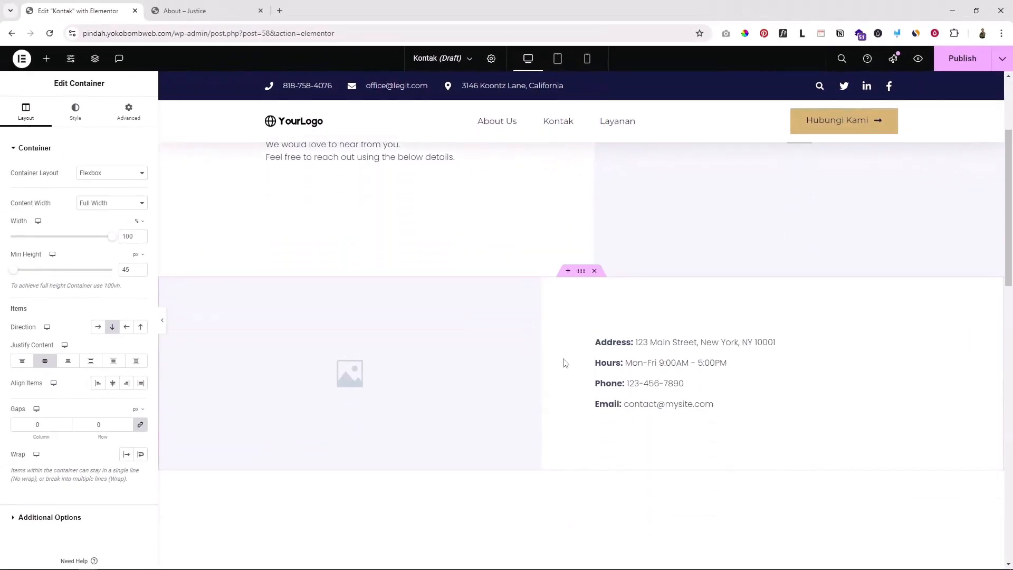
{"action": "scroll", "coordinate": [563, 363], "scroll_direction": "down", "scroll_amount": 10}
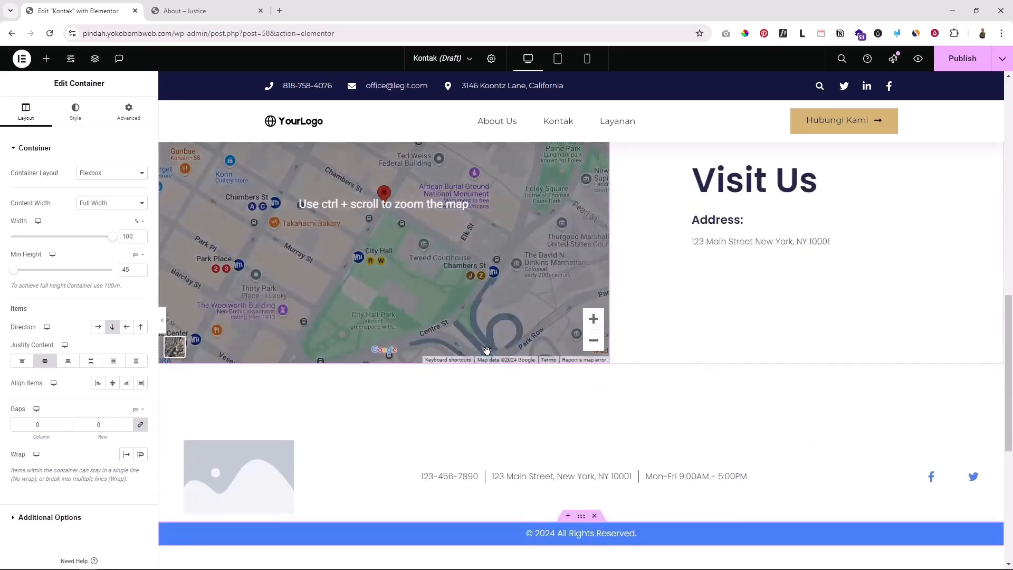
{"action": "scroll", "coordinate": [486, 351], "scroll_direction": "down", "scroll_amount": 3}
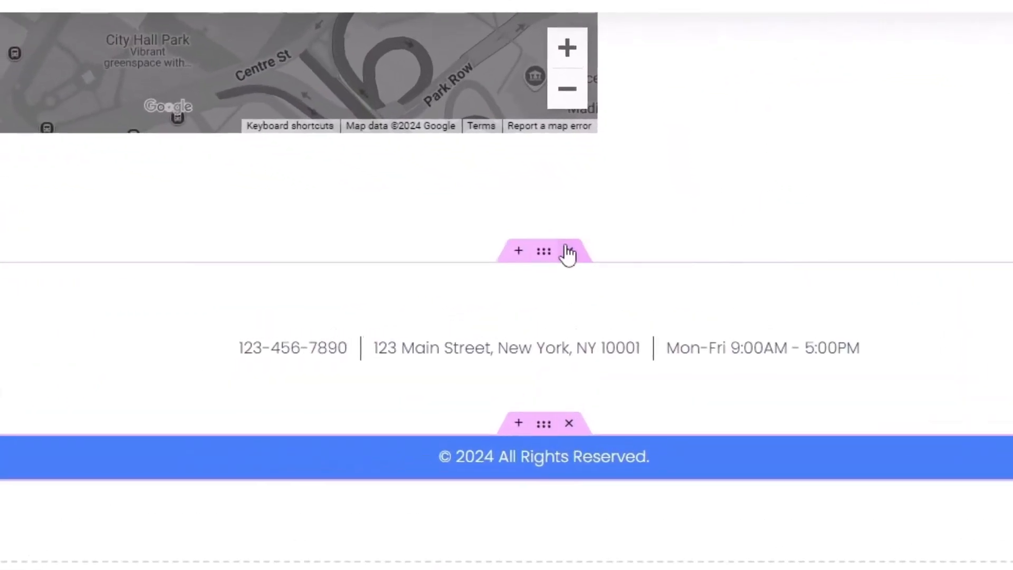
{"action": "left_click", "coordinate": [594, 266]}
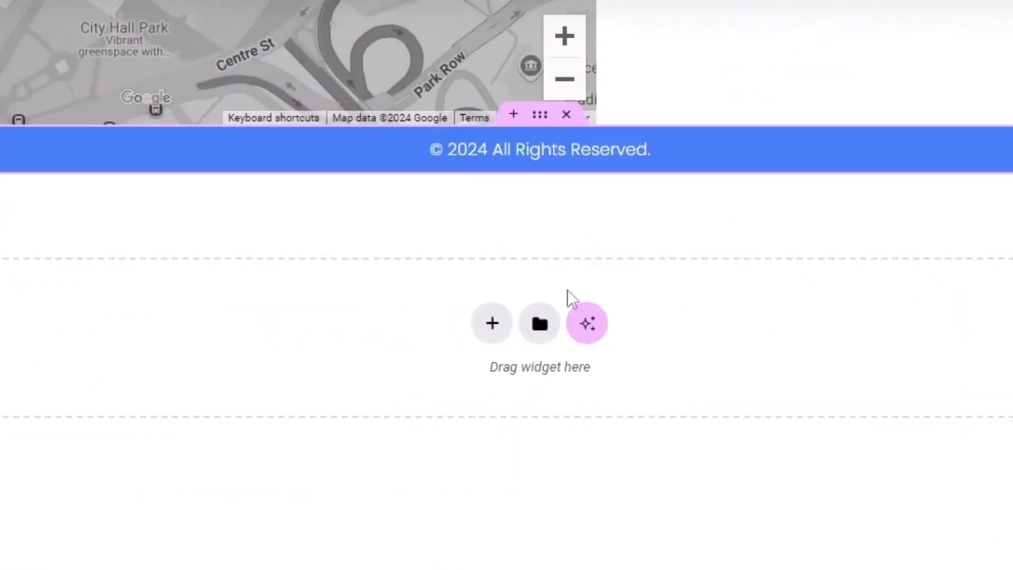
{"action": "left_click", "coordinate": [566, 115]}
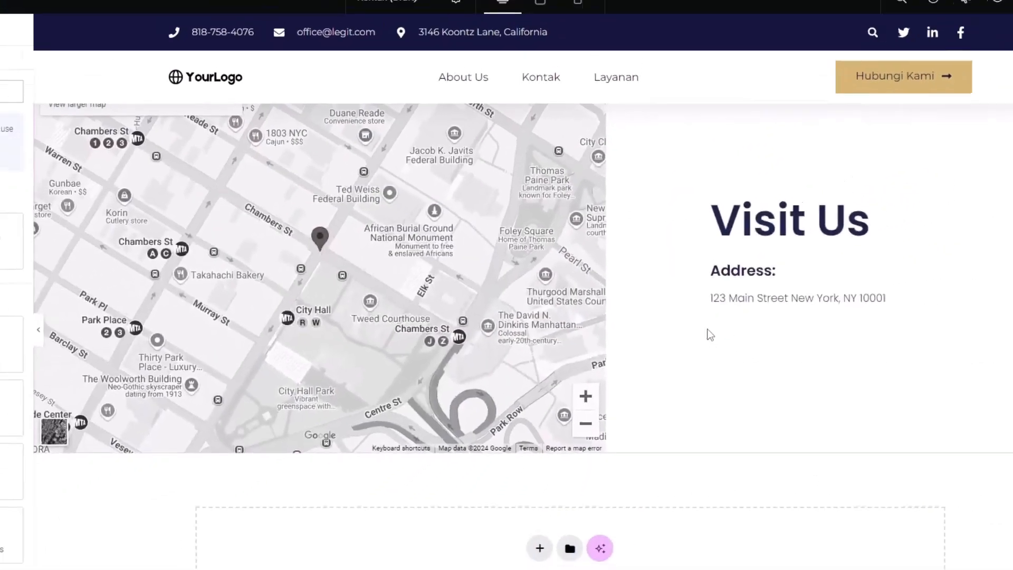
{"action": "scroll", "coordinate": [709, 334], "scroll_direction": "up", "scroll_amount": 10}
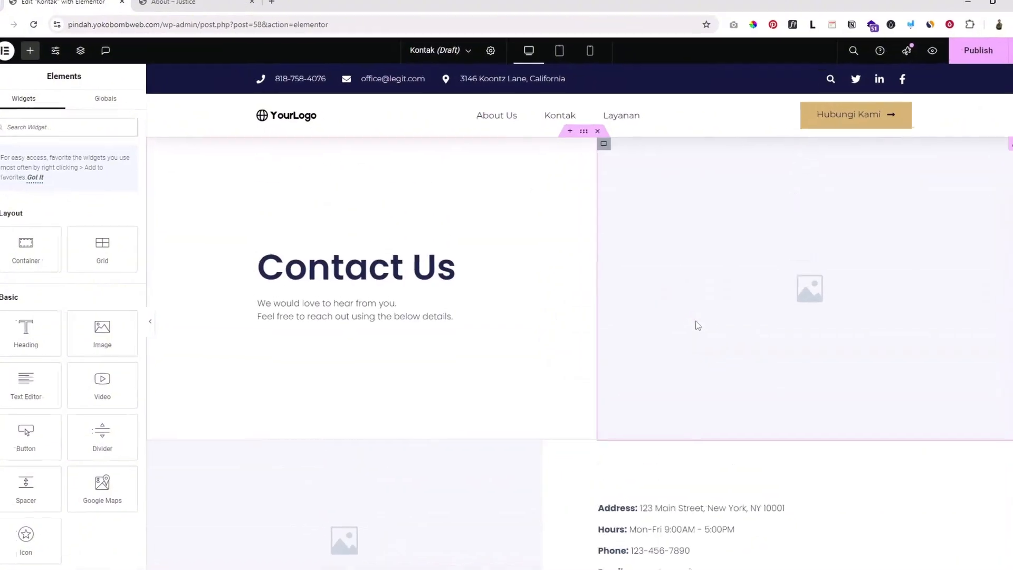
Place the construction-workers photo in the empty image beside the Contact Us heading
{"action": "left_click", "coordinate": [454, 268]}
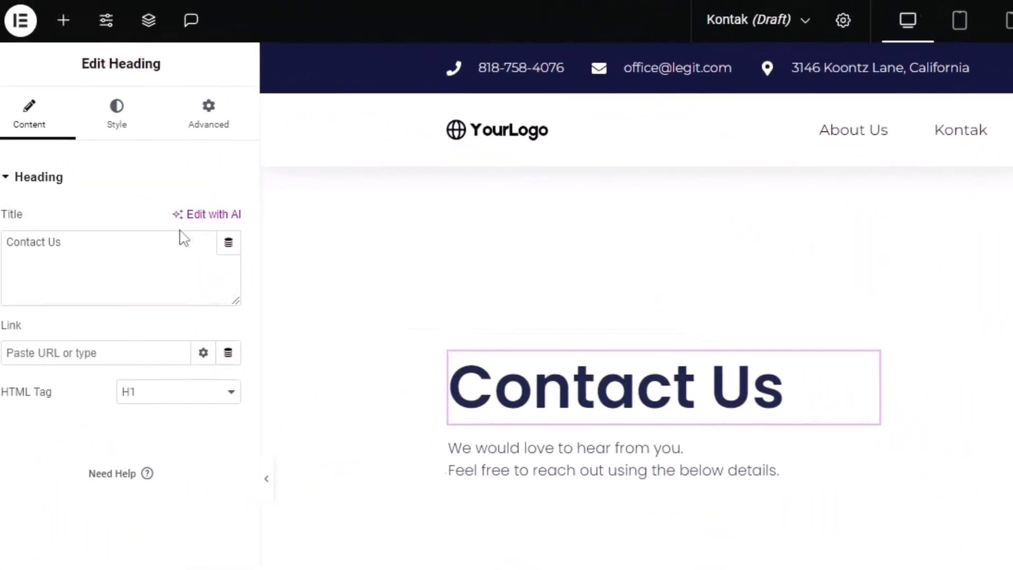
{"action": "left_click_drag", "start_coordinate": [142, 249], "coordinate": [1, 247]}
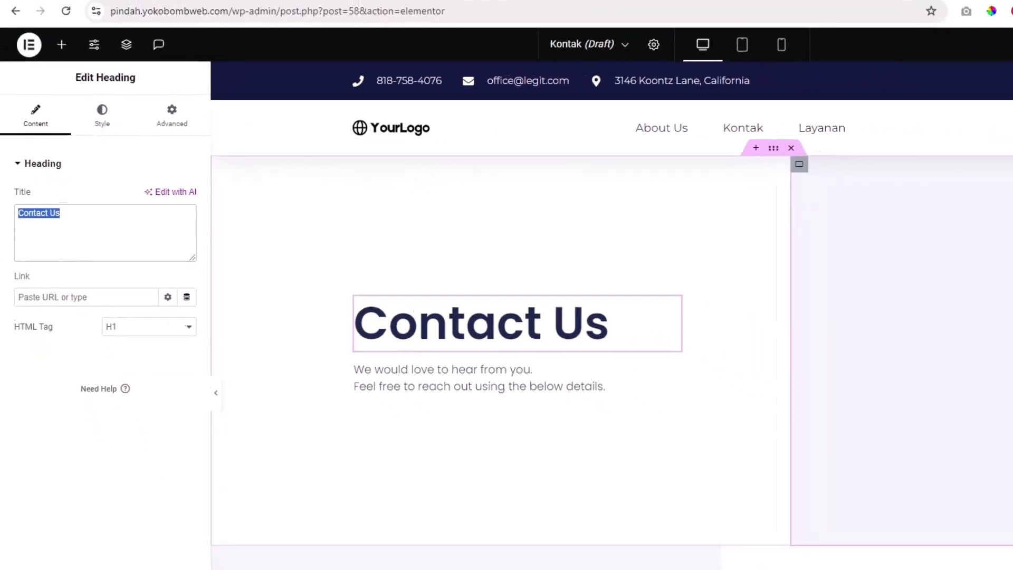
{"action": "left_click", "coordinate": [824, 248]}
{"action": "left_click", "coordinate": [83, 202]}
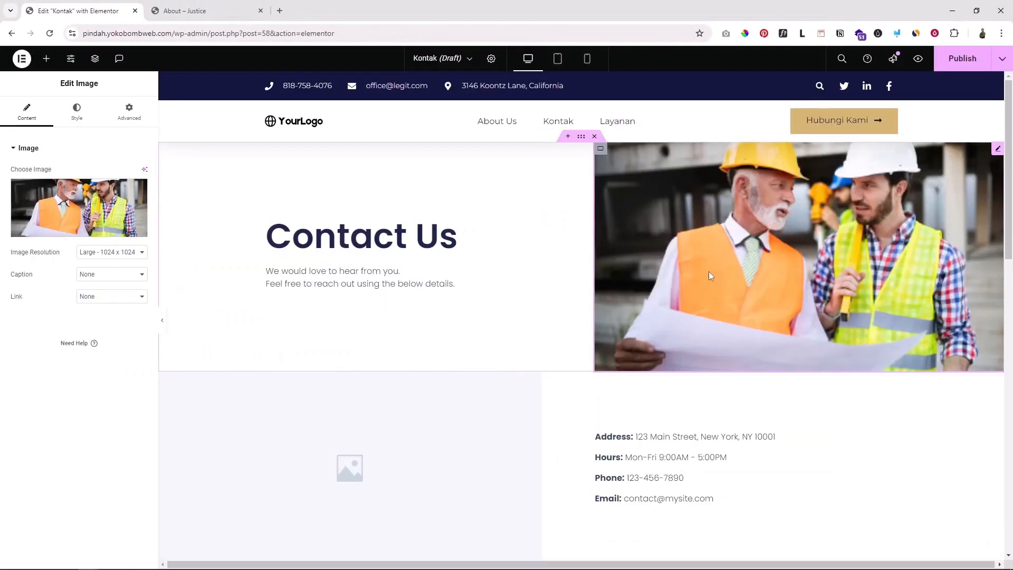
{"action": "scroll", "coordinate": [544, 291], "scroll_direction": "down", "scroll_amount": 3}
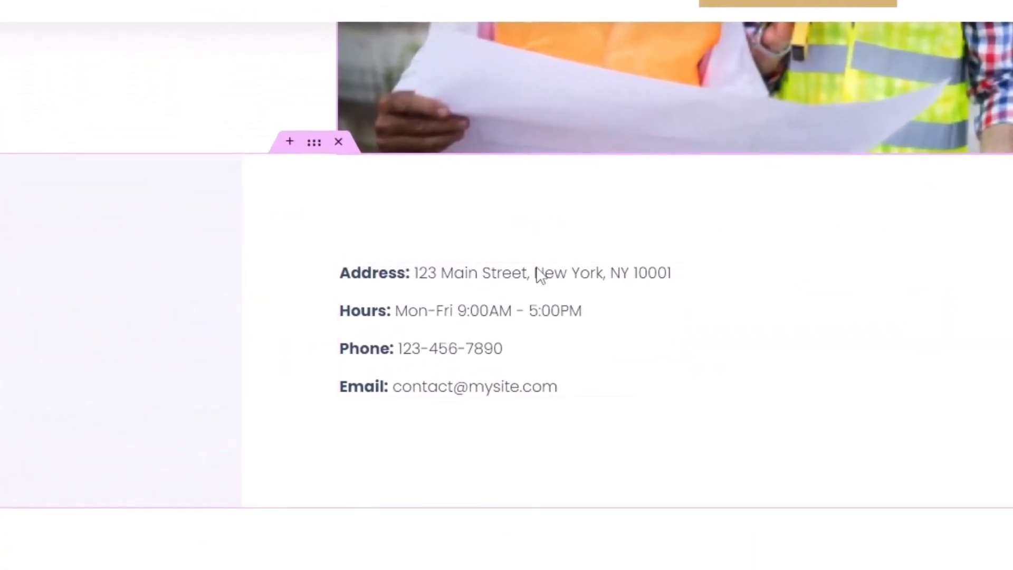
Review the Address and Hours entries in the contact details list
{"action": "left_click", "coordinate": [555, 296]}
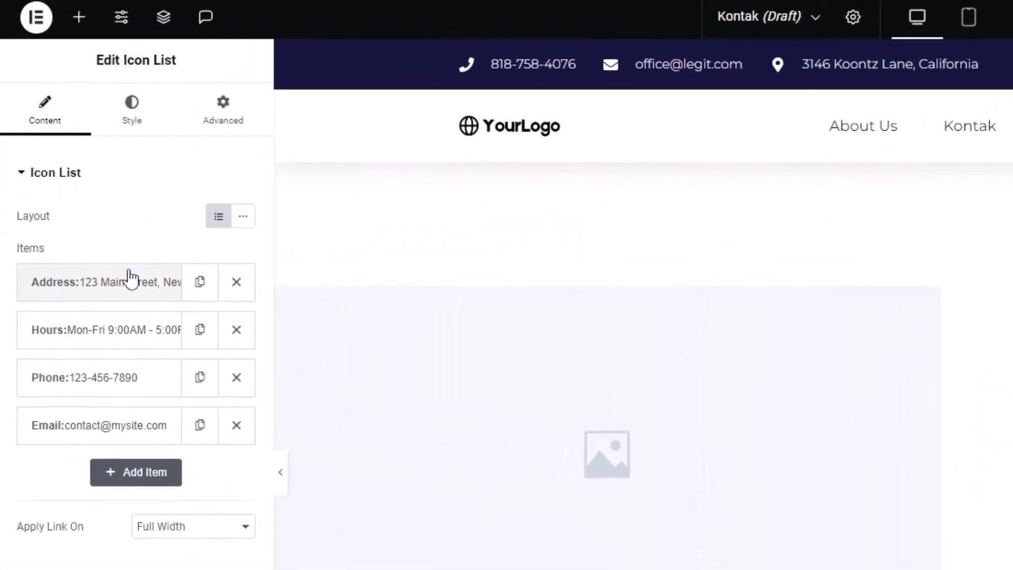
{"action": "left_click", "coordinate": [129, 278]}
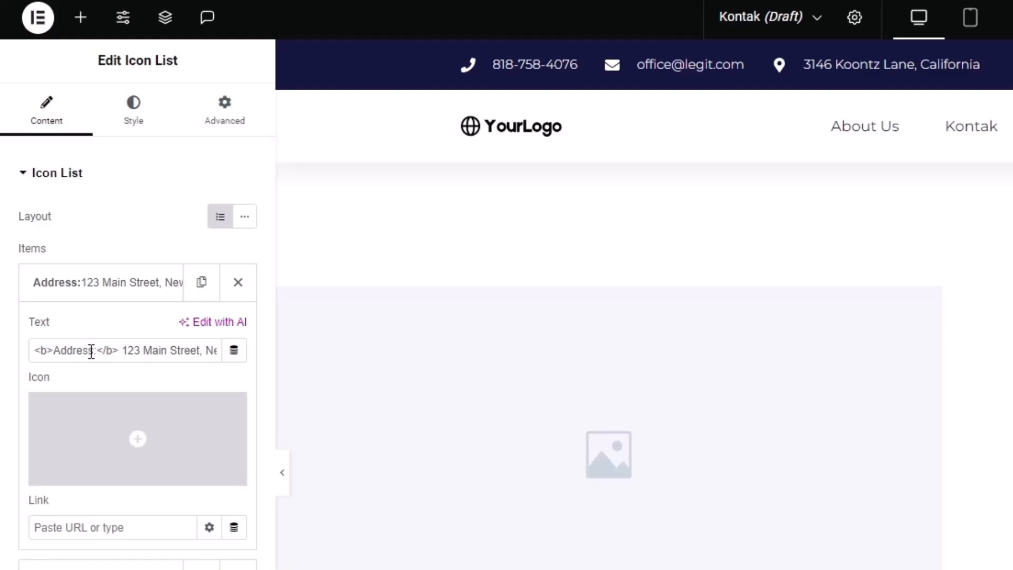
{"action": "left_click_drag", "start_coordinate": [89, 351], "coordinate": [61, 349]}
{"action": "left_click_drag", "start_coordinate": [126, 349], "coordinate": [203, 353]}
{"action": "left_click", "coordinate": [153, 279]}
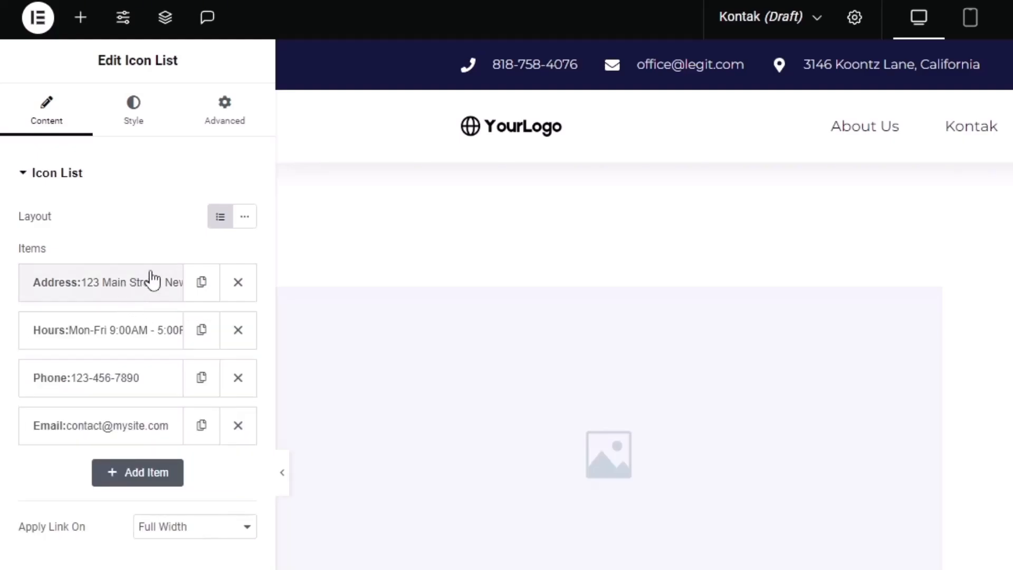
{"action": "left_click", "coordinate": [103, 342]}
{"action": "left_click", "coordinate": [67, 399]}
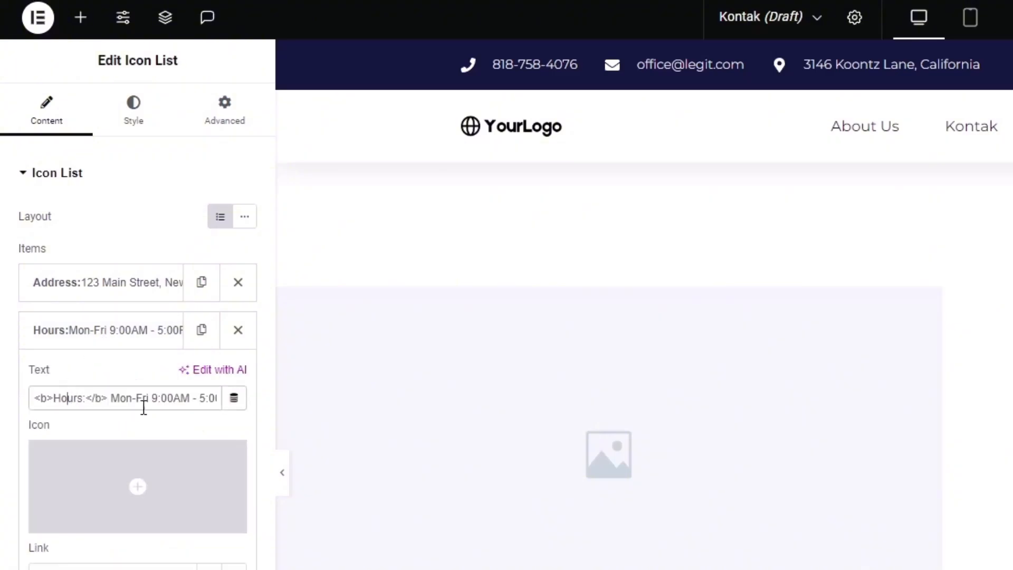
{"action": "left_click", "coordinate": [116, 328]}
{"action": "scroll", "coordinate": [807, 477], "scroll_direction": "down", "scroll_amount": 3}
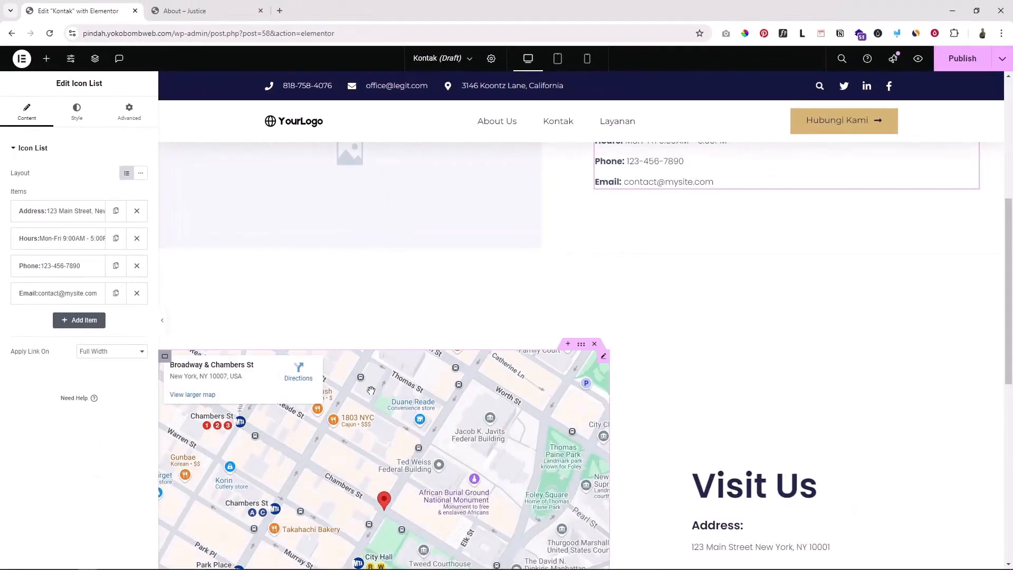
{"action": "scroll", "coordinate": [586, 296], "scroll_direction": "down", "scroll_amount": 3}
Change the Google Maps location to 'Jogja expo center' and check the pinned map
{"action": "left_click", "coordinate": [605, 249]}
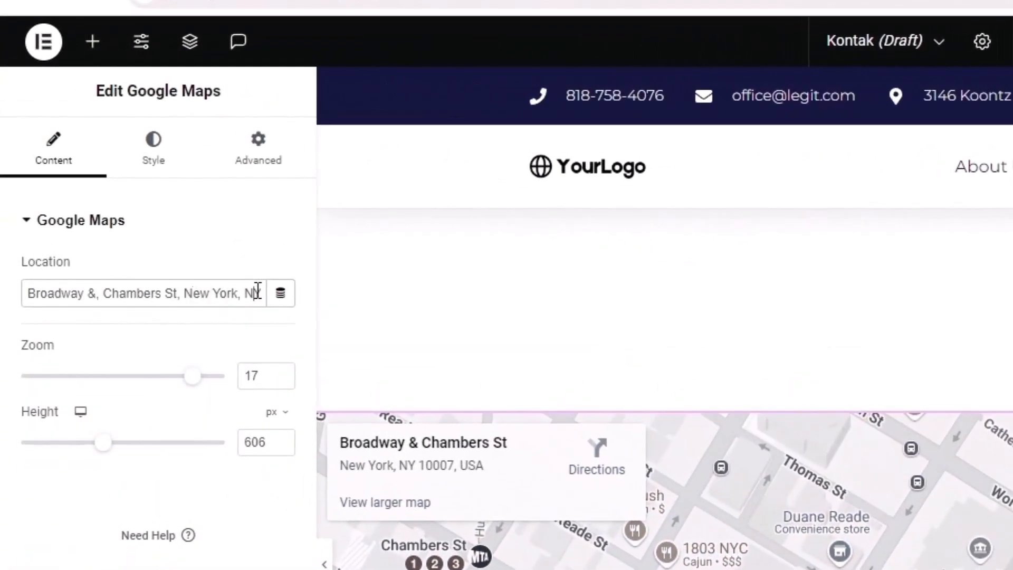
{"action": "left_click_drag", "start_coordinate": [257, 291], "coordinate": [71, 294]}
{"action": "left_click", "coordinate": [74, 293]}
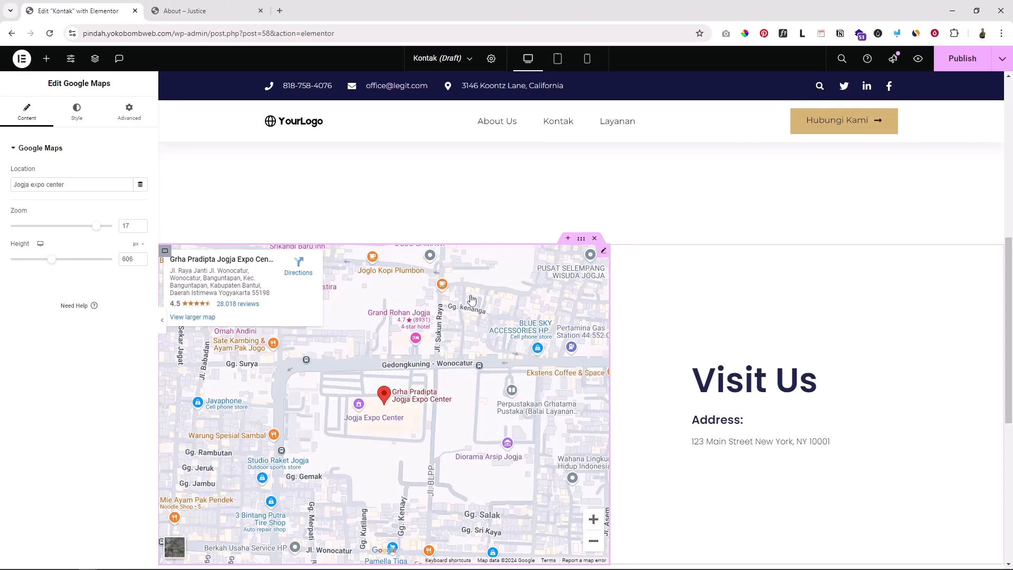
{"action": "left_click_drag", "start_coordinate": [450, 447], "coordinate": [443, 427]}
{"action": "scroll", "coordinate": [632, 414], "scroll_direction": "down", "scroll_amount": 4}
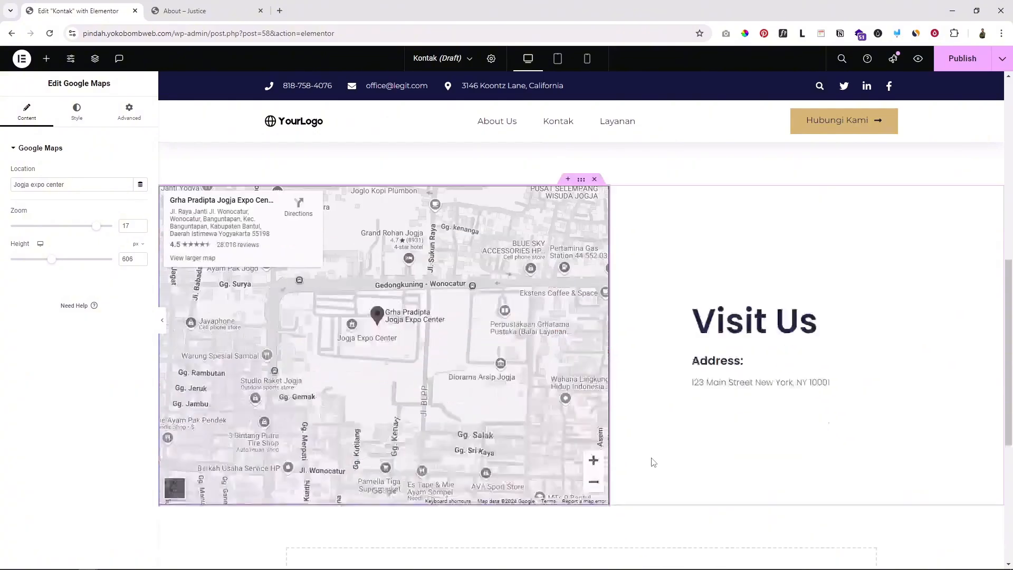
{"action": "scroll", "coordinate": [673, 390], "scroll_direction": "up", "scroll_amount": 4}
{"action": "scroll", "coordinate": [687, 384], "scroll_direction": "down", "scroll_amount": 5}
{"action": "scroll", "coordinate": [687, 388], "scroll_direction": "up", "scroll_amount": 7}
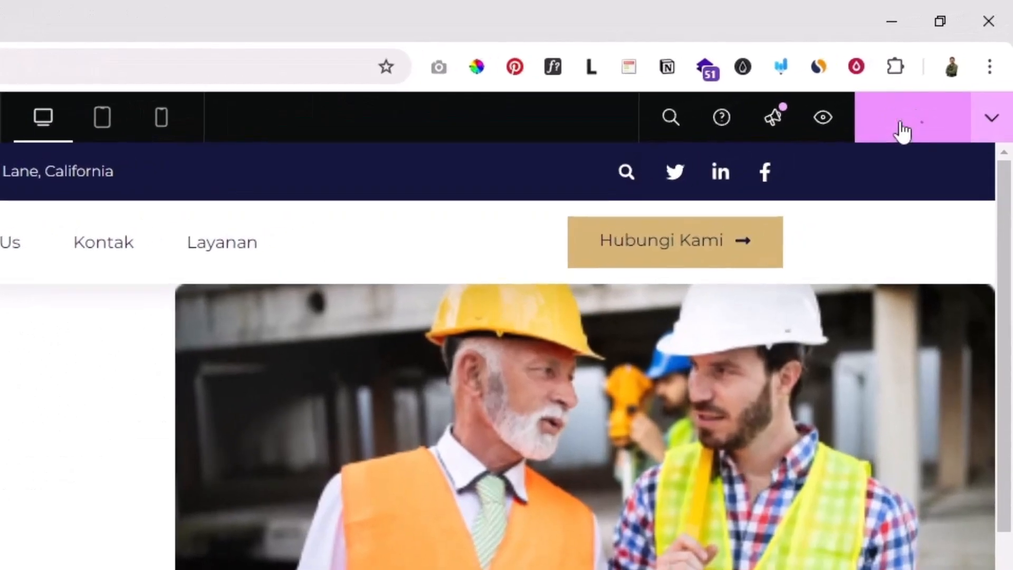
Publish the Kontak page, review its preview in a new tab, then return to Elementor
{"action": "left_click", "coordinate": [952, 70]}
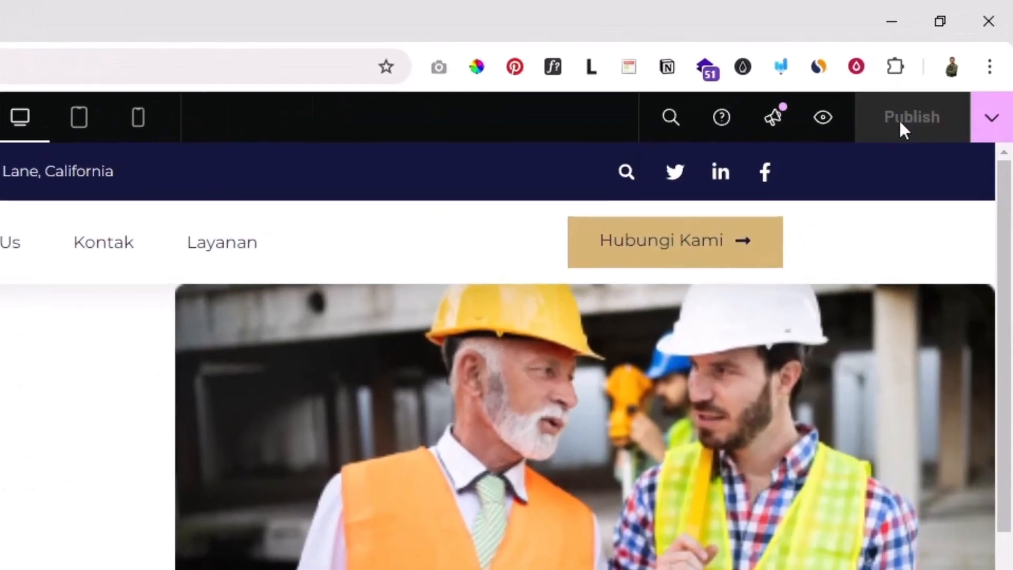
{"action": "left_click", "coordinate": [822, 118]}
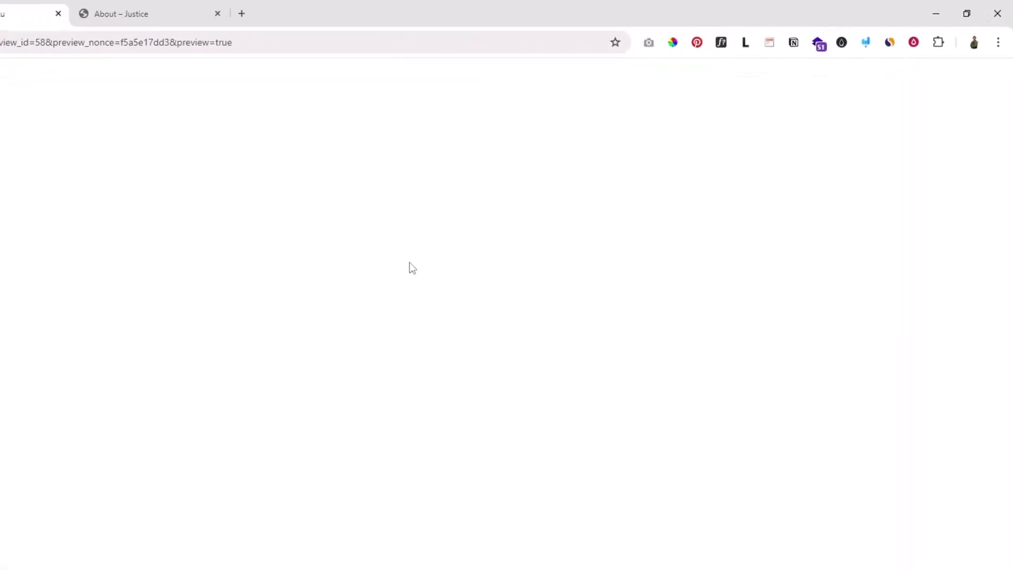
{"action": "scroll", "coordinate": [228, 347], "scroll_direction": "down", "scroll_amount": 10}
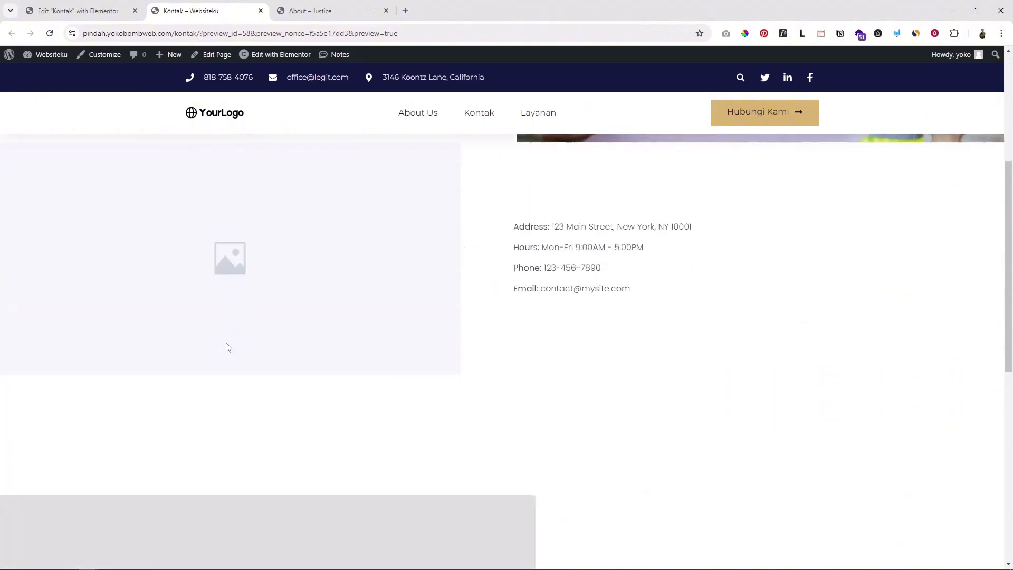
{"action": "scroll", "coordinate": [228, 347], "scroll_direction": "up", "scroll_amount": 6}
{"action": "scroll", "coordinate": [228, 347], "scroll_direction": "up", "scroll_amount": 4}
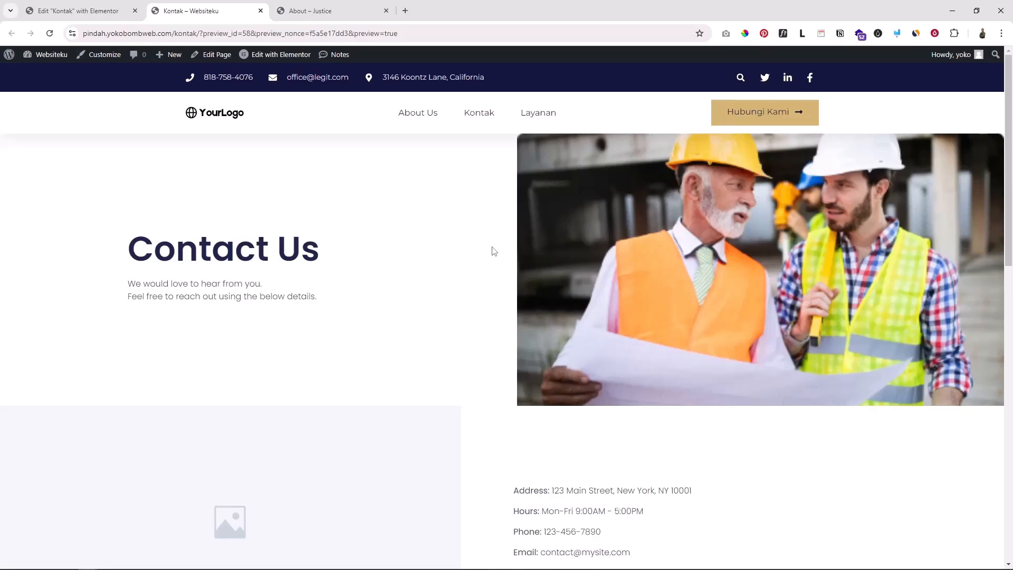
{"action": "left_click", "coordinate": [79, 10]}
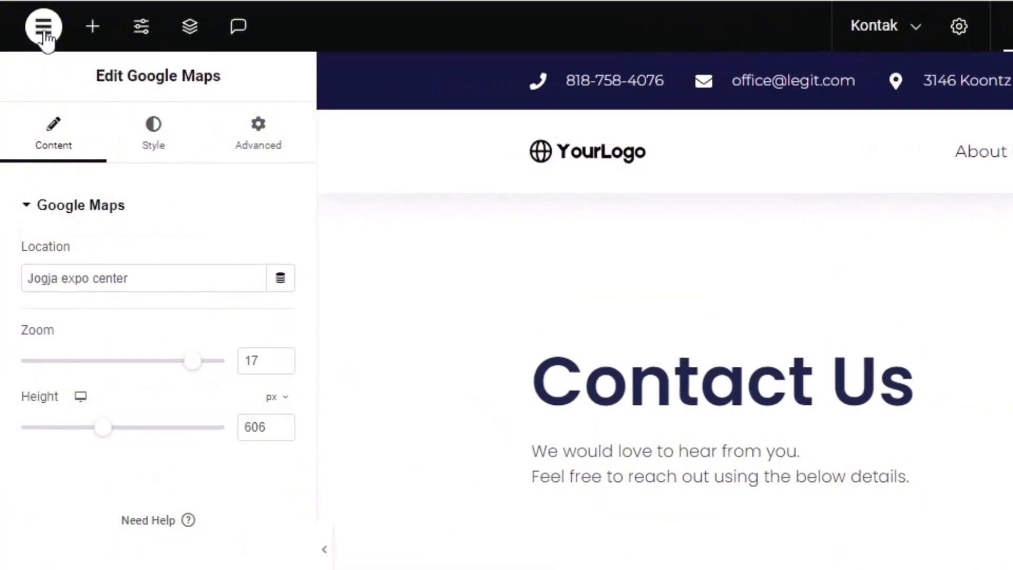
Exit Elementor to WordPress and go back to the admin Pages list
{"action": "left_click", "coordinate": [44, 32]}
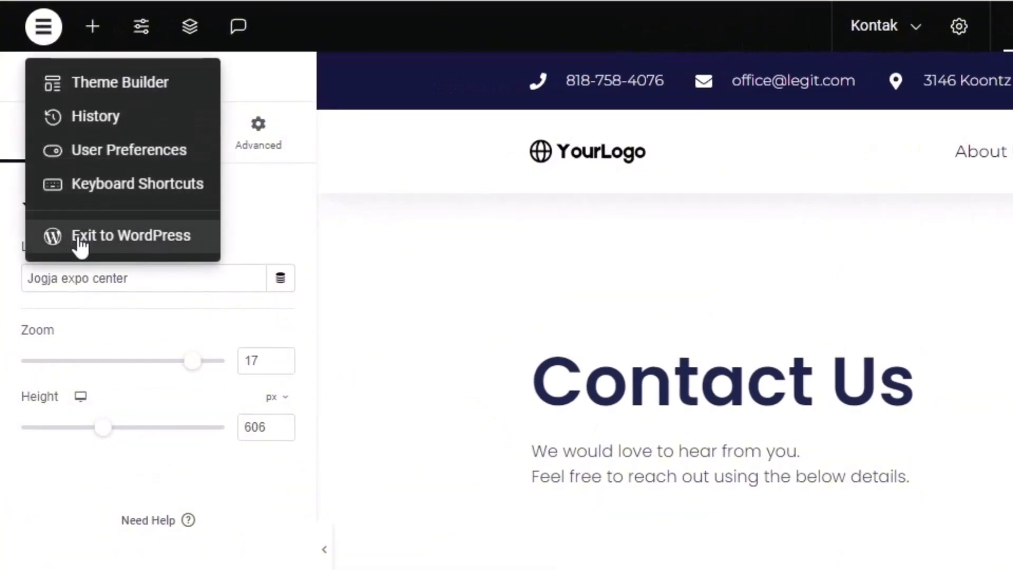
{"action": "left_click", "coordinate": [122, 238]}
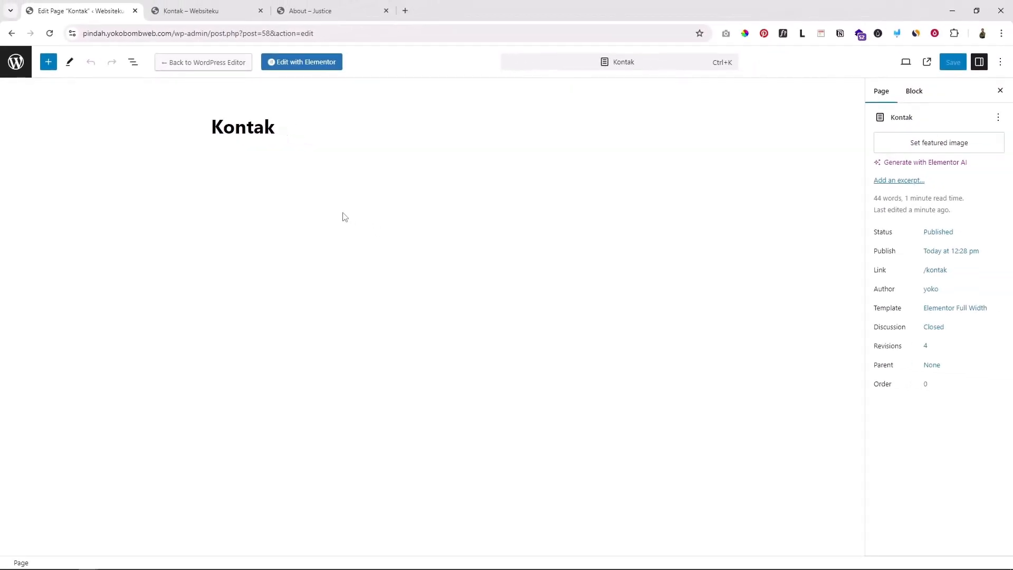
{"action": "left_click", "coordinate": [16, 65]}
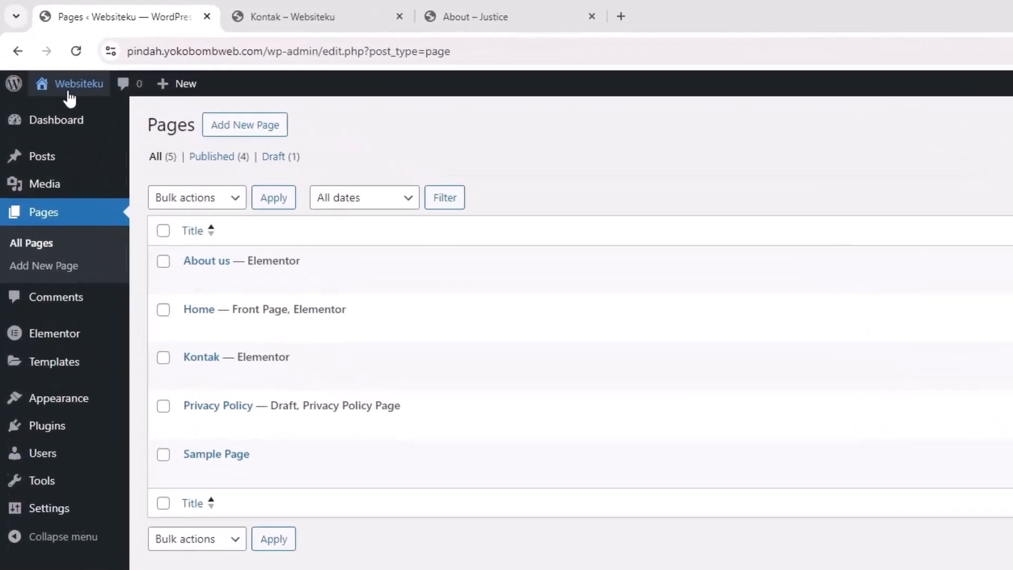
Open the live site home page in a new tab and look it over
{"action": "mouse_move", "coordinate": [72, 87]}
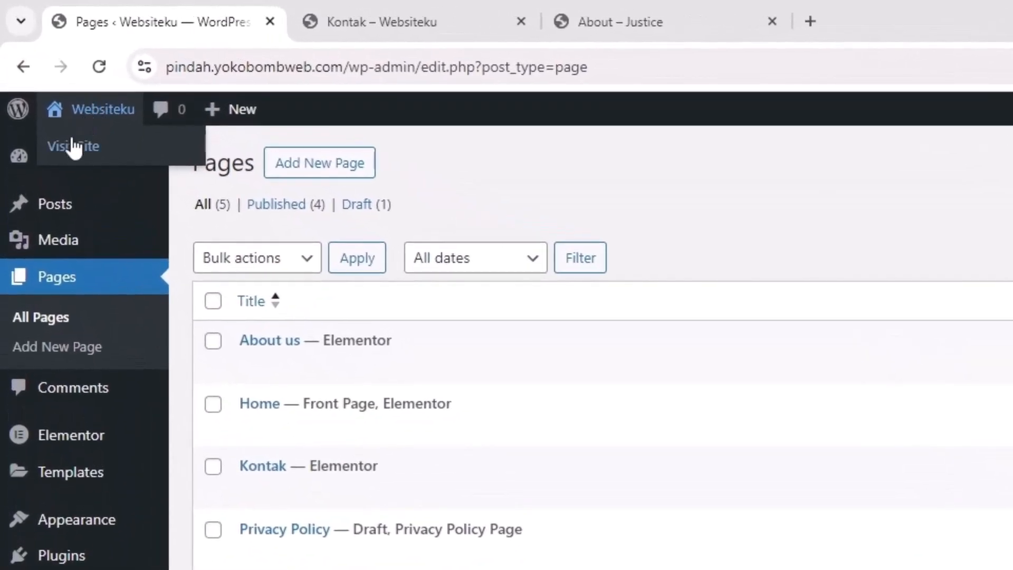
{"action": "right_click", "coordinate": [78, 152]}
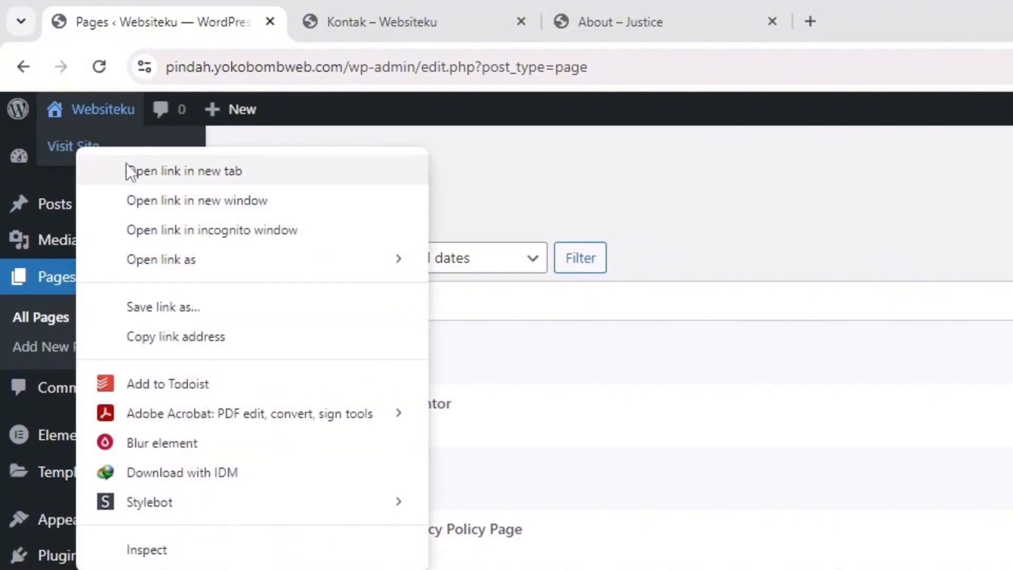
{"action": "left_click", "coordinate": [188, 173]}
{"action": "left_click", "coordinate": [671, 8]}
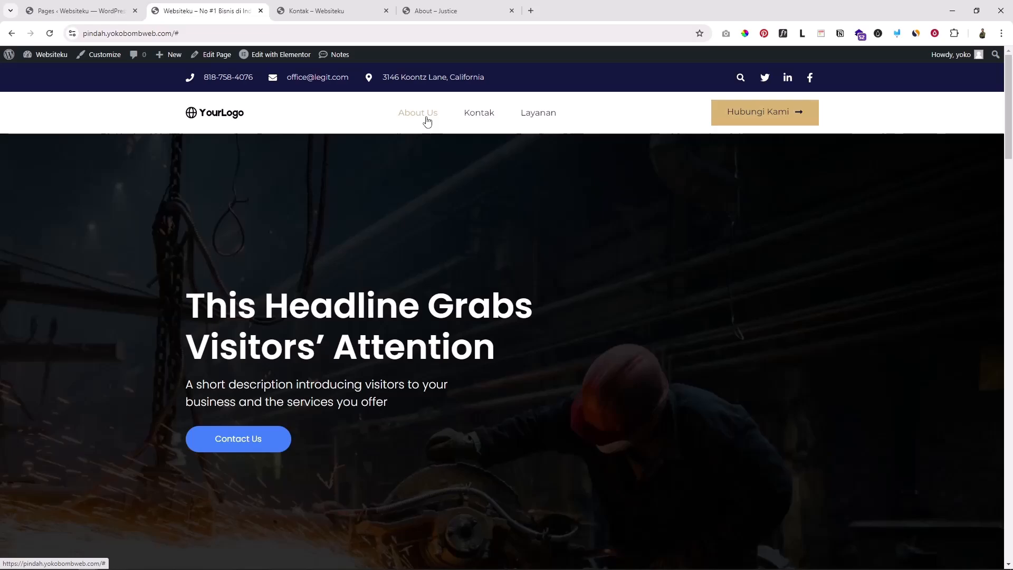
{"action": "left_click", "coordinate": [94, 10]}
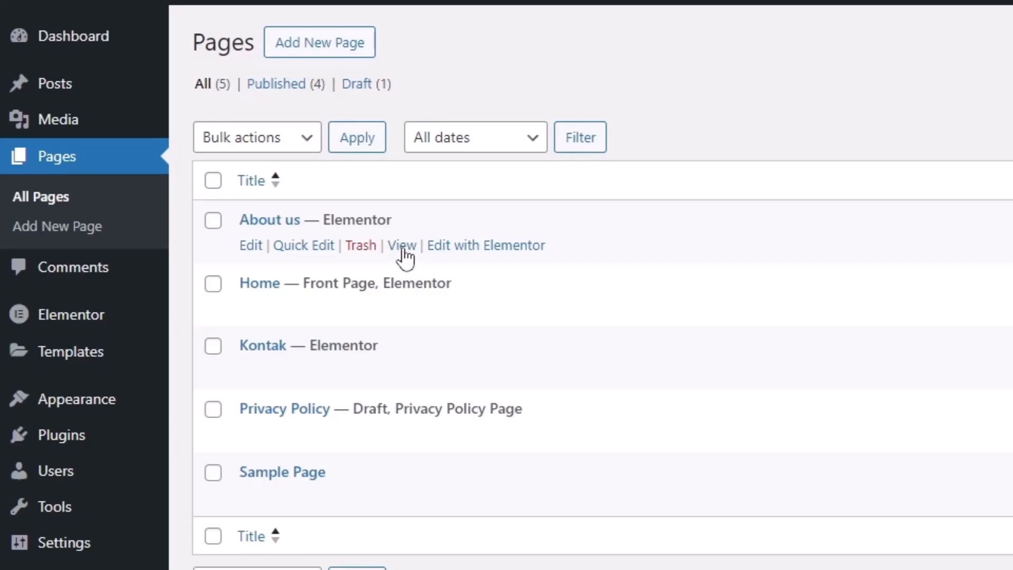
Open the About us and Kontak pages in their own new tabs
{"action": "right_click", "coordinate": [402, 248]}
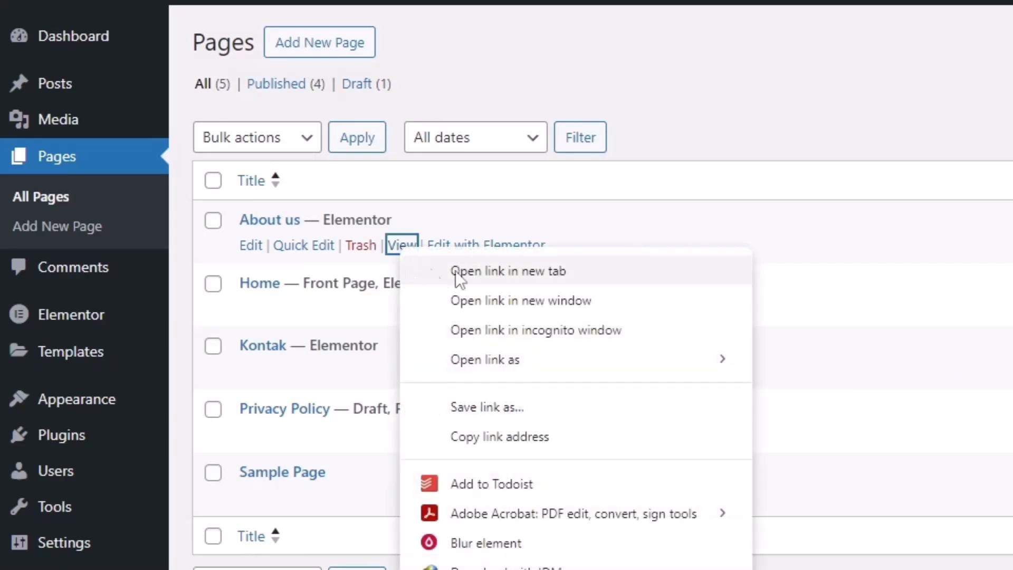
{"action": "left_click", "coordinate": [511, 273]}
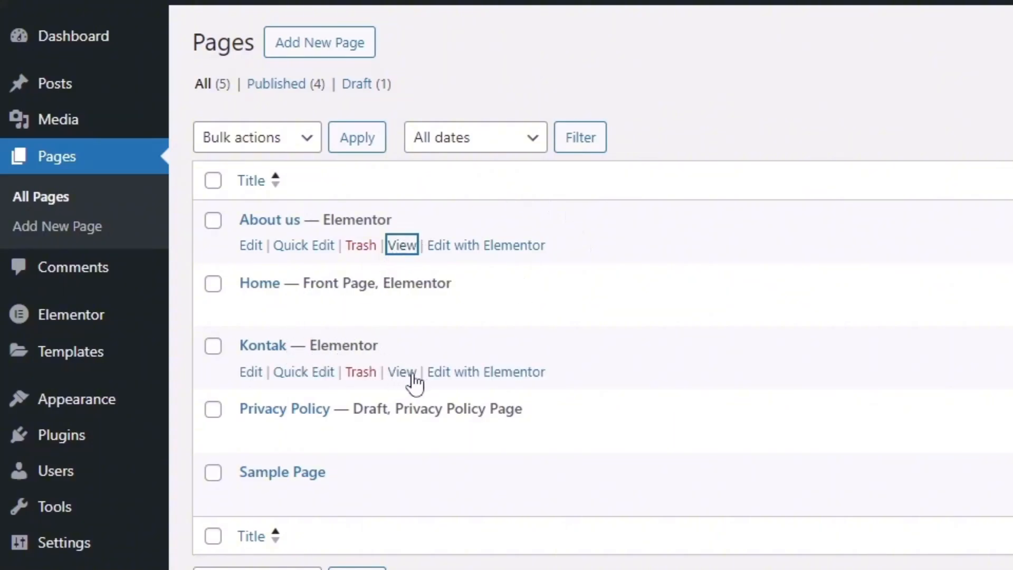
{"action": "right_click", "coordinate": [408, 374]}
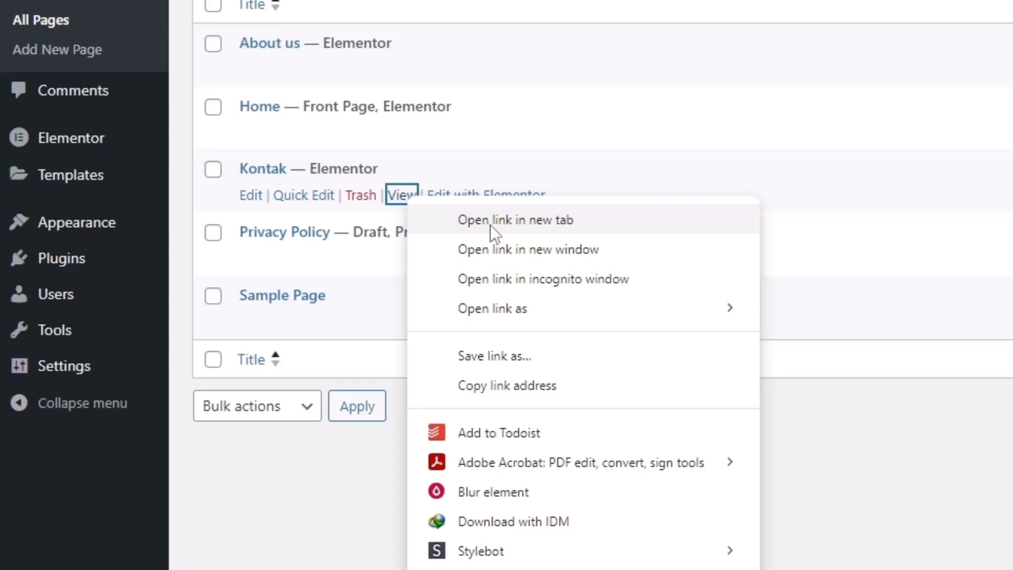
{"action": "left_click", "coordinate": [489, 221]}
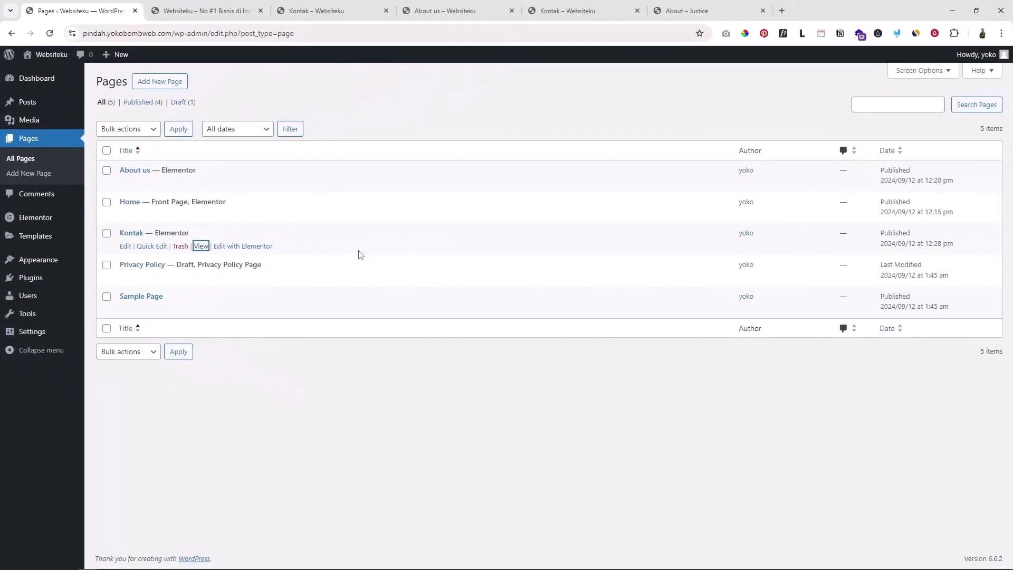
{"action": "mouse_move", "coordinate": [40, 264]}
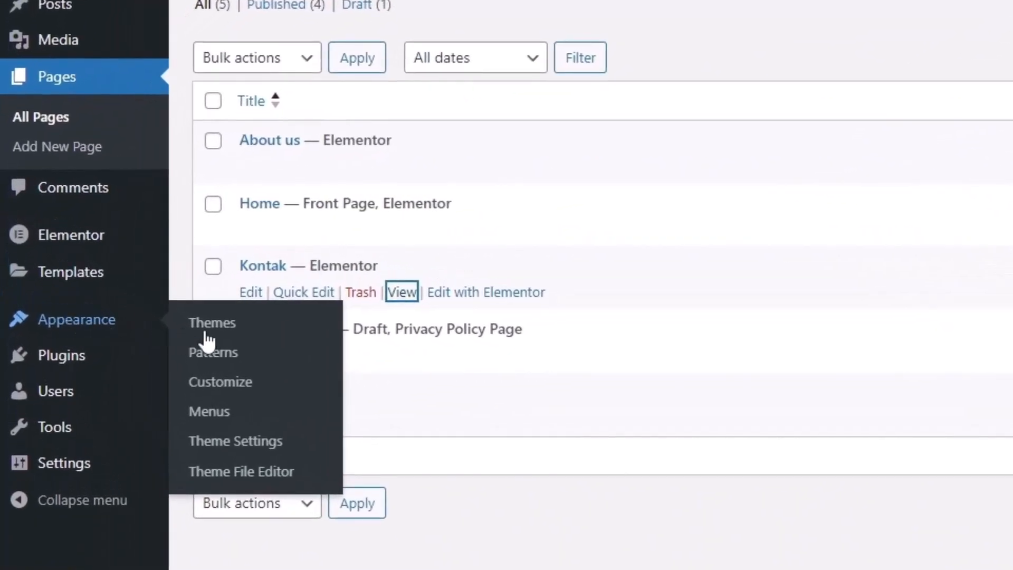
Paste the copied About us page address into the About us menu item's URL
{"action": "left_click", "coordinate": [218, 414]}
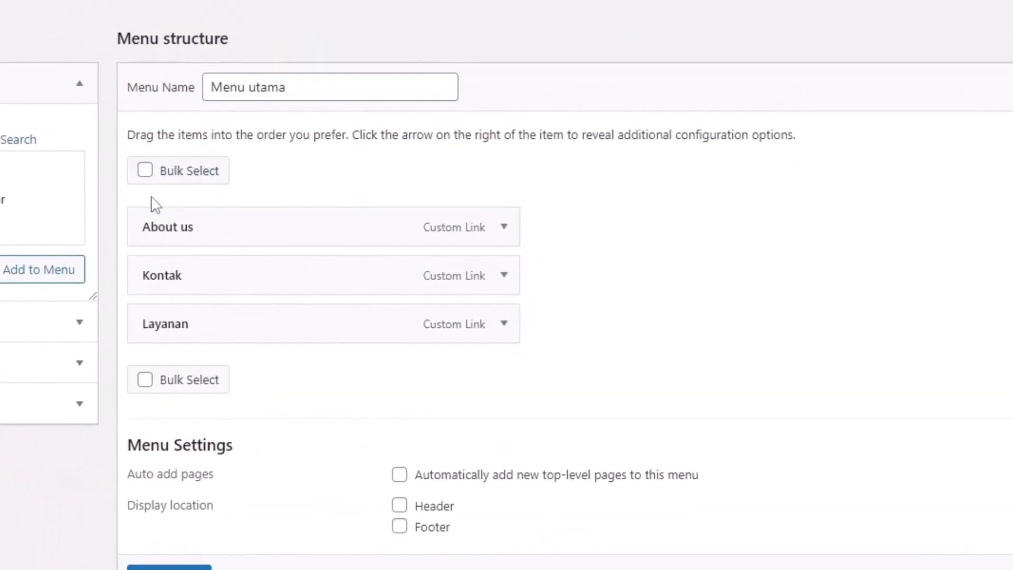
{"action": "left_click", "coordinate": [504, 228]}
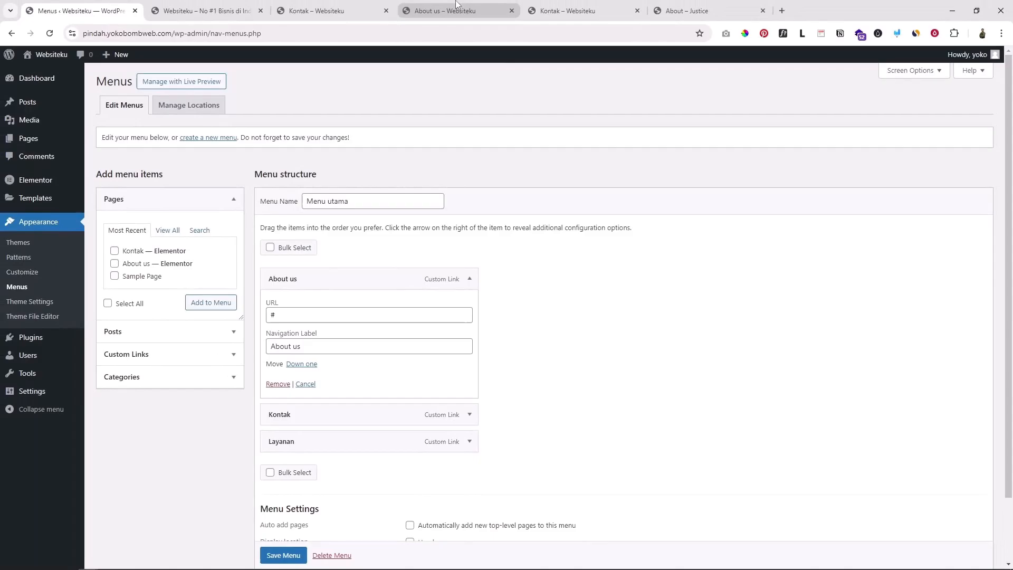
{"action": "left_click", "coordinate": [456, 6]}
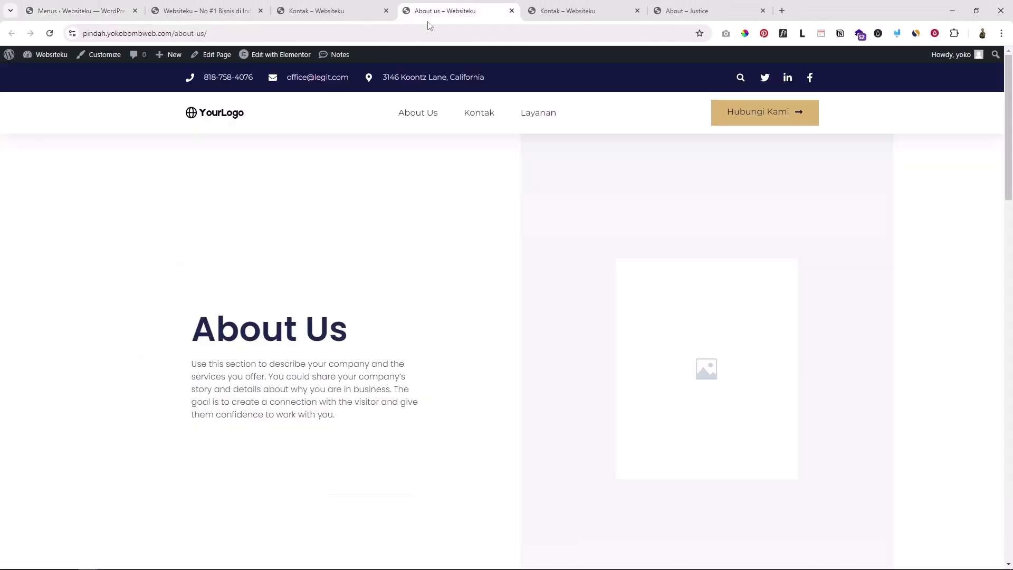
{"action": "scroll", "coordinate": [422, 274], "scroll_direction": "down", "scroll_amount": 5}
{"action": "scroll", "coordinate": [420, 271], "scroll_direction": "up", "scroll_amount": 5}
{"action": "left_click", "coordinate": [215, 32]}
{"action": "key", "text": "ctrl+c"}
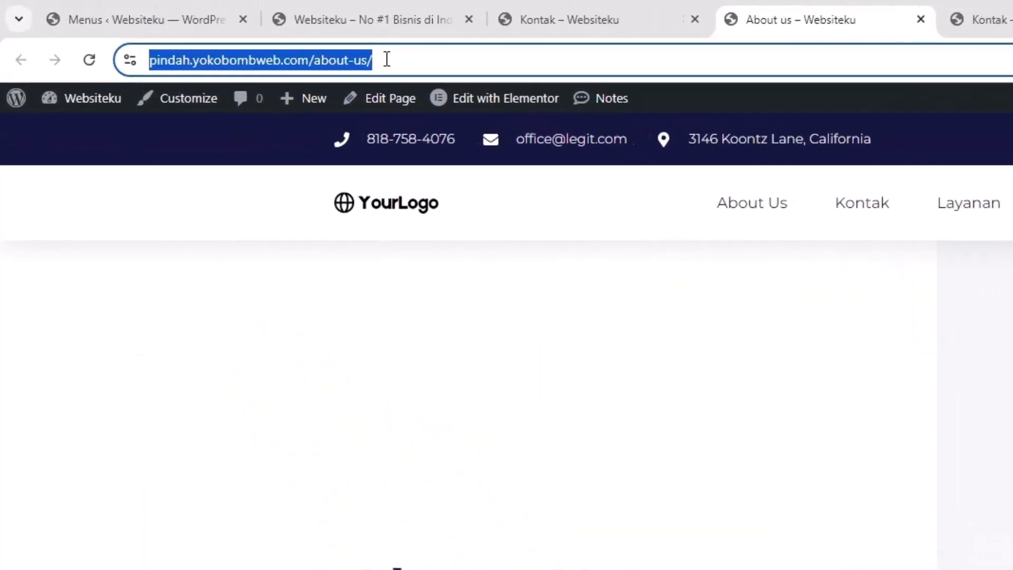
{"action": "right_click", "coordinate": [348, 59]}
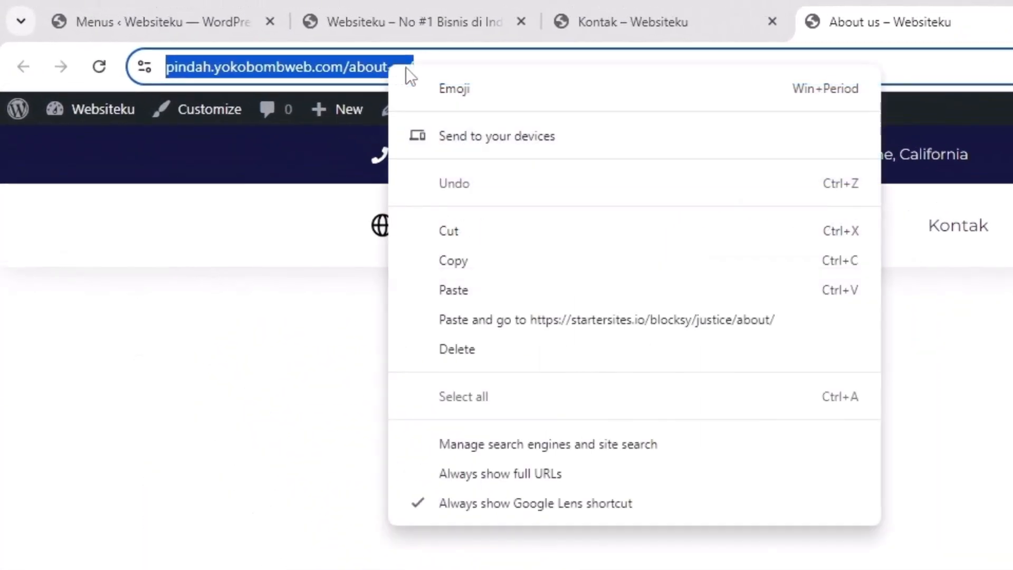
{"action": "left_click", "coordinate": [469, 264]}
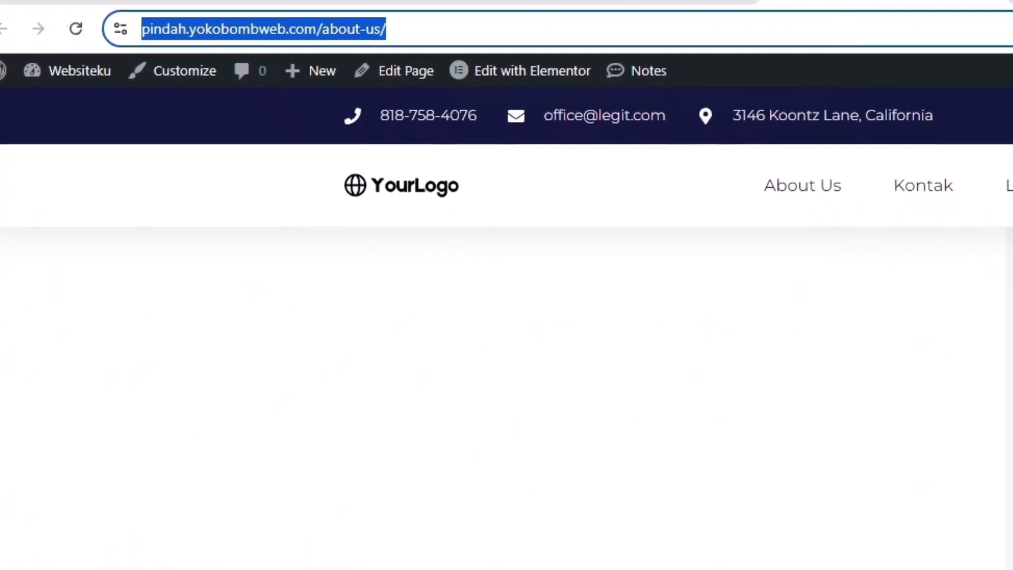
{"action": "left_click", "coordinate": [159, 22]}
{"action": "left_click", "coordinate": [395, 313]}
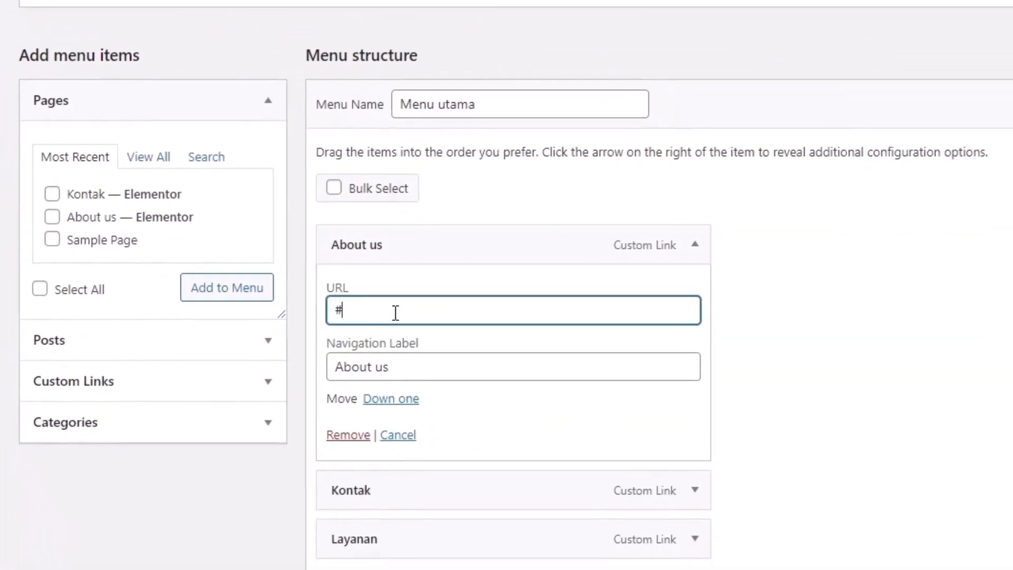
{"action": "key", "text": "ctrl+v"}
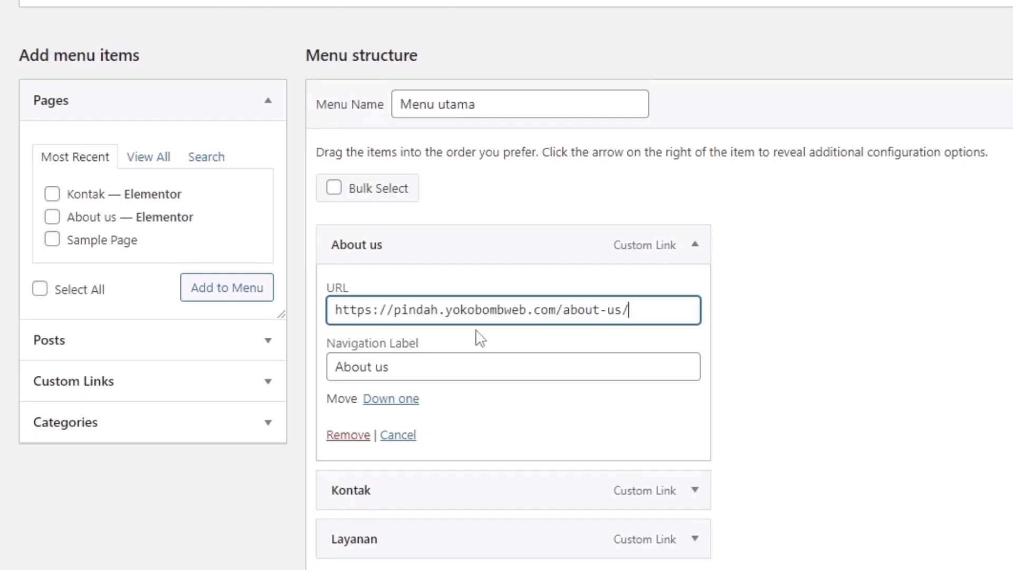
Copy the Kontak page address and paste it into the Kontak menu item's URL
{"action": "scroll", "coordinate": [615, 316], "scroll_direction": "down", "scroll_amount": 3}
{"action": "scroll", "coordinate": [615, 319], "scroll_direction": "up", "scroll_amount": 2}
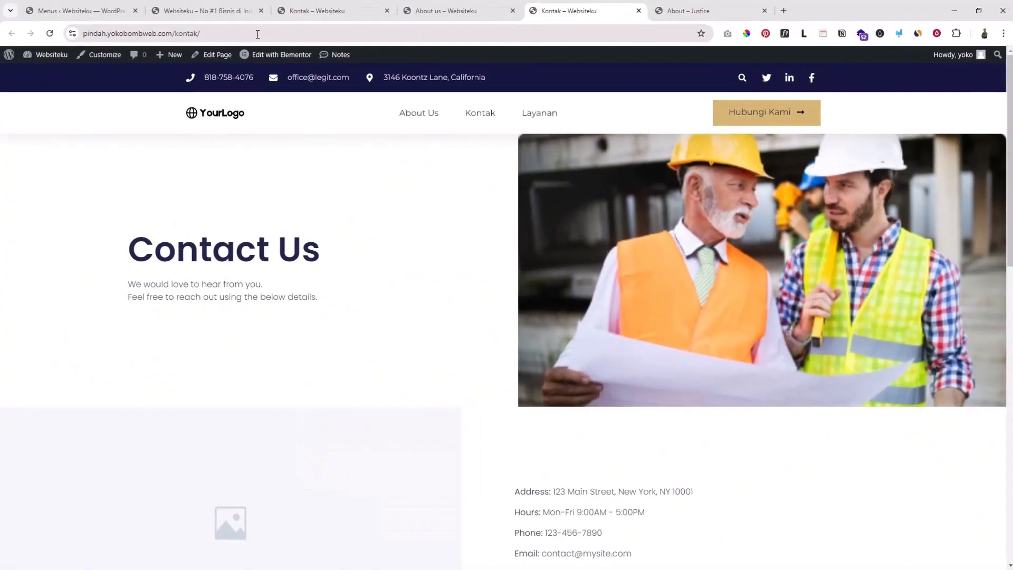
{"action": "left_click", "coordinate": [258, 35]}
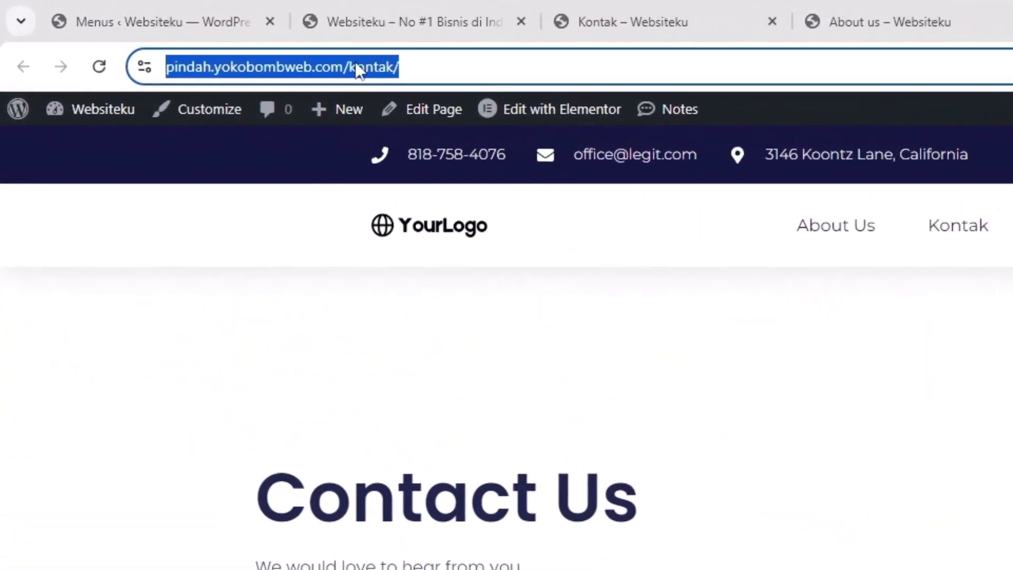
{"action": "right_click", "coordinate": [266, 52]}
{"action": "left_click", "coordinate": [429, 254]}
{"action": "left_click", "coordinate": [185, 21]}
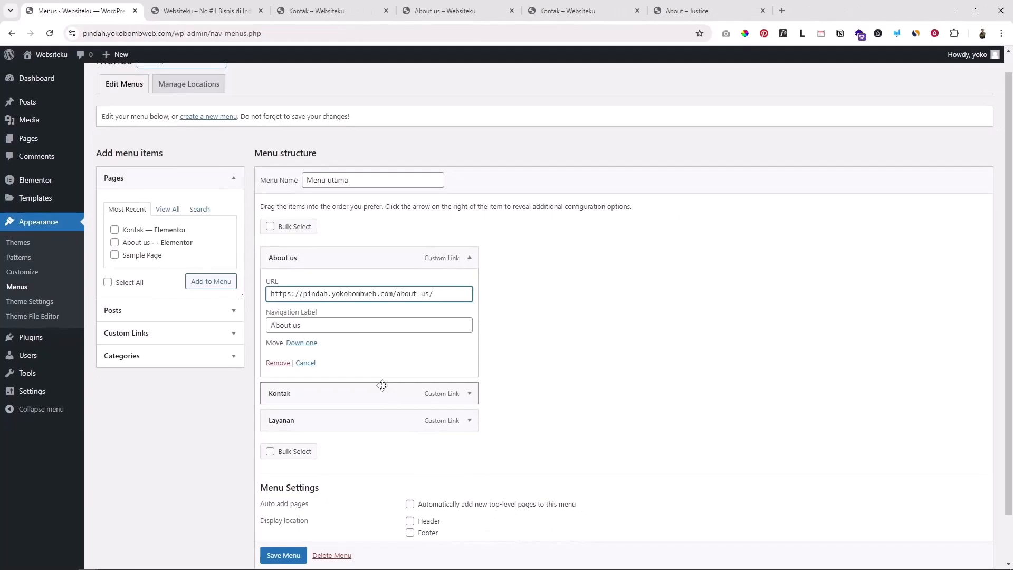
{"action": "scroll", "coordinate": [382, 386], "scroll_direction": "down", "scroll_amount": 1}
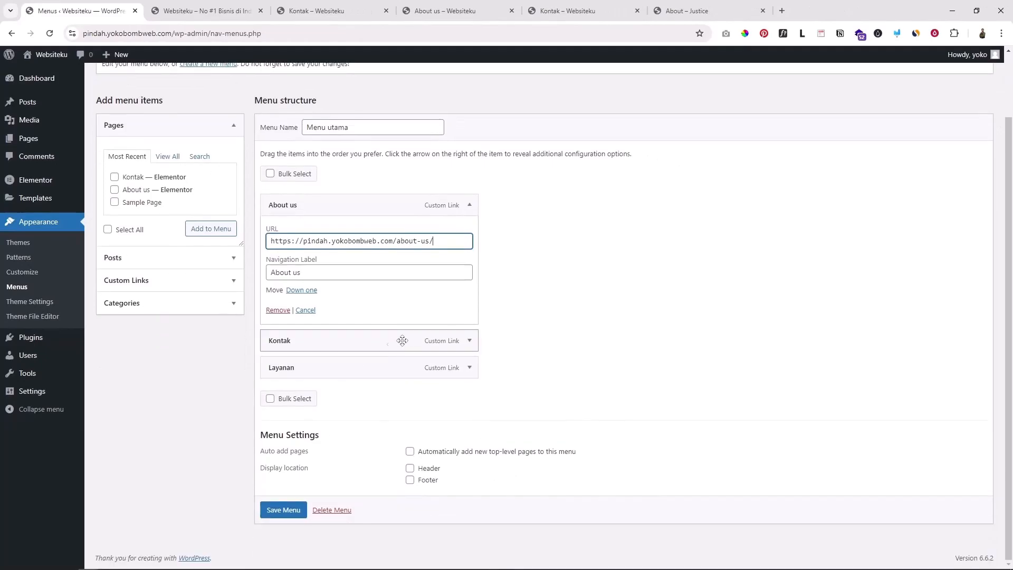
{"action": "left_click", "coordinate": [470, 393]}
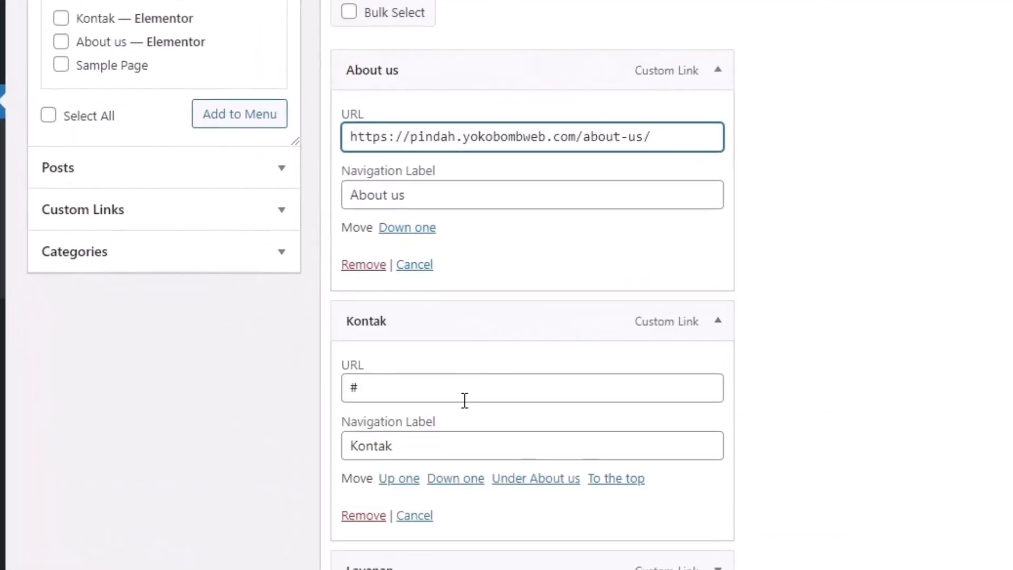
{"action": "left_click", "coordinate": [463, 395]}
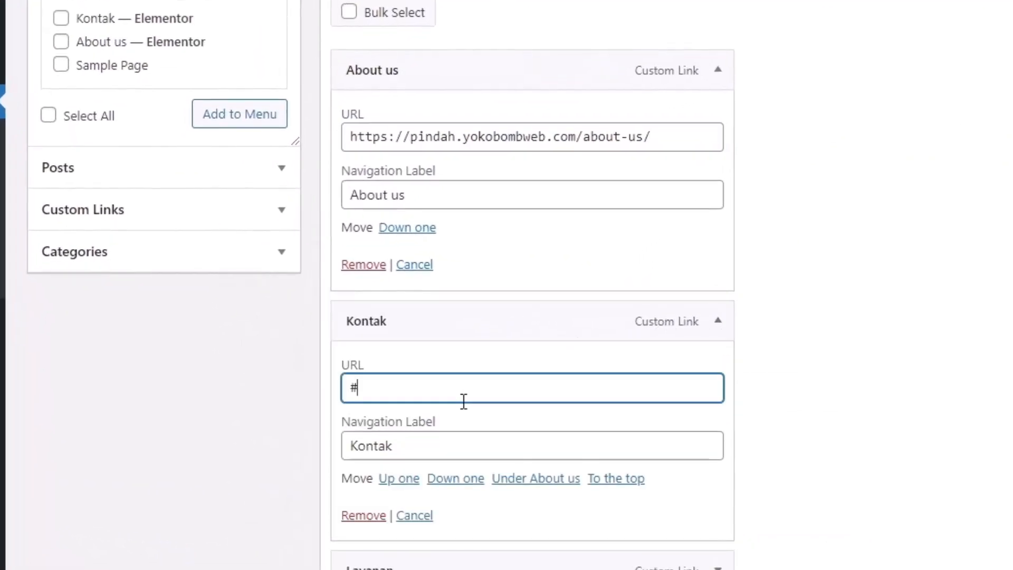
{"action": "key", "text": "ctrl+v"}
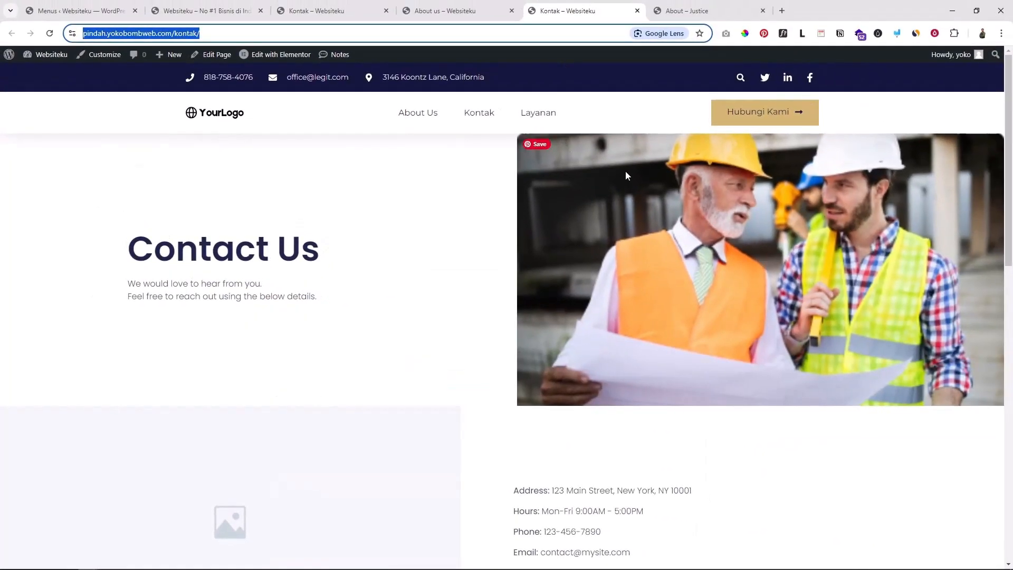
Re-copy the full Kontak page address and paste it again into the Kontak item's URL
{"action": "scroll", "coordinate": [644, 258], "scroll_direction": "down", "scroll_amount": 8}
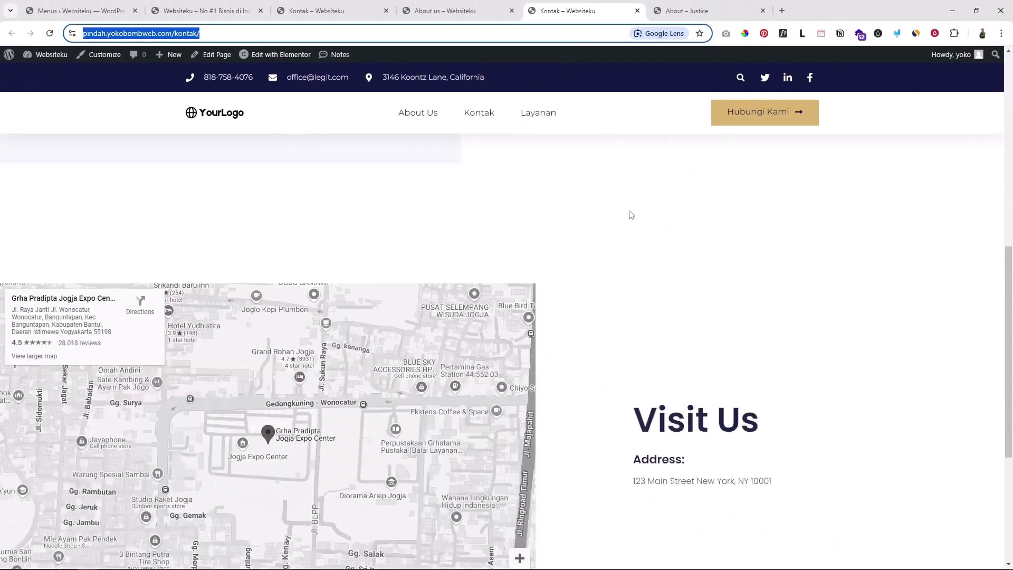
{"action": "scroll", "coordinate": [655, 262], "scroll_direction": "up", "scroll_amount": 8}
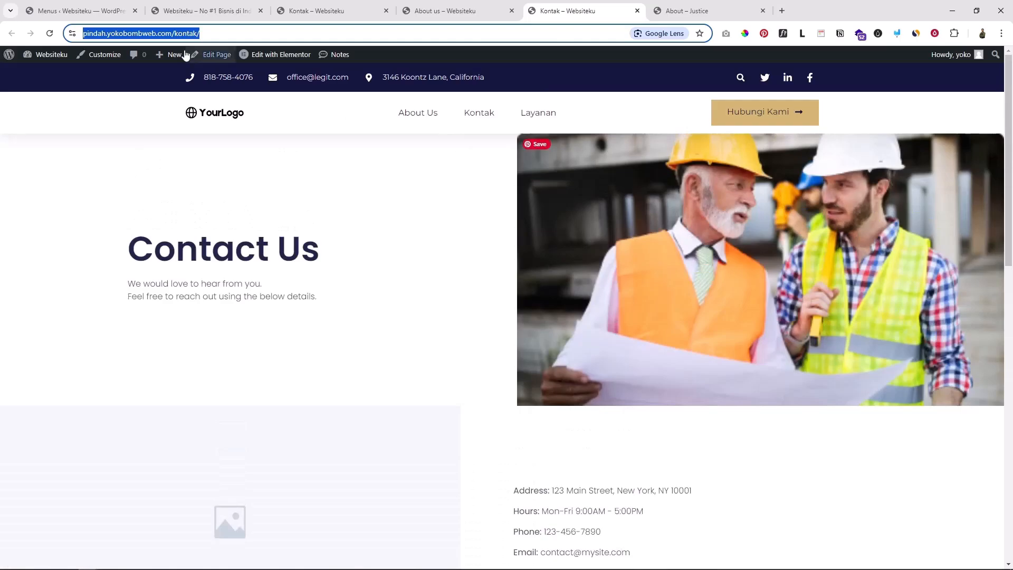
{"action": "left_click", "coordinate": [214, 33]}
{"action": "left_click_drag", "start_coordinate": [235, 32], "coordinate": [201, 29]}
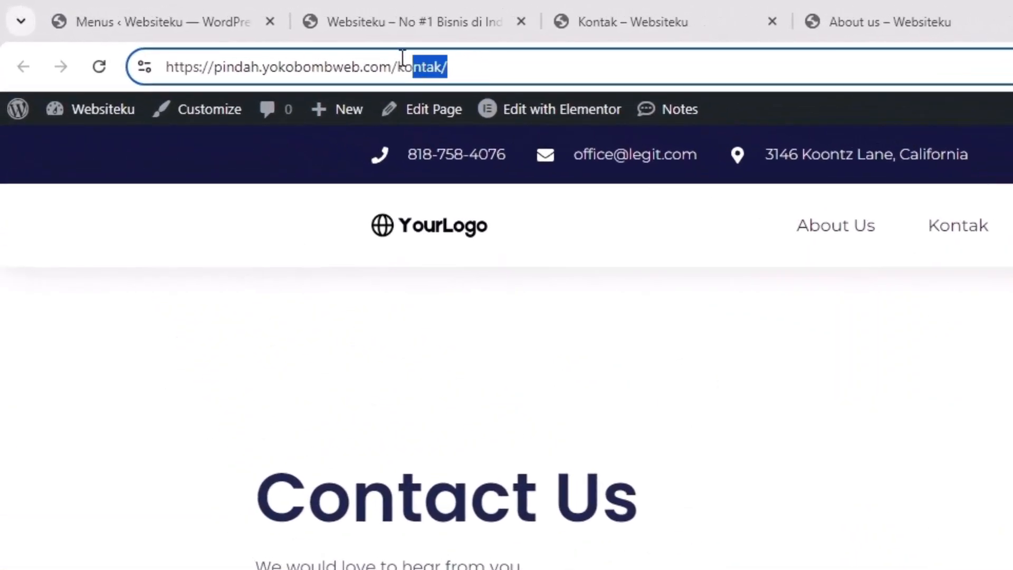
{"action": "left_click_drag", "start_coordinate": [402, 57], "coordinate": [157, 49]}
{"action": "left_click", "coordinate": [154, 19]}
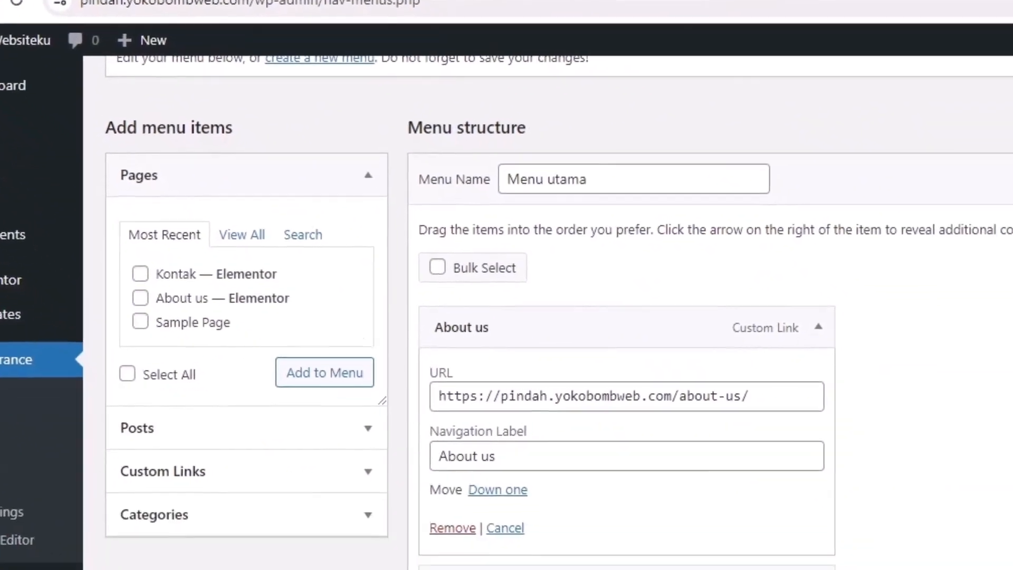
{"action": "left_click", "coordinate": [260, 361]}
{"action": "key", "text": "ctrl+v"}
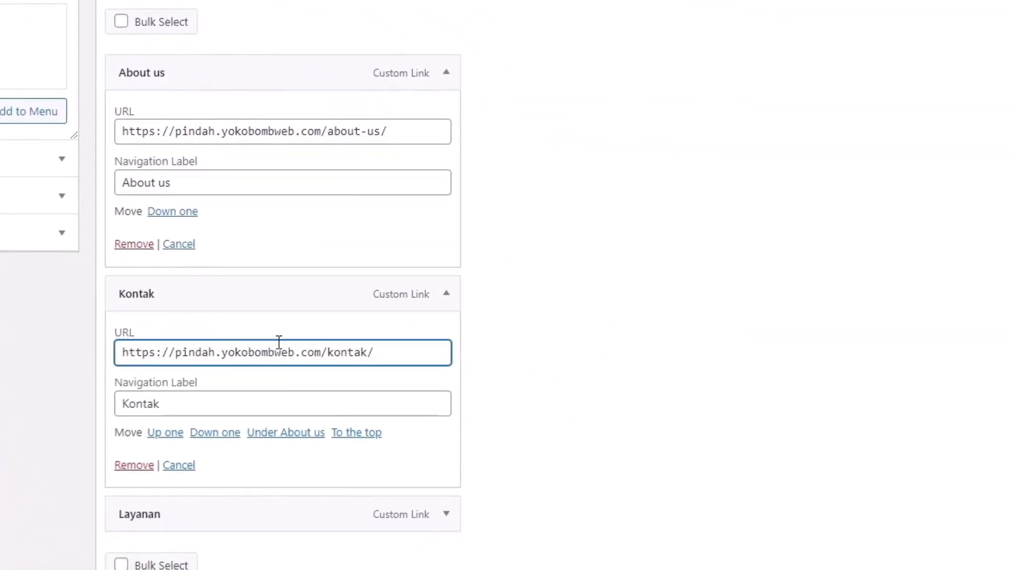
Check the Layanan item's # link and save Menu utama
{"action": "scroll", "coordinate": [522, 263], "scroll_direction": "down", "scroll_amount": 3}
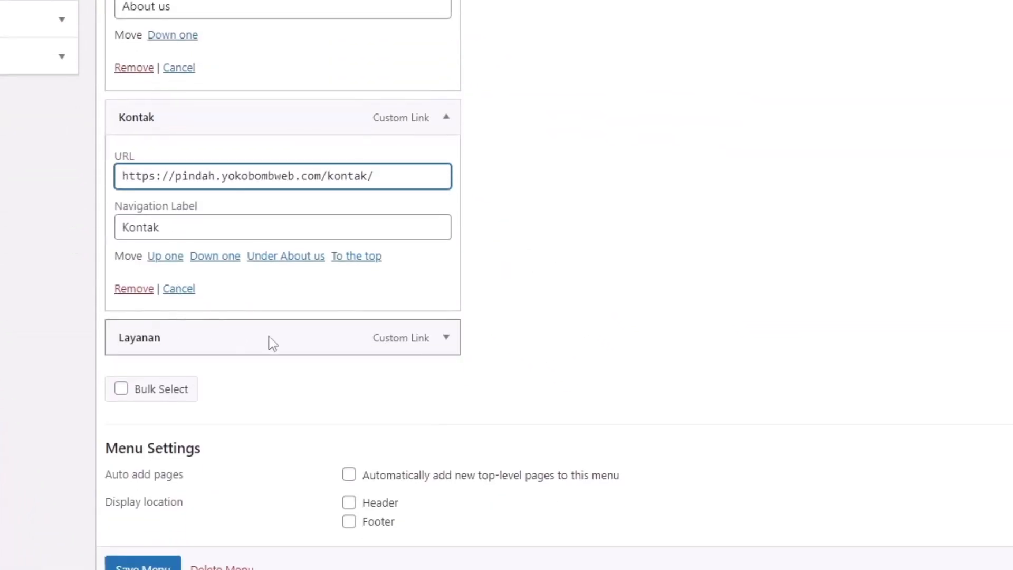
{"action": "left_click", "coordinate": [447, 348]}
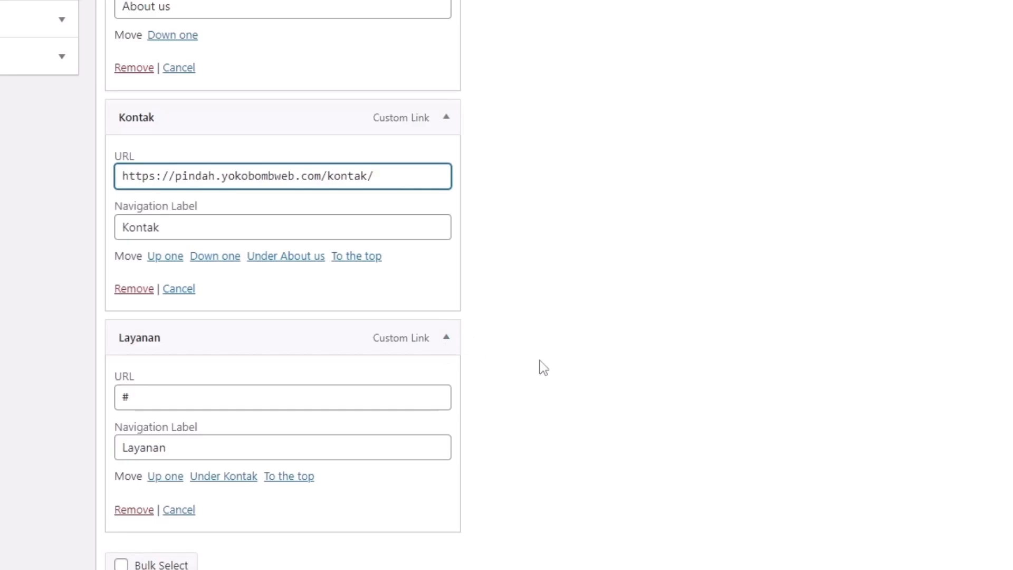
{"action": "scroll", "coordinate": [628, 379], "scroll_direction": "down", "scroll_amount": 2}
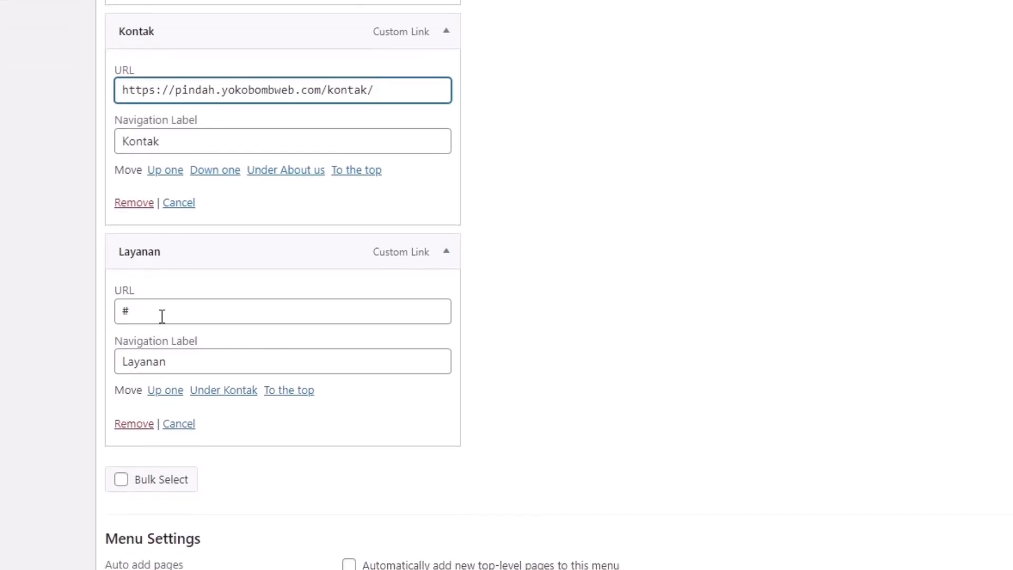
{"action": "left_click", "coordinate": [135, 315]}
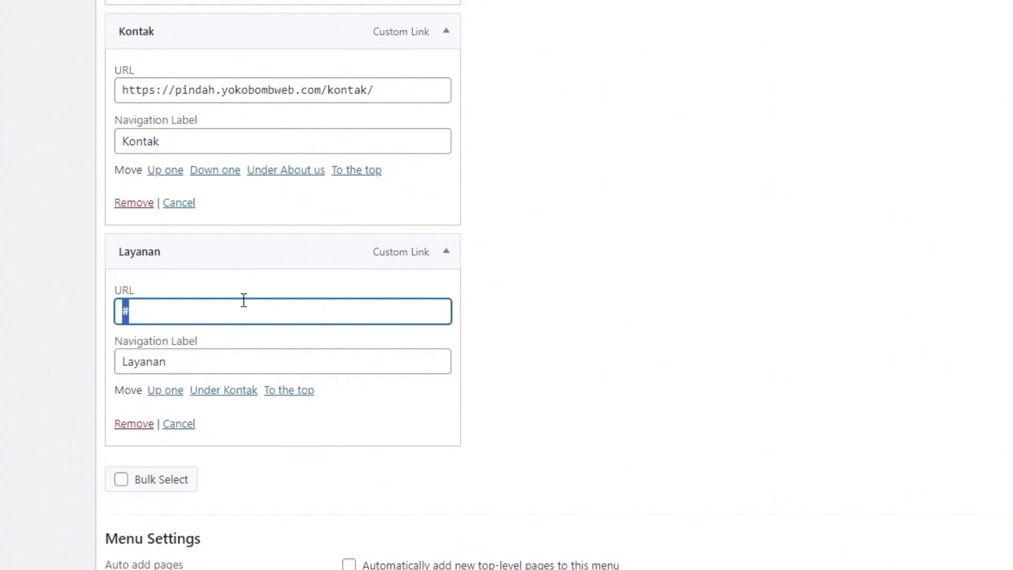
{"action": "scroll", "coordinate": [639, 351], "scroll_direction": "down", "scroll_amount": 4}
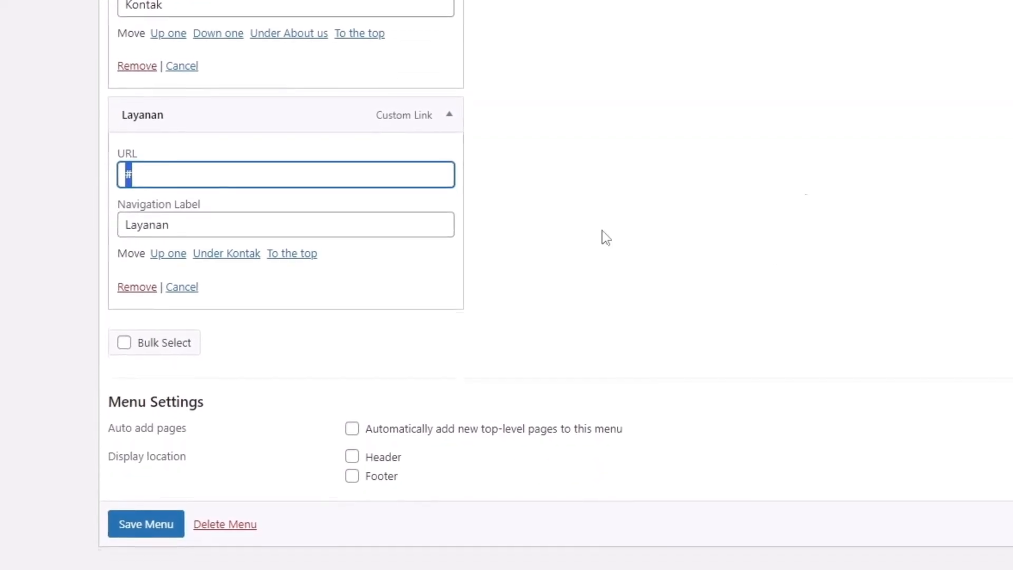
{"action": "left_click", "coordinate": [160, 483]}
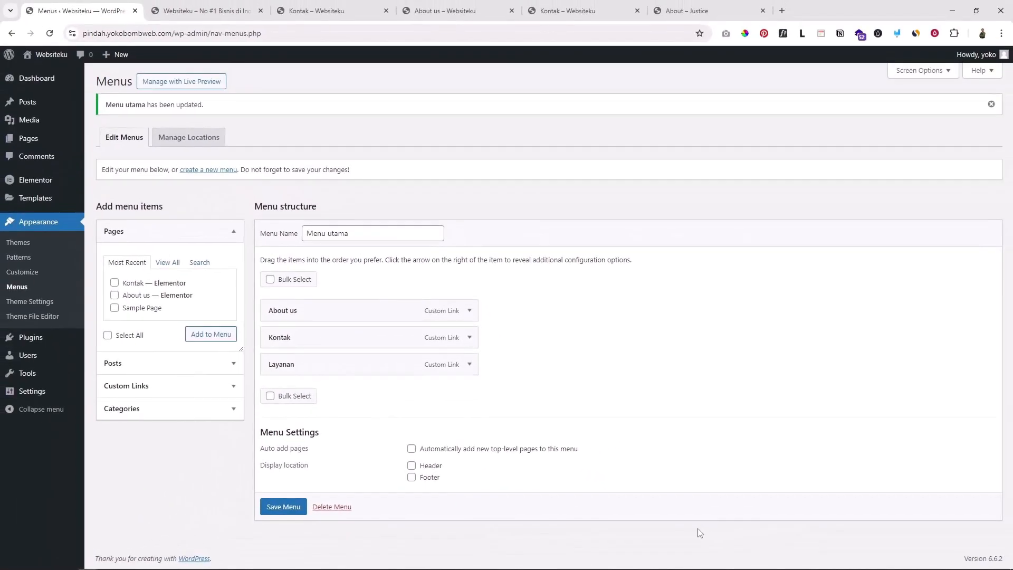
Reload the live homepage and follow the header's About Us and Kontak links
{"action": "left_click", "coordinate": [199, 16]}
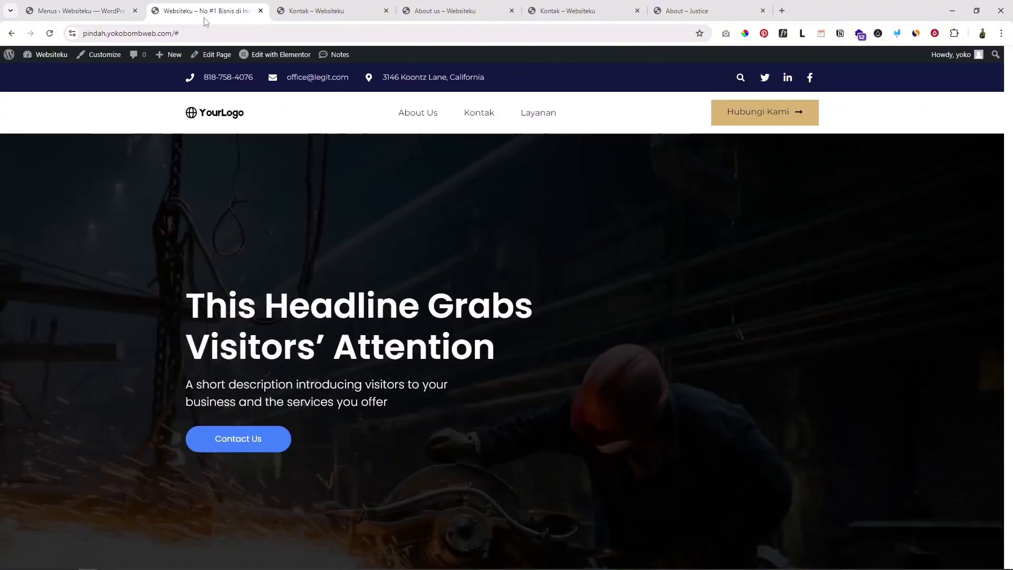
{"action": "left_click", "coordinate": [227, 119]}
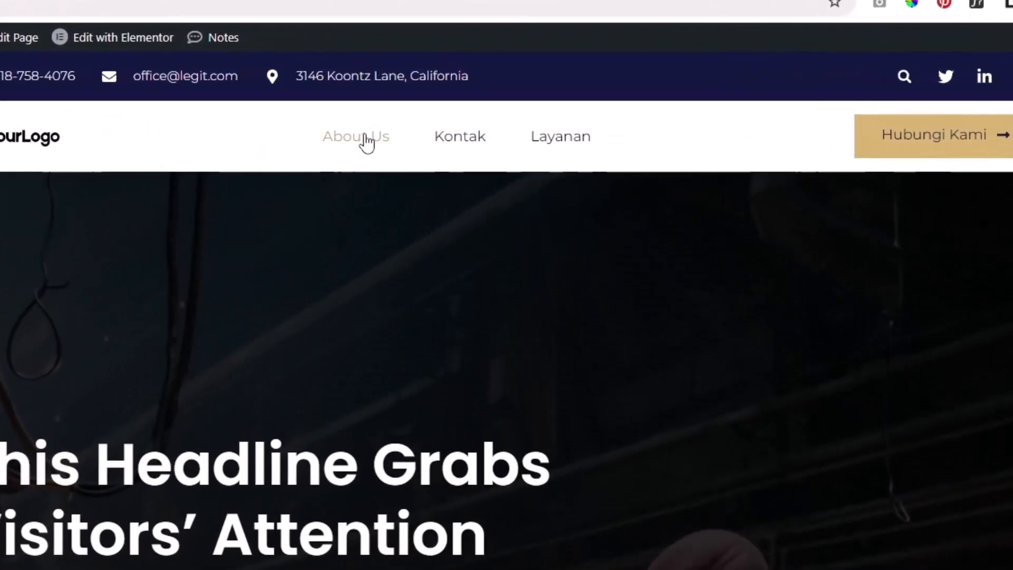
{"action": "left_click", "coordinate": [366, 138]}
{"action": "scroll", "coordinate": [503, 390], "scroll_direction": "down", "scroll_amount": 4}
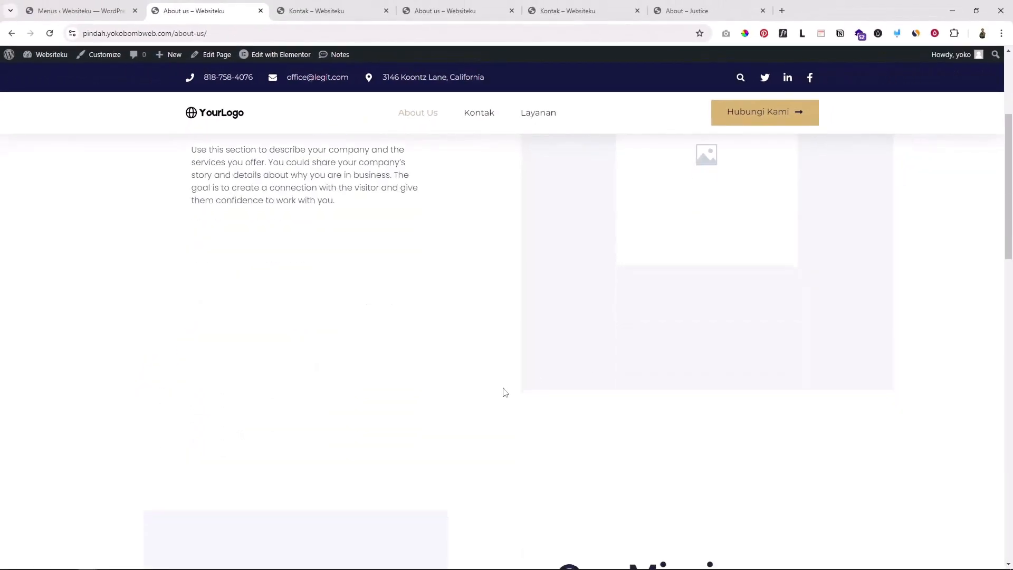
{"action": "scroll", "coordinate": [503, 395], "scroll_direction": "down", "scroll_amount": 15}
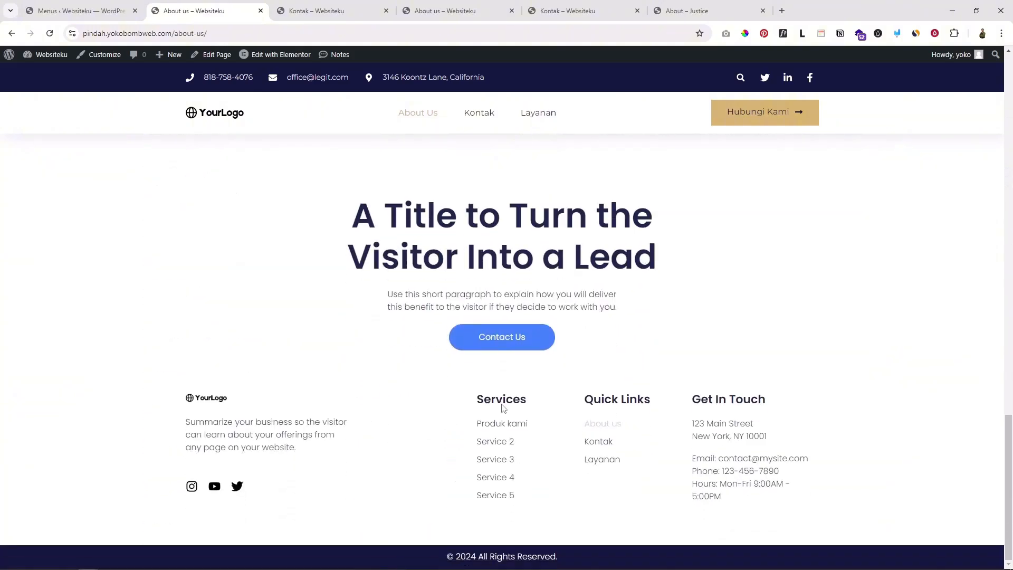
{"action": "scroll", "coordinate": [503, 405], "scroll_direction": "up", "scroll_amount": 5}
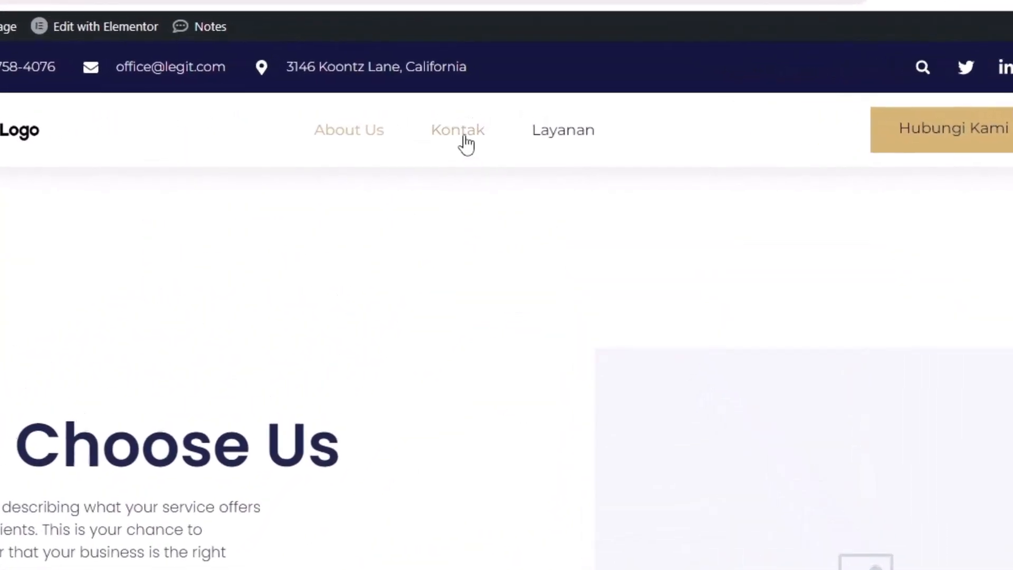
{"action": "left_click", "coordinate": [467, 144]}
{"action": "scroll", "coordinate": [439, 332], "scroll_direction": "down", "scroll_amount": 5}
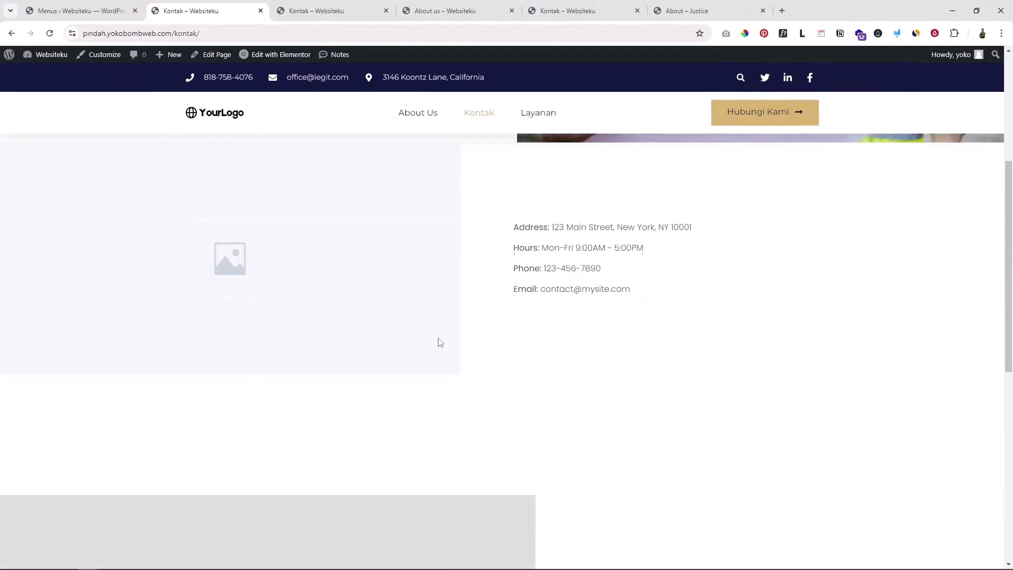
{"action": "scroll", "coordinate": [627, 458], "scroll_direction": "up", "scroll_amount": 5}
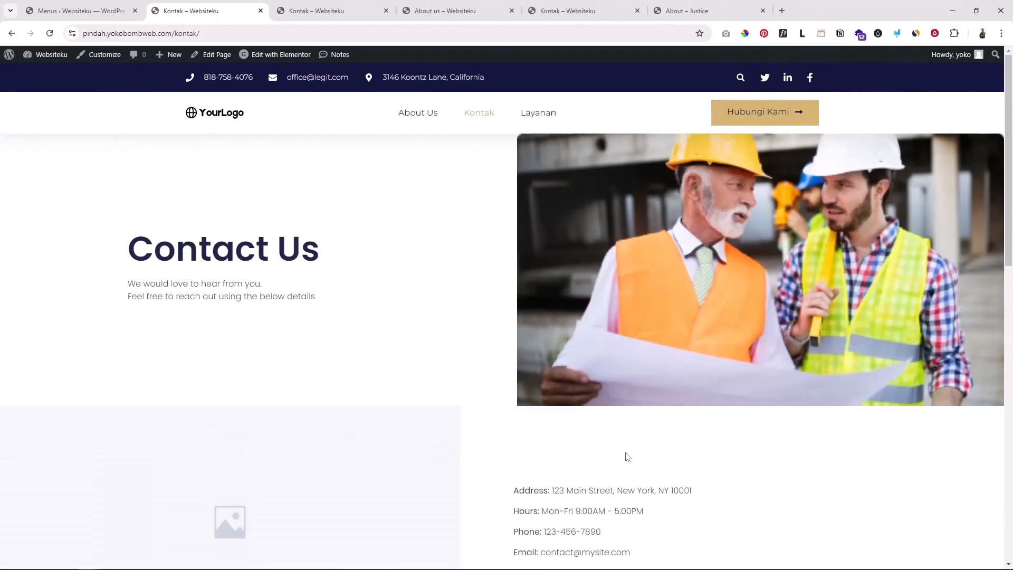